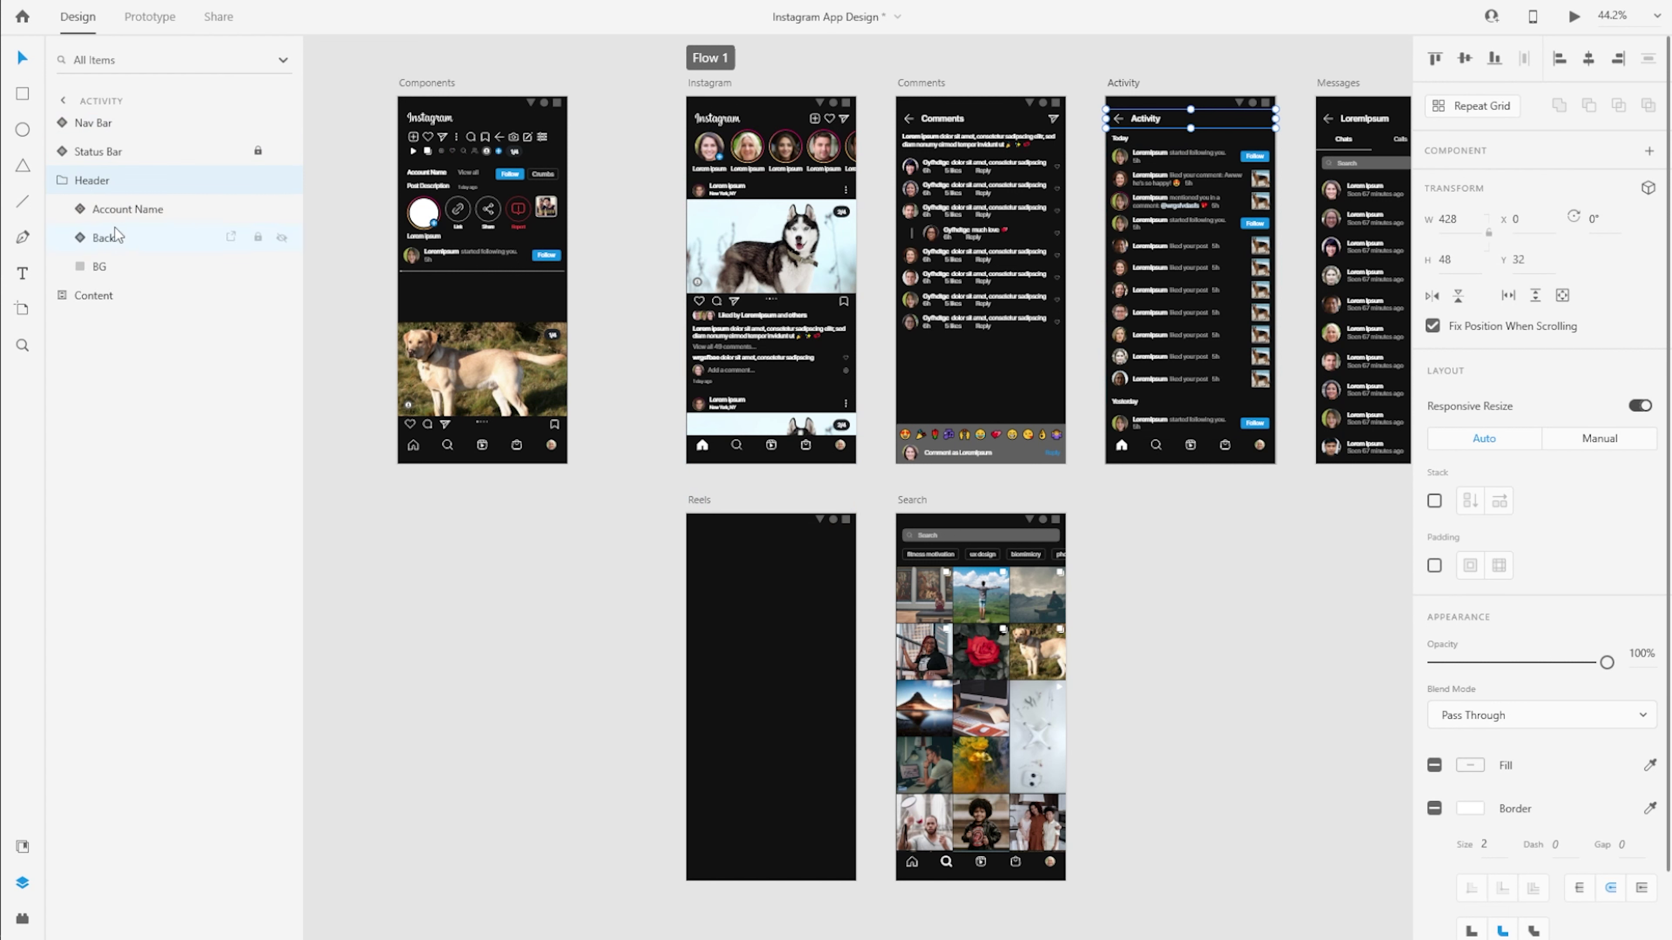
Lock the Header group on the Activity artboard and paste the copied Activity title into the Reels artboard.
{"action": "key", "text": "ctrl+l"}
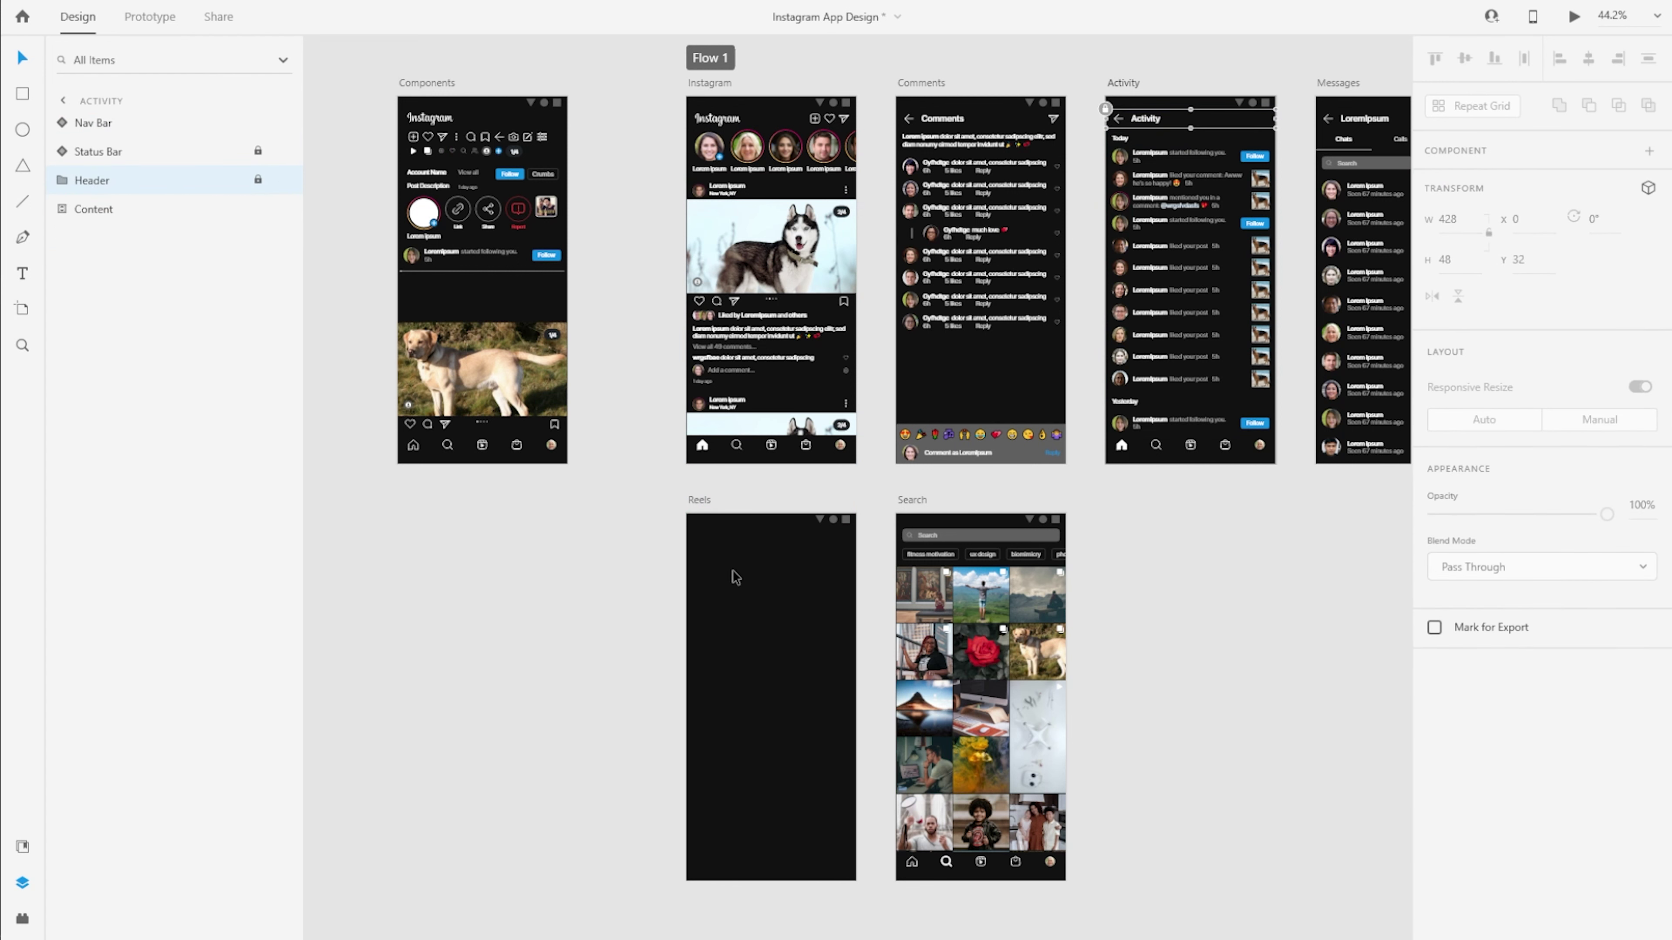
{"action": "left_click", "coordinate": [733, 569]}
{"action": "key", "text": "ctrl+v"}
{"action": "scroll", "coordinate": [754, 575], "scroll_direction": "up", "scroll_amount": 7}
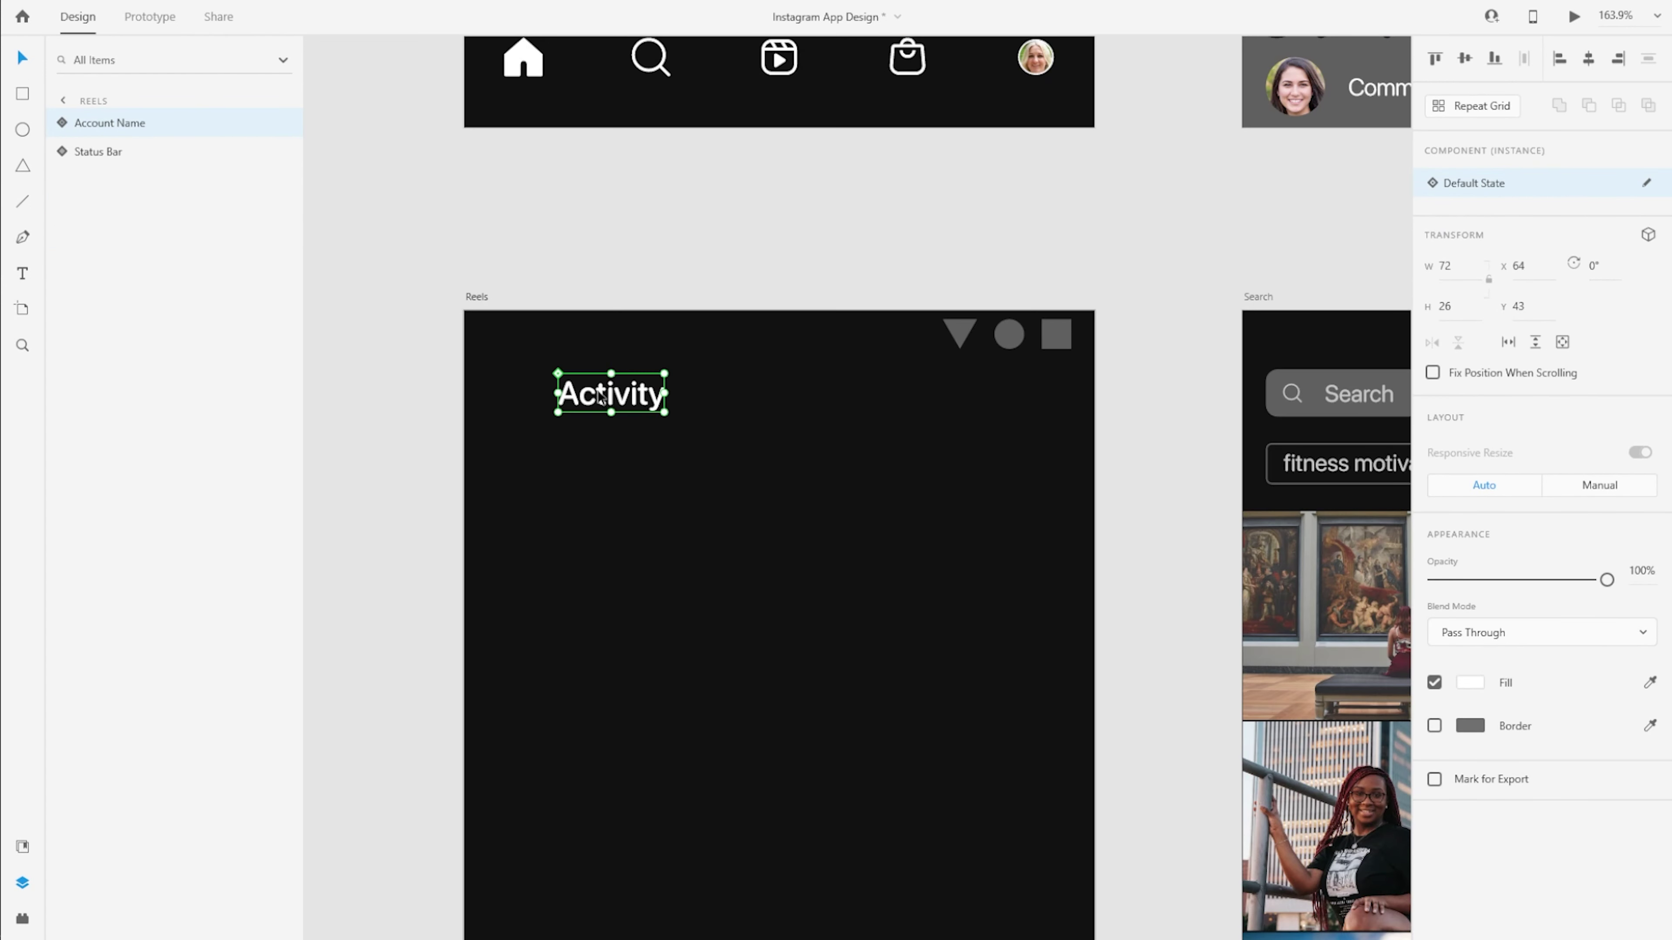
Move the pasted Activity title to X 24, Y 48, just below the status bar of the Reels artboard.
{"action": "left_click_drag", "start_coordinate": [611, 396], "coordinate": [565, 395]}
{"action": "key", "text": "Down"}
{"action": "key", "text": "Down"}
{"action": "key", "text": "Down"}
{"action": "key", "text": "Down"}
{"action": "key", "text": "Down"}
{"action": "key", "text": "Right"}
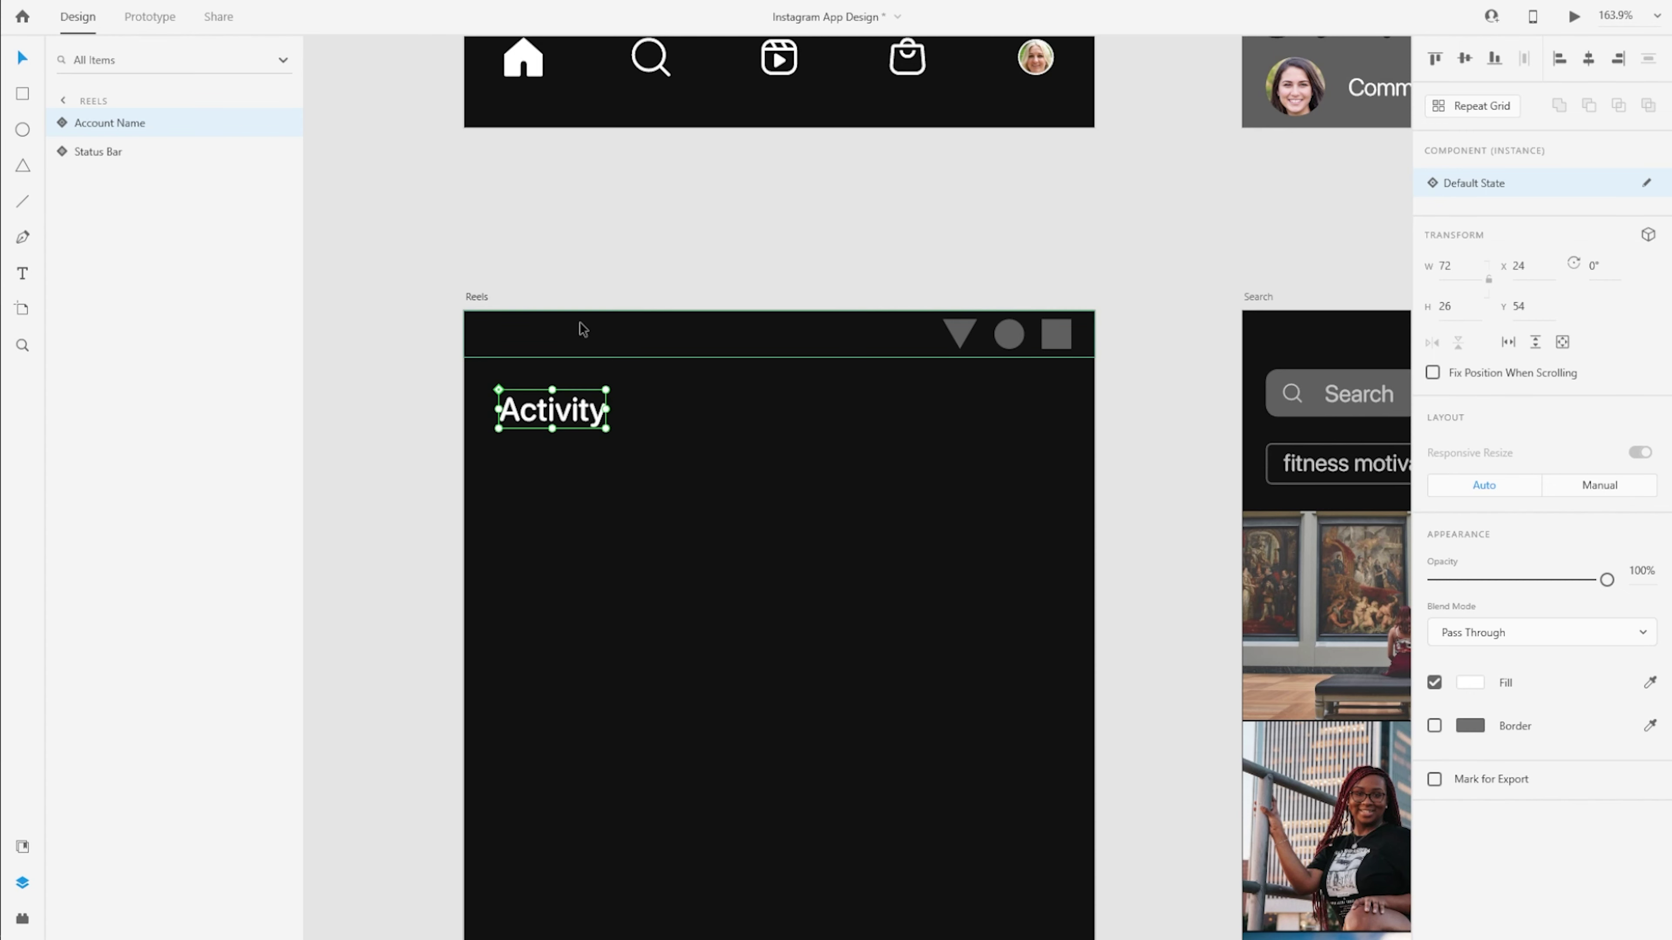
{"action": "scroll", "coordinate": [455, 275], "scroll_direction": "down", "scroll_amount": 2}
Change the title text to "Reels" and rename its component layer Reels.
{"action": "double_click", "coordinate": [514, 376]}
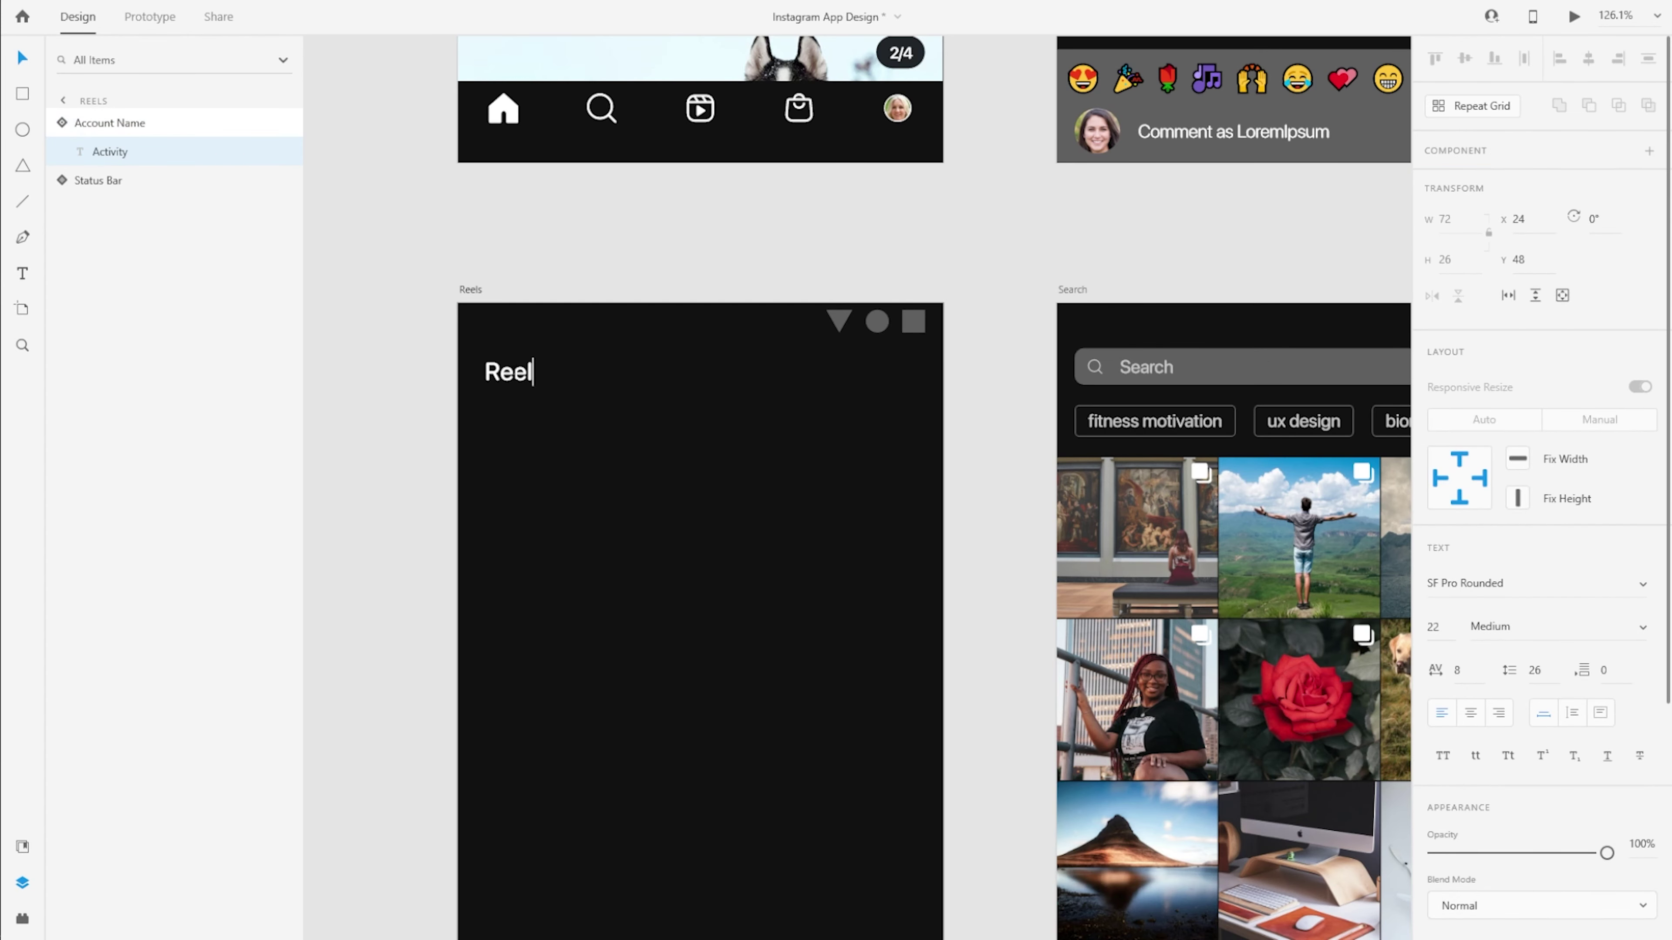
{"action": "type", "text": "Reels"}
{"action": "double_click", "coordinate": [106, 122]}
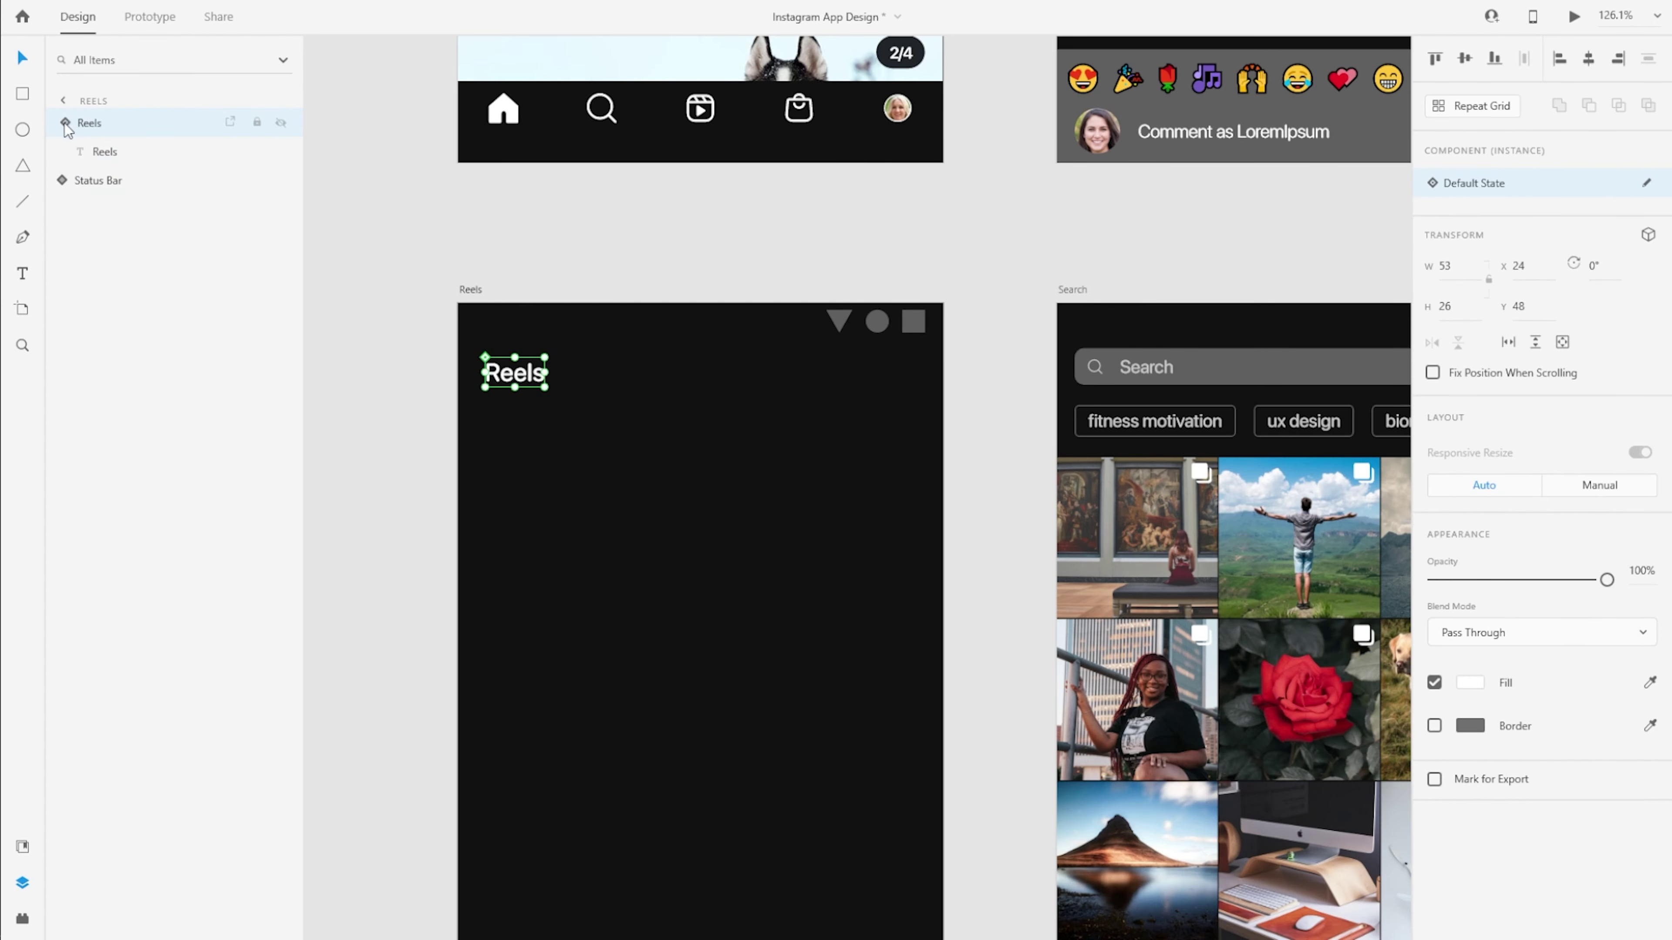
Copy the Camera icon from the Components artboard into the Reels artboard's header, opposite the title at X 380, Y 45.
{"action": "scroll", "coordinate": [754, 436], "scroll_direction": "down", "scroll_amount": 6}
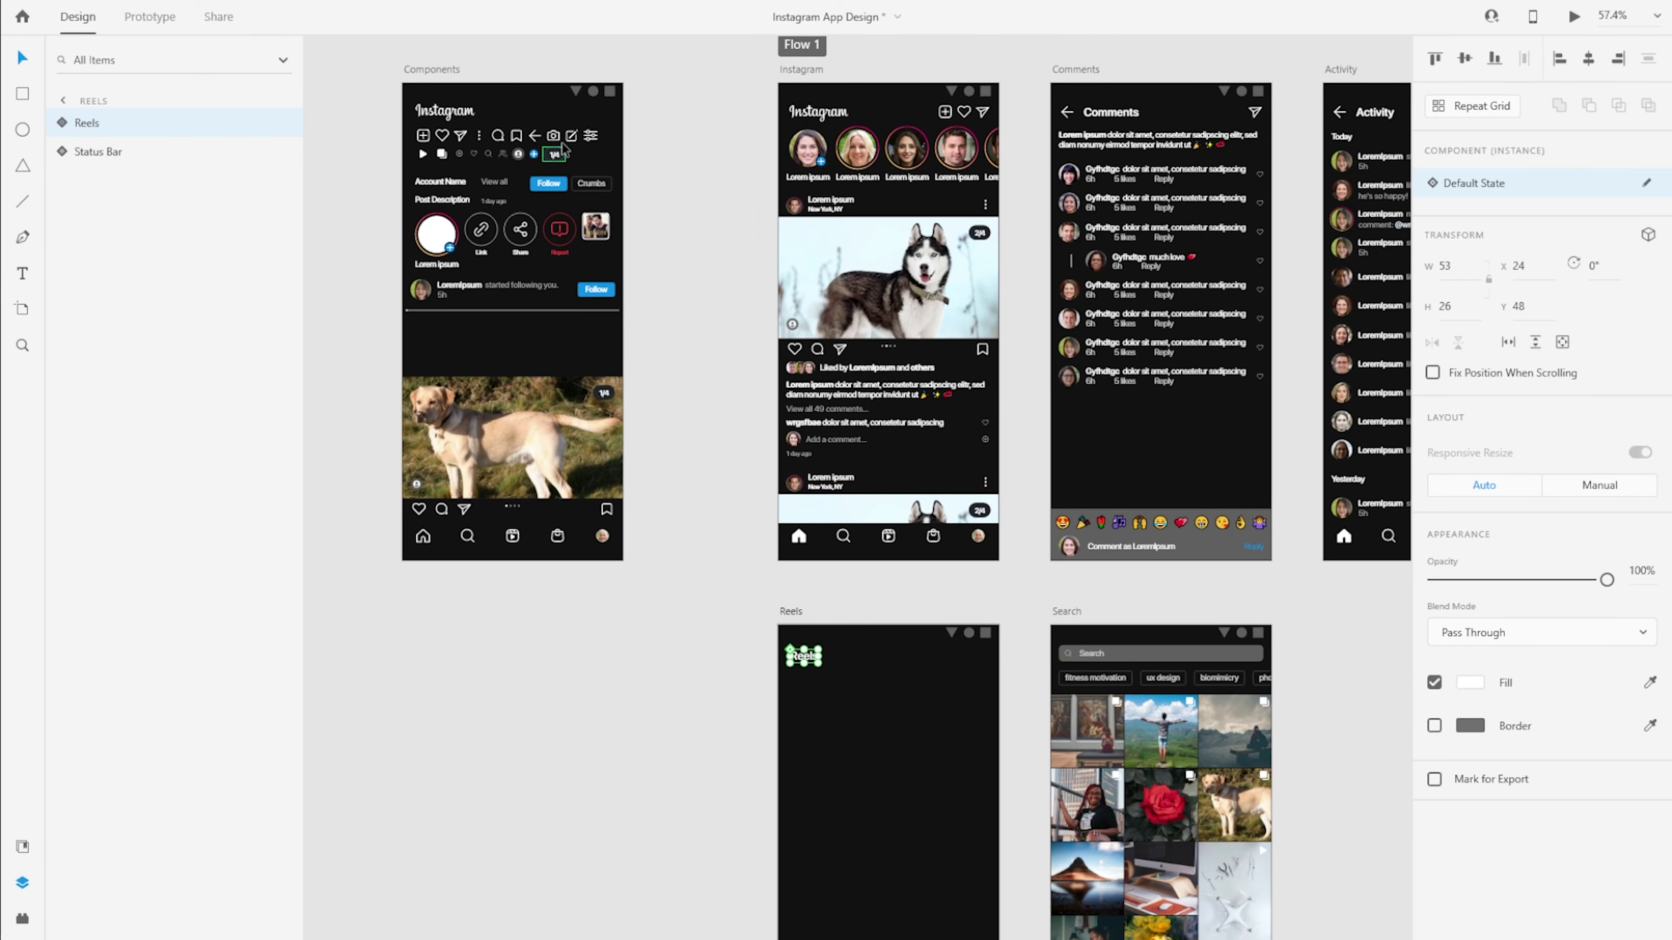
{"action": "left_click", "coordinate": [553, 135]}
{"action": "left_click", "coordinate": [793, 614]}
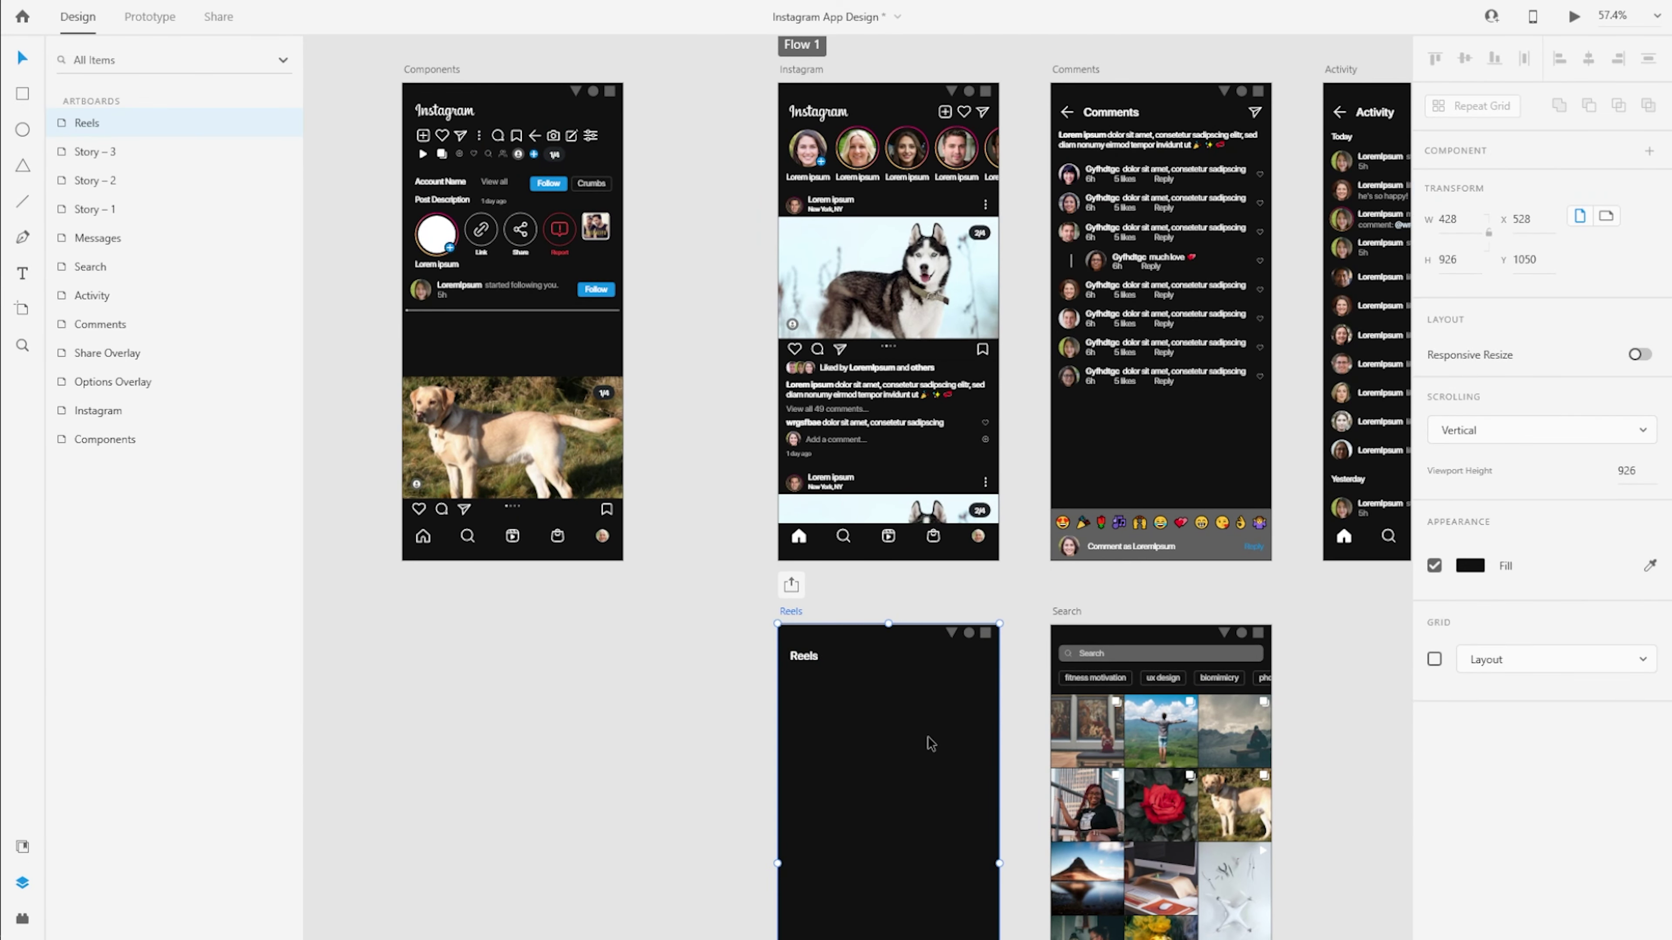
{"action": "key", "text": "ctrl+v"}
{"action": "scroll", "coordinate": [987, 759], "scroll_direction": "up", "scroll_amount": 6}
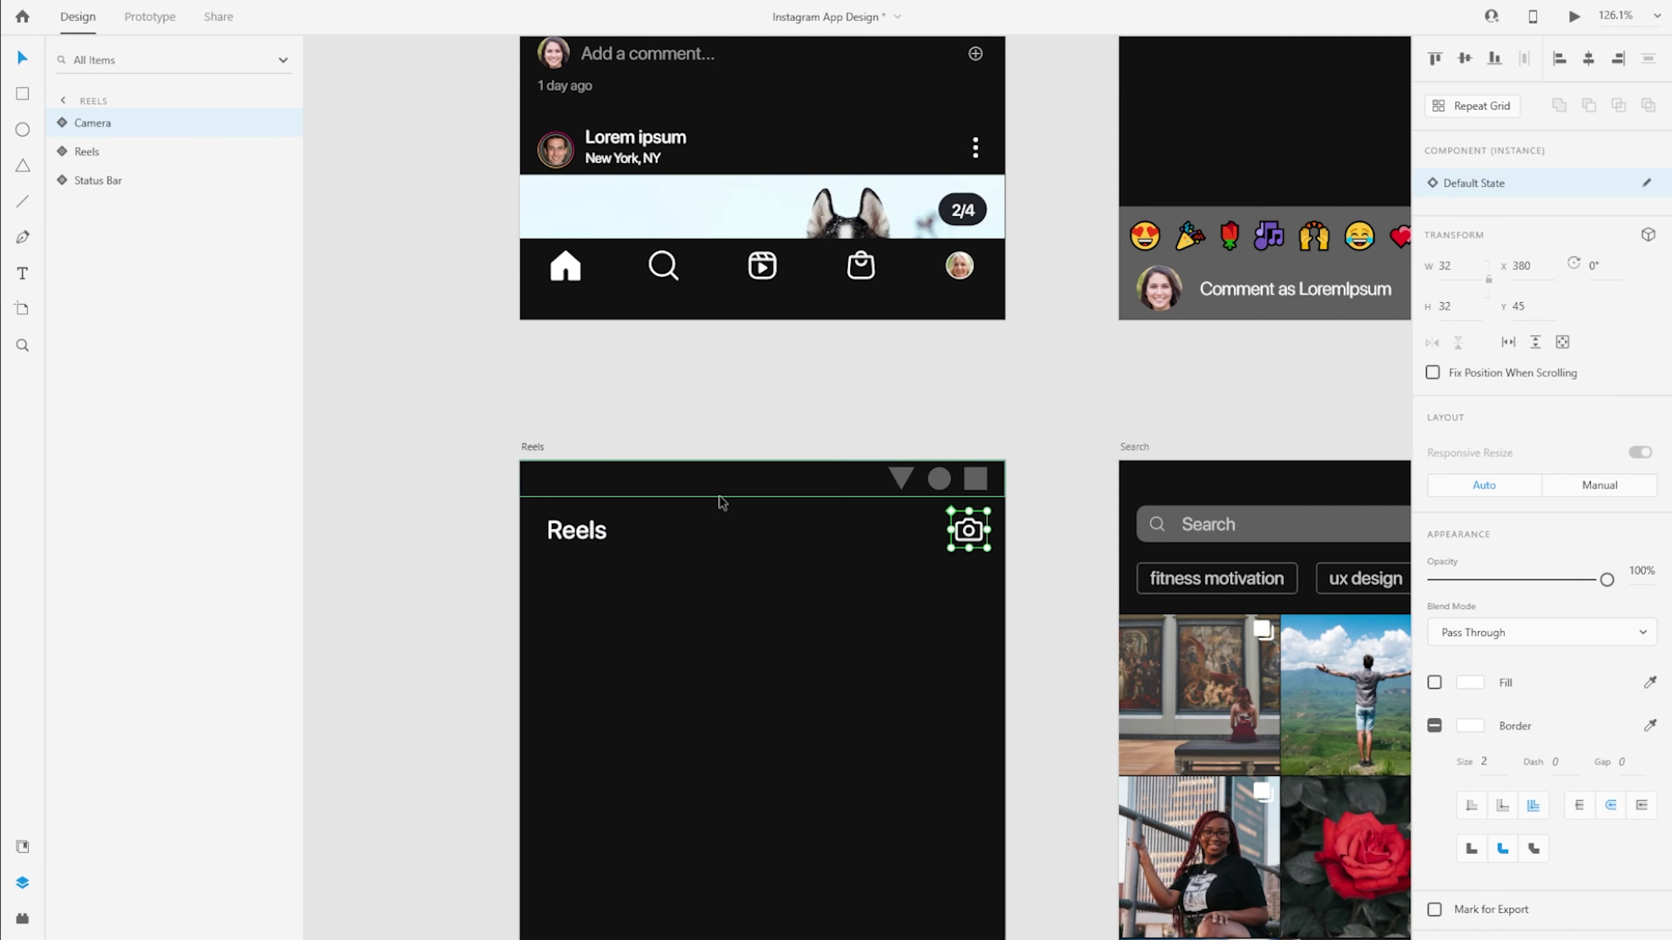
Copy the Like, Send, Options and Comment icons from the Components artboard into the Reels artboard.
{"action": "scroll", "coordinate": [709, 635], "scroll_direction": "down", "scroll_amount": 5}
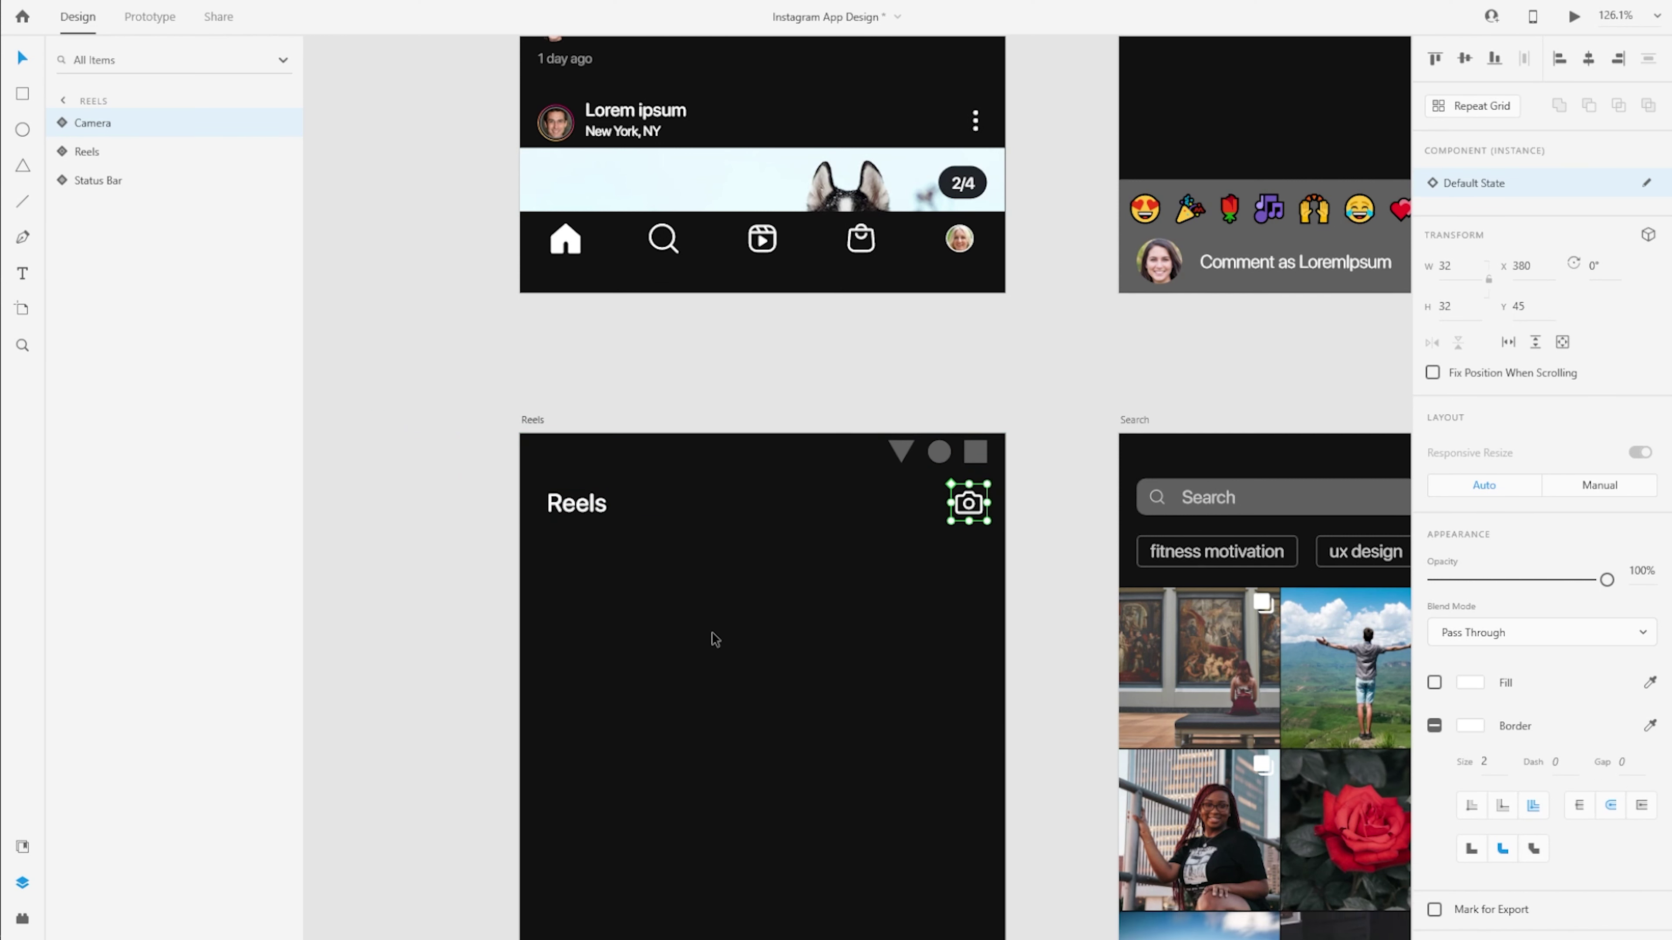
{"action": "scroll", "coordinate": [974, 533], "scroll_direction": "down", "scroll_amount": 2}
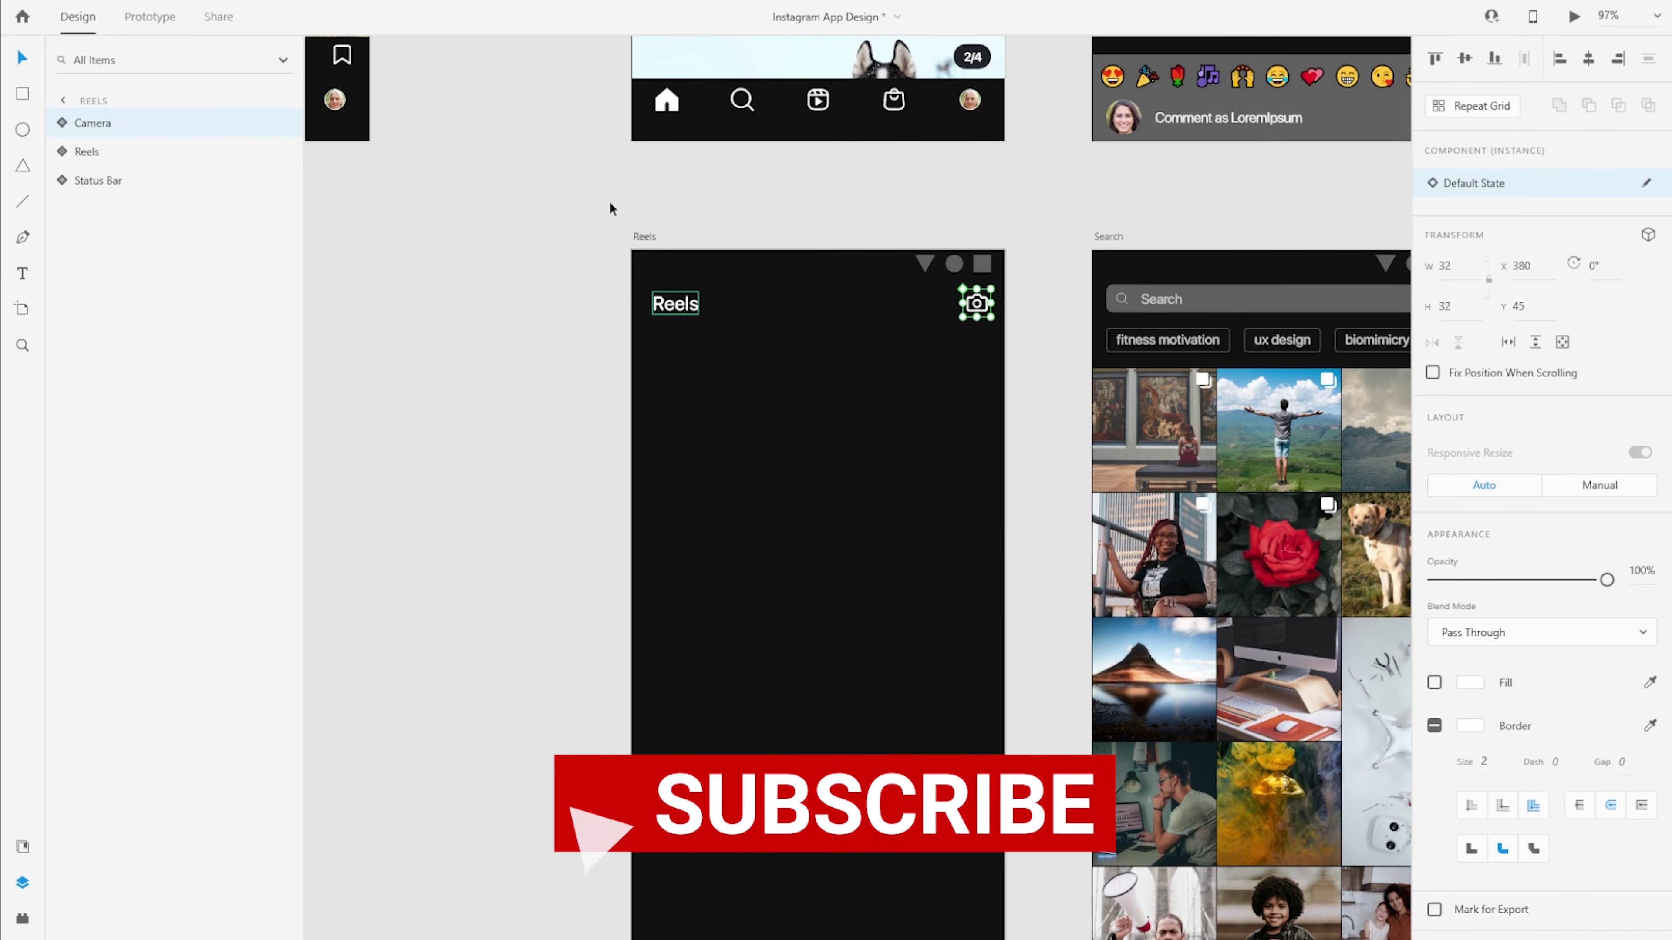
{"action": "scroll", "coordinate": [1125, 569], "scroll_direction": "down", "scroll_amount": 2}
{"action": "left_click_drag", "start_coordinate": [610, 179], "coordinate": [988, 722]}
{"action": "scroll", "coordinate": [740, 185], "scroll_direction": "up", "scroll_amount": 3}
{"action": "left_click", "coordinate": [618, 283]}
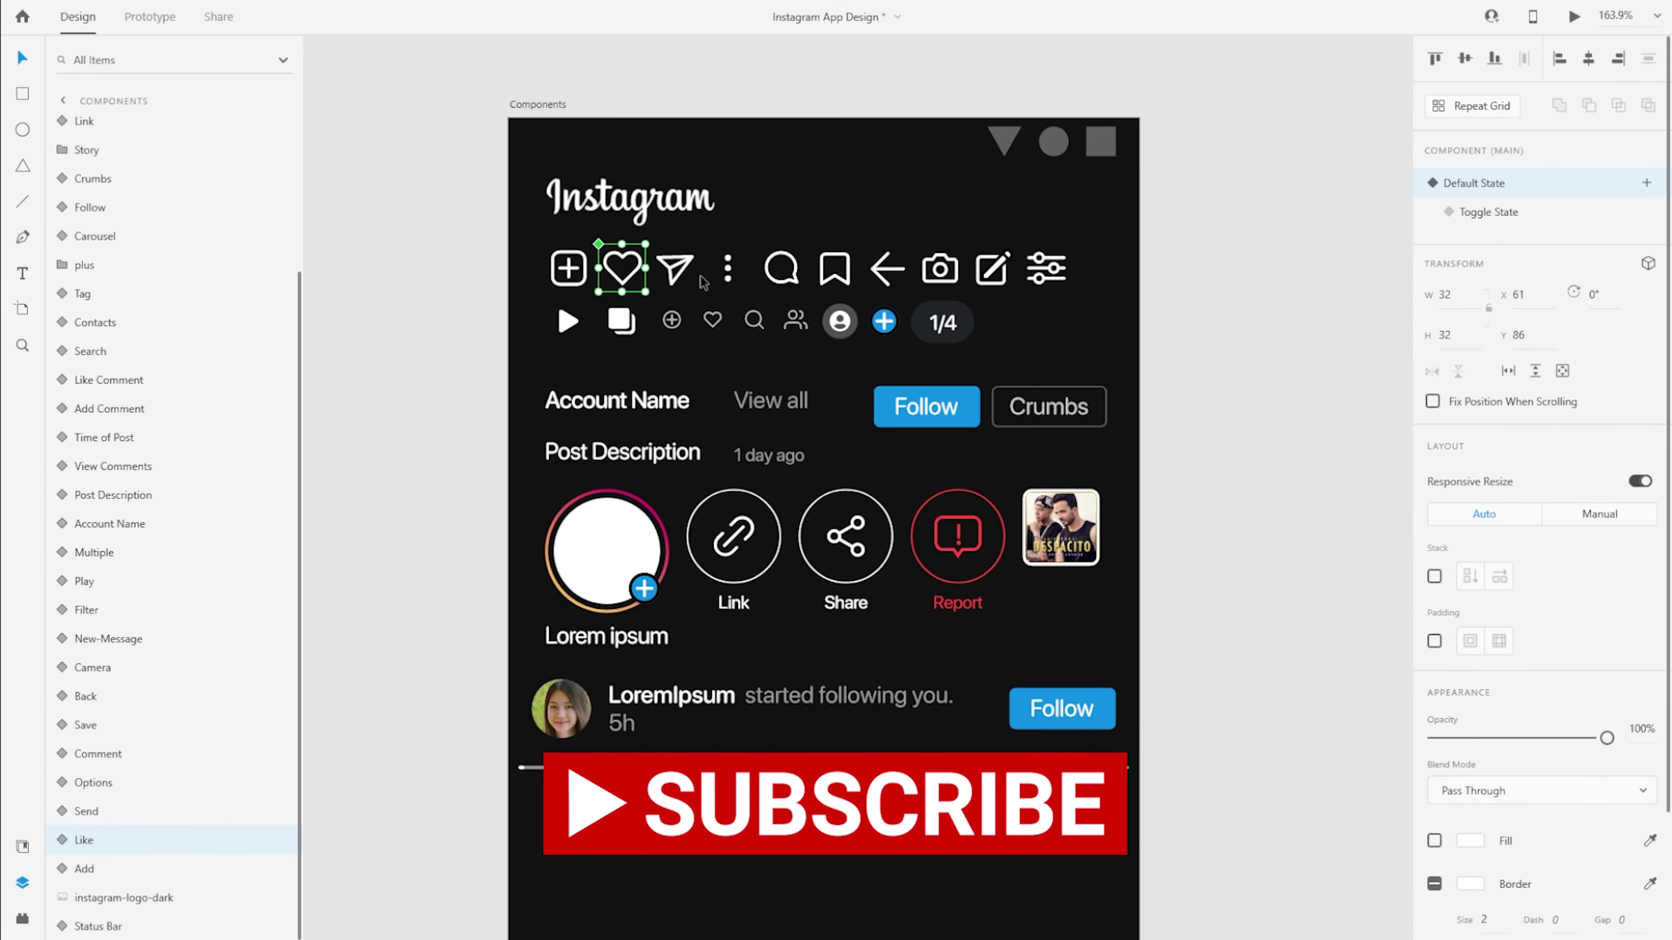
{"action": "left_click", "coordinate": [776, 284], "text": "shift"}
{"action": "left_click", "coordinate": [624, 262]}
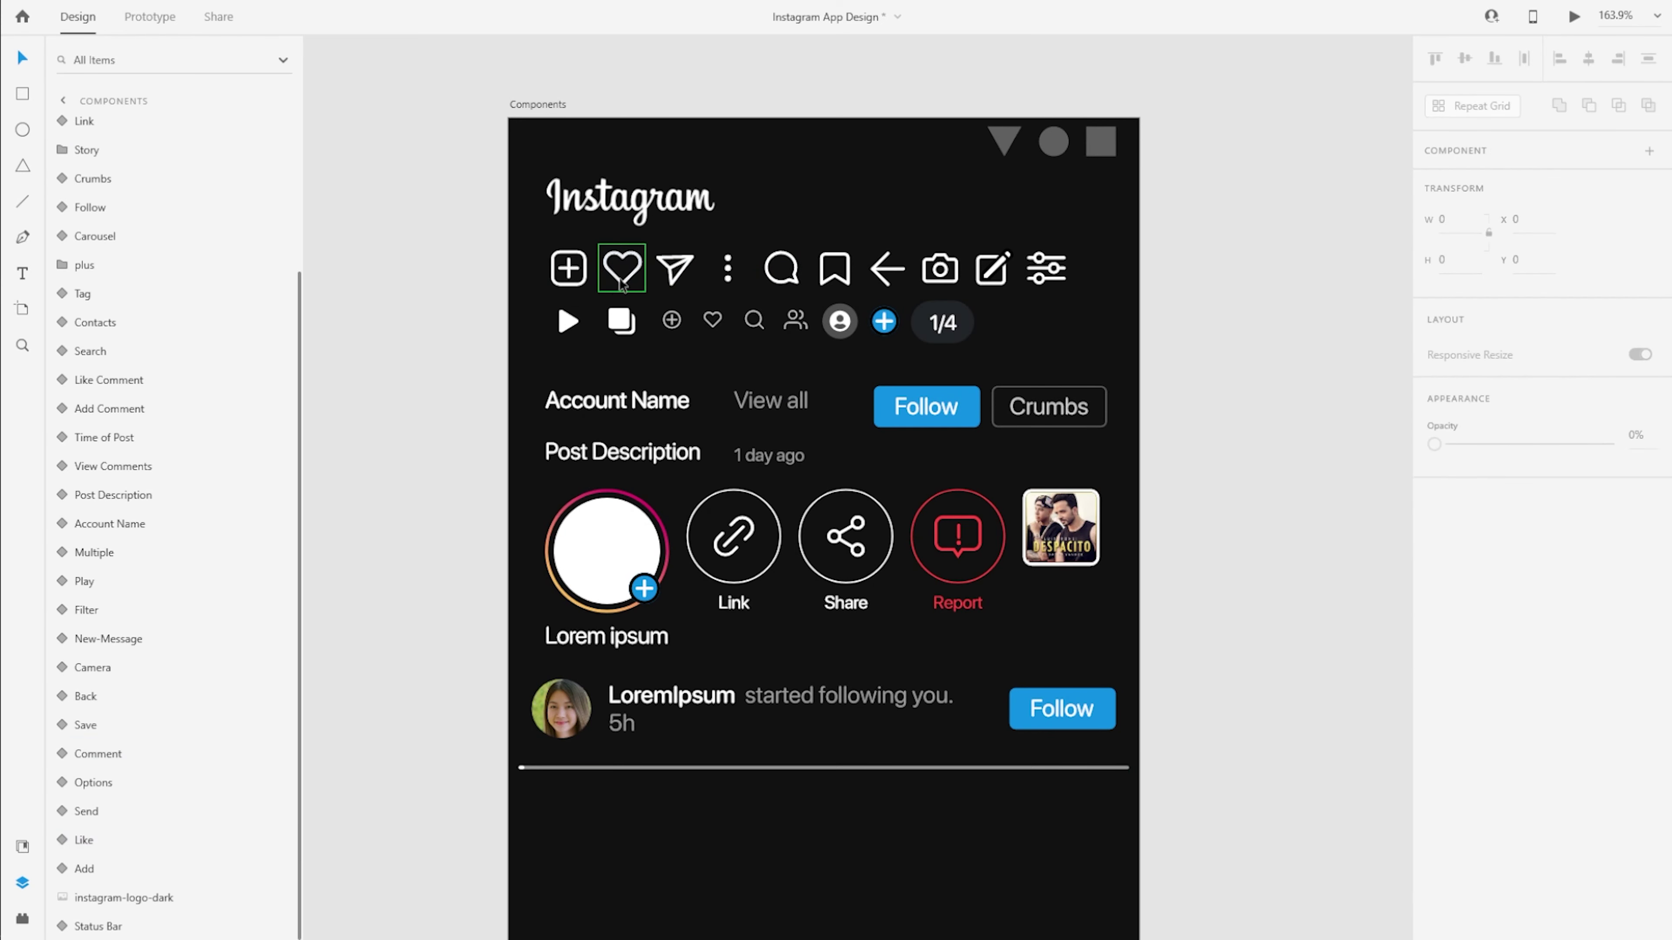
{"action": "left_click", "coordinate": [676, 278], "text": "shift"}
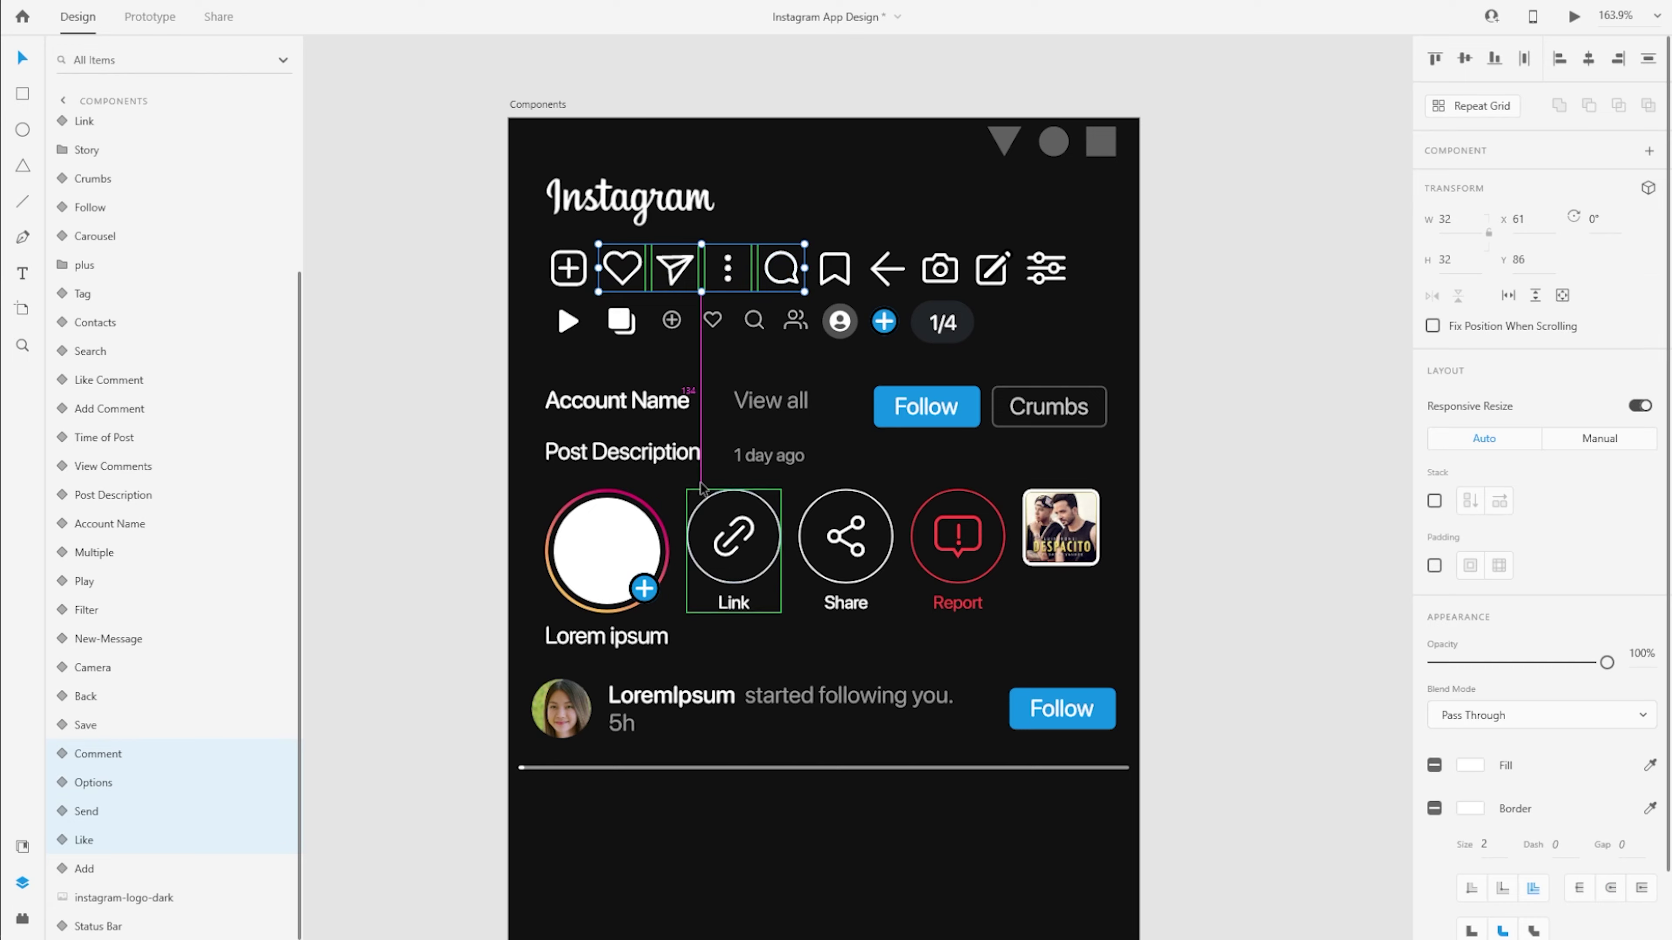
{"action": "scroll", "coordinate": [700, 487], "scroll_direction": "down", "scroll_amount": 5}
{"action": "scroll", "coordinate": [780, 597], "scroll_direction": "up", "scroll_amount": 5}
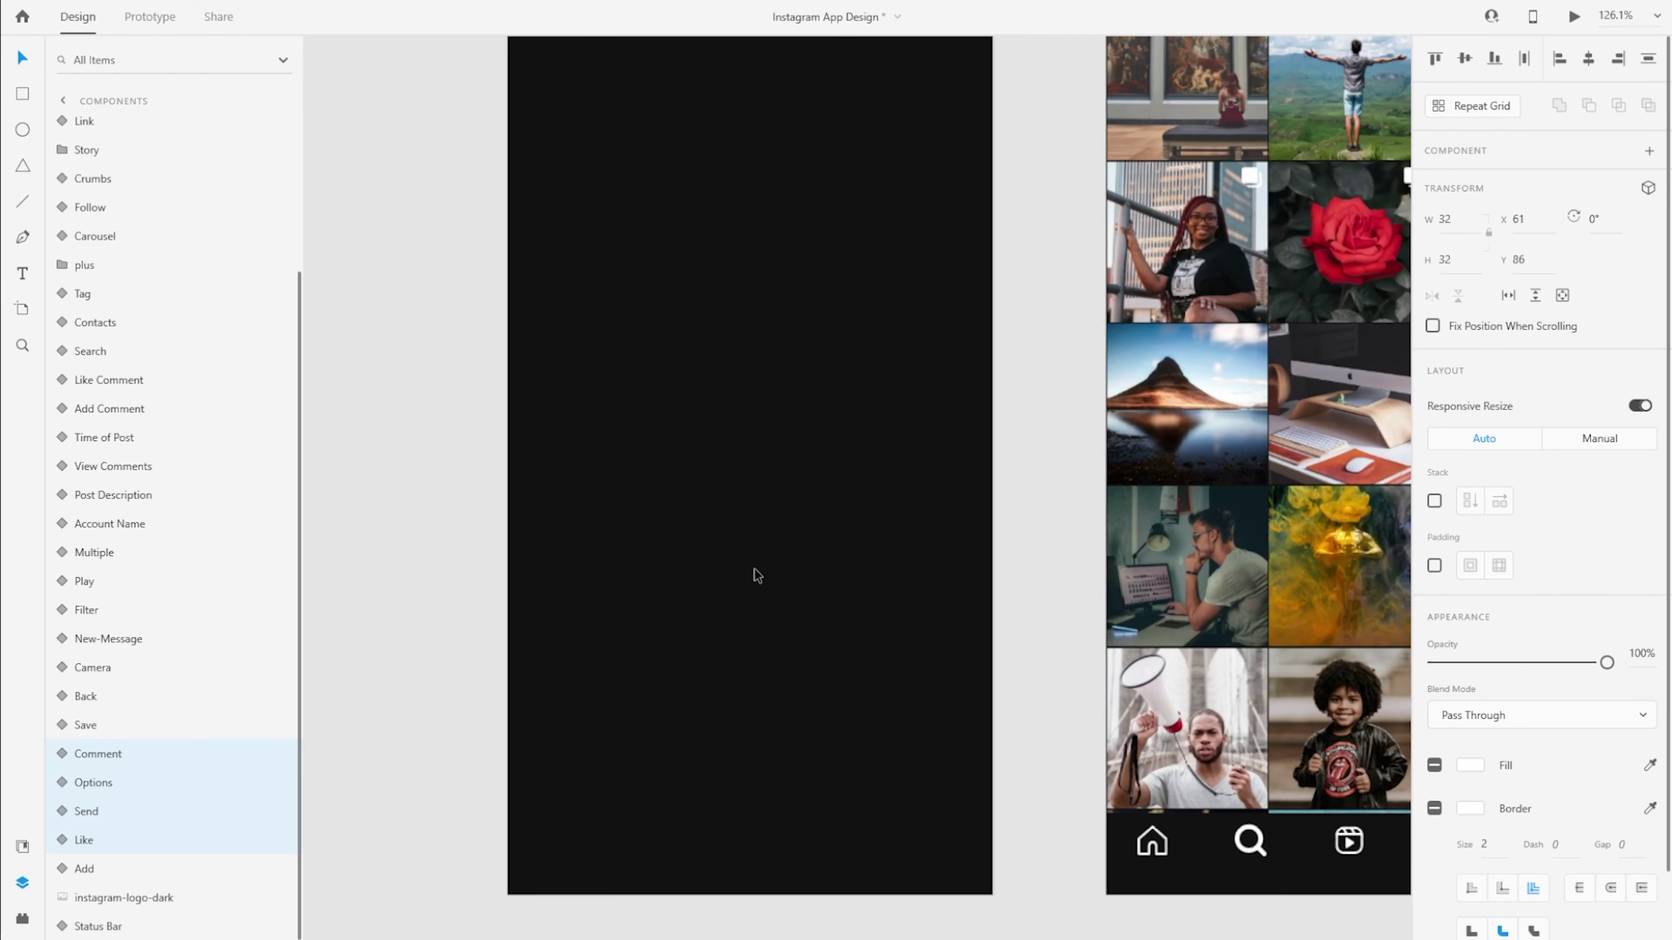
Arrange the icons in a vertical column at X 376 in the order Like, Comment, Send, Options, with Like at Y 599.
{"action": "left_click_drag", "start_coordinate": [819, 500], "coordinate": [985, 559]}
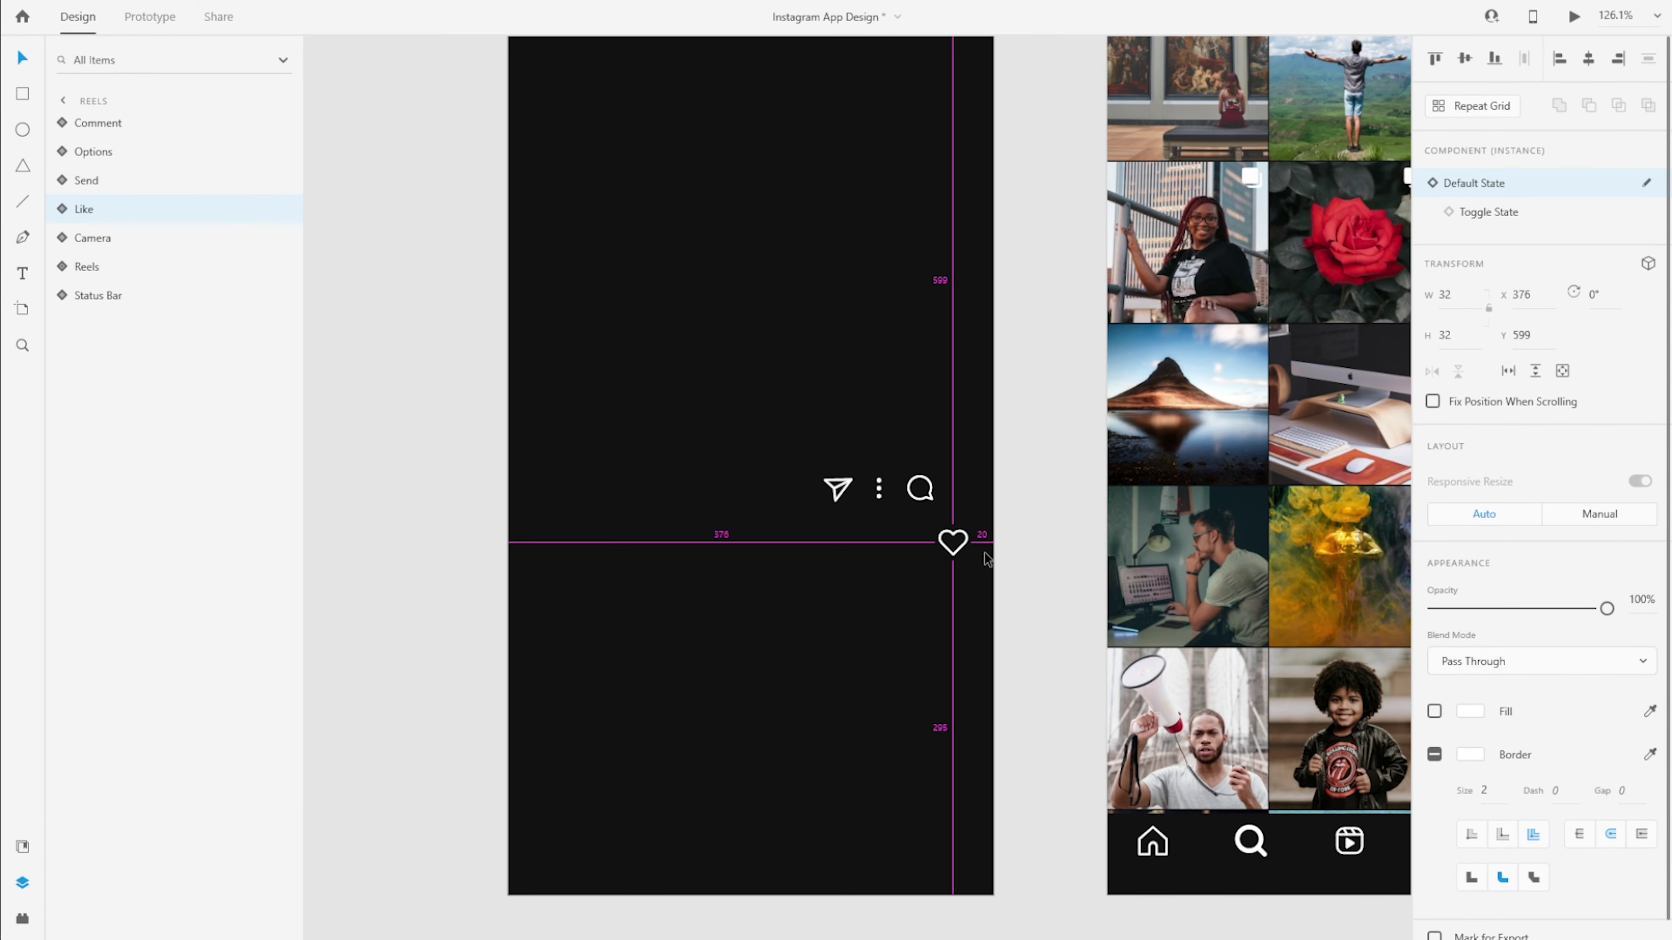
{"action": "left_click_drag", "start_coordinate": [922, 500], "coordinate": [956, 635]}
{"action": "left_click_drag", "start_coordinate": [955, 696], "coordinate": [956, 706]}
{"action": "left_click_drag", "start_coordinate": [879, 488], "coordinate": [953, 755]}
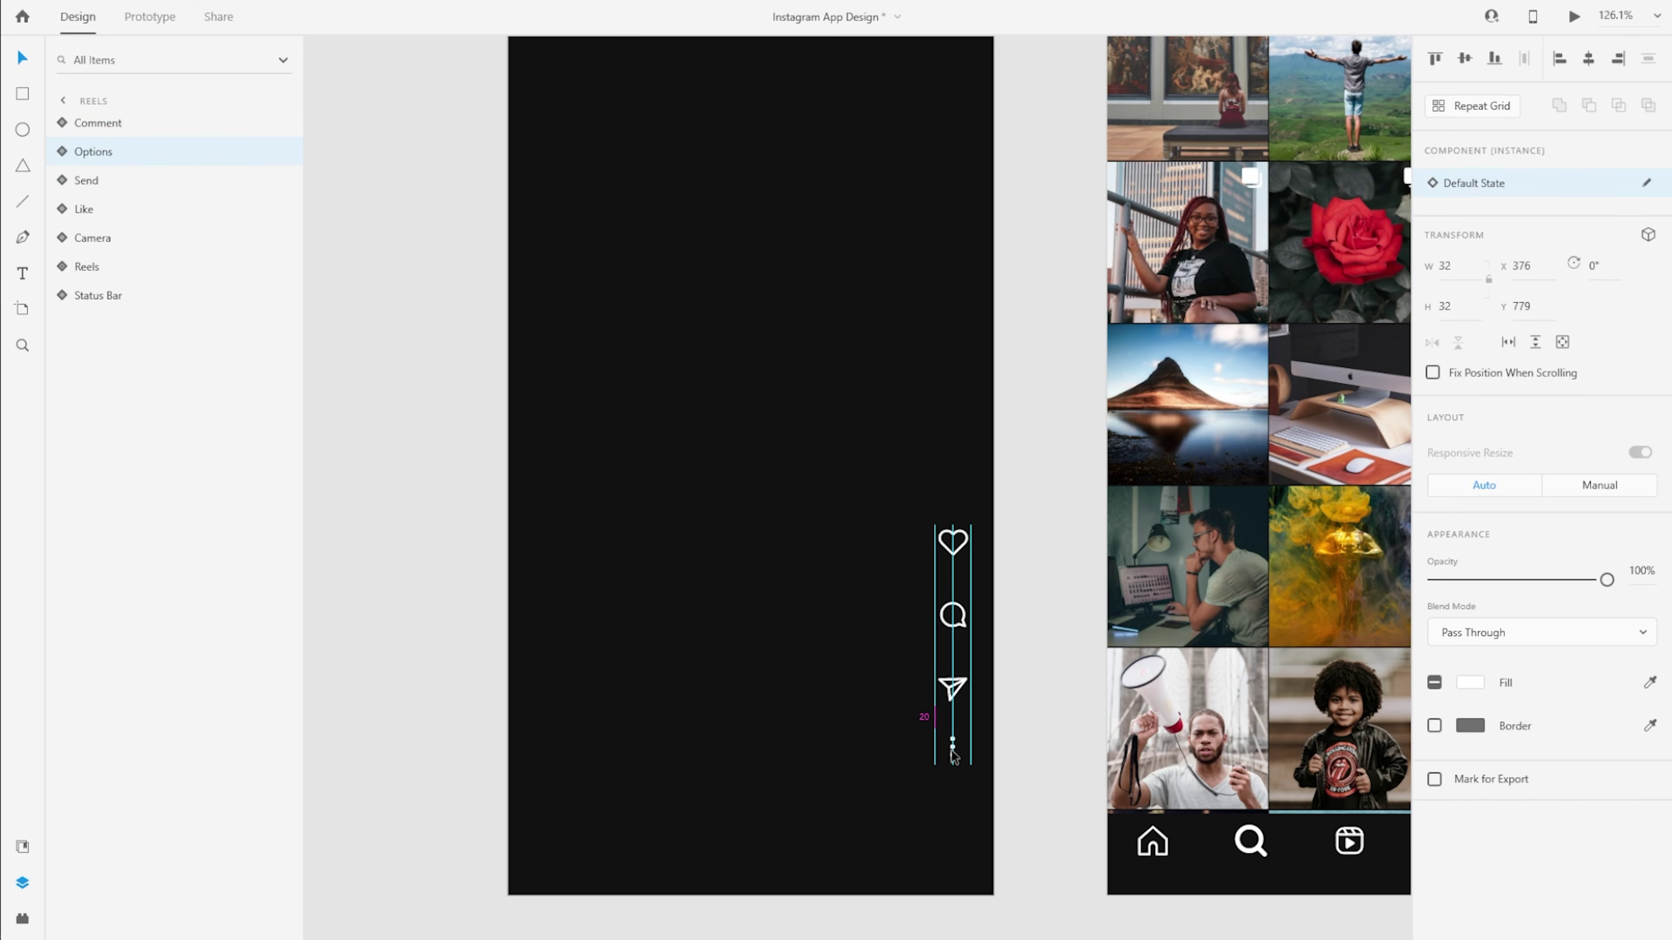
Copy the "1 day ago" Time of Post text from the Components artboard and place it beneath the Like icon on the Reels artboard.
{"action": "scroll", "coordinate": [1132, 722], "scroll_direction": "down", "scroll_amount": 3}
{"action": "scroll", "coordinate": [811, 556], "scroll_direction": "up", "scroll_amount": 8}
{"action": "left_click_drag", "start_coordinate": [652, 248], "coordinate": [821, 337]}
{"action": "left_click", "coordinate": [560, 205]}
{"action": "scroll", "coordinate": [790, 428], "scroll_direction": "down", "scroll_amount": 8}
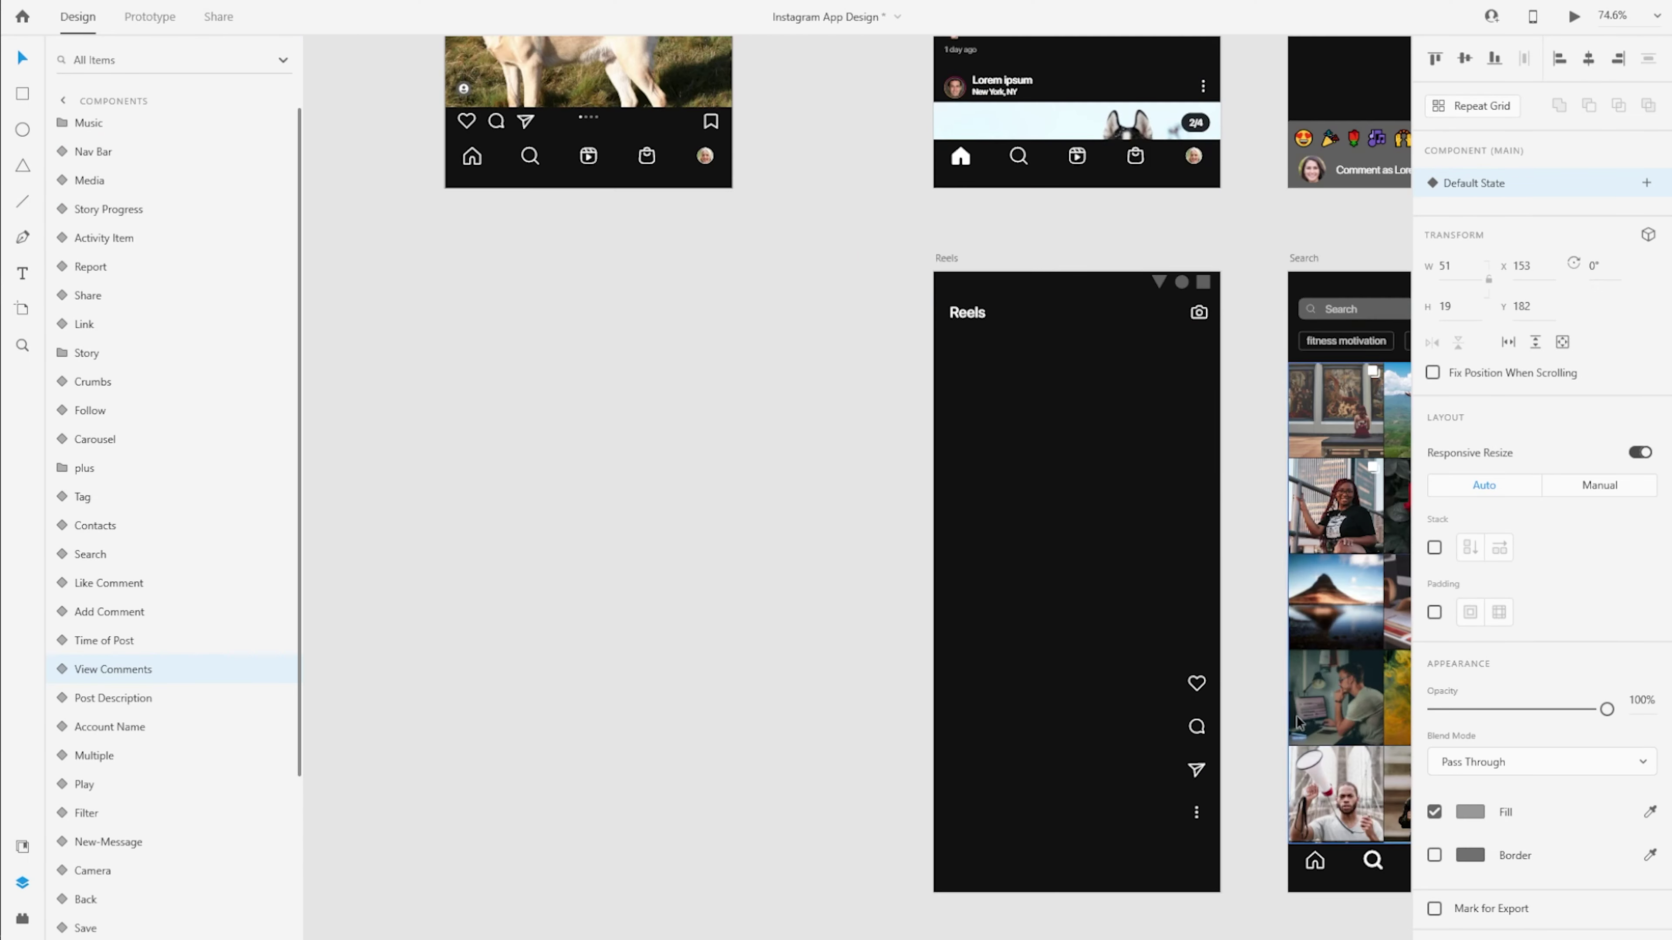
{"action": "left_click_drag", "start_coordinate": [1206, 784], "coordinate": [1016, 640]}
{"action": "scroll", "coordinate": [1016, 640], "scroll_direction": "up", "scroll_amount": 1}
{"action": "scroll", "coordinate": [1016, 639], "scroll_direction": "up", "scroll_amount": 6}
{"action": "left_click_drag", "start_coordinate": [1116, 474], "coordinate": [1211, 468]}
{"action": "key", "text": "ctrl+v"}
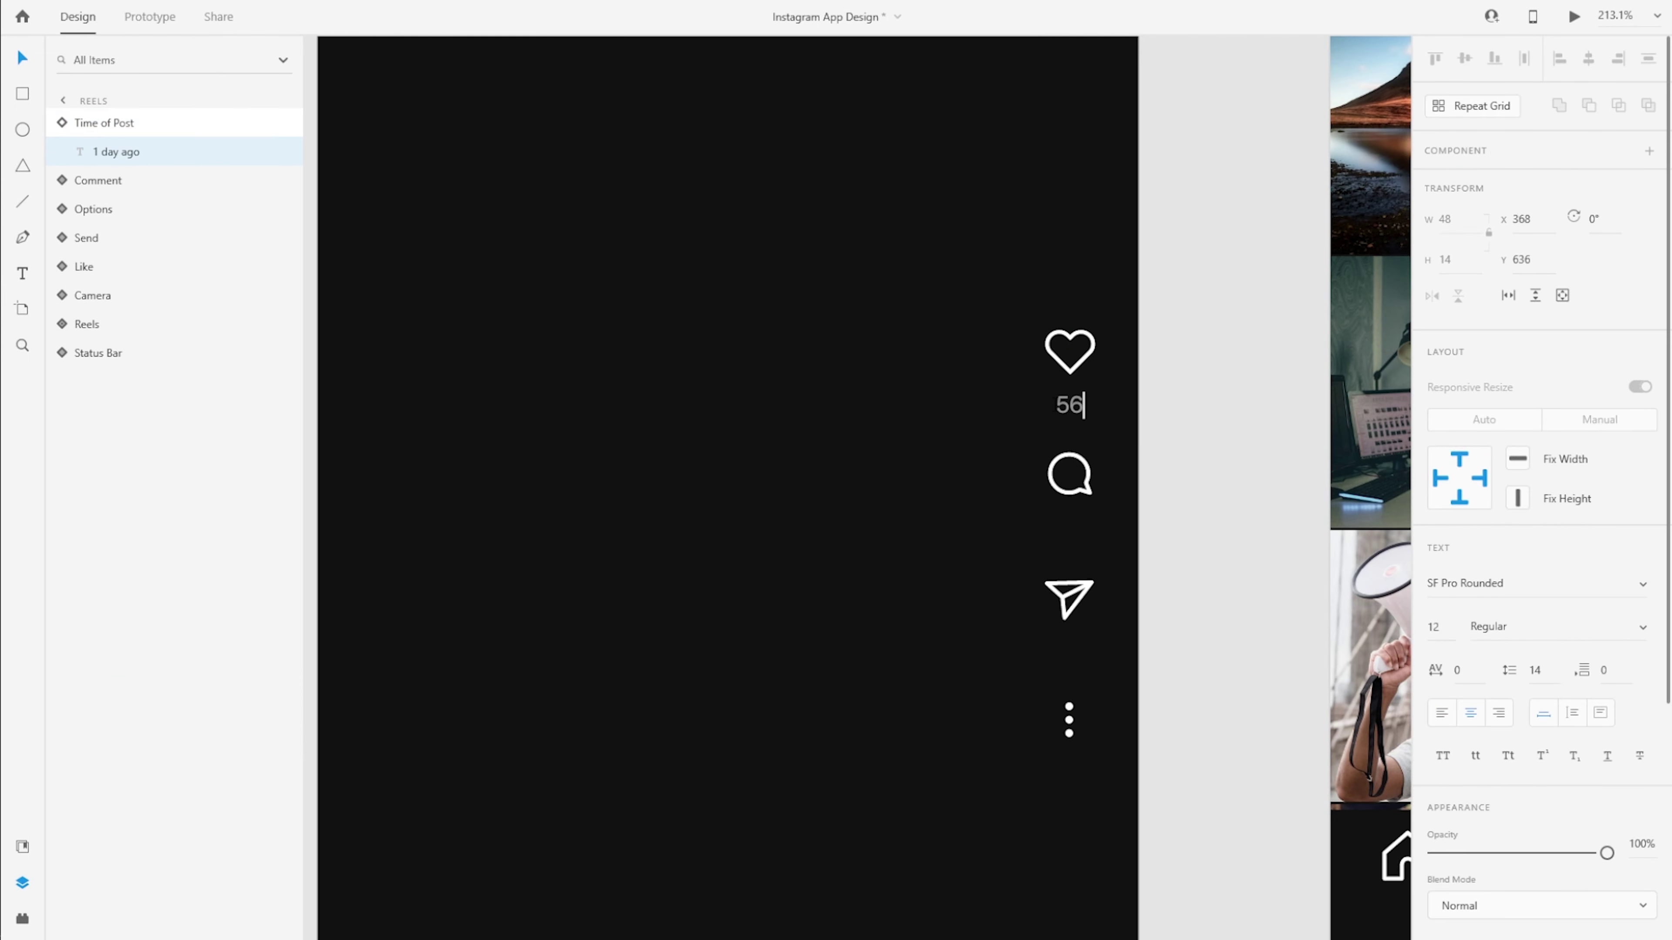
Change the text under the Like icon to "56k" with a white fill and rename its layer "Likes count".
{"action": "type", "text": "k"}
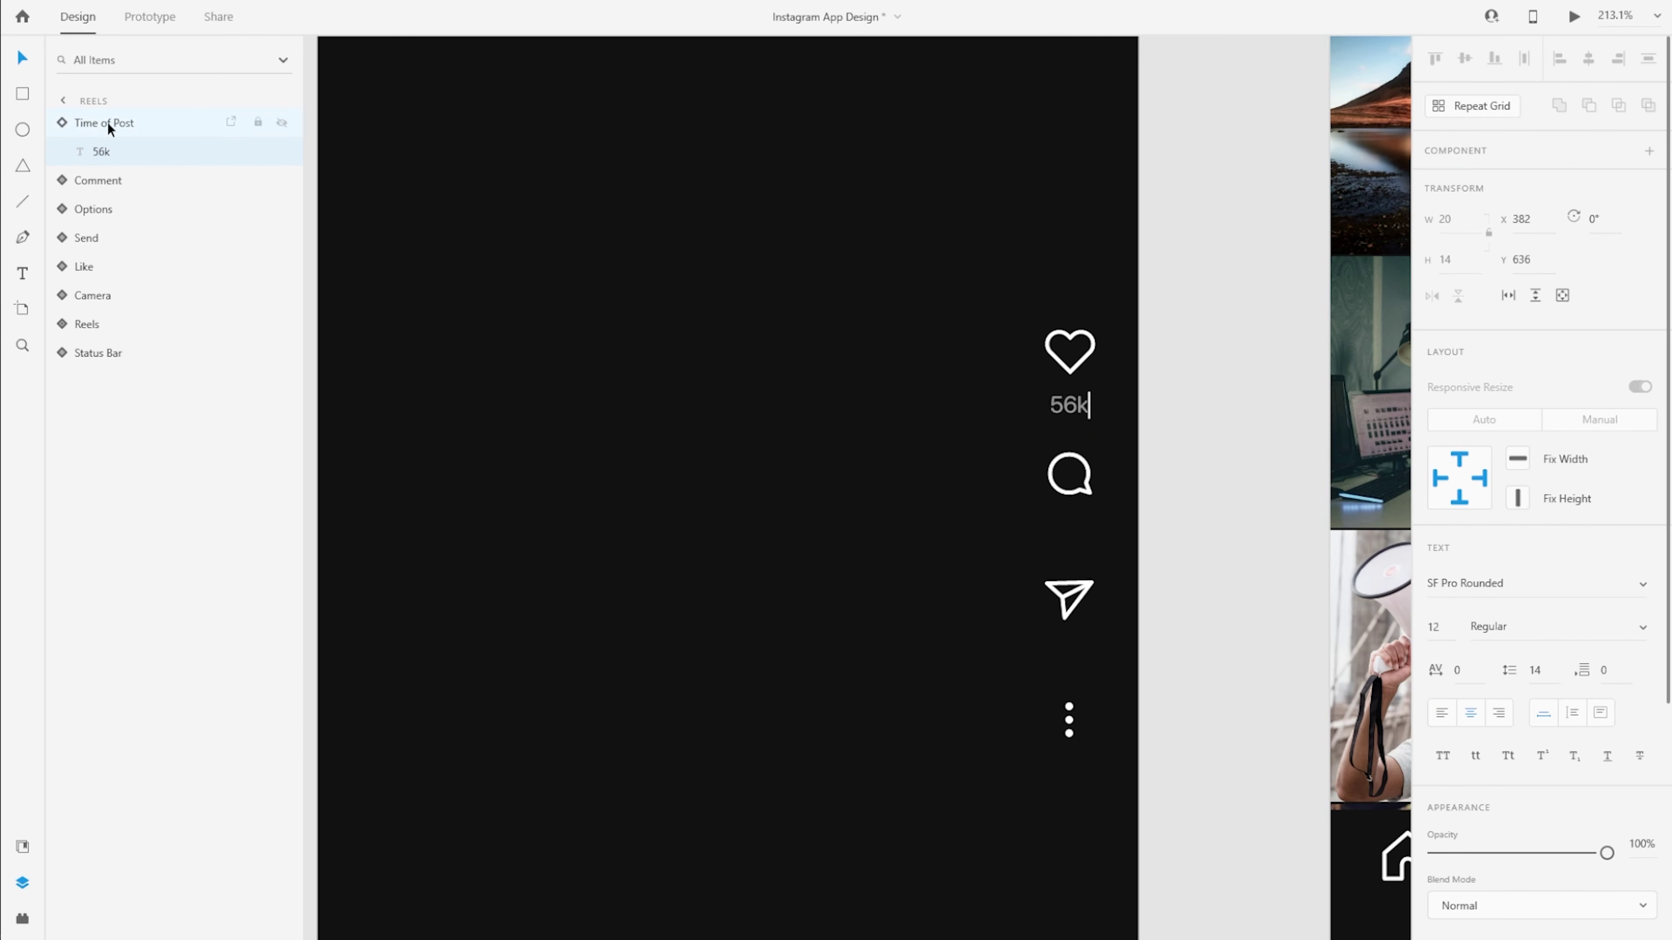
{"action": "left_click", "coordinate": [1470, 685]}
{"action": "left_click", "coordinate": [1570, 312]}
{"action": "double_click", "coordinate": [89, 123]}
{"action": "type", "text": "Likes count"}
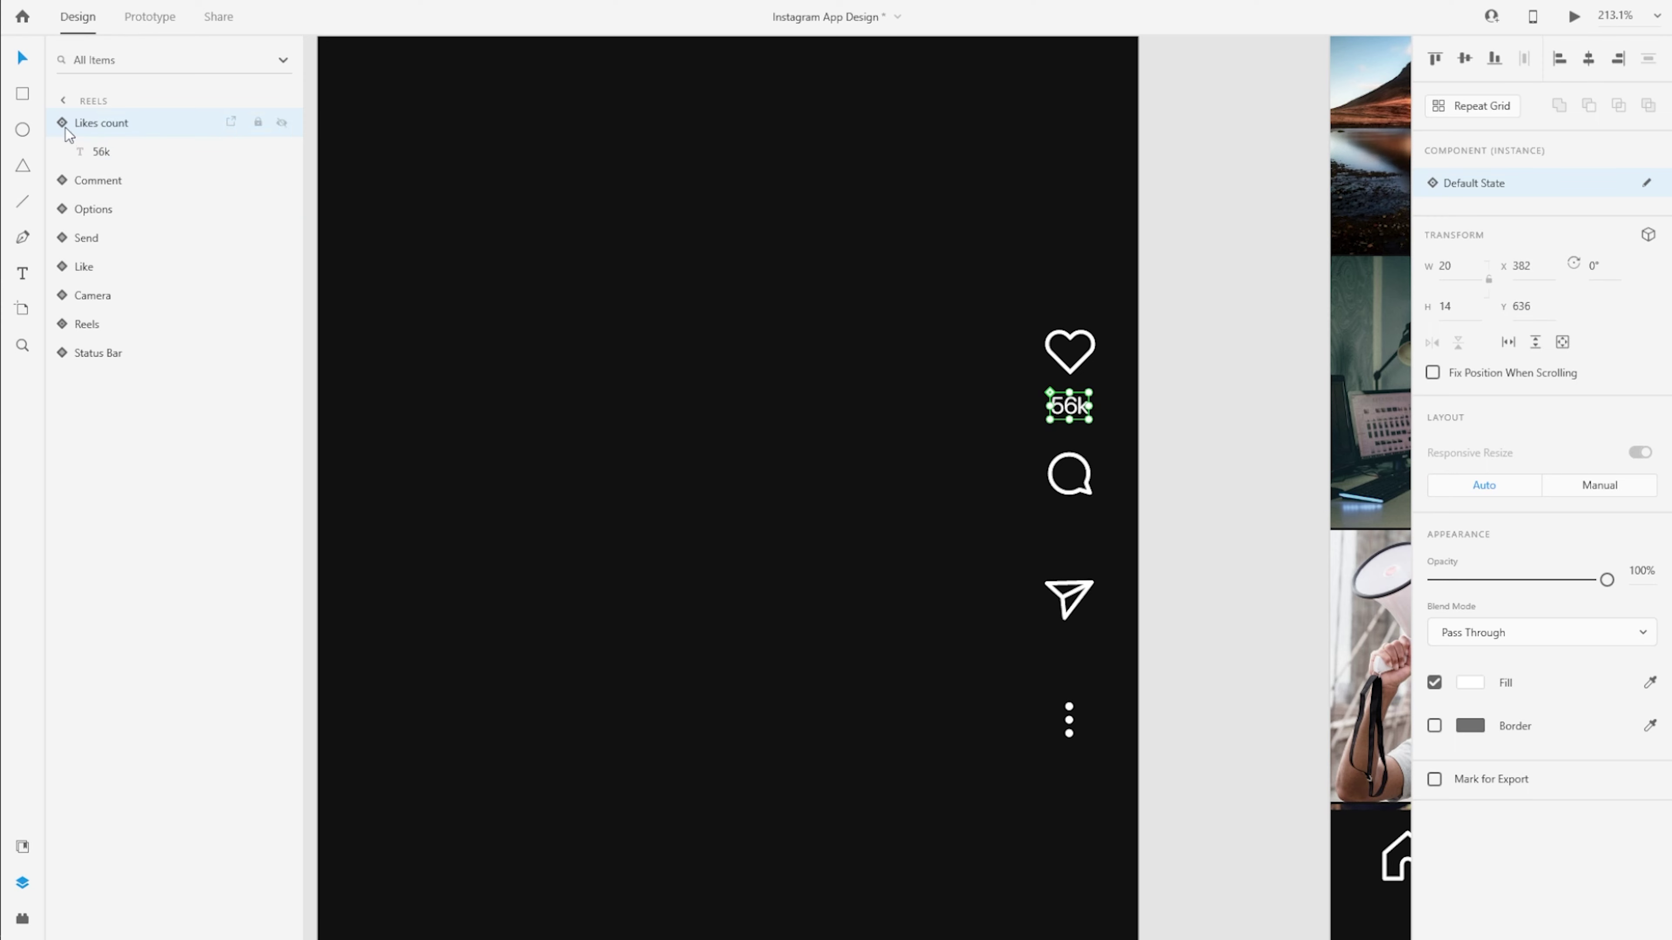
Move the likes count up to Y 631, directly beneath the Like icon, and group the two as "Likes".
{"action": "left_click_drag", "start_coordinate": [1069, 399], "coordinate": [1071, 374]}
{"action": "left_click", "coordinate": [1070, 353]}
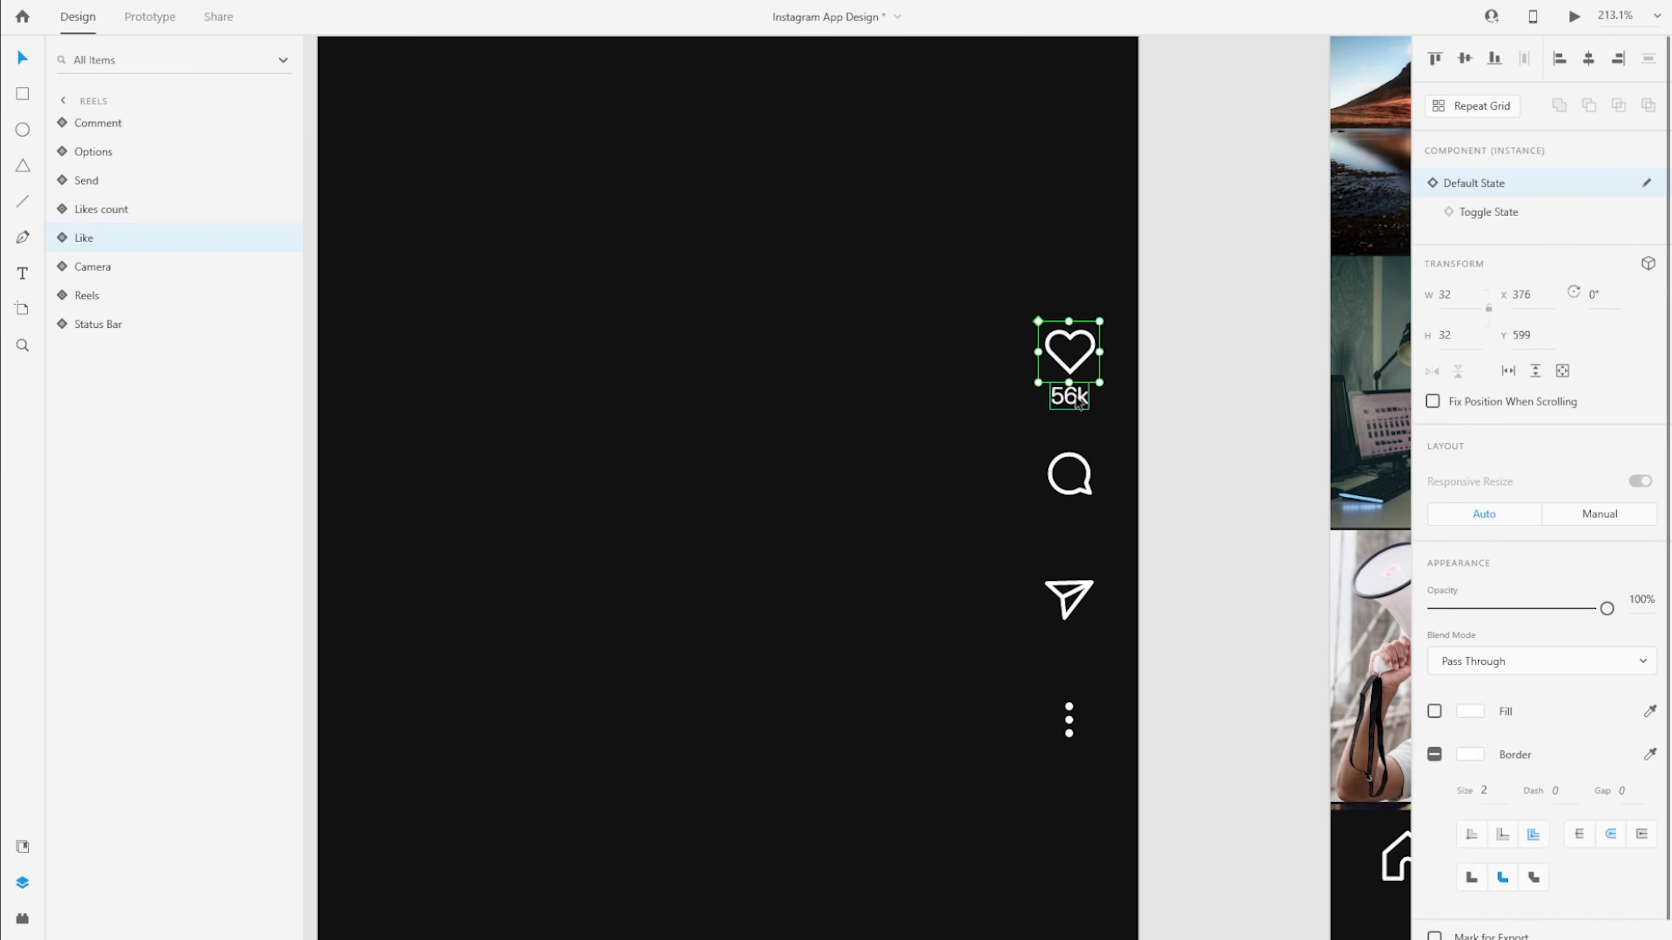
{"action": "left_click", "coordinate": [1073, 397], "text": "shift"}
{"action": "key", "text": "ctrl+g"}
{"action": "double_click", "coordinate": [94, 211]}
{"action": "type", "text": "Likes"}
{"action": "key", "text": "Return"}
{"action": "left_click", "coordinate": [62, 209]}
Duplicate the likes count beneath the Comment icon, change its text to "765" and rename its layer "Comments".
{"action": "left_click", "coordinate": [96, 230]}
{"action": "key", "text": "ctrl+c"}
{"action": "key", "text": "ctrl+v"}
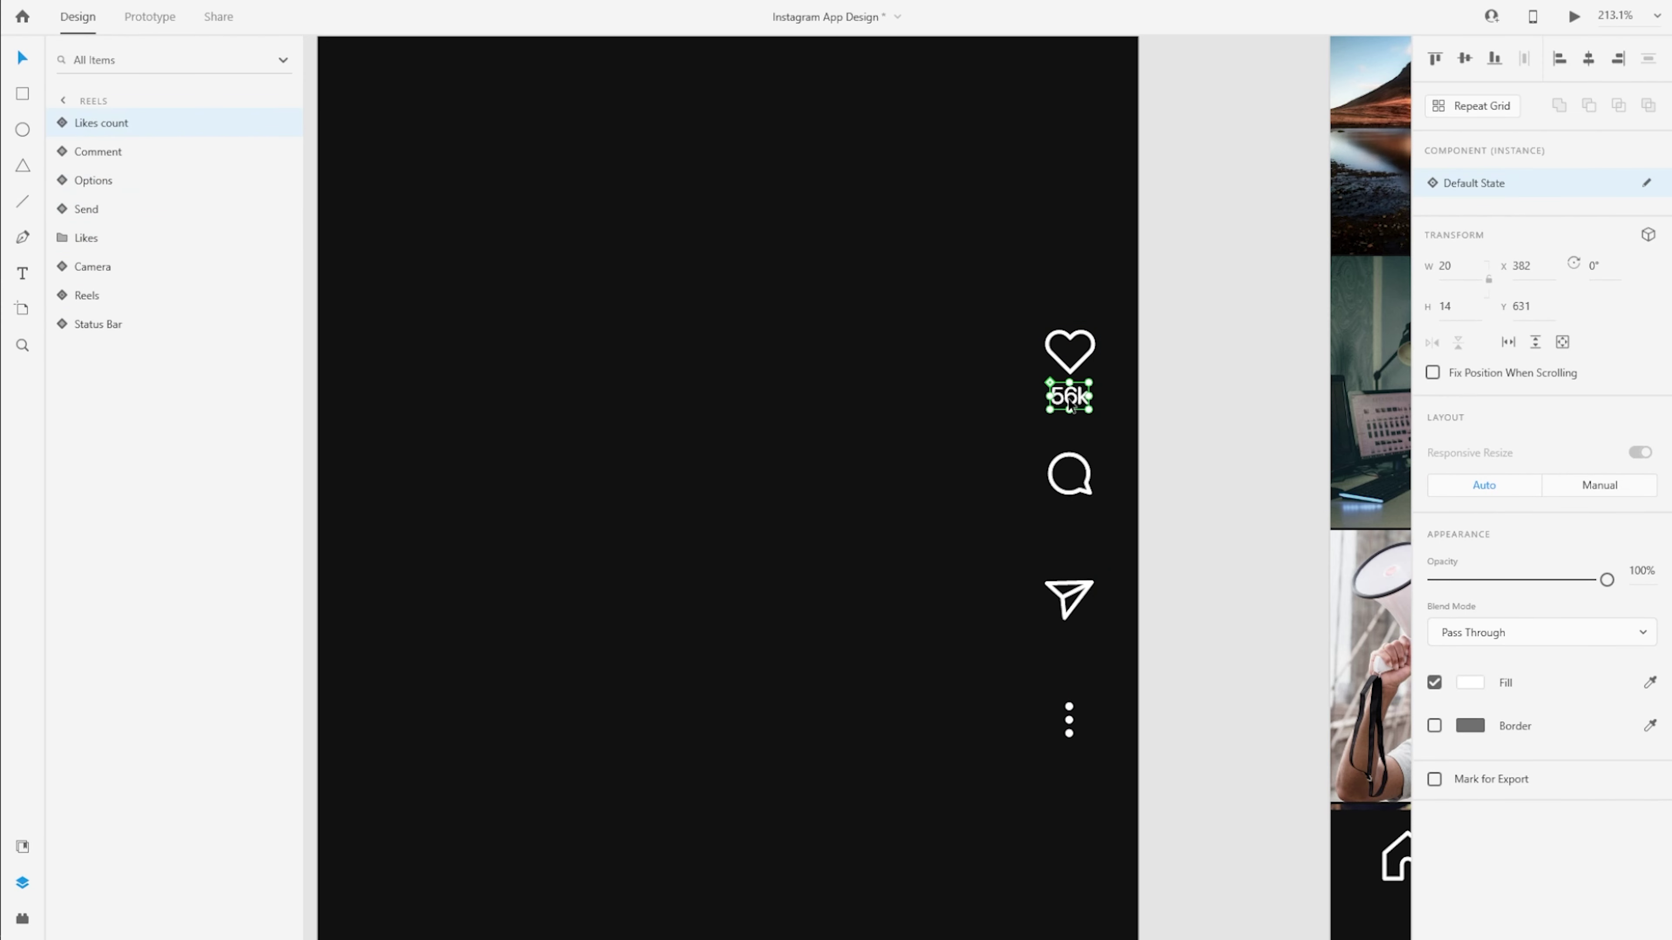
{"action": "double_click", "coordinate": [1071, 521]}
{"action": "double_click", "coordinate": [101, 123]}
{"action": "double_click", "coordinate": [87, 123]}
{"action": "type", "text": "Comments"}
{"action": "key", "text": "Return"}
{"action": "key", "text": "Delete"}
Group the Comment icon with its count as "Comments" and place the group below Send in the layer order.
{"action": "left_click", "coordinate": [128, 153]}
{"action": "left_click", "coordinate": [123, 132], "text": "shift"}
{"action": "key", "text": "ctrl+g"}
{"action": "double_click", "coordinate": [107, 127]}
{"action": "type", "text": "Comments"}
{"action": "key", "text": "Return"}
{"action": "left_click_drag", "start_coordinate": [105, 123], "coordinate": [102, 194]}
{"action": "left_click", "coordinate": [88, 152]}
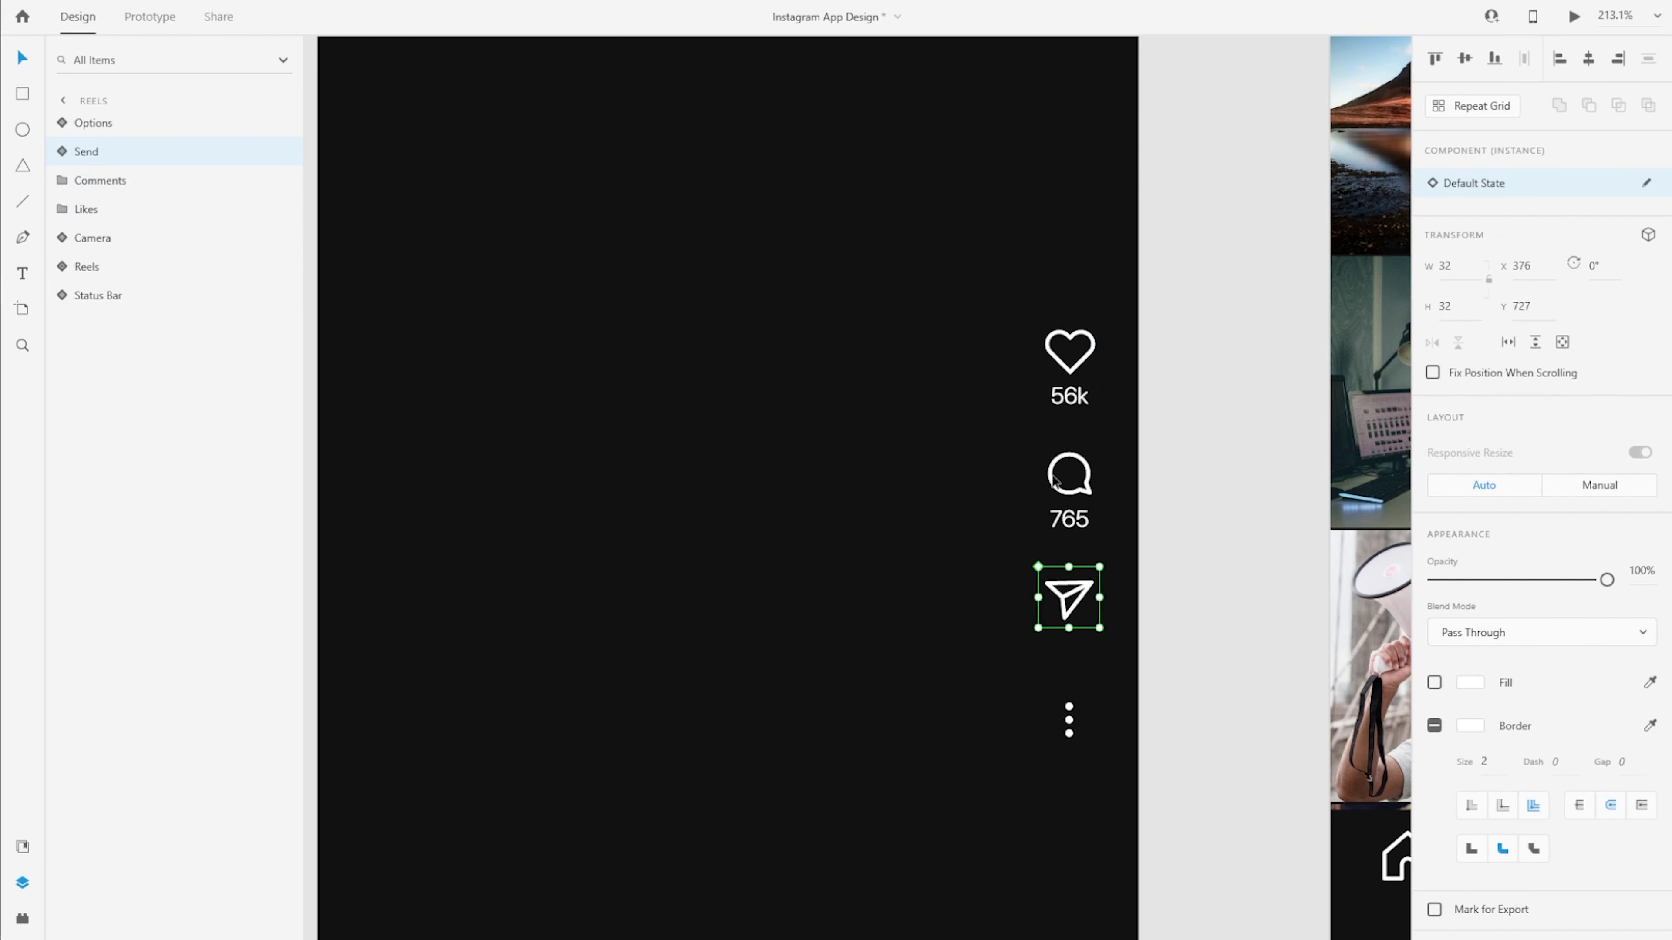
Examine the layers inside the Music album-cover group on the Components artboard.
{"action": "scroll", "coordinate": [630, 470], "scroll_direction": "down", "scroll_amount": 5}
{"action": "scroll", "coordinate": [638, 396], "scroll_direction": "up", "scroll_amount": 5}
{"action": "scroll", "coordinate": [704, 274], "scroll_direction": "up", "scroll_amount": 6}
{"action": "left_click", "coordinate": [769, 304]}
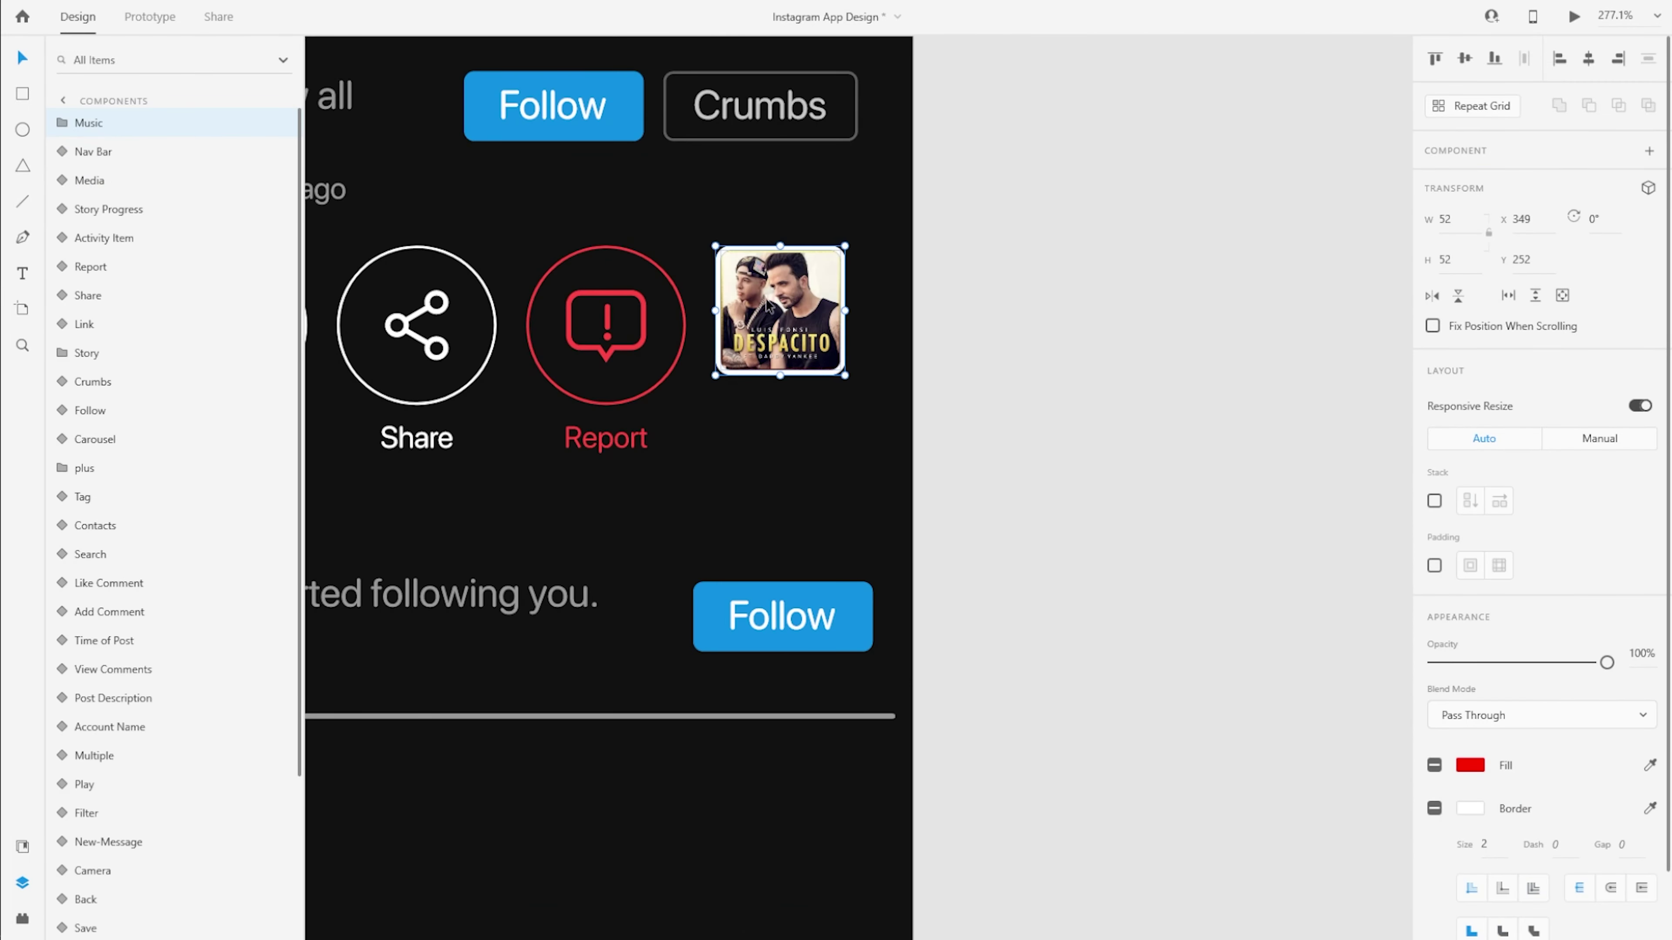
{"action": "left_click", "coordinate": [62, 123]}
{"action": "left_click", "coordinate": [131, 183]}
{"action": "left_click", "coordinate": [81, 180]}
{"action": "left_click", "coordinate": [141, 211]}
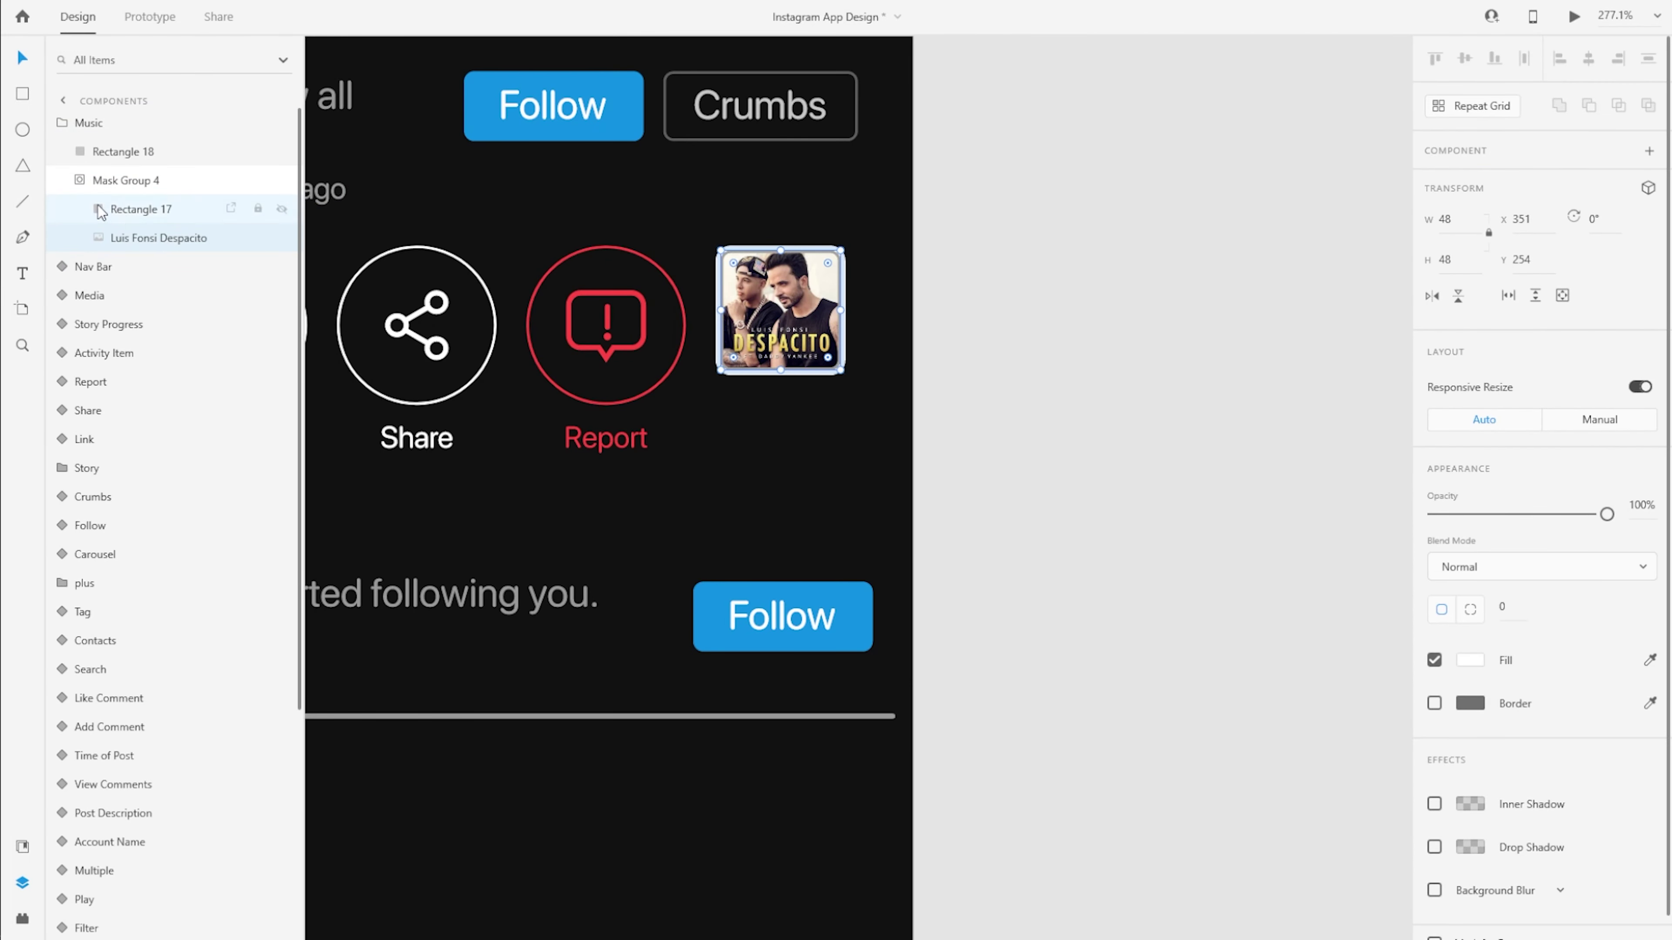
{"action": "left_click", "coordinate": [123, 152]}
{"action": "scroll", "coordinate": [1472, 570], "scroll_direction": "down", "scroll_amount": 3}
{"action": "key", "text": "Escape"}
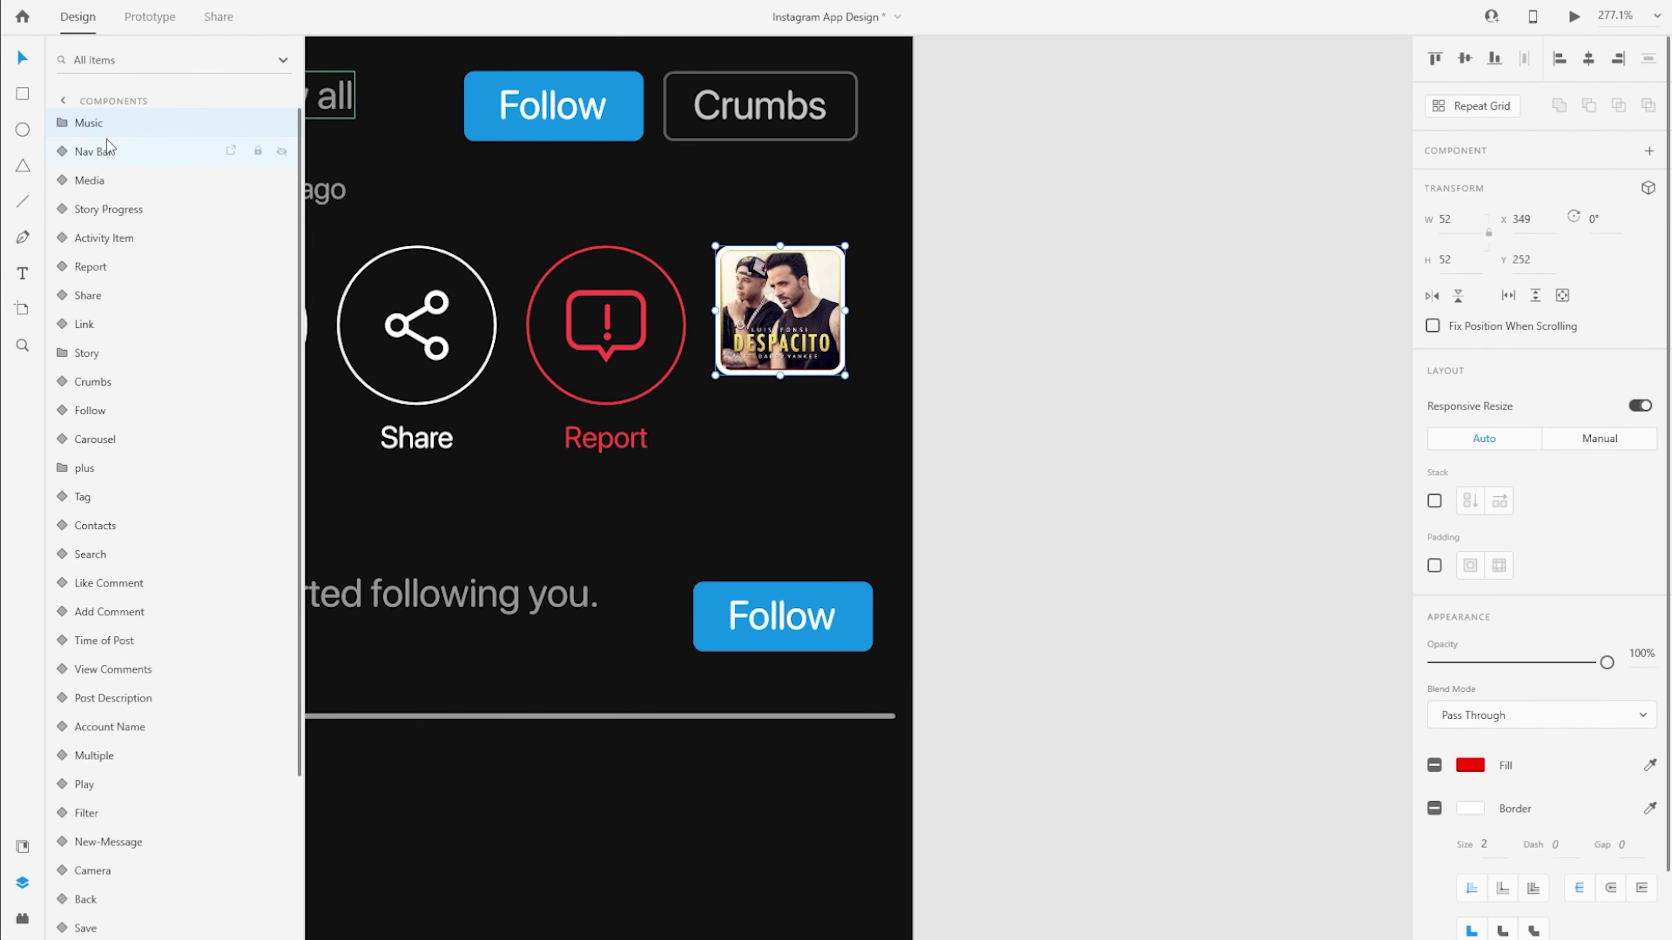
Copy the Music thumbnail from the Components artboard into the Reels artboard, near the icon column.
{"action": "key", "text": "ctrl+c"}
{"action": "scroll", "coordinate": [698, 375], "scroll_direction": "down", "scroll_amount": 8}
{"action": "scroll", "coordinate": [807, 878], "scroll_direction": "up", "scroll_amount": 7}
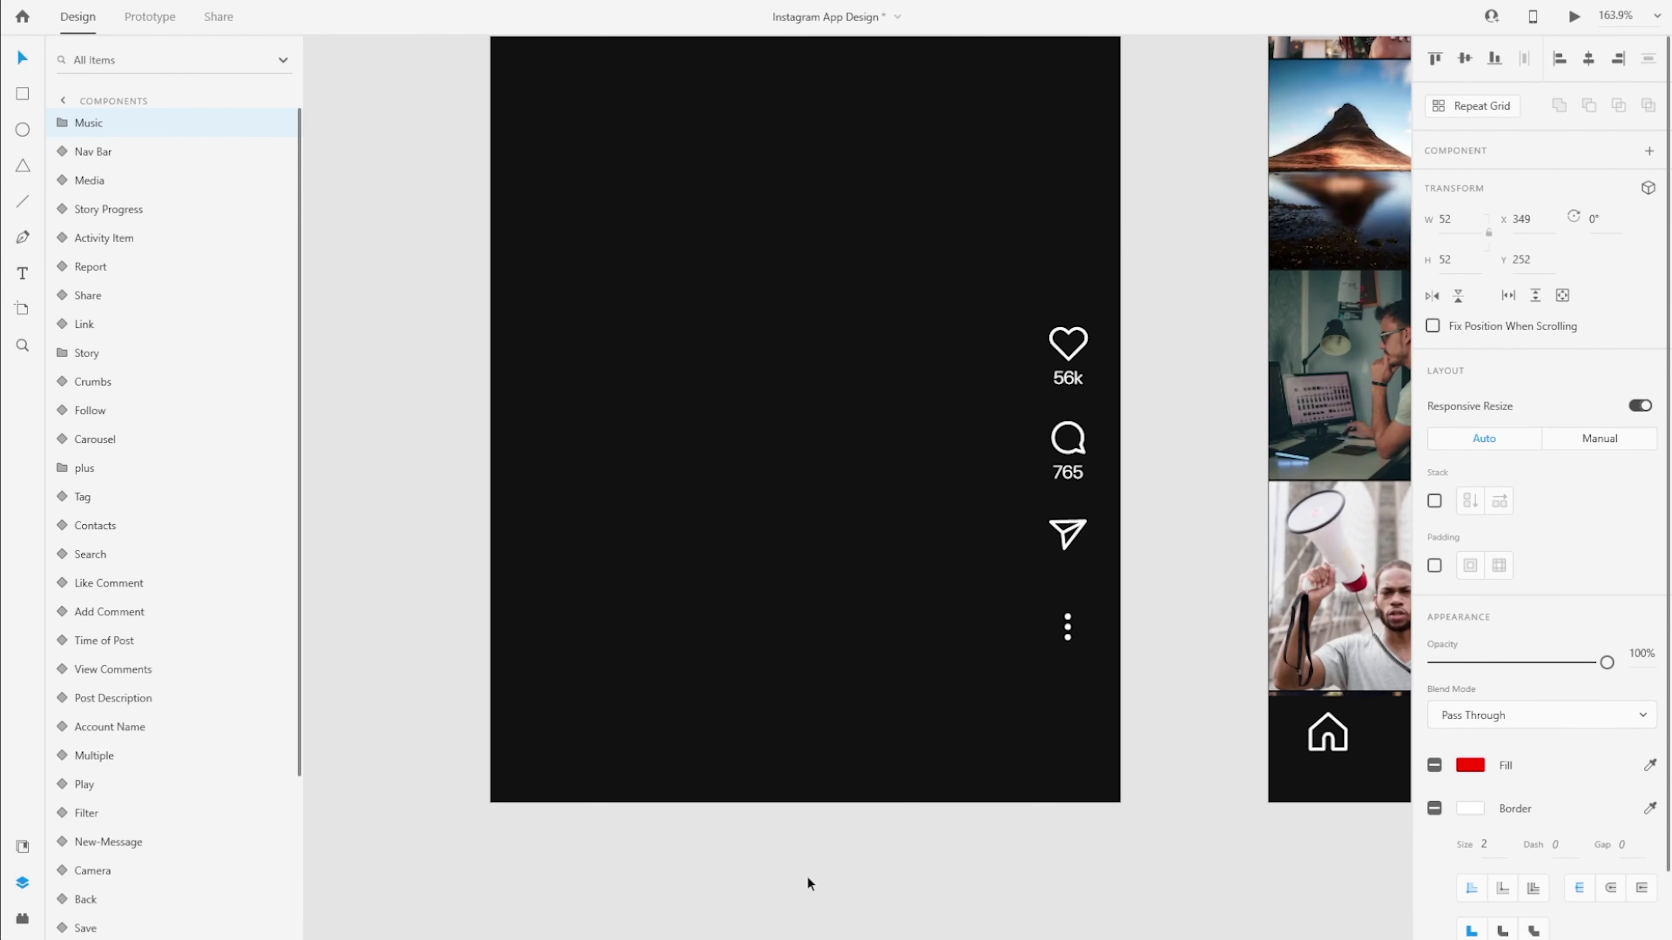
{"action": "key", "text": "ctrl+v"}
{"action": "left_click_drag", "start_coordinate": [812, 408], "coordinate": [1064, 567]}
Copy the Nav Bar component into the Reels artboard.
{"action": "scroll", "coordinate": [1291, 566], "scroll_direction": "down", "scroll_amount": 3}
{"action": "left_click_drag", "start_coordinate": [1233, 585], "coordinate": [1200, 273]}
{"action": "scroll", "coordinate": [1269, 469], "scroll_direction": "down", "scroll_amount": 4}
{"action": "scroll", "coordinate": [1269, 469], "scroll_direction": "up", "scroll_amount": 3}
{"action": "left_click", "coordinate": [751, 281]}
{"action": "key", "text": "ctrl+c"}
{"action": "left_click", "coordinate": [1151, 510]}
{"action": "key", "text": "ctrl+v"}
Switch the Reels icon inside the pasted Nav Bar to its filled toggle state.
{"action": "scroll", "coordinate": [1289, 820], "scroll_direction": "up", "scroll_amount": 1}
{"action": "scroll", "coordinate": [1290, 819], "scroll_direction": "up", "scroll_amount": 4}
{"action": "left_click", "coordinate": [60, 125]}
{"action": "left_click", "coordinate": [104, 211]}
{"action": "left_click", "coordinate": [1474, 212]}
{"action": "left_click", "coordinate": [99, 125]}
Resize the Music thumbnail to 32 × 32 and place it at the foot of the icon column, above the Nav Bar.
{"action": "left_click_drag", "start_coordinate": [1128, 621], "coordinate": [1178, 613]}
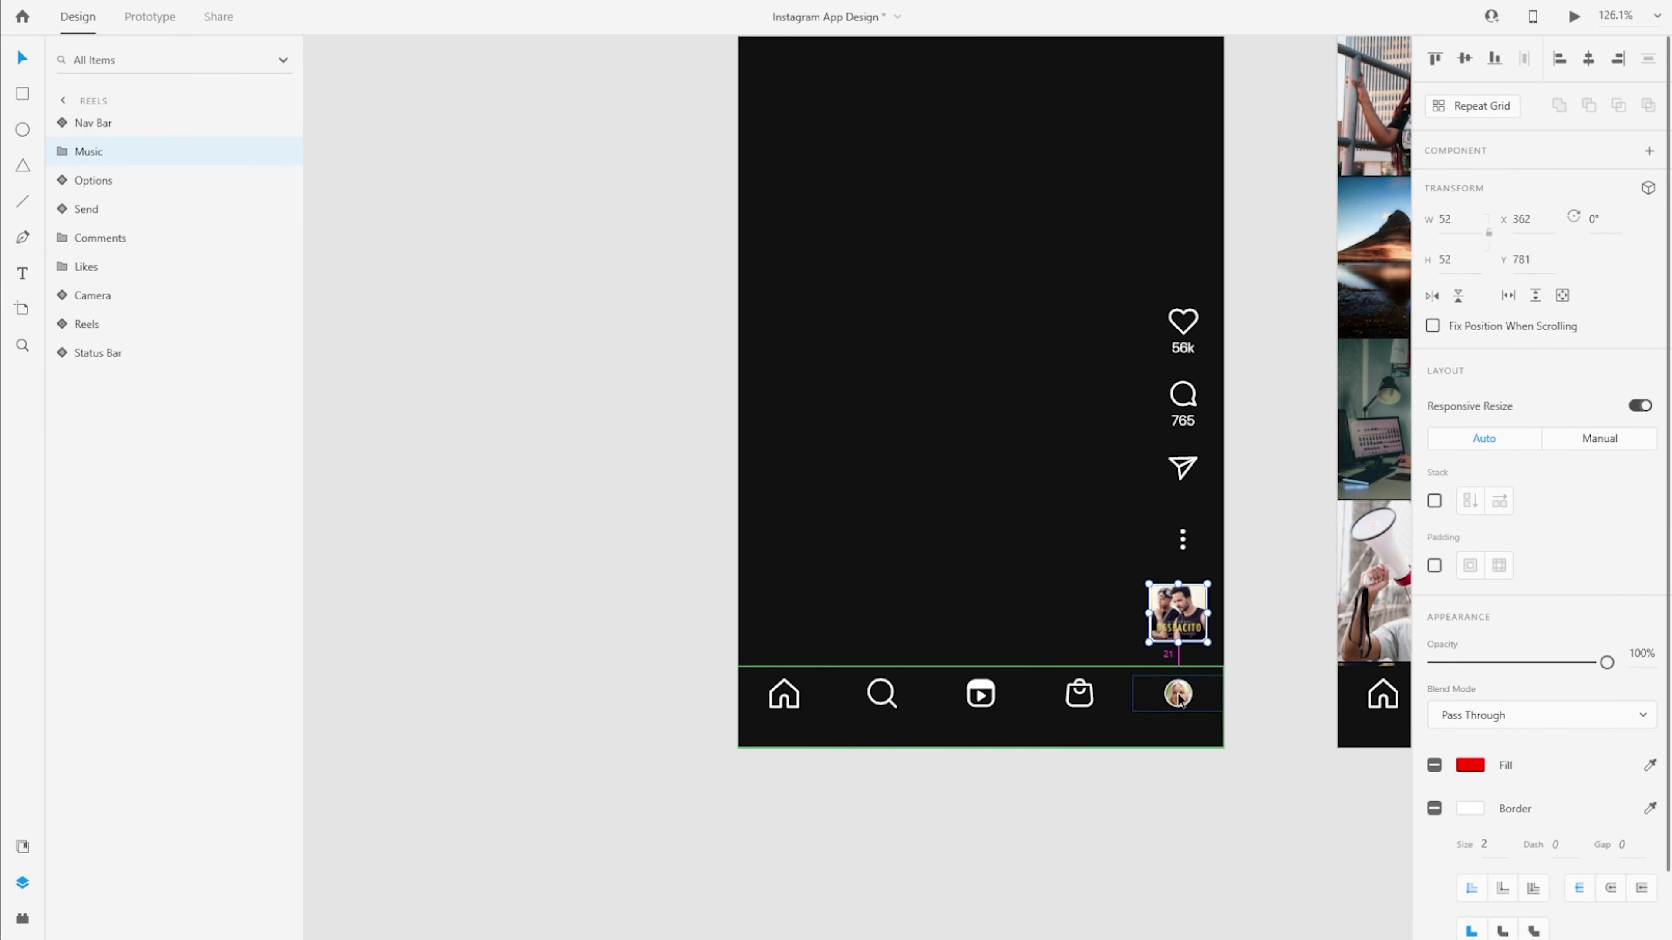
{"action": "scroll", "coordinate": [1250, 635], "scroll_direction": "up", "scroll_amount": 4}
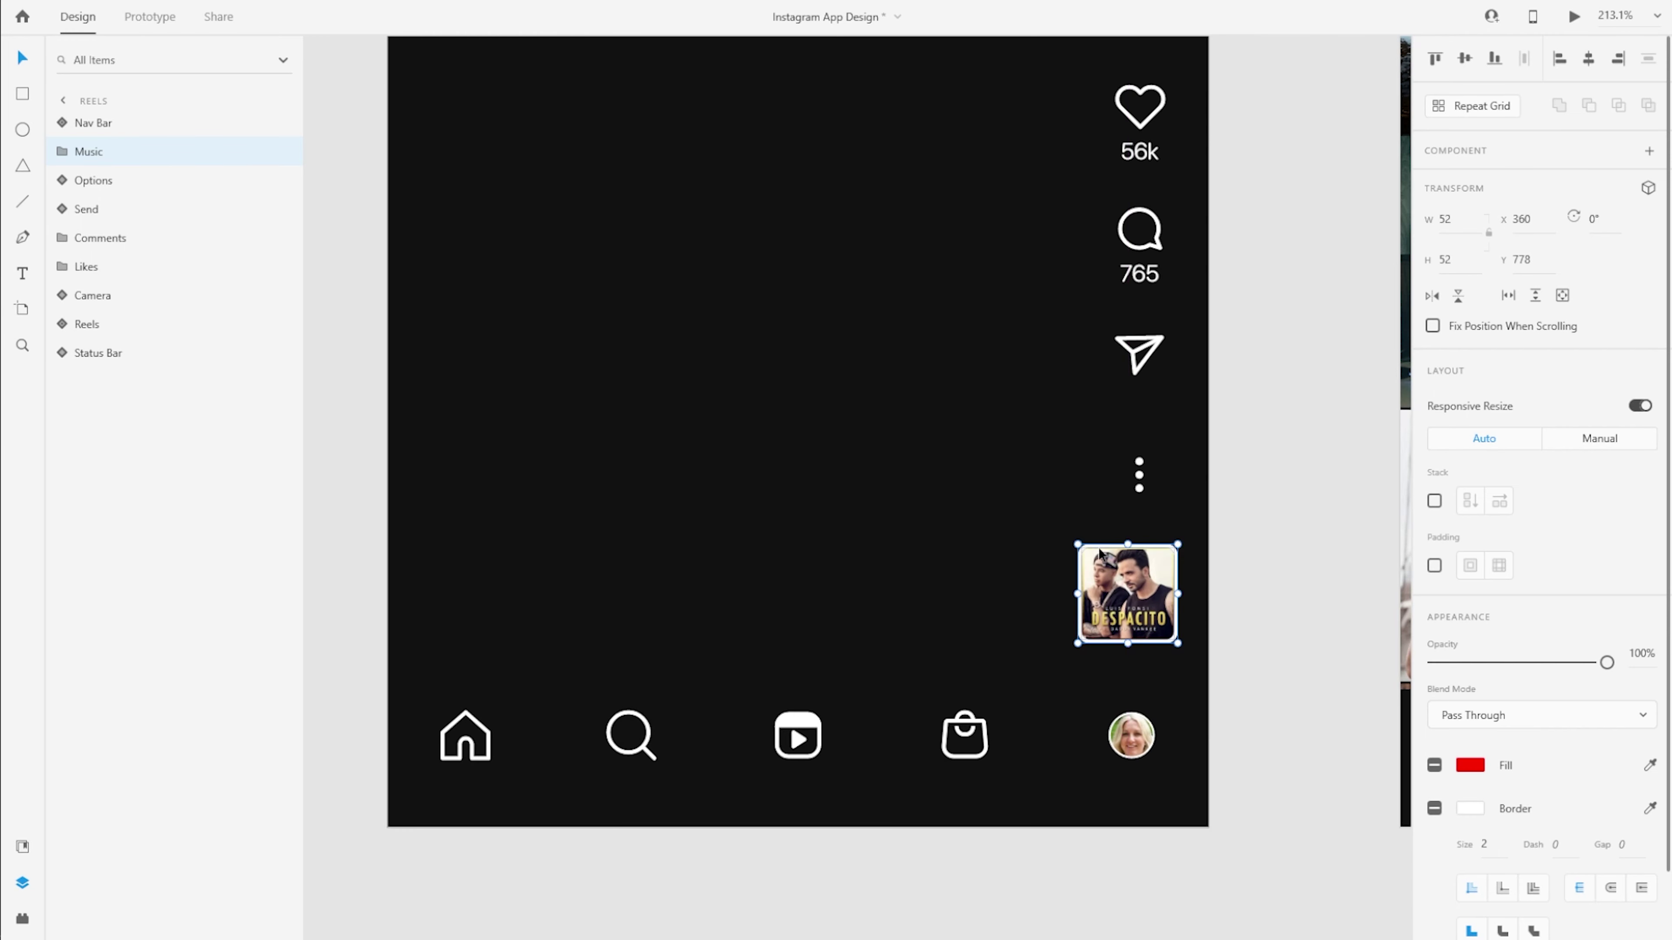
{"action": "left_click_drag", "start_coordinate": [1076, 545], "coordinate": [1091, 561]}
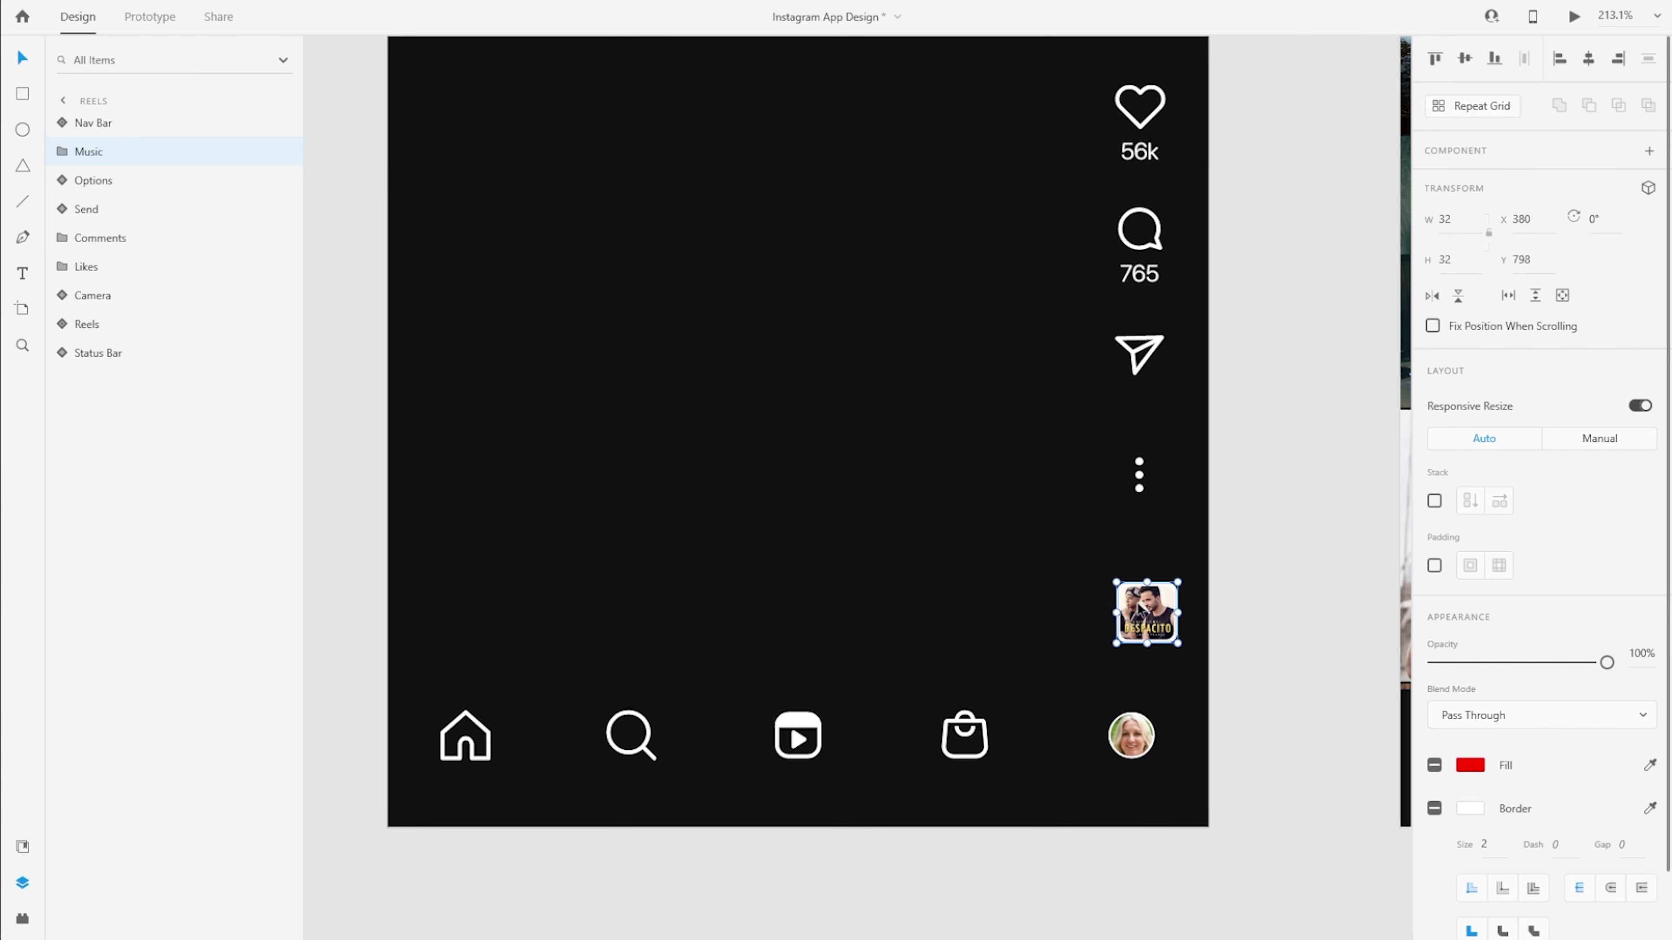
Reposition the Options, Send, Comments and Likes items above the Music thumbnail with 24 px gaps between them.
{"action": "left_click_drag", "start_coordinate": [1139, 479], "coordinate": [1138, 511]}
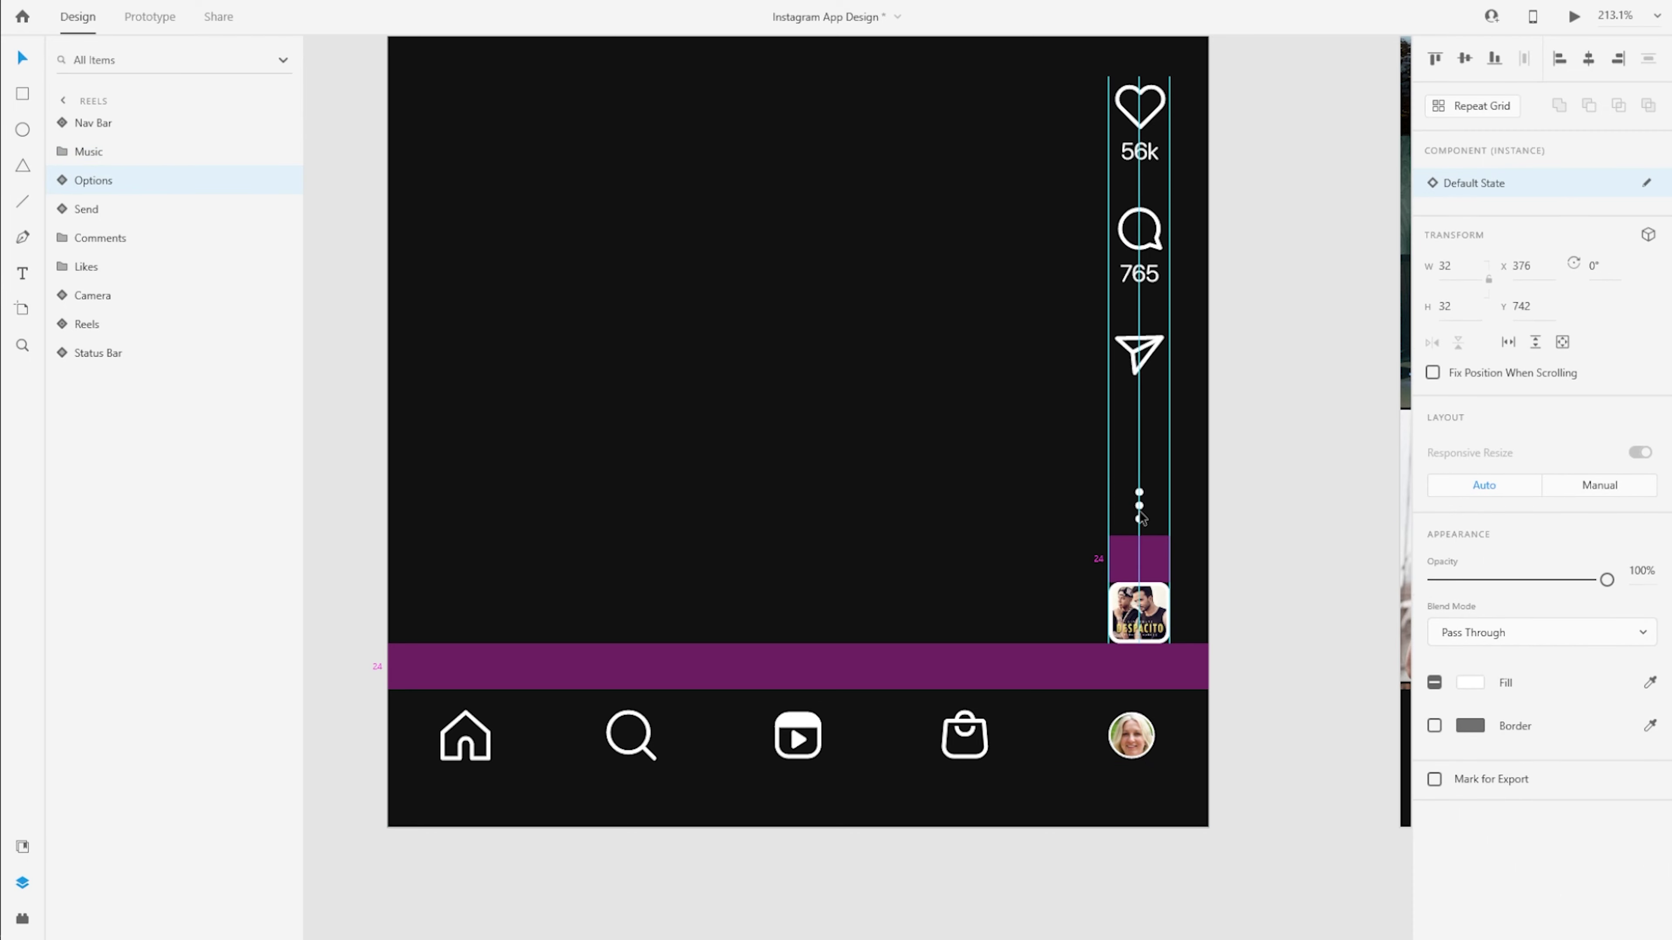
{"action": "left_click_drag", "start_coordinate": [1133, 352], "coordinate": [1138, 397]}
{"action": "scroll", "coordinate": [1132, 397], "scroll_direction": "up", "scroll_amount": 1}
{"action": "left_click_drag", "start_coordinate": [1139, 240], "coordinate": [1140, 263]}
{"action": "scroll", "coordinate": [1244, 494], "scroll_direction": "down", "scroll_amount": 2}
{"action": "scroll", "coordinate": [513, 438], "scroll_direction": "down", "scroll_amount": 1}
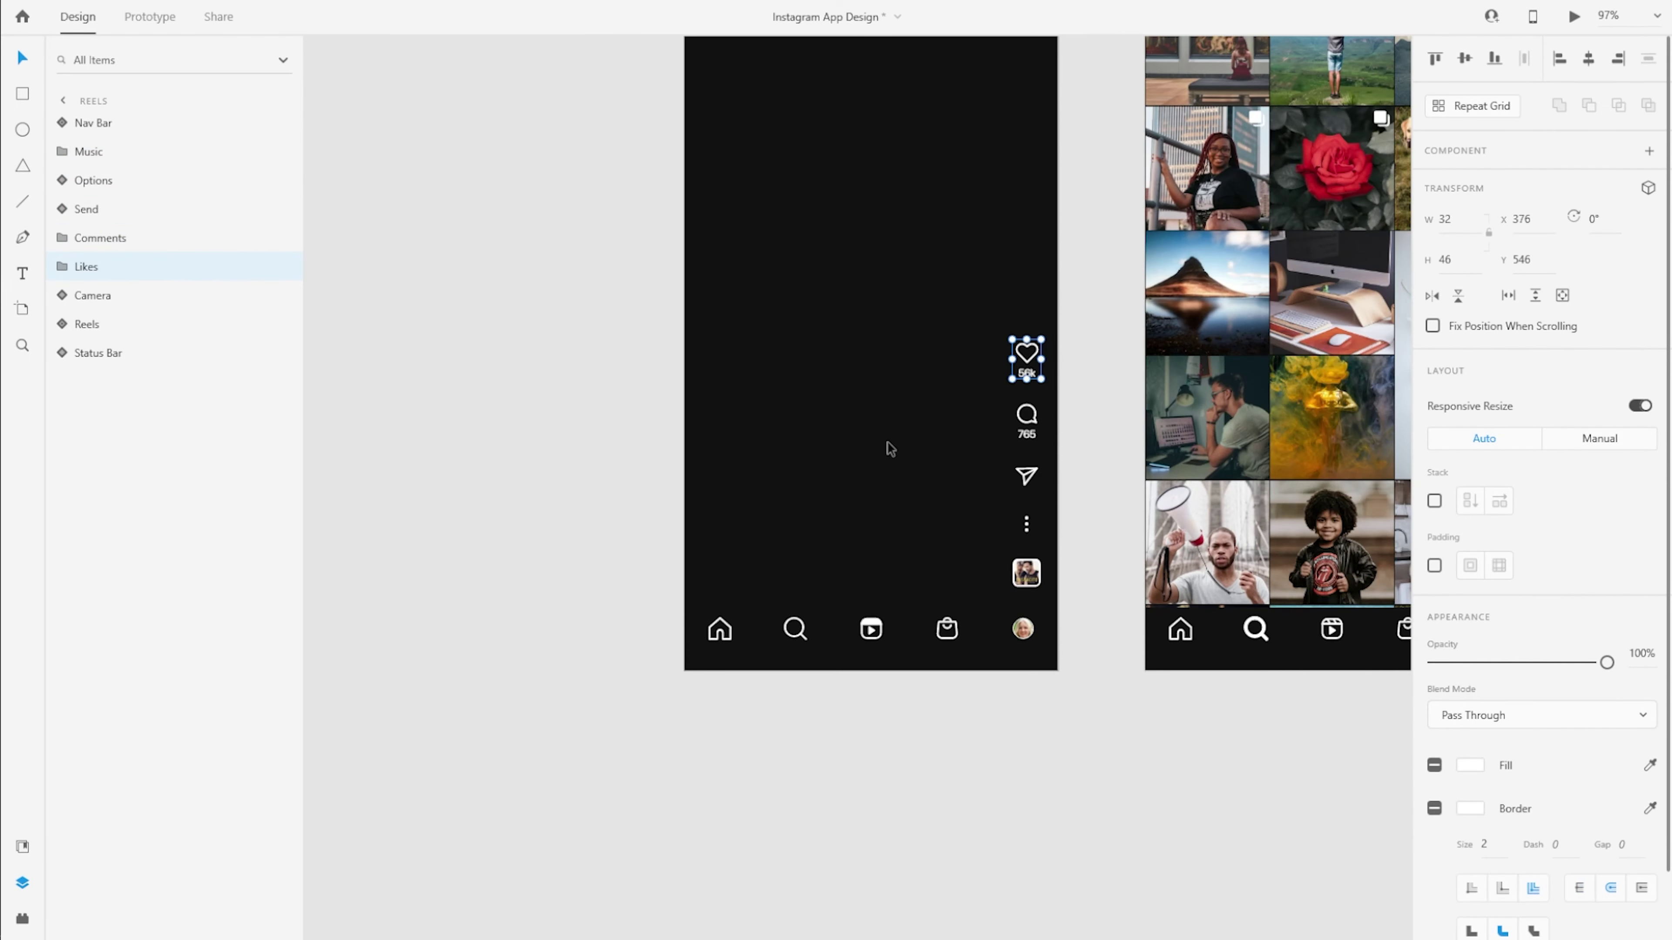
Copy the Profile picture and Text elements from inside the Activity Item component on the Components artboard.
{"action": "scroll", "coordinate": [513, 244], "scroll_direction": "down", "scroll_amount": 1}
{"action": "left_click_drag", "start_coordinate": [496, 147], "coordinate": [925, 593]}
{"action": "scroll", "coordinate": [776, 494], "scroll_direction": "up", "scroll_amount": 6}
{"action": "left_click", "coordinate": [635, 422]}
{"action": "left_click", "coordinate": [64, 237]}
{"action": "left_click", "coordinate": [116, 355]}
{"action": "left_click", "coordinate": [110, 324], "text": "shift"}
{"action": "left_click", "coordinate": [63, 239]}
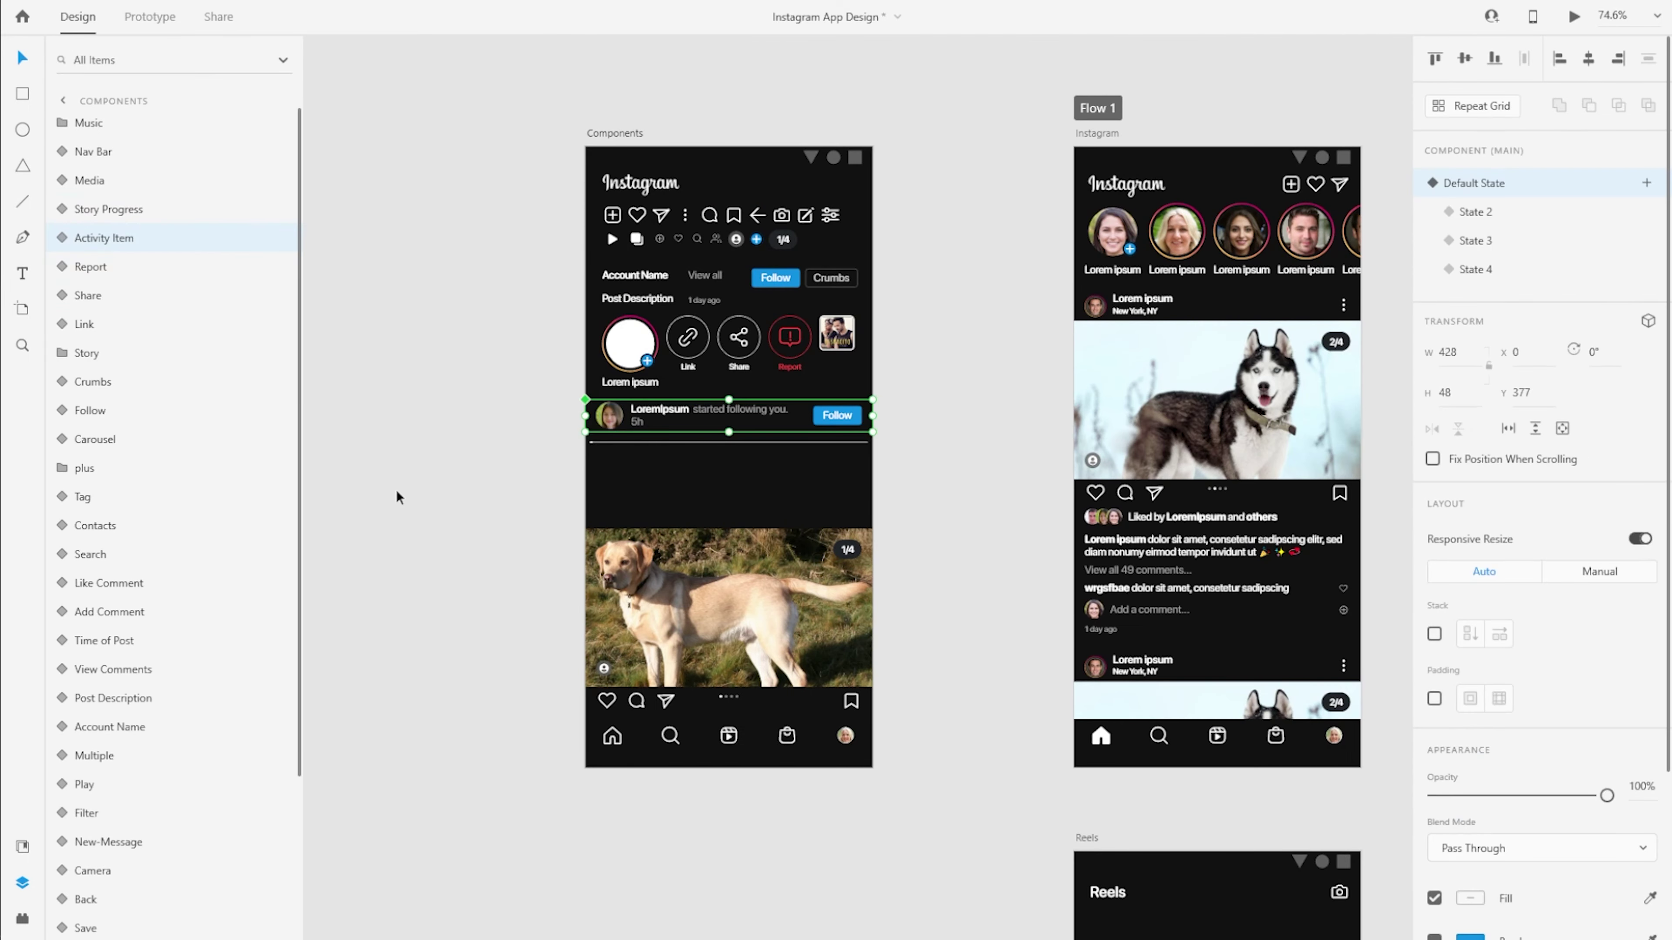
Paste the Profile picture and Text into the Reels artboard above the home icon, with the picture at X 20, Y 758.
{"action": "scroll", "coordinate": [519, 437], "scroll_direction": "down", "scroll_amount": 6}
{"action": "scroll", "coordinate": [698, 882], "scroll_direction": "up", "scroll_amount": 4}
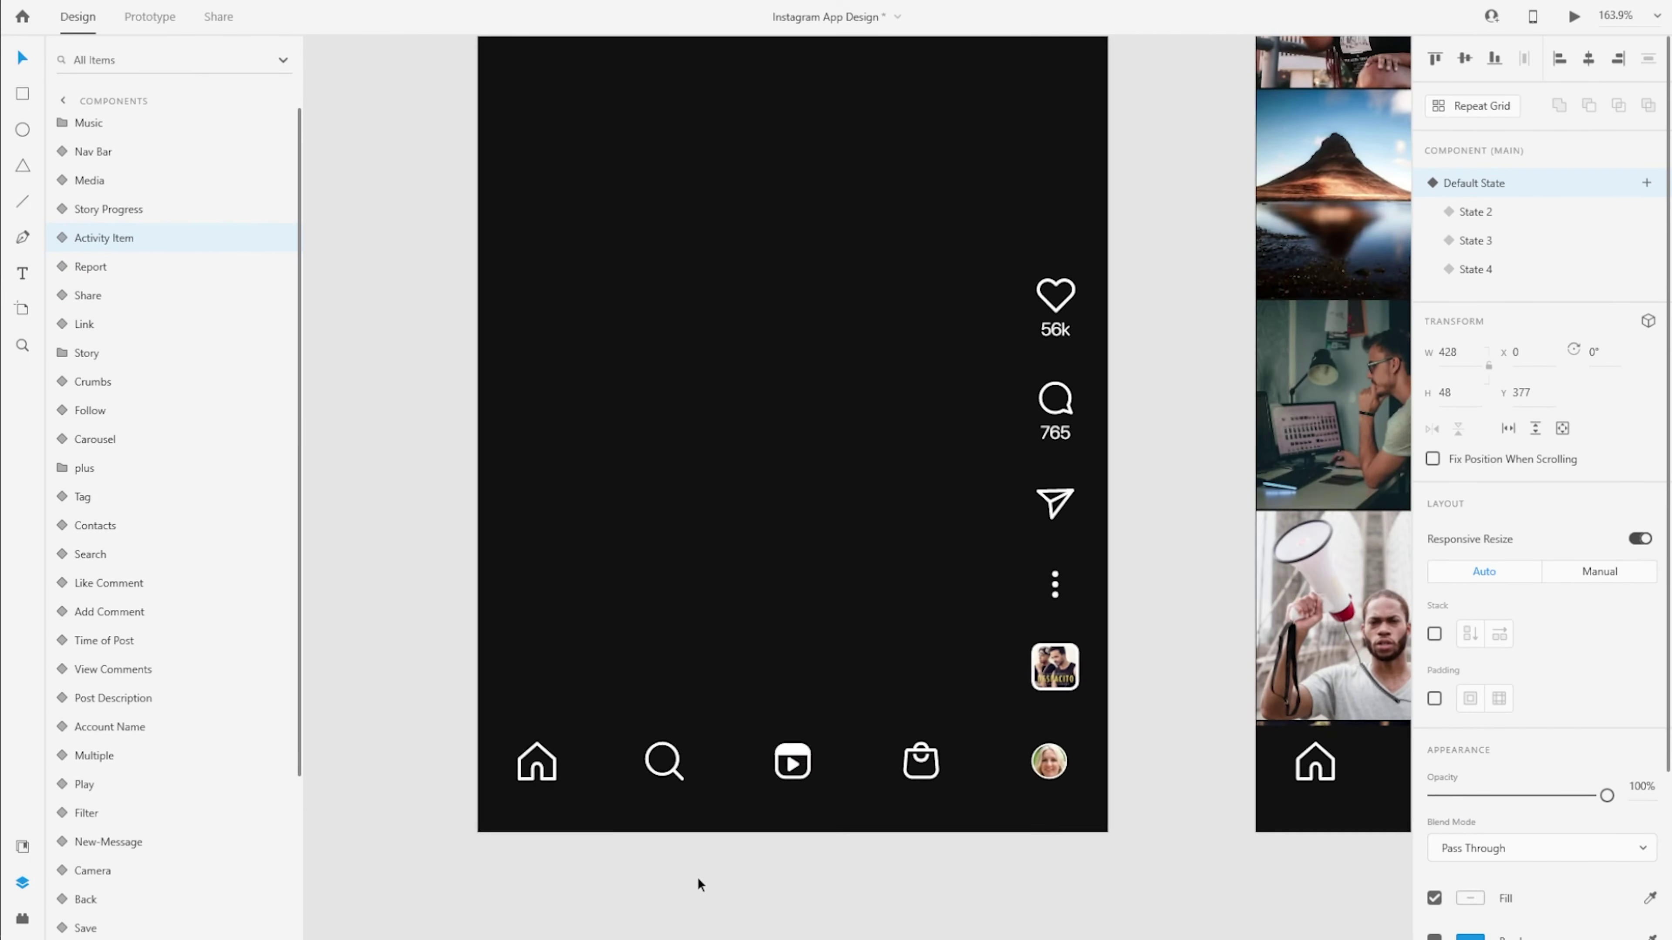
{"action": "scroll", "coordinate": [698, 877], "scroll_direction": "up", "scroll_amount": 2}
{"action": "key", "text": "ctrl+v"}
{"action": "left_click_drag", "start_coordinate": [596, 500], "coordinate": [481, 536]}
{"action": "left_click", "coordinate": [66, 153]}
{"action": "key", "text": "alt"}
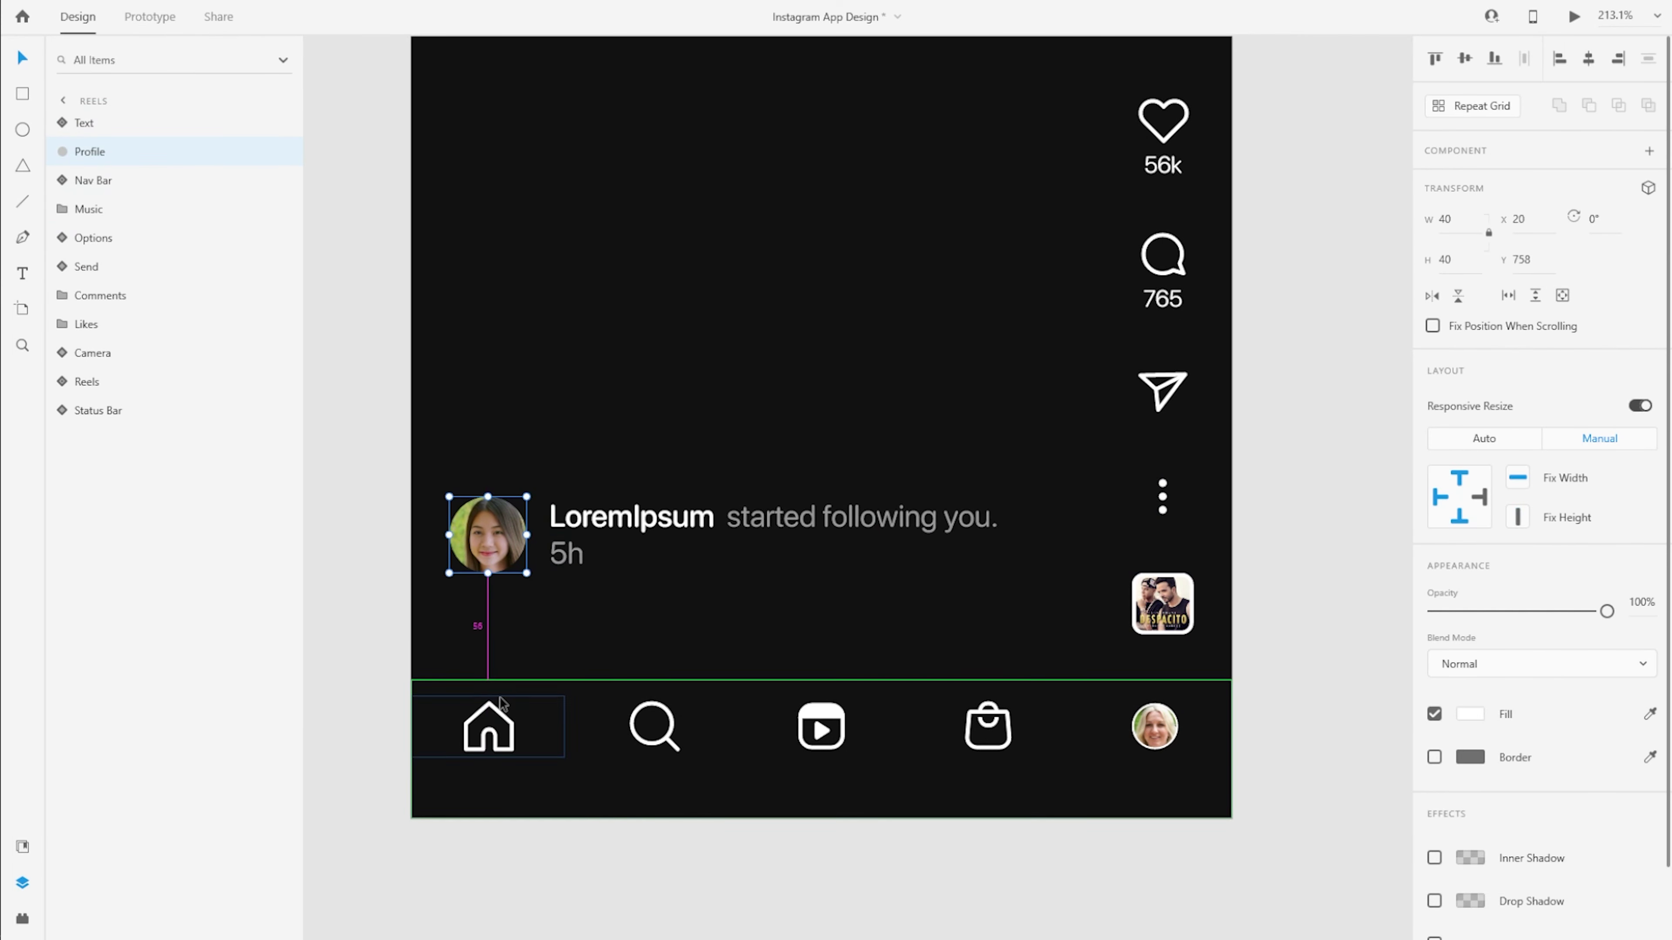
Shorten the pasted activity text beside the profile picture so it reads only LoremIpsum.
{"action": "left_click", "coordinate": [69, 123]}
{"action": "double_click", "coordinate": [586, 519]}
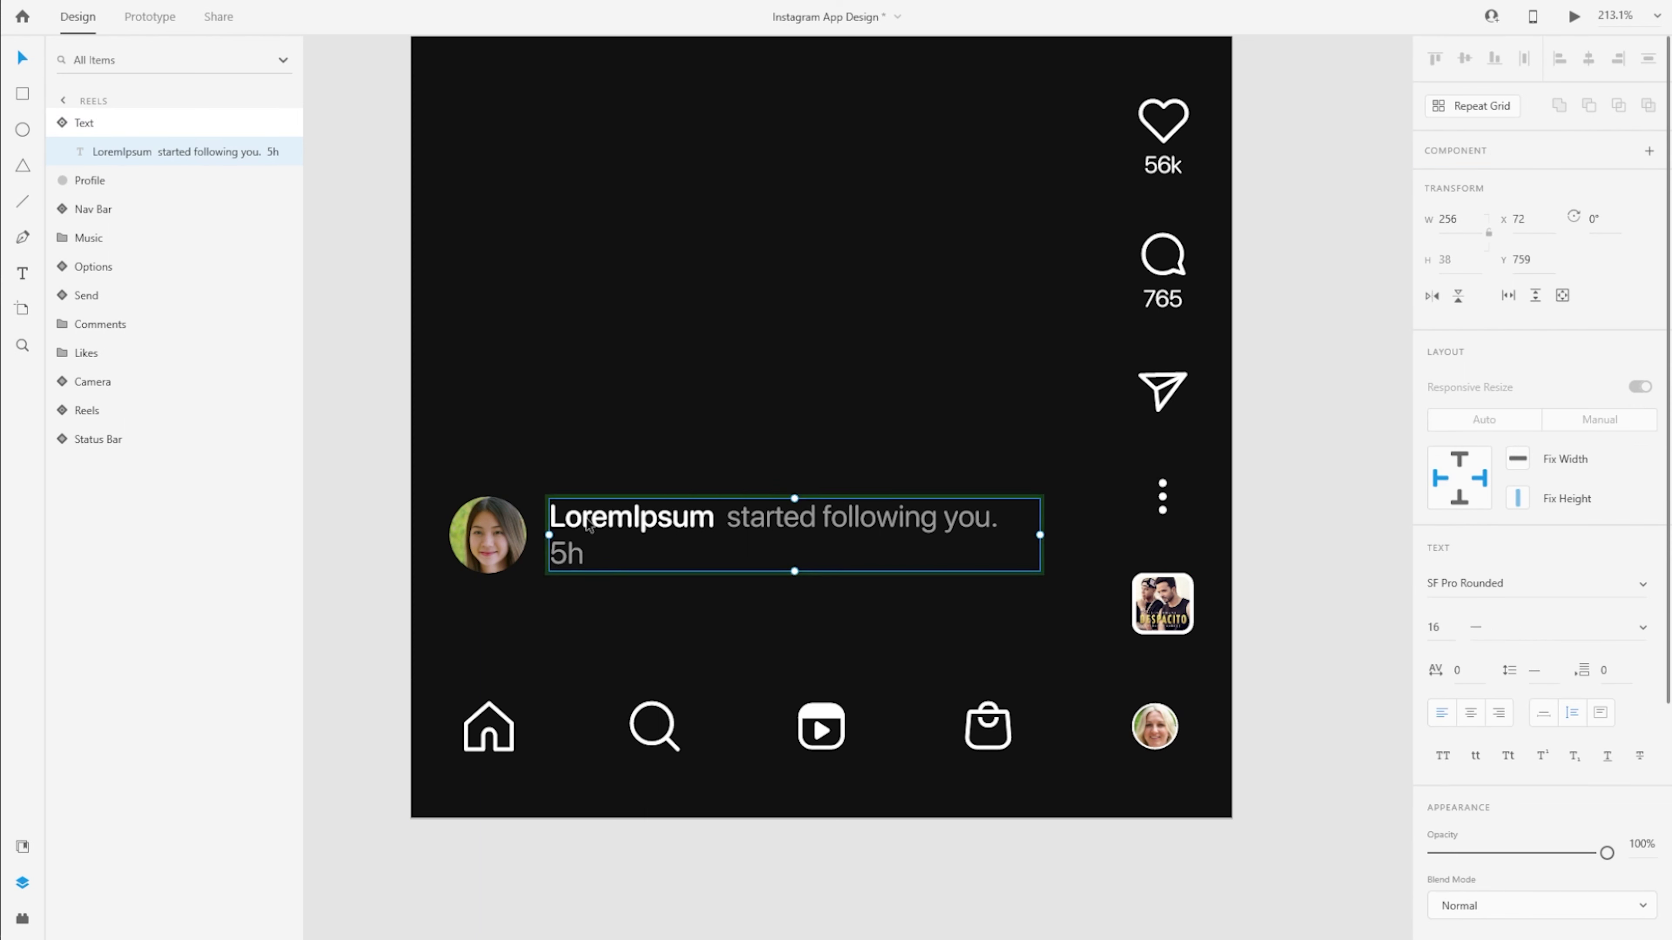
{"action": "double_click", "coordinate": [588, 522]}
{"action": "left_click_drag", "start_coordinate": [600, 554], "coordinate": [709, 524]}
{"action": "key", "text": "BackSpace"}
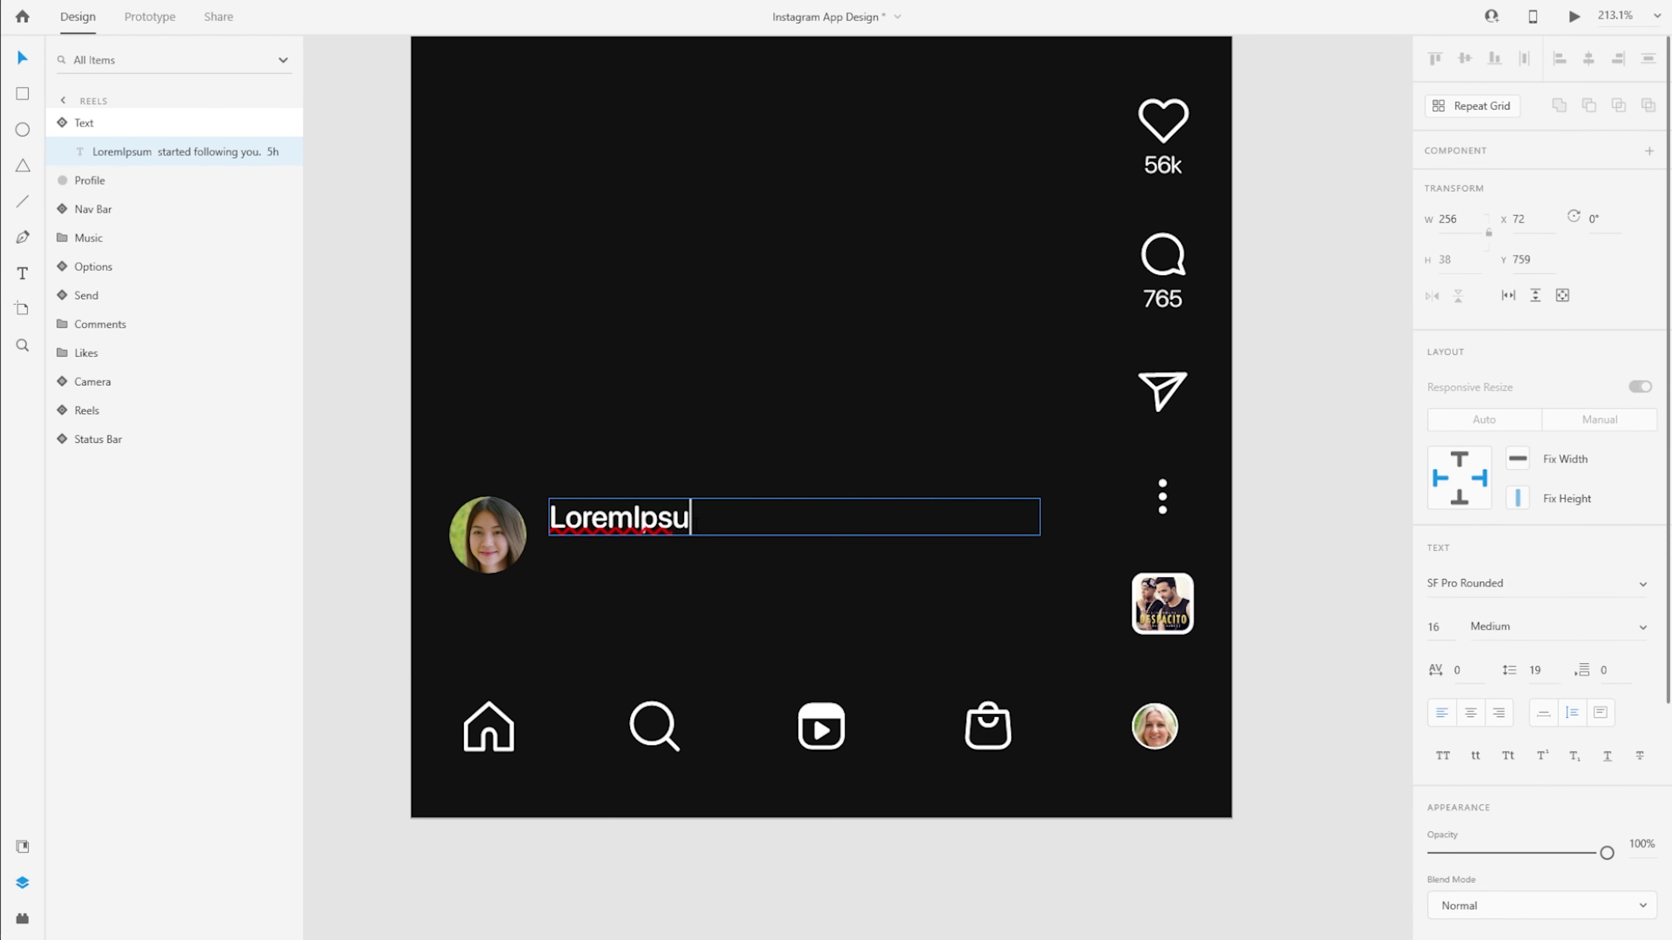
Move the username text down to Y 769, vertically centred on the profile picture.
{"action": "left_click", "coordinate": [91, 126]}
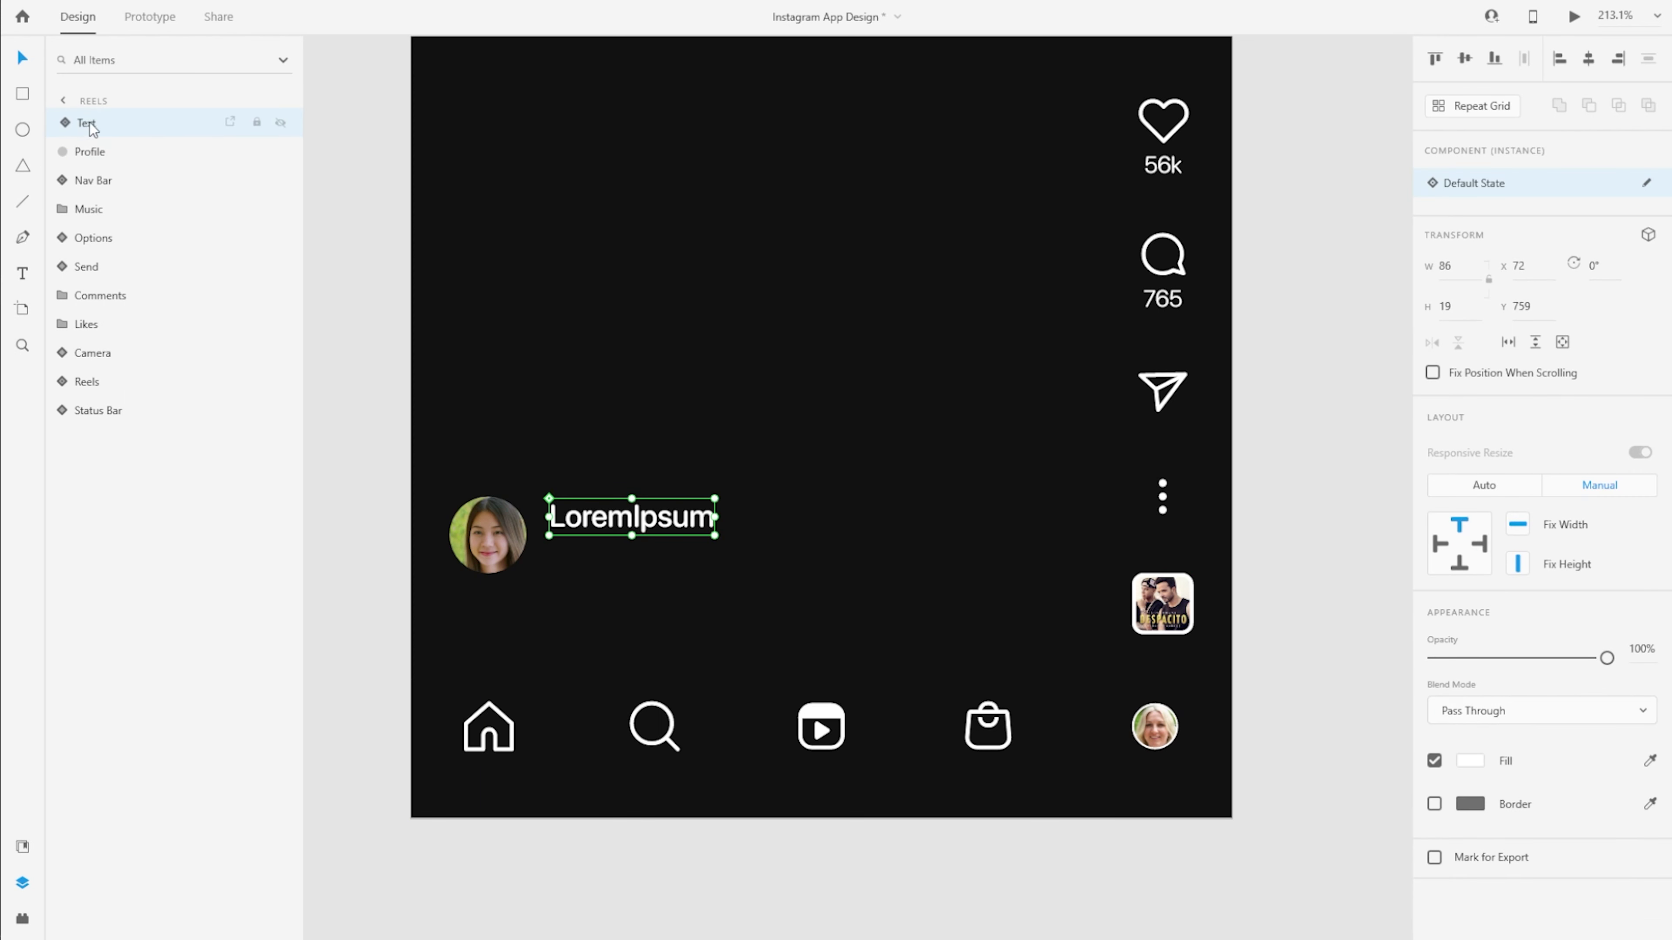
{"action": "key", "text": "Right"}
{"action": "key", "text": "Right"}
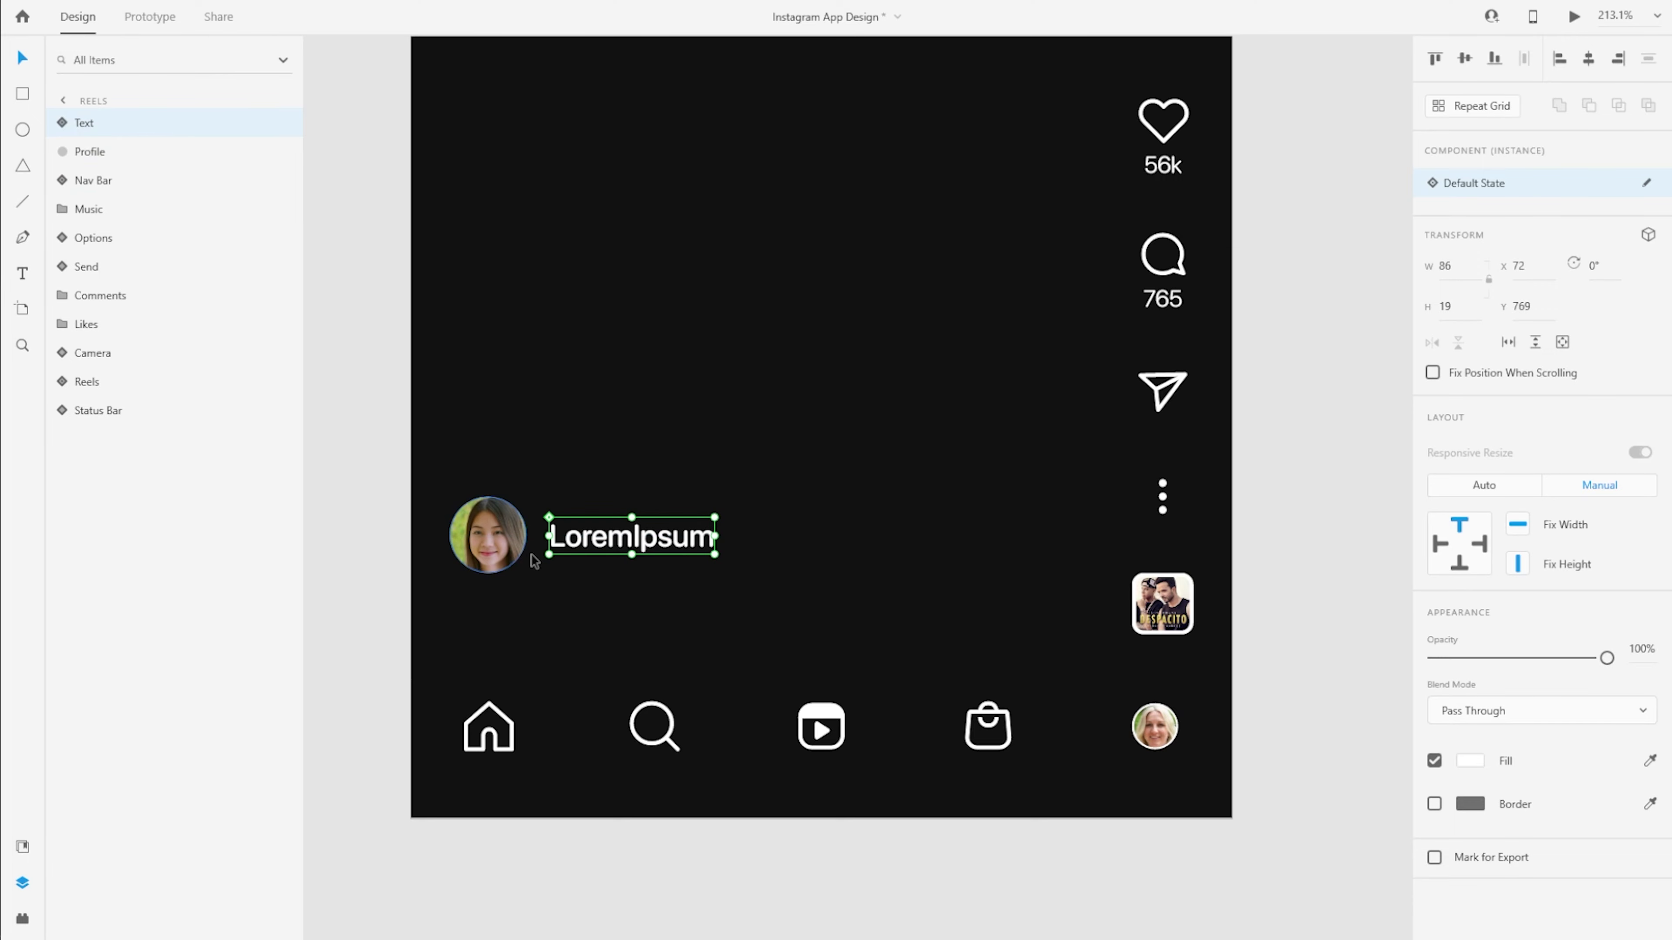
{"action": "left_click", "coordinate": [490, 539]}
Copy the Crumbs component from the Components artboard and paste it into Reels beside the username at X 174, Y 765.
{"action": "scroll", "coordinate": [639, 411], "scroll_direction": "down", "scroll_amount": 6}
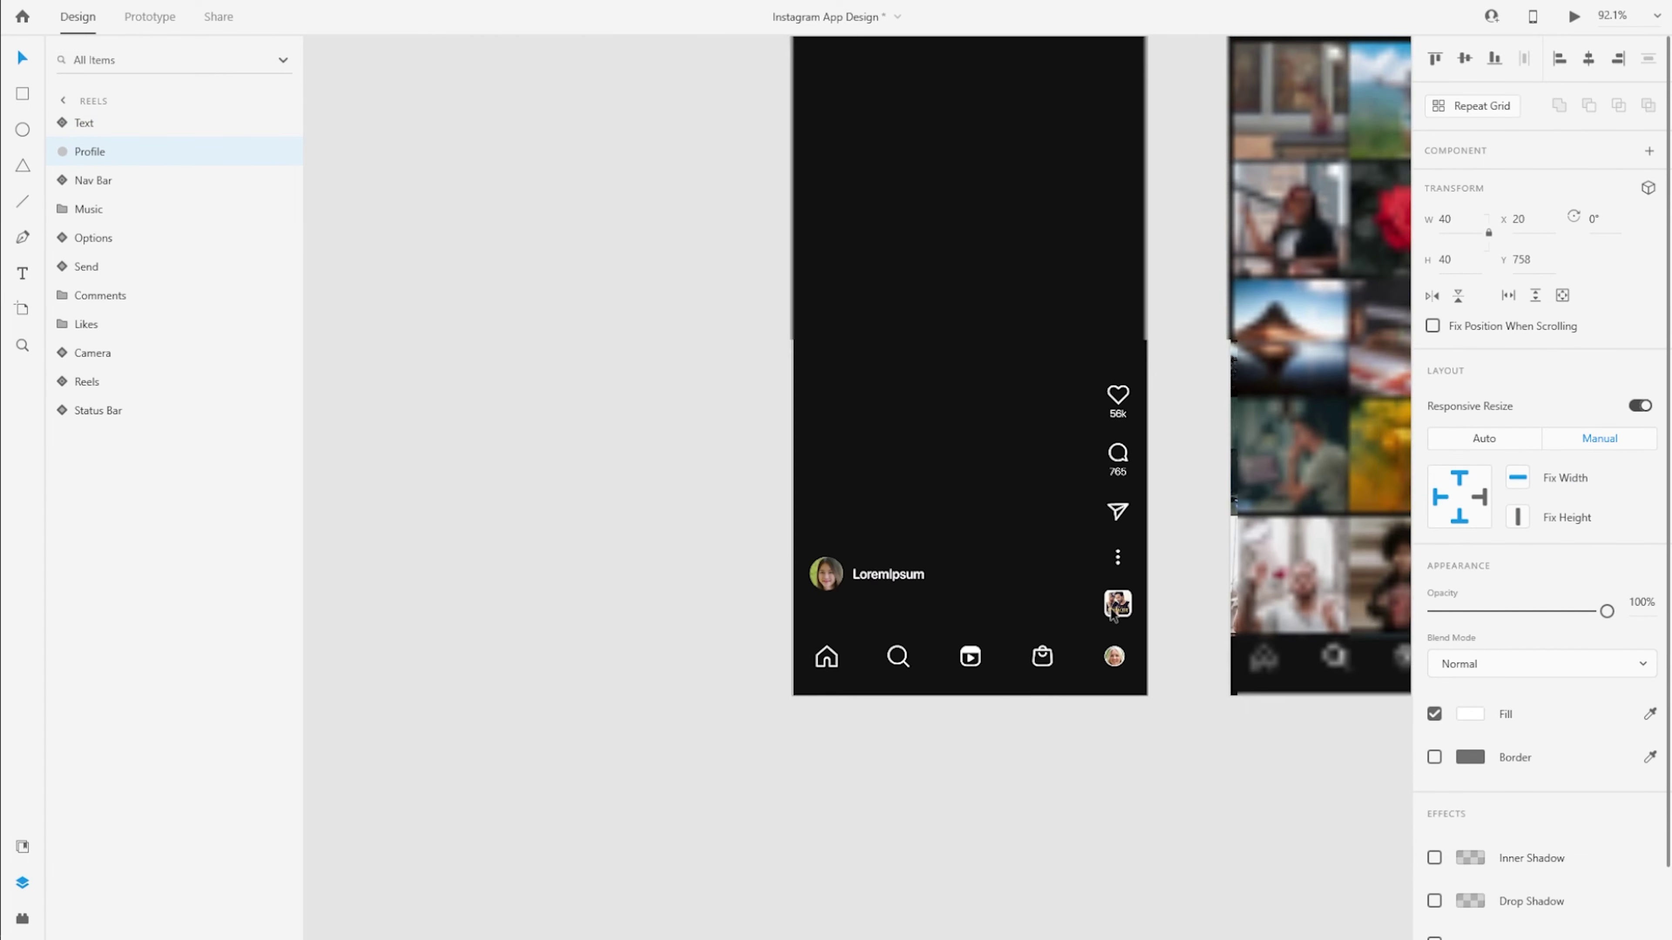
{"action": "scroll", "coordinate": [638, 411], "scroll_direction": "up", "scroll_amount": 5}
{"action": "left_click", "coordinate": [609, 241]}
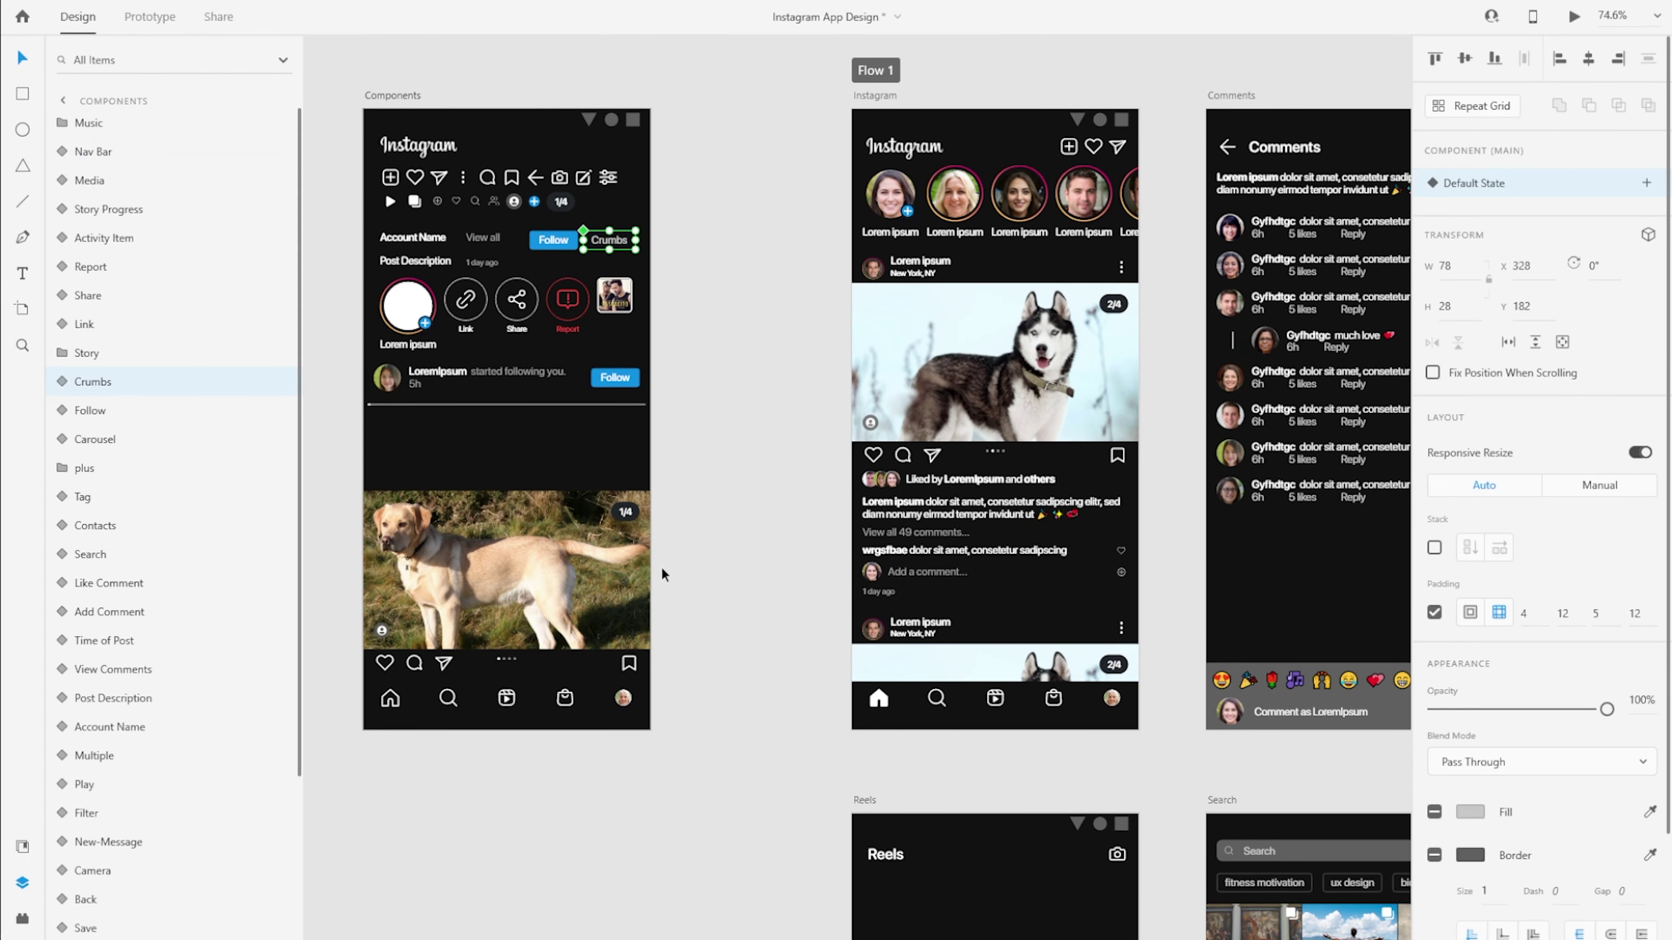
{"action": "scroll", "coordinate": [670, 565], "scroll_direction": "down", "scroll_amount": 8}
{"action": "scroll", "coordinate": [1077, 886], "scroll_direction": "up", "scroll_amount": 6}
{"action": "key", "text": "ctrl+v"}
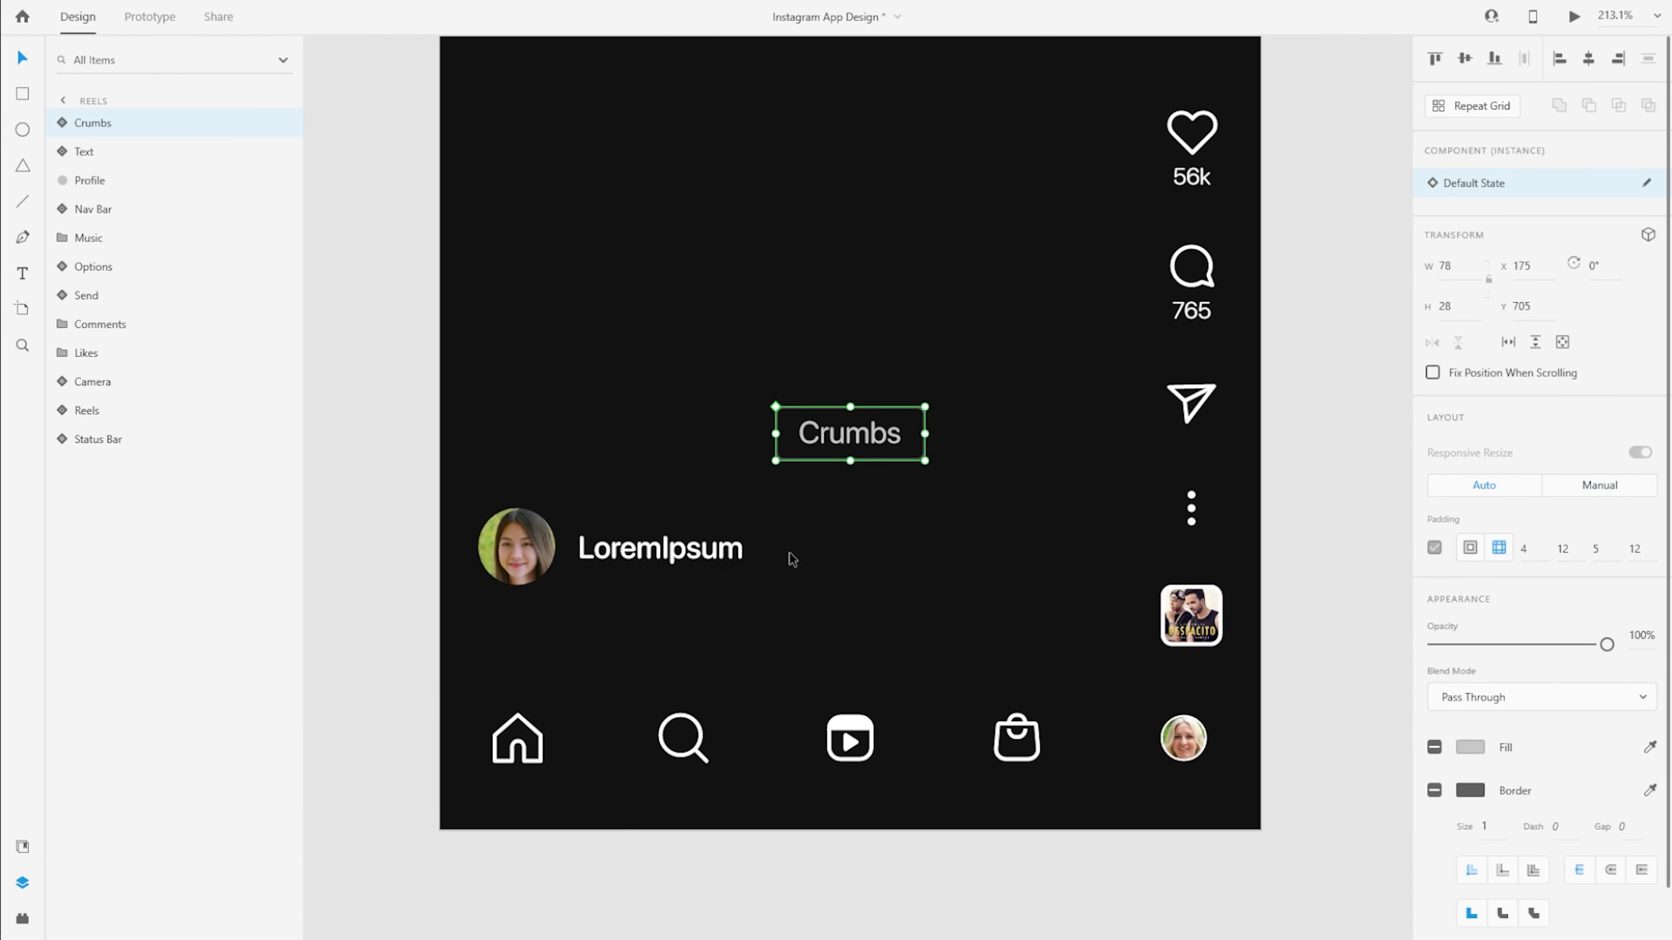
{"action": "left_click_drag", "start_coordinate": [840, 441], "coordinate": [840, 557]}
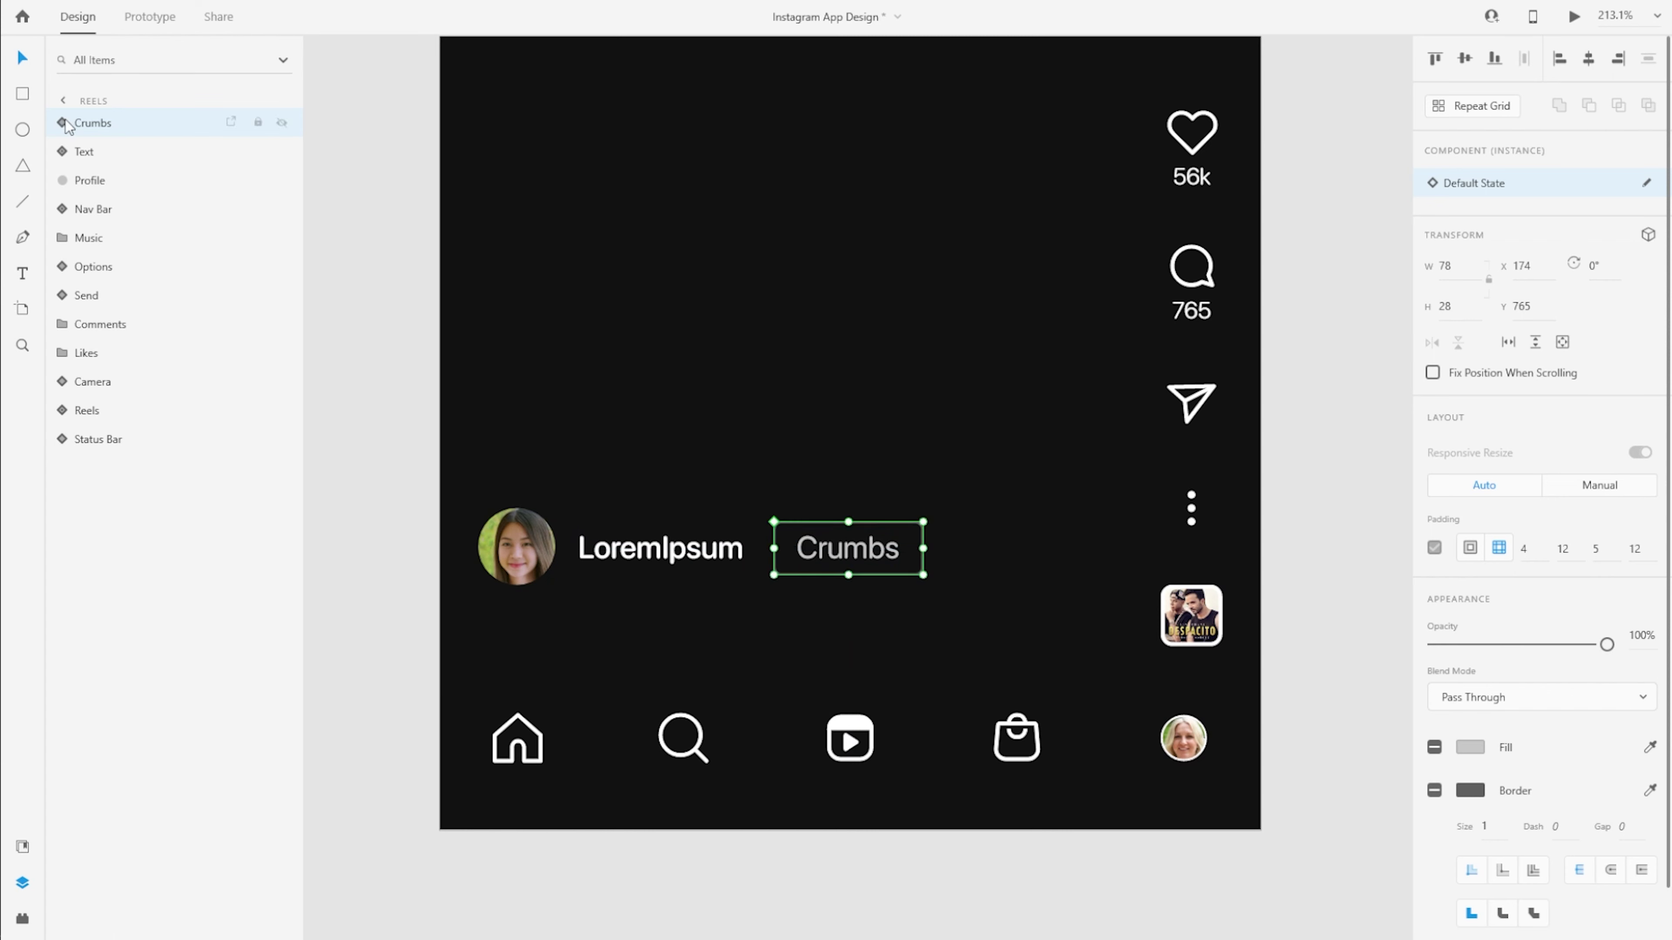
Set the Crumbs button's padding to 2, 8, 2, 8 and change its label and layer name to Follow.
{"action": "left_click", "coordinate": [66, 124]}
{"action": "left_click", "coordinate": [1540, 550]}
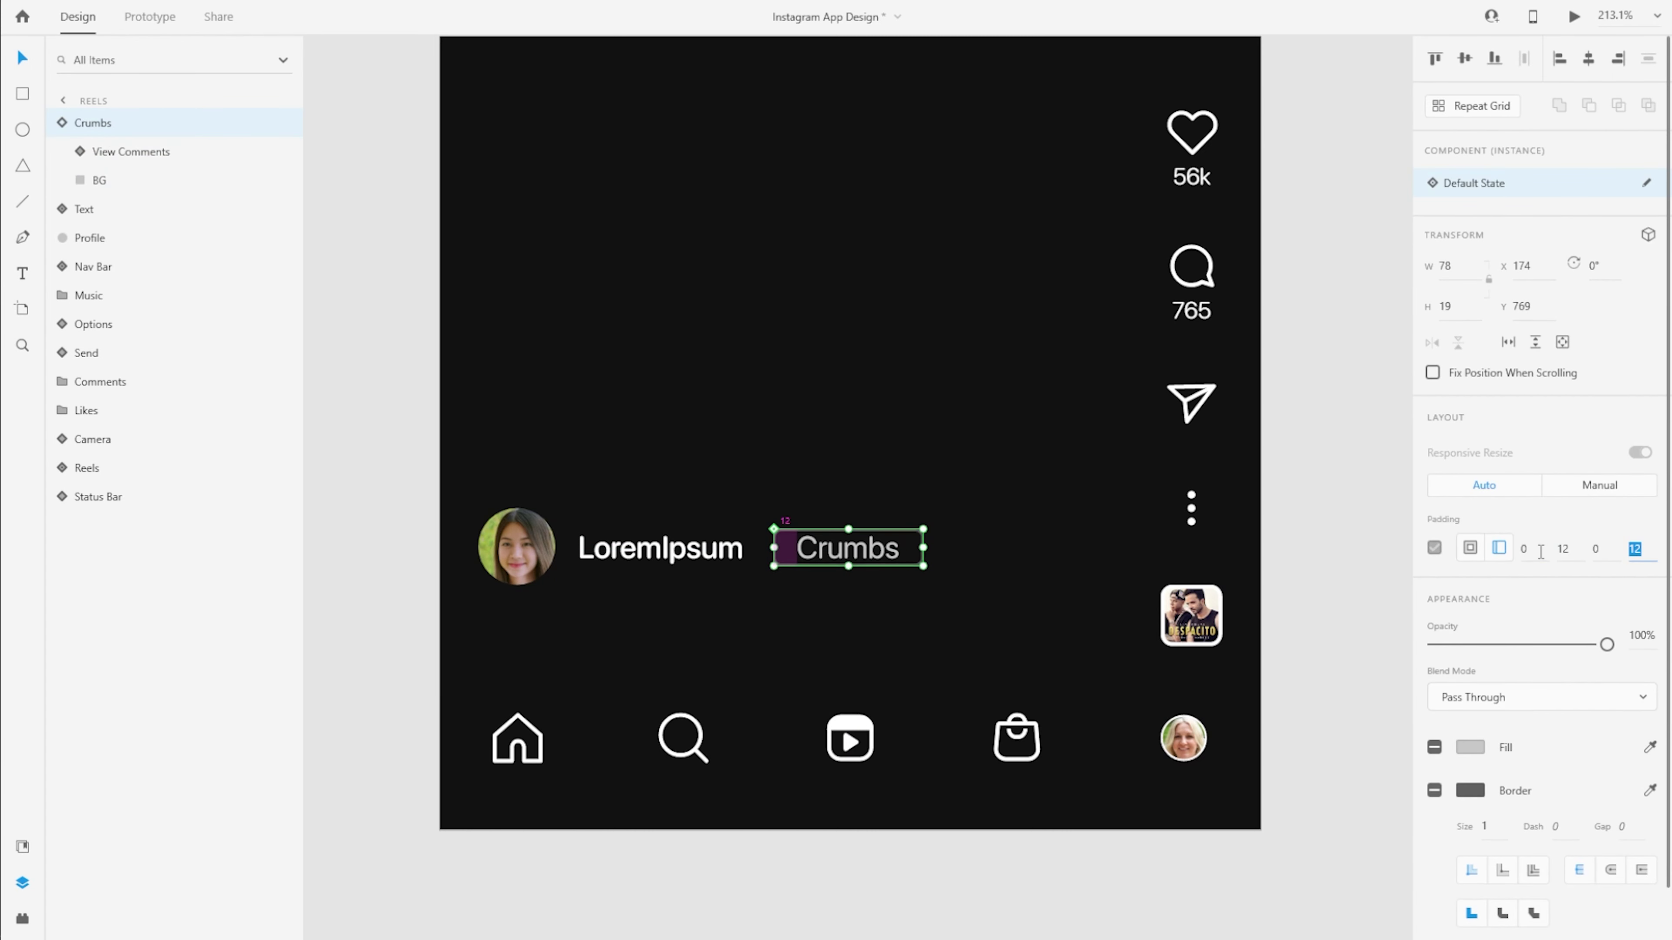
{"action": "double_click", "coordinate": [818, 552]}
{"action": "double_click", "coordinate": [825, 552]}
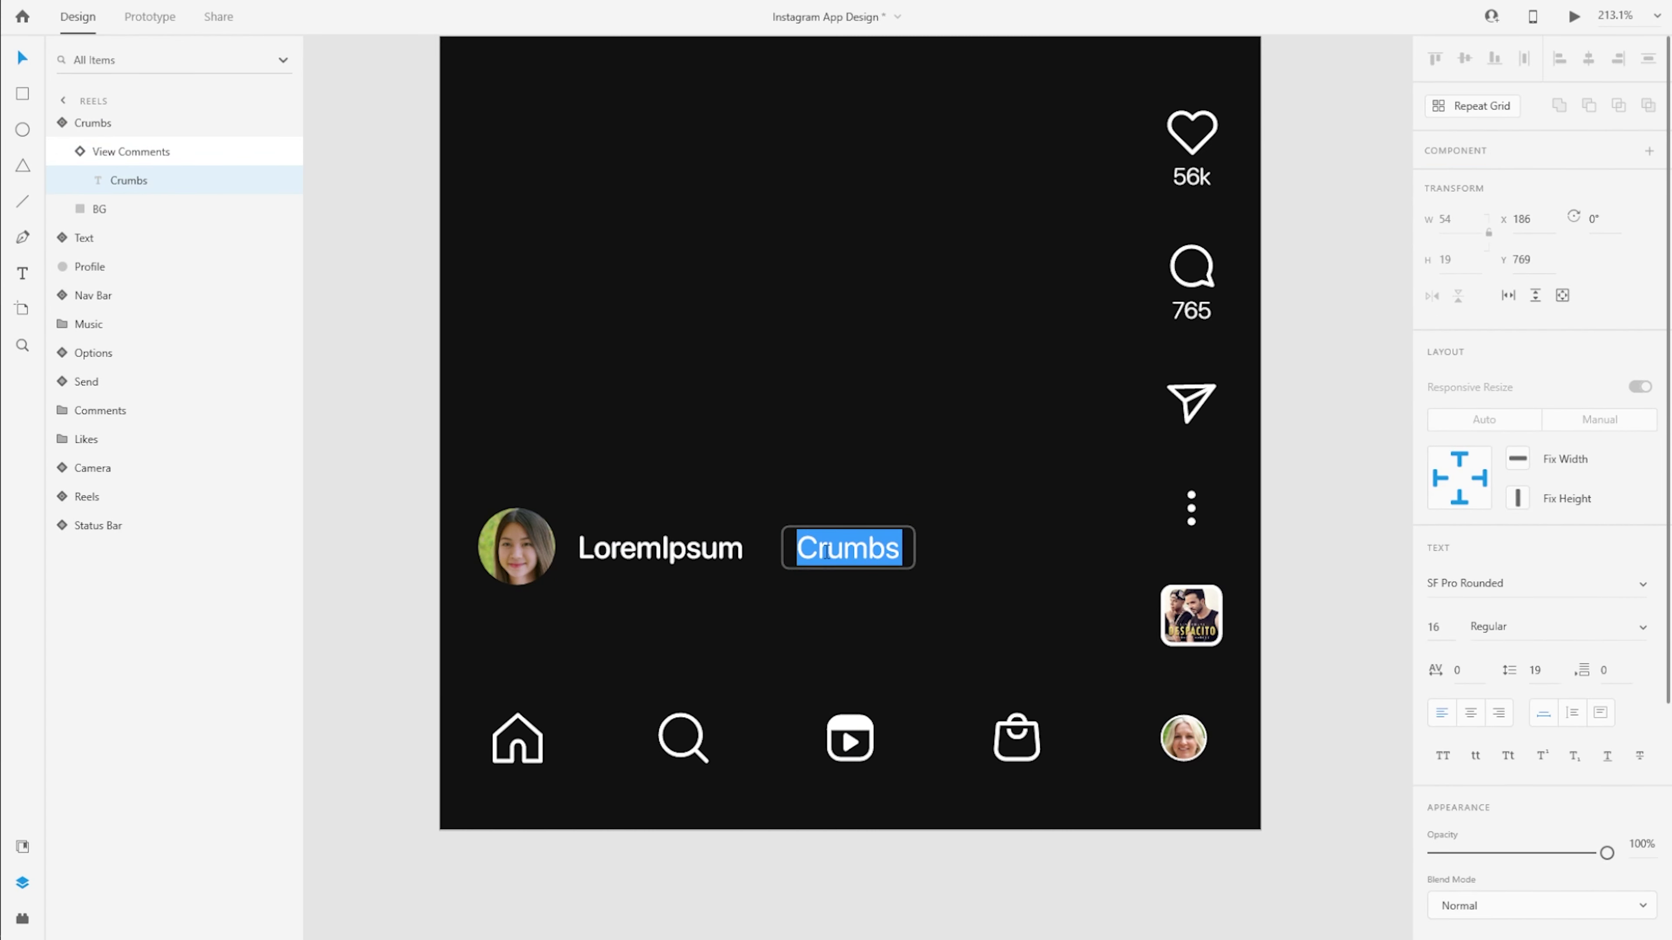
{"action": "key", "text": "Escape"}
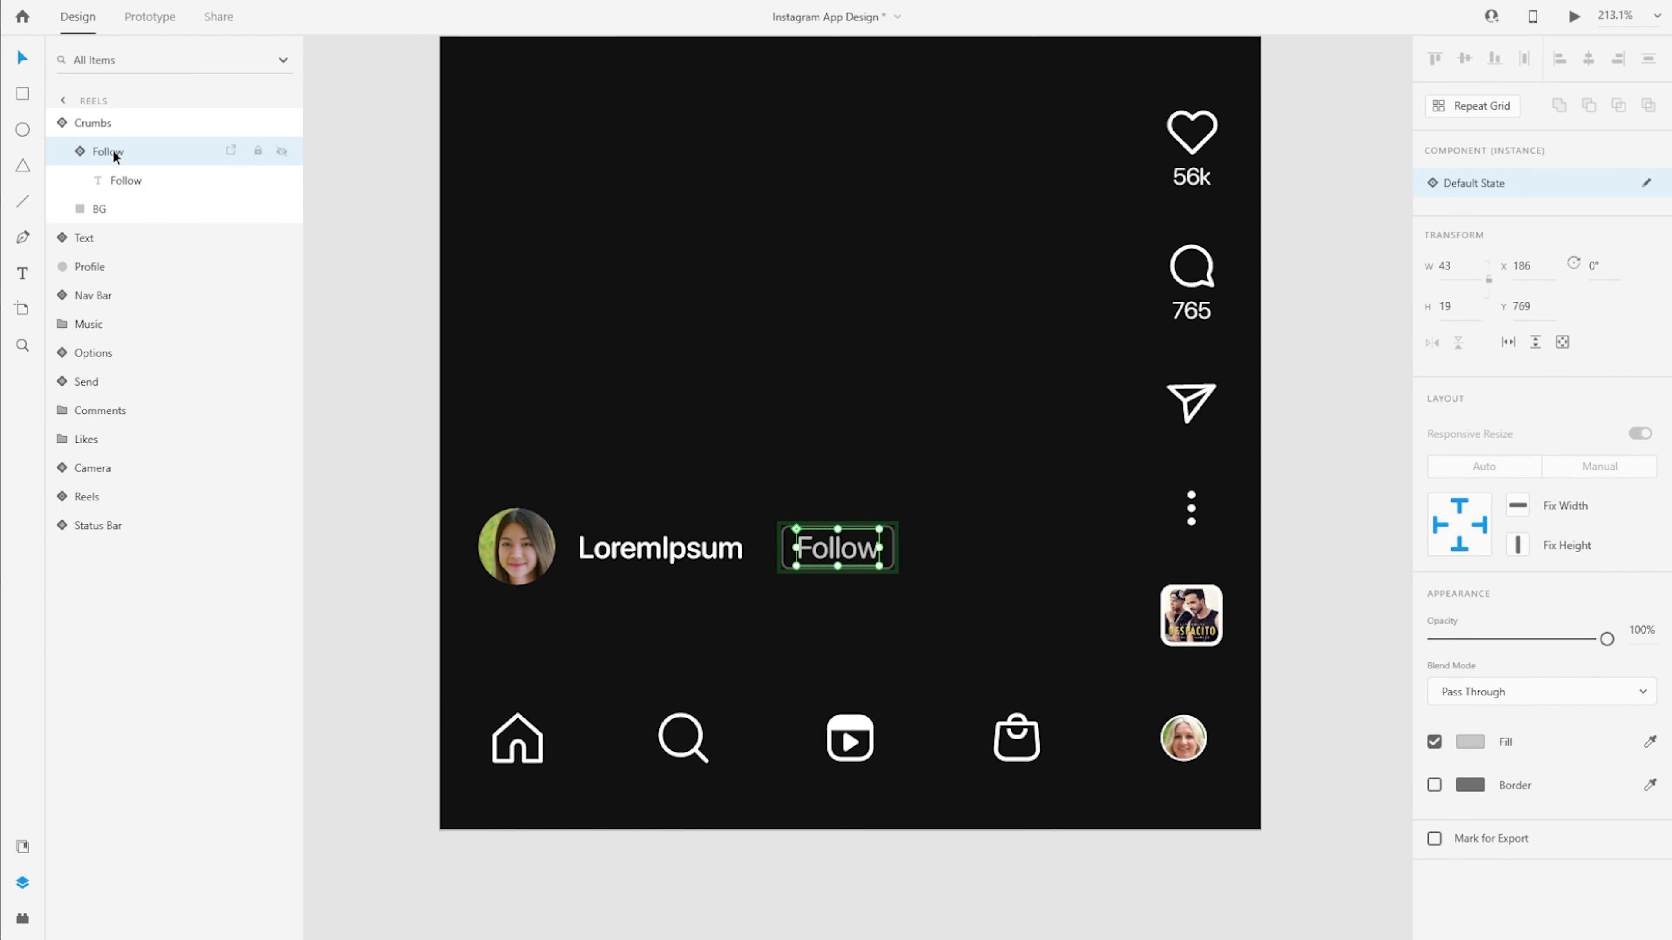
{"action": "left_click", "coordinate": [98, 132]}
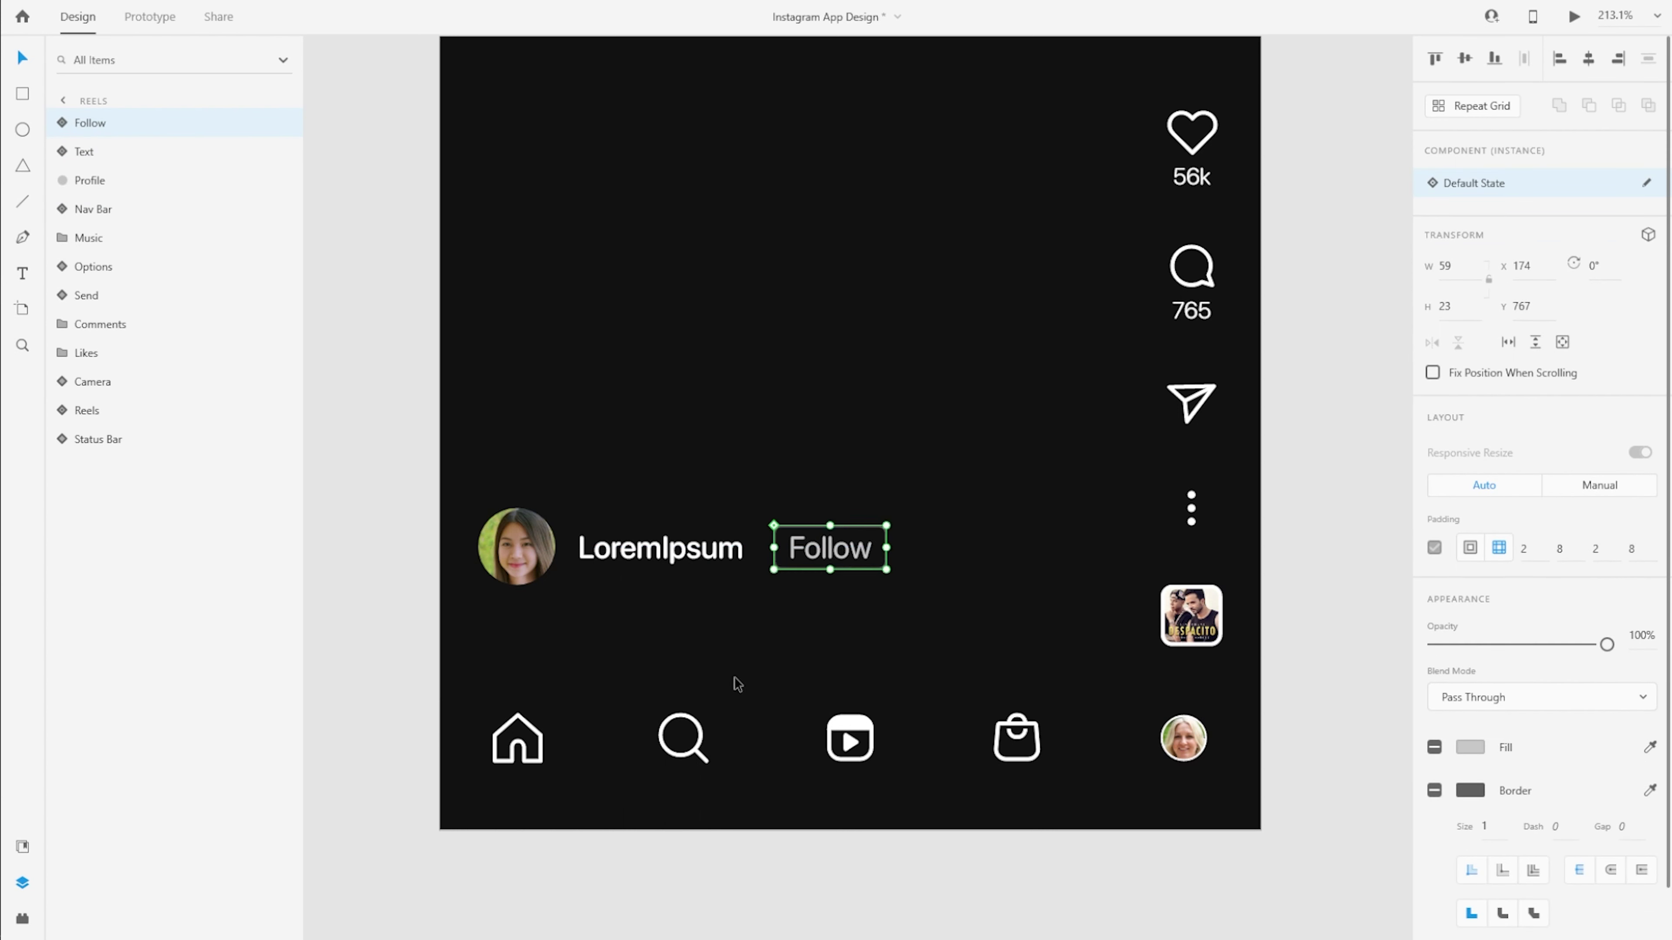
Copy the Caption group from the Comments artboard and paste it into Reels below the profile row at Y 808.
{"action": "scroll", "coordinate": [1288, 525], "scroll_direction": "down", "scroll_amount": 4}
{"action": "scroll", "coordinate": [578, 431], "scroll_direction": "down", "scroll_amount": 5}
{"action": "scroll", "coordinate": [570, 429], "scroll_direction": "up", "scroll_amount": 6}
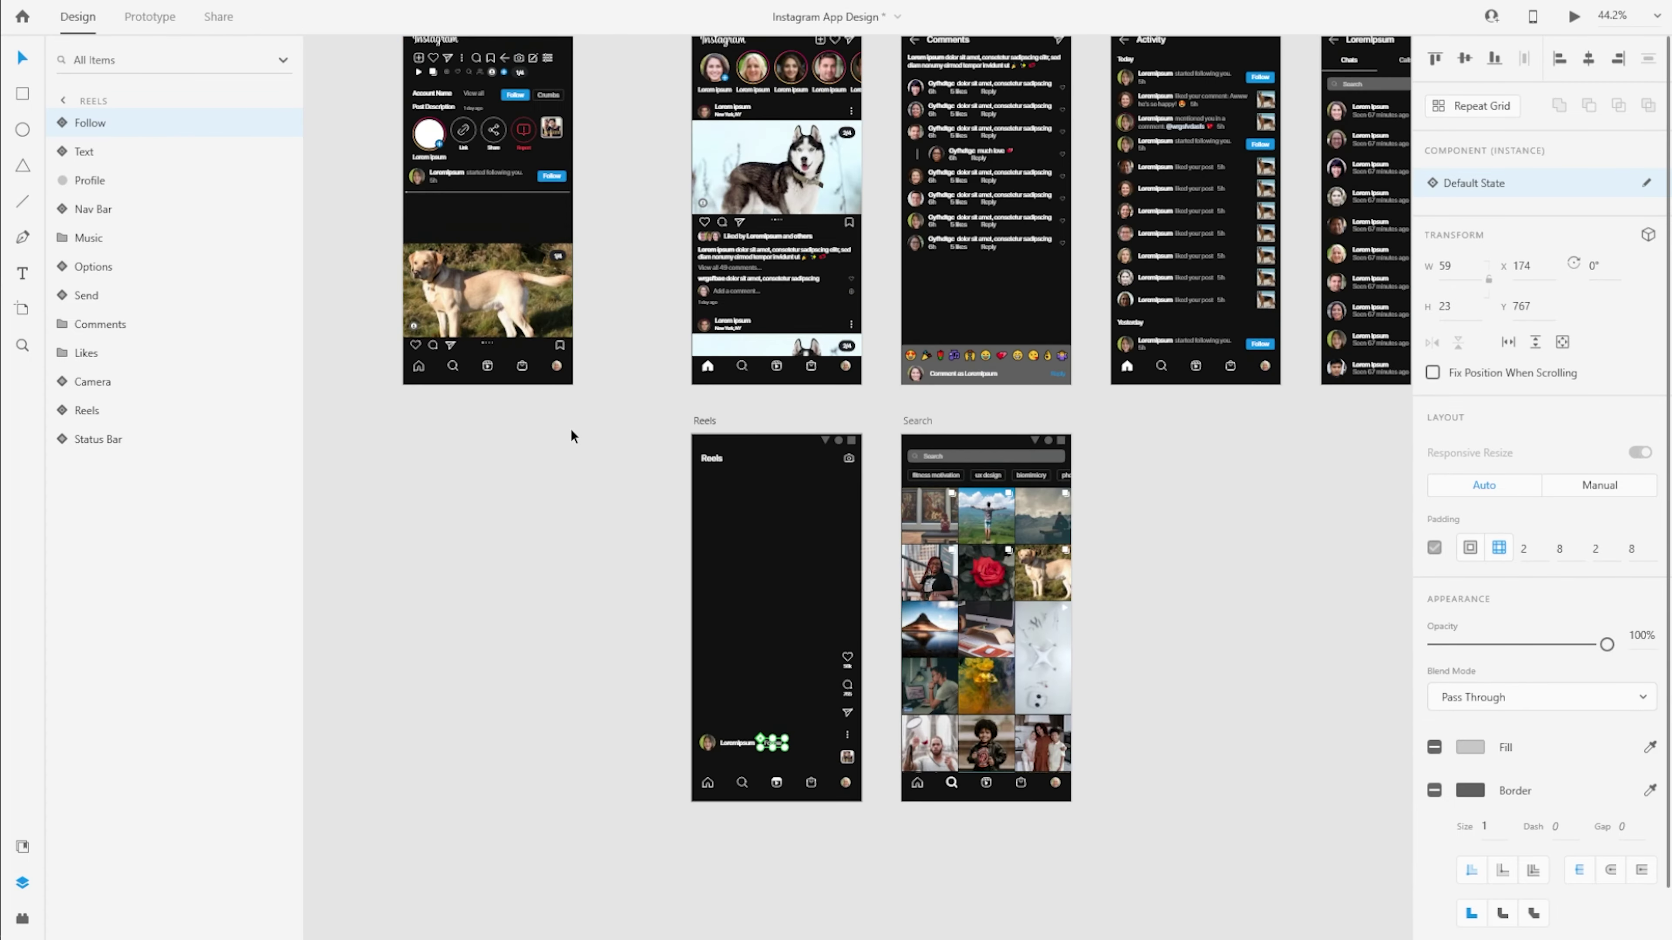
{"action": "left_click", "coordinate": [978, 283]}
{"action": "scroll", "coordinate": [724, 507], "scroll_direction": "down", "scroll_amount": 6}
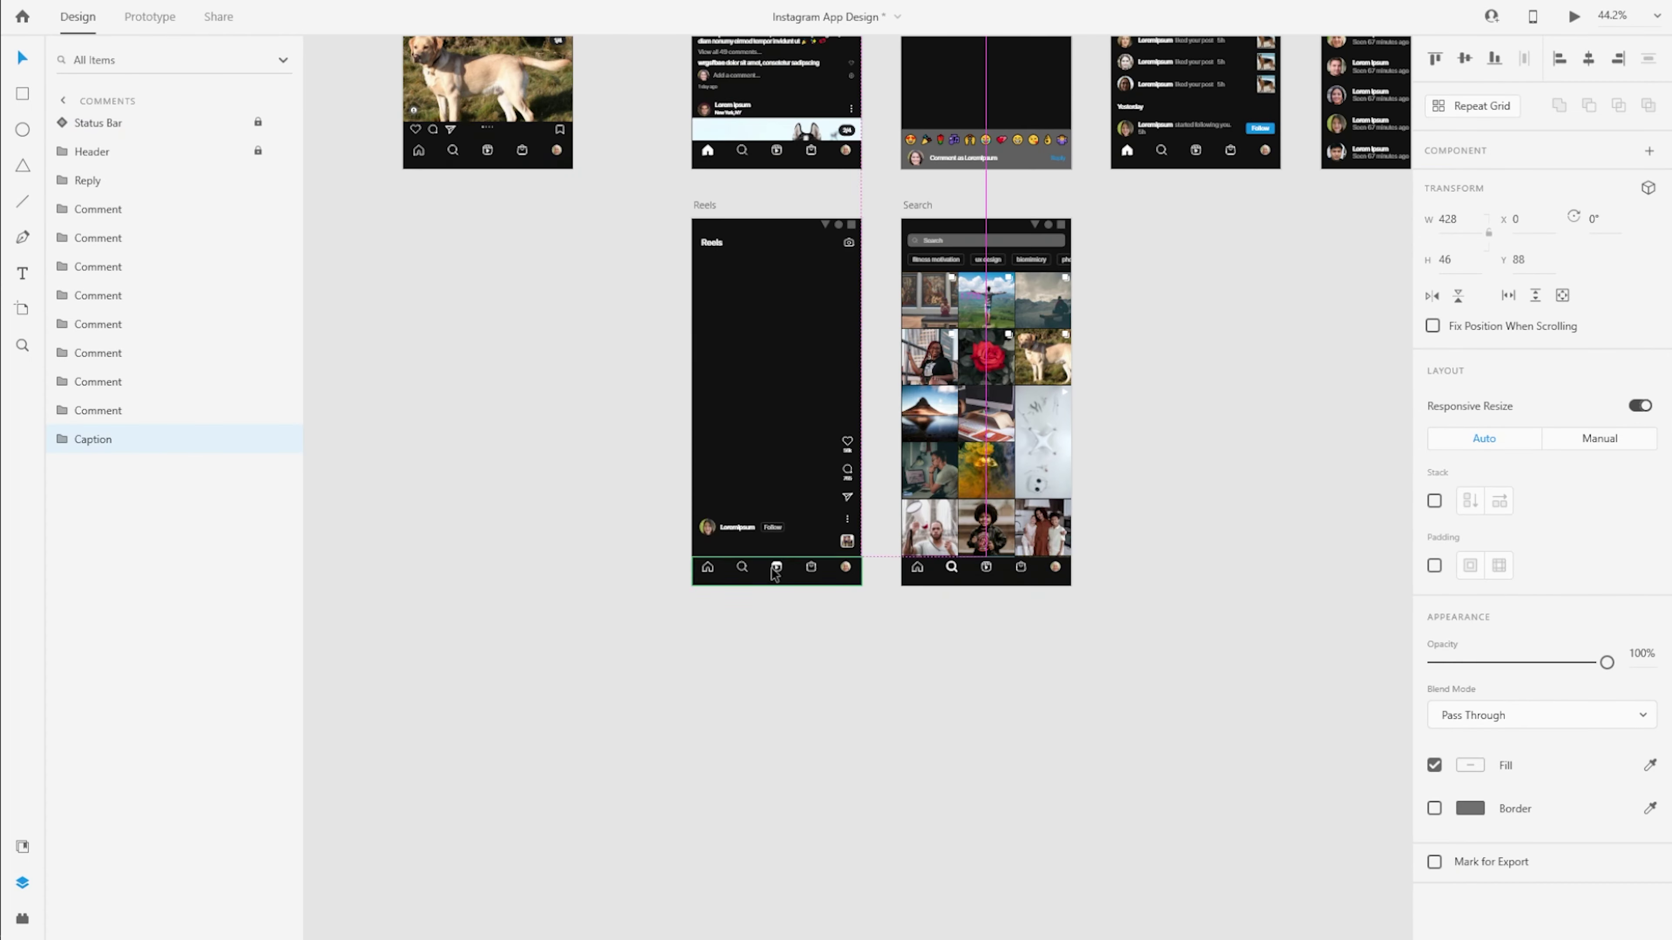
{"action": "scroll", "coordinate": [761, 551], "scroll_direction": "up", "scroll_amount": 6}
{"action": "left_click", "coordinate": [691, 527]}
{"action": "key", "text": "ctrl+v"}
{"action": "left_click_drag", "start_coordinate": [667, 381], "coordinate": [666, 544]}
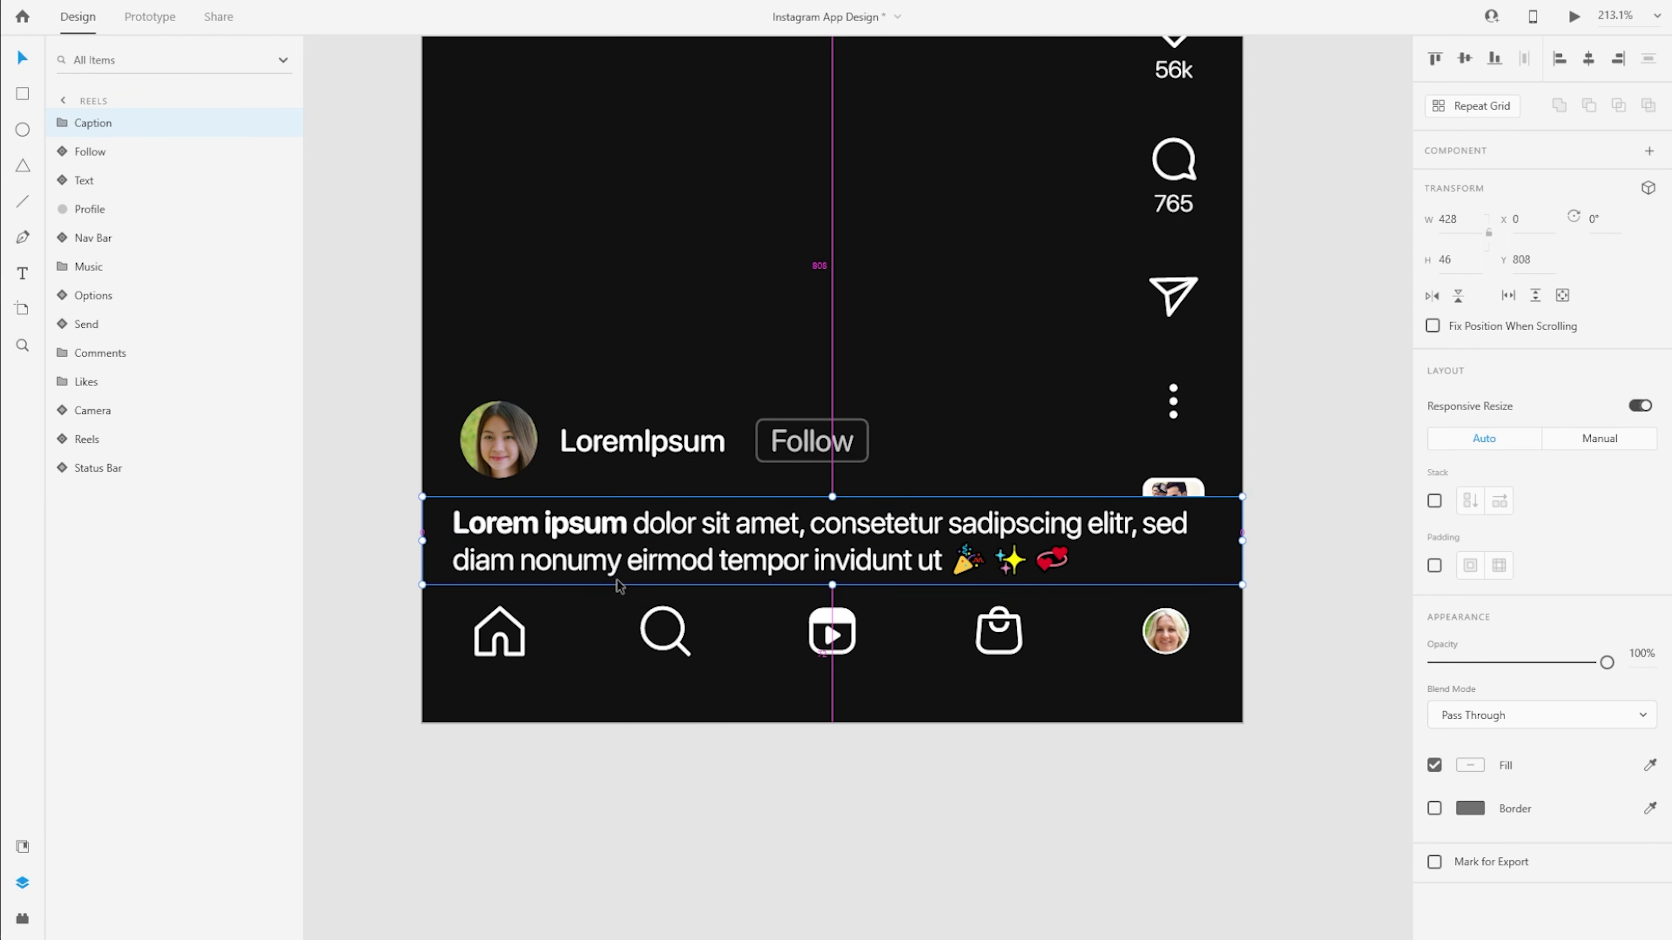
Ungroup the pasted Caption group and delete its second layer, keeping only the caption text component.
{"action": "key", "text": "ctrl+shift+g"}
{"action": "left_click", "coordinate": [100, 148]}
{"action": "key", "text": "Delete"}
Edit the caption to read "Dolor sit amet, consetetur sadipscing" followed by the sparkles and revolving hearts emojis.
{"action": "double_click", "coordinate": [643, 524]}
{"action": "double_click", "coordinate": [643, 524]}
{"action": "left_click_drag", "start_coordinate": [634, 525], "coordinate": [454, 524]}
{"action": "key", "text": "BackSpace"}
{"action": "key", "text": "Delete"}
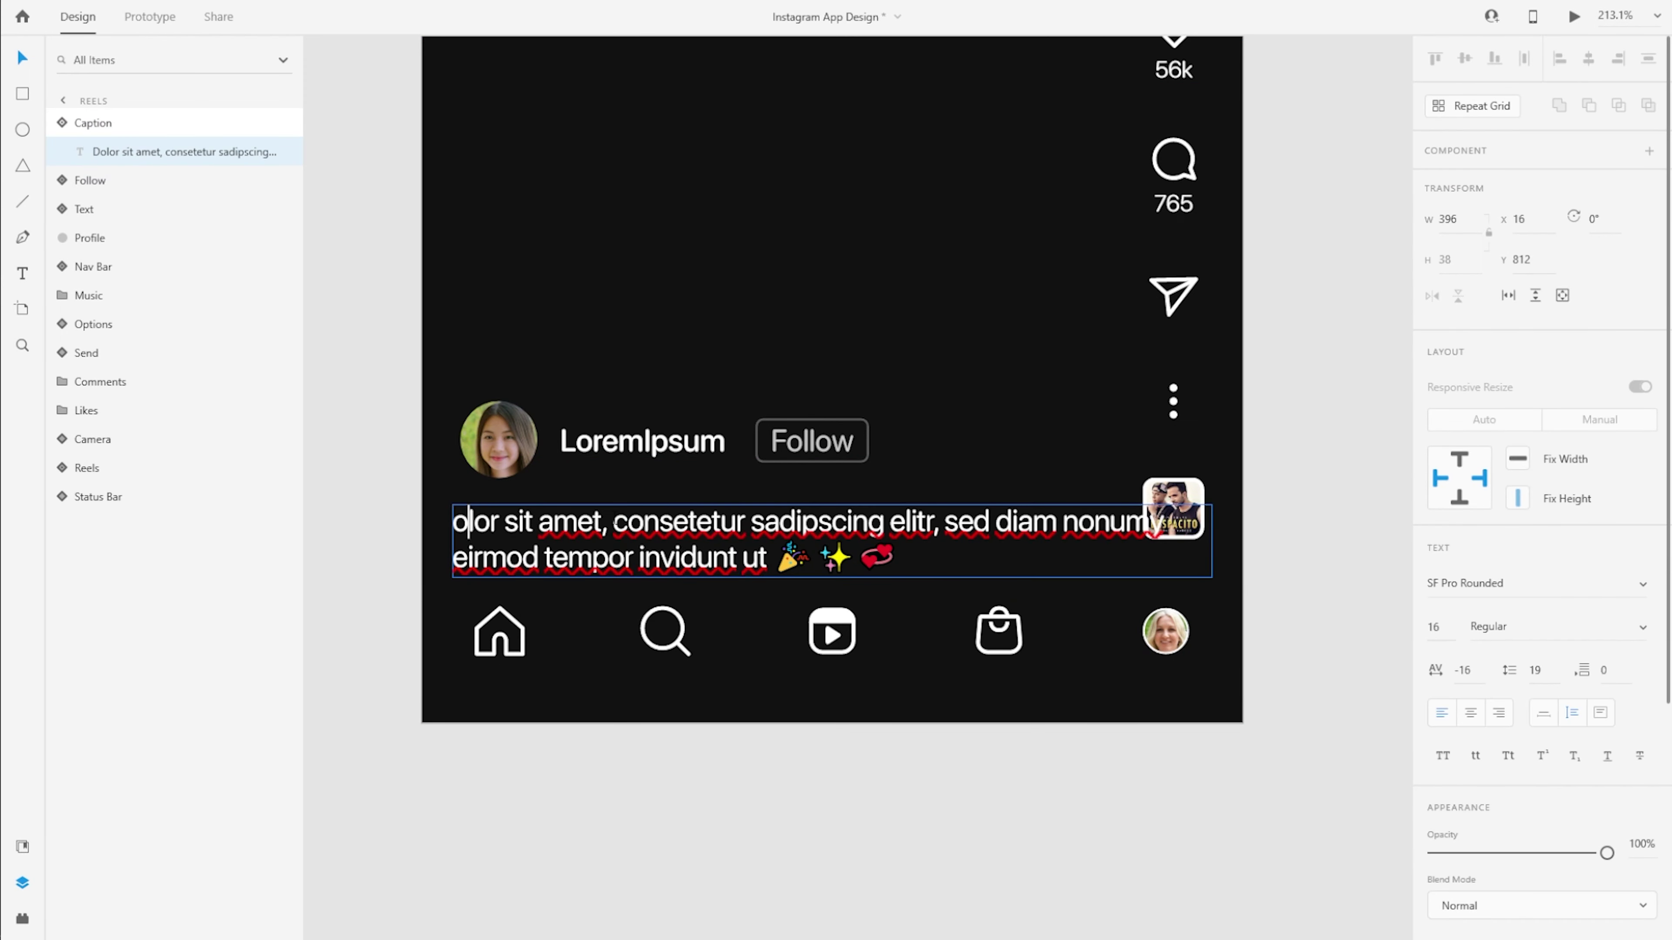
{"action": "type", "text": "D"}
{"action": "left_click_drag", "start_coordinate": [910, 525], "coordinate": [814, 560]}
{"action": "key", "text": "BackSpace"}
{"action": "key", "text": "Escape"}
{"action": "key", "text": "Escape"}
Nudge the caption to X 20 so it lines up with the profile picture.
{"action": "key", "text": "Right"}
{"action": "key", "text": "Right"}
{"action": "key", "text": "Right"}
{"action": "key", "text": "Right"}
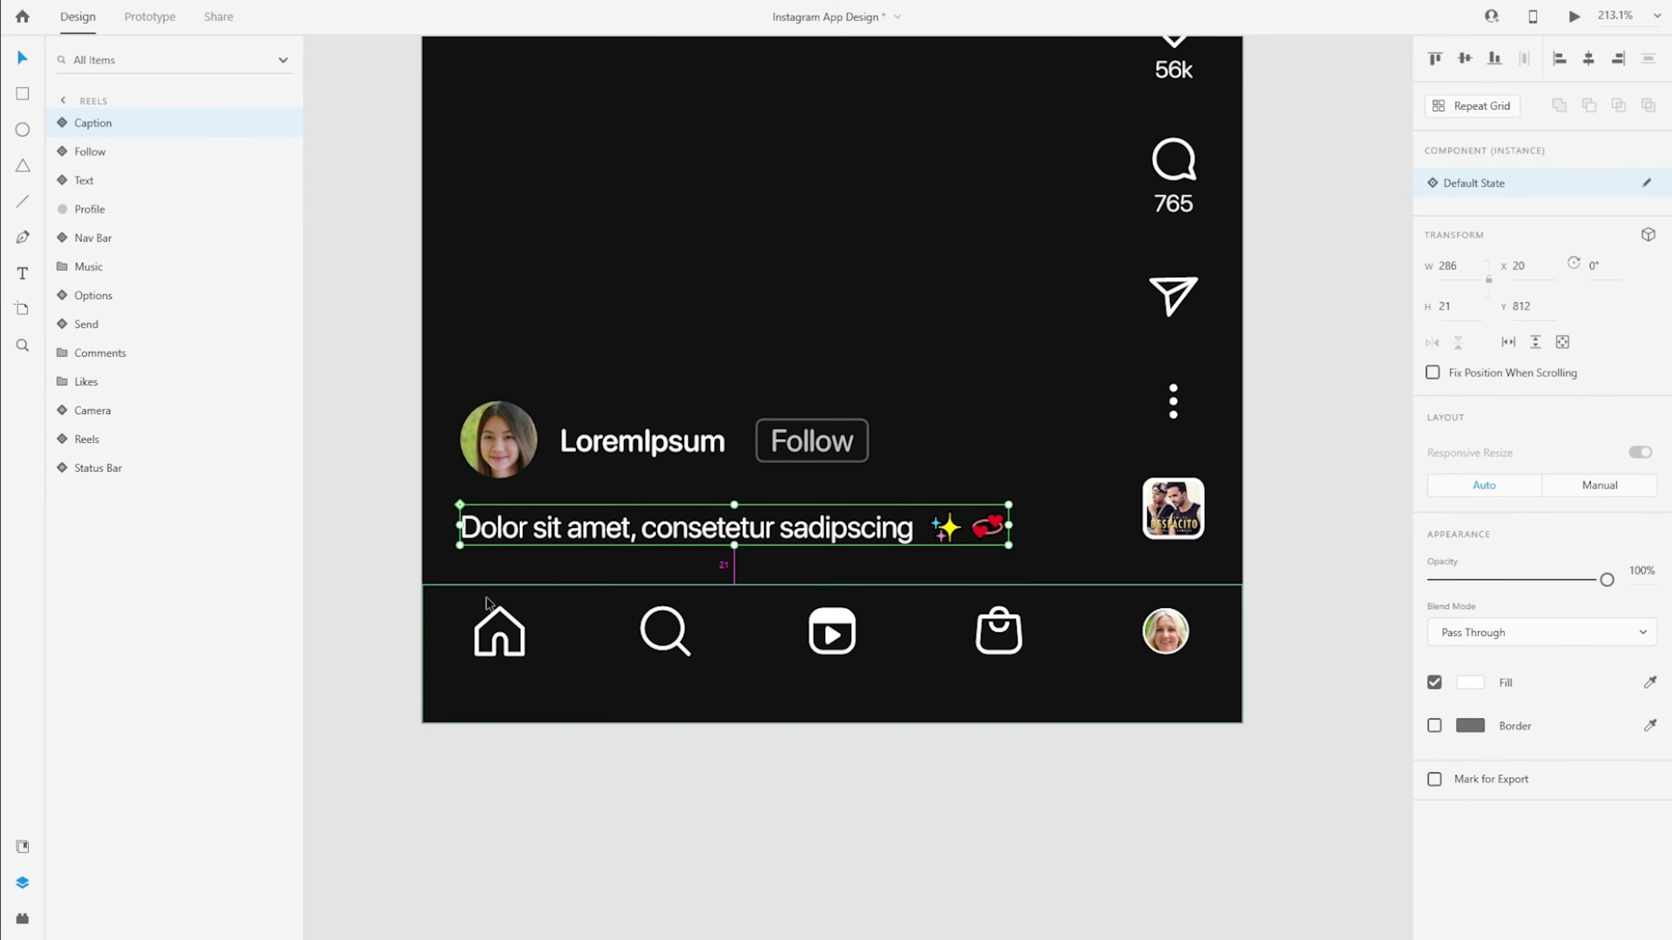
Move the profile row and caption up, and place a duplicate caption beneath them at X 16, Y 817.
{"action": "left_click_drag", "start_coordinate": [642, 441], "coordinate": [642, 372]}
{"action": "left_click", "coordinate": [510, 527]}
{"action": "left_click_drag", "start_coordinate": [510, 526], "coordinate": [510, 466]}
{"action": "left_click_drag", "start_coordinate": [510, 466], "coordinate": [510, 621]}
{"action": "key", "text": "Left"}
{"action": "key", "text": "Left"}
{"action": "key", "text": "Left"}
{"action": "key", "text": "Left"}
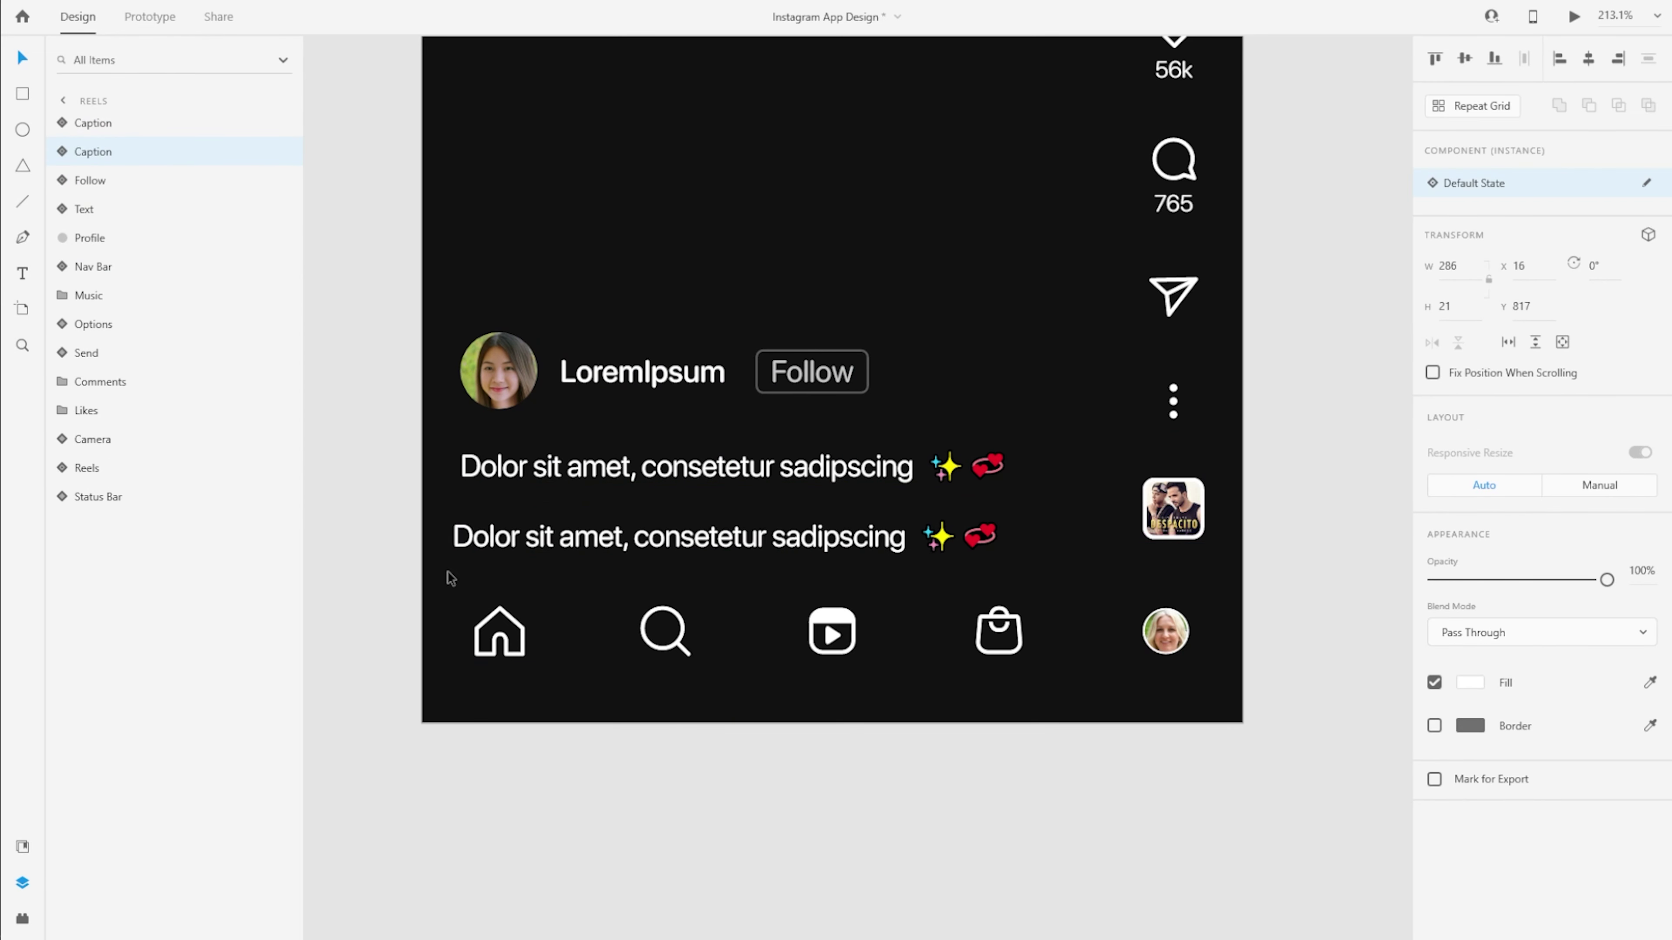
Shift the upper caption and the profile row to X 16, flush with the lower caption.
{"action": "left_click_drag", "start_coordinate": [512, 471], "coordinate": [503, 473]}
{"action": "left_click_drag", "start_coordinate": [902, 320], "coordinate": [436, 428]}
{"action": "key", "text": "Left"}
{"action": "key", "text": "Left"}
{"action": "key", "text": "Left"}
{"action": "key", "text": "Left"}
{"action": "key", "text": "Down"}
{"action": "key", "text": "Down"}
Move the profile row and upper caption down together, closer to the lower caption.
{"action": "left_click", "coordinate": [438, 429]}
{"action": "left_click_drag", "start_coordinate": [436, 329], "coordinate": [1014, 501]}
{"action": "key", "text": "Down"}
{"action": "key", "text": "Down"}
{"action": "key", "text": "Down"}
{"action": "key", "text": "Down"}
{"action": "key", "text": "Down"}
{"action": "key", "text": "Down"}
{"action": "key", "text": "Down"}
{"action": "key", "text": "Down"}
Set the lower caption's font weight to Light.
{"action": "left_click", "coordinate": [869, 504]}
{"action": "left_click", "coordinate": [780, 549]}
{"action": "double_click", "coordinate": [778, 539]}
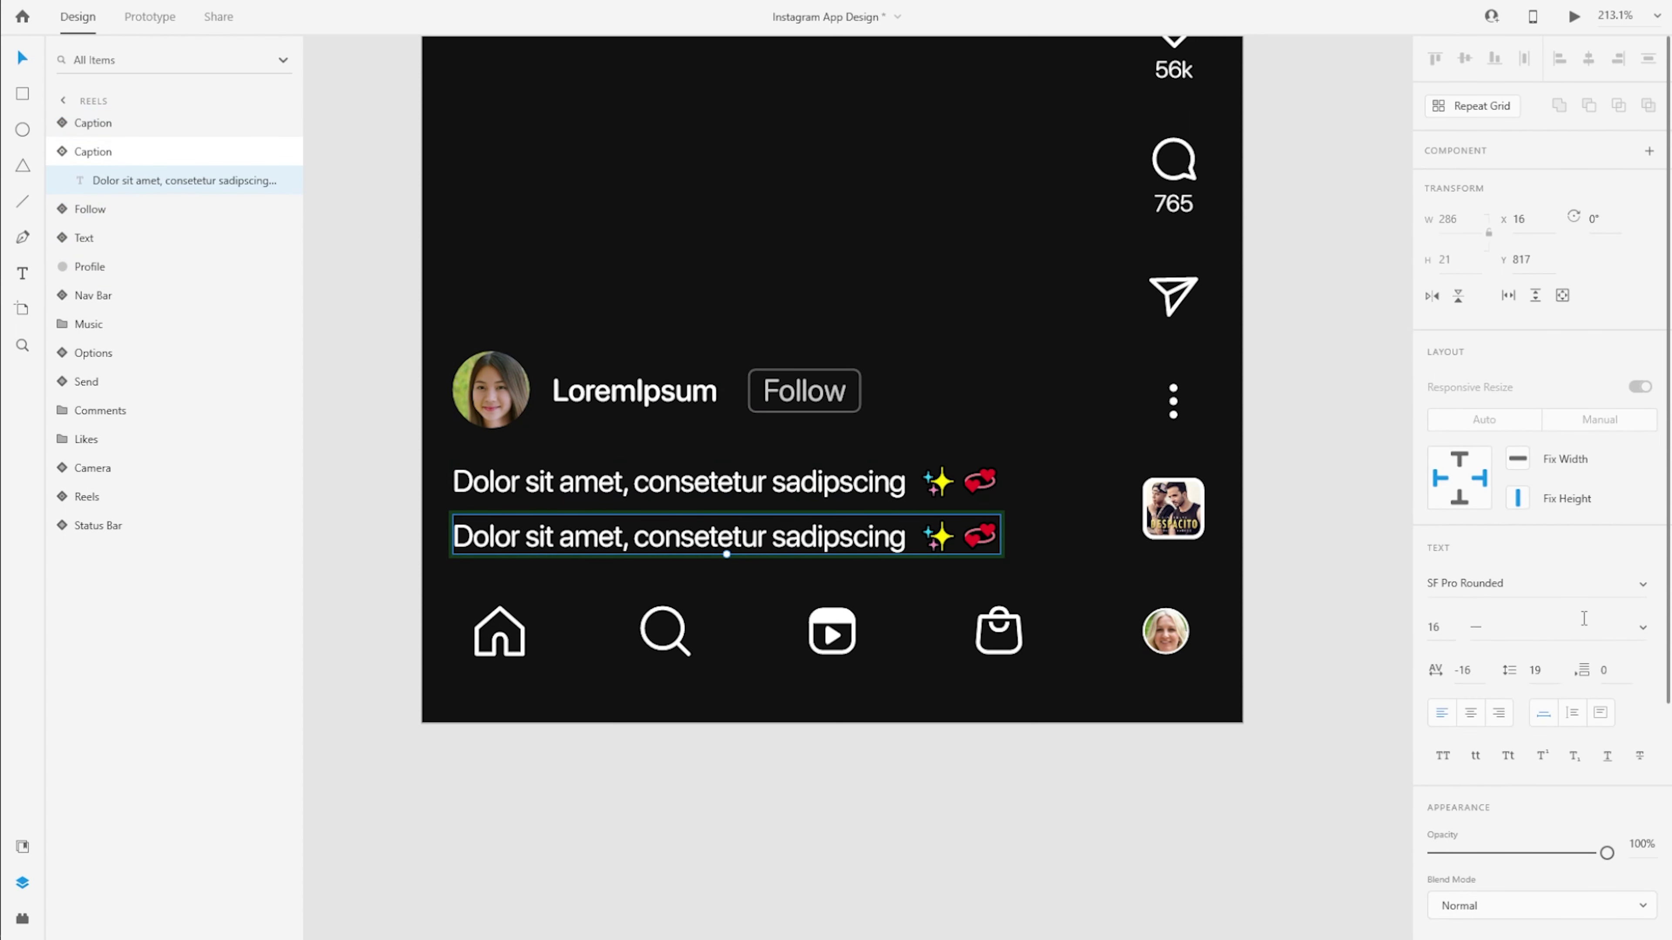
{"action": "left_click", "coordinate": [1643, 627]}
{"action": "left_click", "coordinate": [1513, 560]}
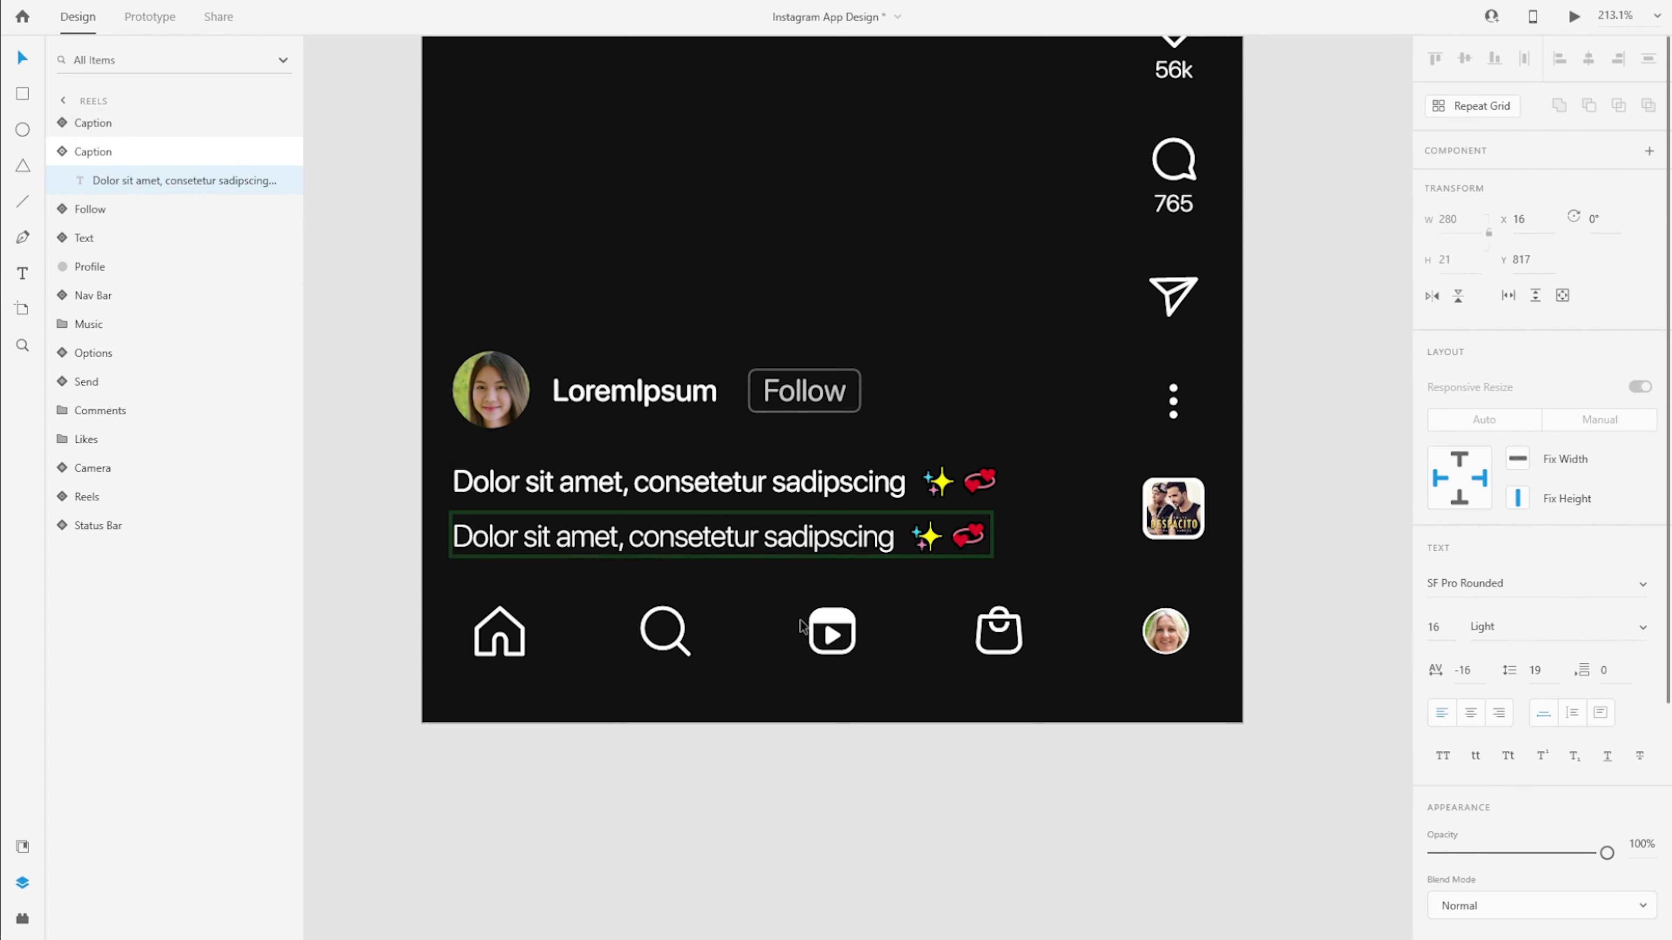
Replace the lower caption's text with "Artist Name".
{"action": "left_click", "coordinate": [92, 153]}
{"action": "double_click", "coordinate": [516, 540]}
{"action": "double_click", "coordinate": [540, 544]}
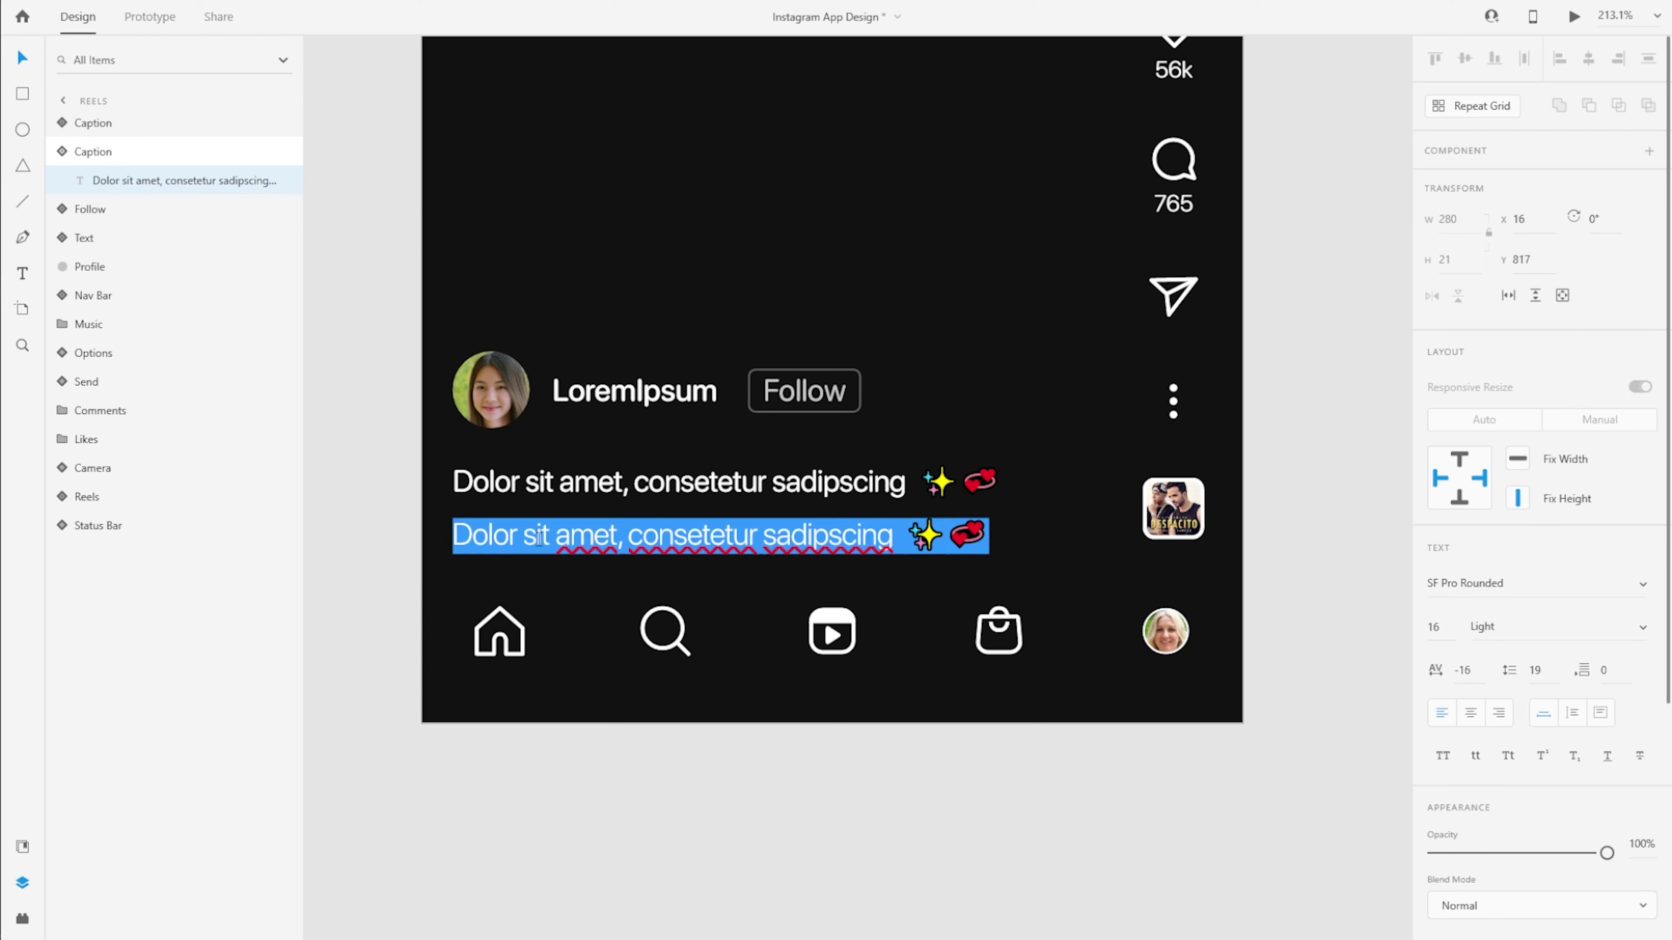
{"action": "type", "text": "Artist Name"}
Rename the lower caption's layer Artist and change its text to "Artist Music".
{"action": "left_click", "coordinate": [104, 155]}
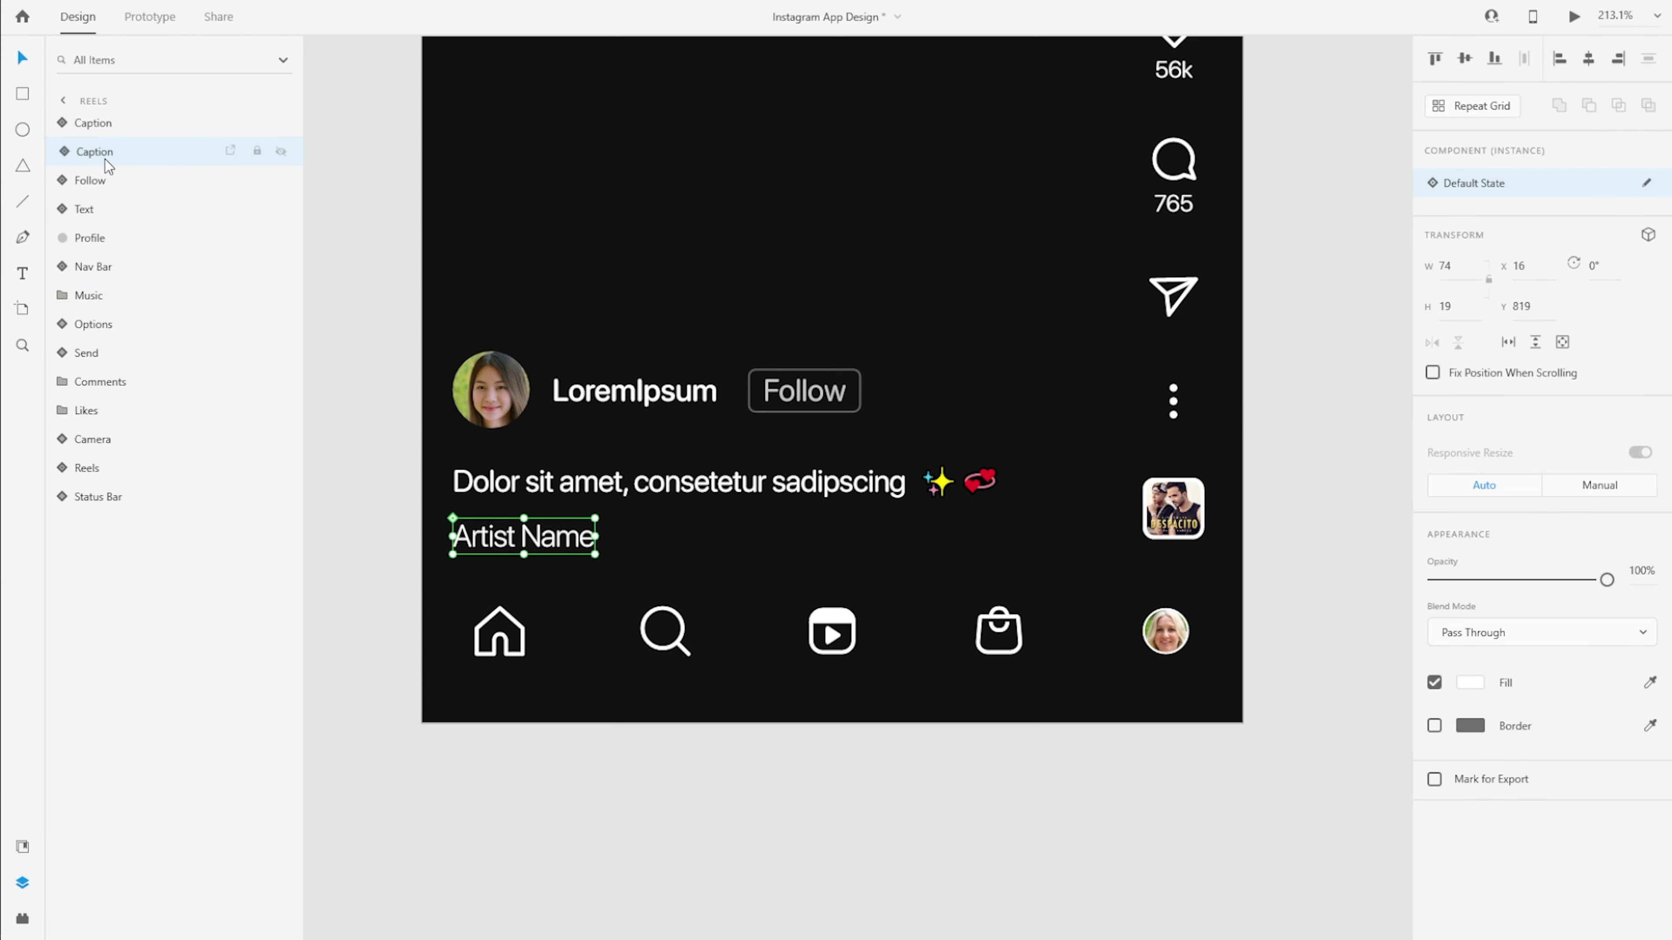
{"action": "type", "text": "Artist"}
{"action": "key", "text": "Return"}
{"action": "double_click", "coordinate": [495, 537]}
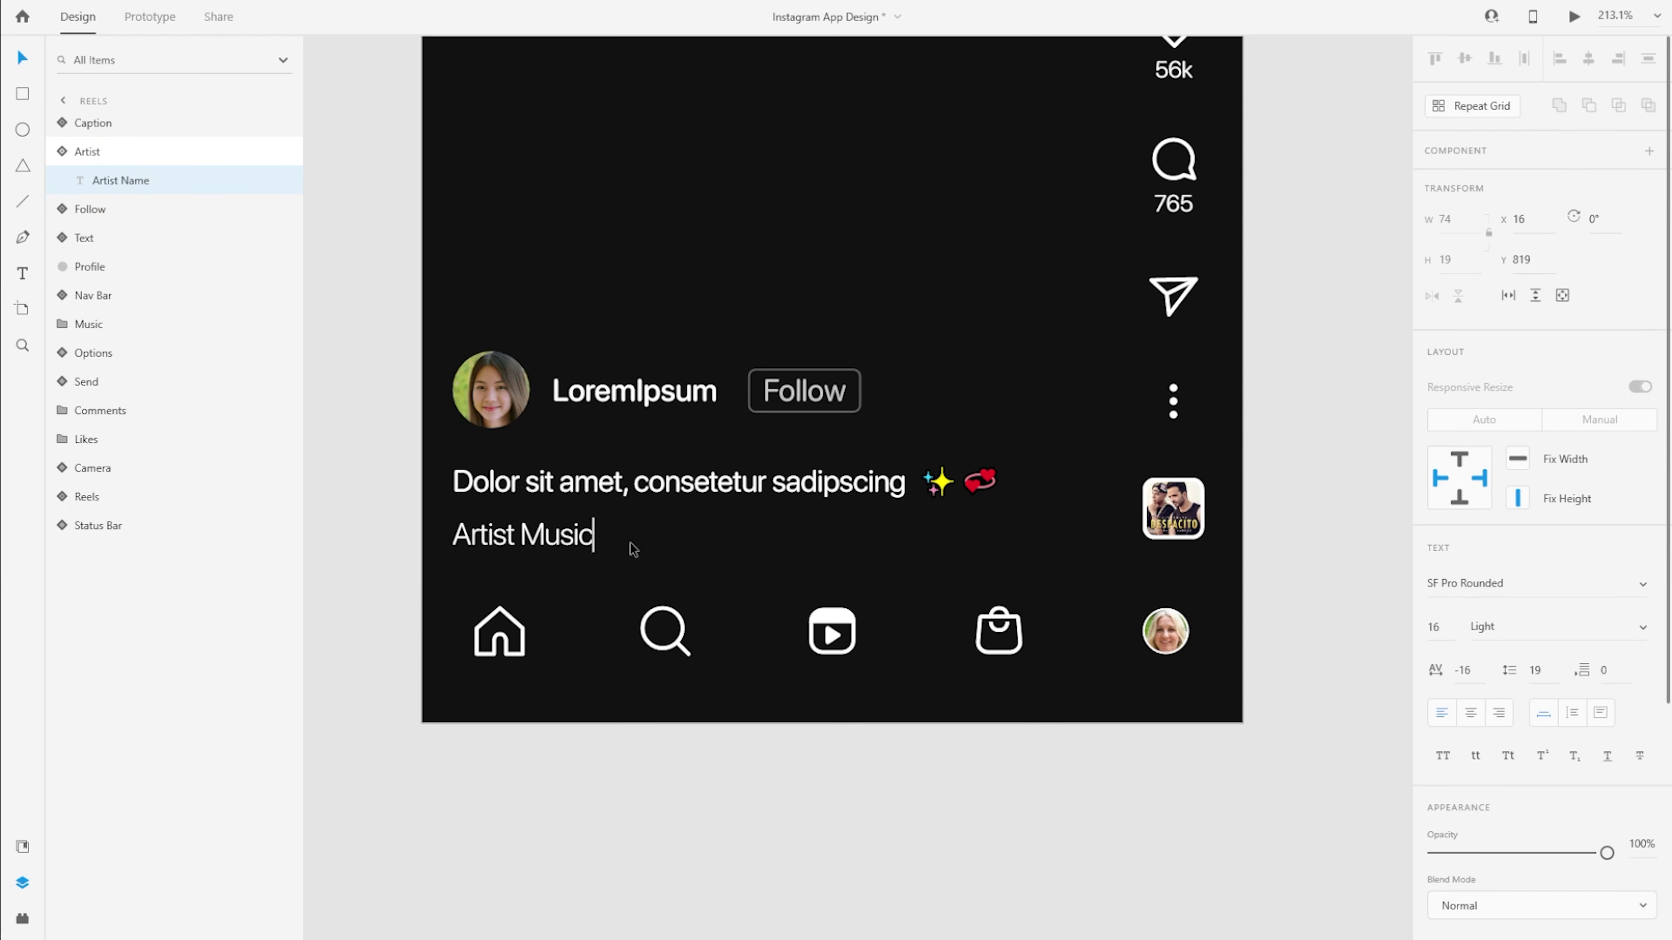
{"action": "left_click", "coordinate": [66, 152]}
Shift the Artist text right and paste the Music note icon in front of it at X 16, Y 818.
{"action": "left_click_drag", "start_coordinate": [503, 541], "coordinate": [537, 541]}
{"action": "scroll", "coordinate": [410, 562], "scroll_direction": "up", "scroll_amount": 3}
{"action": "key", "text": "ctrl+v"}
{"action": "left_click_drag", "start_coordinate": [952, 503], "coordinate": [562, 518]}
Group the Music note icon with the Artist text.
{"action": "left_click", "coordinate": [622, 512]}
{"action": "scroll", "coordinate": [401, 486], "scroll_direction": "down", "scroll_amount": 1}
{"action": "left_click", "coordinate": [105, 124], "text": "shift"}
{"action": "left_click", "coordinate": [513, 504]}
{"action": "left_click", "coordinate": [624, 512], "text": "shift"}
{"action": "key", "text": "ctrl+g"}
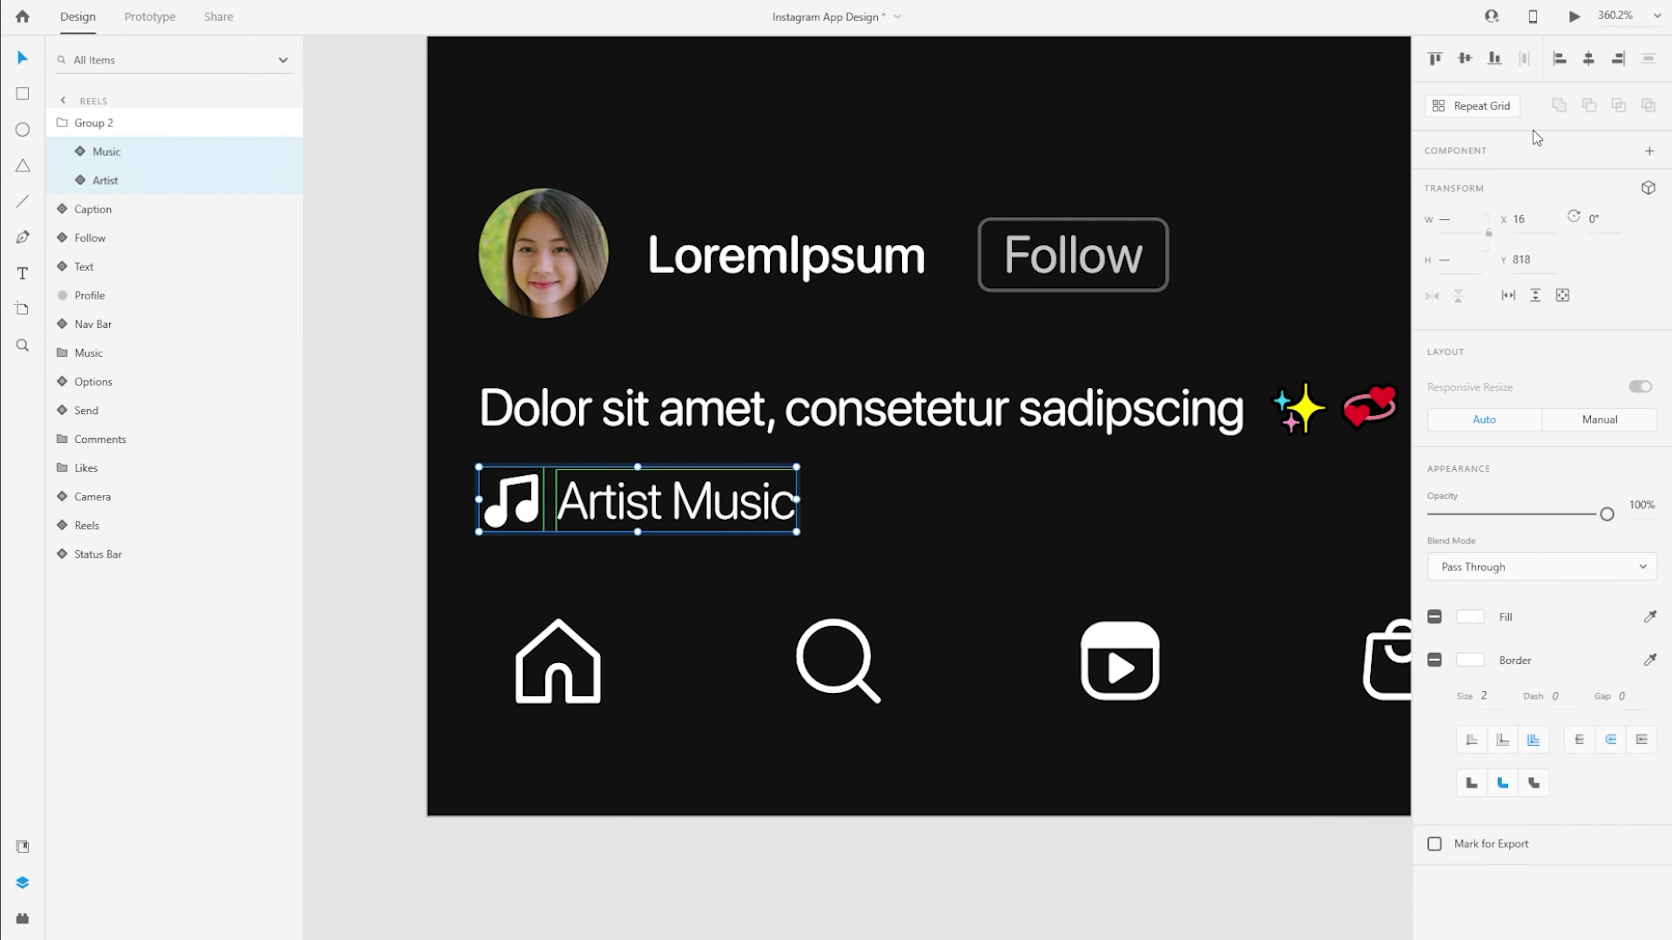
Set the Artist text's Y position to 818.5.
{"action": "left_click", "coordinate": [119, 181]}
{"action": "left_click", "coordinate": [1521, 307]}
{"action": "type", "text": "818.5"}
{"action": "key", "text": "Return"}
Rename the group containing the note icon and Artist text to Music.
{"action": "left_click", "coordinate": [930, 519]}
{"action": "double_click", "coordinate": [94, 124]}
{"action": "type", "text": "Music"}
{"action": "key", "text": "Return"}
{"action": "scroll", "coordinate": [456, 422], "scroll_direction": "down", "scroll_amount": 2}
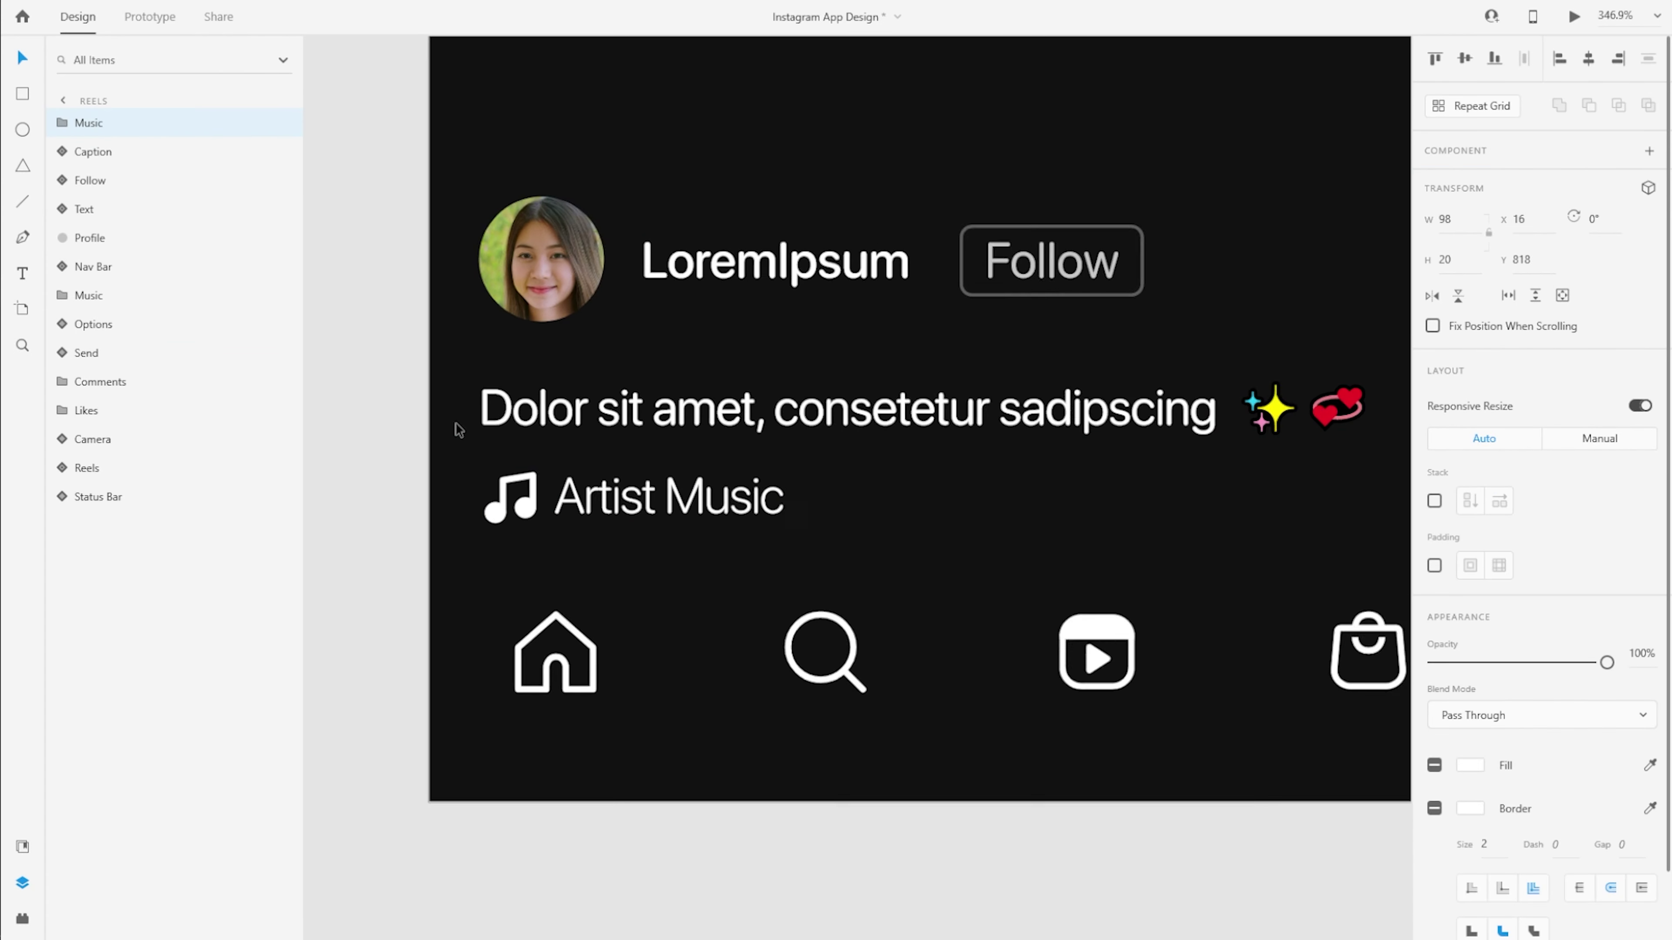
Nudge the caption and the profile row slightly down toward the Music row.
{"action": "left_click", "coordinate": [485, 425]}
{"action": "key", "text": "Down"}
{"action": "key", "text": "Down"}
{"action": "left_click_drag", "start_coordinate": [406, 277], "coordinate": [741, 450]}
Paste the Location pin icon to the right of the Music group at X 134, Y 818.
{"action": "left_click", "coordinate": [639, 475]}
{"action": "scroll", "coordinate": [648, 504], "scroll_direction": "up", "scroll_amount": 2}
{"action": "key", "text": "ctrl+v"}
{"action": "left_click_drag", "start_coordinate": [877, 434], "coordinate": [1002, 454]}
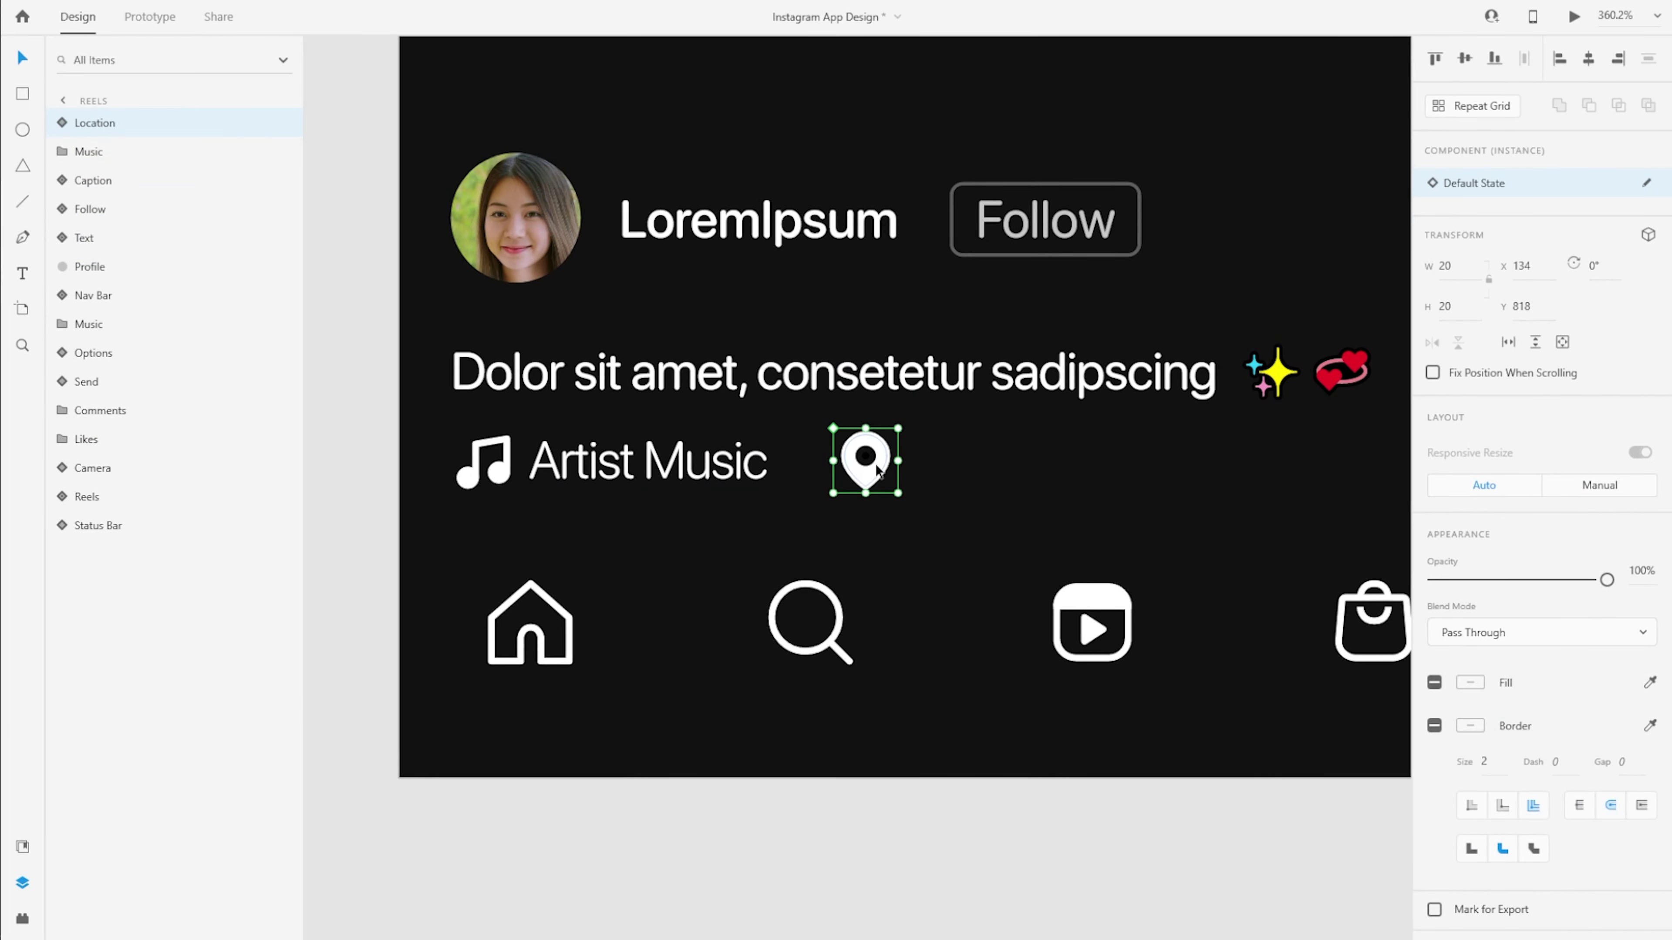
Duplicate the Artist text outside its group and place the copy beside the Location pin at X 158, Y 818.5.
{"action": "double_click", "coordinate": [115, 157]}
{"action": "left_click_drag", "start_coordinate": [130, 210], "coordinate": [85, 125]}
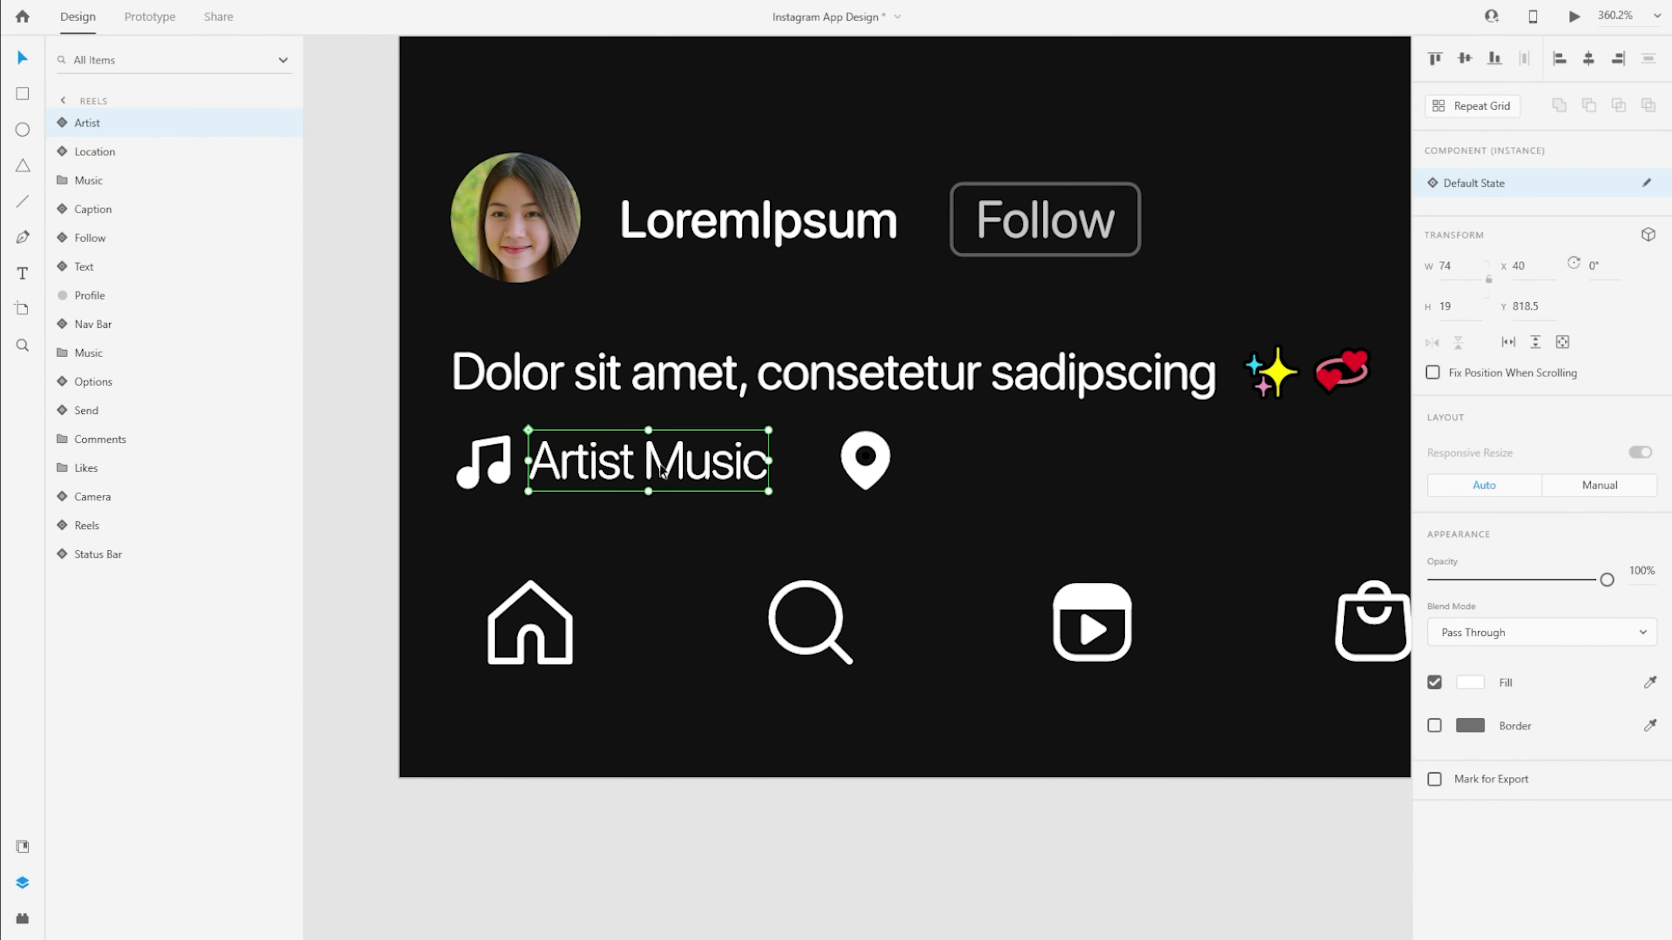
{"action": "left_click_drag", "start_coordinate": [661, 471], "coordinate": [1045, 469]}
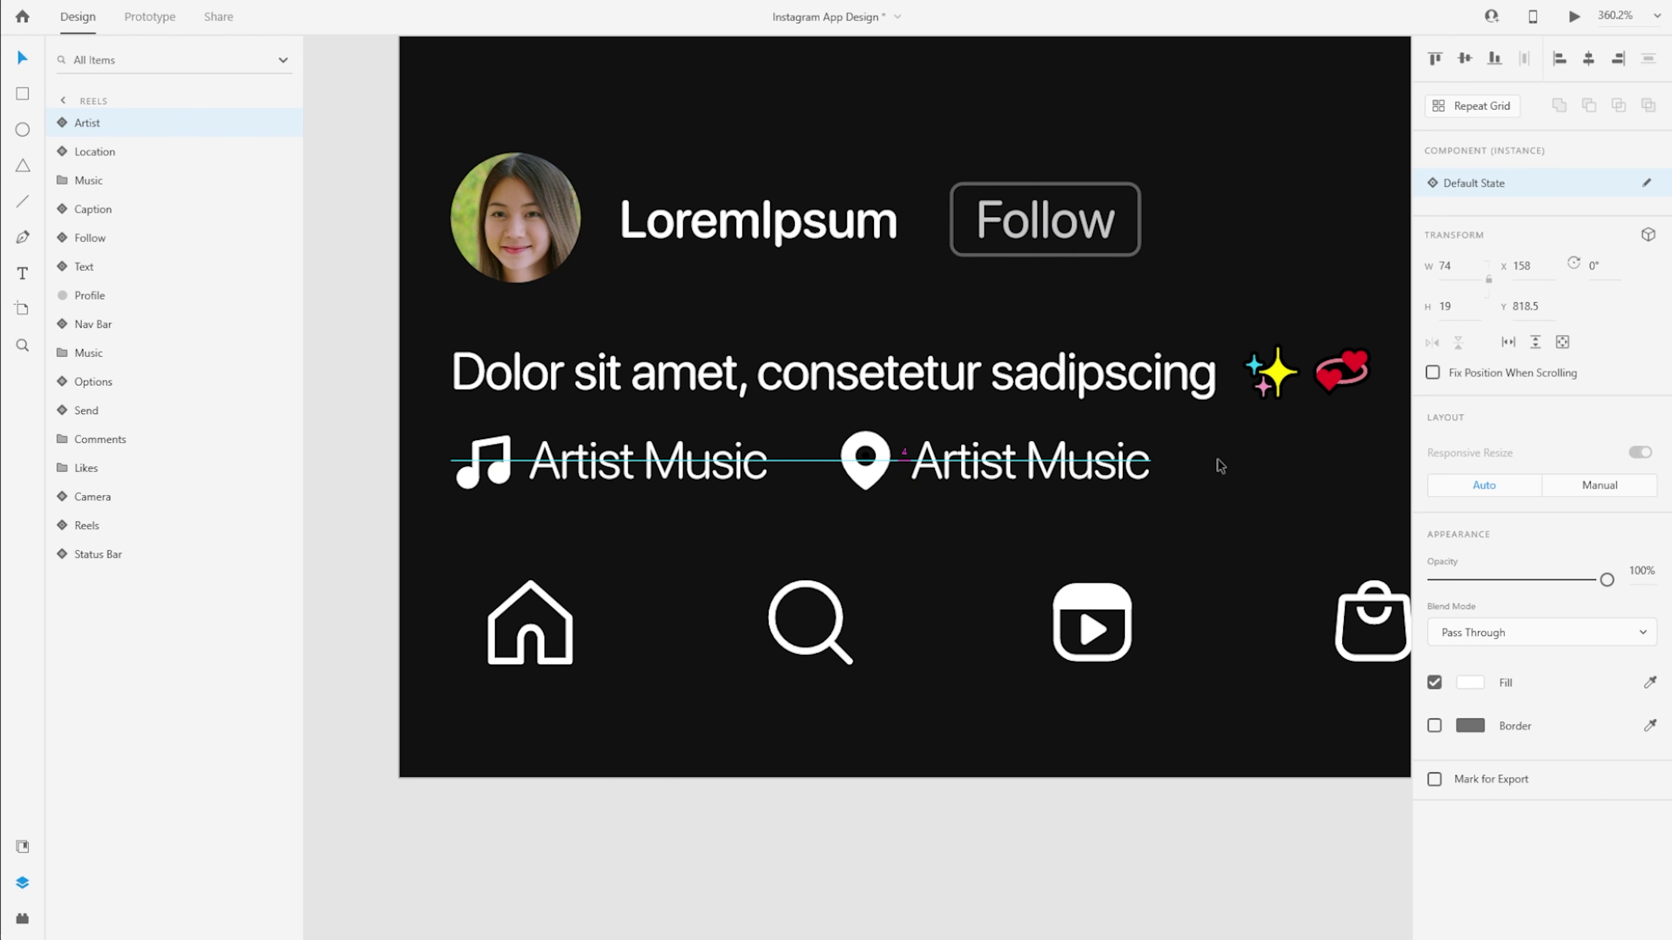
Change the copied text to "New York, NY" and rename its layer Location.
{"action": "double_click", "coordinate": [1063, 463]}
{"action": "type", "text": "Location"}
{"action": "key", "text": "ctrl+a"}
{"action": "type", "text": "New York, NY"}
{"action": "double_click", "coordinate": [85, 129]}
{"action": "type", "text": "Location"}
{"action": "key", "text": "Return"}
Group the Location pin with the "New York, NY" text and name the group Location.
{"action": "left_click", "coordinate": [104, 151]}
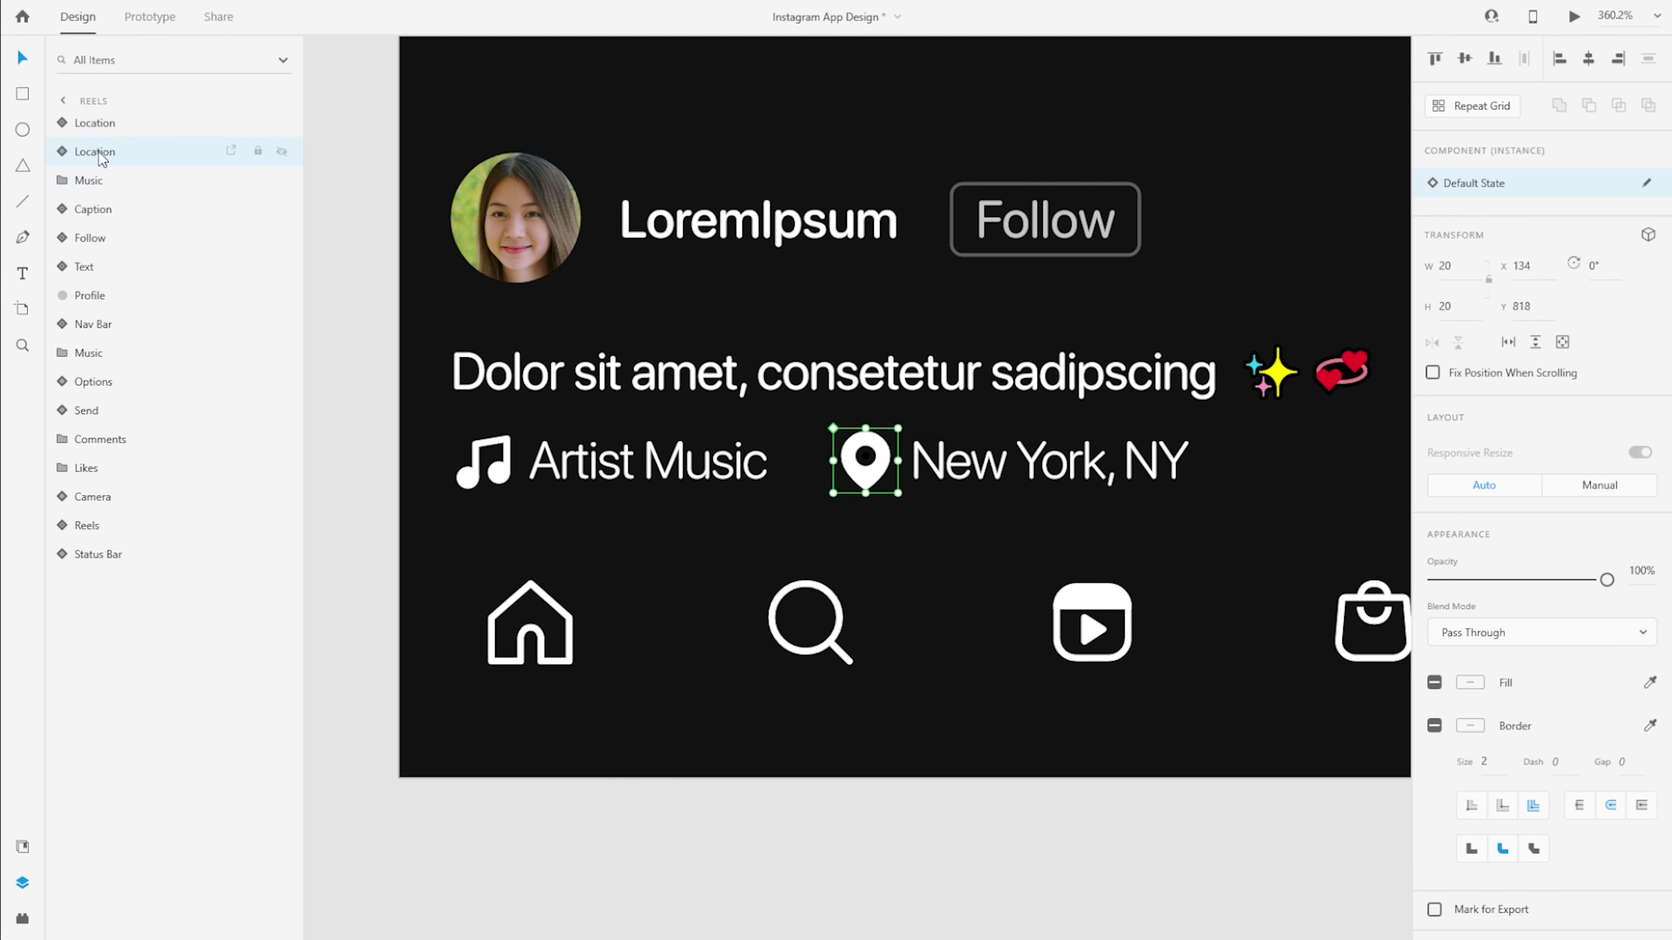
{"action": "left_click", "coordinate": [94, 122], "text": "shift"}
{"action": "key", "text": "ctrl+g"}
{"action": "double_click", "coordinate": [96, 122]}
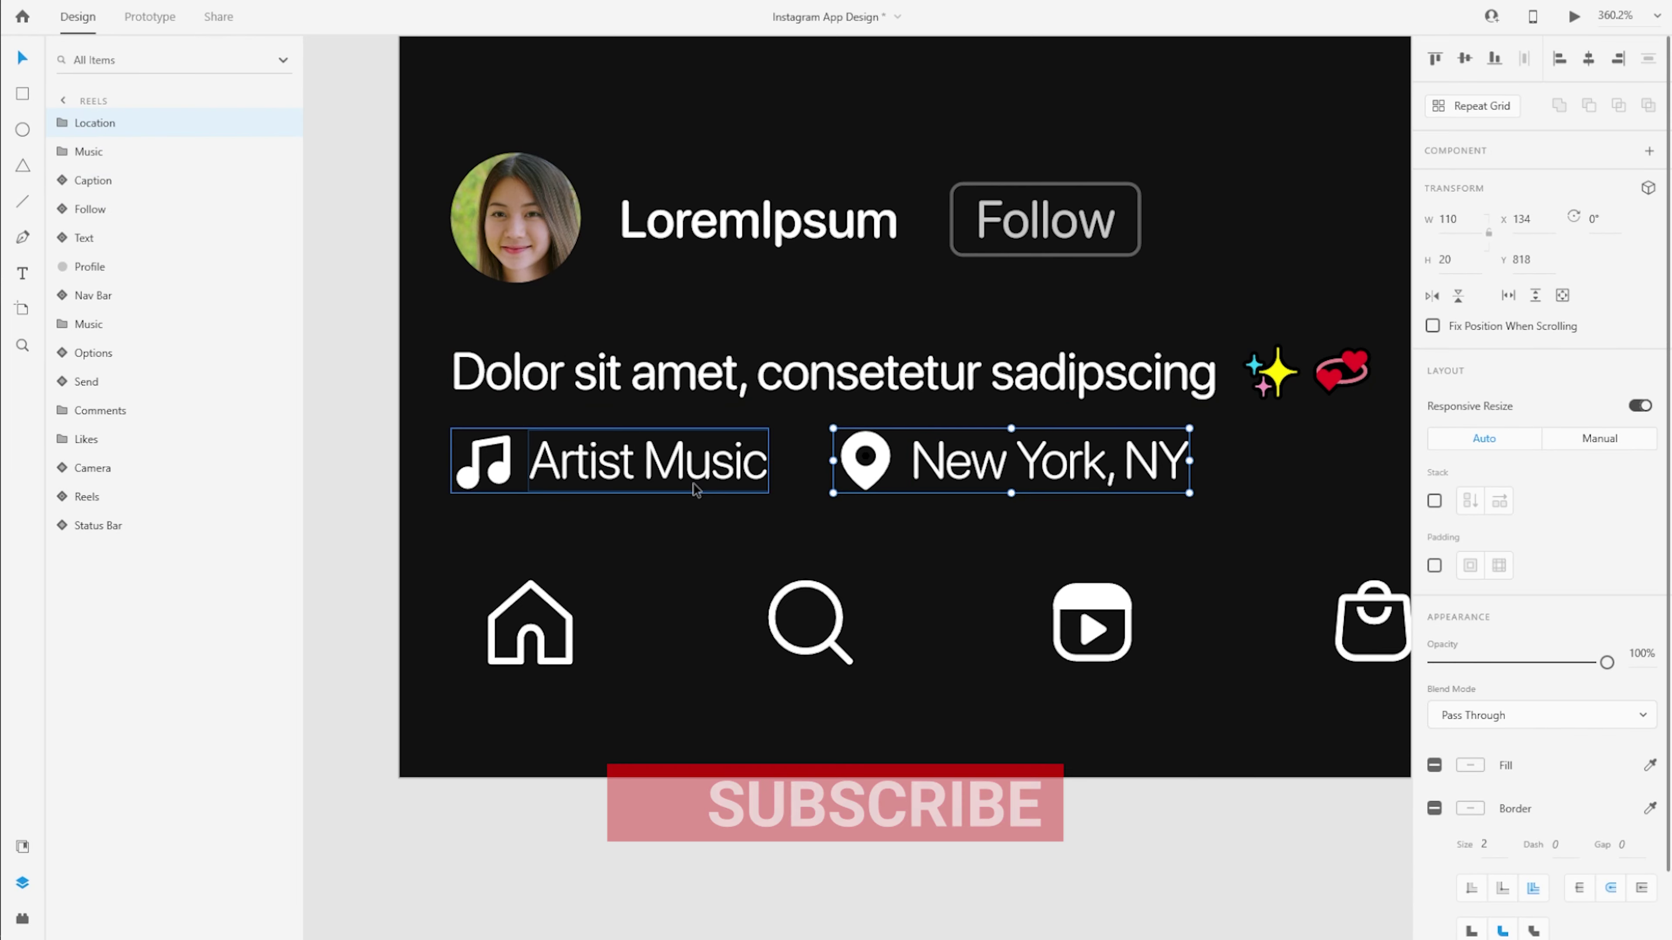
Group the profile picture, username text and Follow button, and name the group Profile.
{"action": "scroll", "coordinate": [460, 488], "scroll_direction": "down", "scroll_amount": 5}
{"action": "scroll", "coordinate": [795, 508], "scroll_direction": "up", "scroll_amount": 4}
{"action": "left_click", "coordinate": [491, 567]}
{"action": "left_click", "coordinate": [116, 216], "text": "shift"}
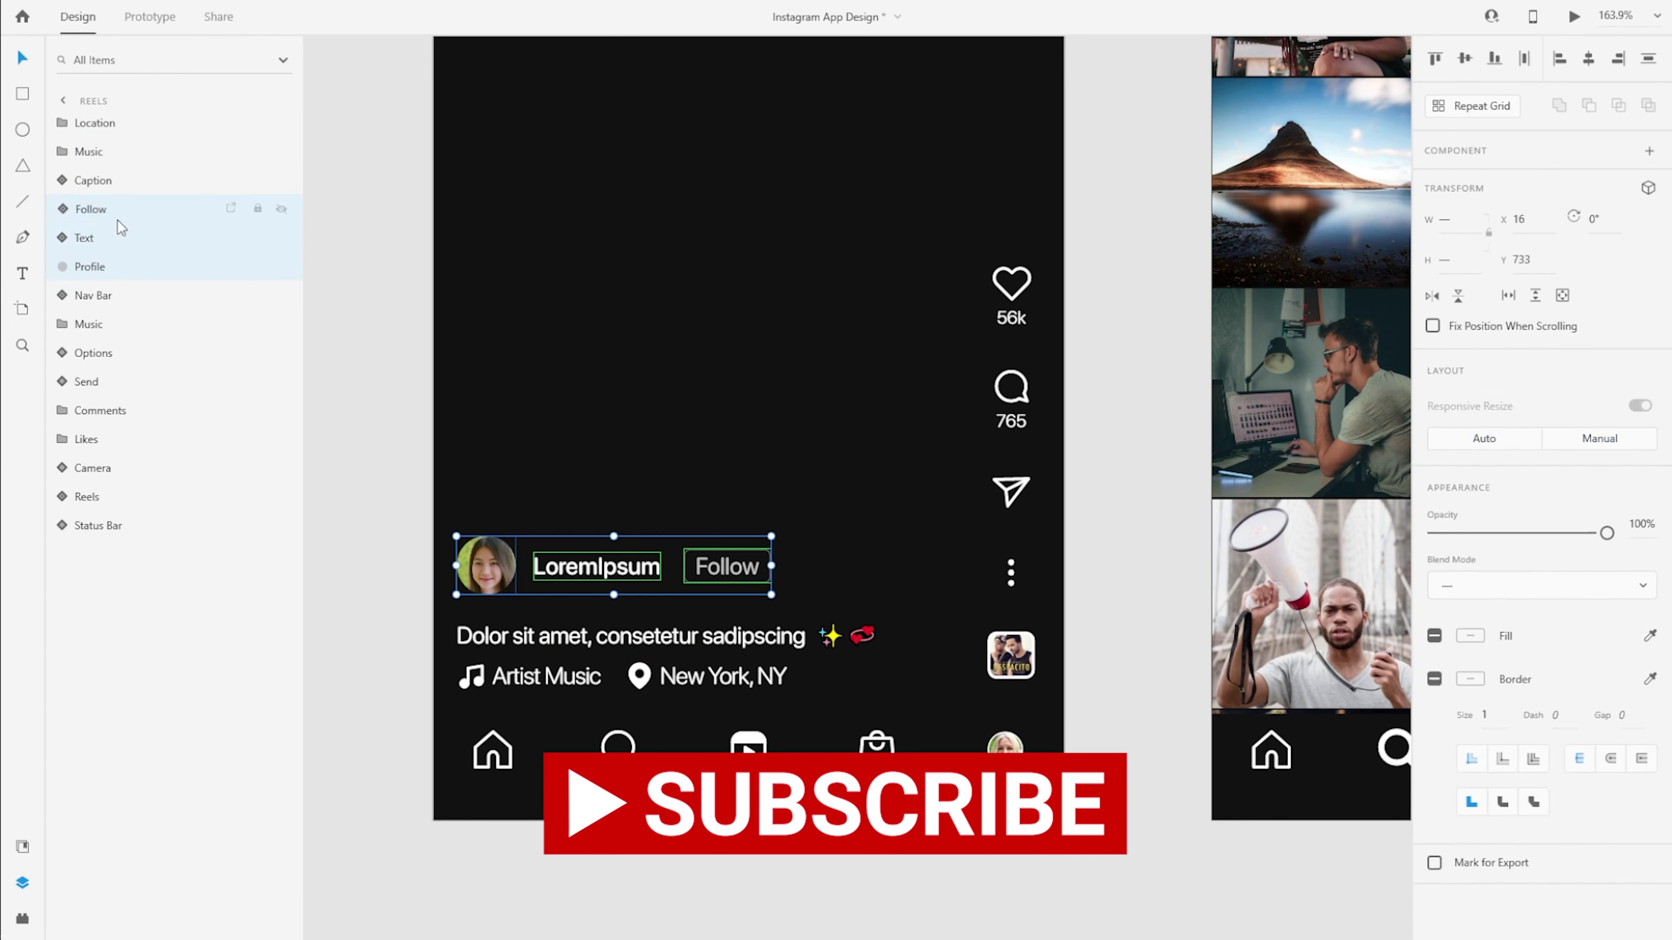
{"action": "key", "text": "ctrl+g"}
{"action": "double_click", "coordinate": [96, 209]}
{"action": "type", "text": "Profile"}
{"action": "key", "text": "Return"}
{"action": "left_click", "coordinate": [1010, 655]}
{"action": "left_click", "coordinate": [1011, 575]}
{"action": "left_click", "coordinate": [92, 269]}
{"action": "left_click", "coordinate": [95, 410]}
Draw a full-width 428 × 48 rectangle at X 0, Y 74, just below the Reels header.
{"action": "scroll", "coordinate": [765, 504], "scroll_direction": "down", "scroll_amount": 2}
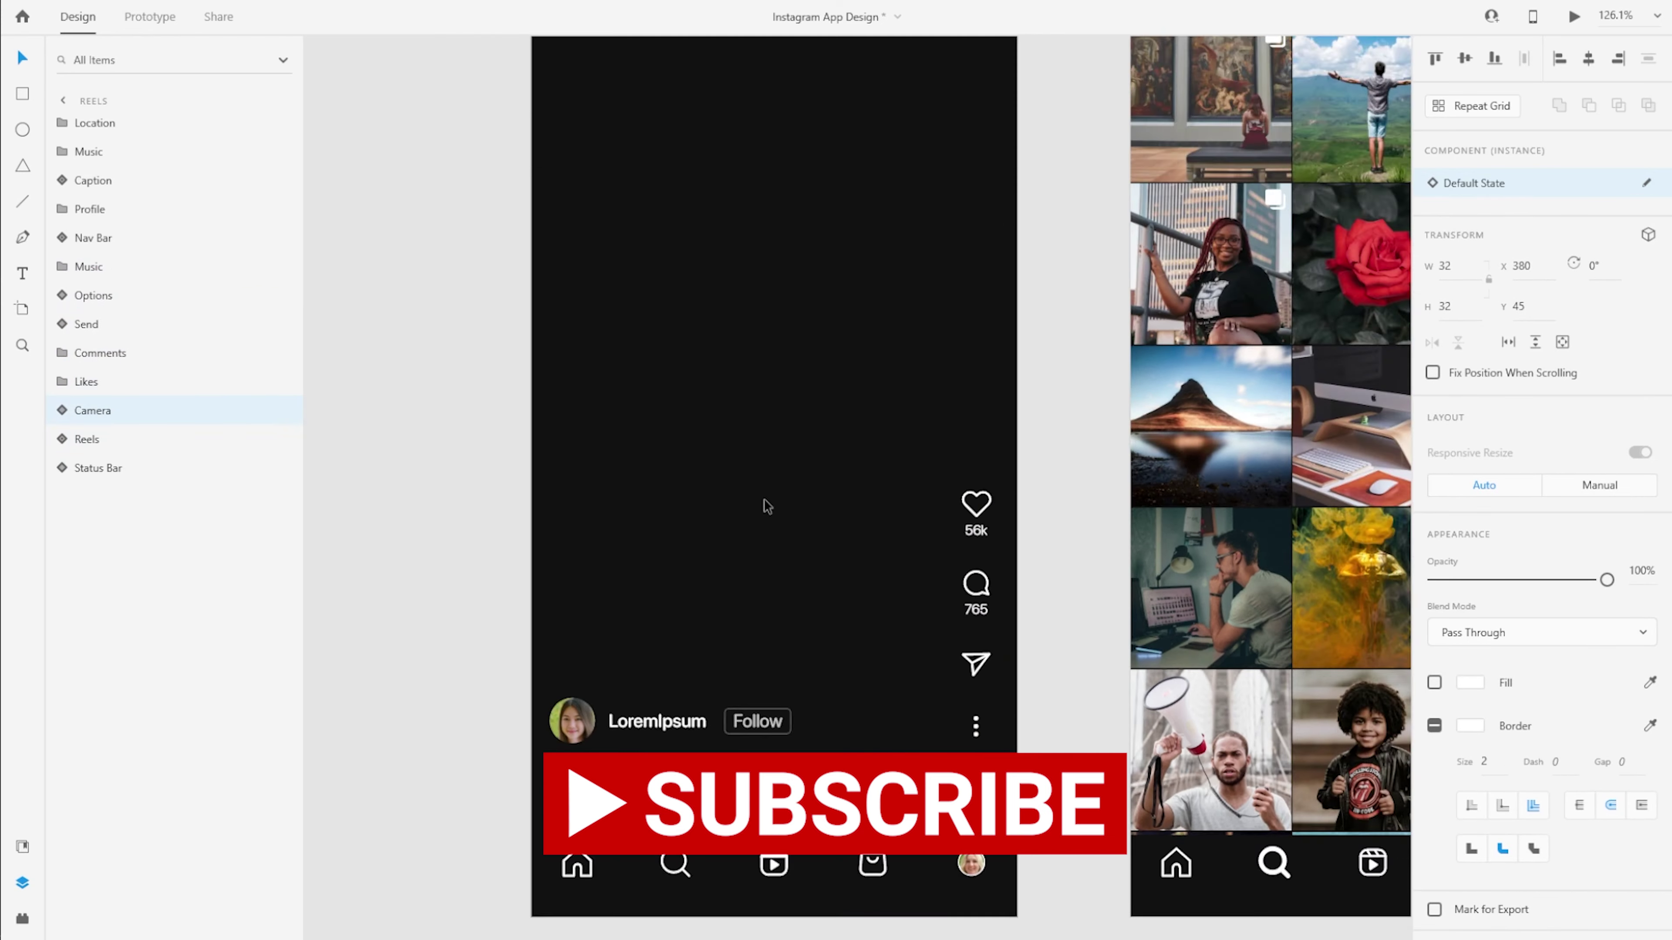
{"action": "scroll", "coordinate": [765, 504], "scroll_direction": "up", "scroll_amount": 4}
{"action": "left_click_drag", "start_coordinate": [564, 275], "coordinate": [930, 343]}
{"action": "left_click_drag", "start_coordinate": [747, 309], "coordinate": [715, 281]}
{"action": "left_click_drag", "start_coordinate": [899, 281], "coordinate": [1017, 280]}
Give the header rectangle the artboard's near-black fill with no border and name its layer BG.
{"action": "left_click", "coordinate": [1434, 723]}
{"action": "left_click", "coordinate": [1475, 682]}
{"action": "left_click", "coordinate": [1305, 817]}
{"action": "double_click", "coordinate": [106, 123]}
{"action": "type", "text": "BG"}
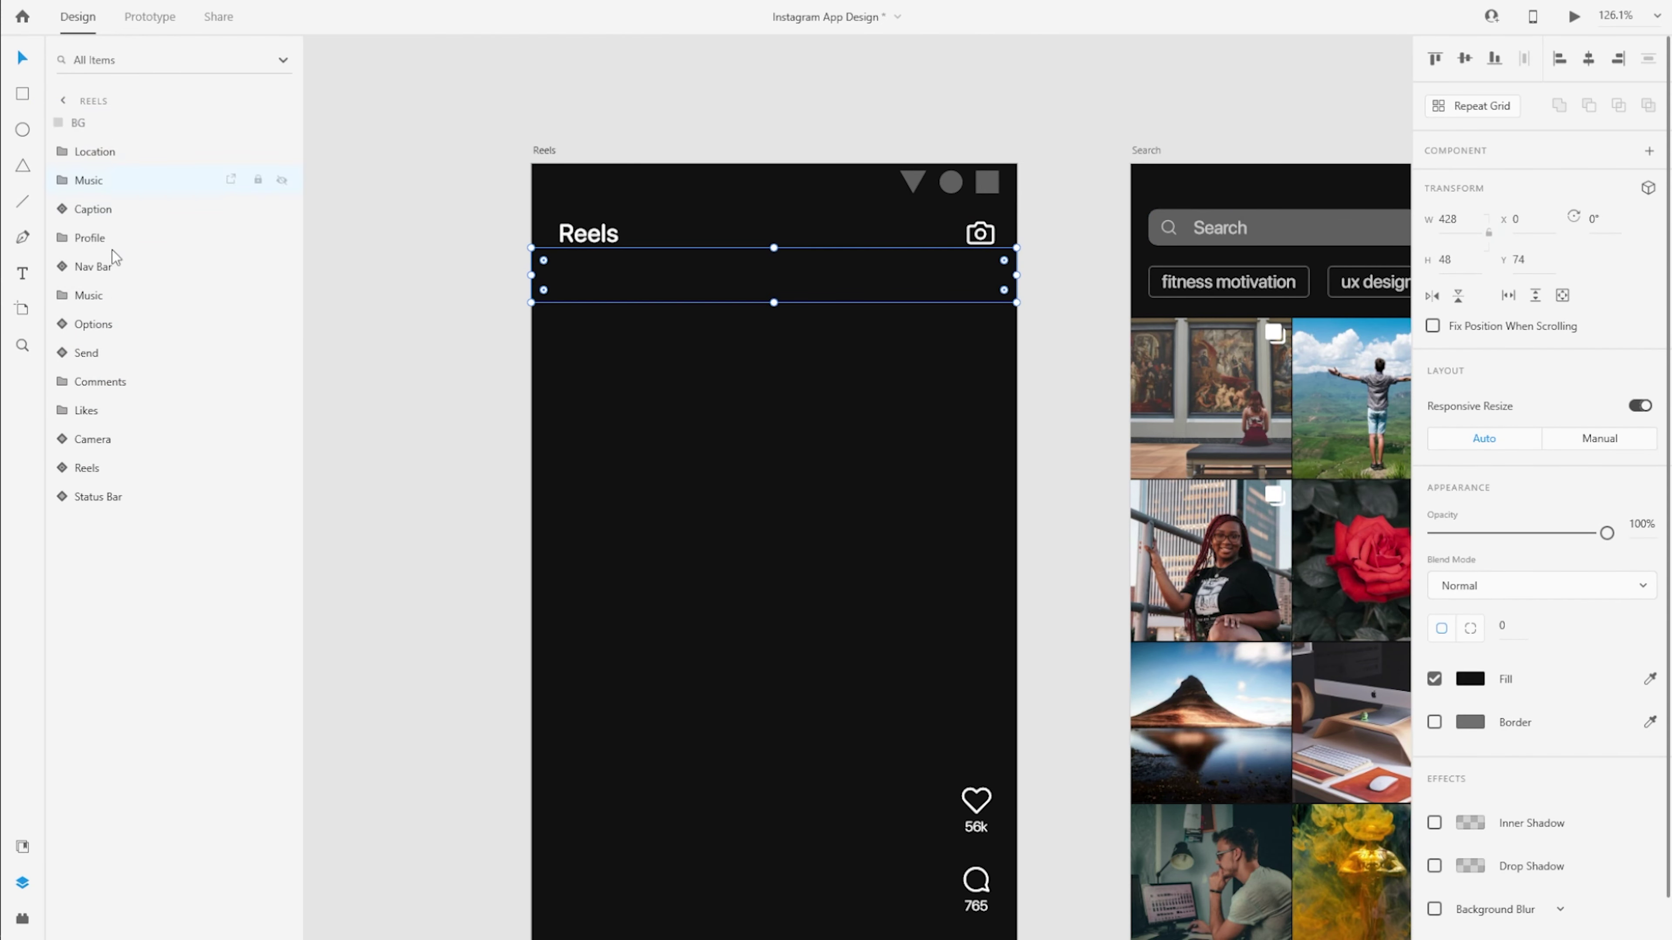
Group the near-black BG rectangle, the Reels title and the Camera icon, and name the group Header.
{"action": "left_click_drag", "start_coordinate": [83, 123], "coordinate": [157, 119]}
{"action": "key", "text": "ctrl+g"}
{"action": "type", "text": "Header"}
Lock the Status Bar, Nav Bar and Header layers and keep them stacked above all other Reels layers.
{"action": "left_click", "coordinate": [258, 440]}
{"action": "left_click", "coordinate": [99, 238]}
{"action": "left_click", "coordinate": [259, 237]}
{"action": "left_click", "coordinate": [98, 440], "text": "shift"}
{"action": "left_click", "coordinate": [690, 186]}
{"action": "left_click_drag", "start_coordinate": [92, 439], "coordinate": [142, 175]}
{"action": "left_click", "coordinate": [258, 179]}
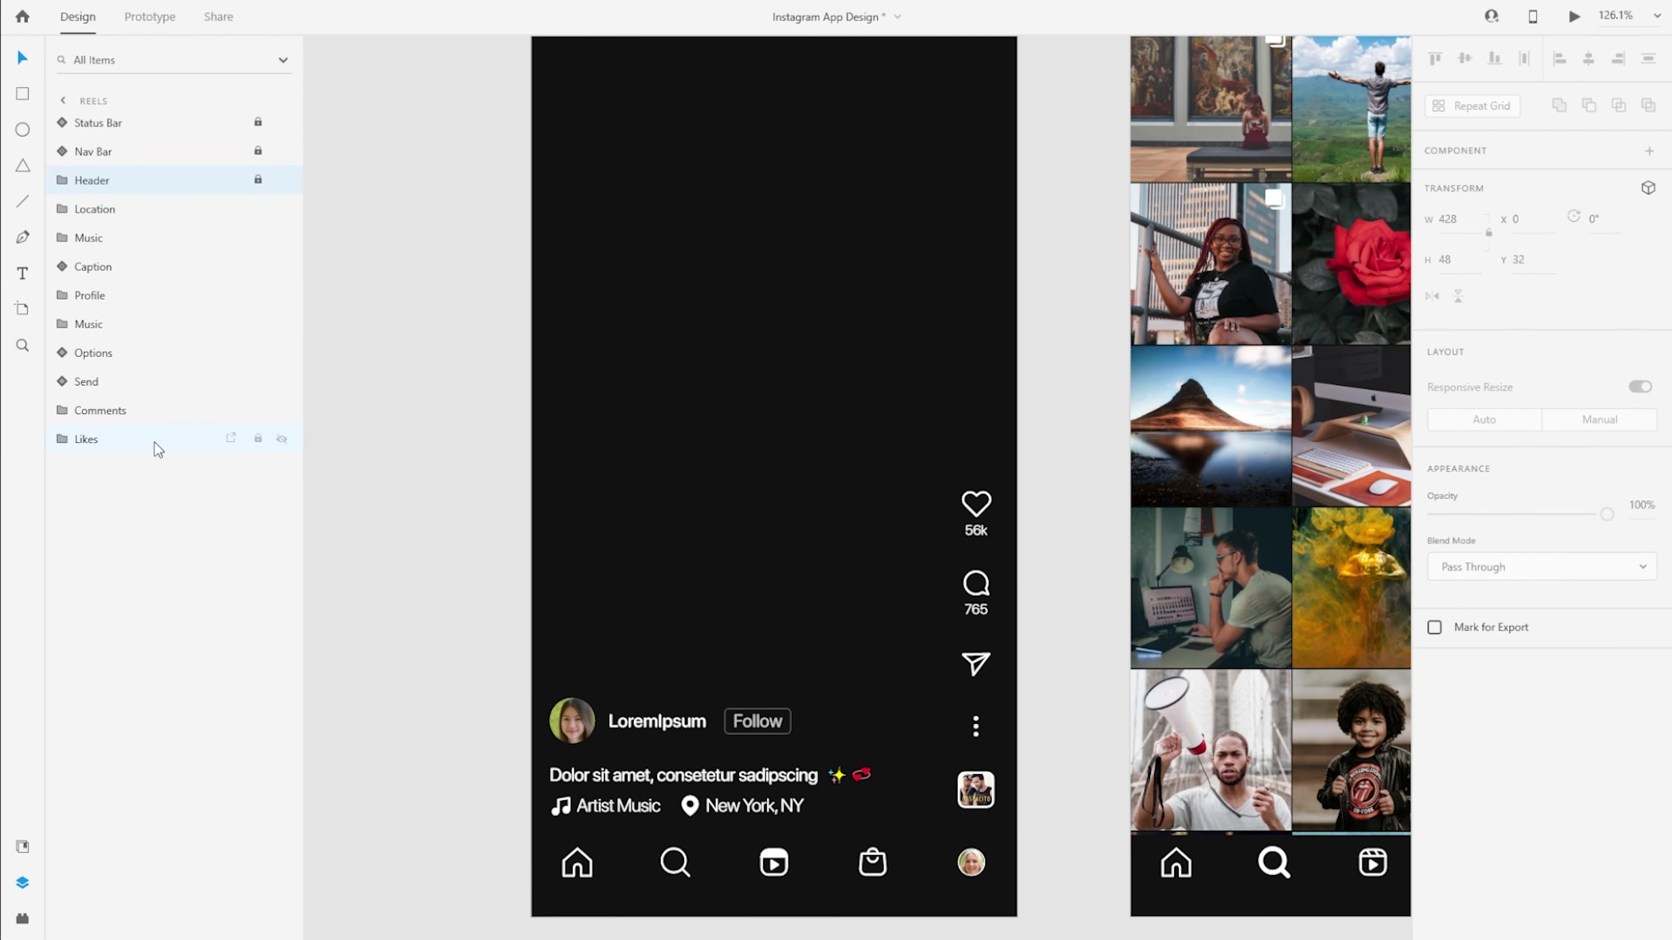
Group the Likes, Comments, Send, Options and Music thumbnail layers, and name the group Engagement.
{"action": "left_click", "coordinate": [154, 442]}
{"action": "left_click", "coordinate": [99, 325], "text": "shift"}
{"action": "key", "text": "ctrl+g"}
{"action": "double_click", "coordinate": [86, 327]}
{"action": "type", "text": "Engagement"}
Group the Location, Music, Caption and Profile layers, and name the group Profile and Post.
{"action": "left_click", "coordinate": [95, 209]}
{"action": "left_click", "coordinate": [99, 297]}
{"action": "key", "text": "ctrl+shift+g"}
{"action": "left_click", "coordinate": [100, 212], "text": "shift"}
{"action": "key", "text": "ctrl+g"}
{"action": "double_click", "coordinate": [100, 214]}
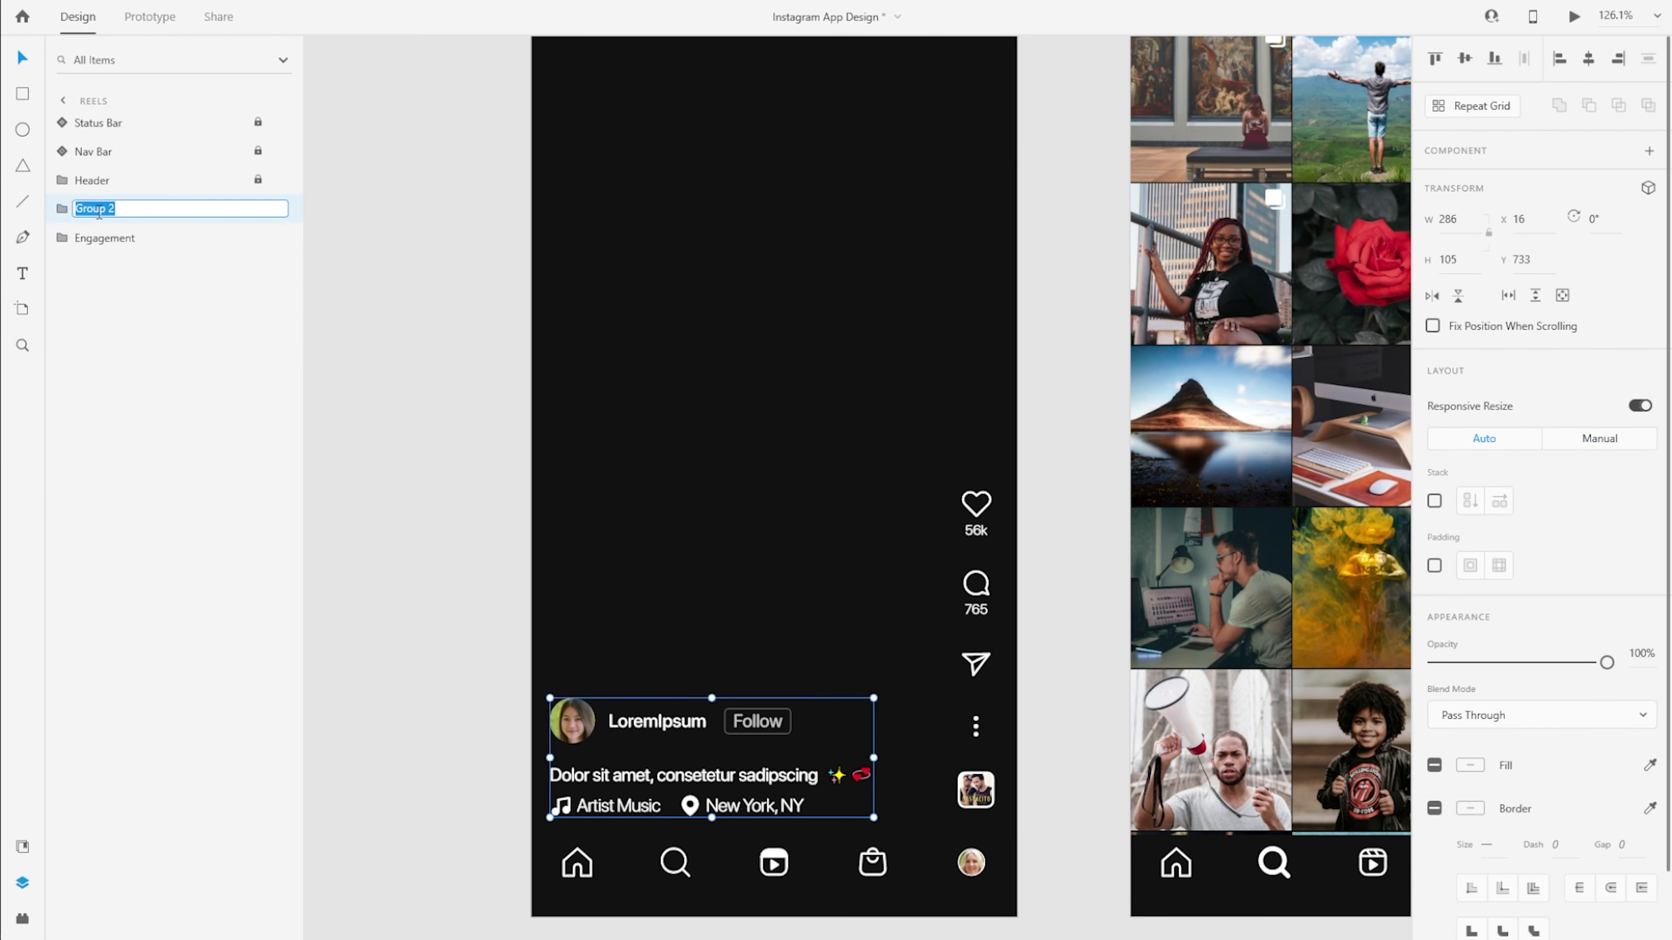
{"action": "type", "text": "Profile and Post"}
{"action": "left_click", "coordinate": [104, 238]}
Scale the pasteboard tram video 9210539 proportionally to a width of 428 and move it onto the Reels artboard.
{"action": "scroll", "coordinate": [786, 462], "scroll_direction": "down", "scroll_amount": 2}
{"action": "scroll", "coordinate": [787, 462], "scroll_direction": "up", "scroll_amount": 1}
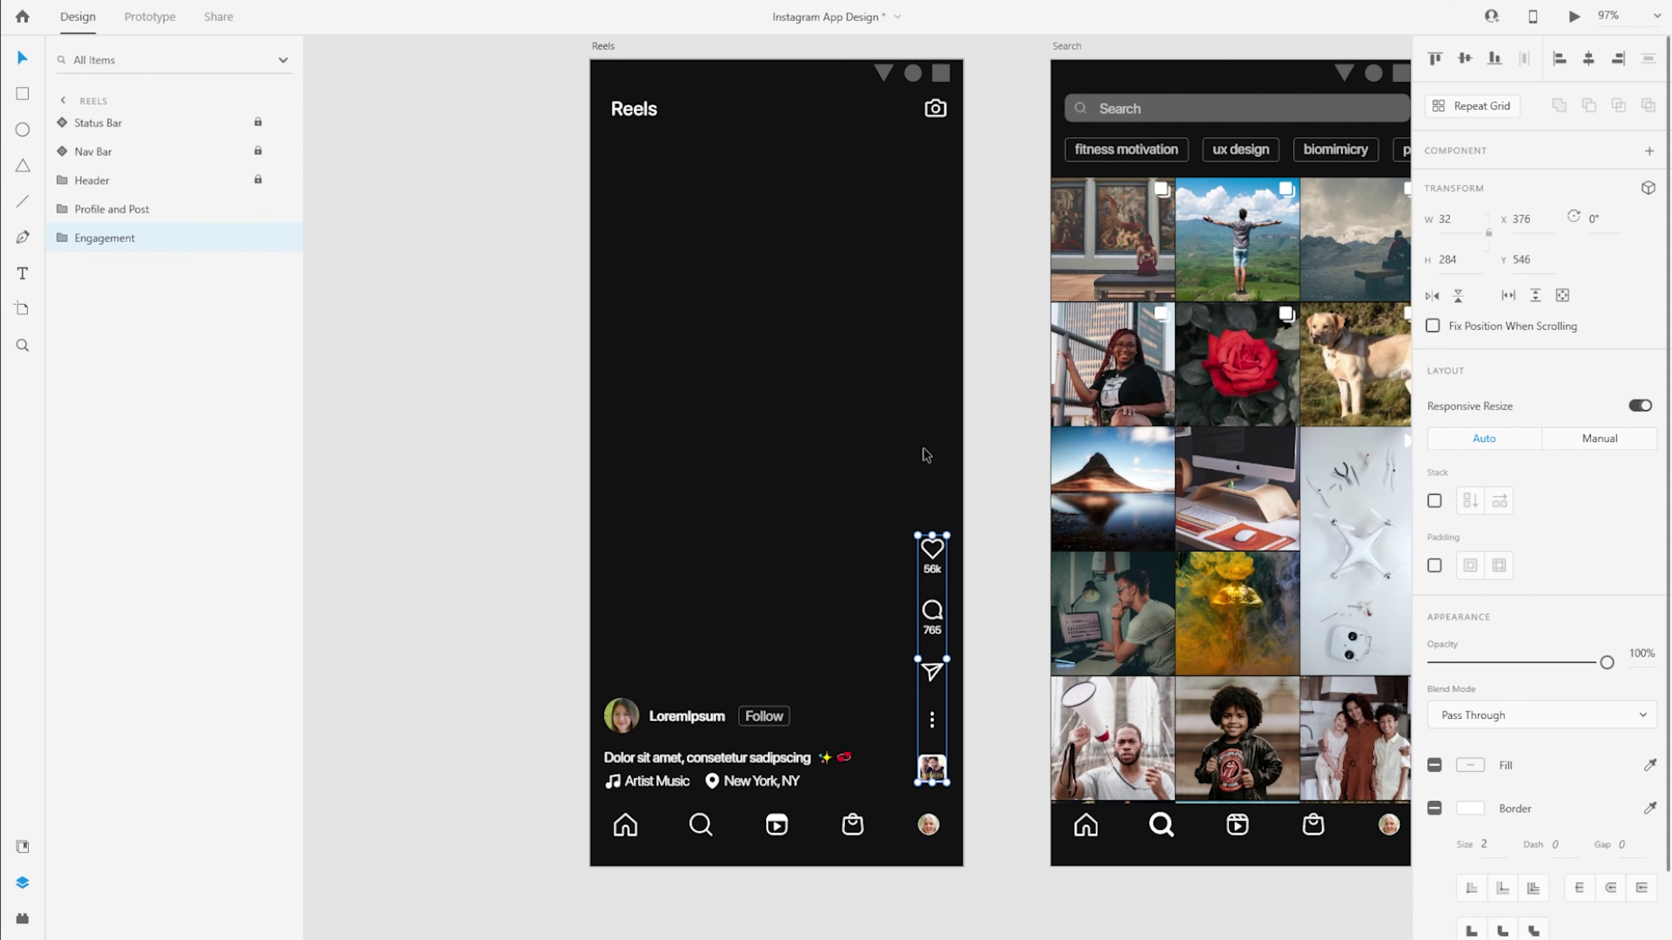
{"action": "scroll", "coordinate": [512, 371], "scroll_direction": "down", "scroll_amount": 2}
{"action": "left_click", "coordinate": [593, 419]}
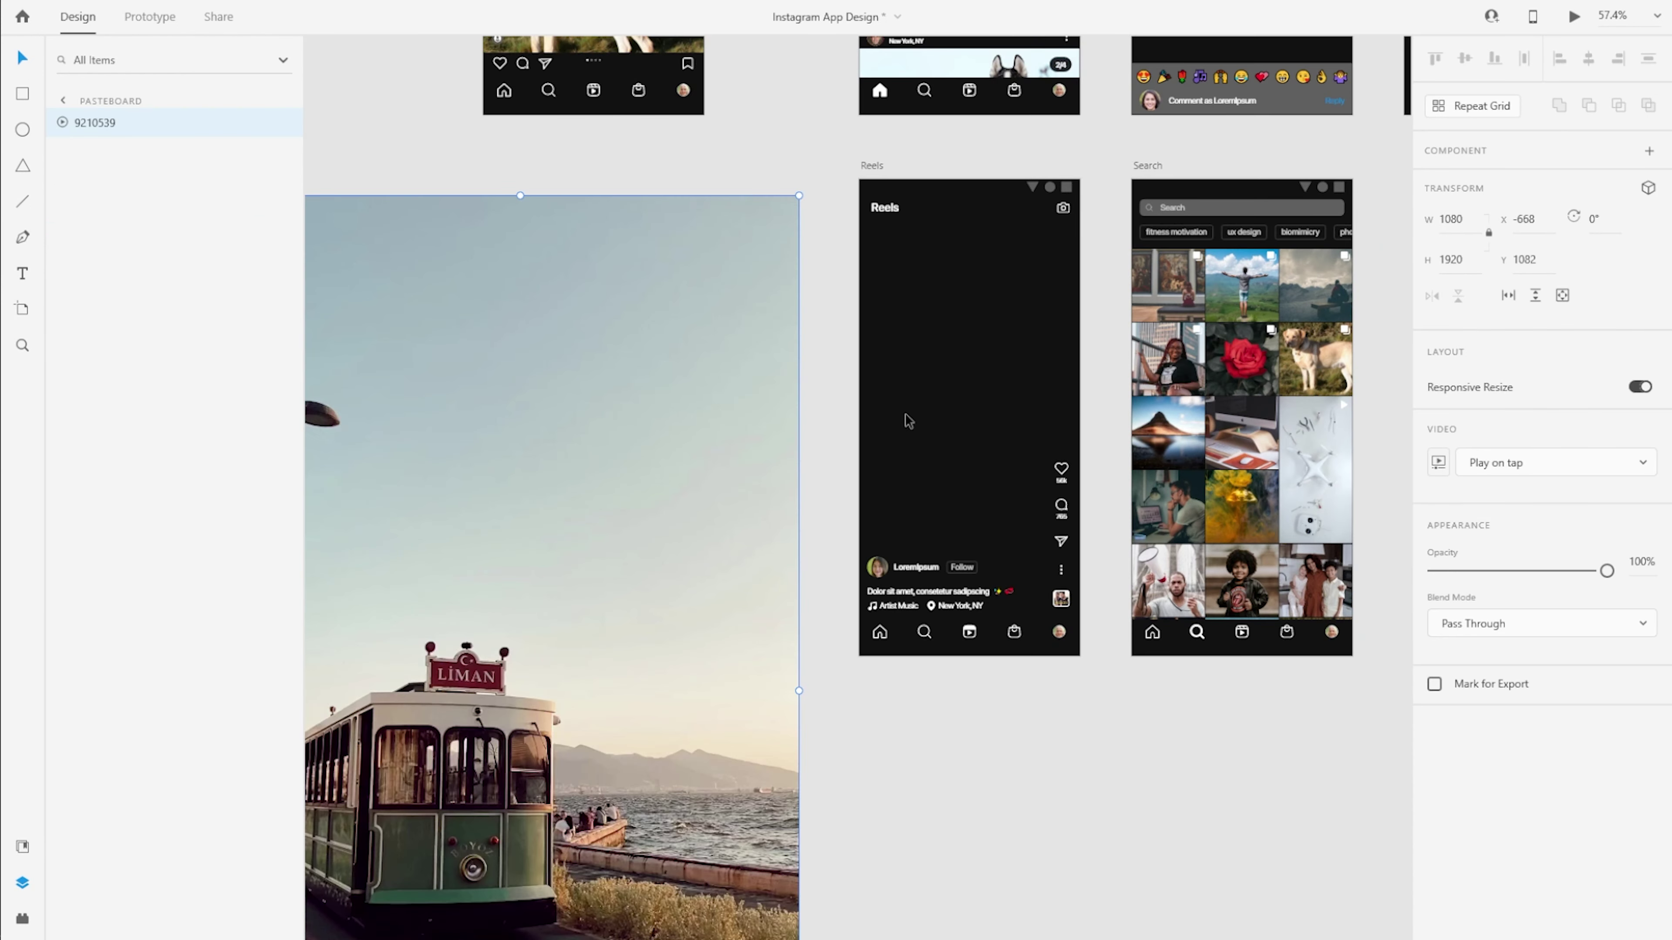
{"action": "scroll", "coordinate": [963, 357], "scroll_direction": "down", "scroll_amount": 2}
{"action": "scroll", "coordinate": [640, 597], "scroll_direction": "down", "scroll_amount": 2}
{"action": "scroll", "coordinate": [630, 584], "scroll_direction": "up", "scroll_amount": 2}
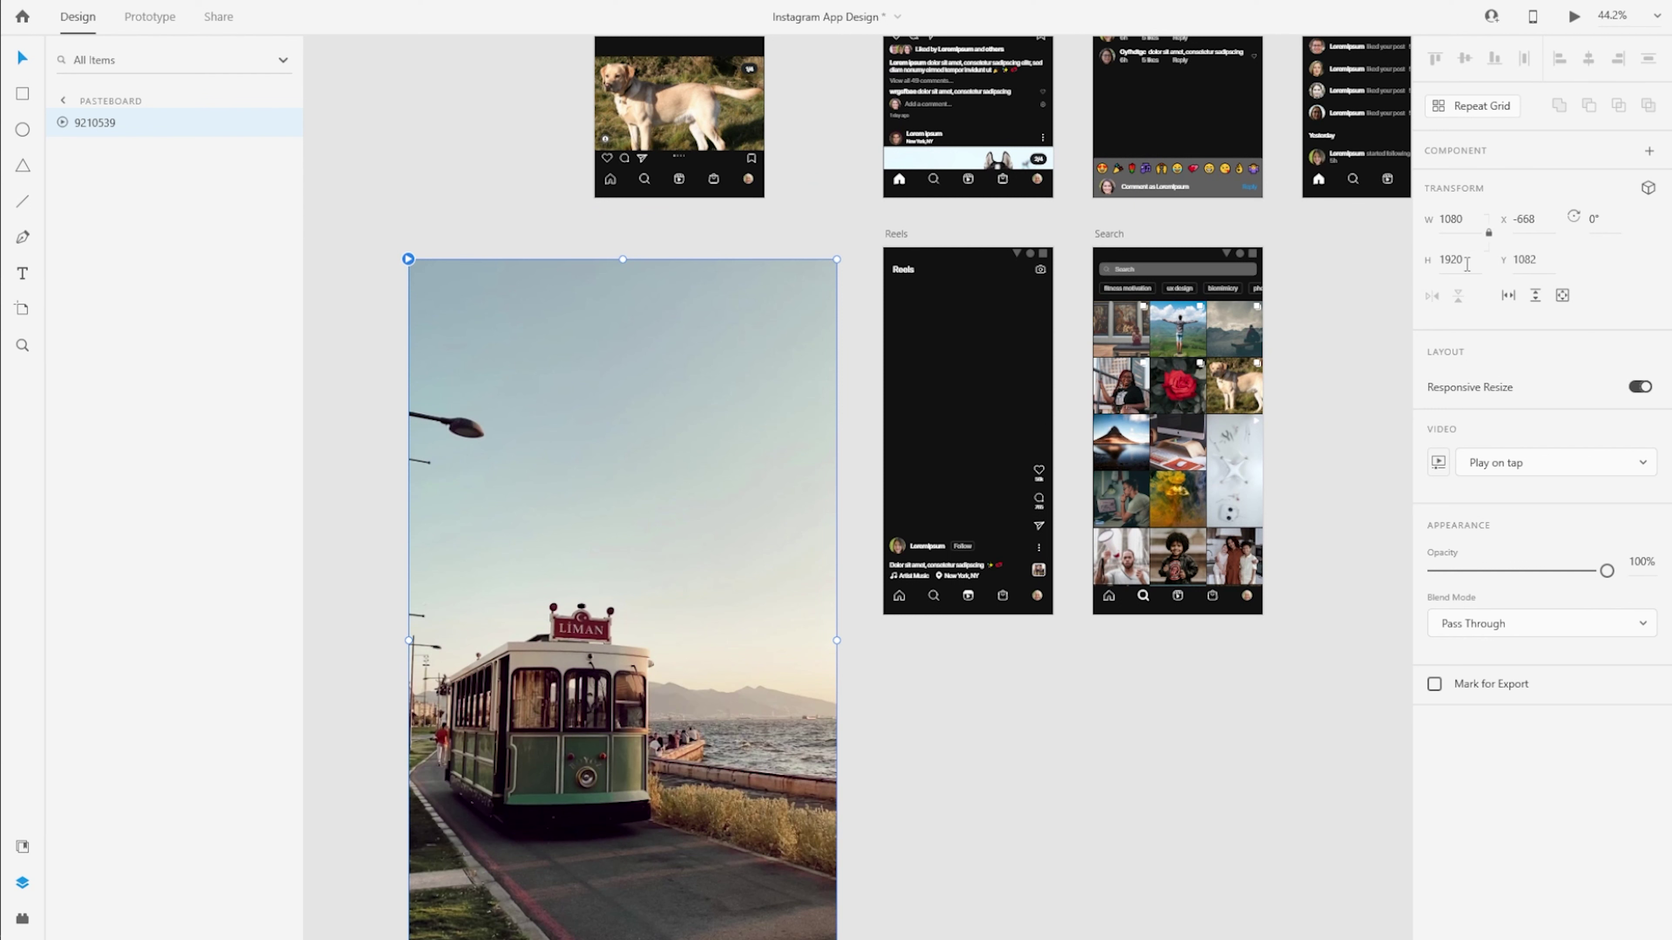
{"action": "double_click", "coordinate": [1463, 223]}
{"action": "type", "text": "428"}
{"action": "key", "text": "Return"}
{"action": "left_click_drag", "start_coordinate": [536, 422], "coordinate": [1005, 383]}
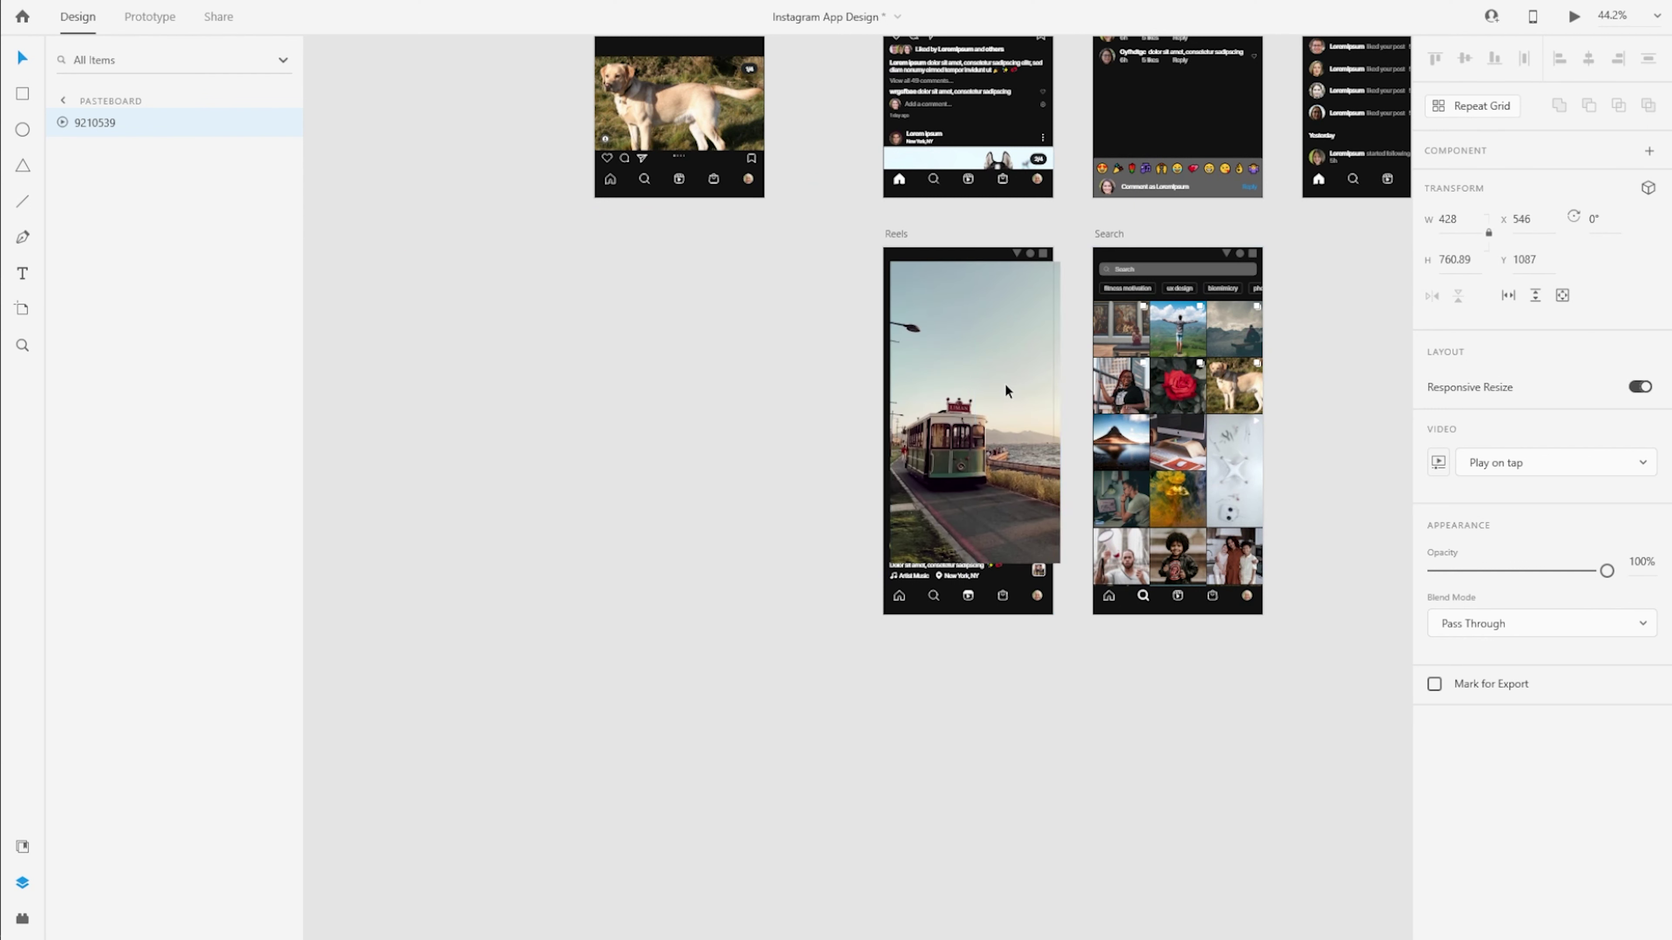
Place the tram video beneath the Engagement layer, starting at Y 32, and scale it to a height of 822.
{"action": "scroll", "coordinate": [1061, 382], "scroll_direction": "up", "scroll_amount": 4}
{"action": "left_click_drag", "start_coordinate": [96, 128], "coordinate": [136, 364]}
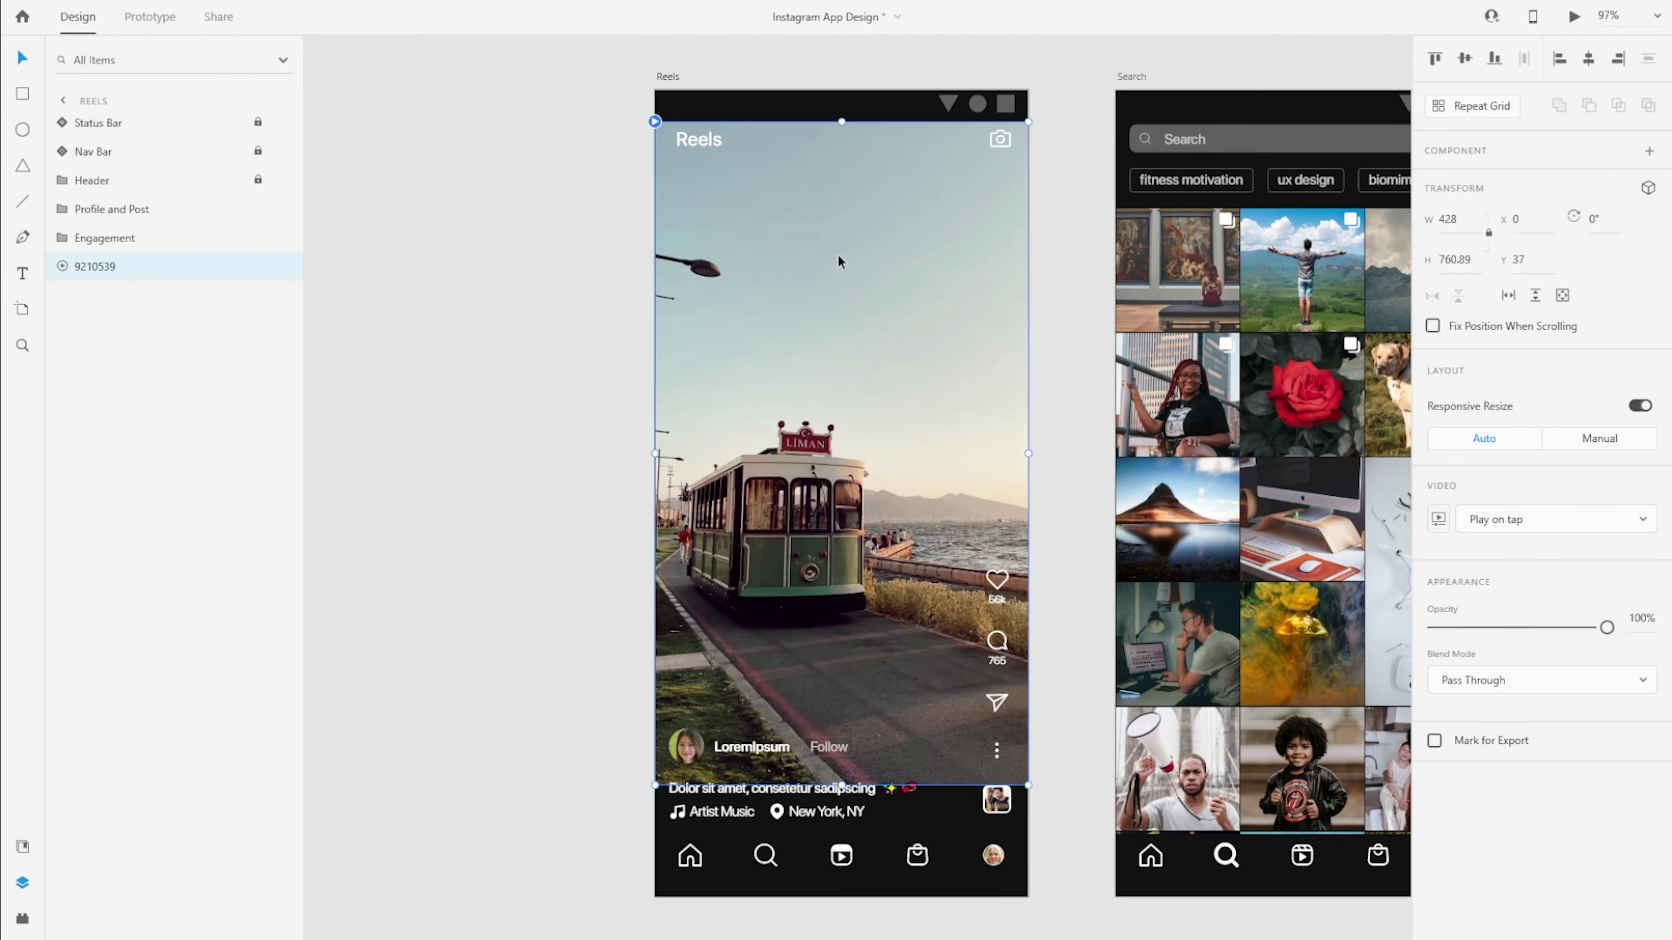
{"action": "left_click_drag", "start_coordinate": [850, 282], "coordinate": [852, 277]}
{"action": "left_click_drag", "start_coordinate": [842, 781], "coordinate": [851, 834]}
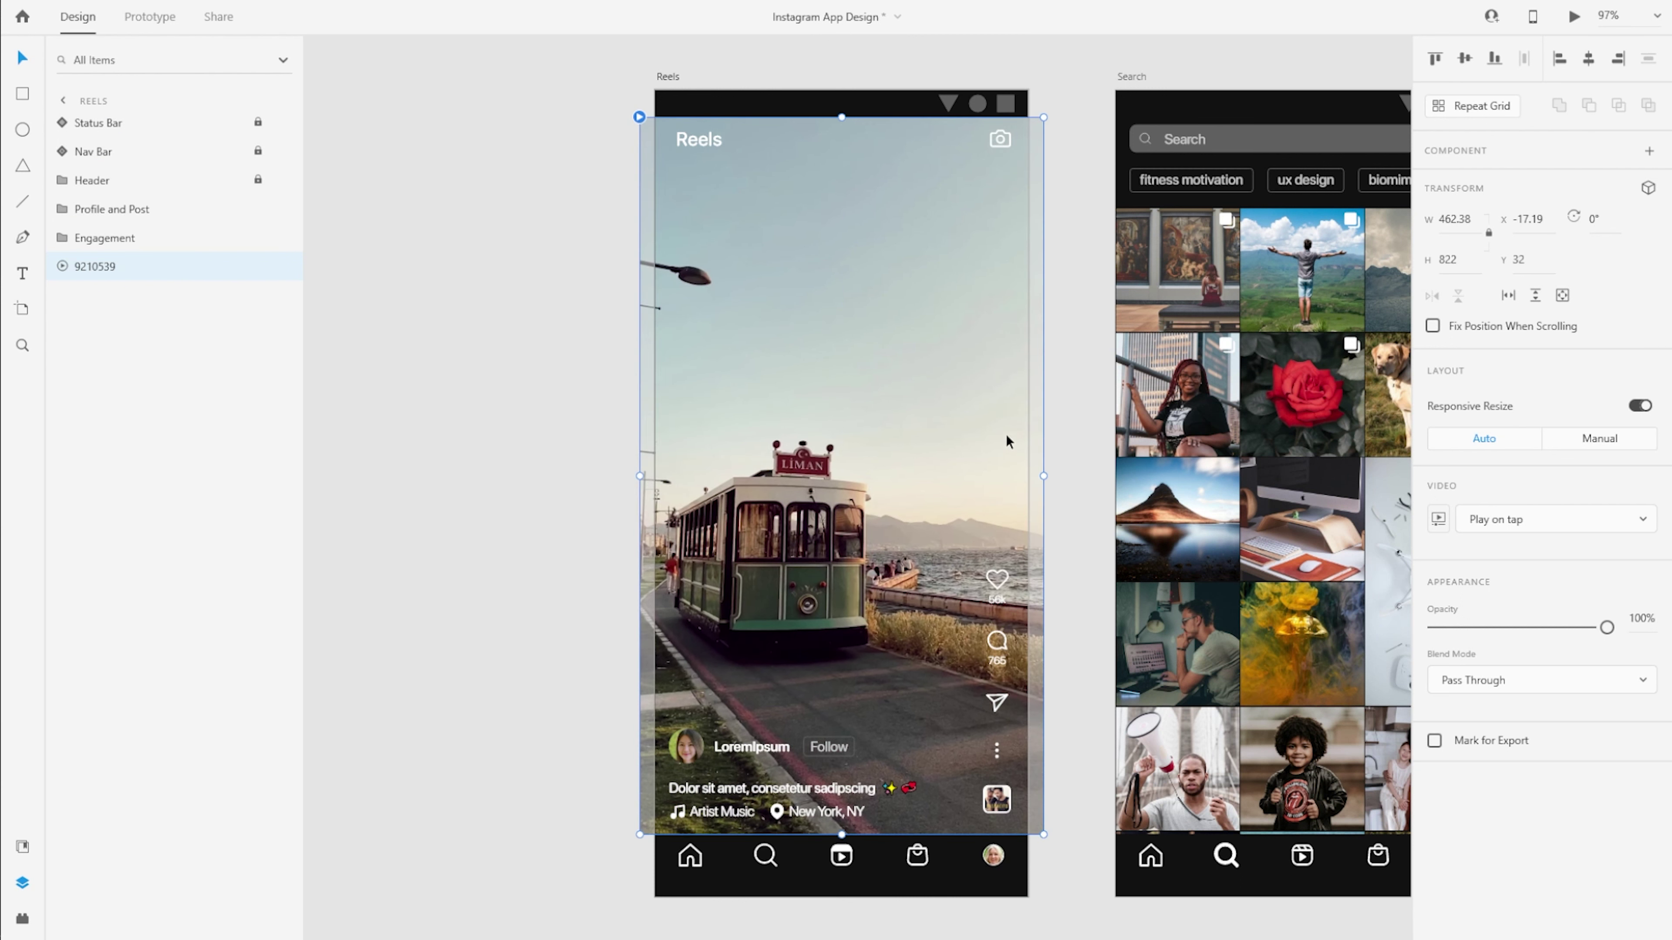
Draw a 428 × 822 rectangle at X 0, Y 32 over the tram video and name its layer Mask.
{"action": "key", "text": "r"}
{"action": "left_click_drag", "start_coordinate": [699, 203], "coordinate": [957, 578]}
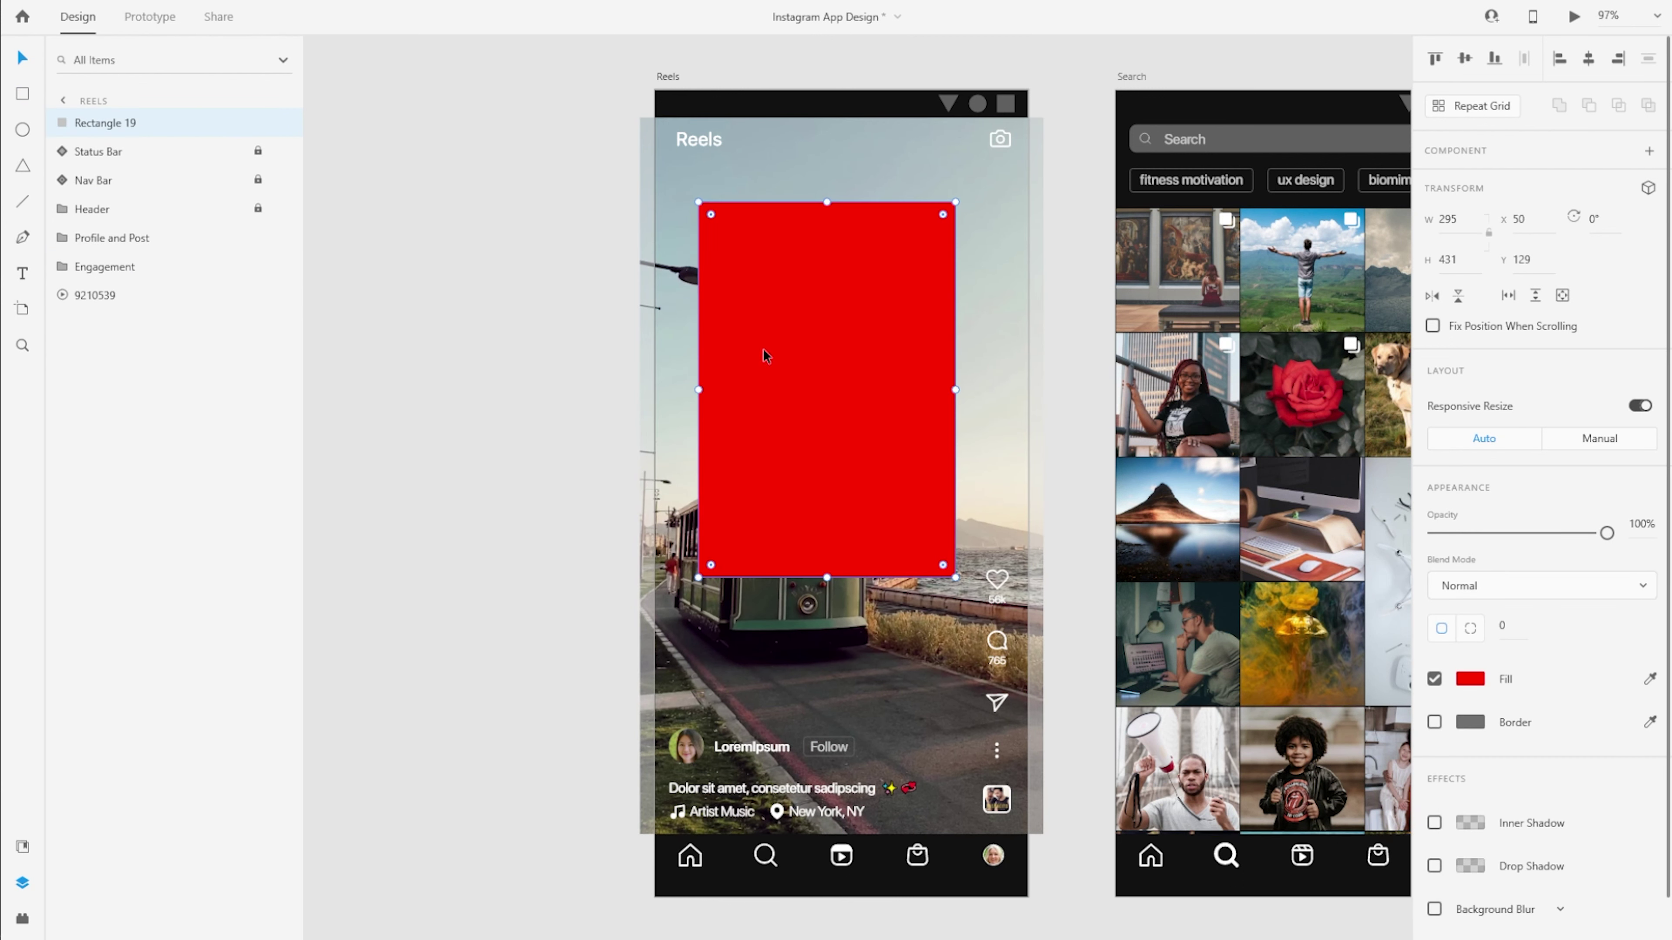
{"action": "key", "text": "Return"}
{"action": "left_click_drag", "start_coordinate": [902, 329], "coordinate": [858, 254]}
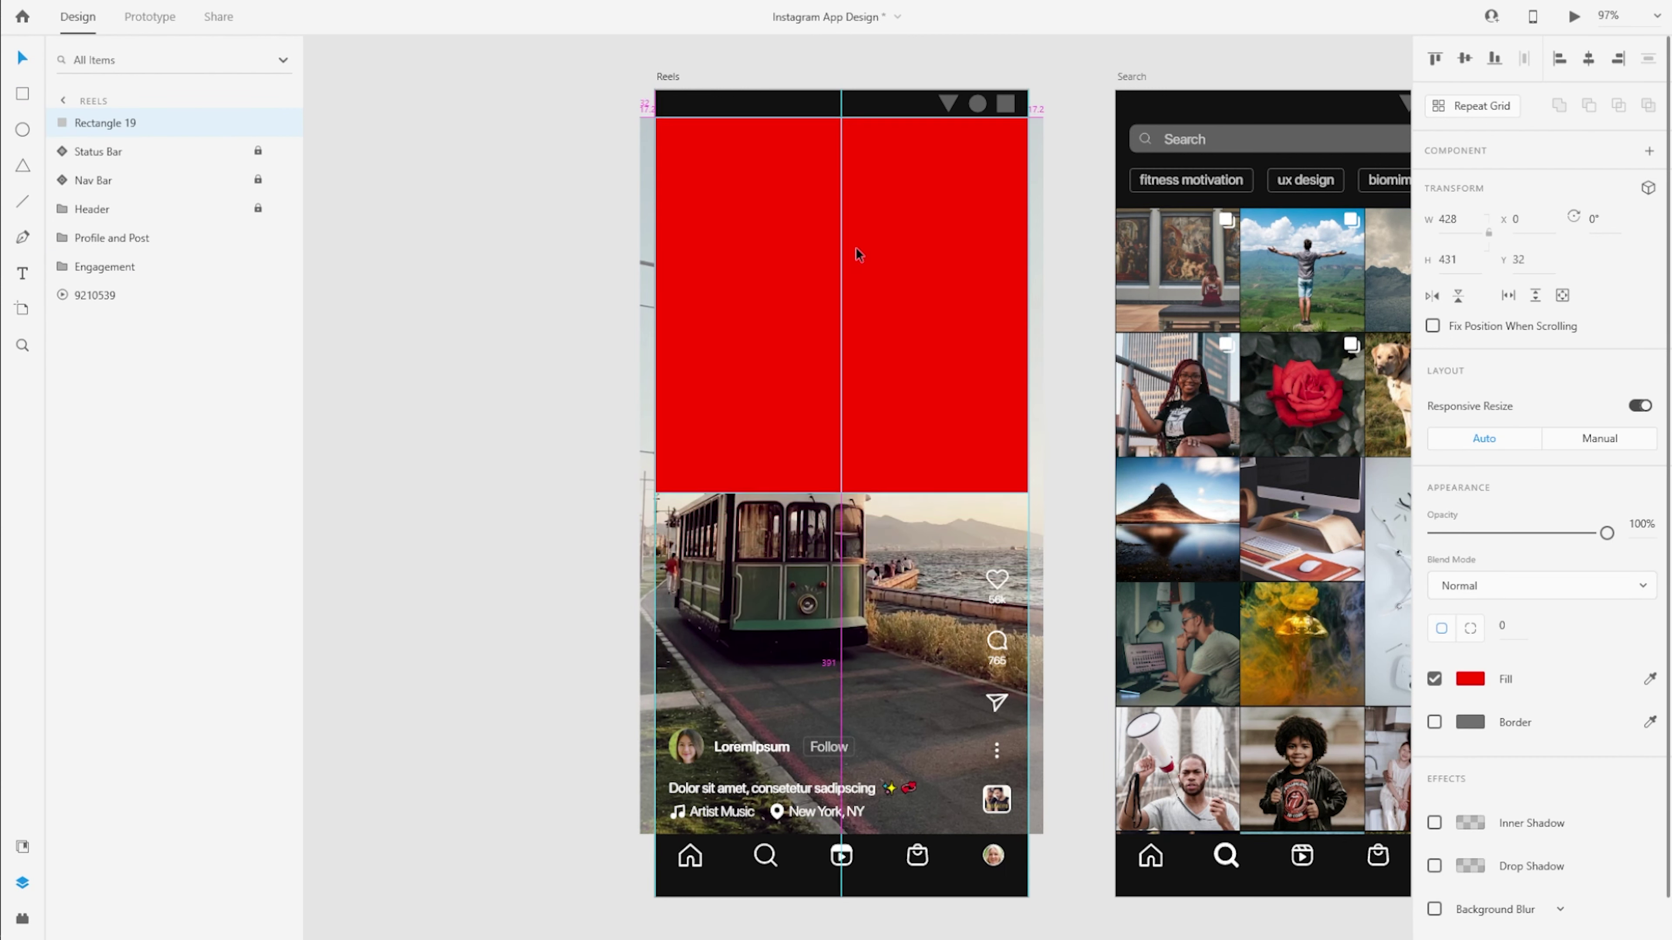
{"action": "left_click_drag", "start_coordinate": [878, 496], "coordinate": [878, 835]}
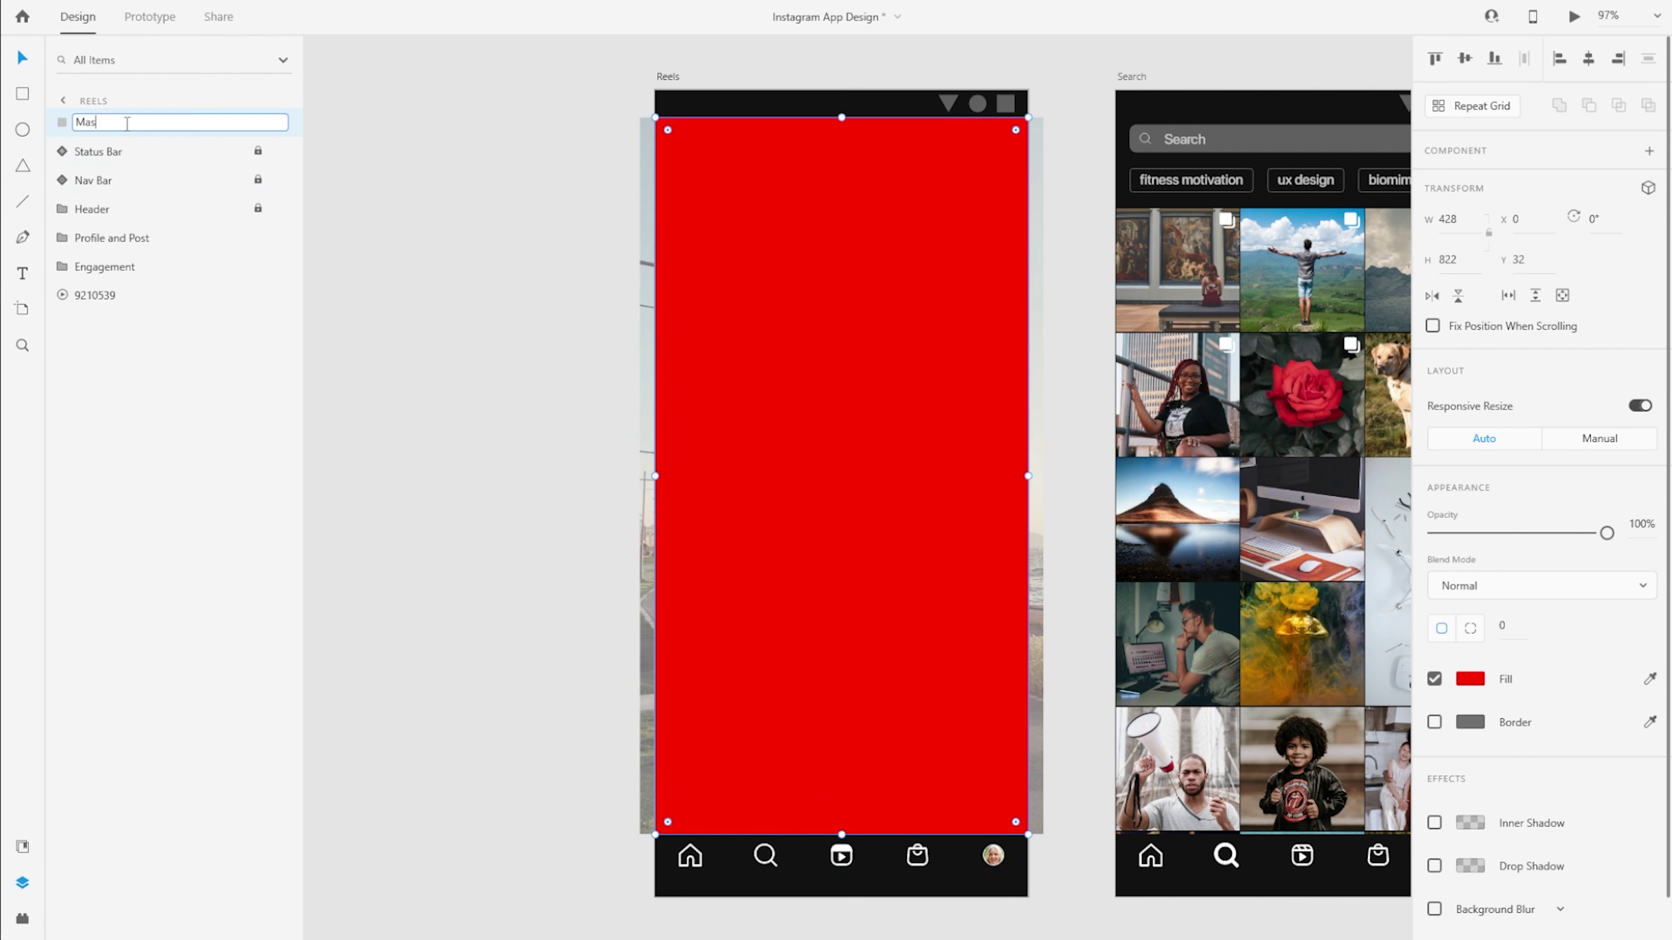
Move the Mask rectangle directly above the tram video, mask the video with it and name the group Video 1.
{"action": "left_click_drag", "start_coordinate": [148, 267], "coordinate": [149, 280]}
{"action": "left_click", "coordinate": [150, 295], "text": "shift"}
{"action": "key", "text": "ctrl+shift+m"}
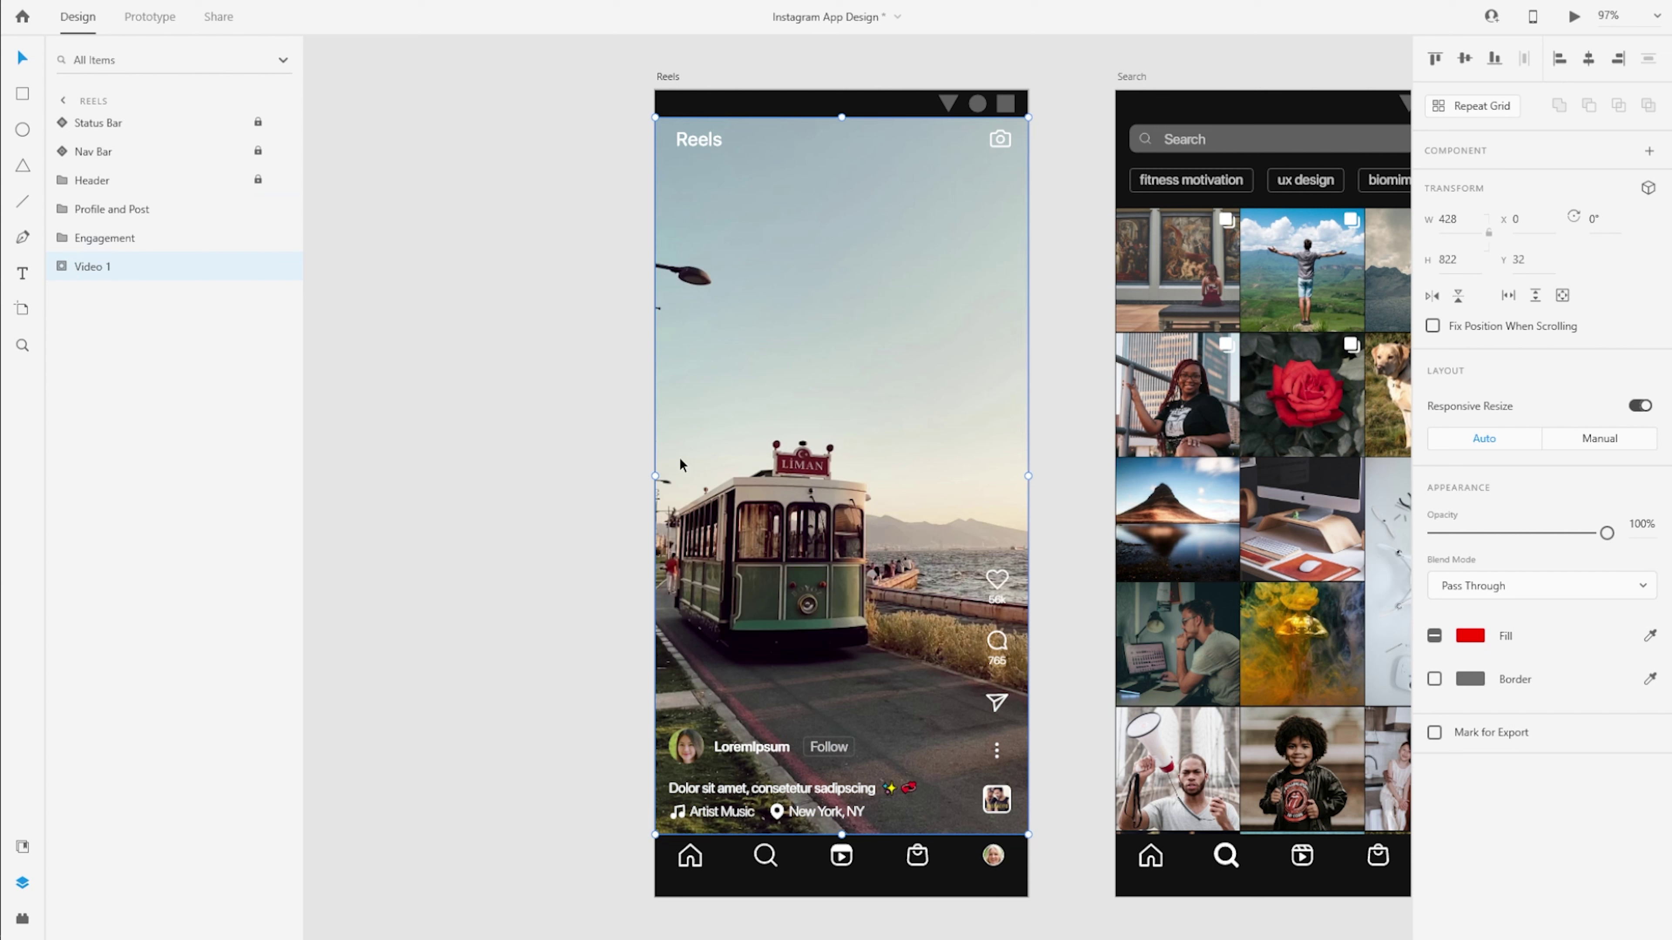
Set the tram video inside Video 1 to play automatically and mute its audio.
{"action": "left_click", "coordinate": [62, 267]}
{"action": "left_click", "coordinate": [135, 329]}
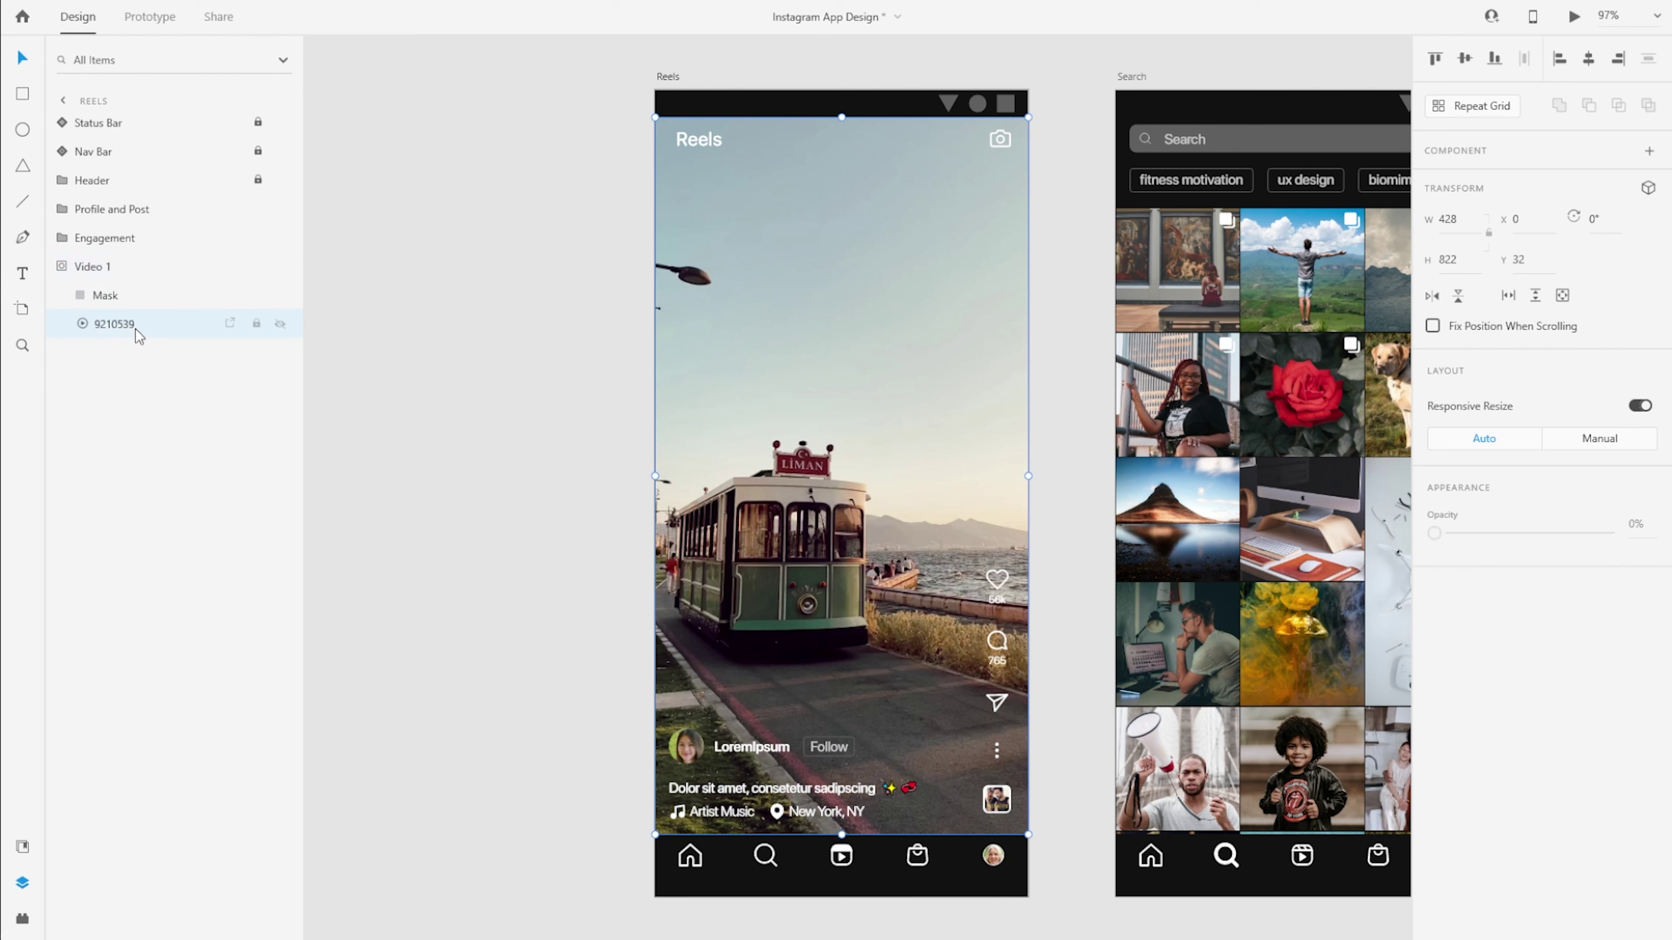
{"action": "left_click", "coordinate": [1530, 502]}
{"action": "left_click", "coordinate": [1522, 537]}
{"action": "left_click", "coordinate": [1438, 501]}
{"action": "left_click", "coordinate": [1205, 741]}
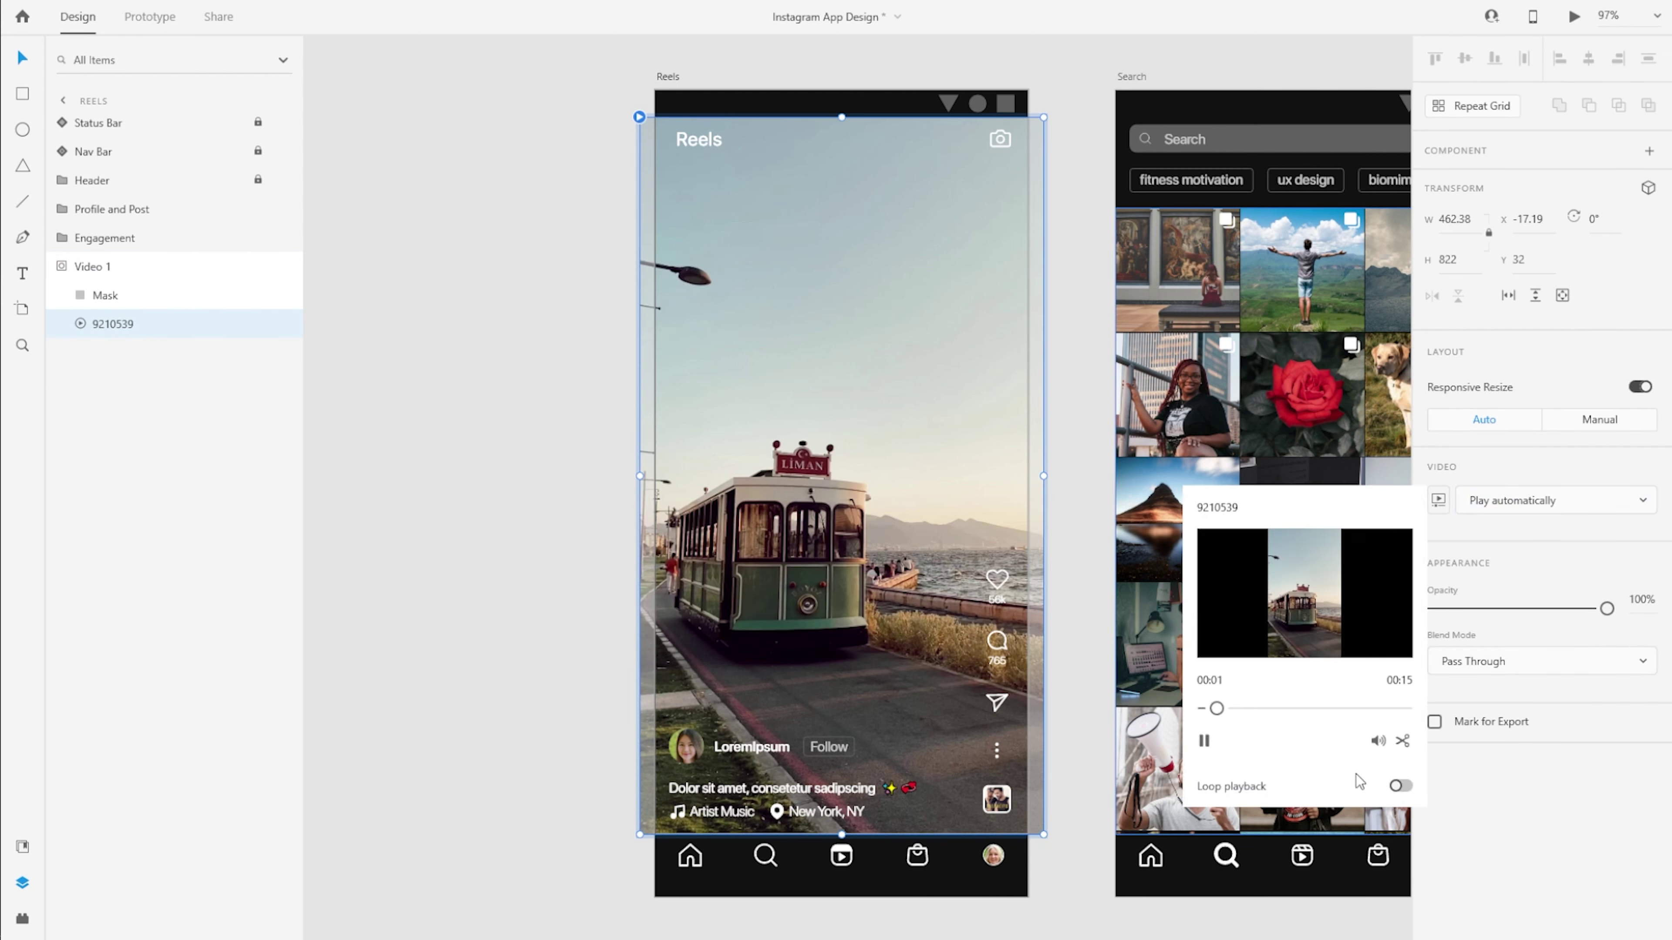
{"action": "left_click", "coordinate": [1377, 741]}
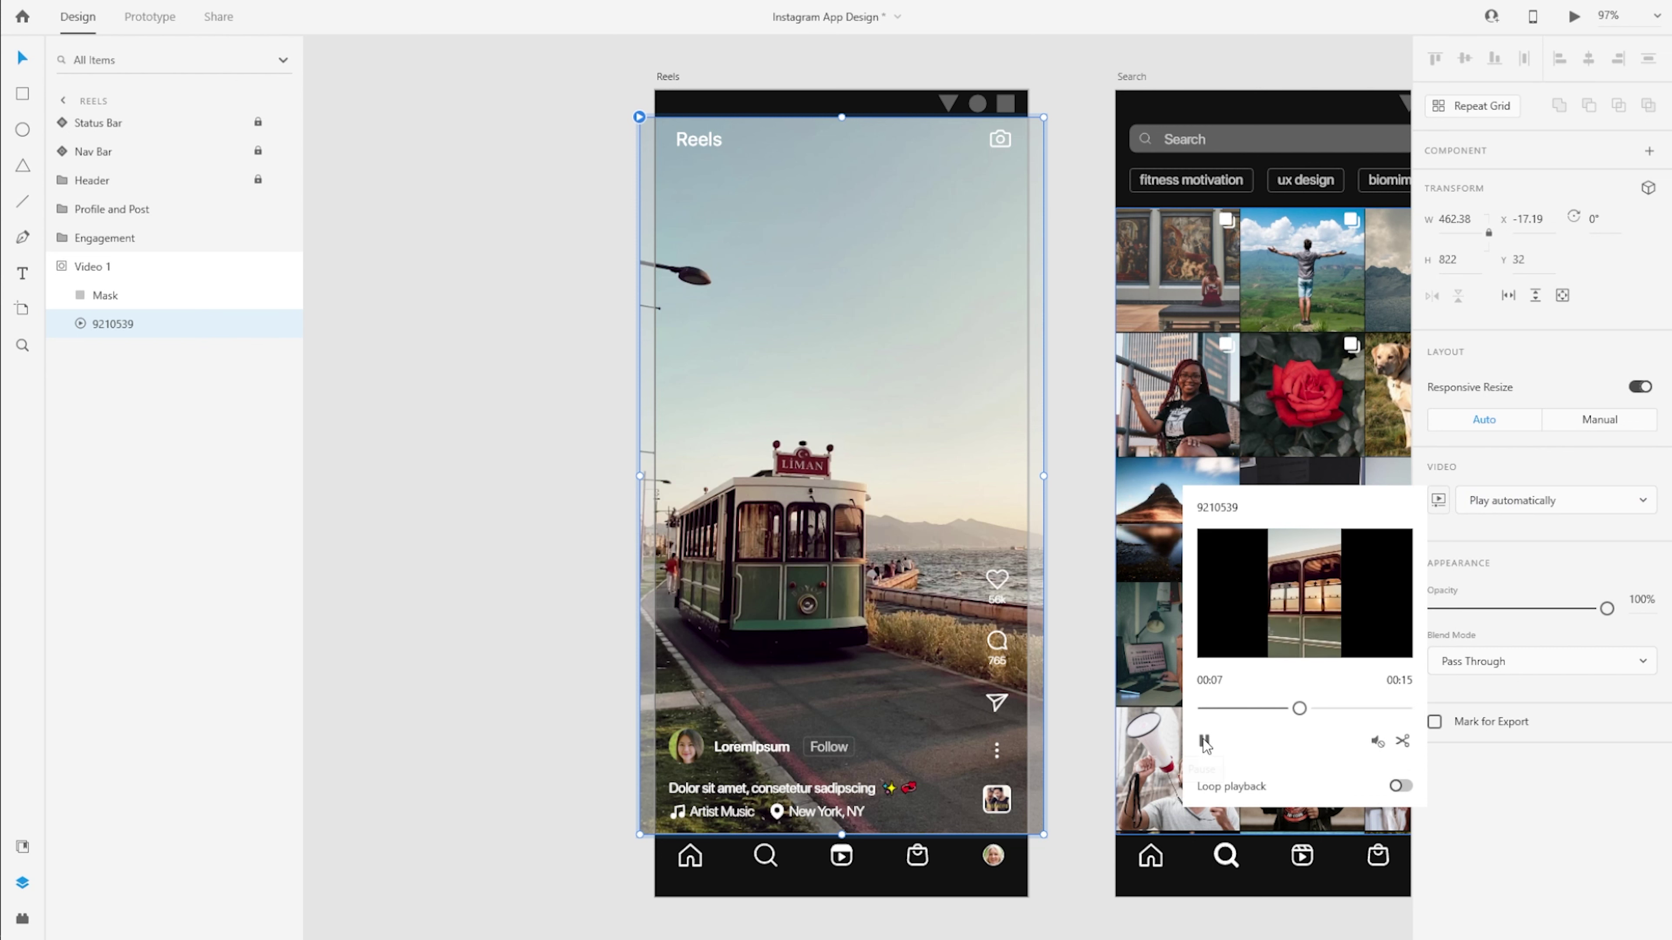
Trim the end of the tram video so that it lasts 7 seconds.
{"action": "left_click", "coordinate": [1402, 741]}
{"action": "left_click_drag", "start_coordinate": [1412, 708], "coordinate": [1306, 709]}
{"action": "left_click", "coordinate": [1380, 743]}
{"action": "left_click", "coordinate": [1522, 807]}
{"action": "left_click", "coordinate": [62, 267]}
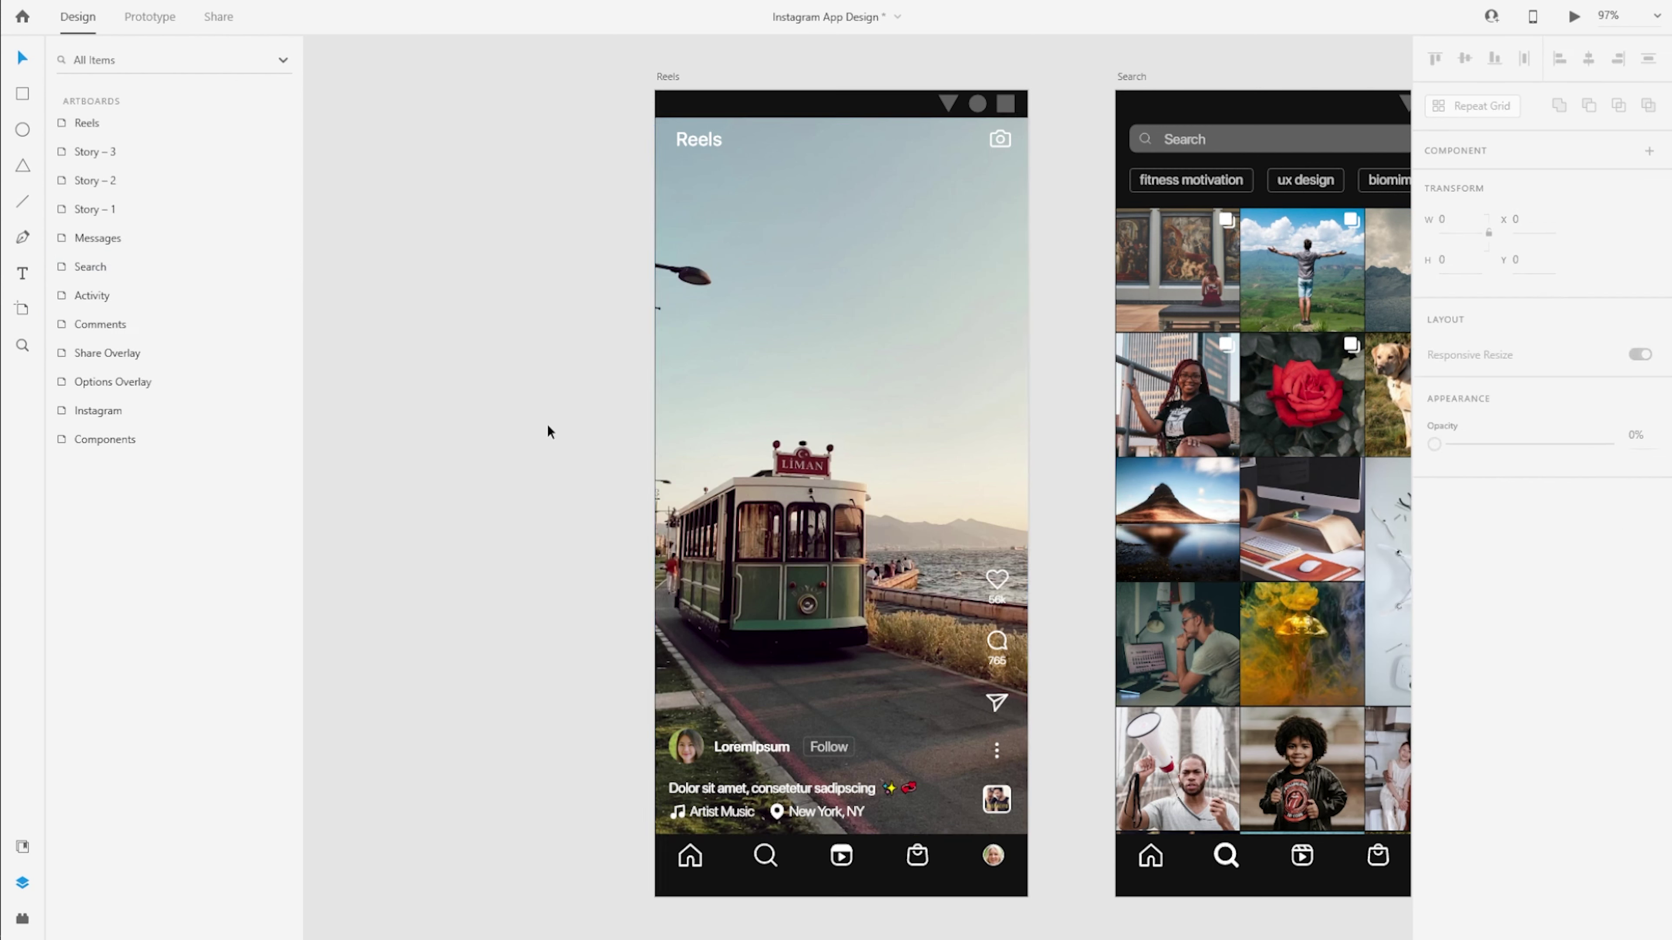
Duplicate the Reels artboard twice and name the three artboards Reels – 1, Reels – 2 and Reels – 3.
{"action": "left_click", "coordinate": [529, 609]}
{"action": "scroll", "coordinate": [529, 609], "scroll_direction": "down", "scroll_amount": 5}
{"action": "mouse_move", "coordinate": [749, 416]}
{"action": "left_mouse_down"}
{"action": "mouse_move", "coordinate": [1071, 416]}
{"action": "mouse_move", "coordinate": [755, 416]}
{"action": "left_mouse_up"}
{"action": "left_click", "coordinate": [587, 415]}
{"action": "key", "text": "ctrl+d"}
{"action": "double_click", "coordinate": [755, 416]}
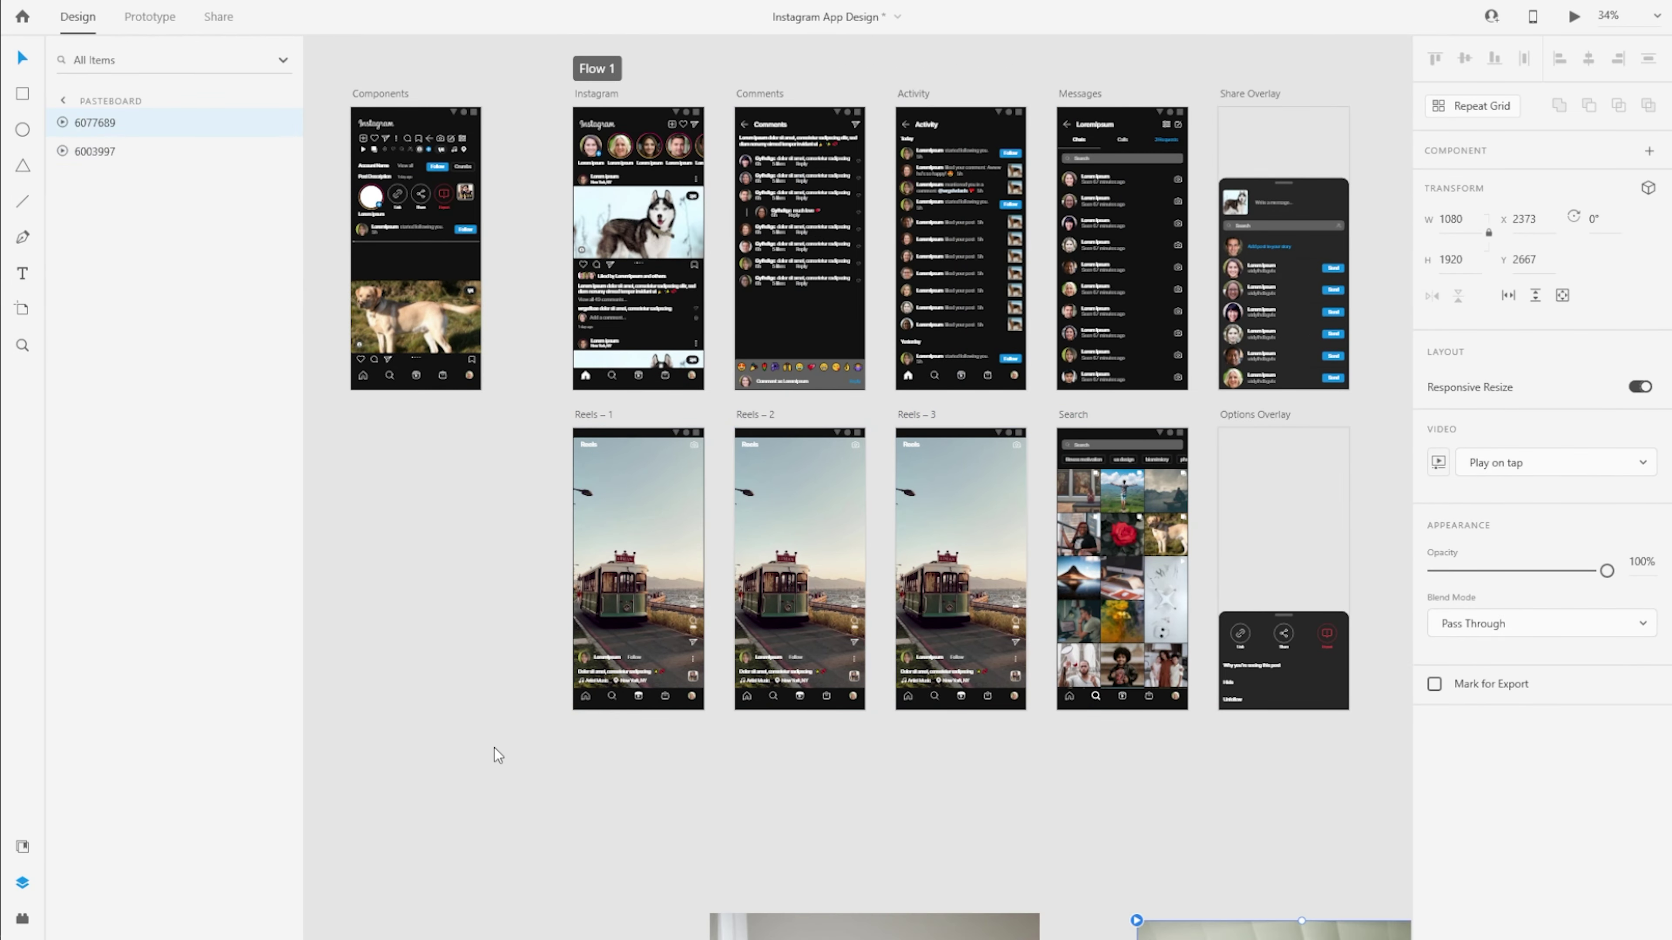
Replace the tram video with 6003997 on Reels – 2 and 6077689 on Reels – 3, each masked by its artboard's Mask rectangle.
{"action": "scroll", "coordinate": [492, 751], "scroll_direction": "down", "scroll_amount": 10}
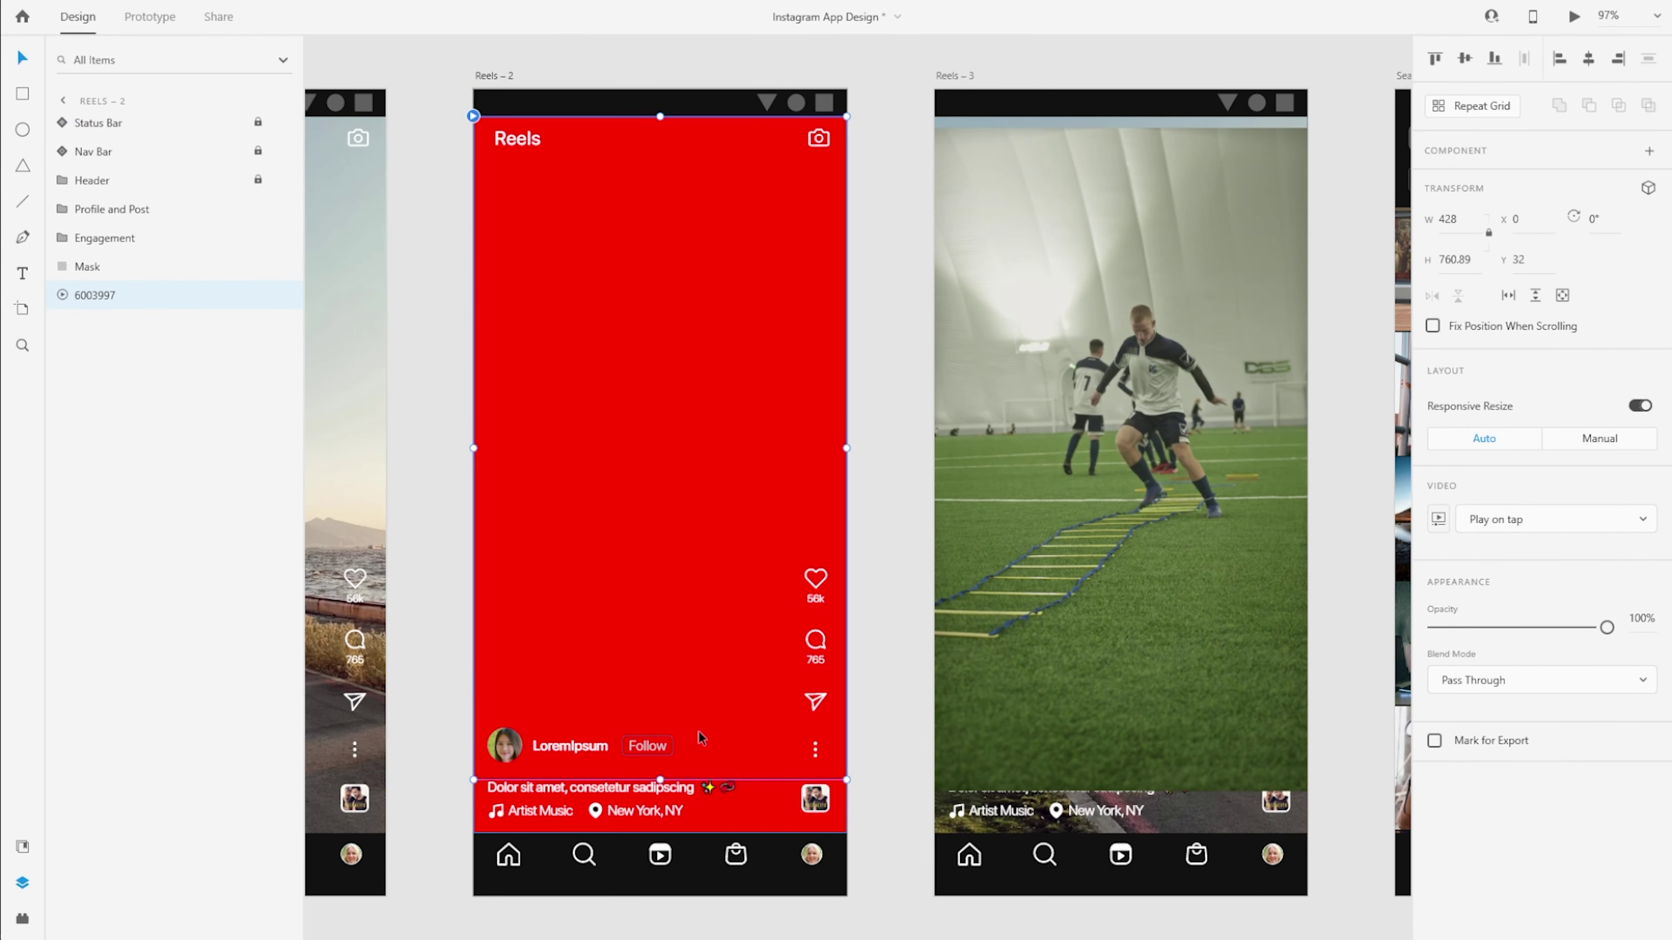
{"action": "key", "text": "ctrl+shift+m"}
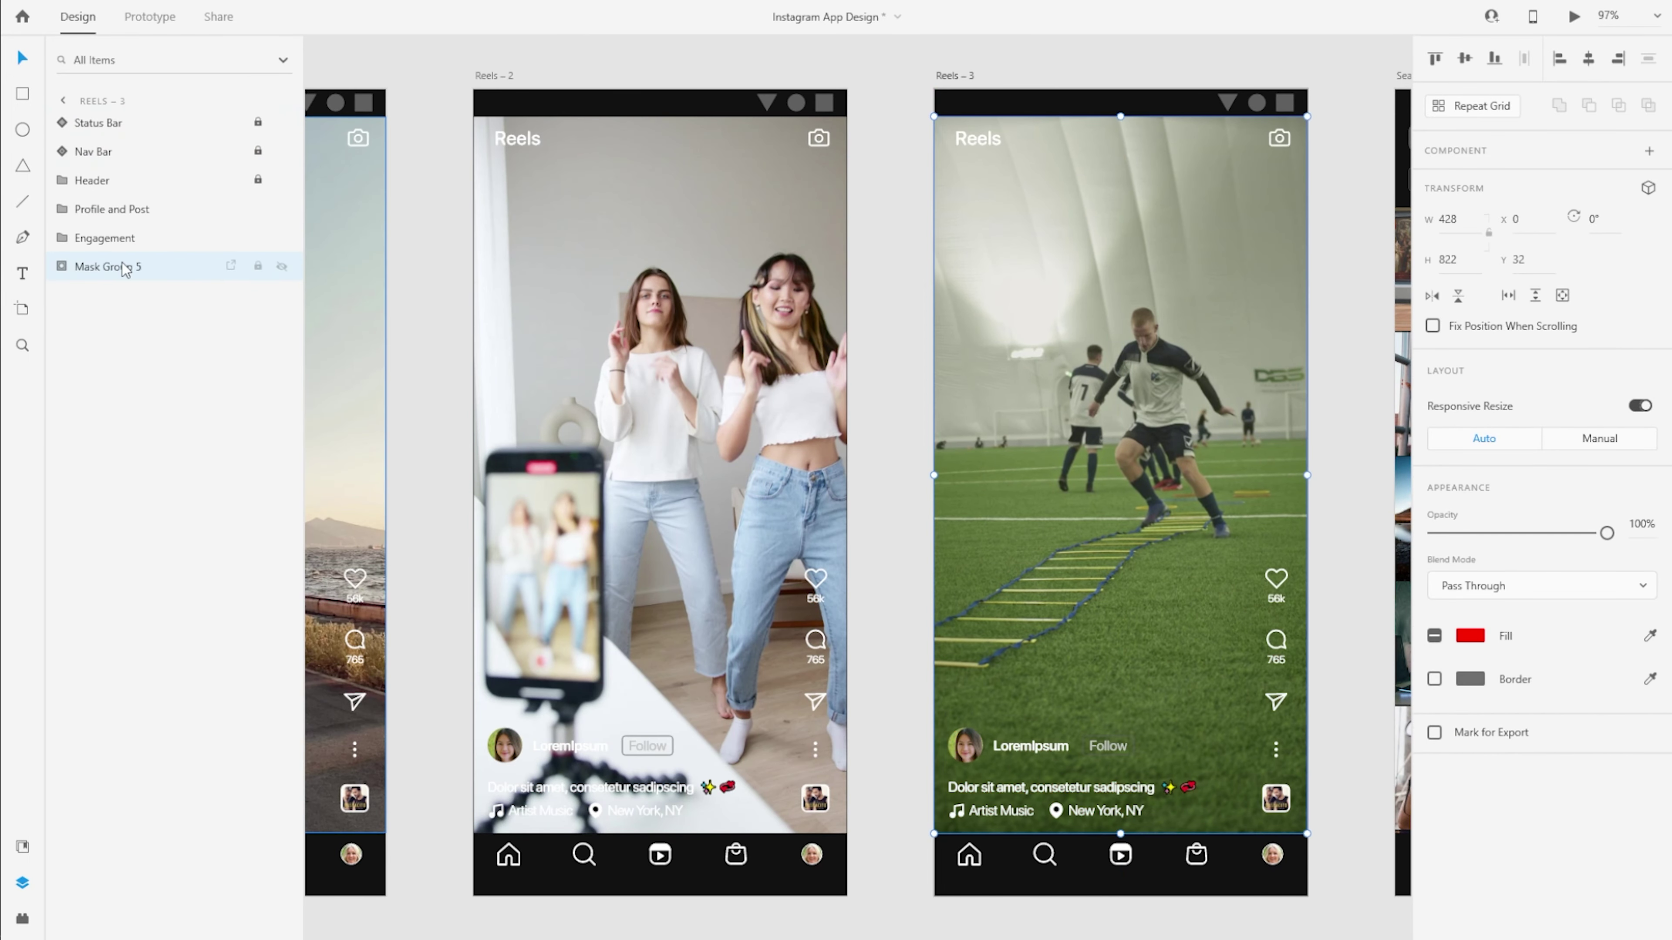
{"action": "left_click", "coordinate": [899, 325]}
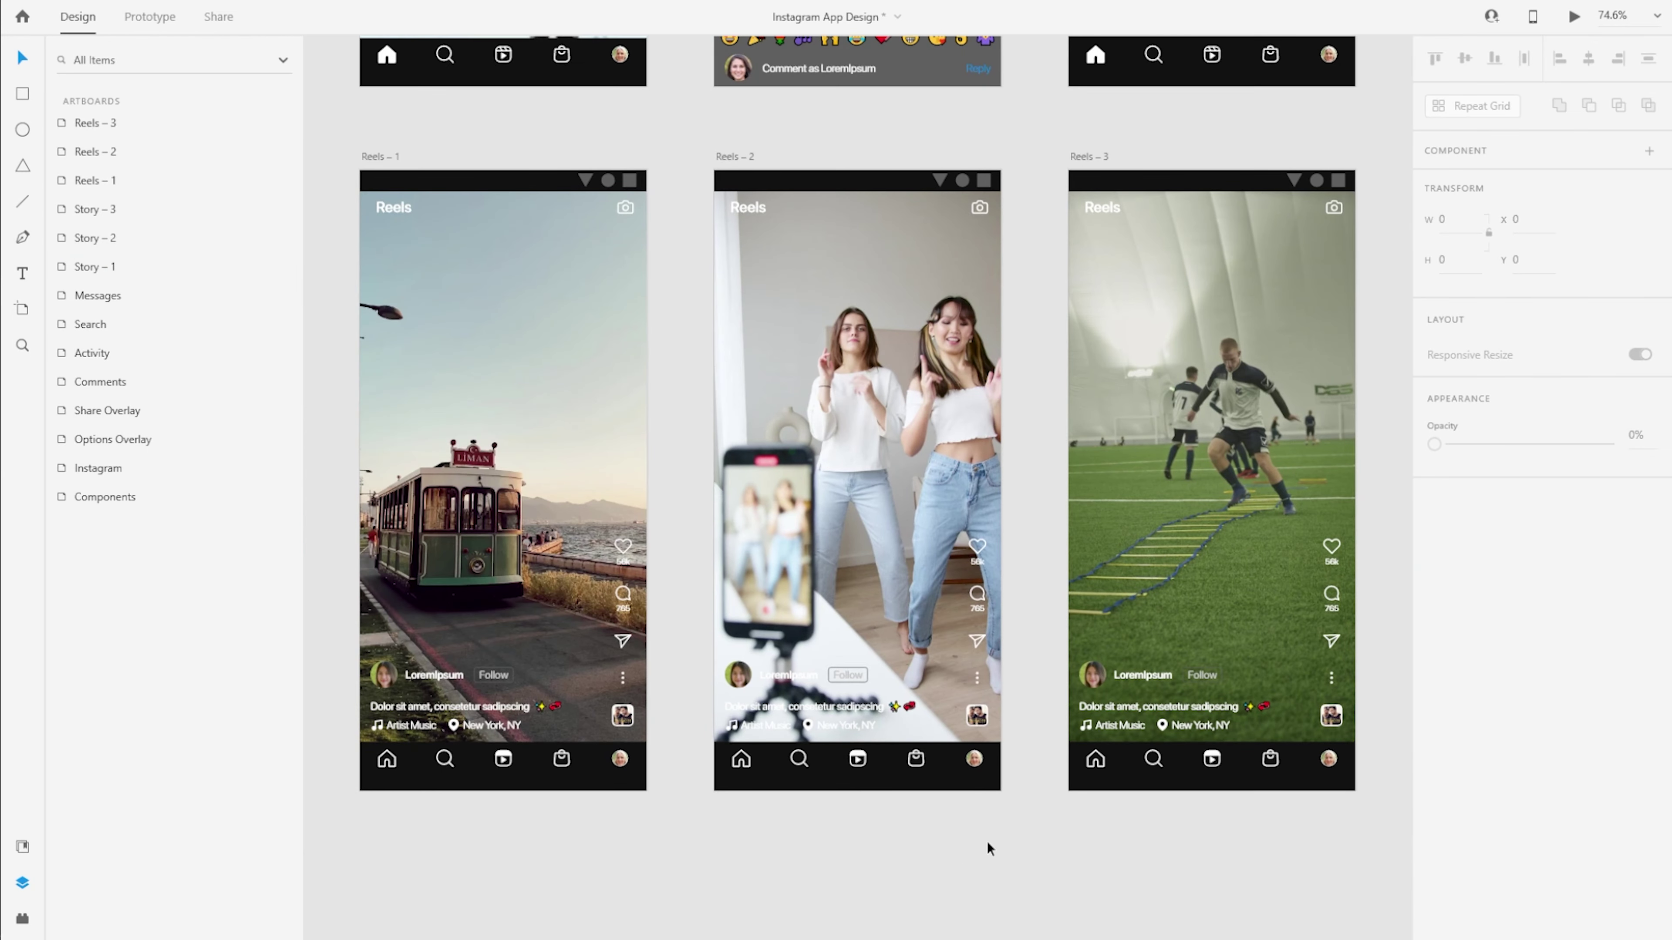
Fill the profile pictures and music thumbnails on Reels – 2 and Reels – 3 with random ThisPersonDoesNotExist photos using UI Faces.
{"action": "left_click", "coordinate": [976, 714]}
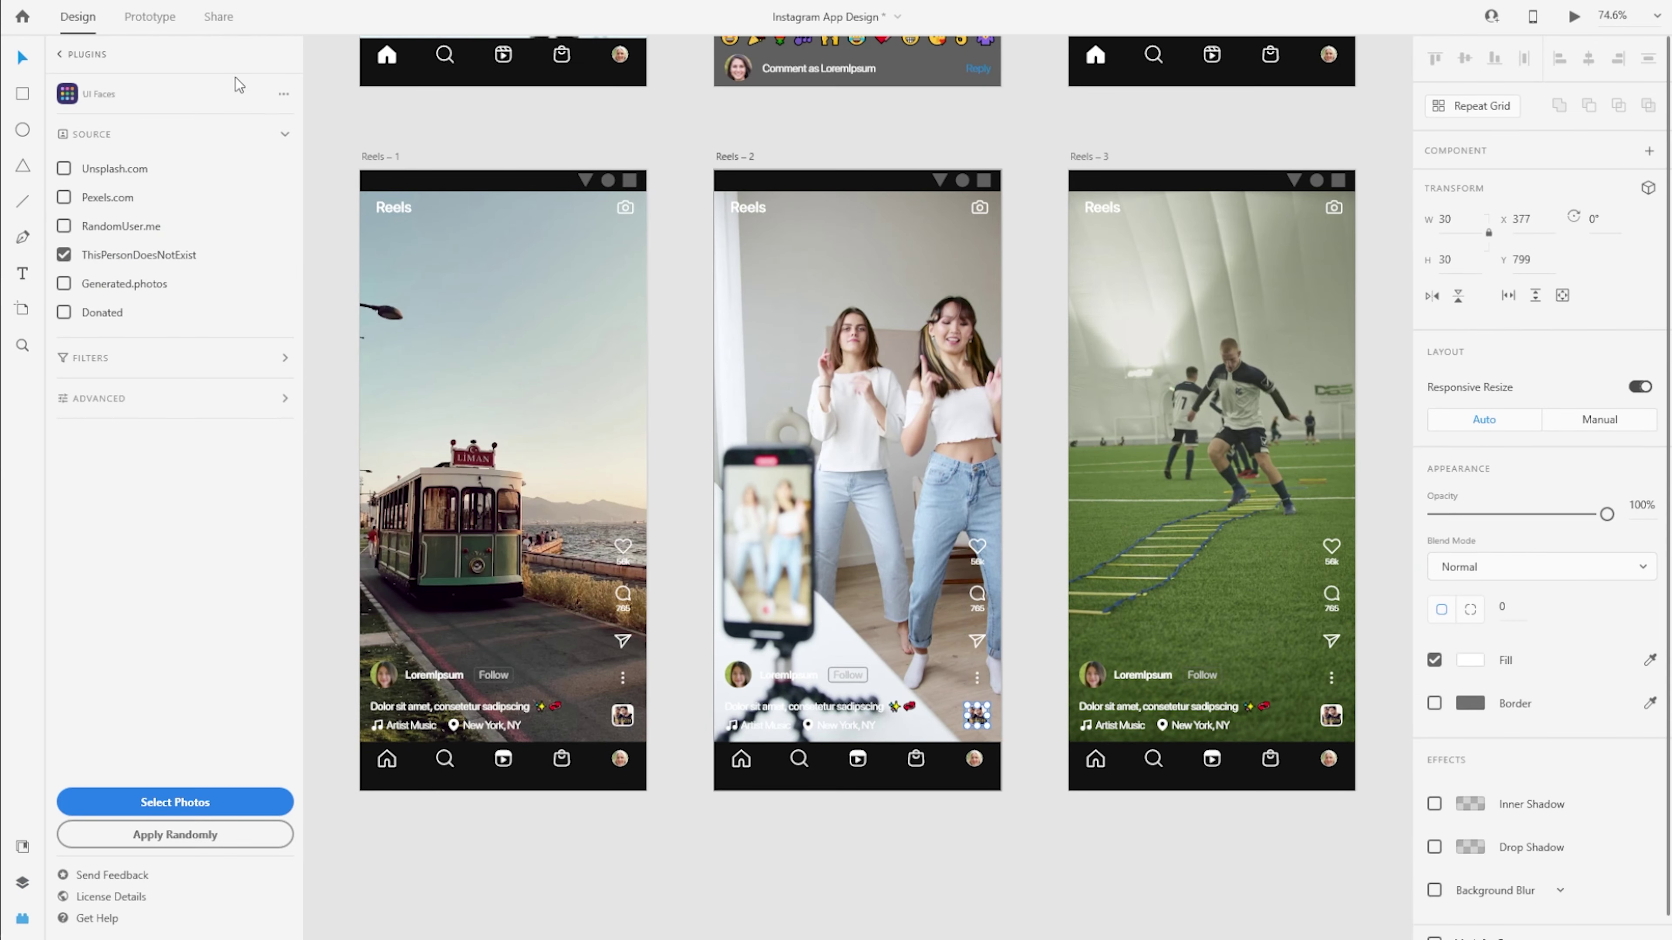
{"action": "left_click", "coordinate": [178, 835]}
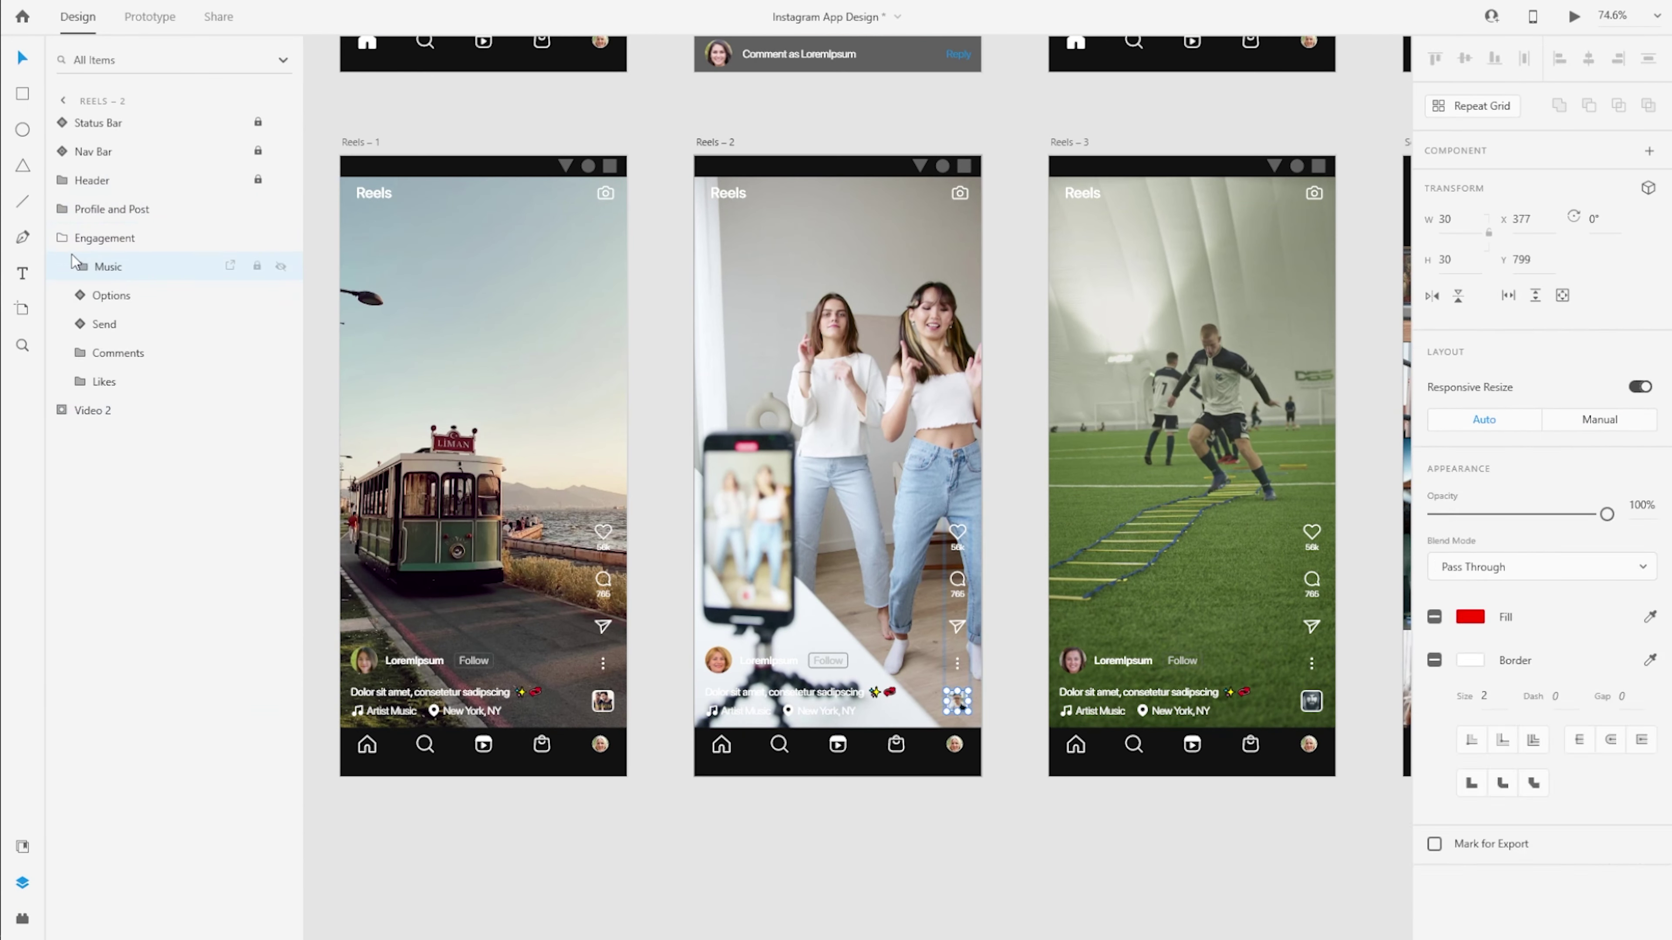
{"action": "left_click", "coordinate": [654, 276]}
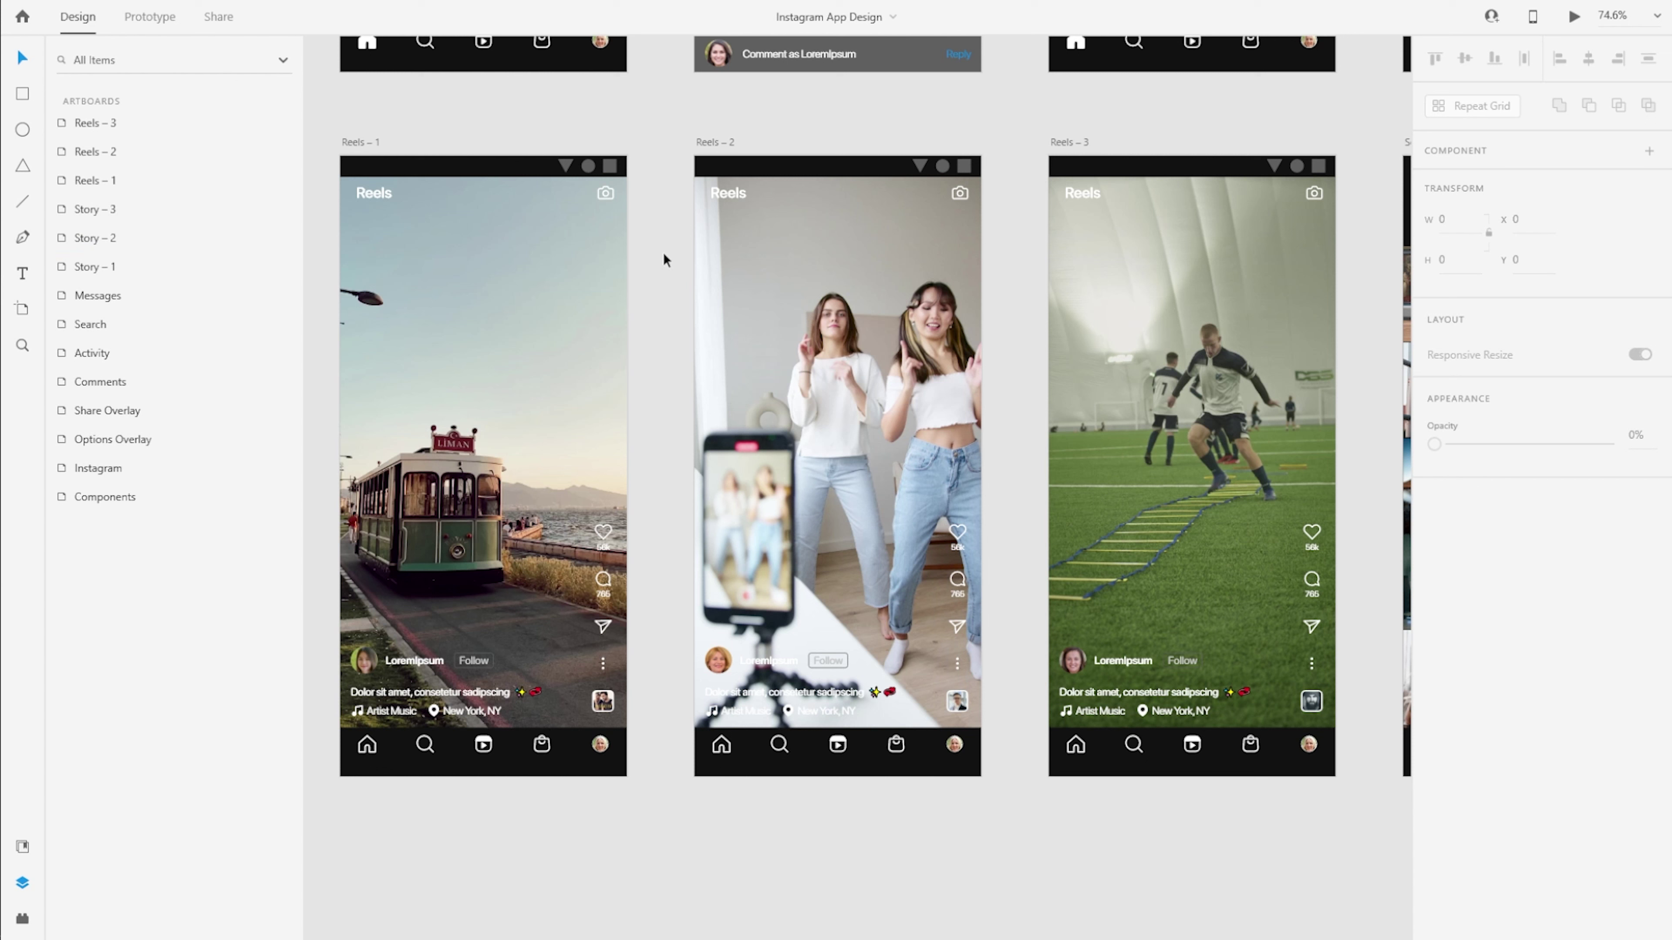
Give the Reels – 1 video an End of Playback interaction with a Transition to Reels – 2.
{"action": "left_click", "coordinate": [557, 249]}
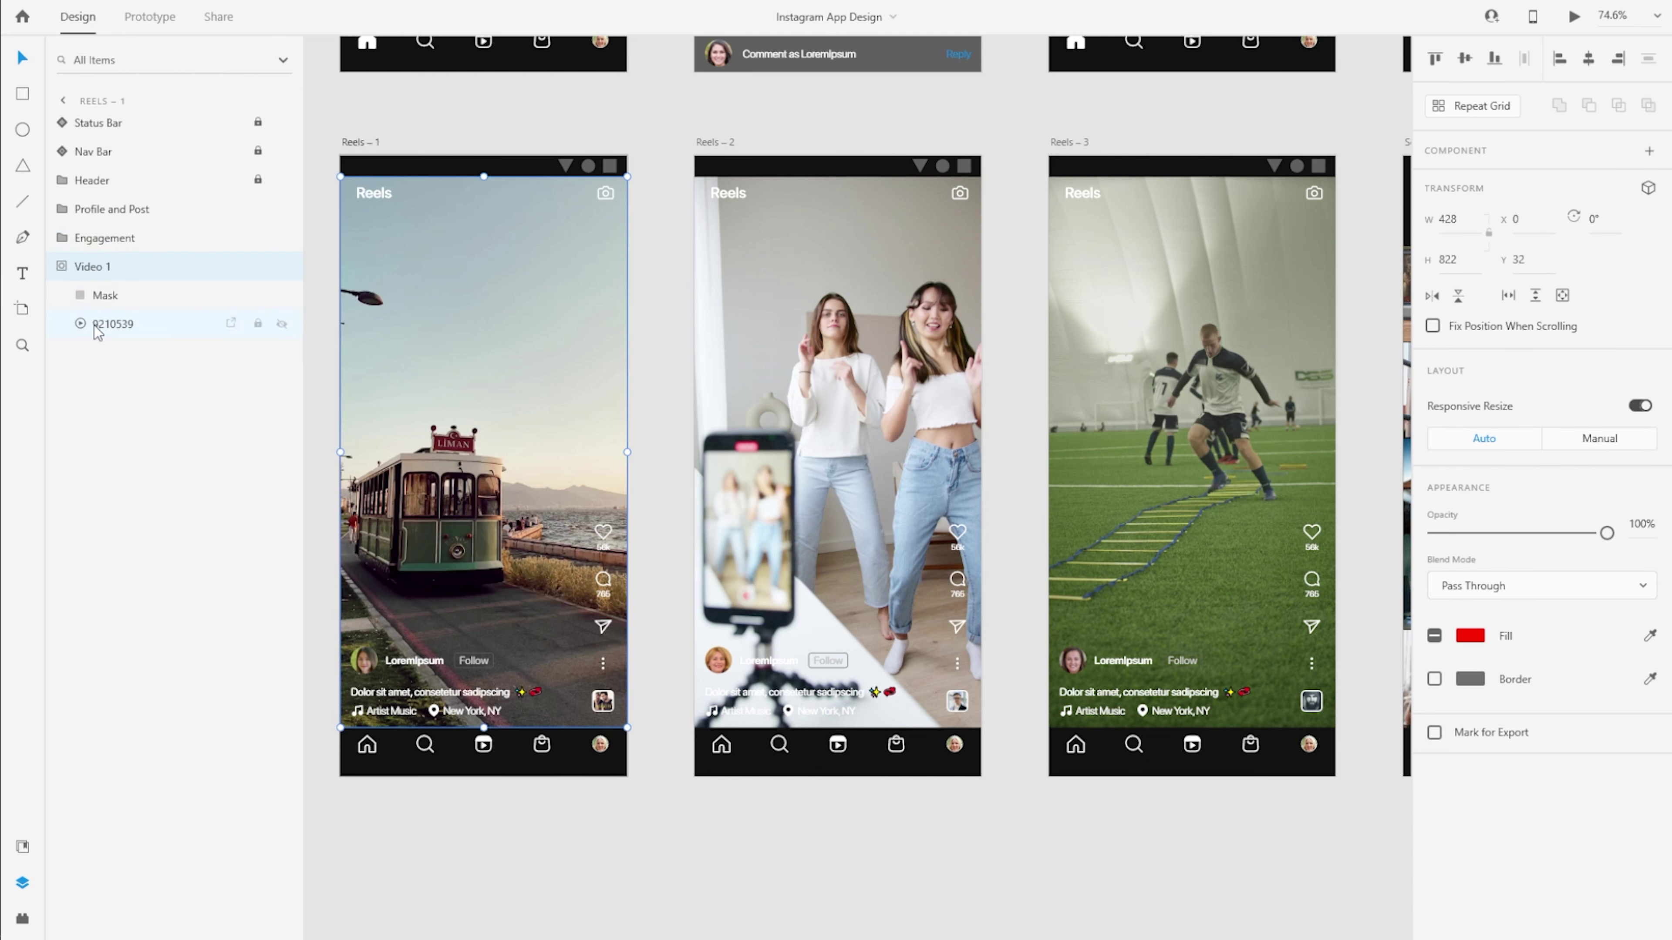
{"action": "left_click", "coordinate": [99, 323]}
{"action": "left_click", "coordinate": [150, 17]}
{"action": "left_click", "coordinate": [1484, 121]}
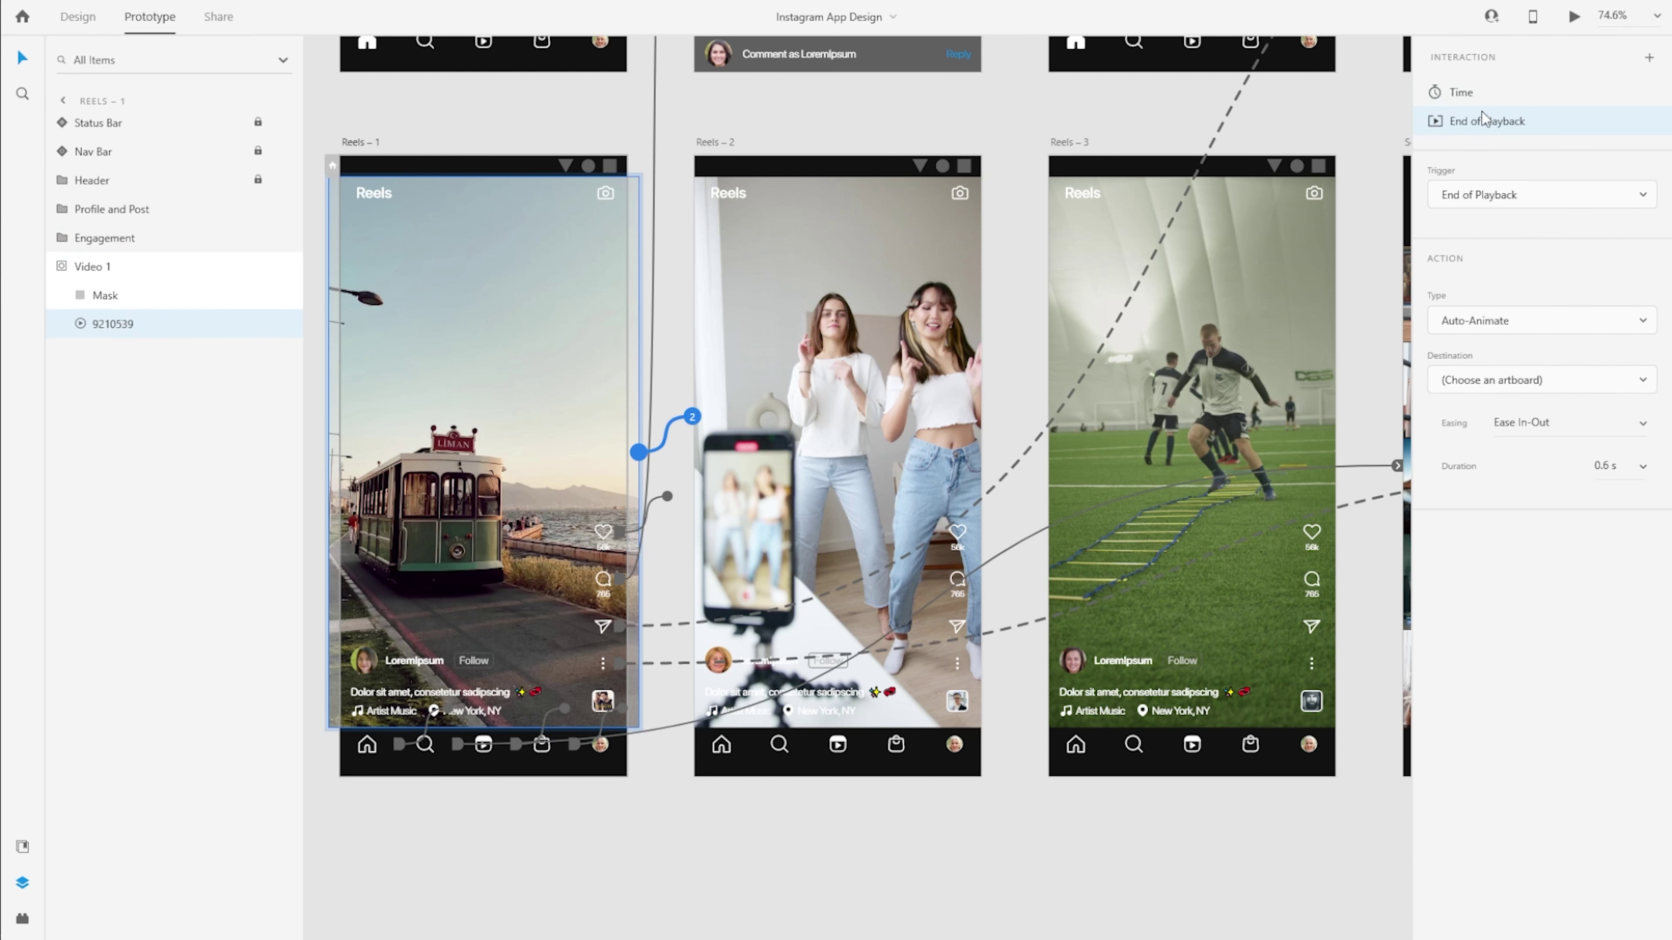
{"action": "left_click", "coordinate": [1559, 323]}
{"action": "left_click", "coordinate": [1533, 253]}
{"action": "left_click", "coordinate": [1567, 394]}
{"action": "scroll", "coordinate": [1503, 510], "scroll_direction": "down", "scroll_amount": 2}
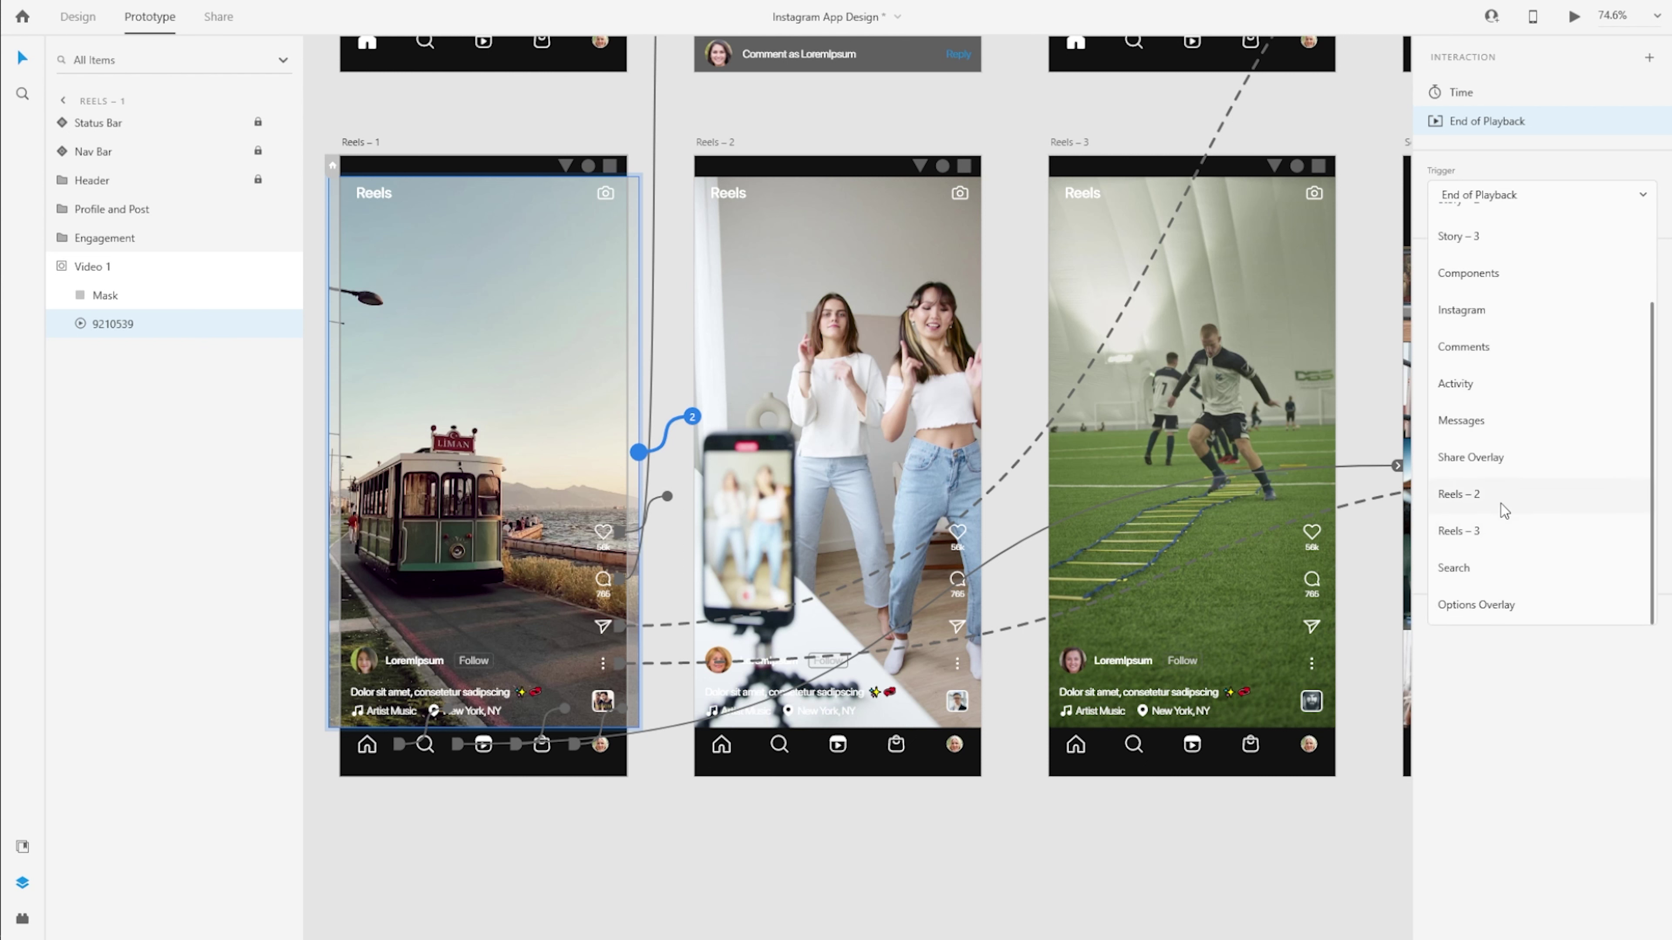
{"action": "left_click", "coordinate": [1503, 508]}
Set the Reels – 1 video's transition animation to Slide Down with a duration of 0.6 s.
{"action": "left_click", "coordinate": [1625, 396]}
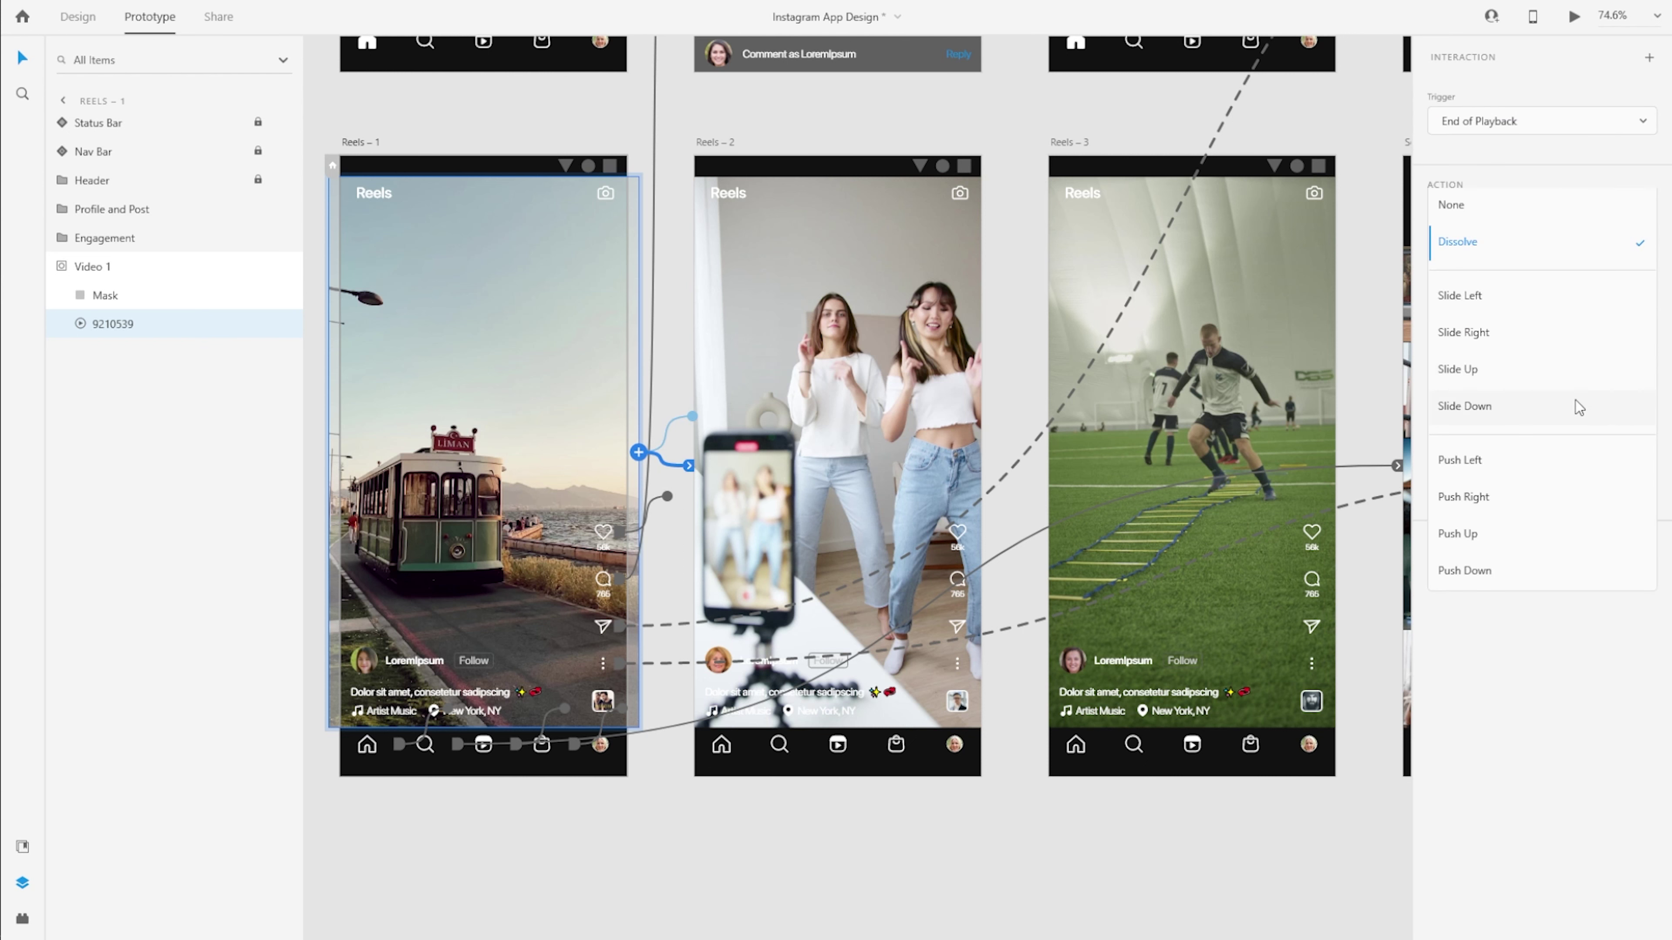
{"action": "left_click", "coordinate": [1579, 407]}
{"action": "left_click", "coordinate": [1642, 476]}
{"action": "left_click", "coordinate": [1623, 478]}
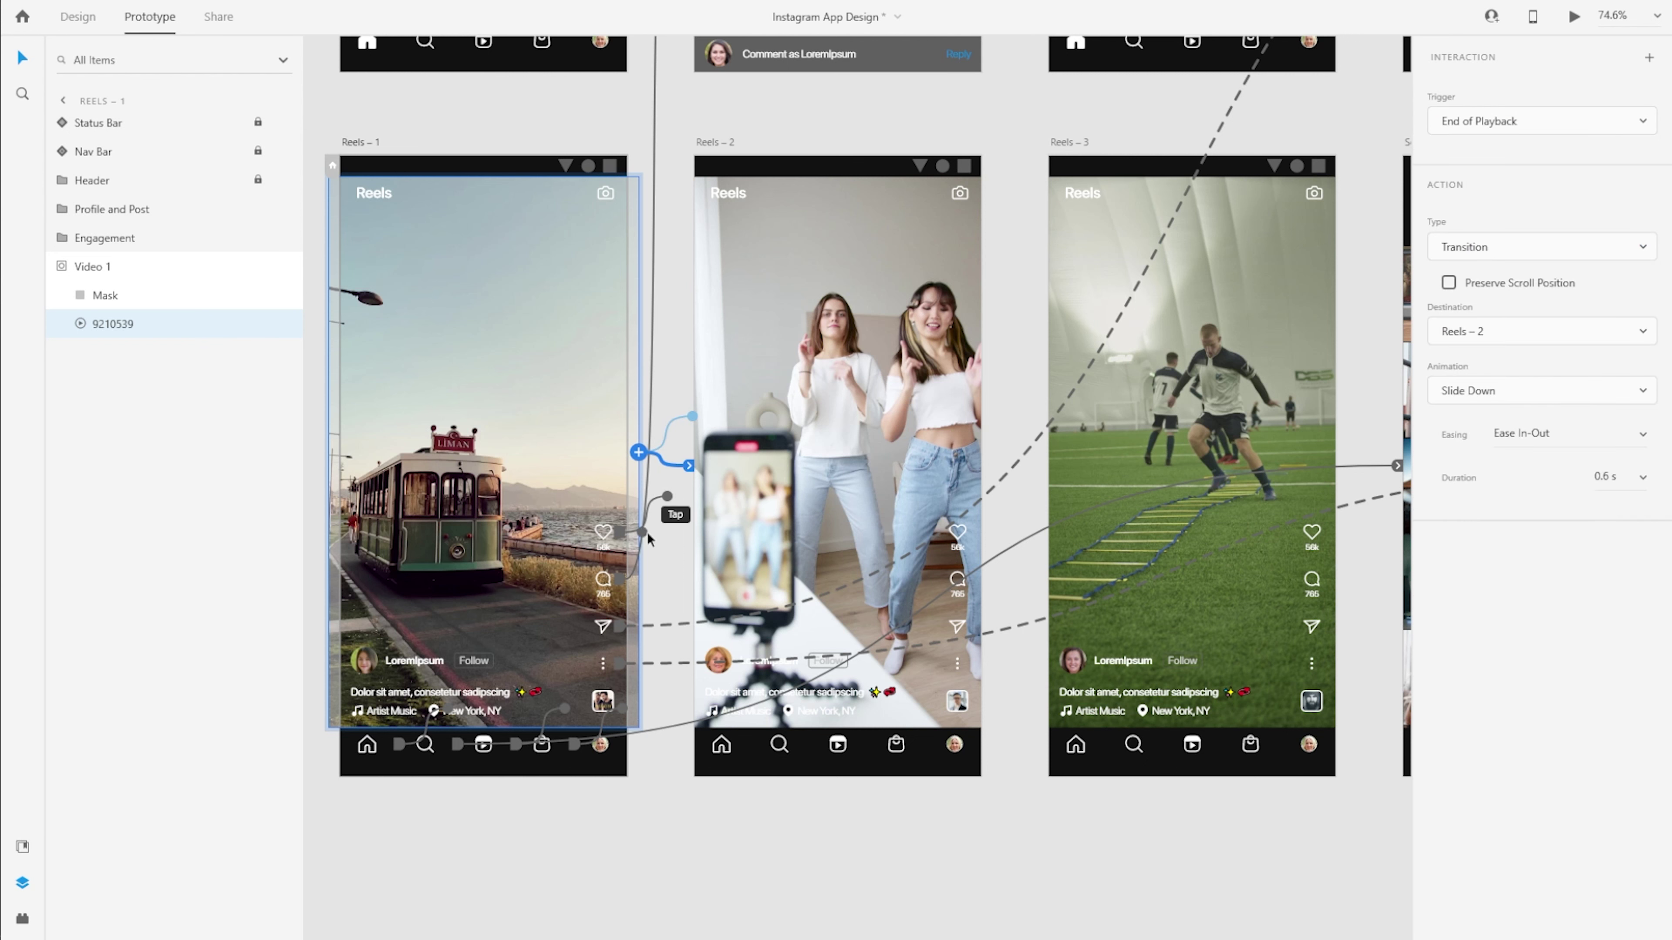
Add an End of Playback interaction to the Reels – 2 video that leads to Reels – 3.
{"action": "left_click", "coordinate": [823, 339]}
{"action": "left_click", "coordinate": [823, 340]}
{"action": "left_click", "coordinate": [1648, 57]}
{"action": "left_click", "coordinate": [1522, 405]}
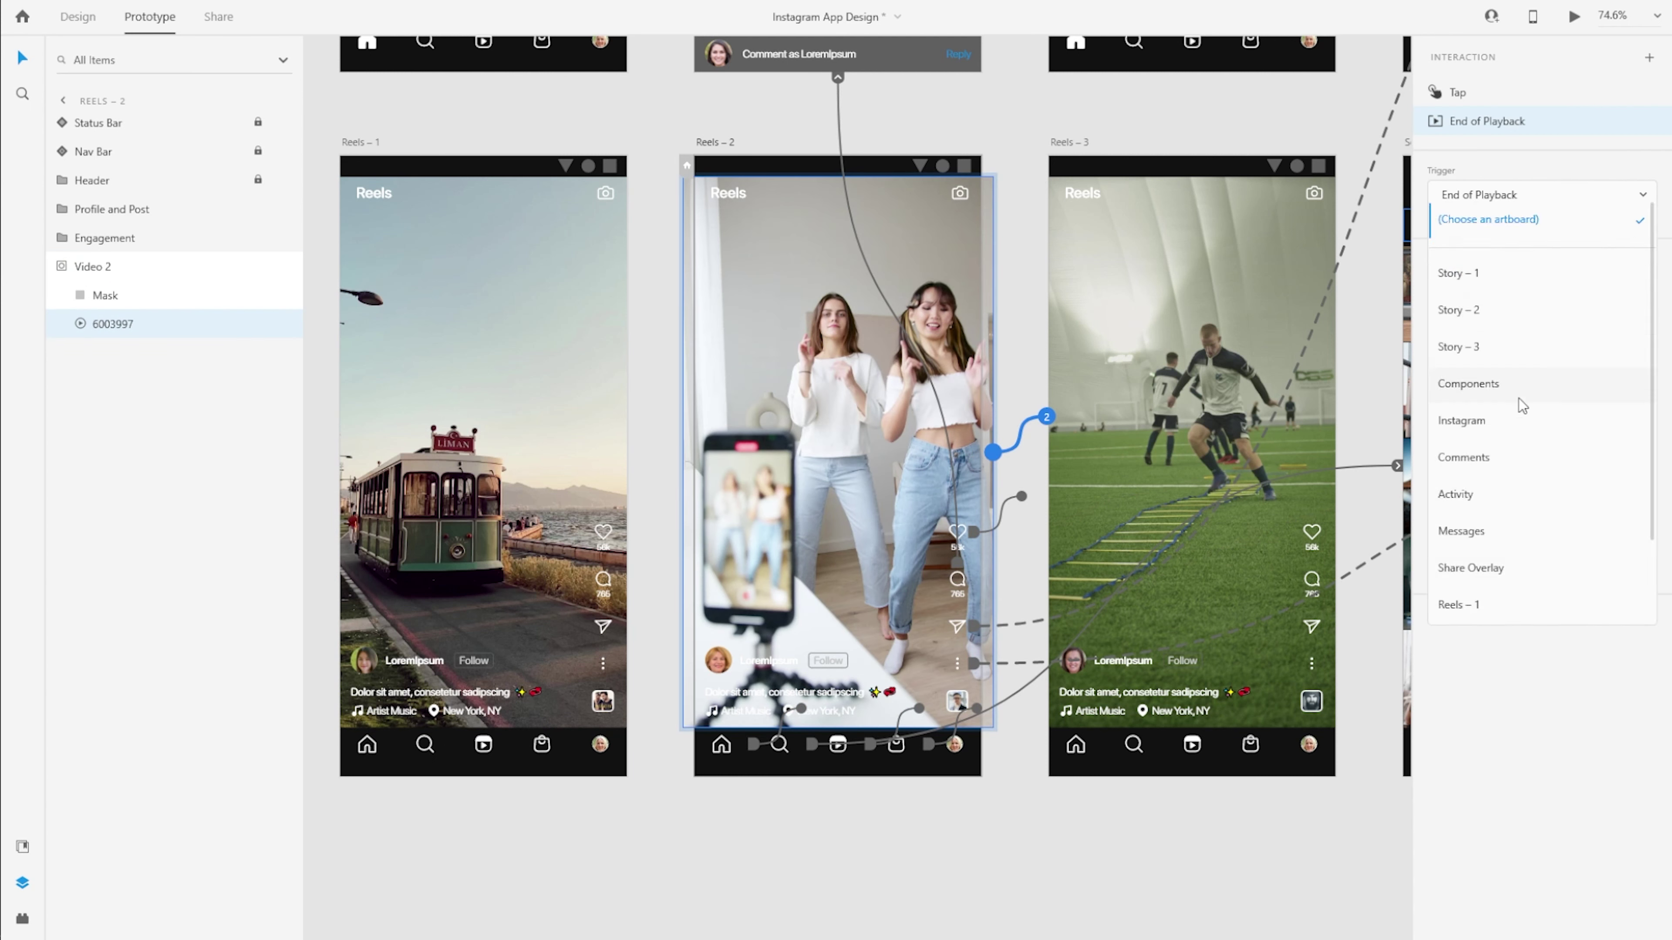
{"action": "scroll", "coordinate": [1522, 405], "scroll_direction": "down", "scroll_amount": 2}
{"action": "left_click", "coordinate": [1508, 567]}
Check the playback length and sound settings of the Reels – 1 video in the design view.
{"action": "left_click", "coordinate": [63, 268]}
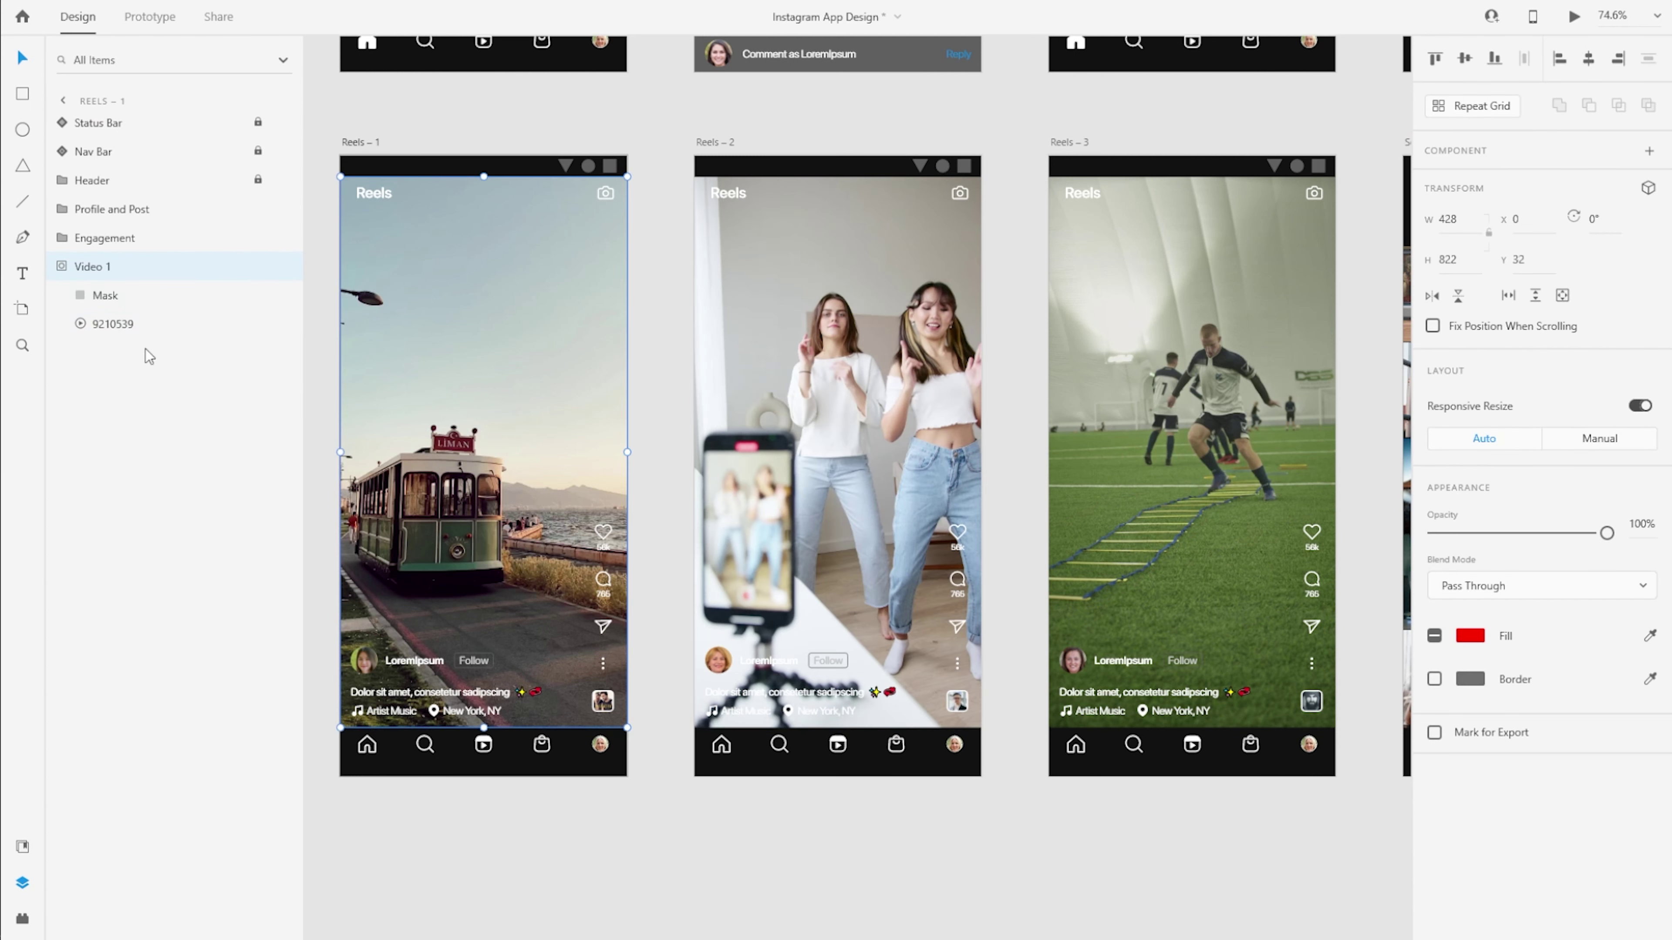
{"action": "left_click", "coordinate": [120, 325]}
{"action": "left_click", "coordinate": [1440, 502]}
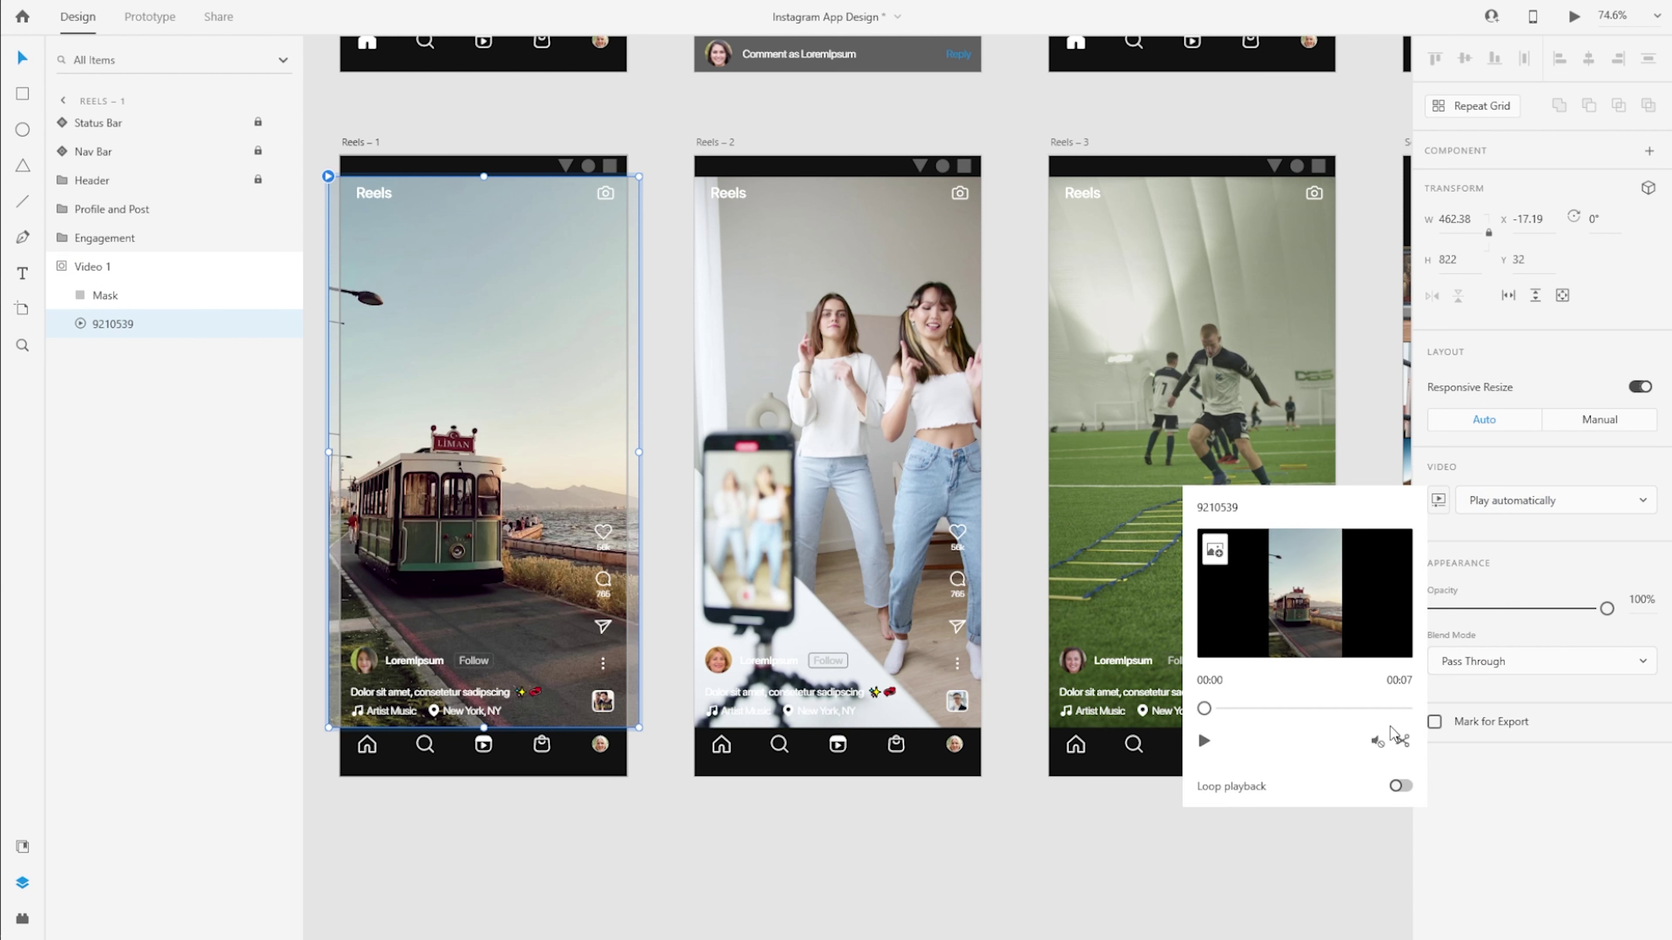
Configure the Reels – 2 video with automatic playback, muted audio and a trimmed length of 6 seconds.
{"action": "left_click", "coordinate": [787, 440]}
{"action": "left_click", "coordinate": [1439, 500]}
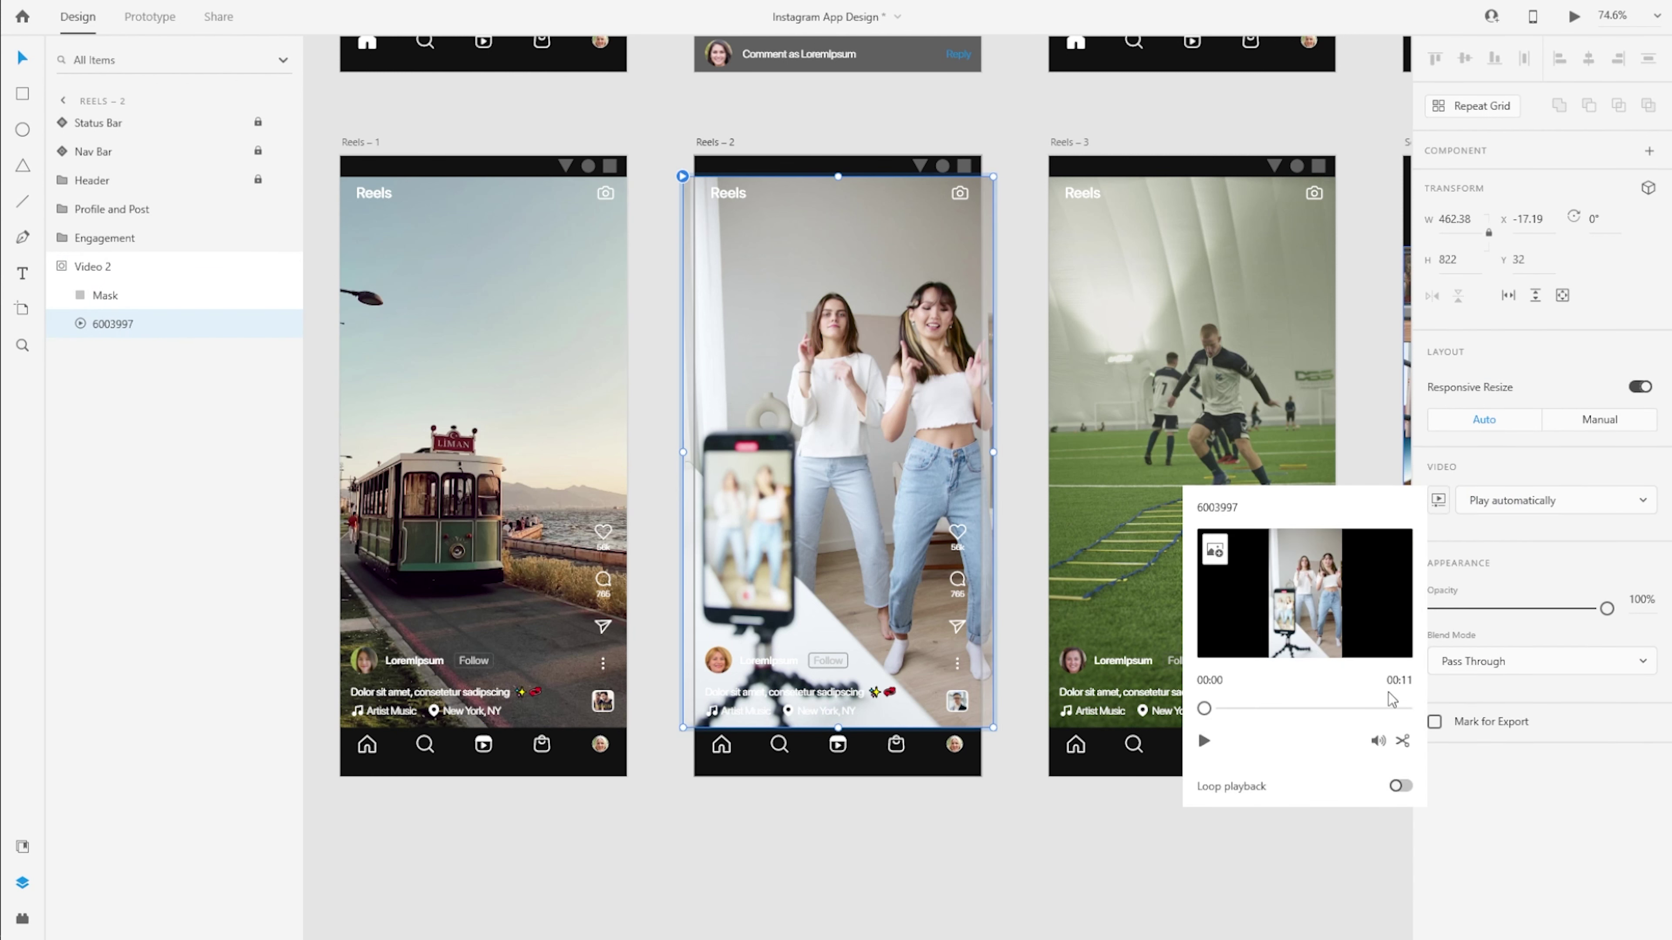
{"action": "left_click", "coordinate": [1204, 741]}
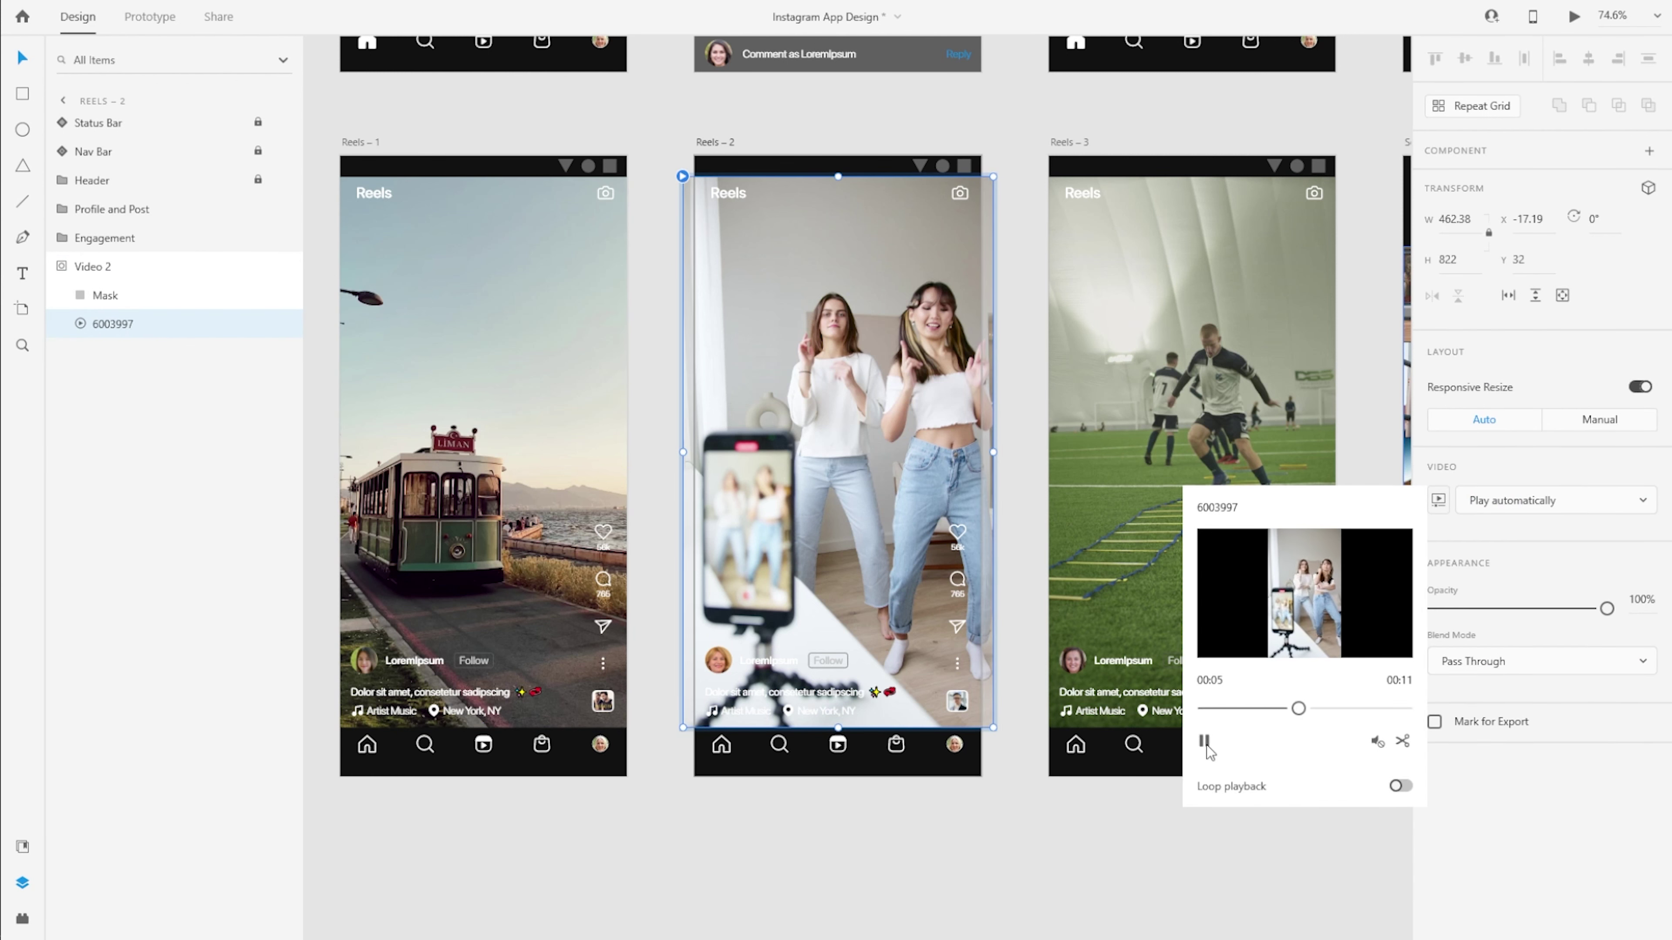
{"action": "left_click", "coordinate": [1402, 741]}
{"action": "left_click_drag", "start_coordinate": [1405, 709], "coordinate": [1318, 711]}
{"action": "left_click", "coordinate": [1380, 742]}
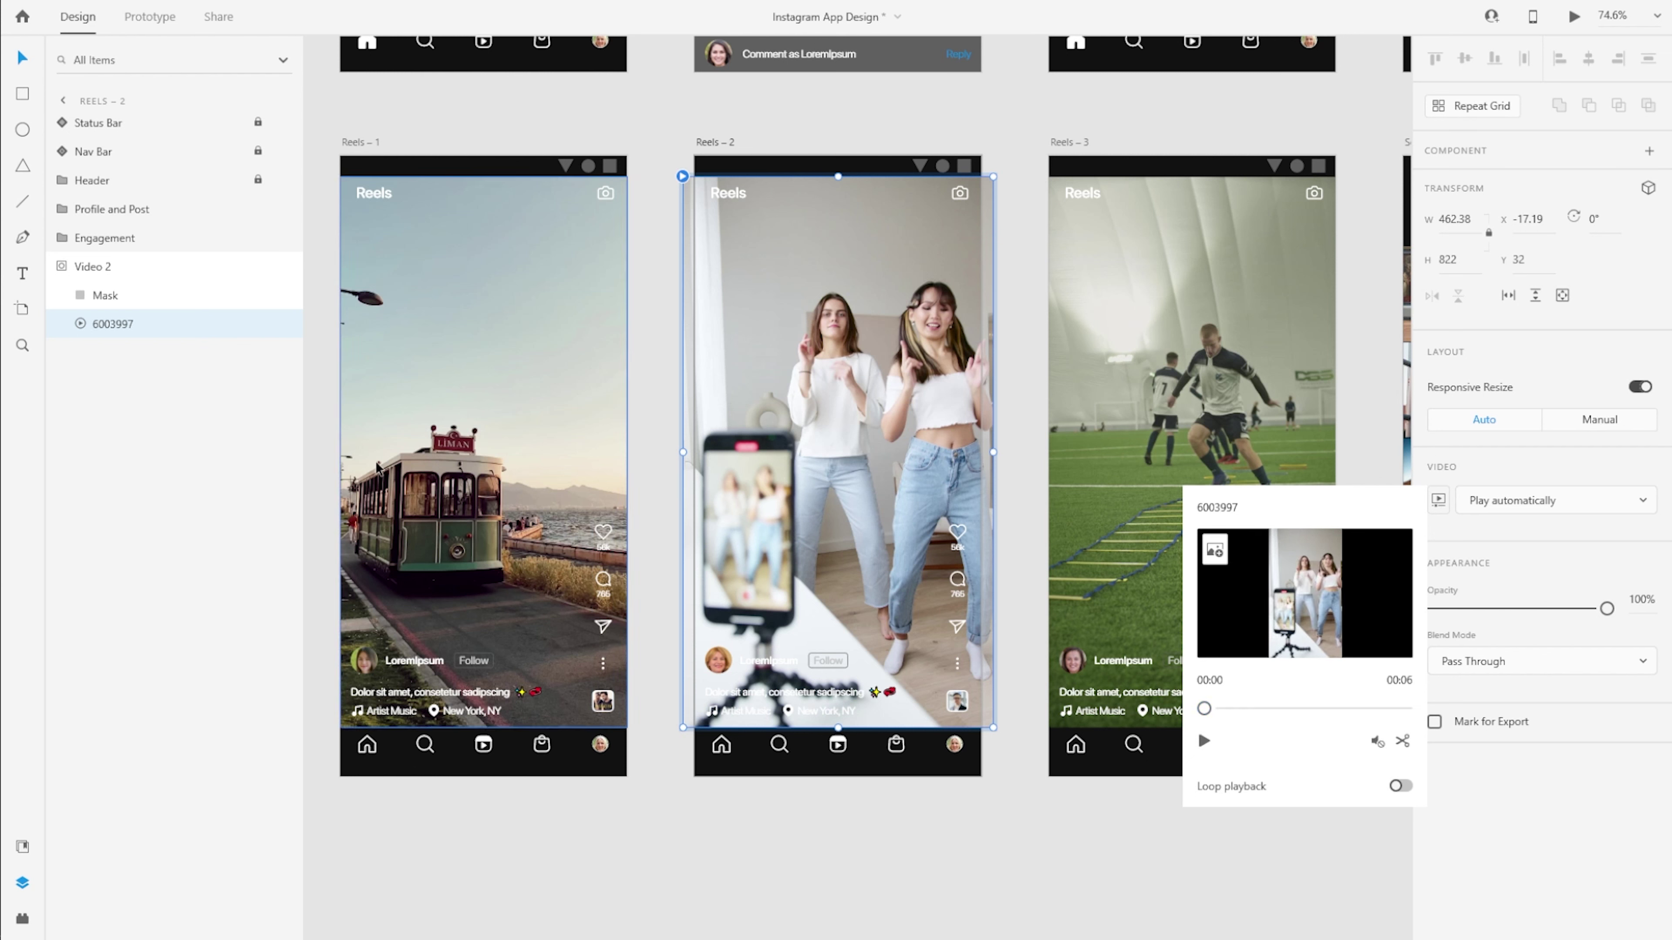
Configure the Reels – 3 video with automatic playback and a trimmed length of 7 seconds.
{"action": "left_click", "coordinate": [1126, 547]}
{"action": "left_click", "coordinate": [62, 267]}
{"action": "left_click", "coordinate": [125, 324]}
{"action": "left_click", "coordinate": [1516, 502]}
{"action": "left_click", "coordinate": [1512, 537]}
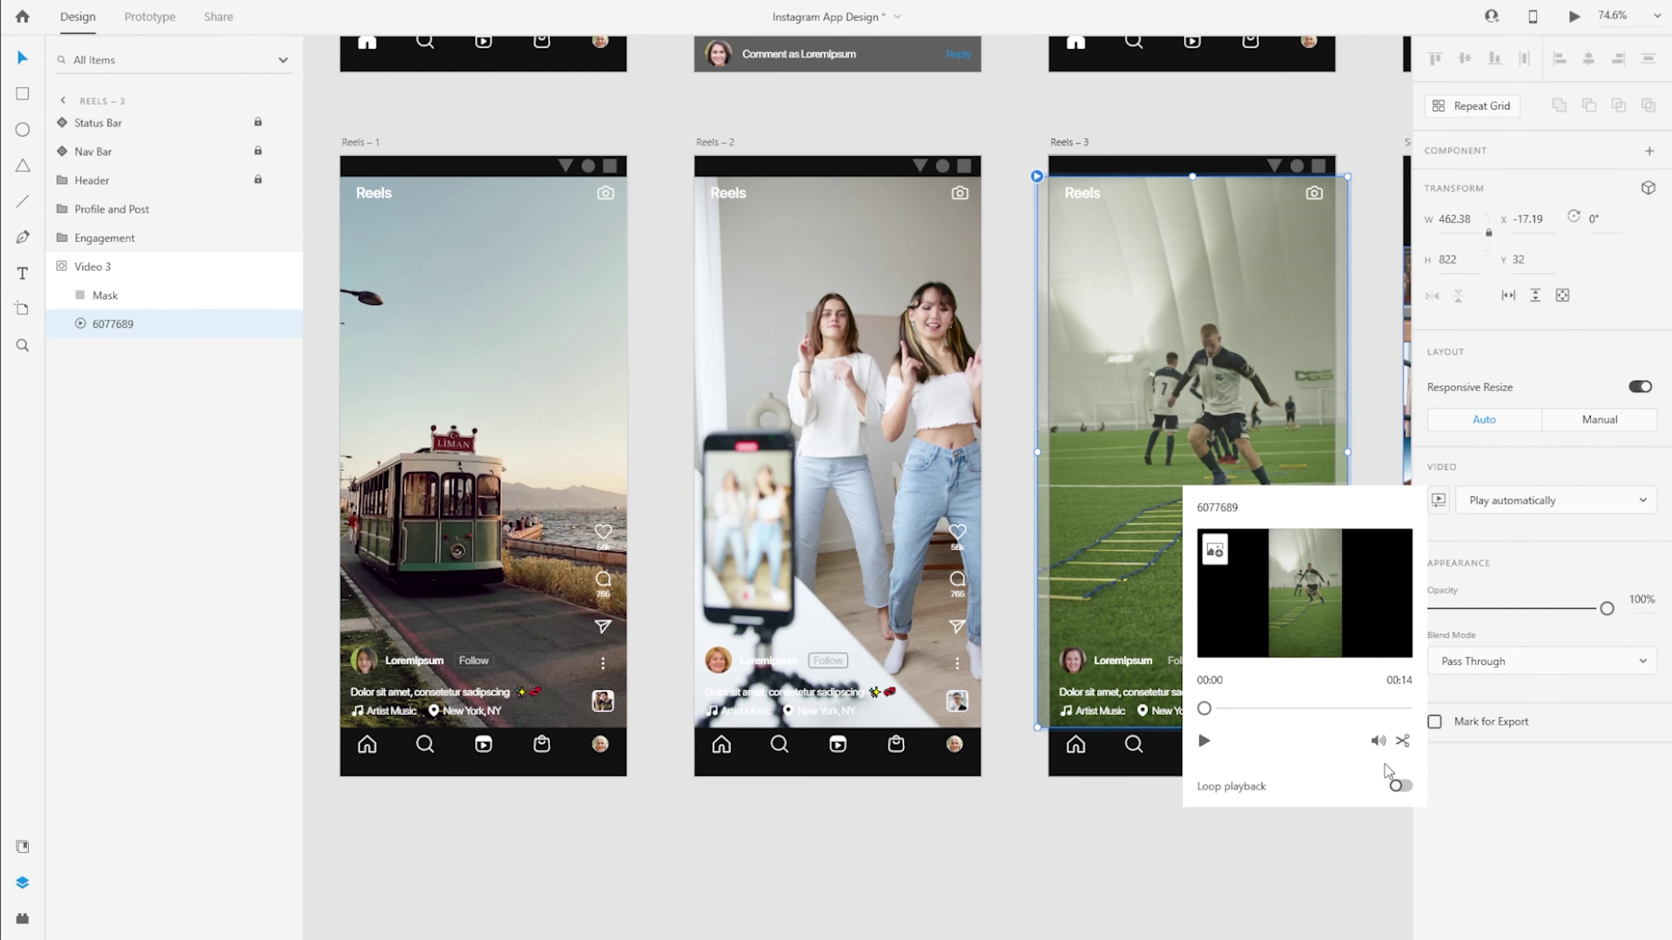
{"action": "left_click", "coordinate": [1403, 741]}
{"action": "left_click_drag", "start_coordinate": [1407, 709], "coordinate": [1310, 709]}
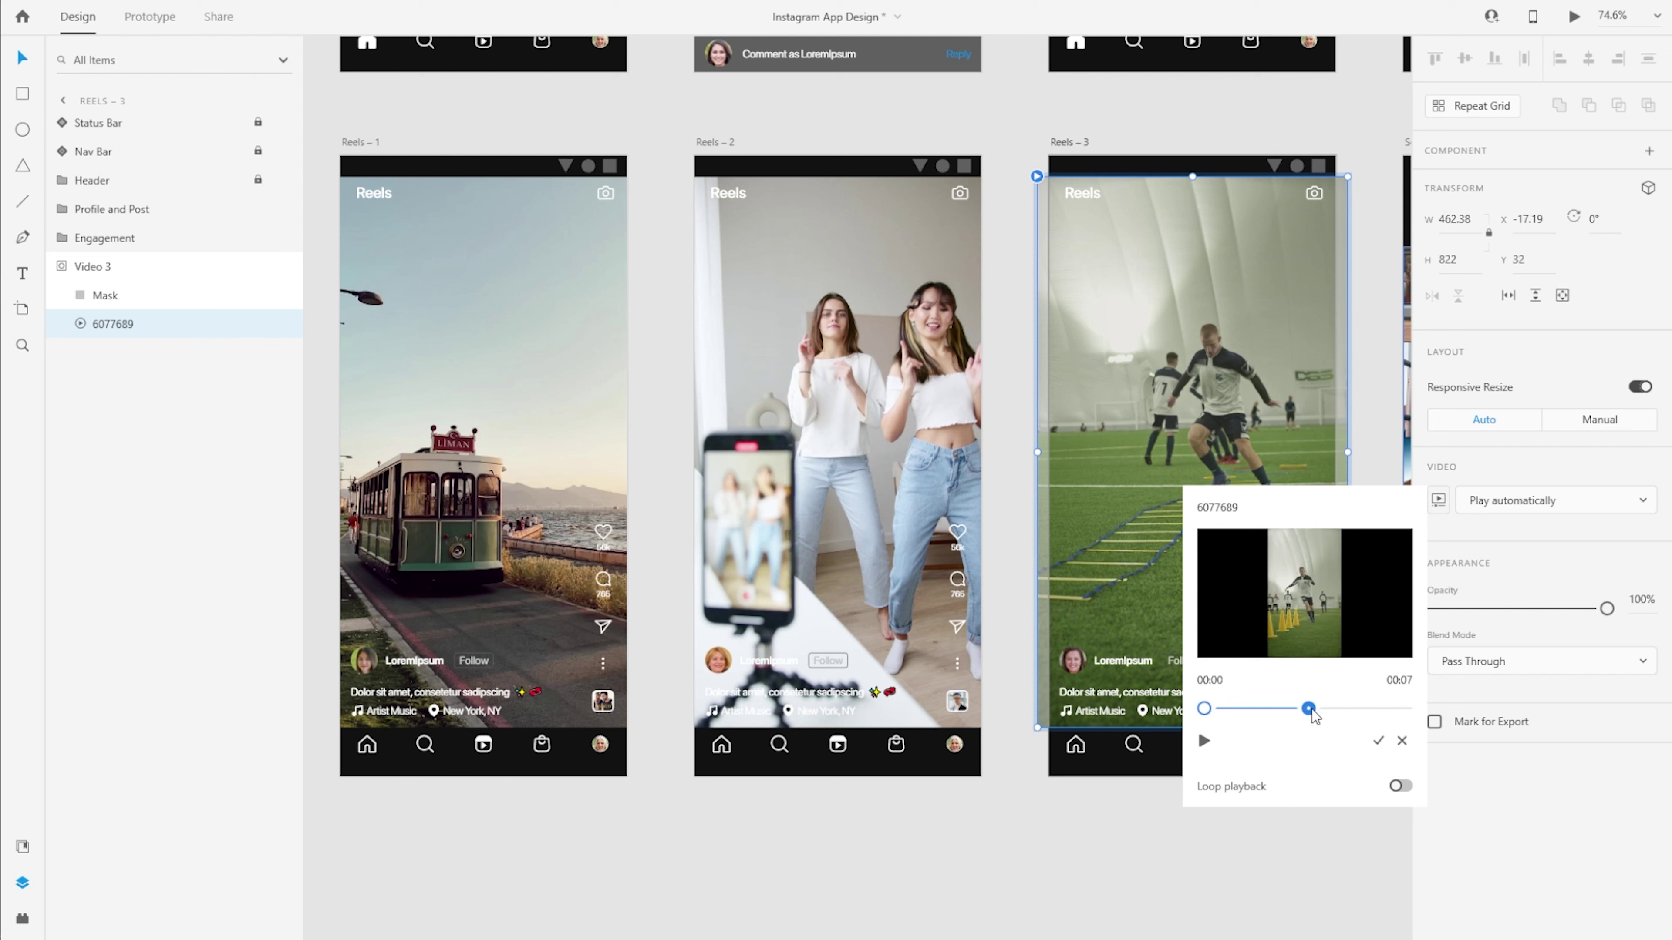
{"action": "left_click", "coordinate": [1377, 742]}
{"action": "key", "text": "Escape"}
Add an End of Playback transition from the Reels – 3 video to the Instagram artboard with Slide Down, Ease In-Out and 0.6 s.
{"action": "left_click", "coordinate": [148, 16]}
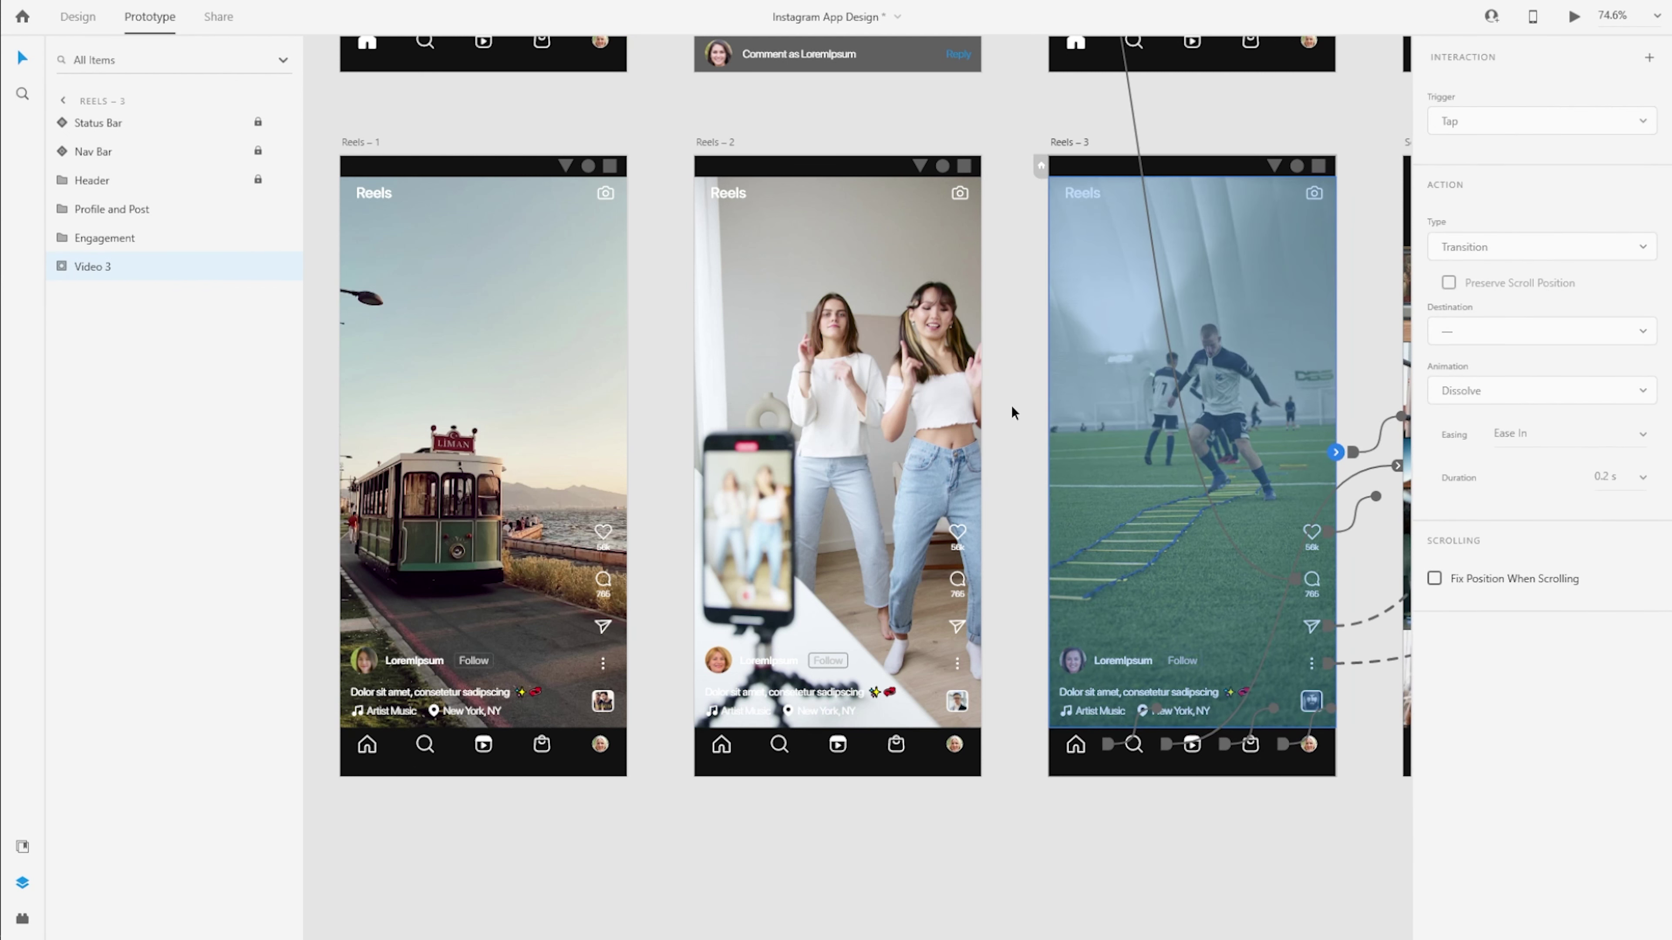
{"action": "left_click", "coordinate": [113, 324]}
{"action": "left_click", "coordinate": [1540, 120]}
{"action": "left_click", "coordinate": [1540, 135]}
{"action": "left_click", "coordinate": [1514, 331]}
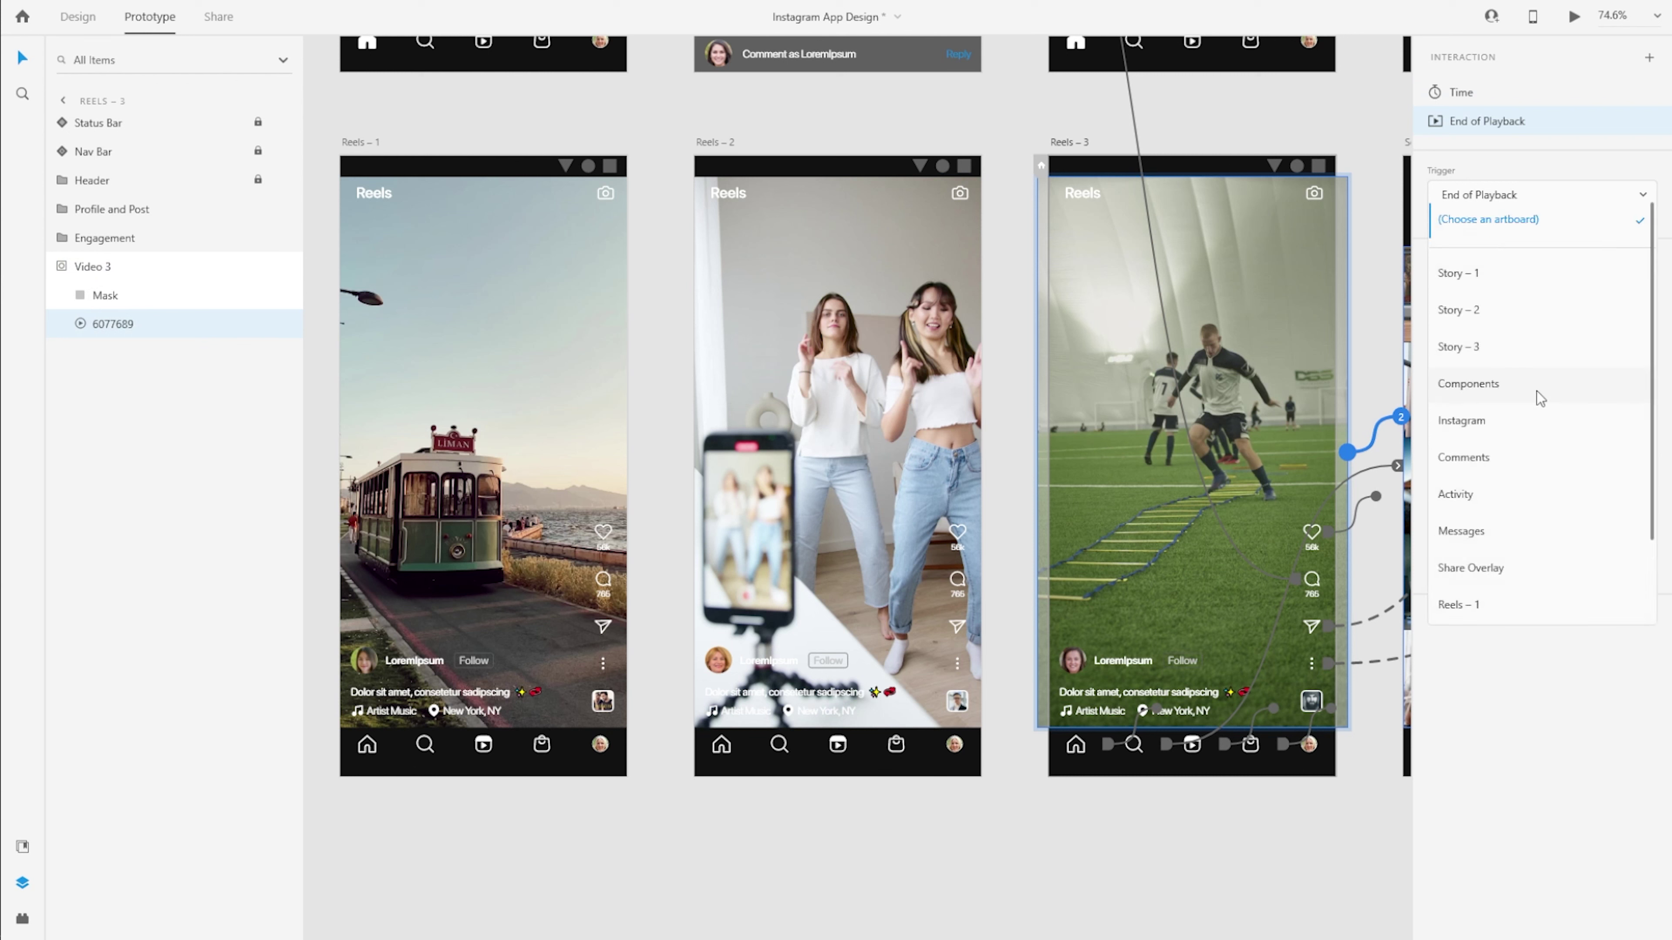
{"action": "left_click", "coordinate": [1596, 432]}
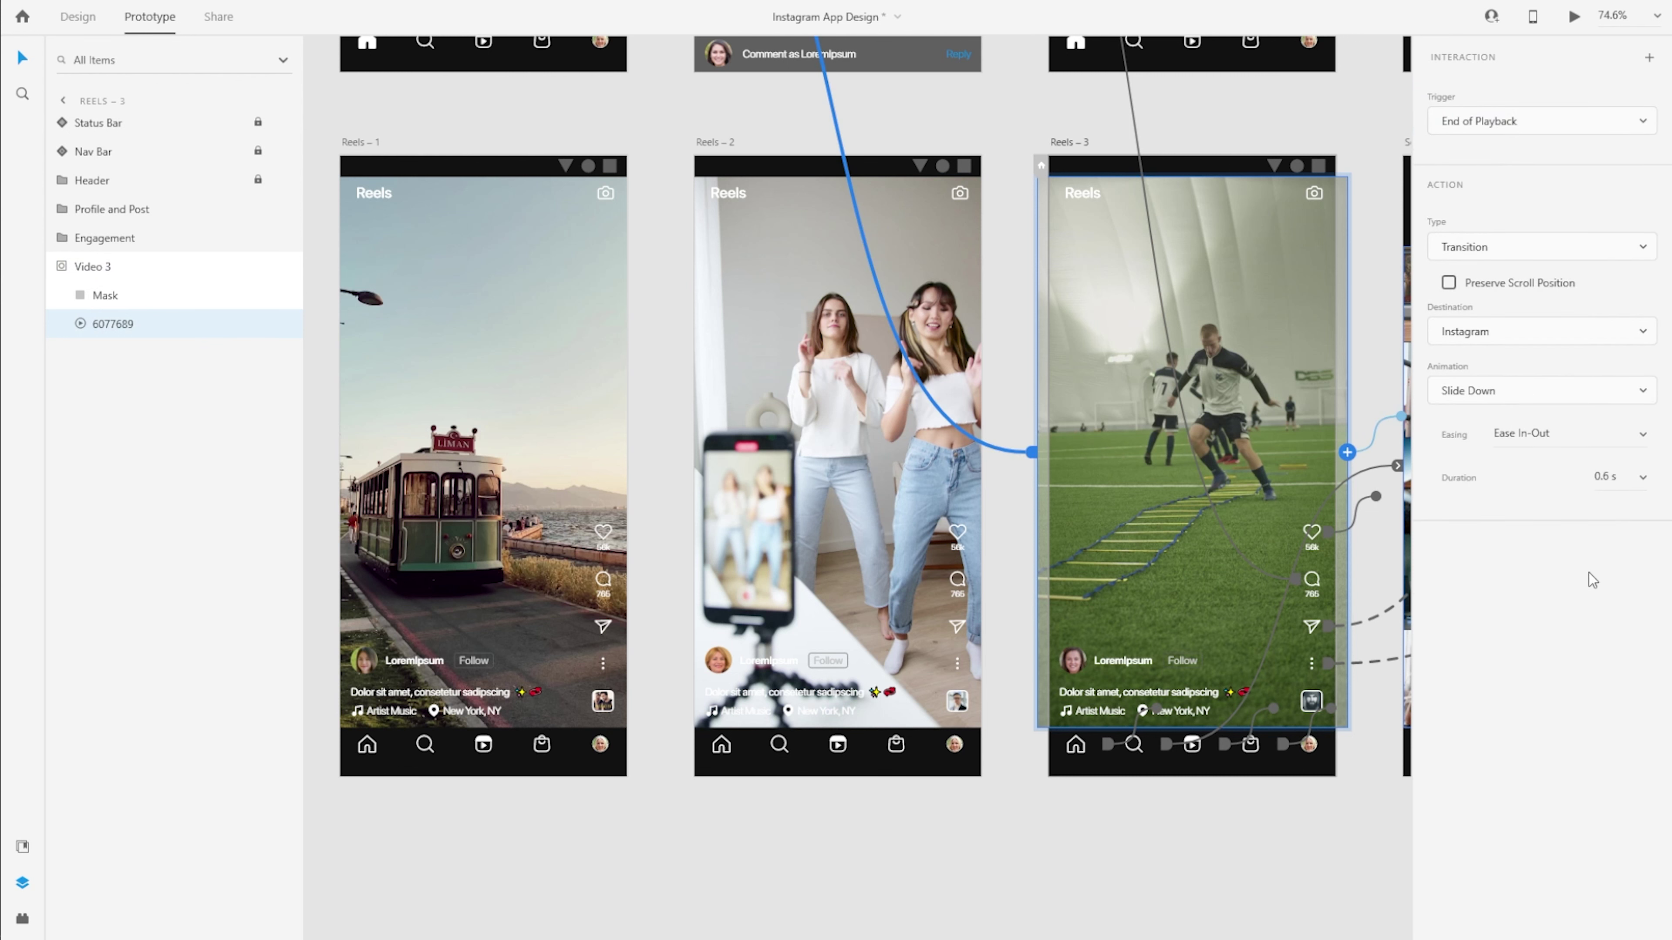
{"action": "left_click", "coordinate": [1642, 390]}
{"action": "left_click", "coordinate": [945, 864]}
{"action": "left_click", "coordinate": [918, 883]}
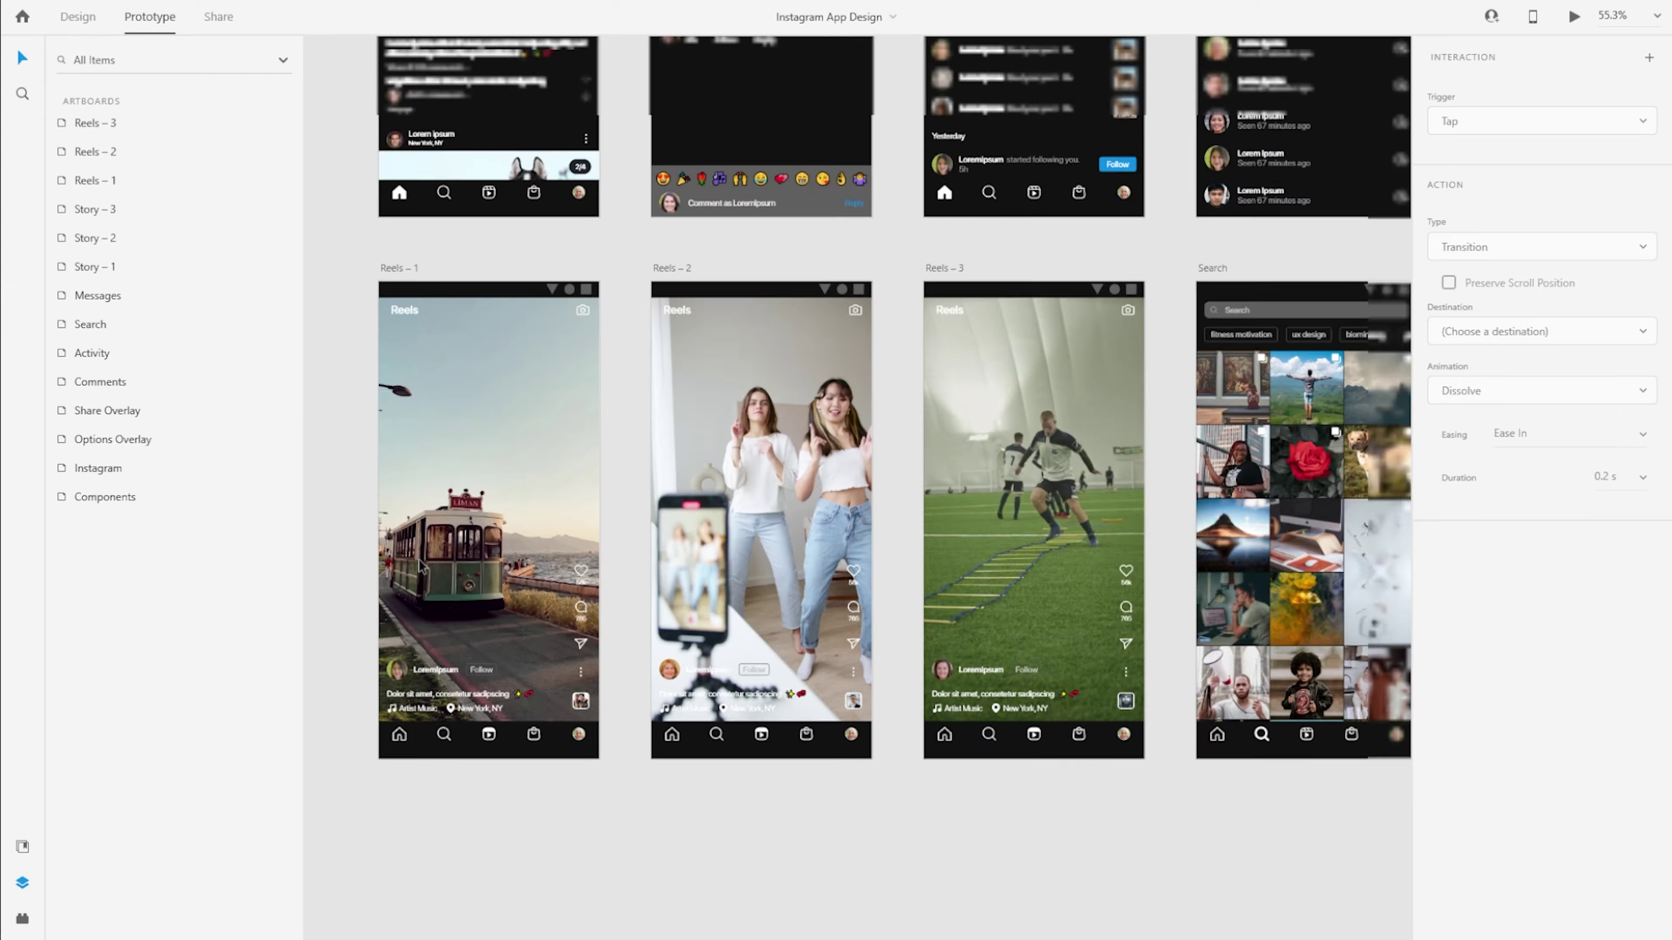
Link the Reel icon of the Nav Bar component to Reels – 1 with a Tap transition using Dissolve, Ease In-Out and 0.4 s.
{"action": "scroll", "coordinate": [420, 561], "scroll_direction": "down", "scroll_amount": 3}
{"action": "left_click_drag", "start_coordinate": [1243, 619], "coordinate": [1313, 560]}
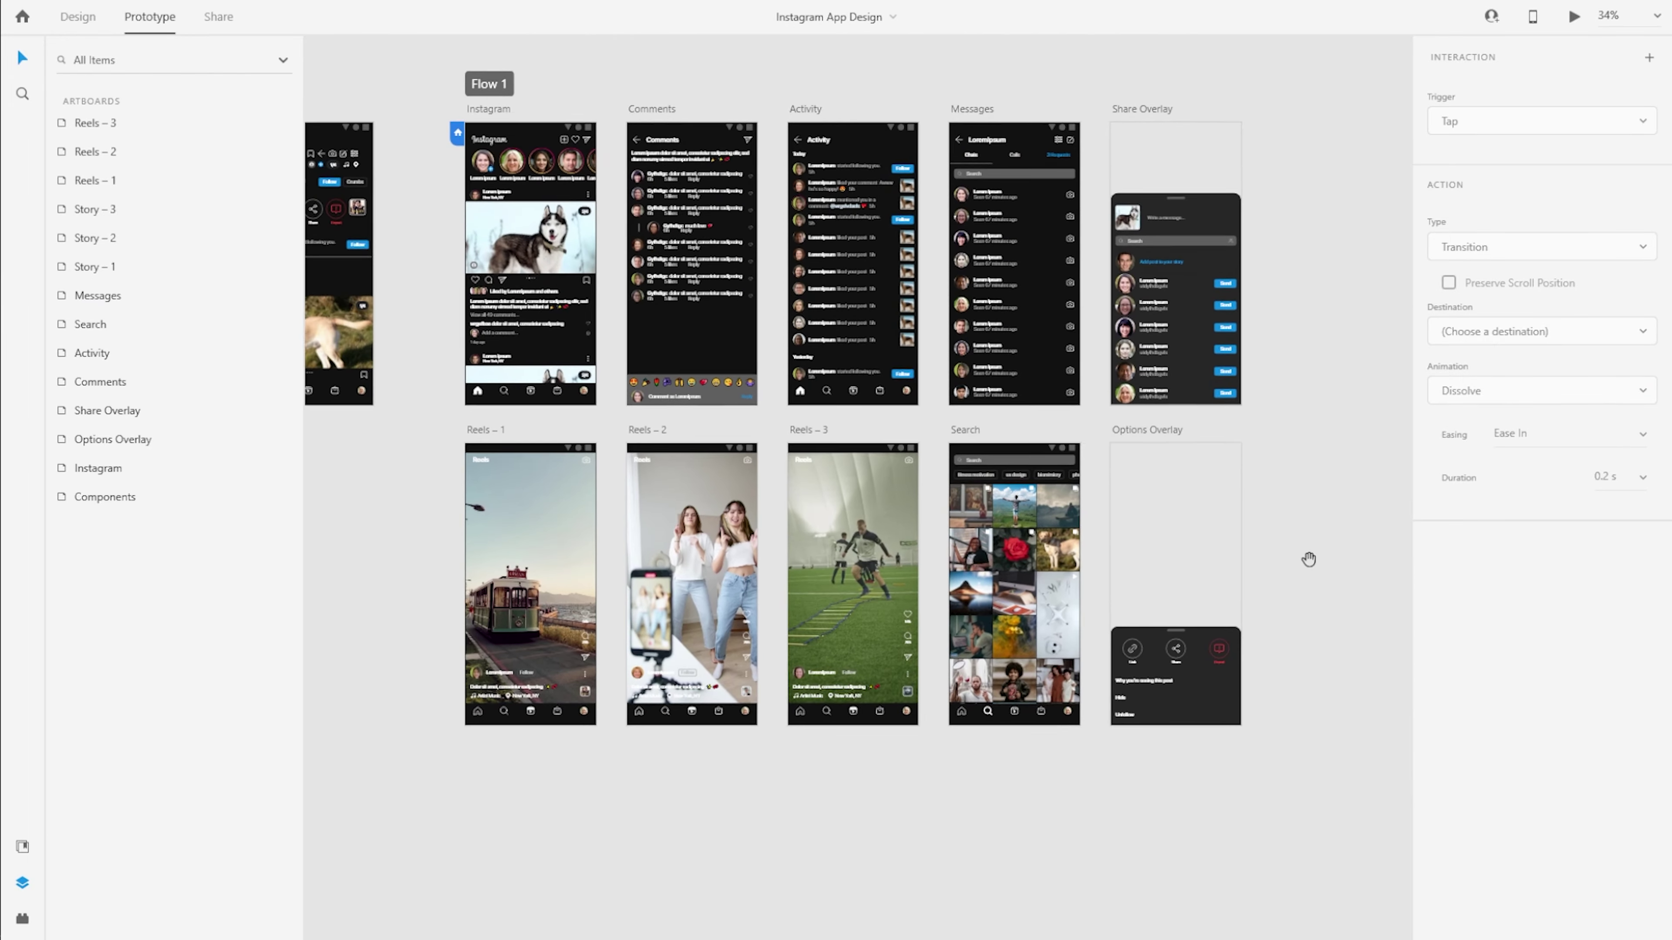
{"action": "scroll", "coordinate": [940, 51], "scroll_direction": "up", "scroll_amount": 2}
{"action": "left_click", "coordinate": [441, 458]}
{"action": "scroll", "coordinate": [442, 461], "scroll_direction": "up", "scroll_amount": 5}
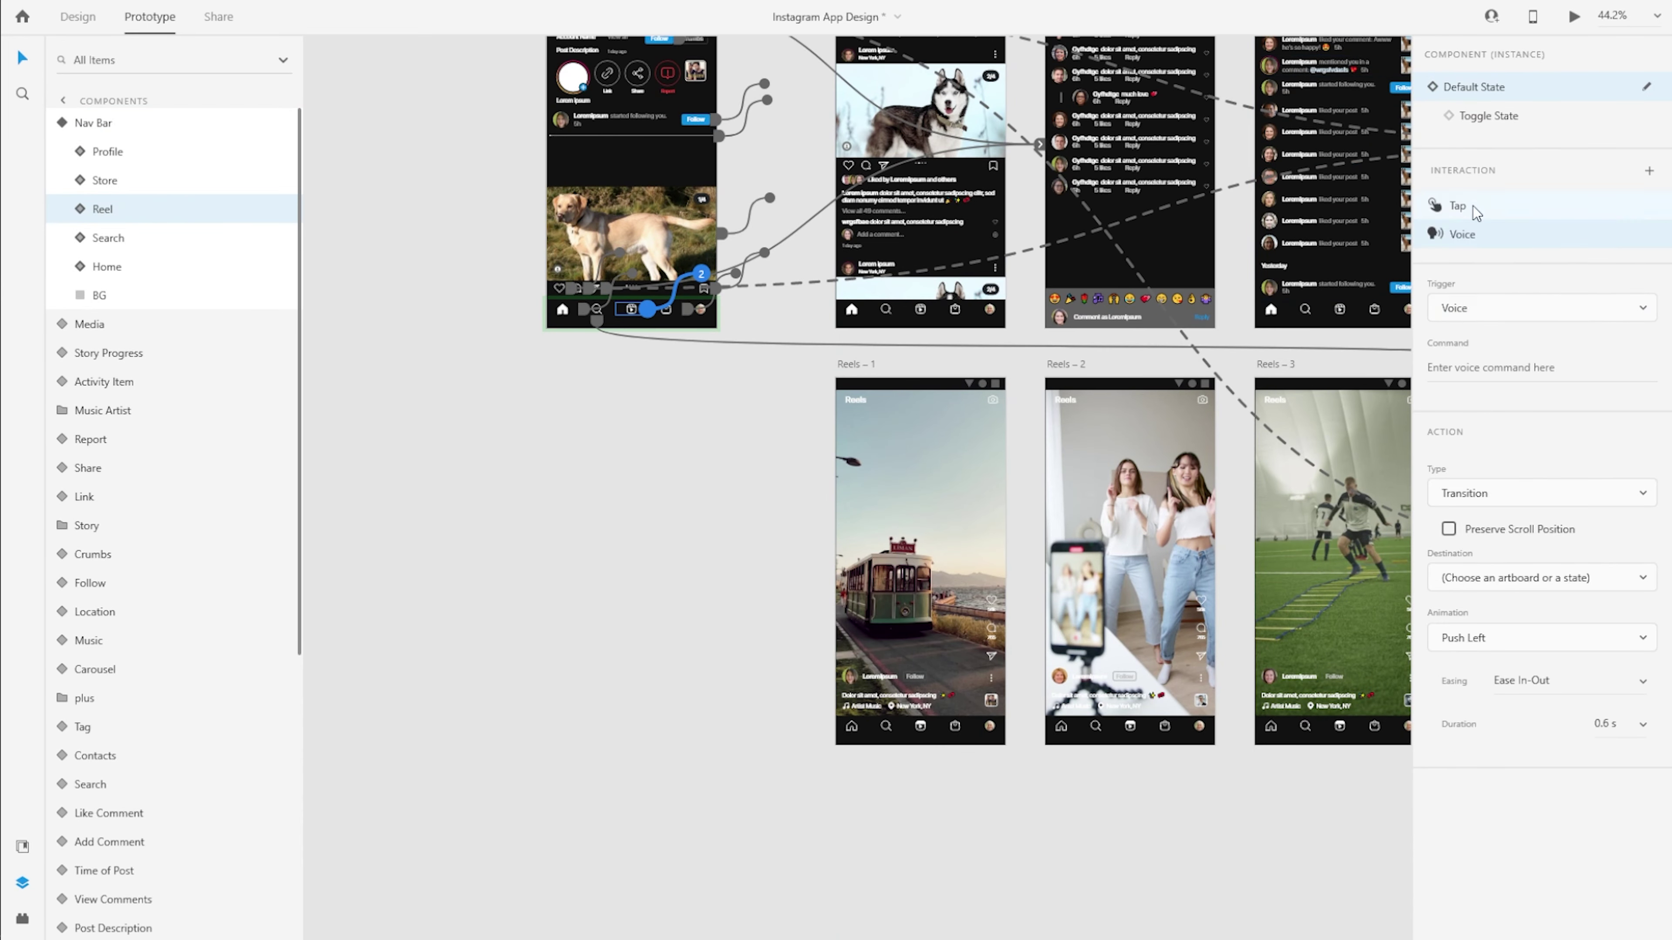
{"action": "left_click", "coordinate": [1541, 421]}
{"action": "left_click", "coordinate": [1513, 461]}
{"action": "left_click", "coordinate": [1642, 465]}
{"action": "left_click", "coordinate": [1533, 534]}
{"action": "left_click", "coordinate": [1541, 360]}
{"action": "left_click", "coordinate": [1514, 324]}
{"action": "left_click", "coordinate": [1641, 591]}
{"action": "left_click", "coordinate": [1606, 591]}
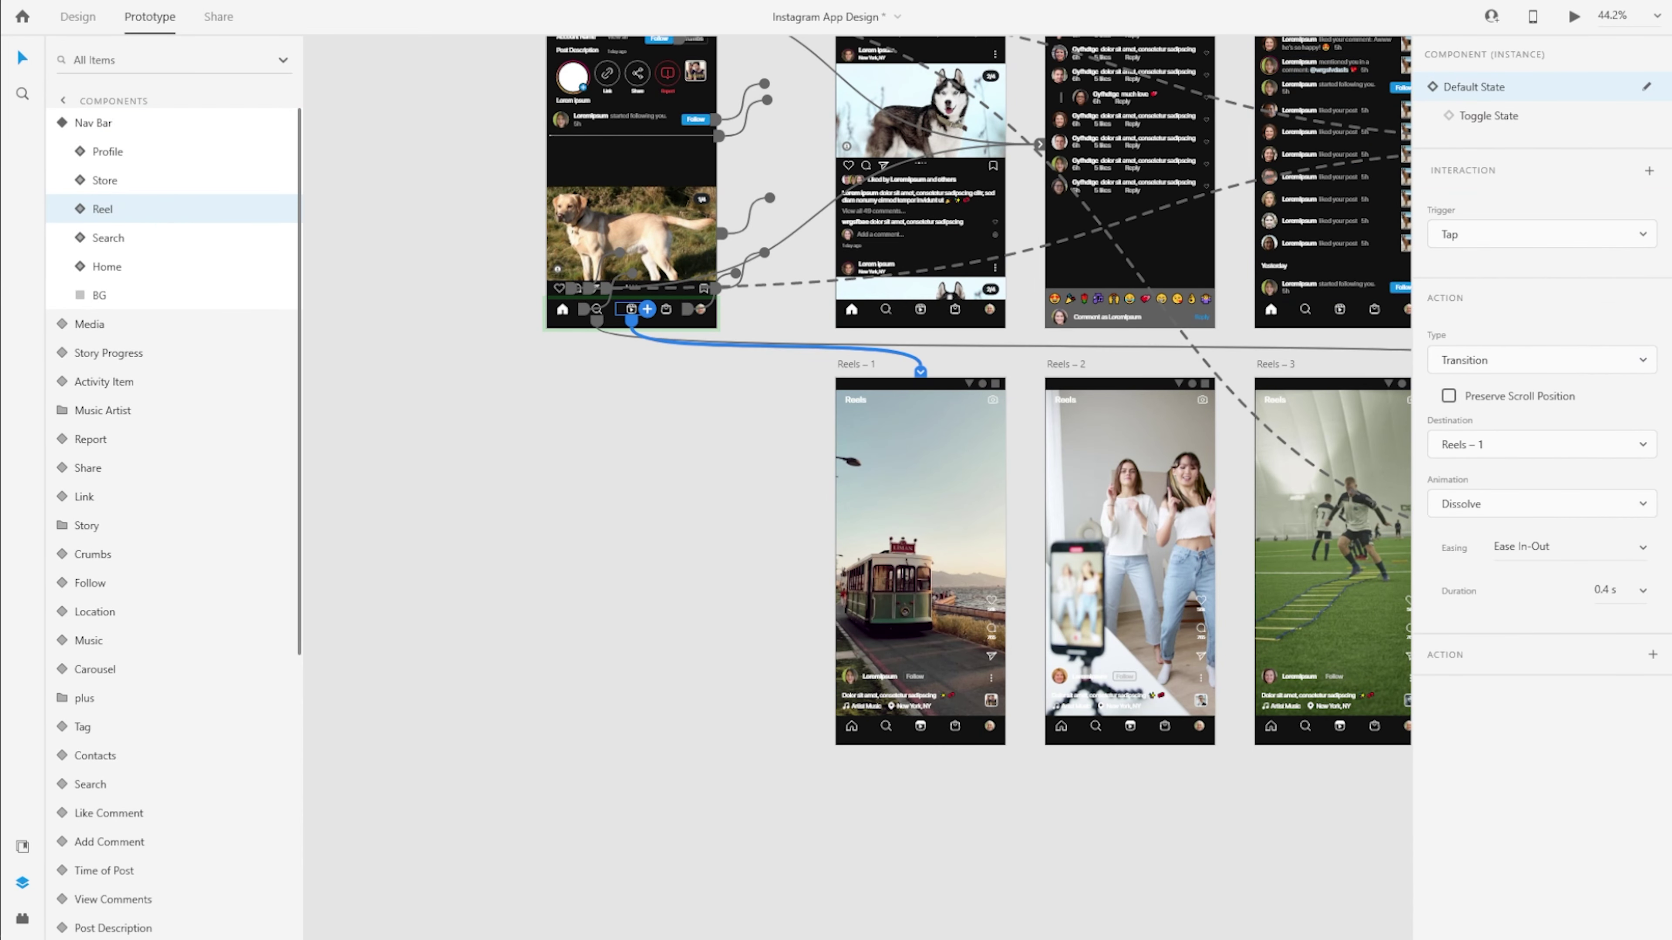
Preview Flow 1 and test the Reel icon together with the comments, share and options interactions on the first reel.
{"action": "left_click", "coordinate": [864, 112]}
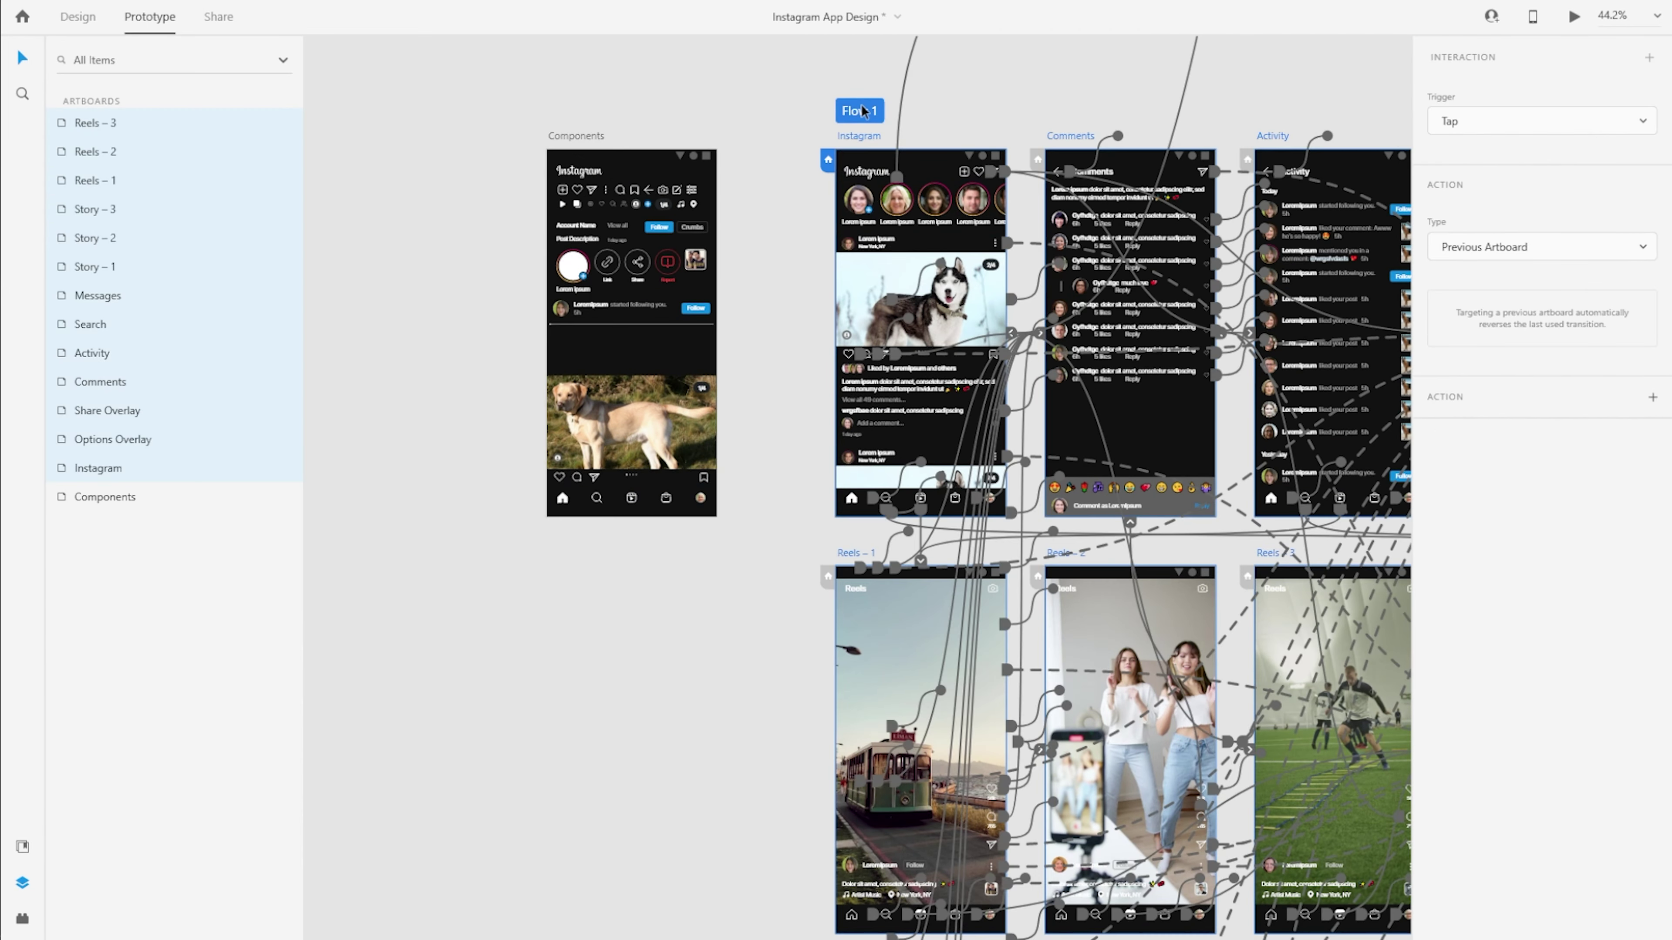
{"action": "left_click", "coordinate": [1491, 16]}
{"action": "left_click", "coordinate": [747, 825]}
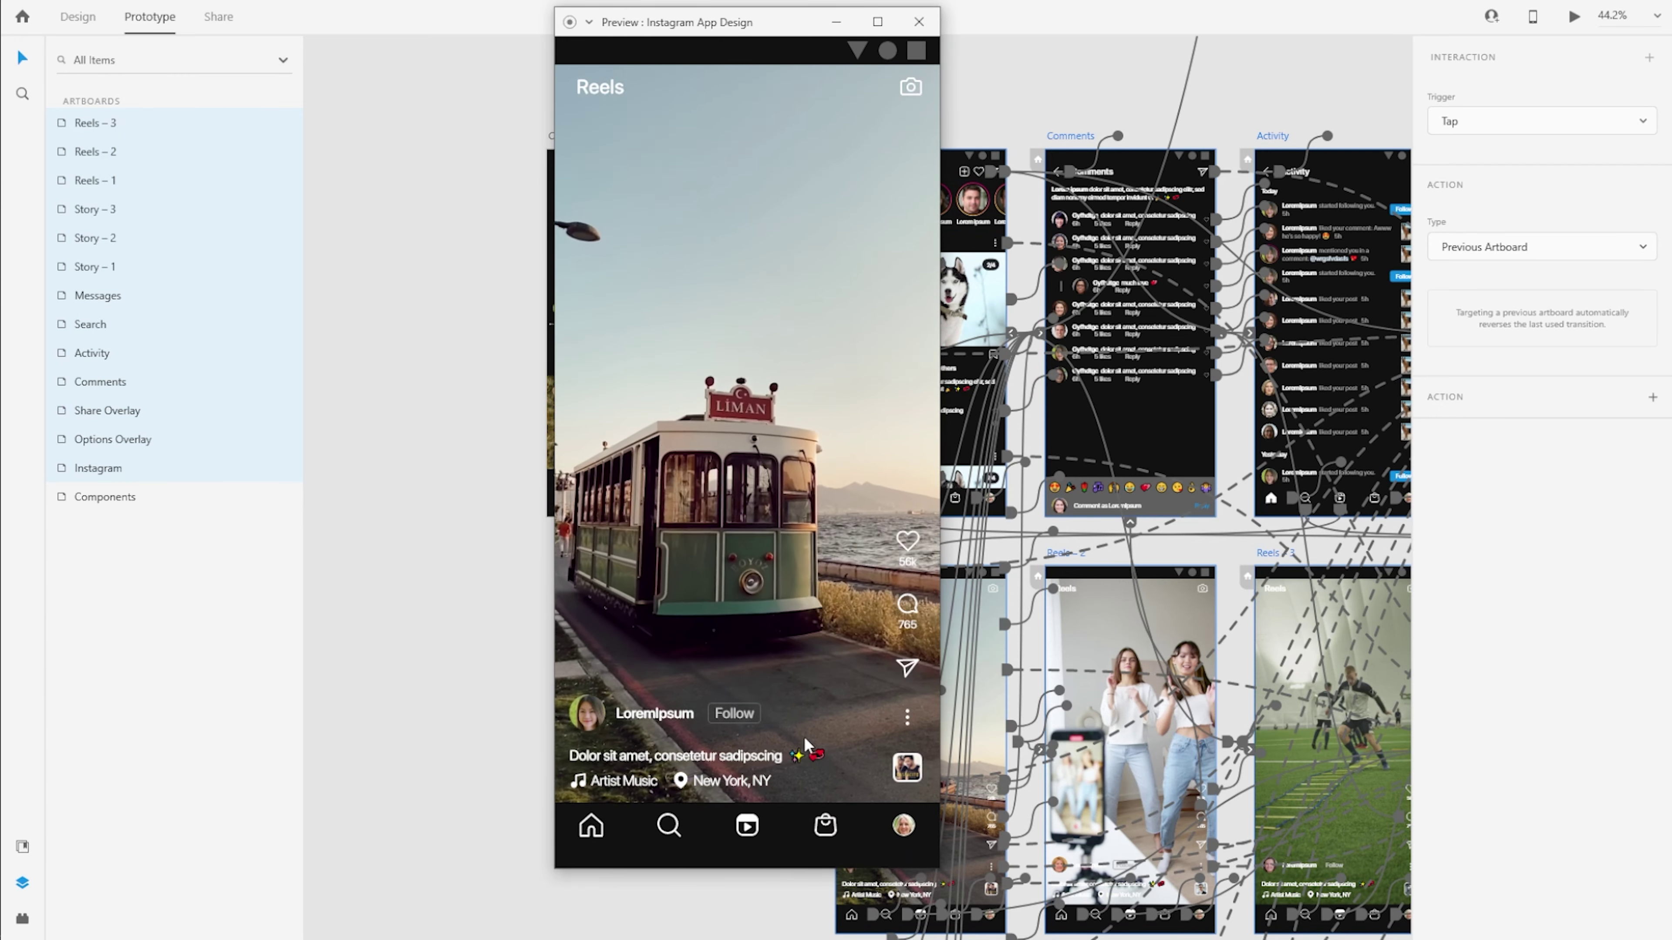
{"action": "left_click", "coordinate": [907, 604]}
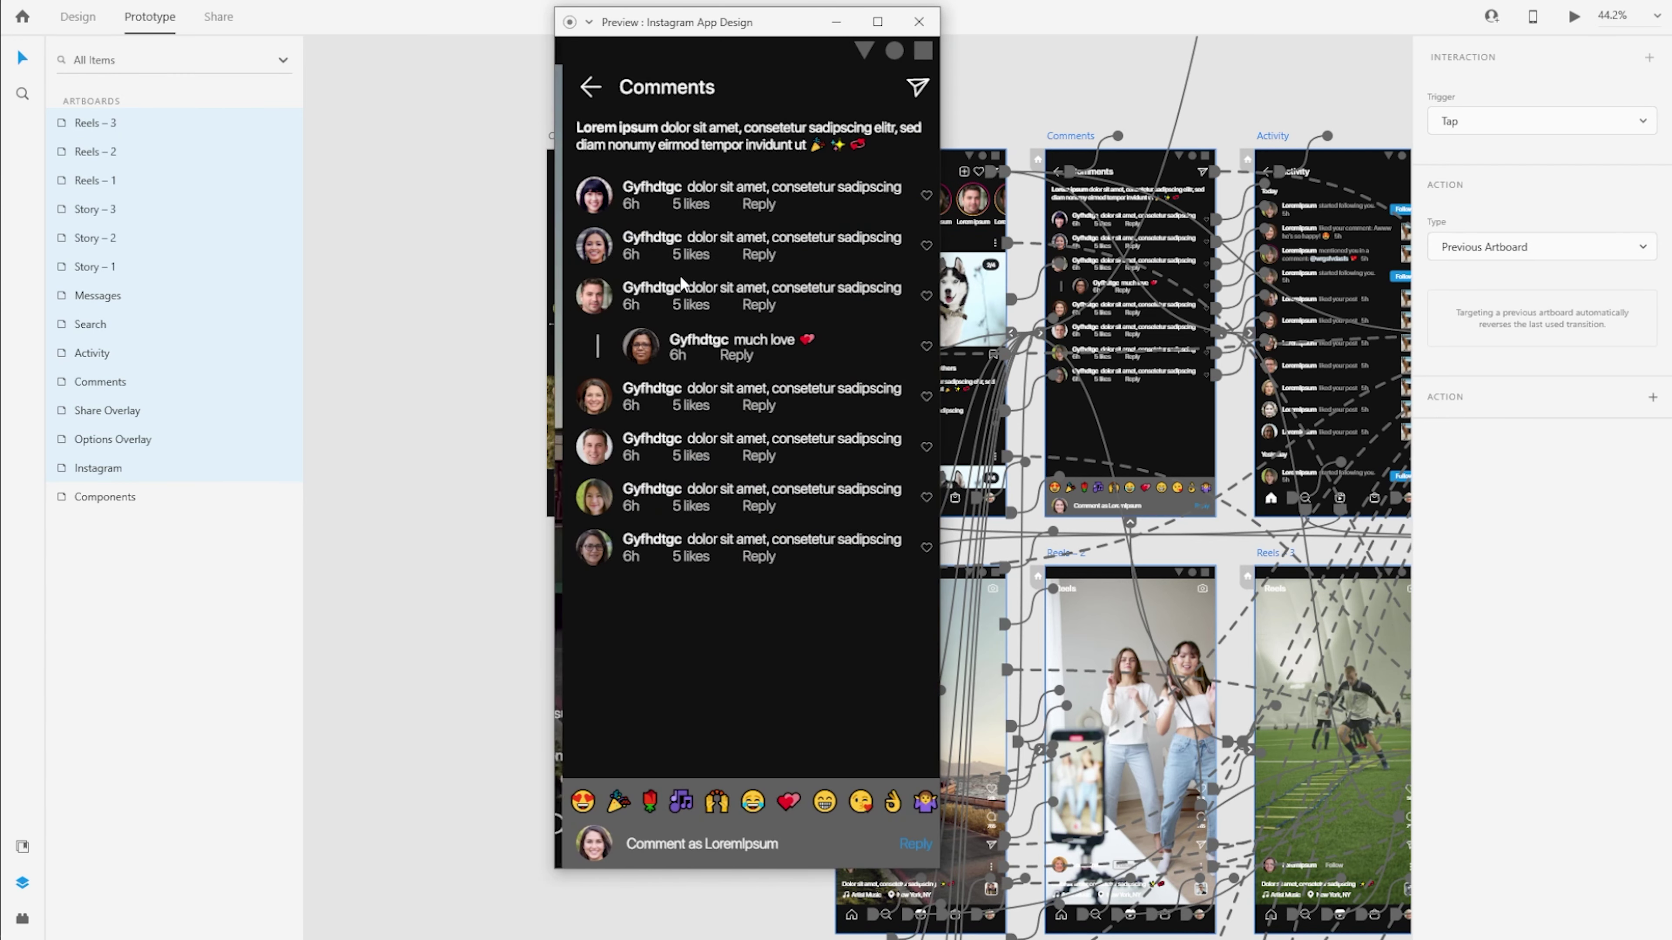
{"action": "left_click", "coordinate": [592, 87]}
{"action": "left_click", "coordinate": [906, 671]}
{"action": "left_click", "coordinate": [786, 175]}
{"action": "left_click", "coordinate": [907, 720]}
{"action": "left_click", "coordinate": [747, 481]}
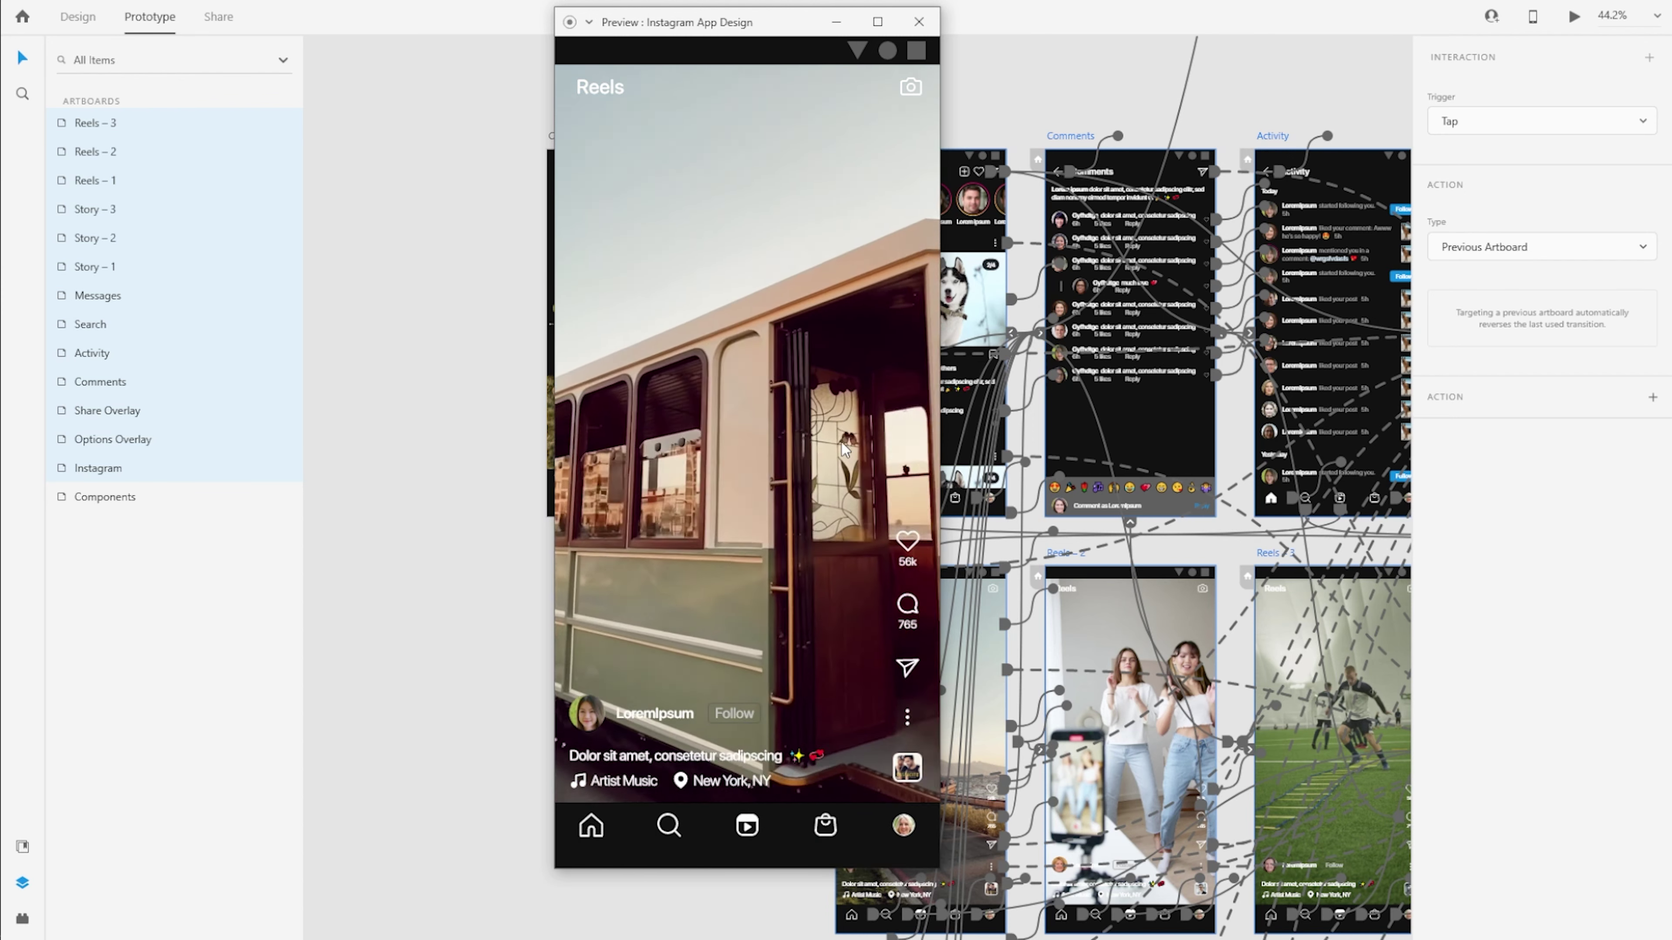
{"action": "left_click", "coordinate": [843, 450]}
{"action": "left_click", "coordinate": [918, 22]}
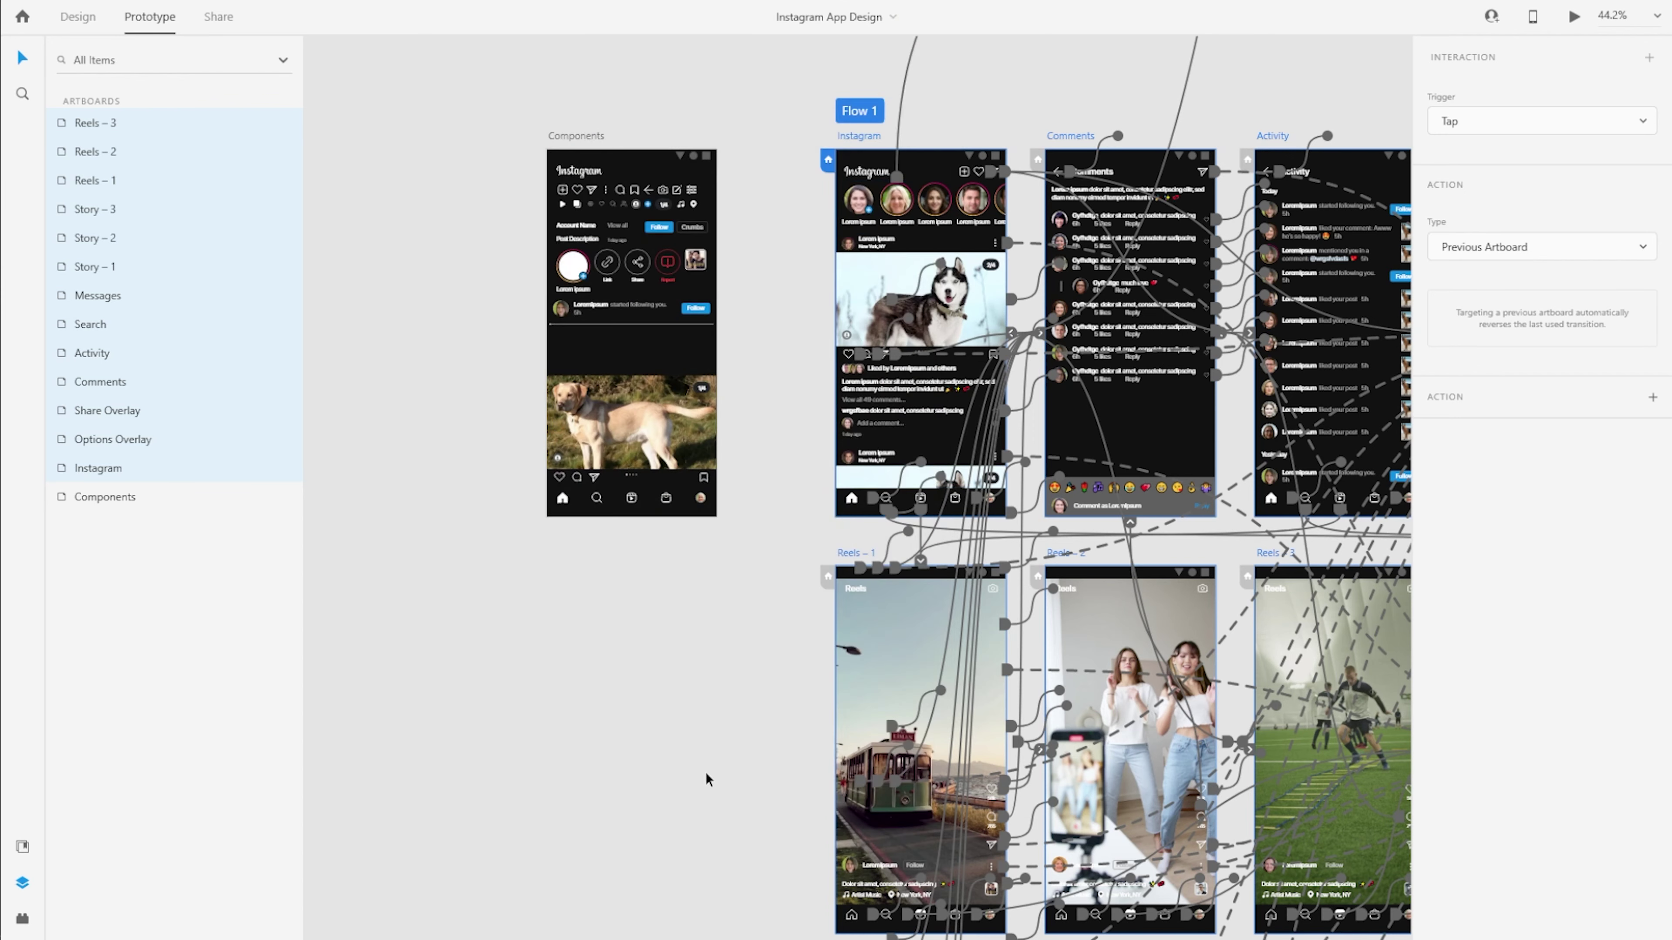
Change the end-of-playback animation of the Reels – 1 video to Slide Up.
{"action": "left_click", "coordinate": [720, 789]}
{"action": "left_click_drag", "start_coordinate": [1040, 872], "coordinate": [750, 630]}
{"action": "left_click", "coordinate": [597, 558]}
{"action": "left_click", "coordinate": [132, 322]}
{"action": "scroll", "coordinate": [667, 498], "scroll_direction": "up", "scroll_amount": 3}
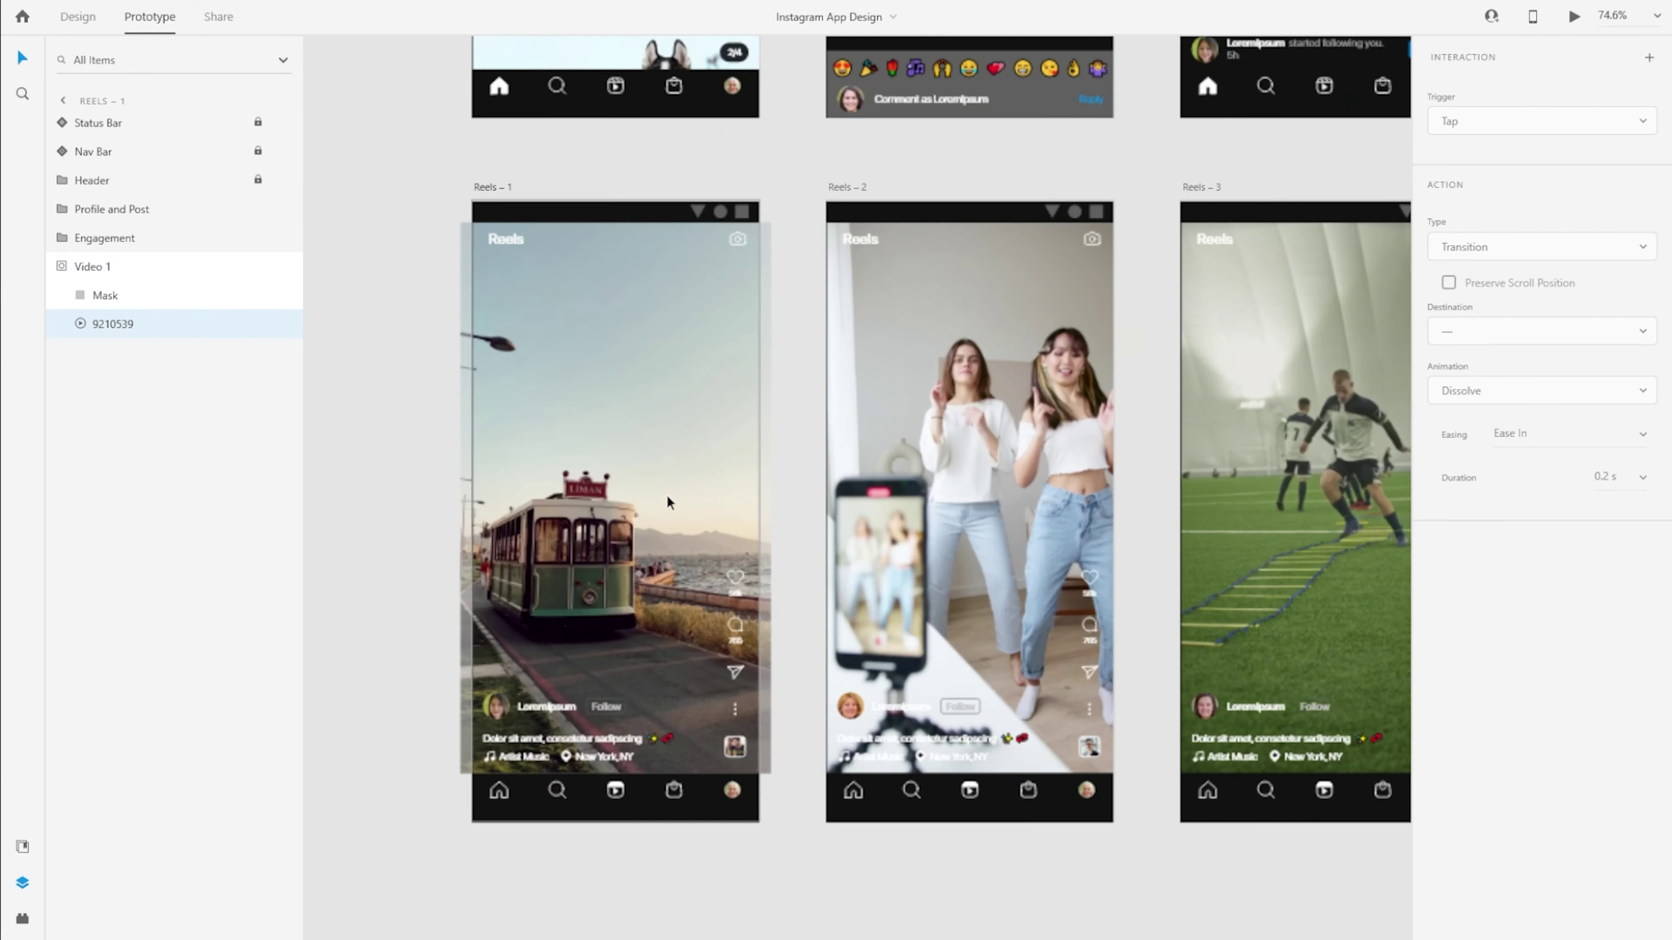
{"action": "left_click_drag", "start_coordinate": [772, 497], "coordinate": [885, 494]}
{"action": "left_click", "coordinate": [1505, 393]}
{"action": "left_click", "coordinate": [1500, 368]}
Change the end-of-playback animation of the Reels – 2 video to Slide Up.
{"action": "left_click", "coordinate": [967, 435]}
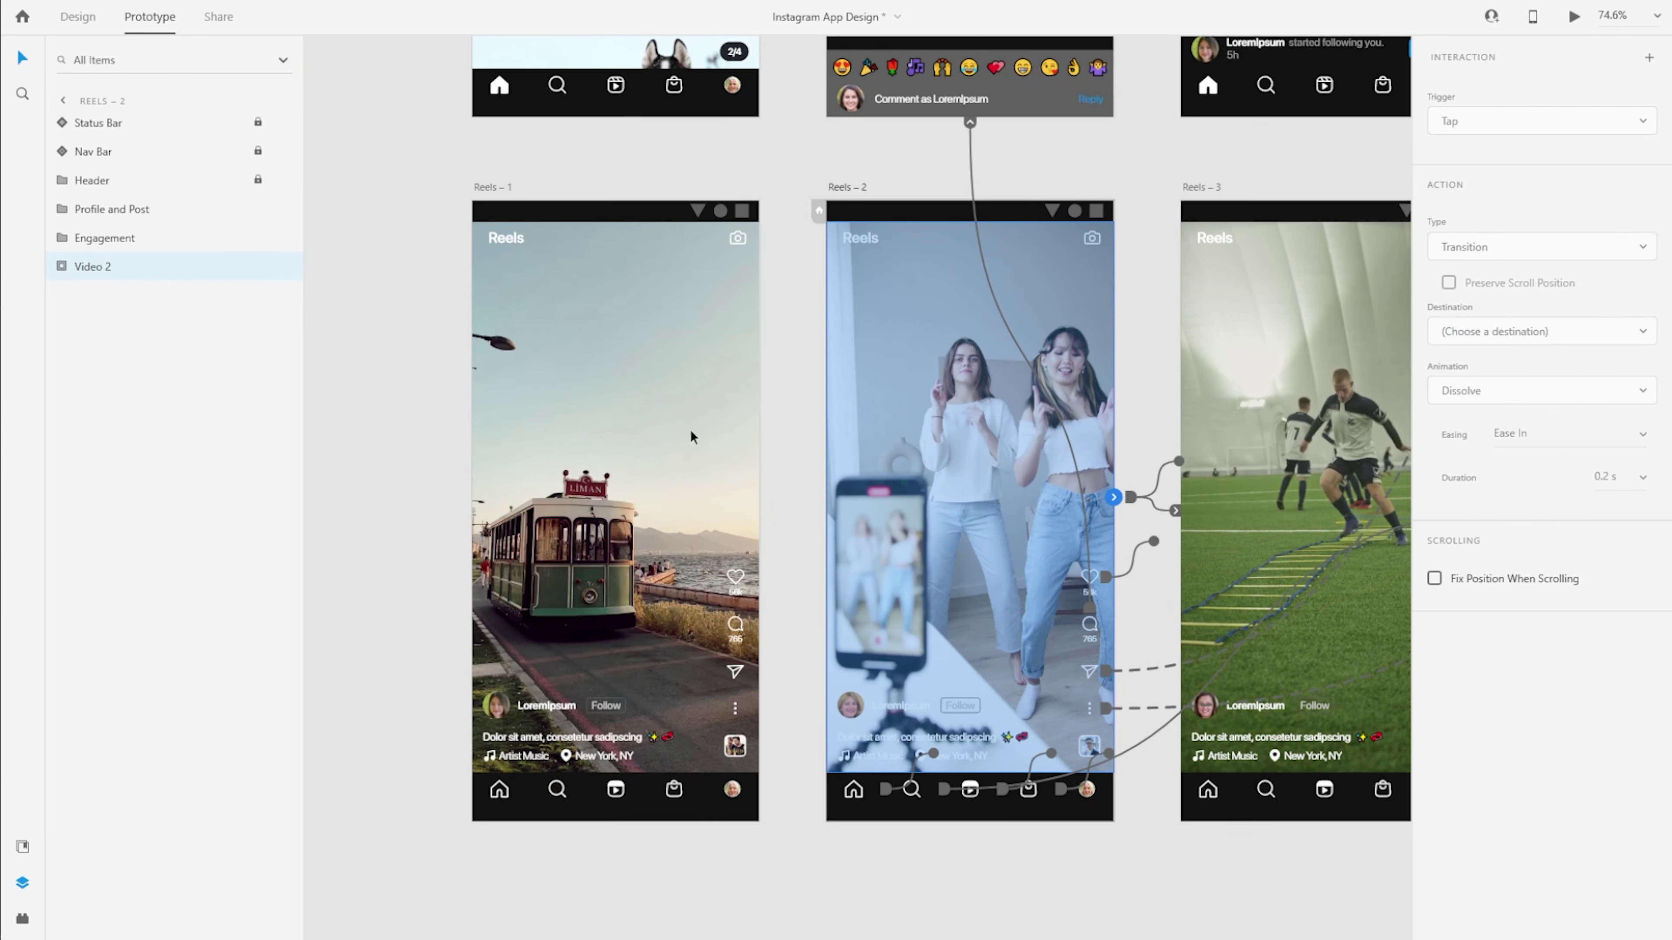
{"action": "left_click", "coordinate": [161, 331]}
{"action": "left_click", "coordinate": [1507, 393]}
{"action": "left_click", "coordinate": [1491, 364]}
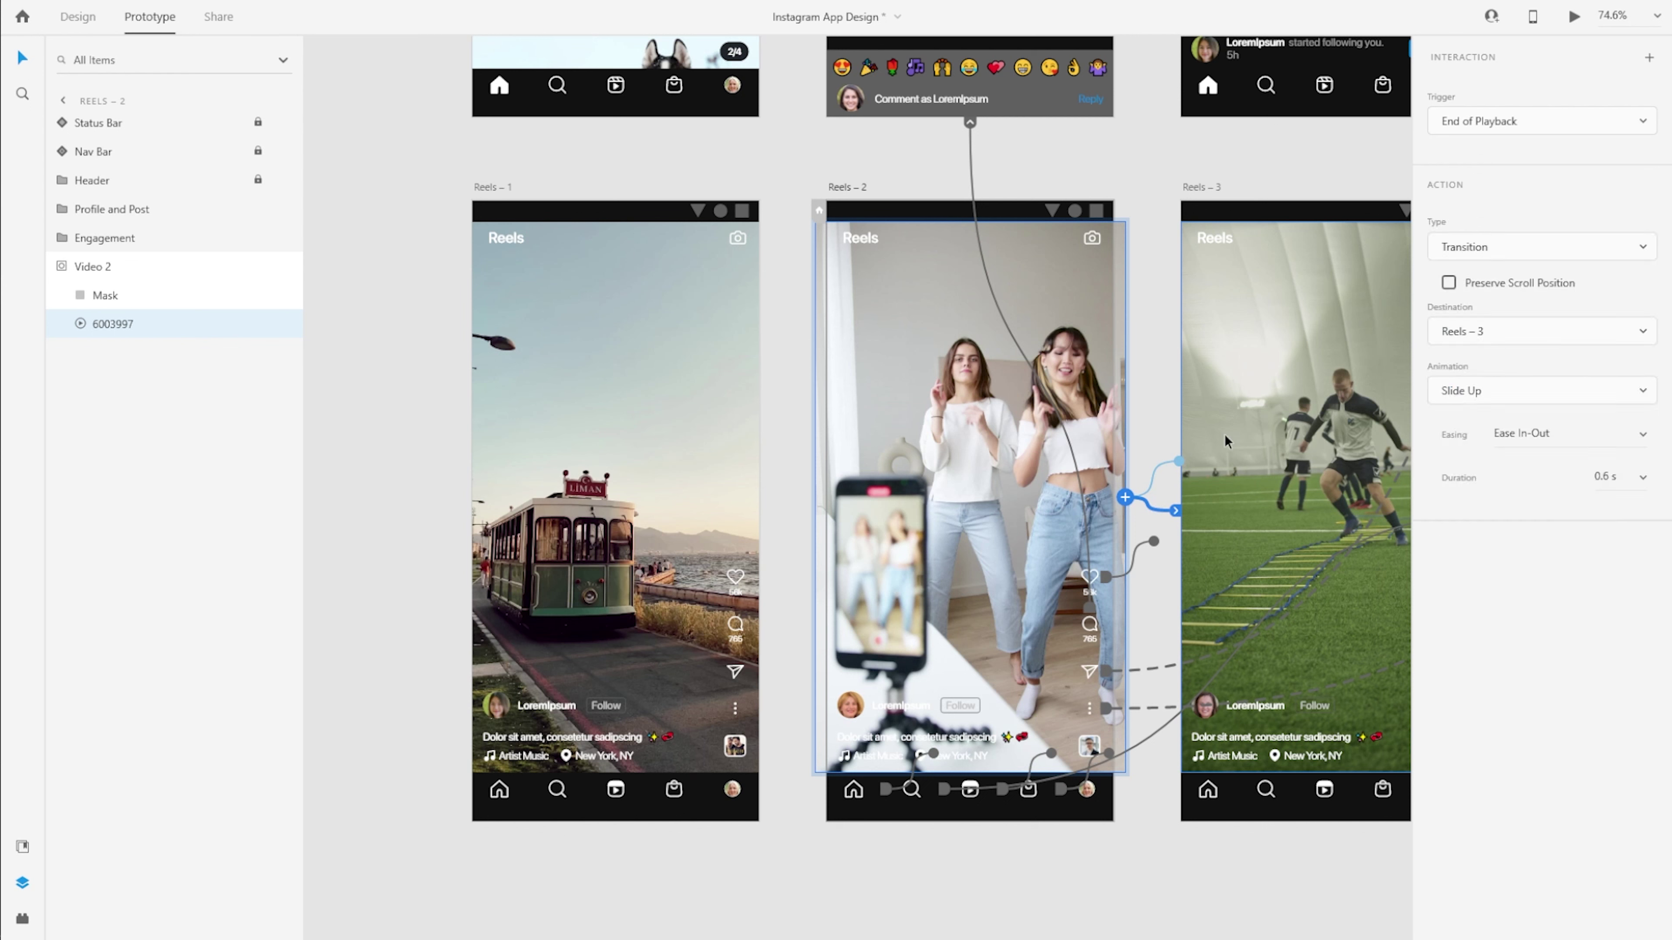
Check the interactions of the Reels – 3 video.
{"action": "left_click", "coordinate": [1164, 380]}
{"action": "left_click_drag", "start_coordinate": [1164, 381], "coordinate": [941, 339]}
{"action": "left_click", "coordinate": [1046, 368]}
{"action": "left_click", "coordinate": [132, 324]}
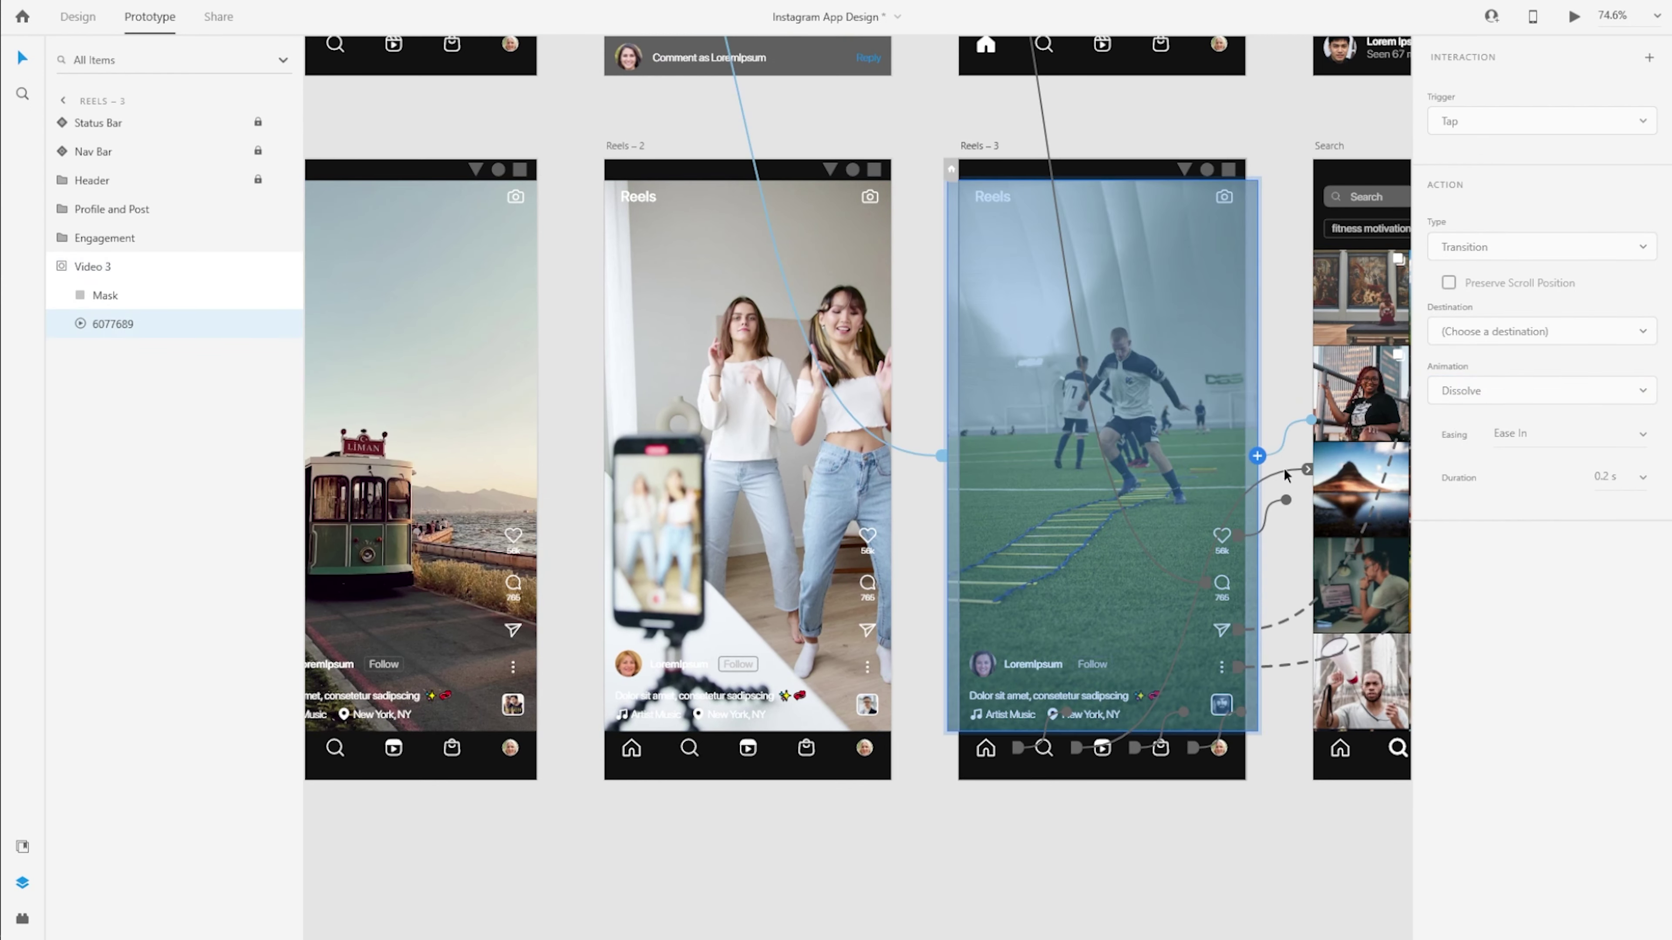
{"action": "left_click_drag", "start_coordinate": [886, 442], "coordinate": [888, 444]}
{"action": "left_click", "coordinate": [1300, 865]}
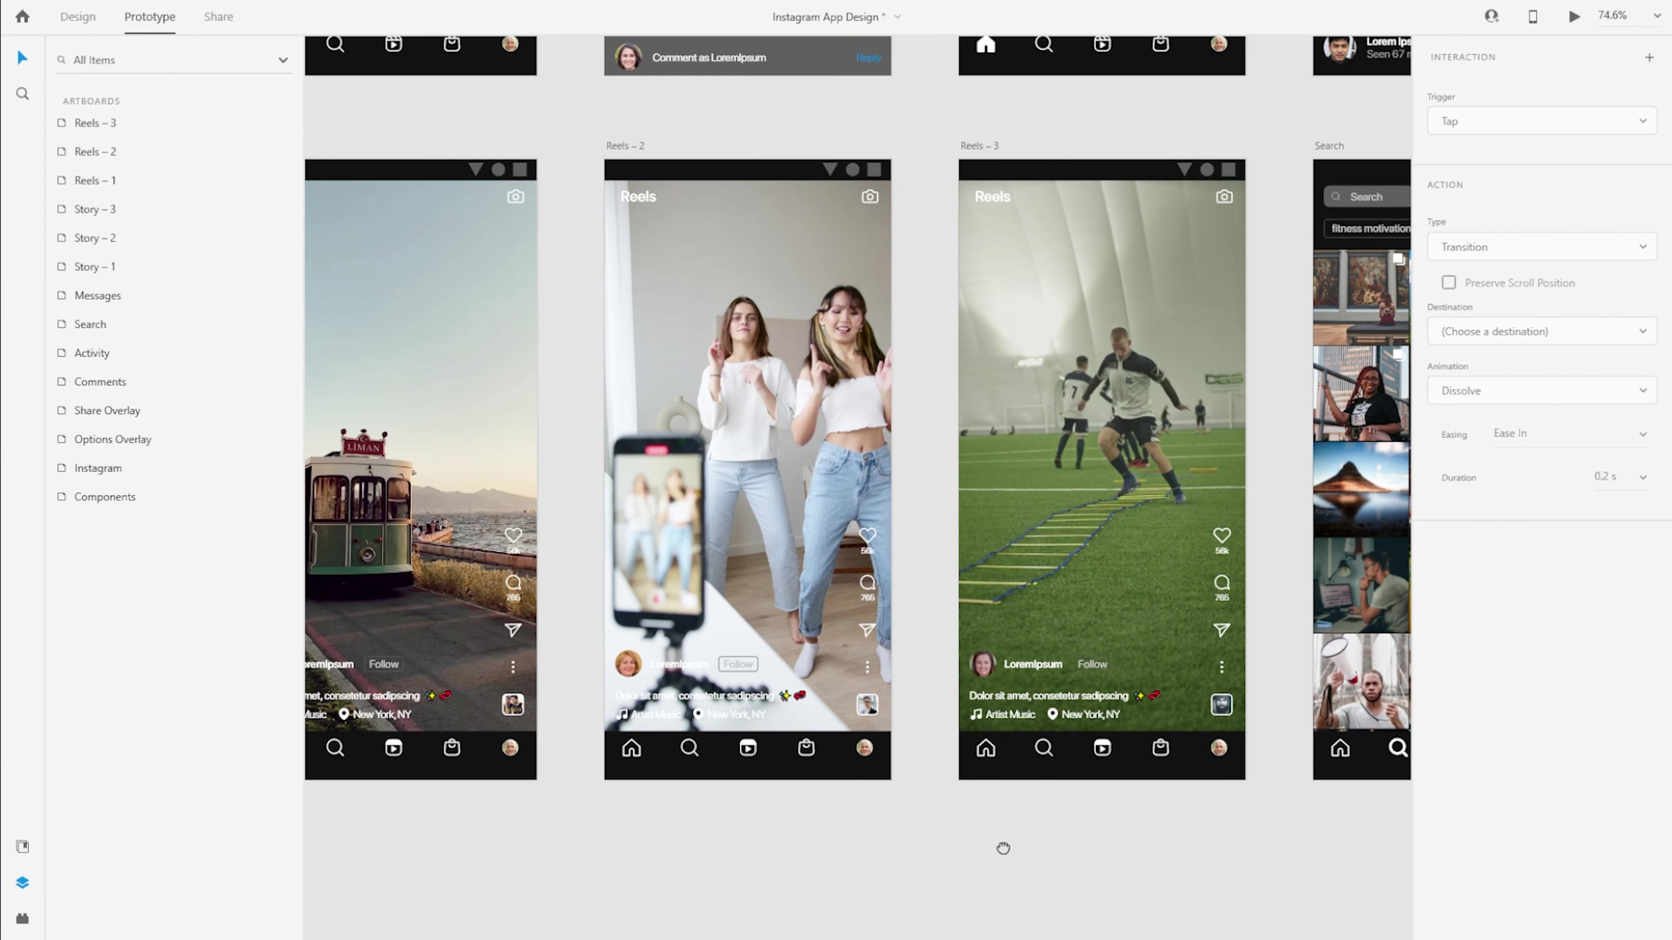
Preview Flow 1 from the Instagram home screen and watch the reels play through in sequence.
{"action": "scroll", "coordinate": [1000, 847], "scroll_direction": "left", "scroll_amount": 3}
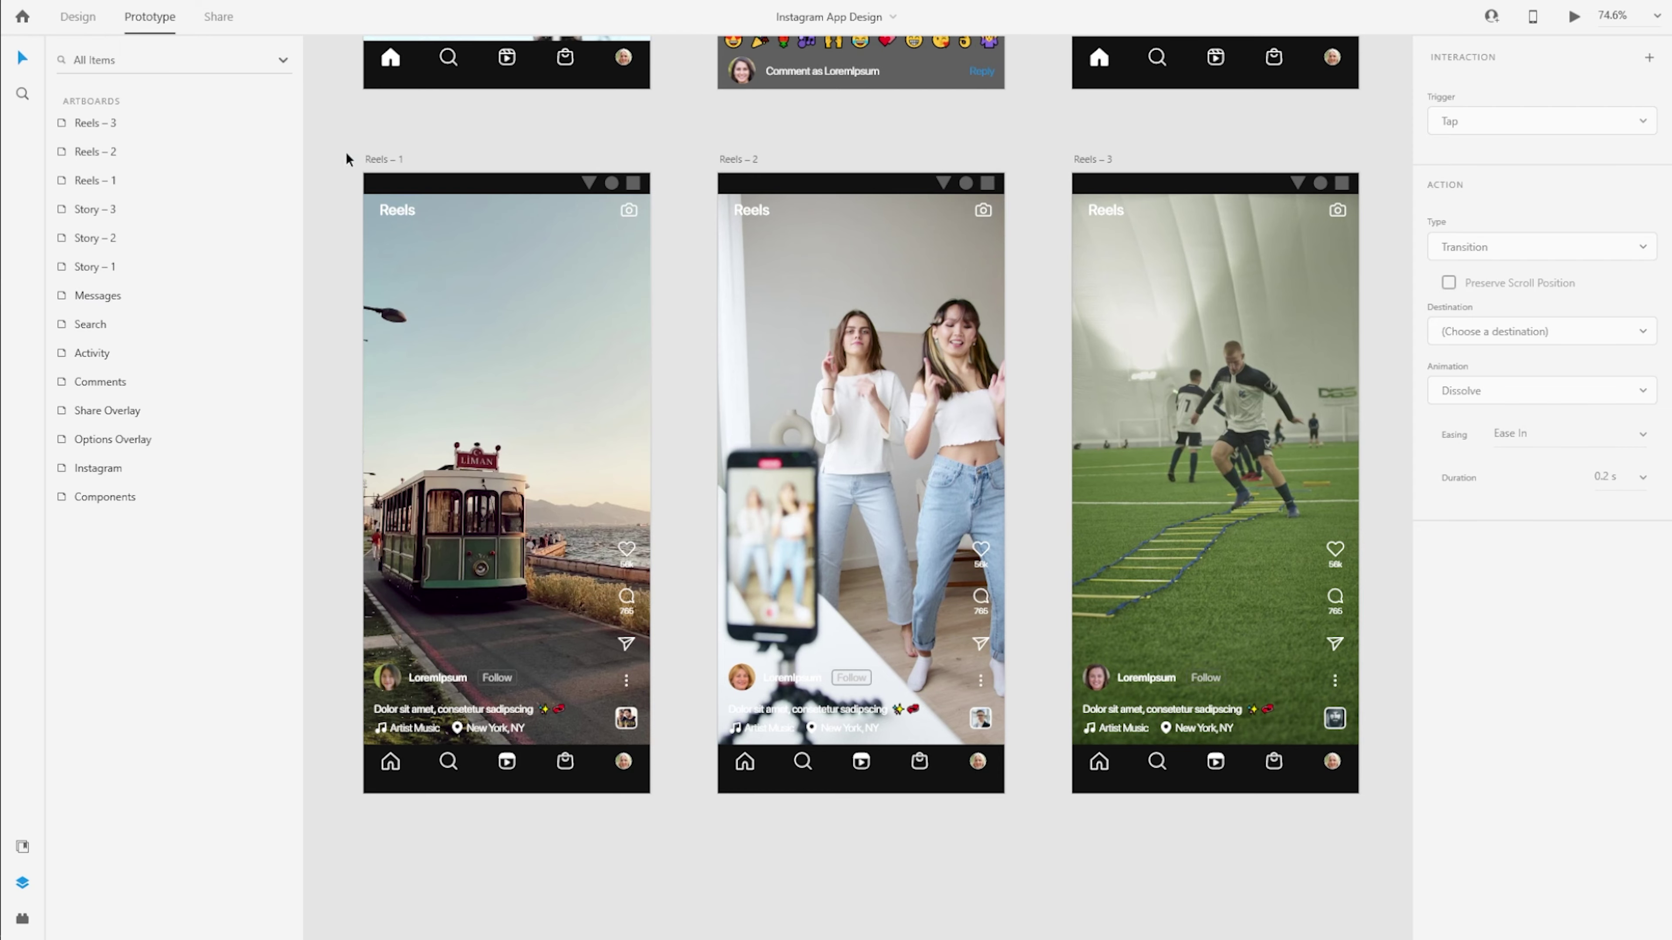
{"action": "left_click", "coordinate": [385, 160]}
{"action": "left_click", "coordinate": [483, 130]}
{"action": "scroll", "coordinate": [488, 151], "scroll_direction": "down", "scroll_amount": 3}
{"action": "scroll", "coordinate": [488, 152], "scroll_direction": "up", "scroll_amount": 5}
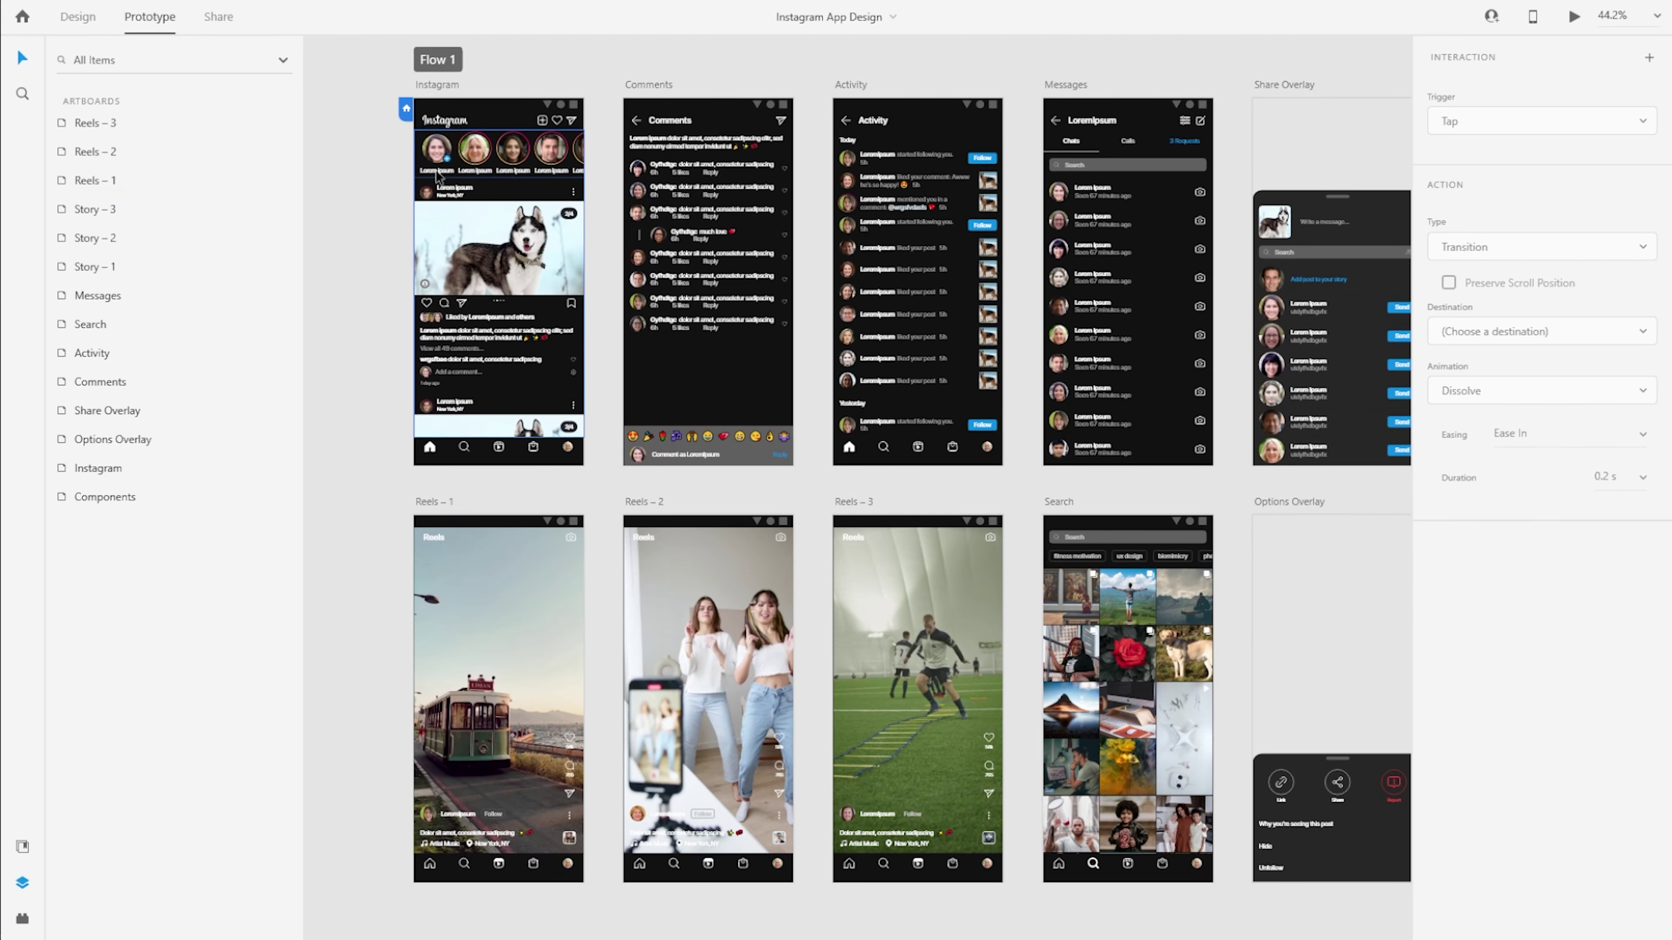
{"action": "scroll", "coordinate": [360, 191], "scroll_direction": "down", "scroll_amount": 2}
{"action": "scroll", "coordinate": [360, 191], "scroll_direction": "left", "scroll_amount": 3}
{"action": "scroll", "coordinate": [361, 191], "scroll_direction": "up", "scroll_amount": 1}
{"action": "left_click", "coordinate": [516, 118]}
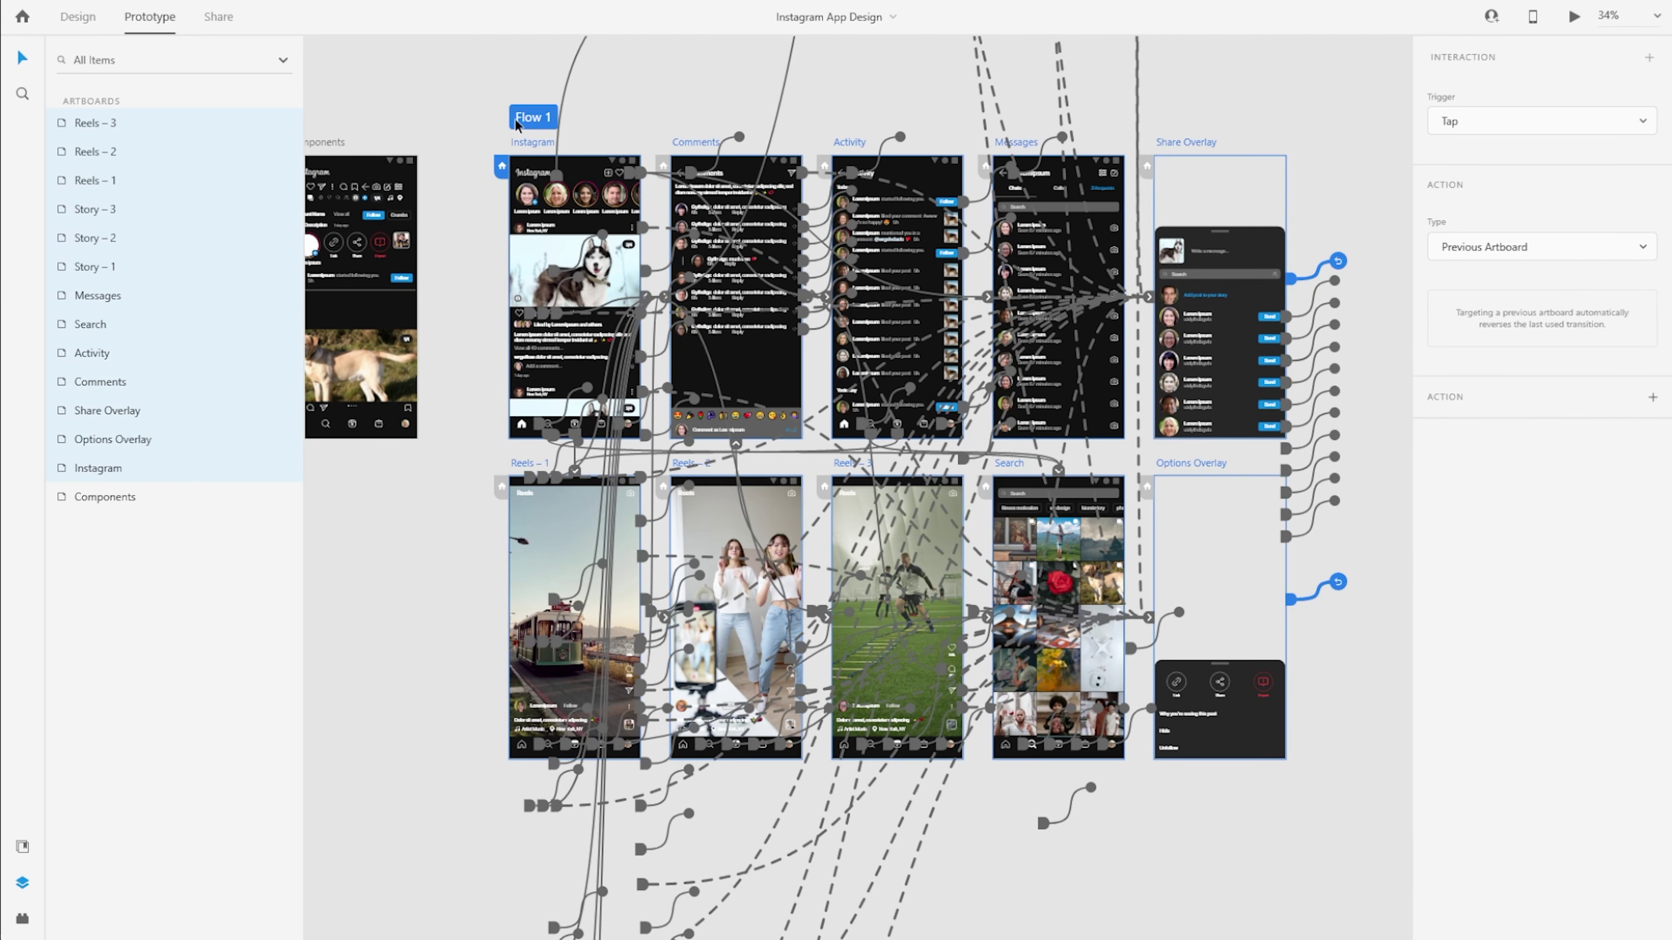
{"action": "left_click", "coordinate": [491, 118]}
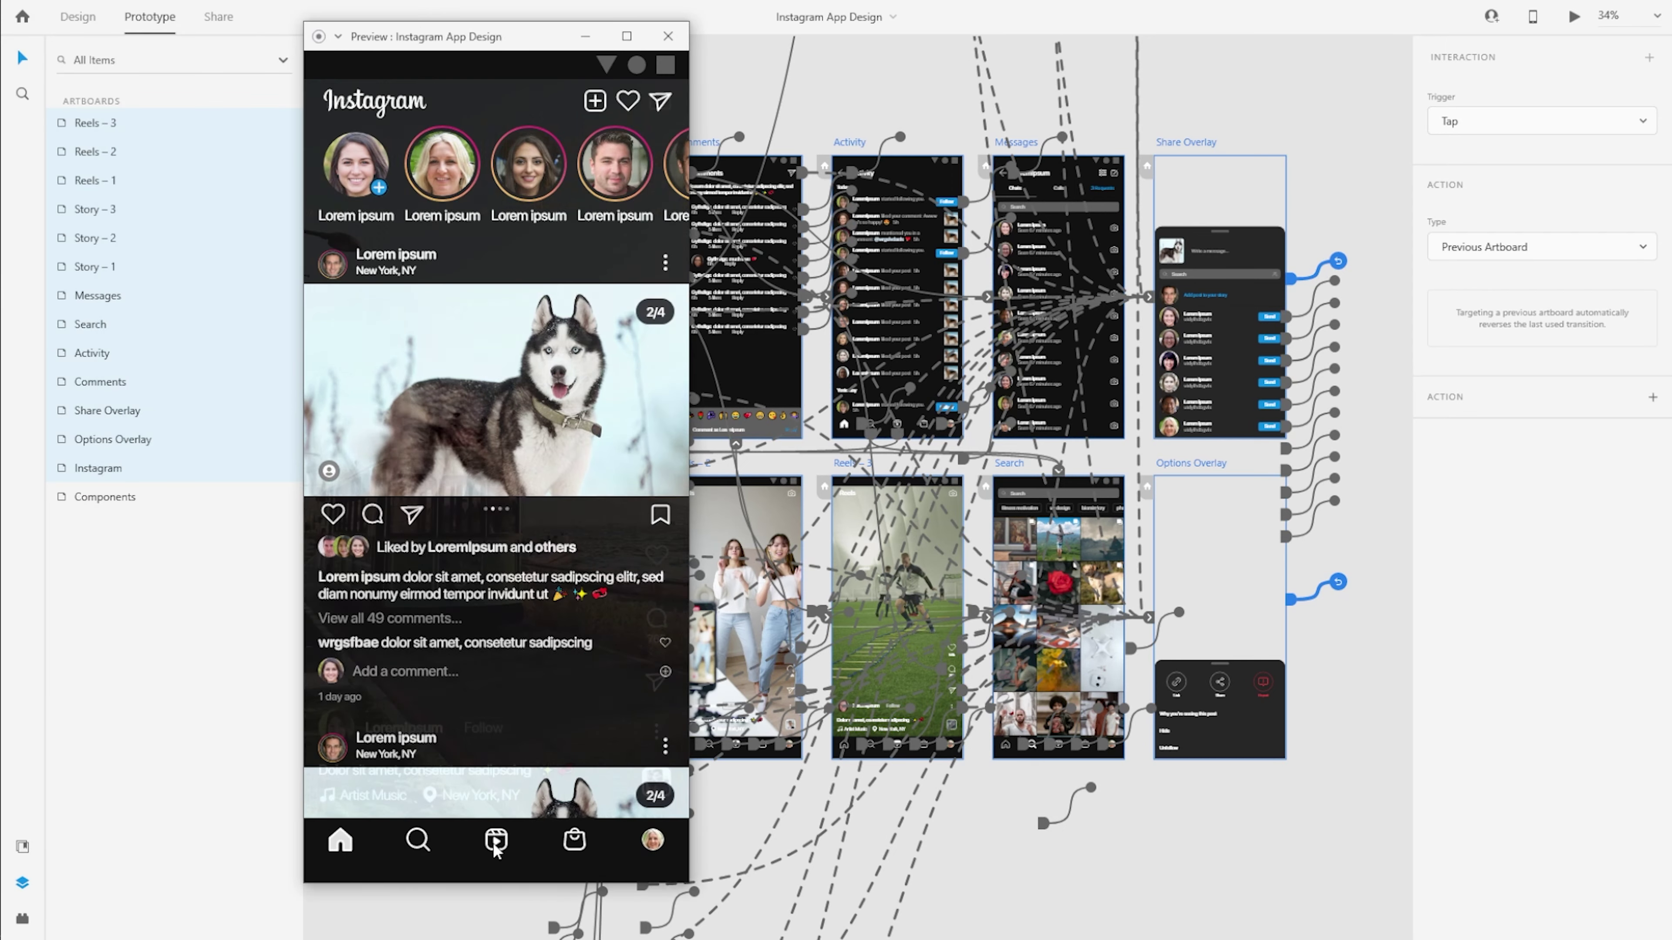
{"action": "left_click", "coordinate": [496, 843]}
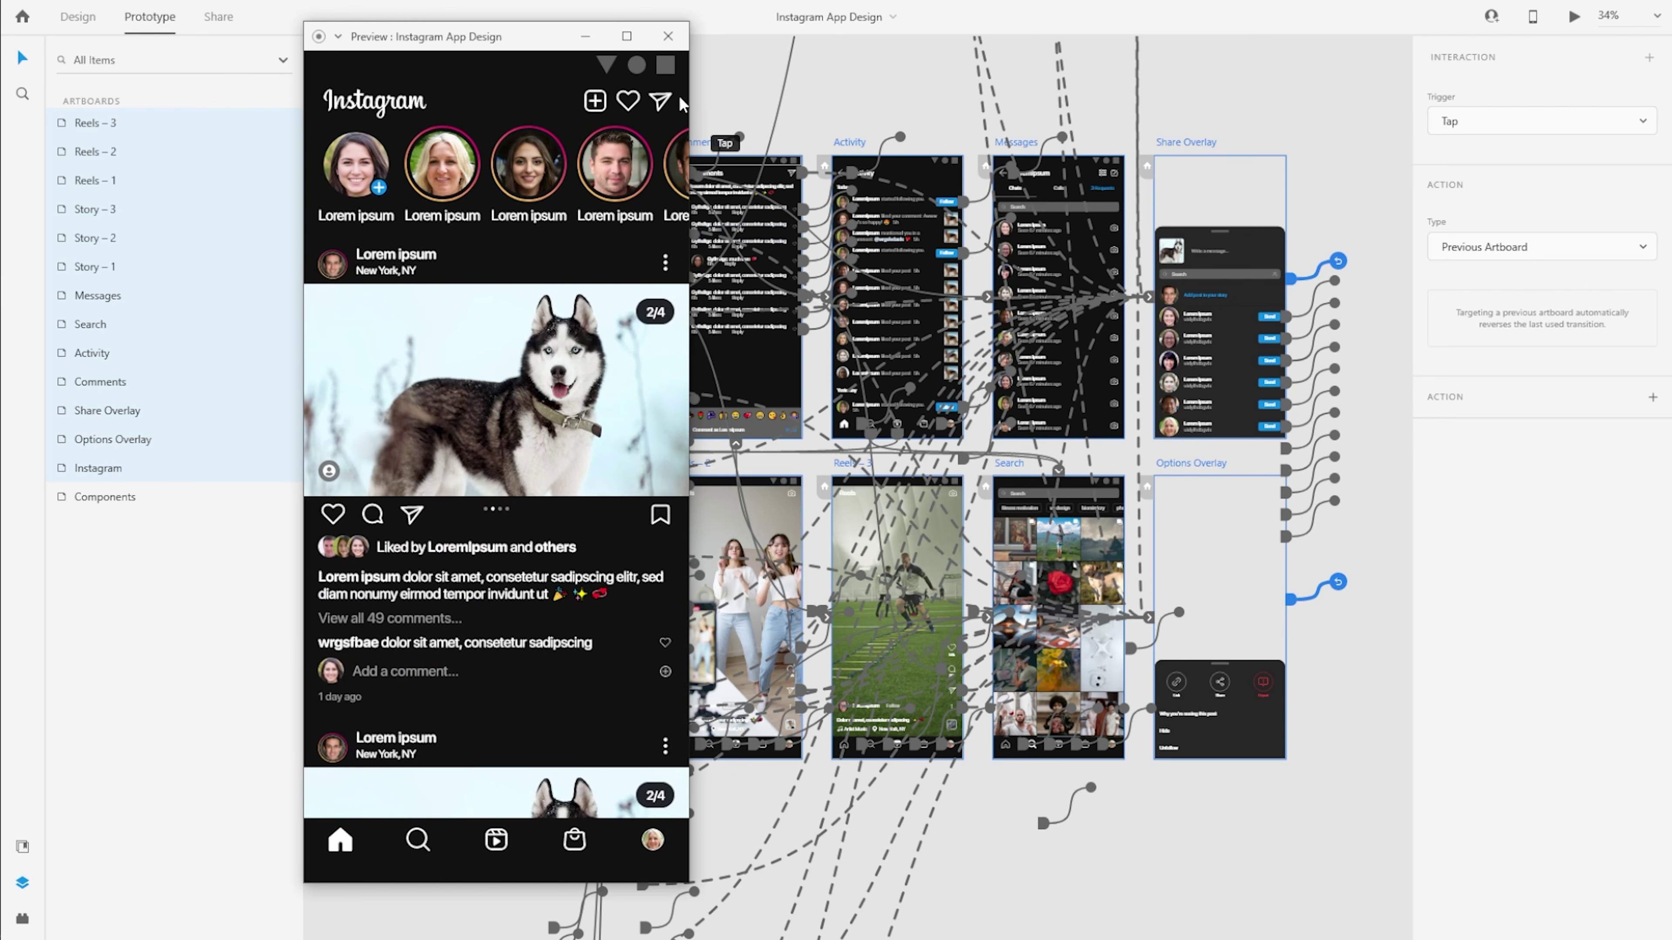
{"action": "left_click", "coordinate": [665, 37]}
{"action": "left_click", "coordinate": [431, 640]}
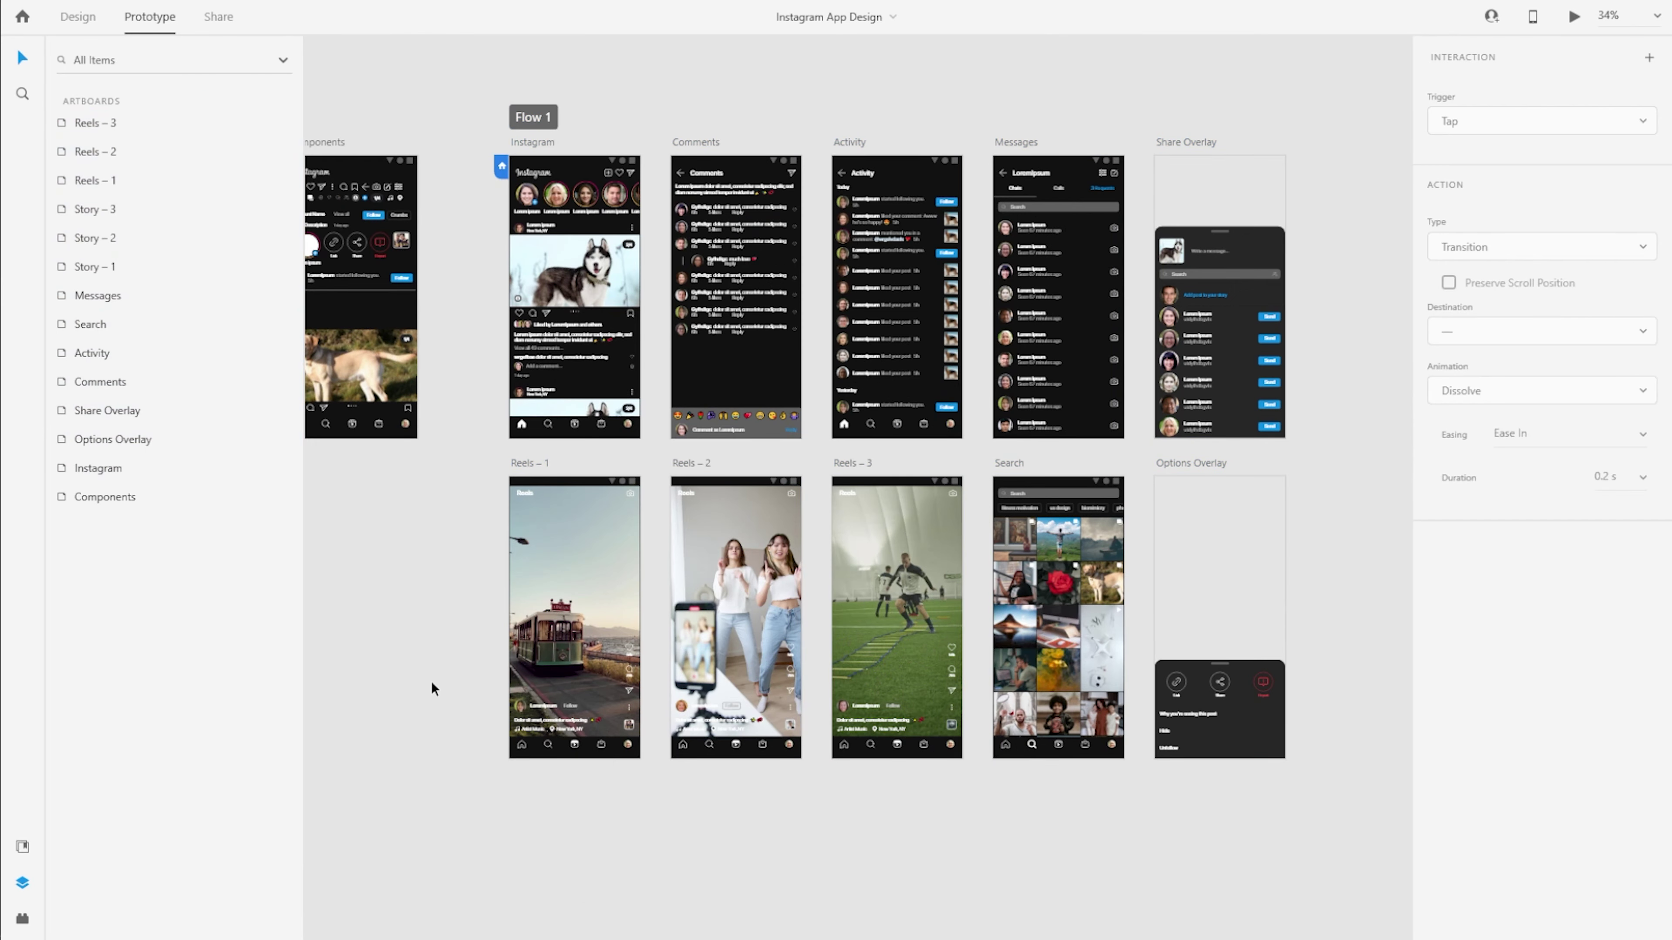
Draw a 428 by 320 rectangle without fill or border at X 0, Y 531 on the Reels – 1 artboard in the design view.
{"action": "key", "text": "ctrl+1"}
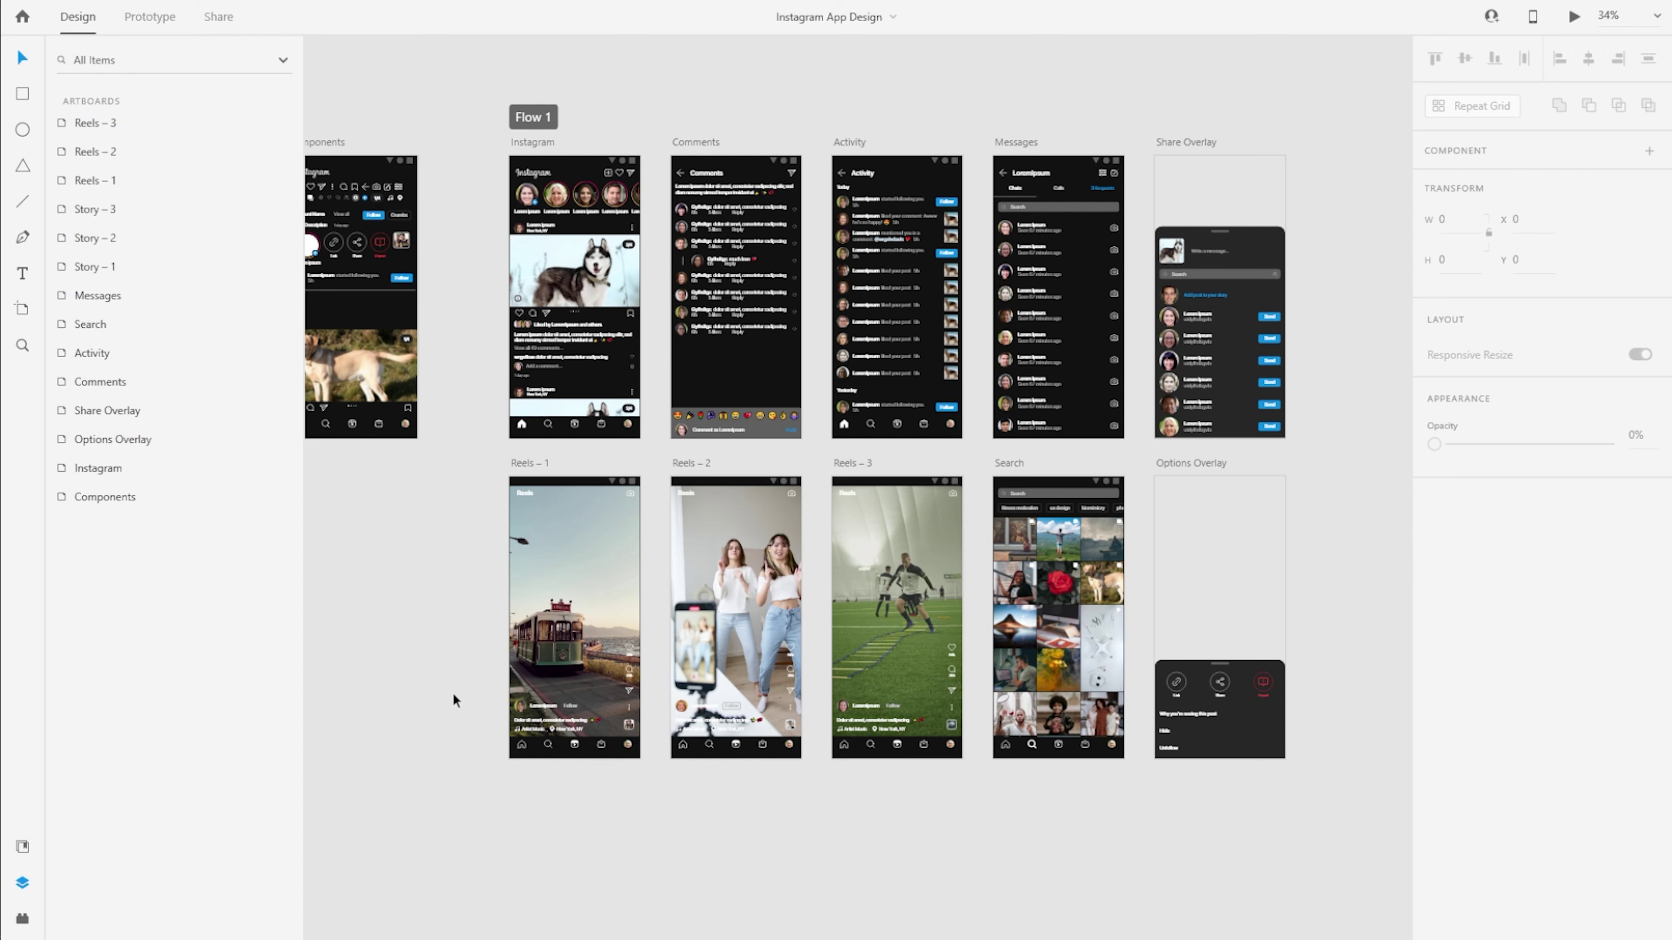
{"action": "scroll", "coordinate": [485, 777], "scroll_direction": "up", "scroll_amount": 5}
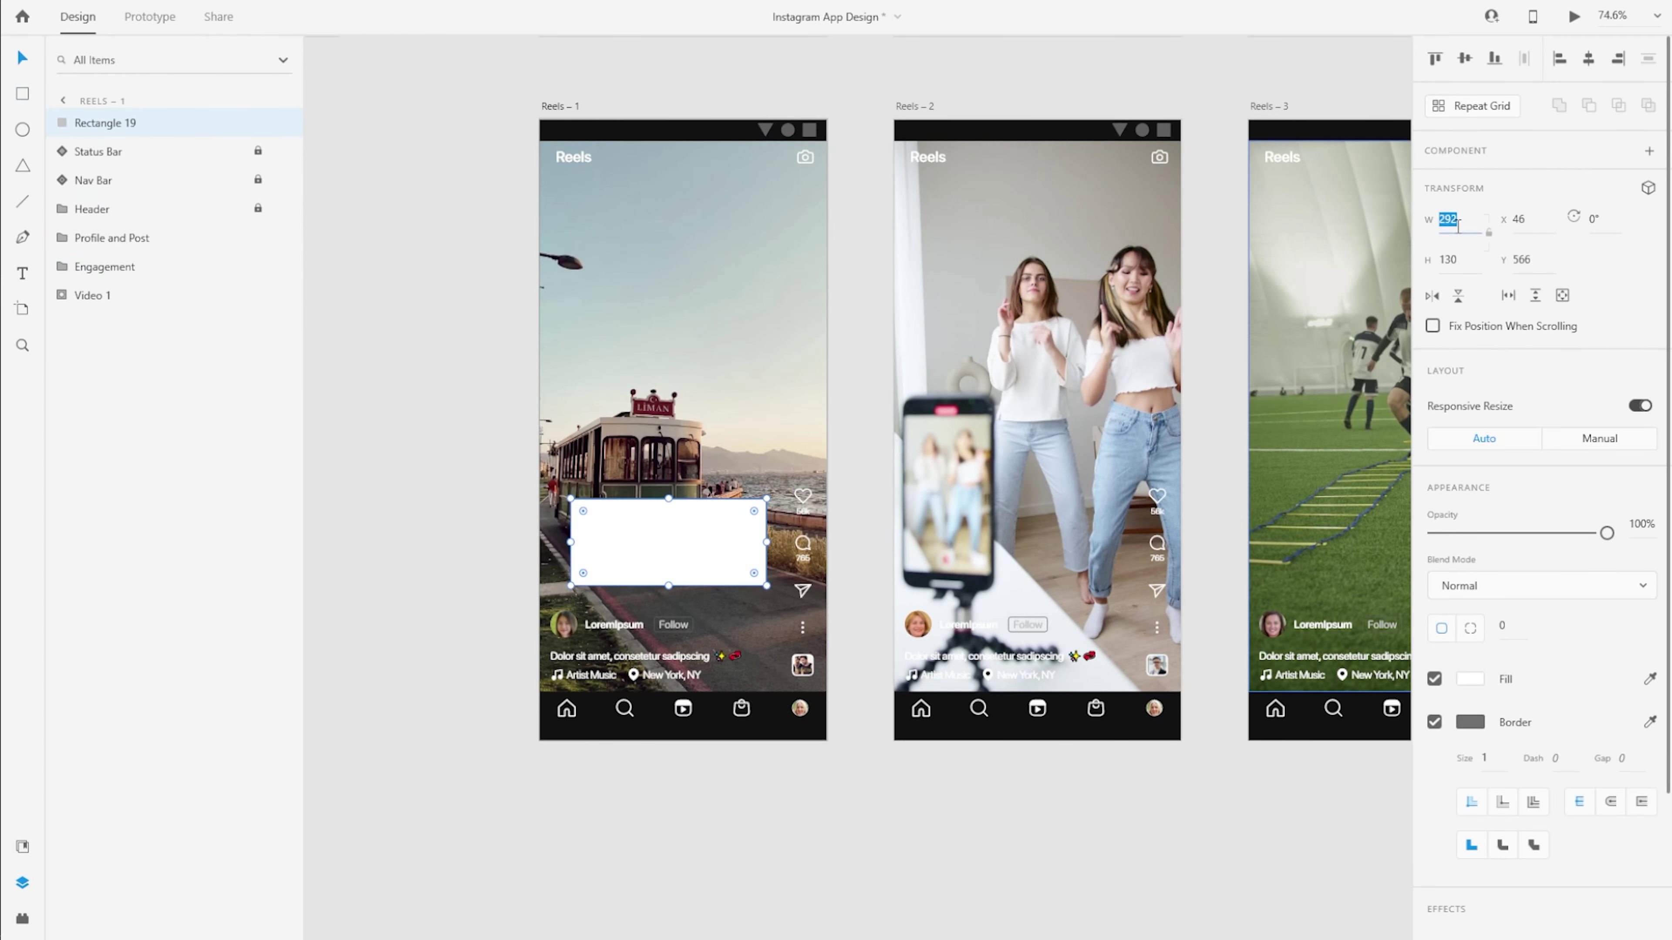
{"action": "type", "text": "428"}
{"action": "key", "text": "Return"}
{"action": "mouse_move", "coordinate": [733, 559]}
{"action": "left_mouse_down"}
{"action": "mouse_move", "coordinate": [702, 567]}
{"action": "mouse_move", "coordinate": [702, 658]}
{"action": "left_mouse_up"}
{"action": "left_click_drag", "start_coordinate": [691, 602], "coordinate": [693, 474]}
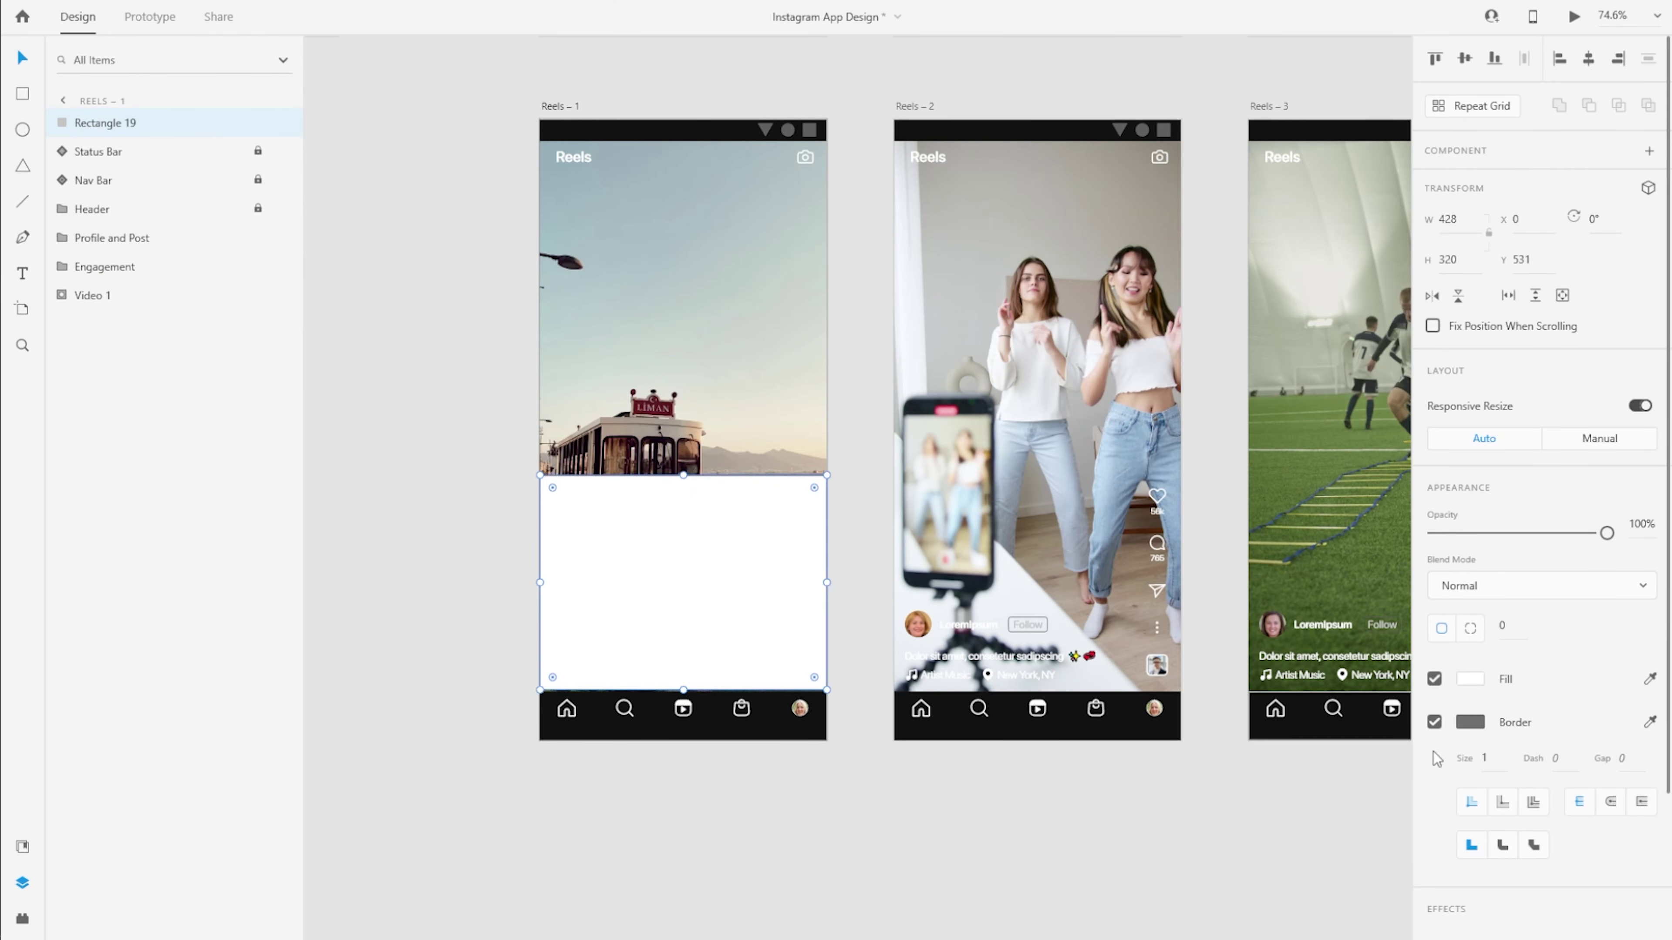
{"action": "left_click", "coordinate": [1434, 722]}
{"action": "left_click", "coordinate": [1433, 678]}
Rename the rectangle as Next, place it below the Header layer and duplicate it as Previous.
{"action": "double_click", "coordinate": [126, 123]}
{"action": "left_click_drag", "start_coordinate": [127, 132], "coordinate": [147, 224]}
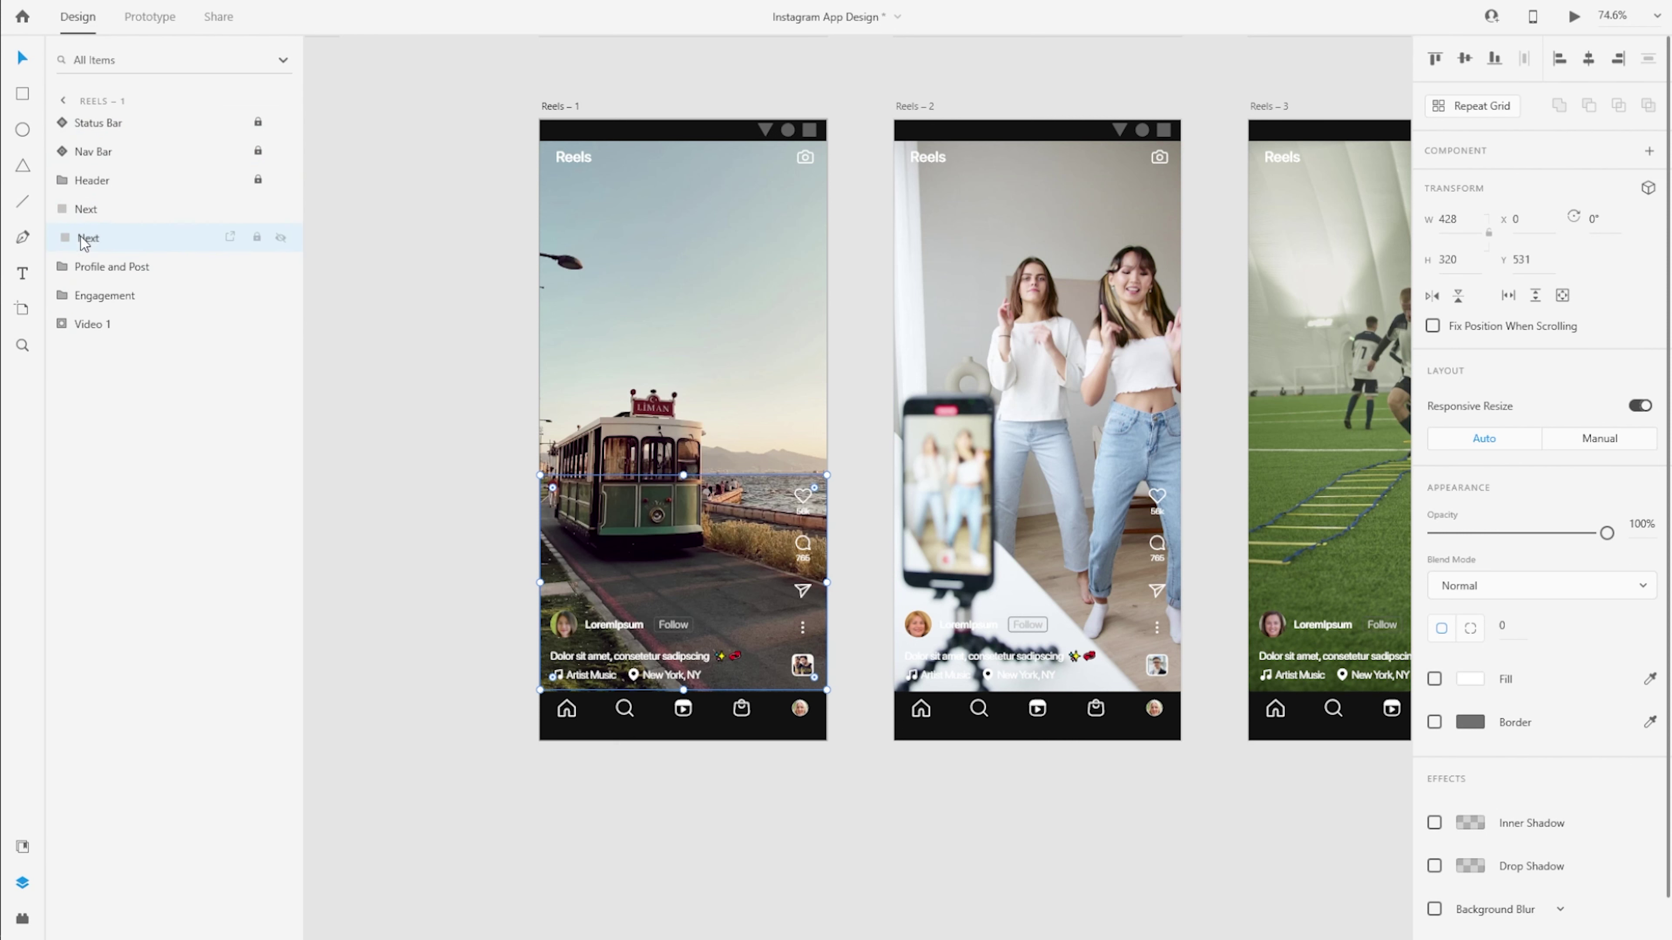
{"action": "key", "text": "Return"}
Position the Previous rectangle at the upper end of the Reels – 1 artboard with Y 0 and a rotation of 0°.
{"action": "left_click_drag", "start_coordinate": [683, 582], "coordinate": [683, 373]}
{"action": "left_click", "coordinate": [1522, 259]}
{"action": "type", "text": "0"}
{"action": "key", "text": "Tab"}
{"action": "type", "text": "-30"}
{"action": "key", "text": "Return"}
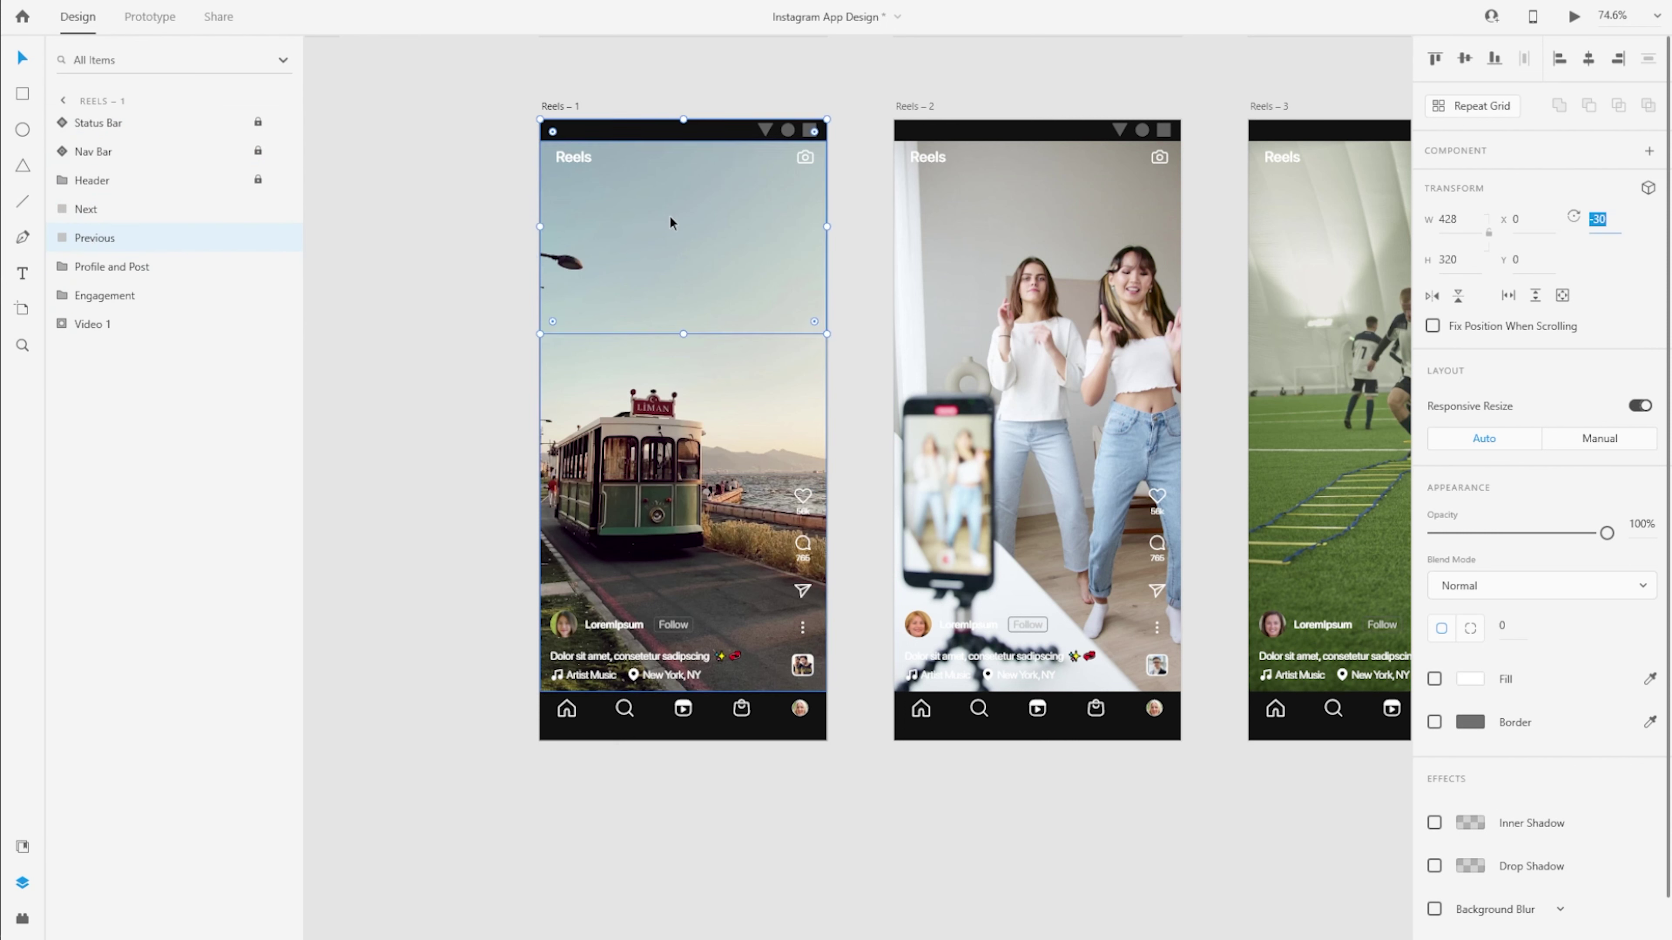
{"action": "type", "text": "0"}
{"action": "key", "text": "Tab"}
{"action": "left_click_drag", "start_coordinate": [613, 220], "coordinate": [609, 244]}
{"action": "left_click_drag", "start_coordinate": [692, 356], "coordinate": [697, 276]}
Copy the Next and Previous rectangles from Reels – 1 to the Reels – 2 and Reels – 3 artboards.
{"action": "left_click", "coordinate": [145, 210]}
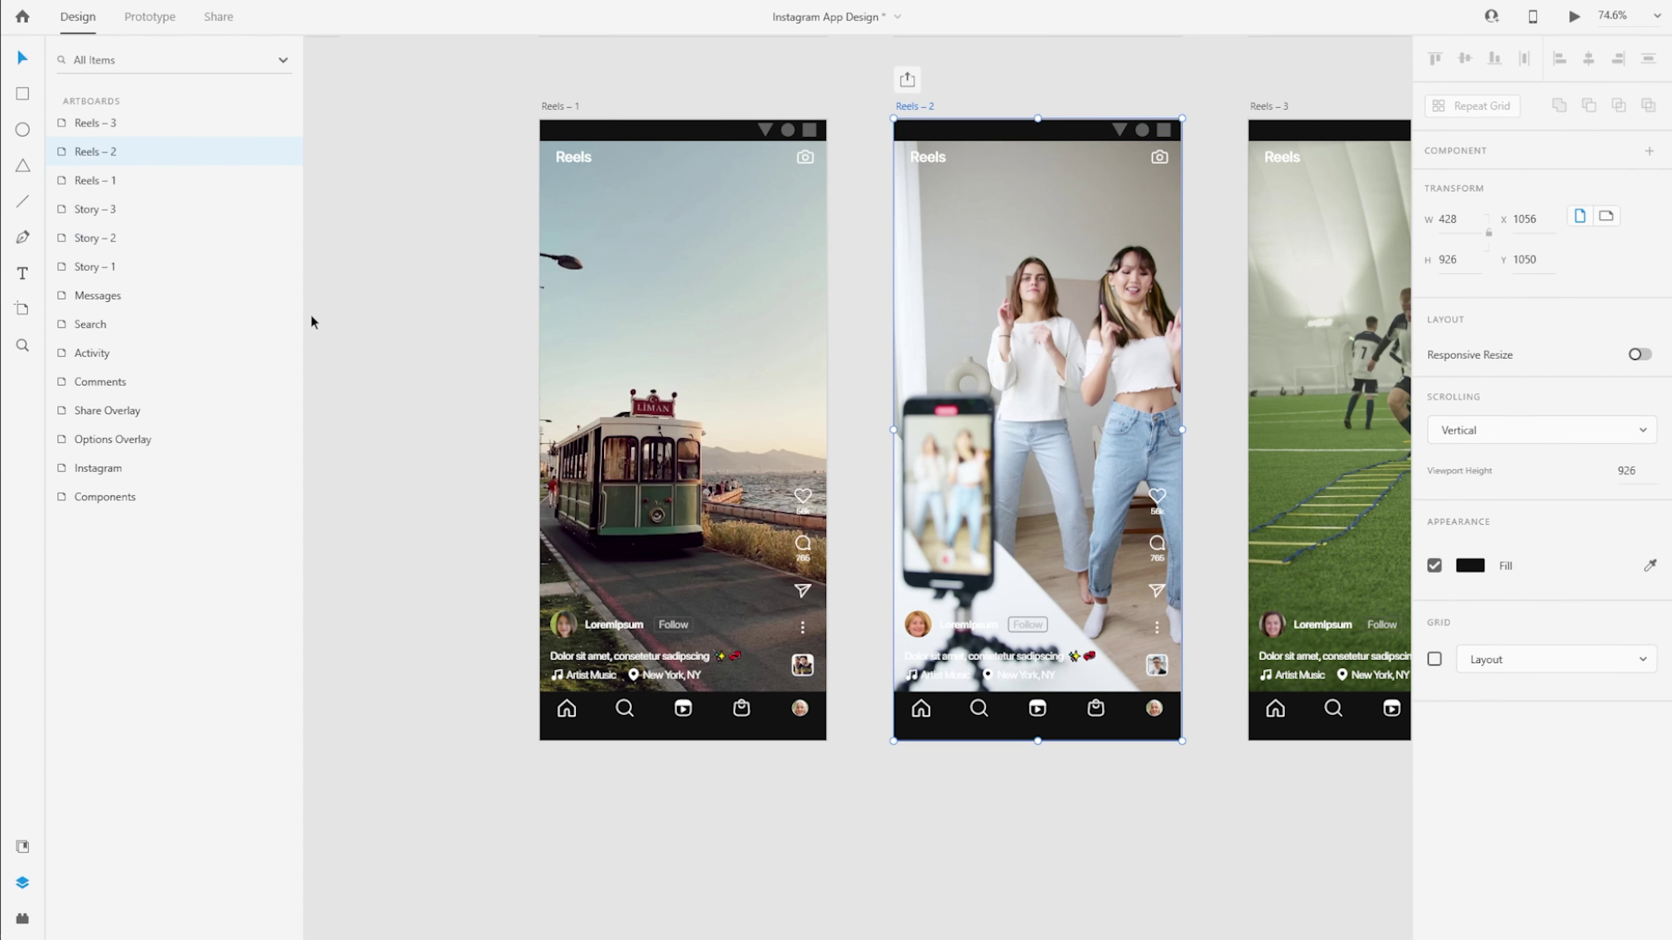
{"action": "left_click", "coordinate": [131, 324]}
{"action": "left_click", "coordinate": [1329, 330]}
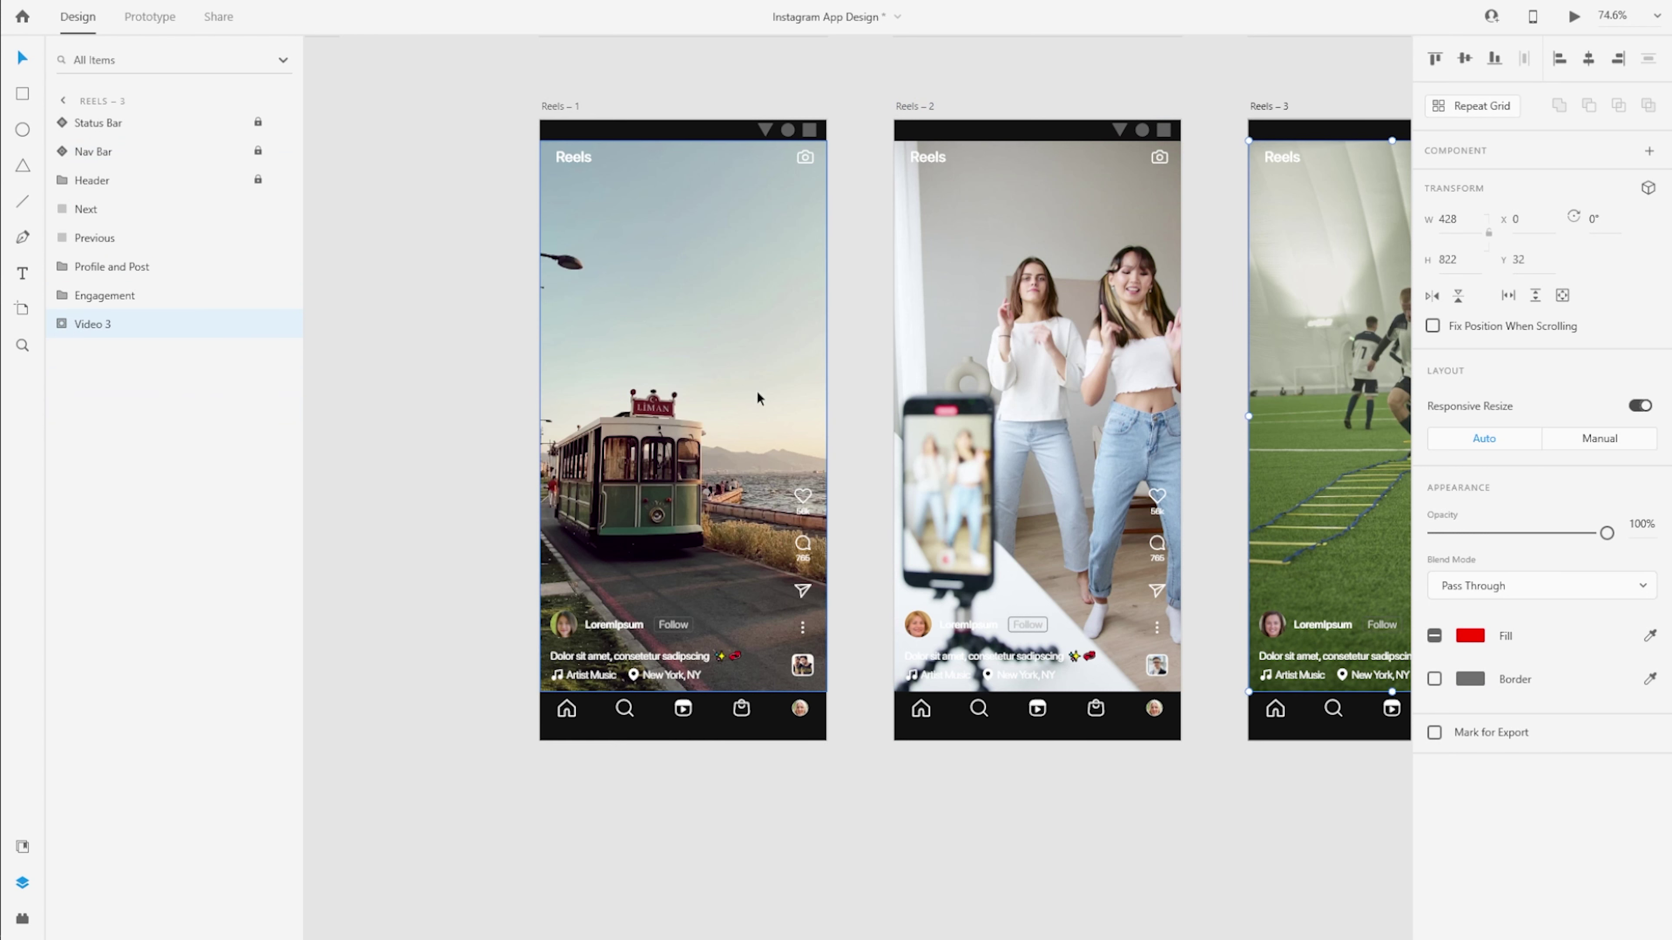
Append 1 to the names of the Profile and Post group on Reels – 1 and the location, music, caption, follow, text and profile layers inside.
{"action": "double_click", "coordinate": [112, 267]}
{"action": "type", "text": "1"}
{"action": "double_click", "coordinate": [117, 295]}
{"action": "key", "text": "Right"}
{"action": "type", "text": "1"}
{"action": "key", "text": "Tab"}
{"action": "key", "text": "Right"}
{"action": "type", "text": "1"}
{"action": "key", "text": "Tab"}
{"action": "key", "text": "Right"}
{"action": "type", "text": "1"}
{"action": "key", "text": "Tab"}
{"action": "key", "text": "Right"}
{"action": "type", "text": "1"}
{"action": "key", "text": "Tab"}
{"action": "key", "text": "Right"}
{"action": "type", "text": "1"}
{"action": "key", "text": "Tab"}
{"action": "key", "text": "Right"}
{"action": "type", "text": "1"}
{"action": "key", "text": "Tab"}
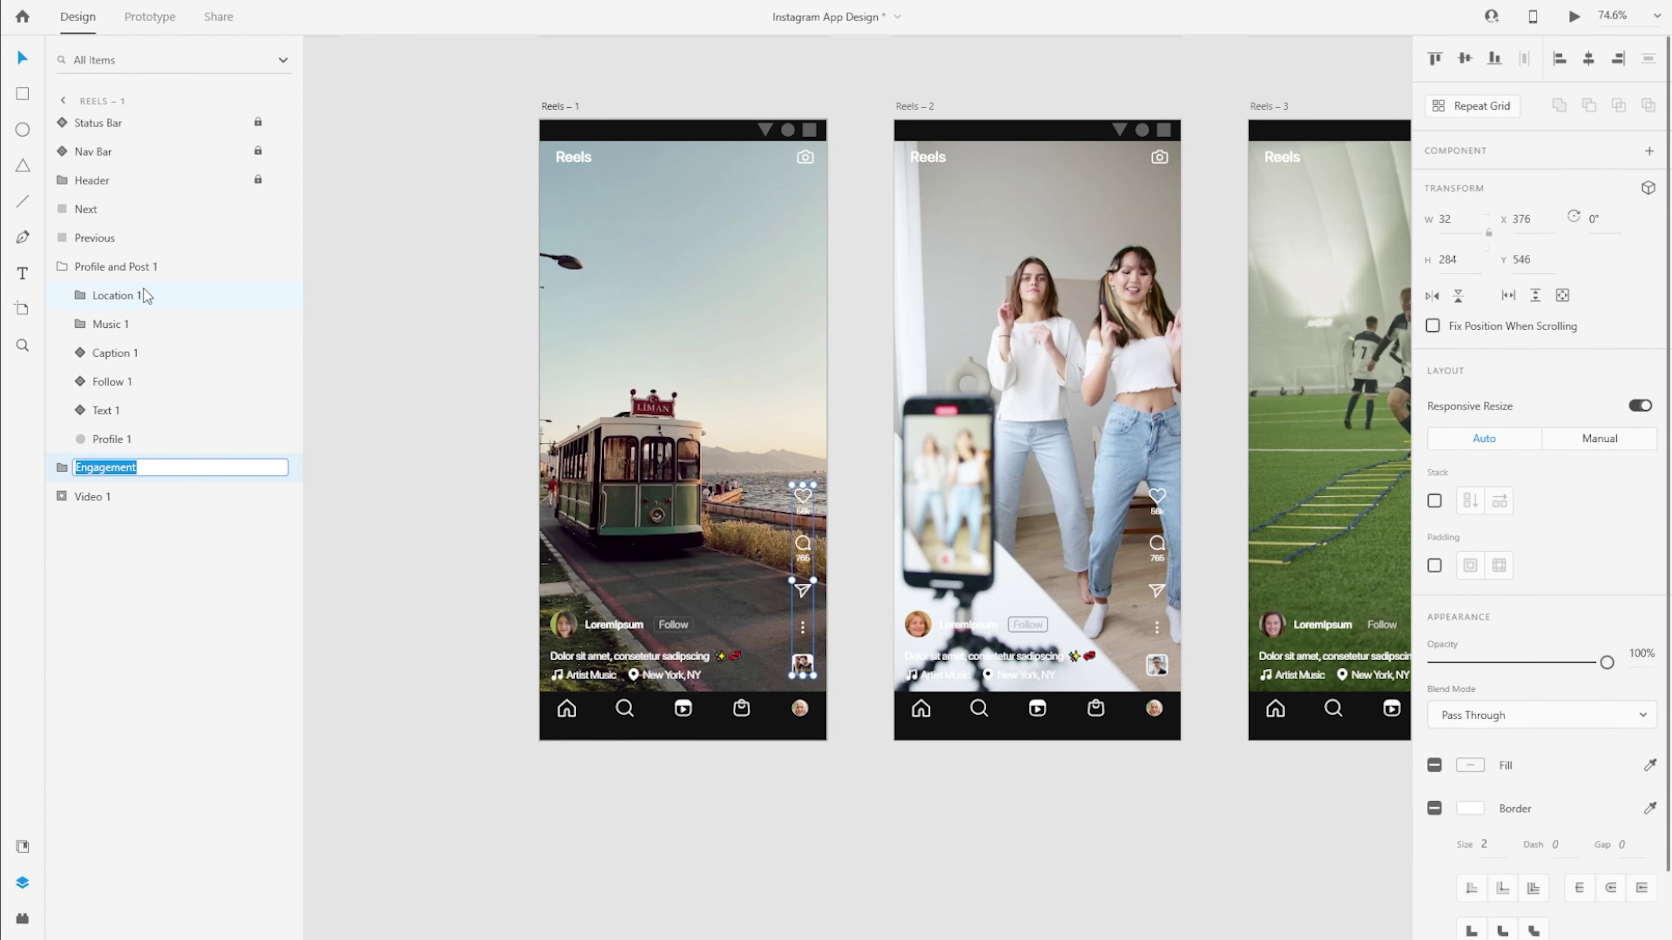
Append 1 to the names of the Engagement group on Reels – 1 and the layers inside it.
{"action": "double_click", "coordinate": [145, 326]}
{"action": "key", "text": "Right"}
{"action": "type", "text": "1"}
{"action": "key", "text": "Tab"}
{"action": "key", "text": "Right"}
{"action": "type", "text": "1"}
{"action": "key", "text": "Tab"}
{"action": "key", "text": "Right"}
{"action": "type", "text": "1"}
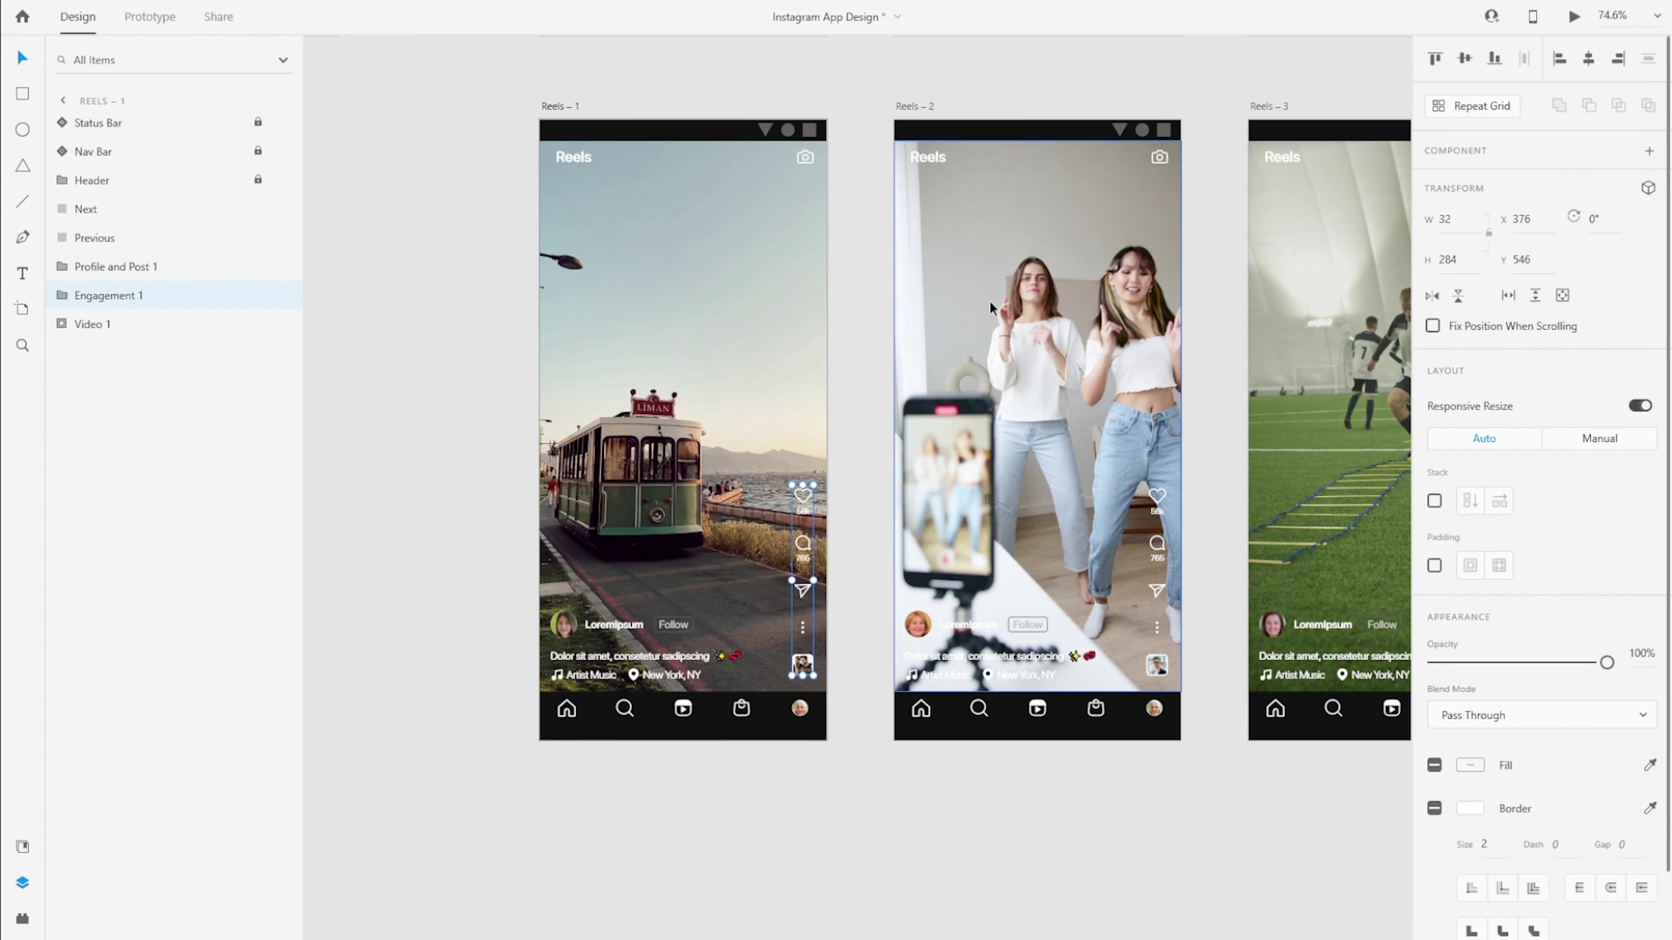
Append 2 to the names of the Profile and Post and Engagement groups on Reels – 2 and their layers.
{"action": "key", "text": "Tab"}
{"action": "key", "text": "Right"}
{"action": "type", "text": "2"}
{"action": "key", "text": "Tab"}
{"action": "key", "text": "Right"}
{"action": "type", "text": "2"}
{"action": "key", "text": "Tab"}
{"action": "key", "text": "Right"}
{"action": "type", "text": "2"}
{"action": "key", "text": "Tab"}
{"action": "key", "text": "Right"}
Append 3 to the names of the Profile and Post and Engagement groups on Reels – 3 and their layers.
{"action": "left_click", "coordinate": [1335, 652]}
{"action": "double_click", "coordinate": [127, 271]}
{"action": "key", "text": "Right"}
{"action": "type", "text": "3"}
{"action": "key", "text": "Tab"}
{"action": "key", "text": "Right"}
{"action": "type", "text": "3"}
{"action": "key", "text": "Tab"}
{"action": "key", "text": "Right"}
{"action": "type", "text": "3"}
{"action": "key", "text": "Tab"}
{"action": "key", "text": "Right"}
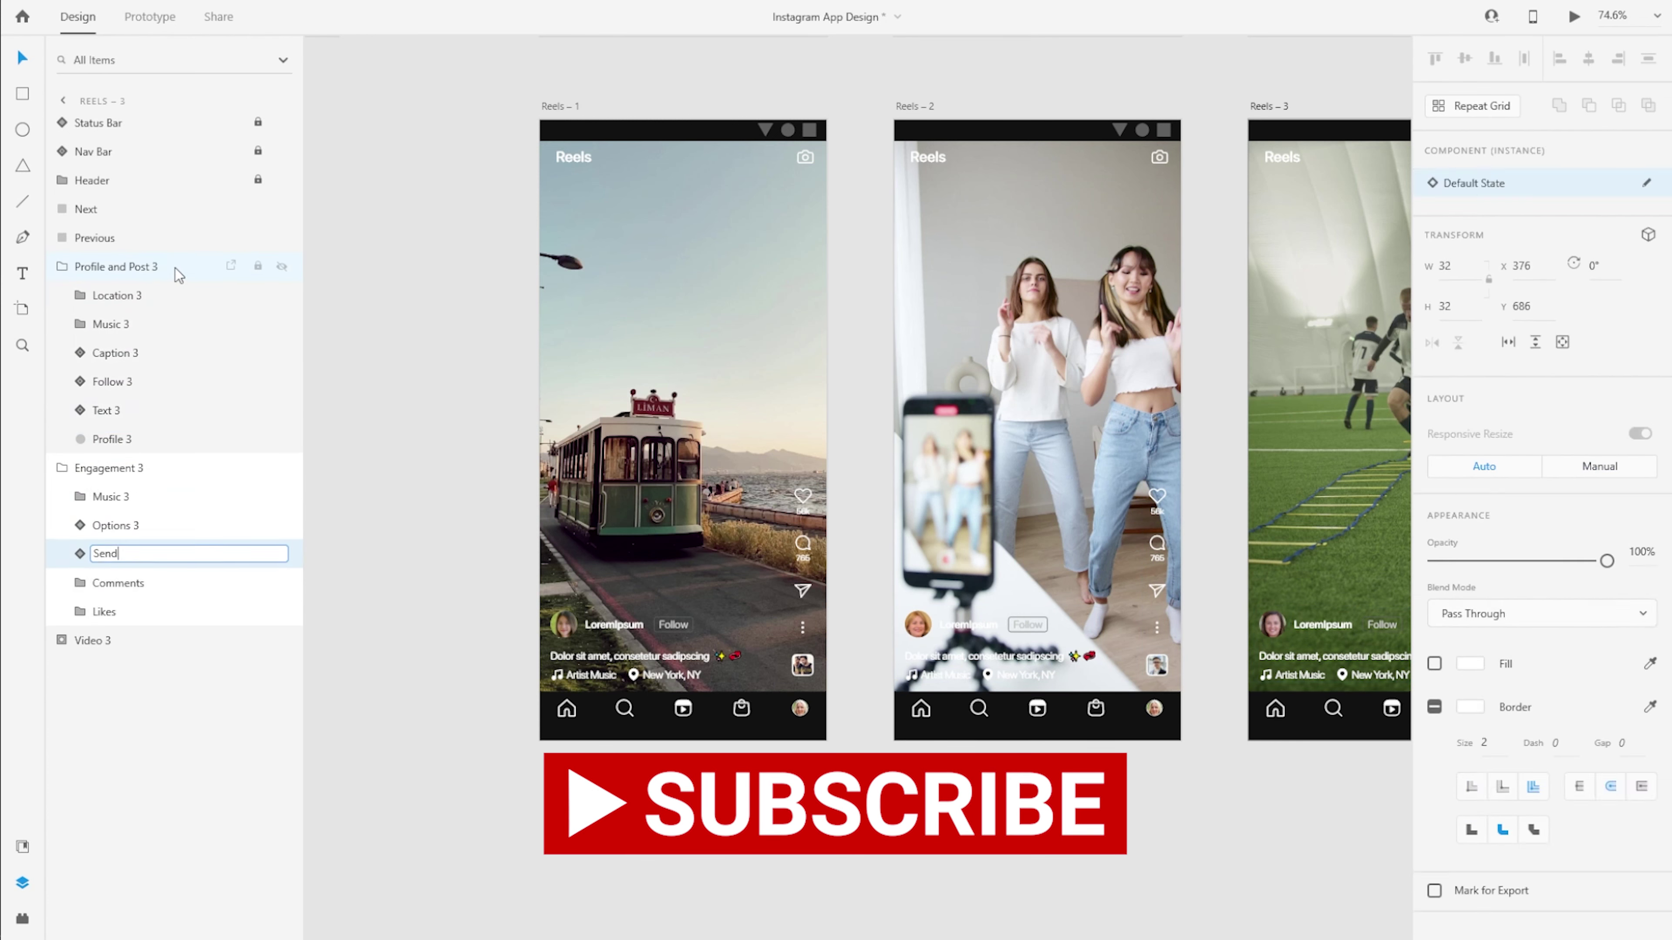
Try to link the Next area on Reels – 1 to the Reels – 2 artboard with a Slide Up transition.
{"action": "left_click", "coordinate": [678, 501]}
{"action": "left_click", "coordinate": [665, 649]}
{"action": "left_click", "coordinate": [691, 527]}
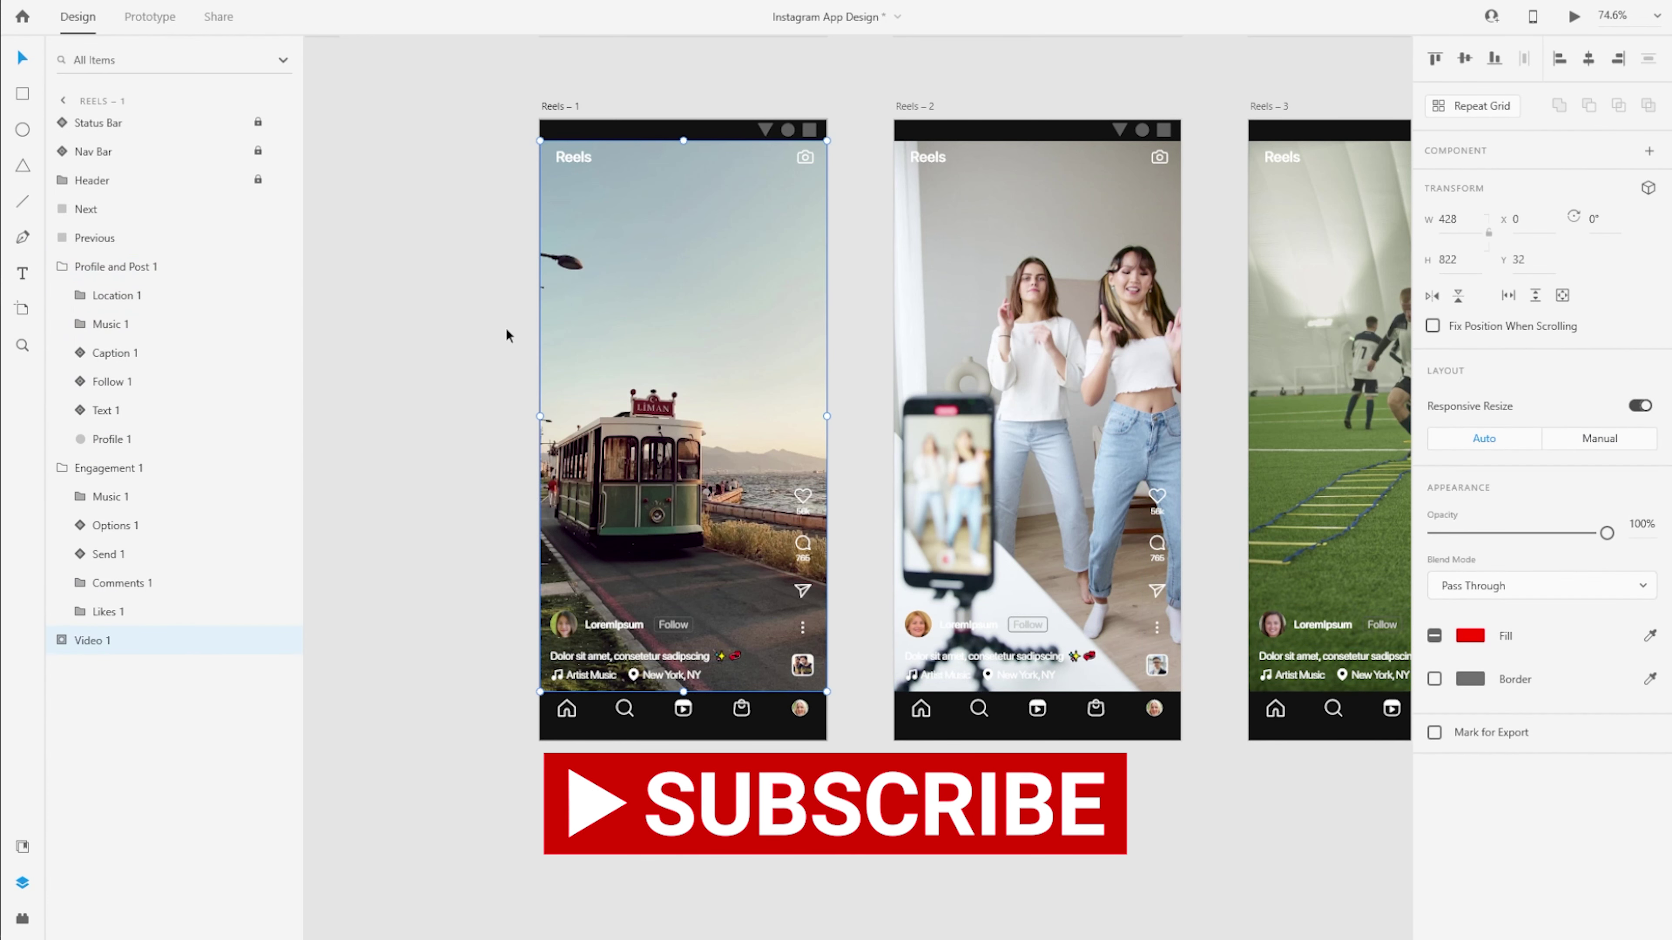
{"action": "left_click", "coordinate": [150, 15]}
{"action": "left_click", "coordinate": [93, 208]}
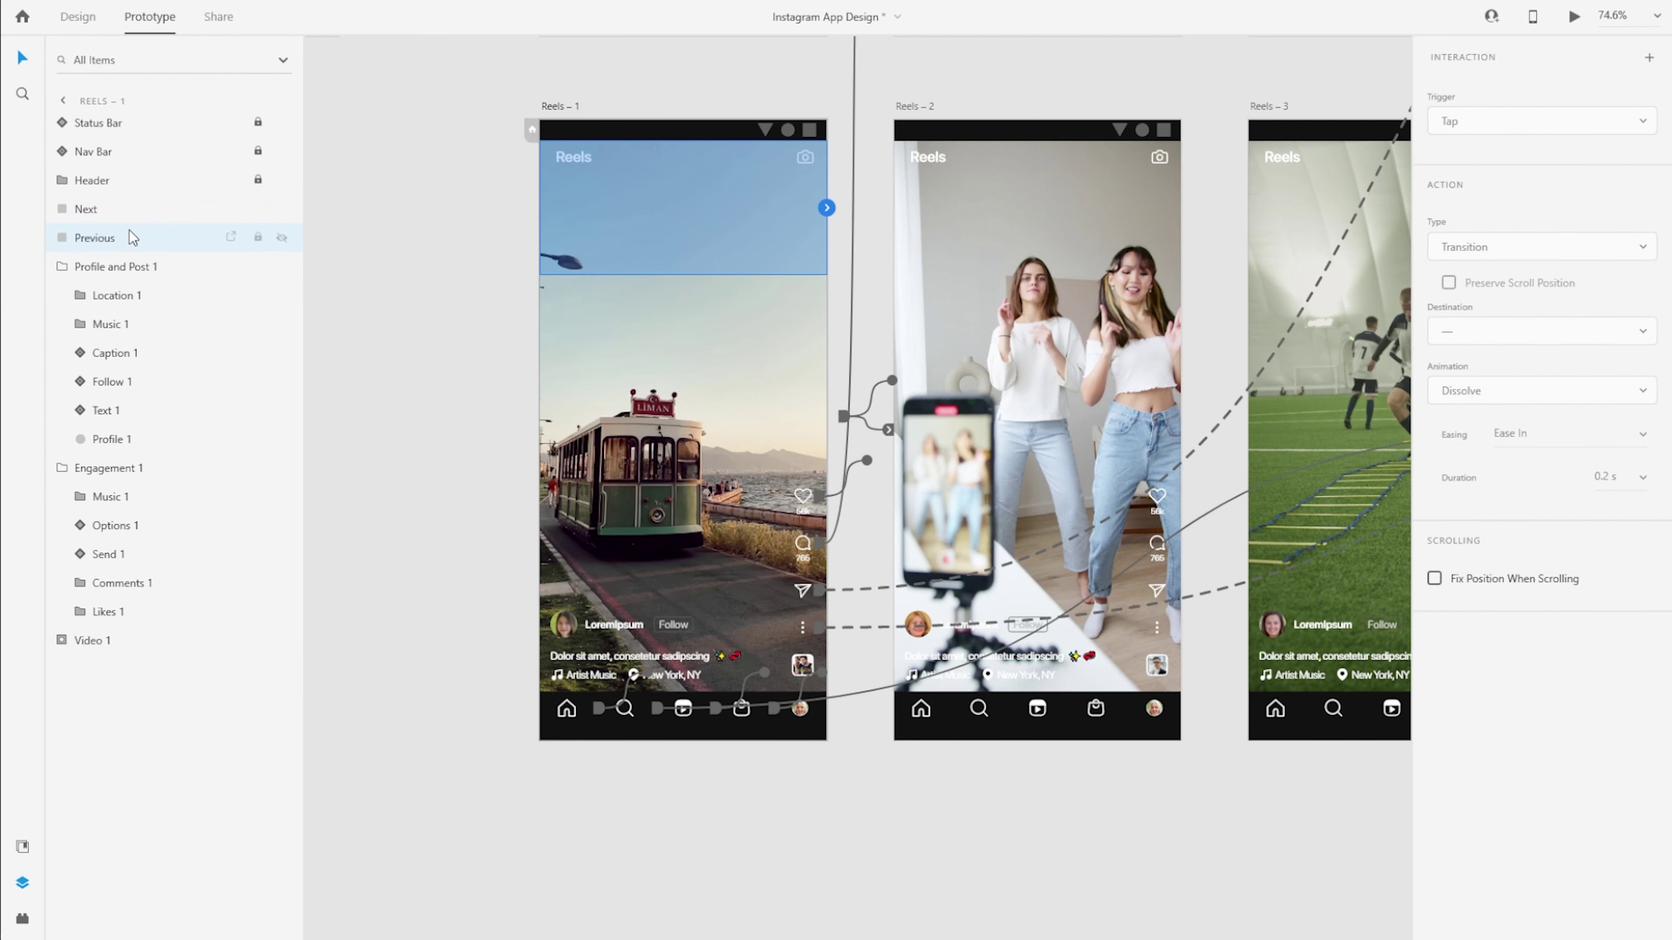
{"action": "left_click_drag", "start_coordinate": [826, 583], "coordinate": [973, 487]}
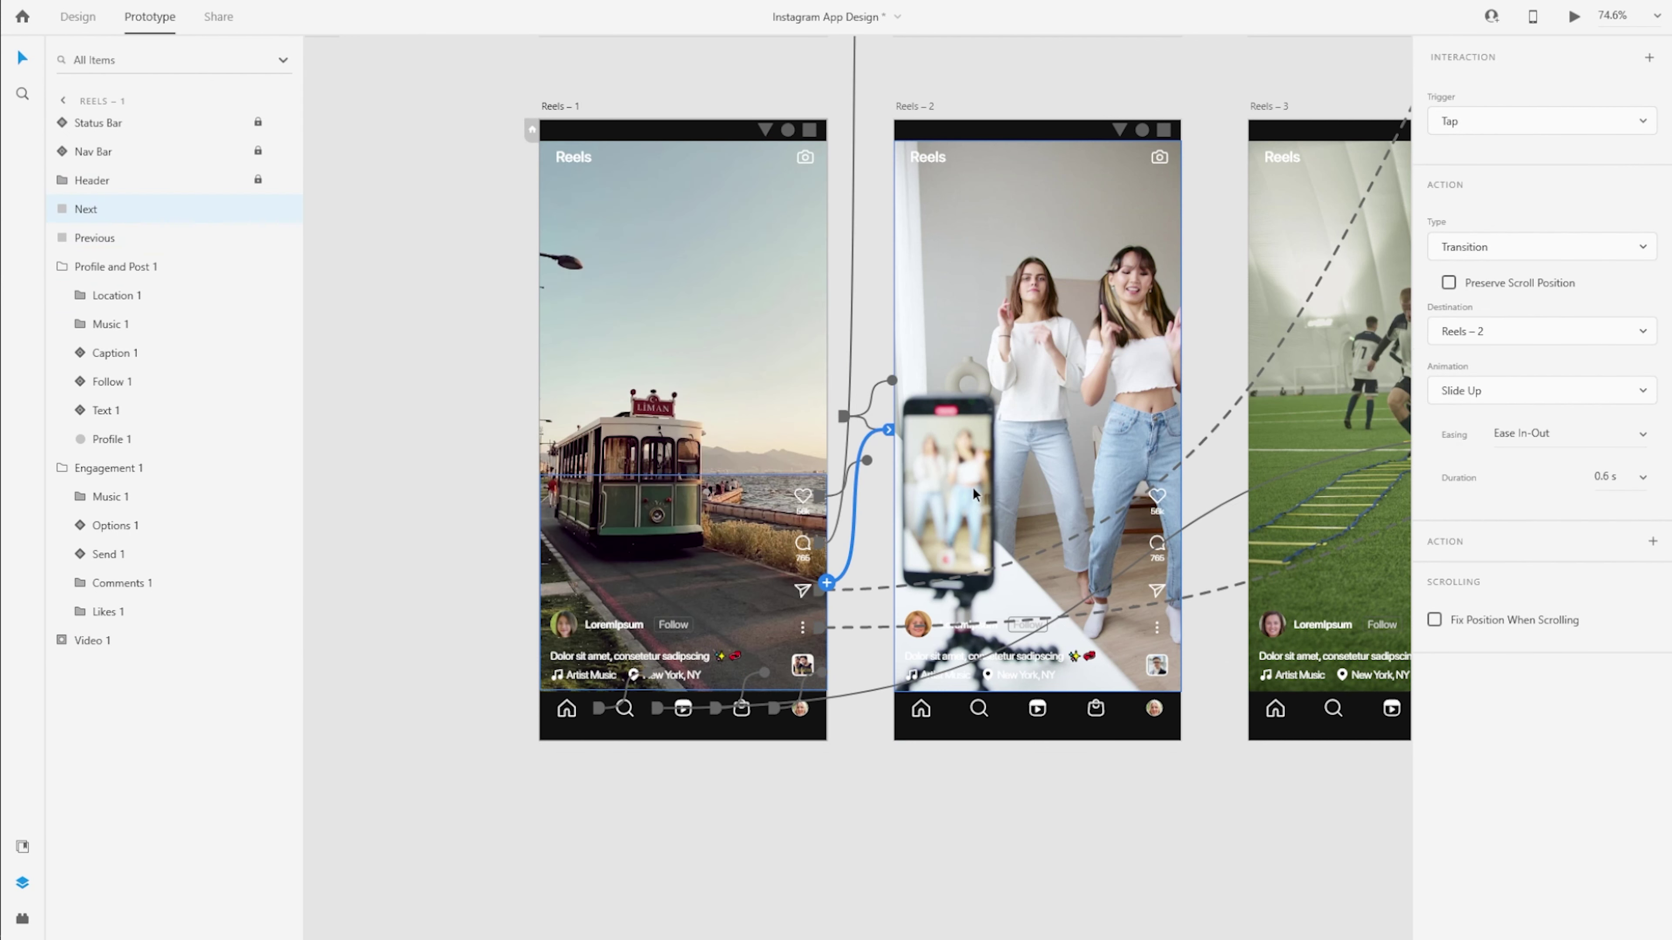
{"action": "key", "text": "Escape"}
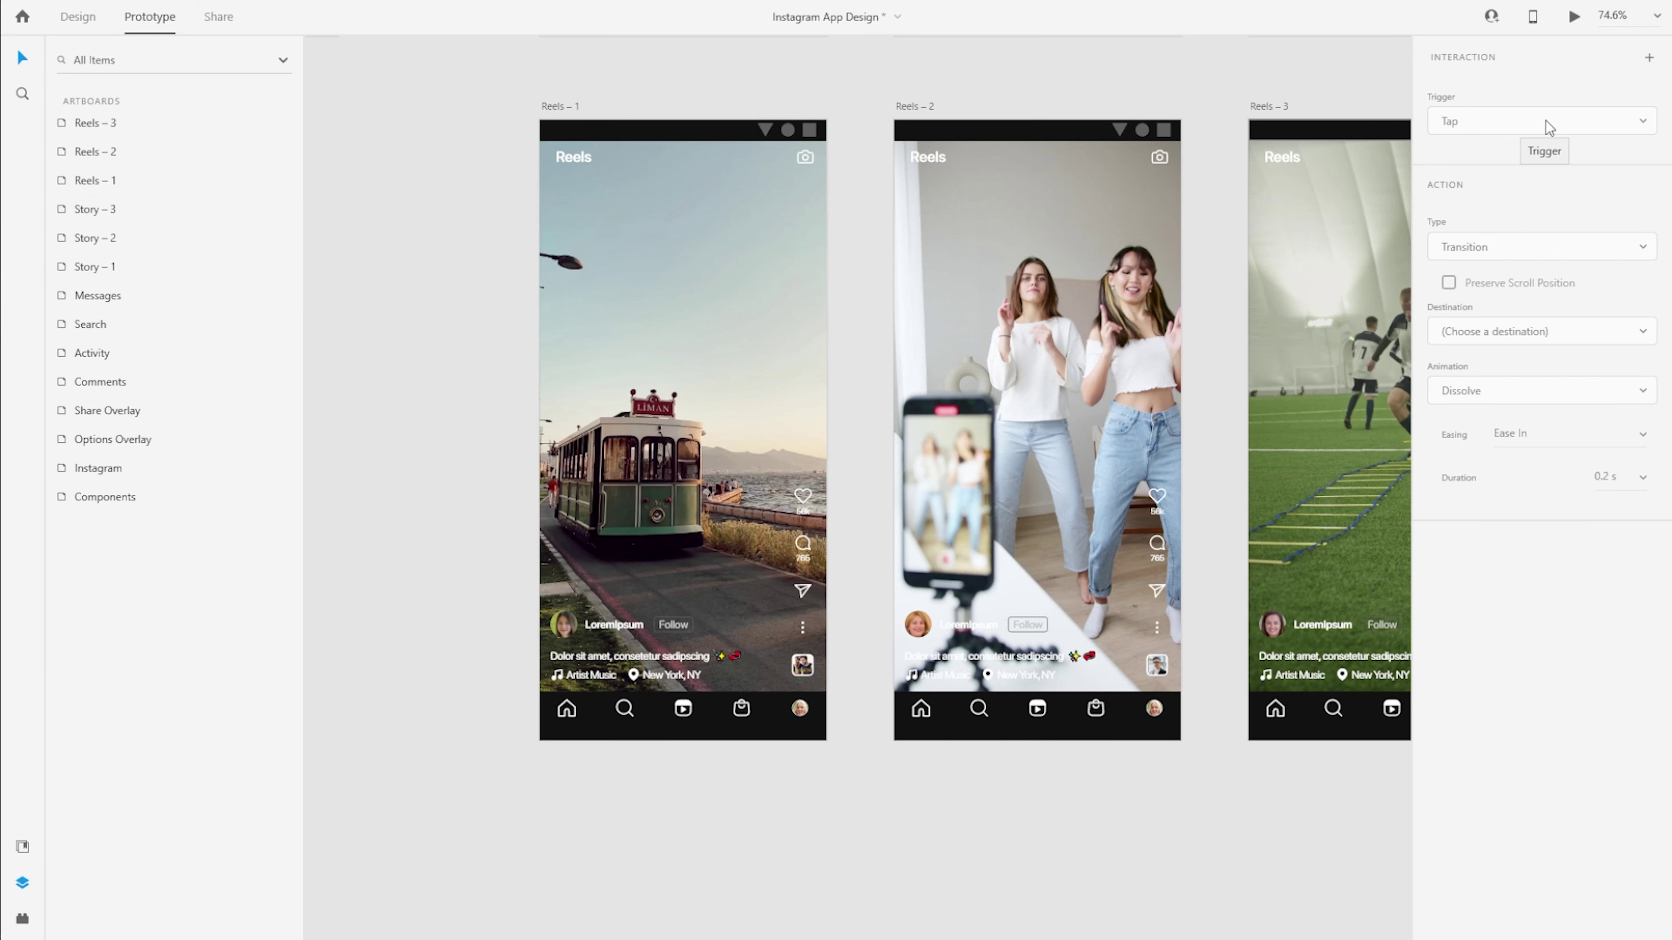
{"action": "left_click", "coordinate": [770, 421]}
{"action": "left_click", "coordinate": [113, 220]}
{"action": "key", "text": "Delete"}
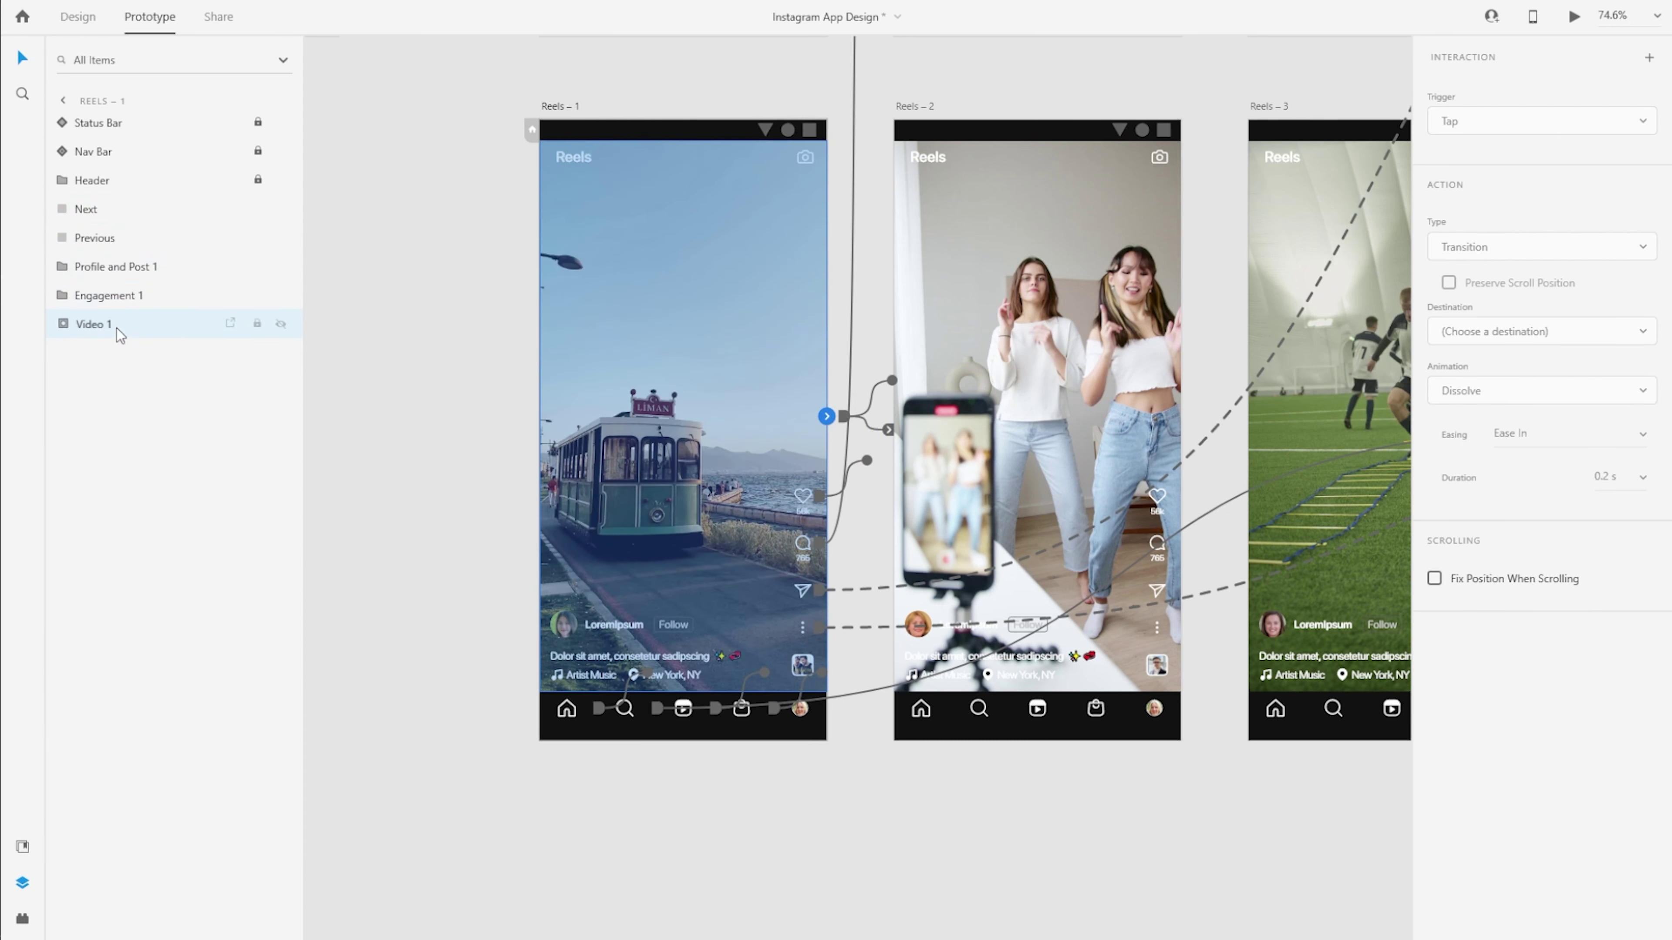
Group Profile and Post 1, Engagement 1 and Video 1 on Reels – 1 and name the group Reel 1.
{"action": "left_click", "coordinate": [112, 266]}
{"action": "left_click", "coordinate": [90, 25]}
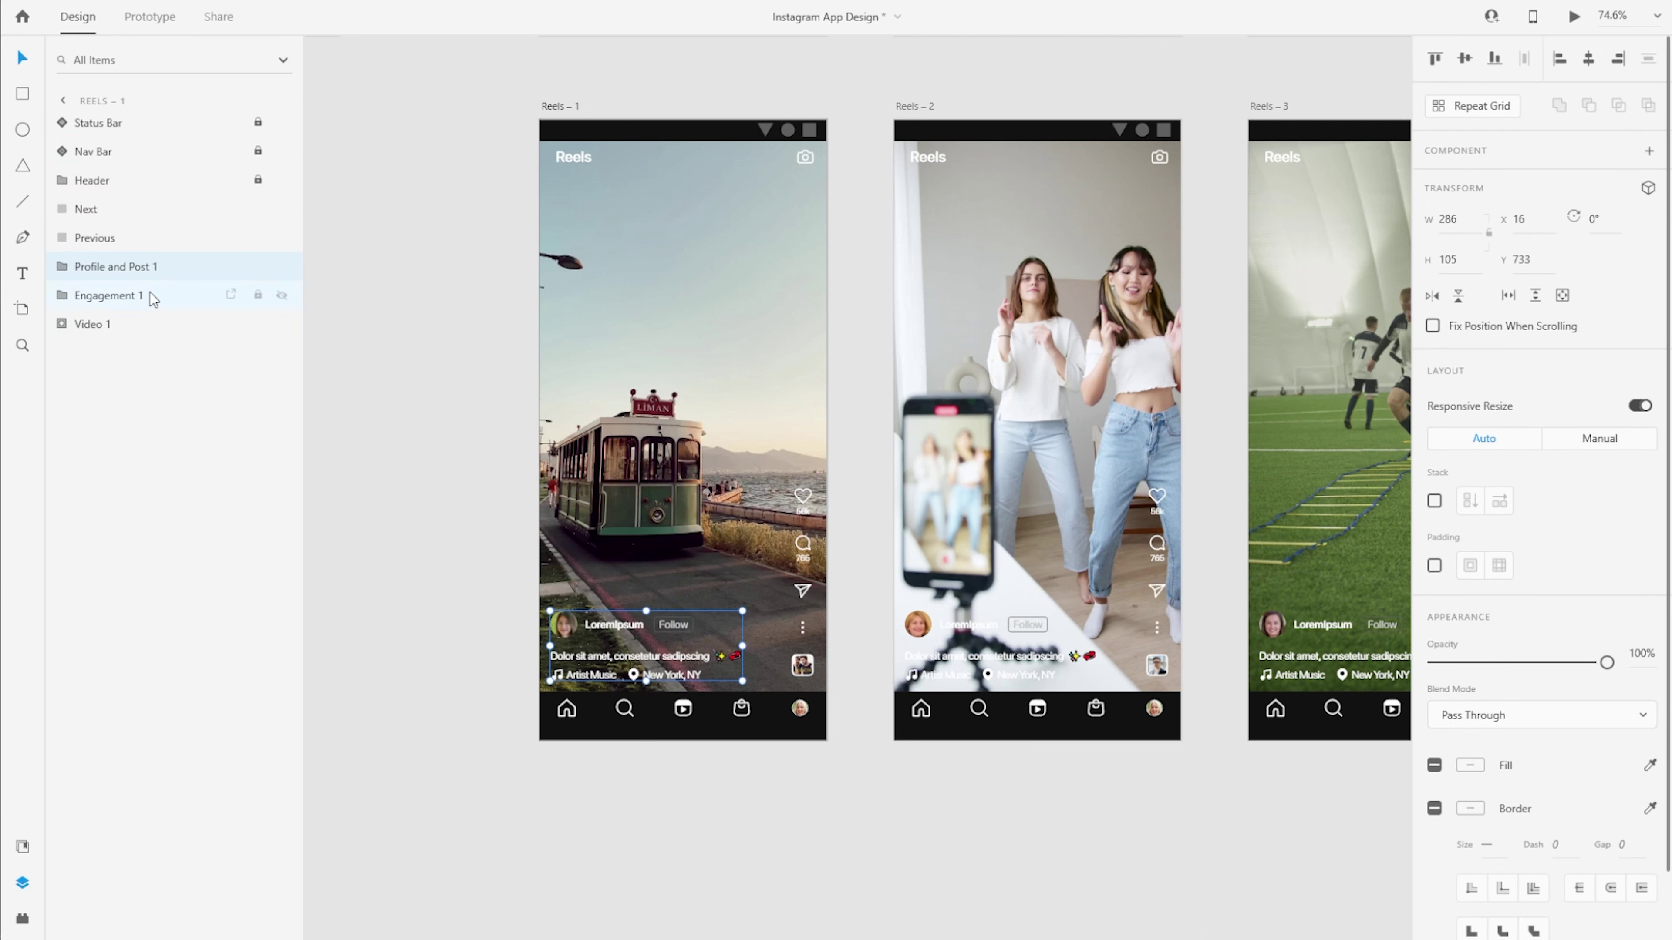
{"action": "left_click", "coordinate": [145, 322]}
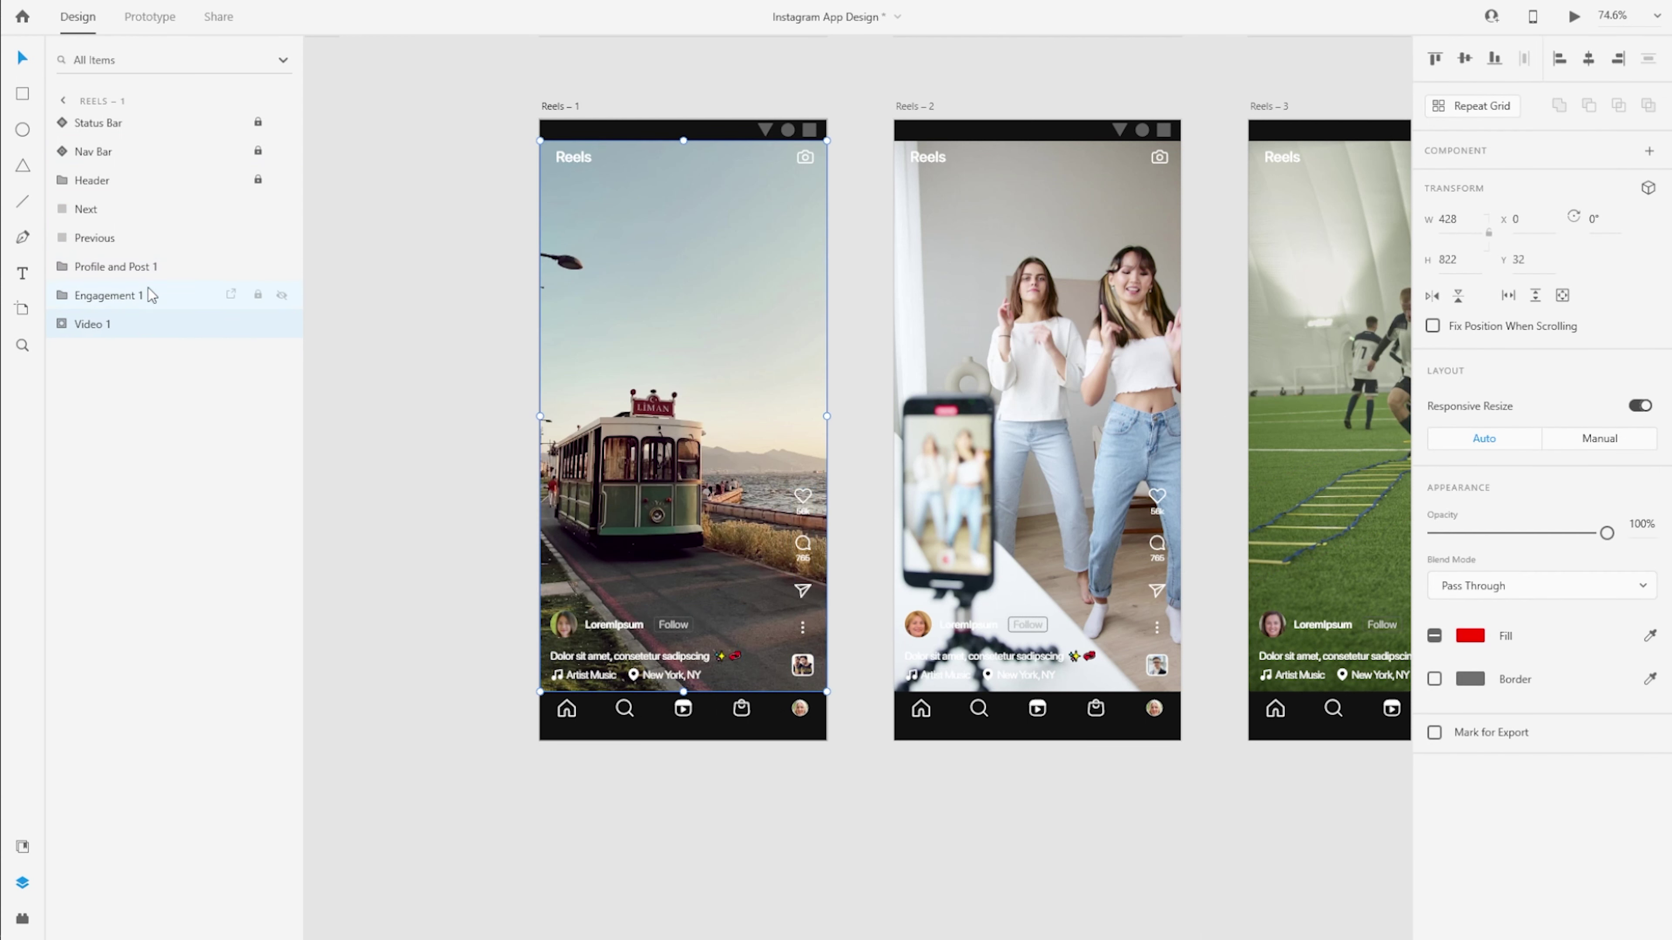
{"action": "left_click", "coordinate": [143, 262], "text": "shift"}
{"action": "key", "text": "ctrl+g"}
{"action": "double_click", "coordinate": [104, 267]}
{"action": "type", "text": "Reel 1"}
{"action": "key", "text": "Return"}
Group the Profile and Post, Engagement and Video layers on Reels – 2 and name the group Reel 2.
{"action": "left_click", "coordinate": [1038, 408]}
{"action": "left_click", "coordinate": [63, 268]}
{"action": "left_click", "coordinate": [63, 295]}
{"action": "left_click", "coordinate": [99, 323]}
{"action": "left_click", "coordinate": [115, 268], "text": "shift"}
{"action": "key", "text": "ctrl+g"}
{"action": "double_click", "coordinate": [108, 266]}
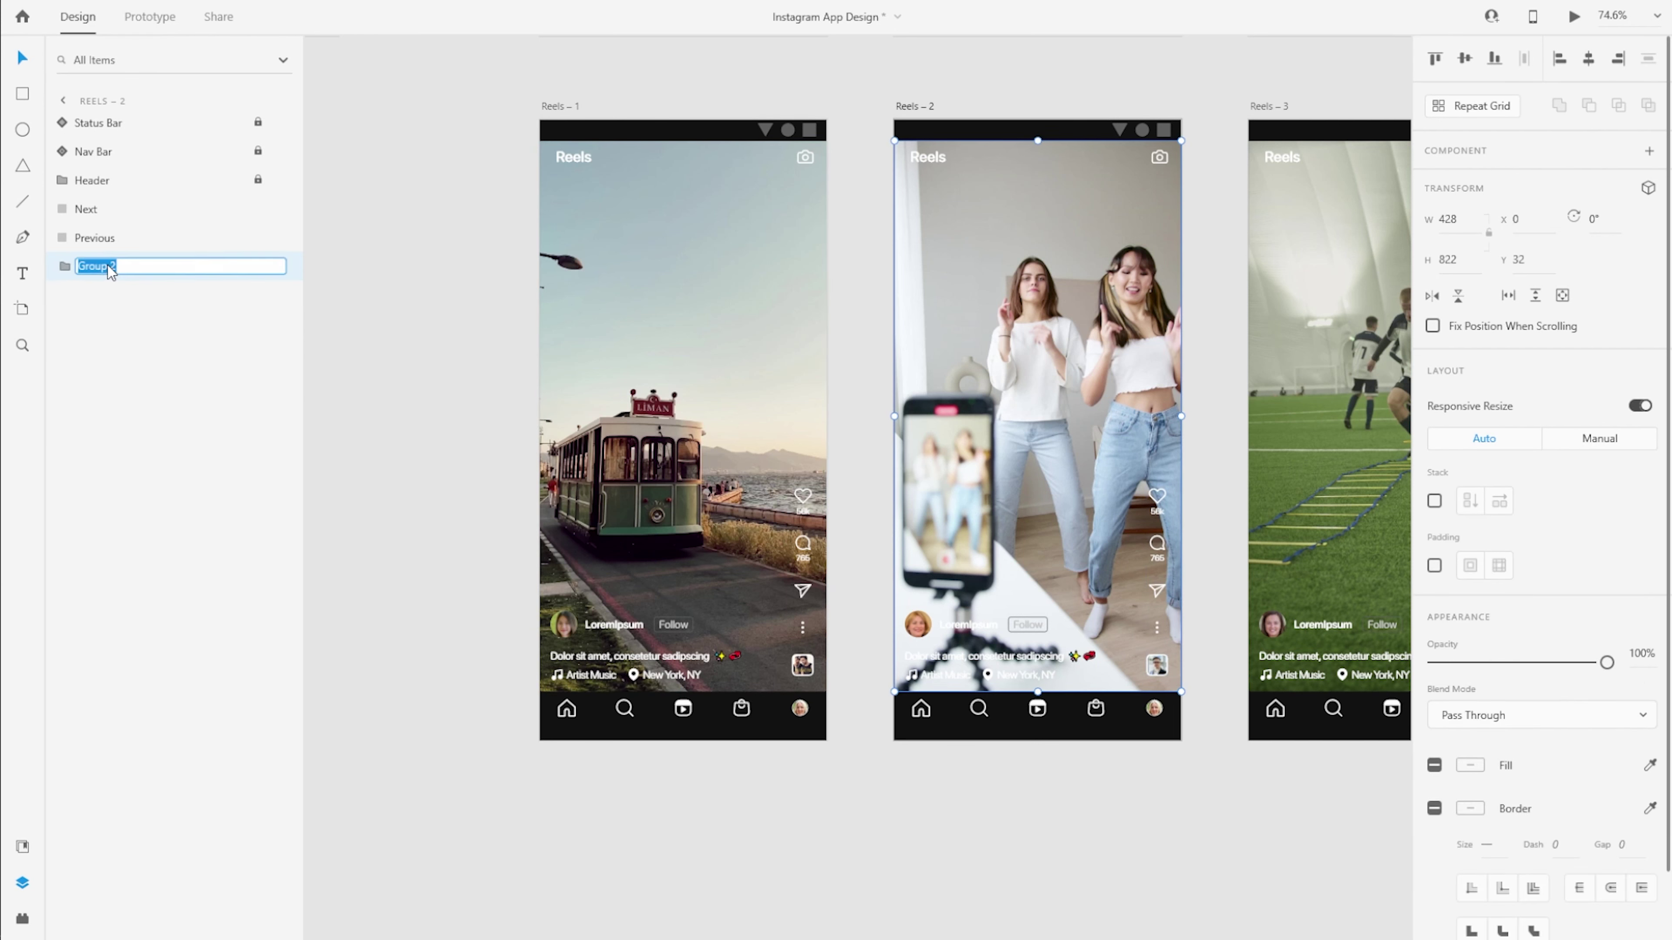
Group Profile and Post 3, Engagement 3 and Video 3 on Reels – 3 and name the group Reel 3.
{"action": "left_click", "coordinate": [1316, 467]}
{"action": "left_click", "coordinate": [132, 266]}
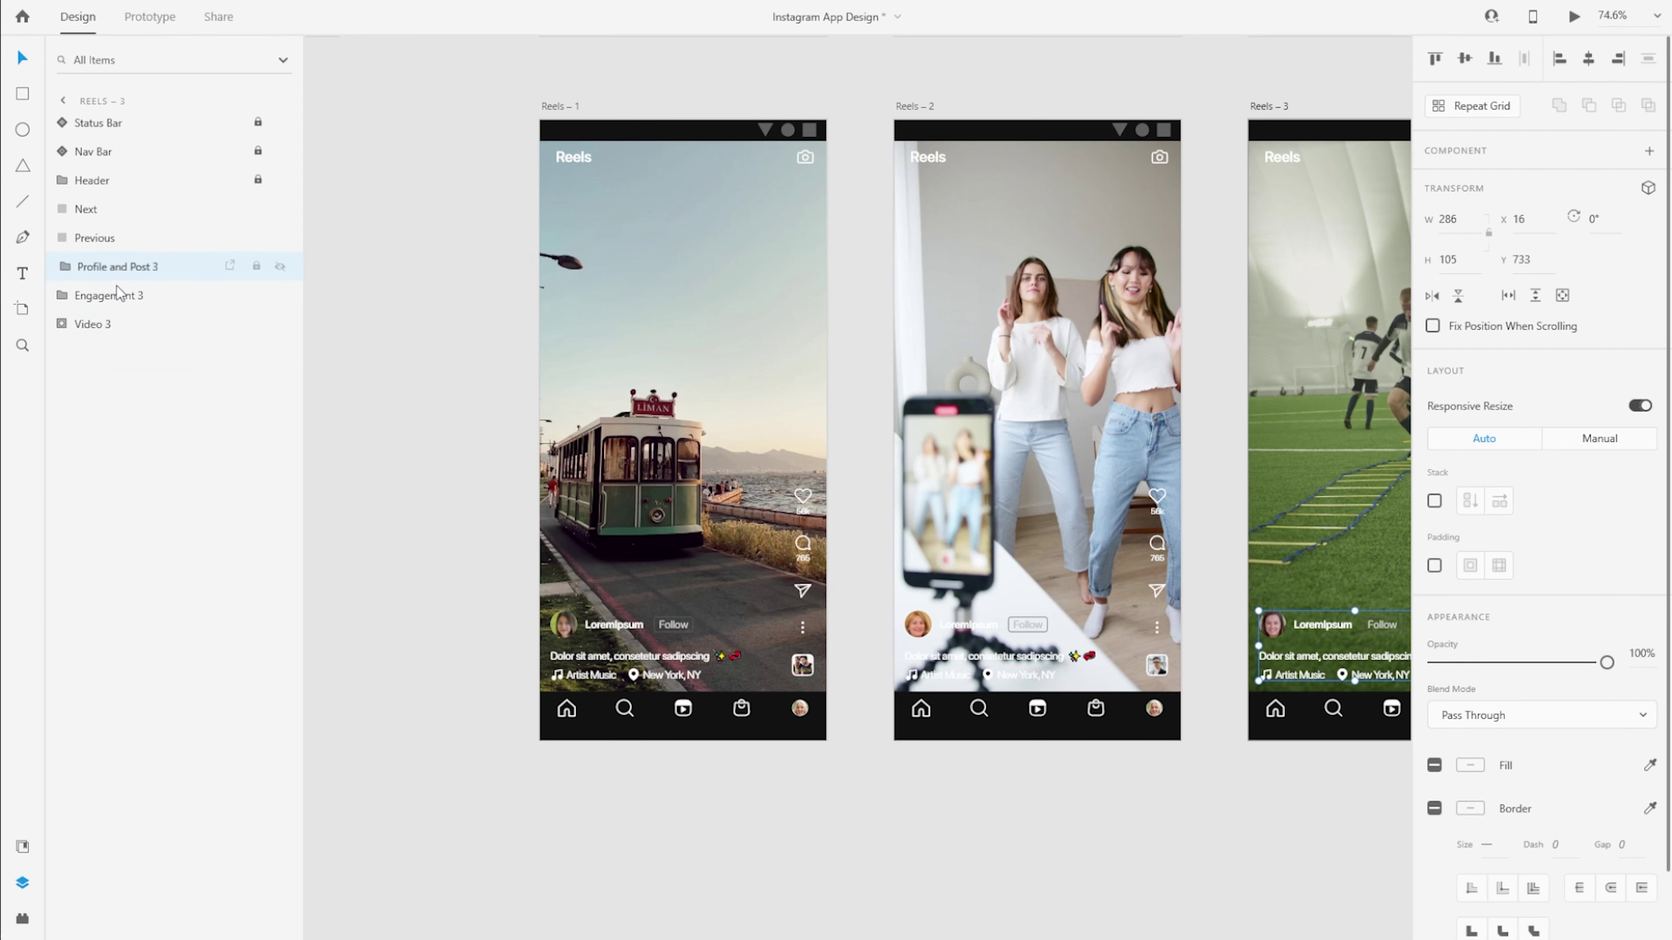
{"action": "left_click", "coordinate": [112, 323], "text": "shift"}
{"action": "key", "text": "ctrl+g"}
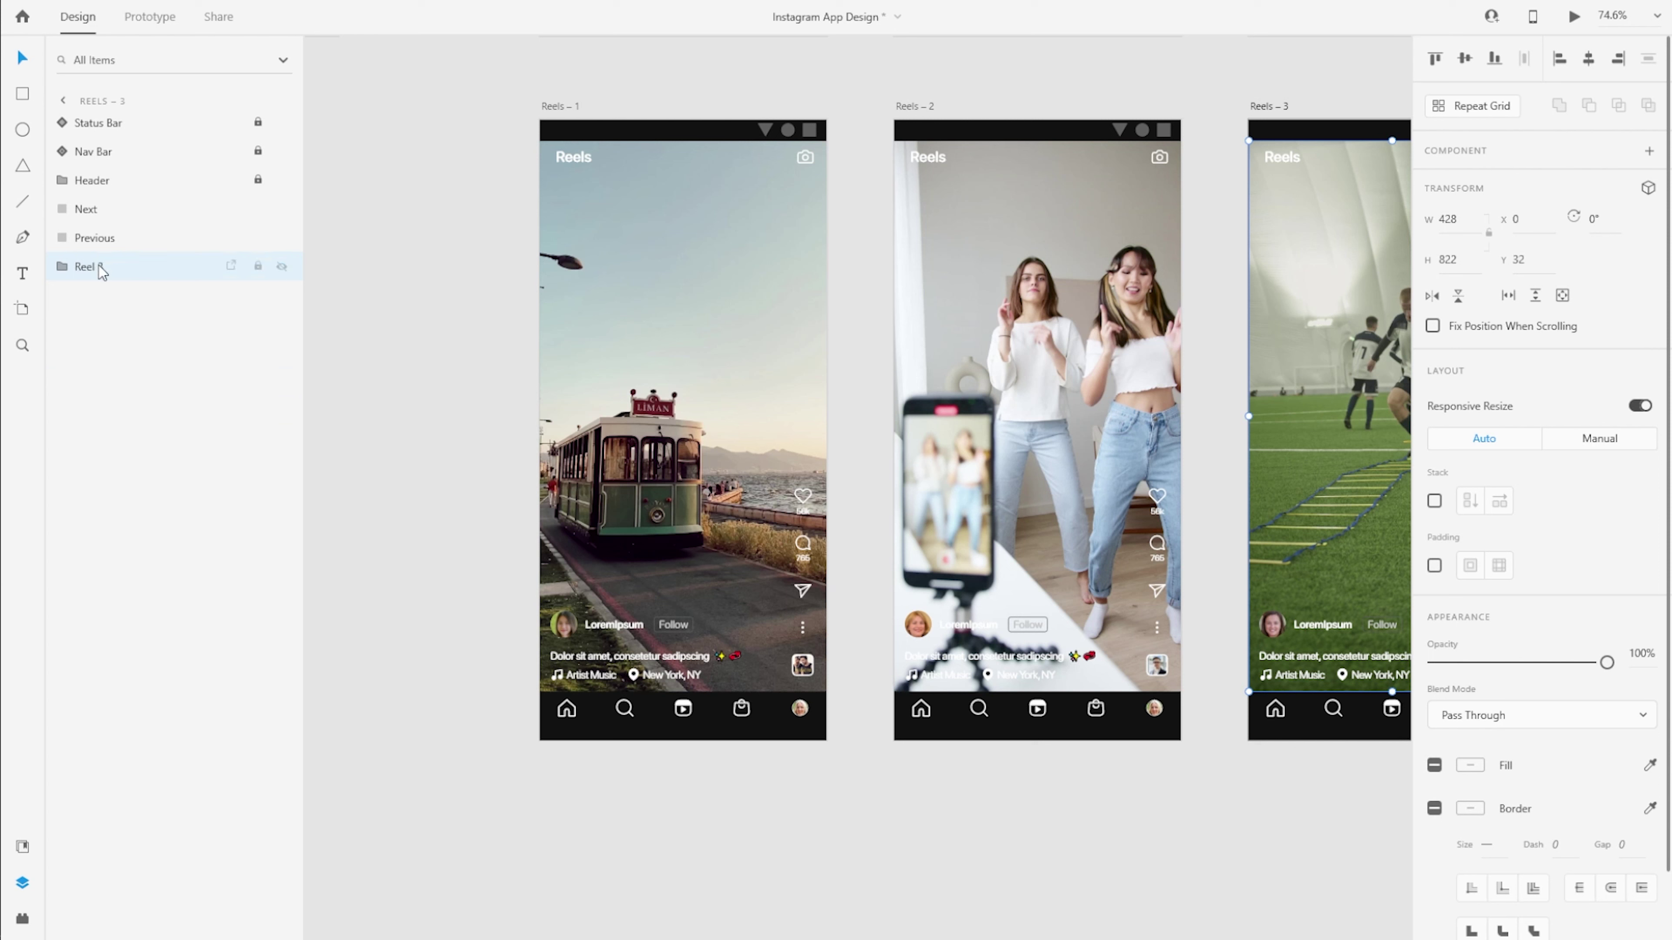
Copy the Reel 2 and Reel 3 groups onto the Reels – 1 artboard, aligned over Reel 1.
{"action": "left_click", "coordinate": [974, 461]}
{"action": "left_click", "coordinate": [615, 359]}
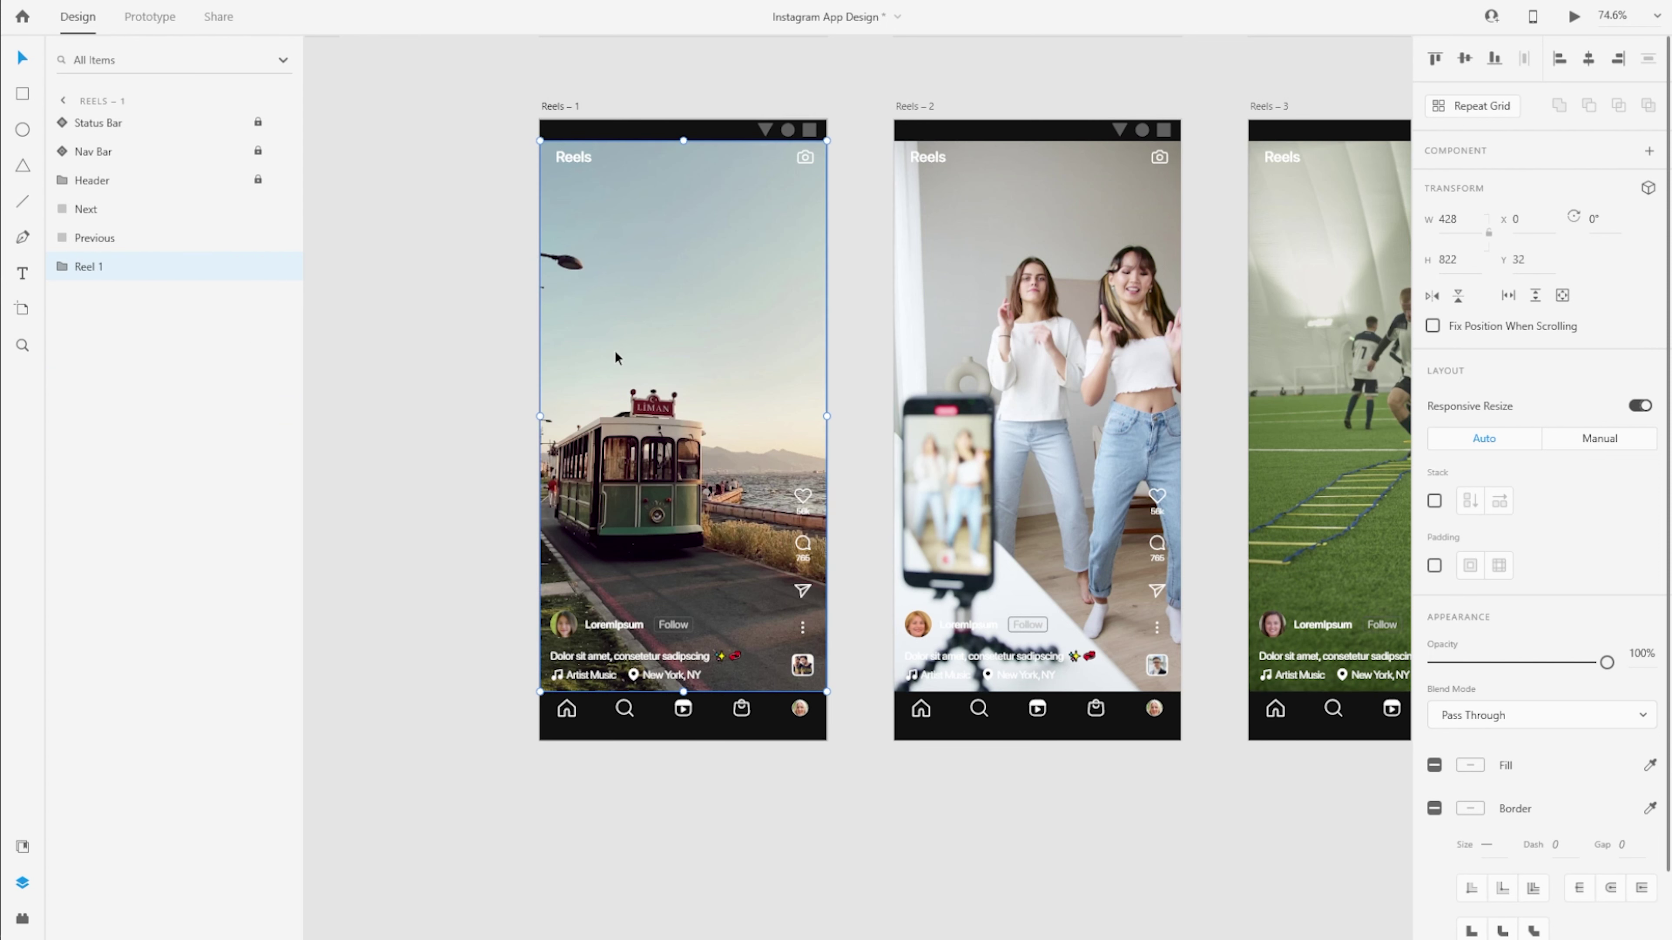
{"action": "key", "text": "ctrl+v"}
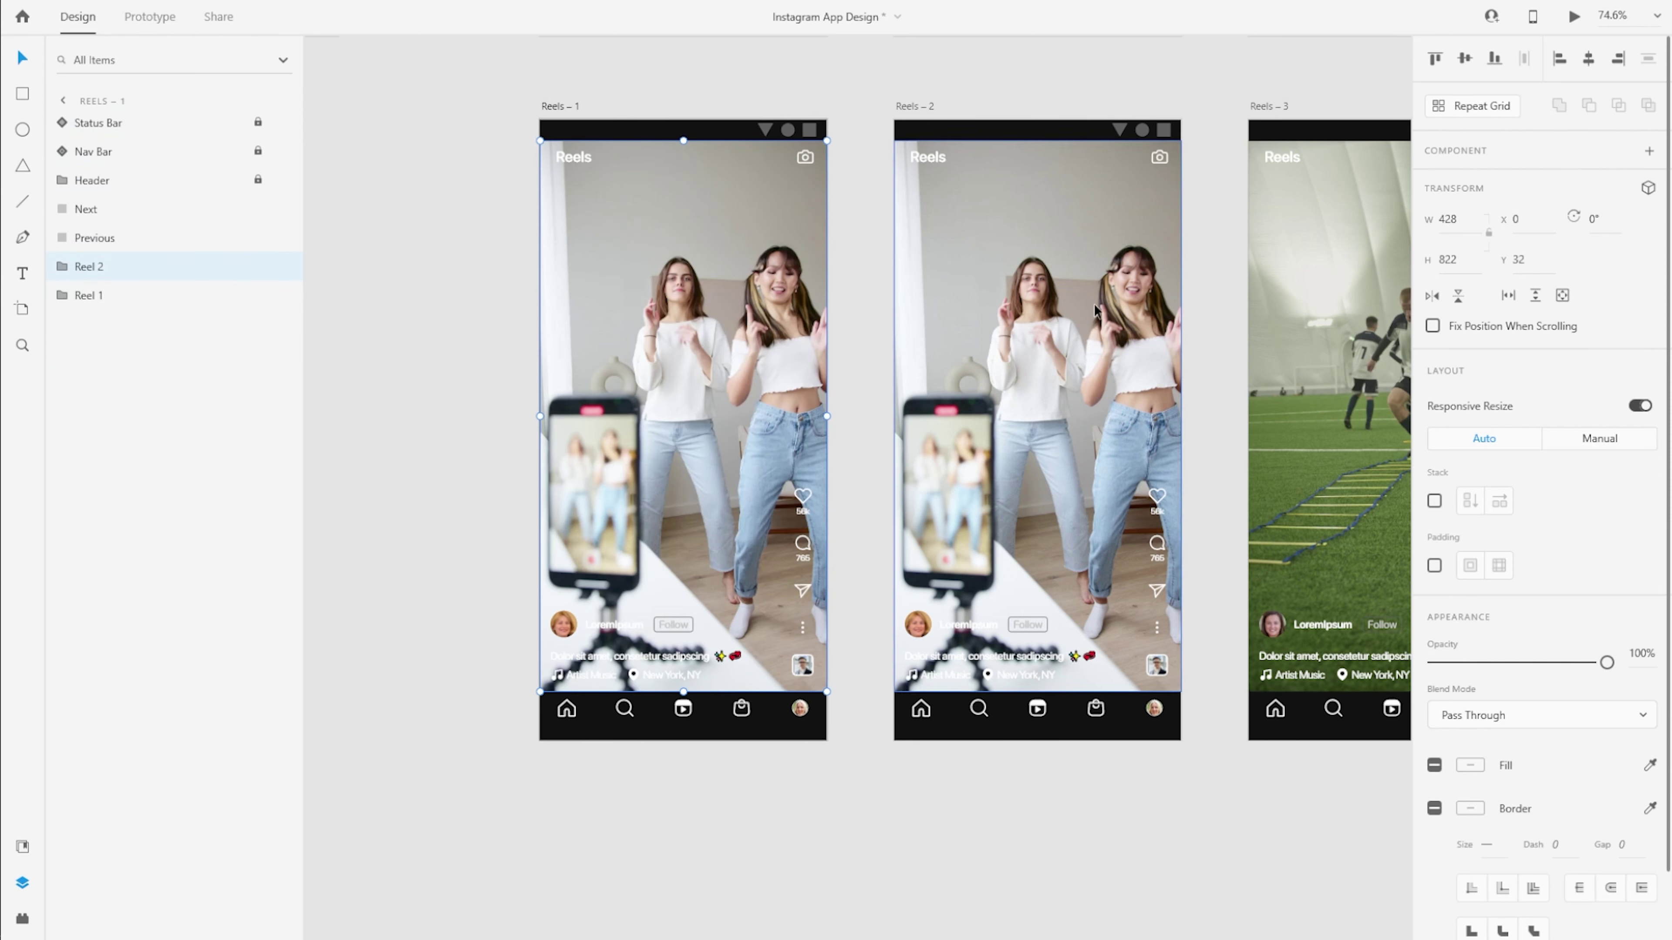
{"action": "left_click", "coordinate": [1330, 335]}
{"action": "left_click", "coordinate": [692, 284]}
{"action": "key", "text": "ctrl+v"}
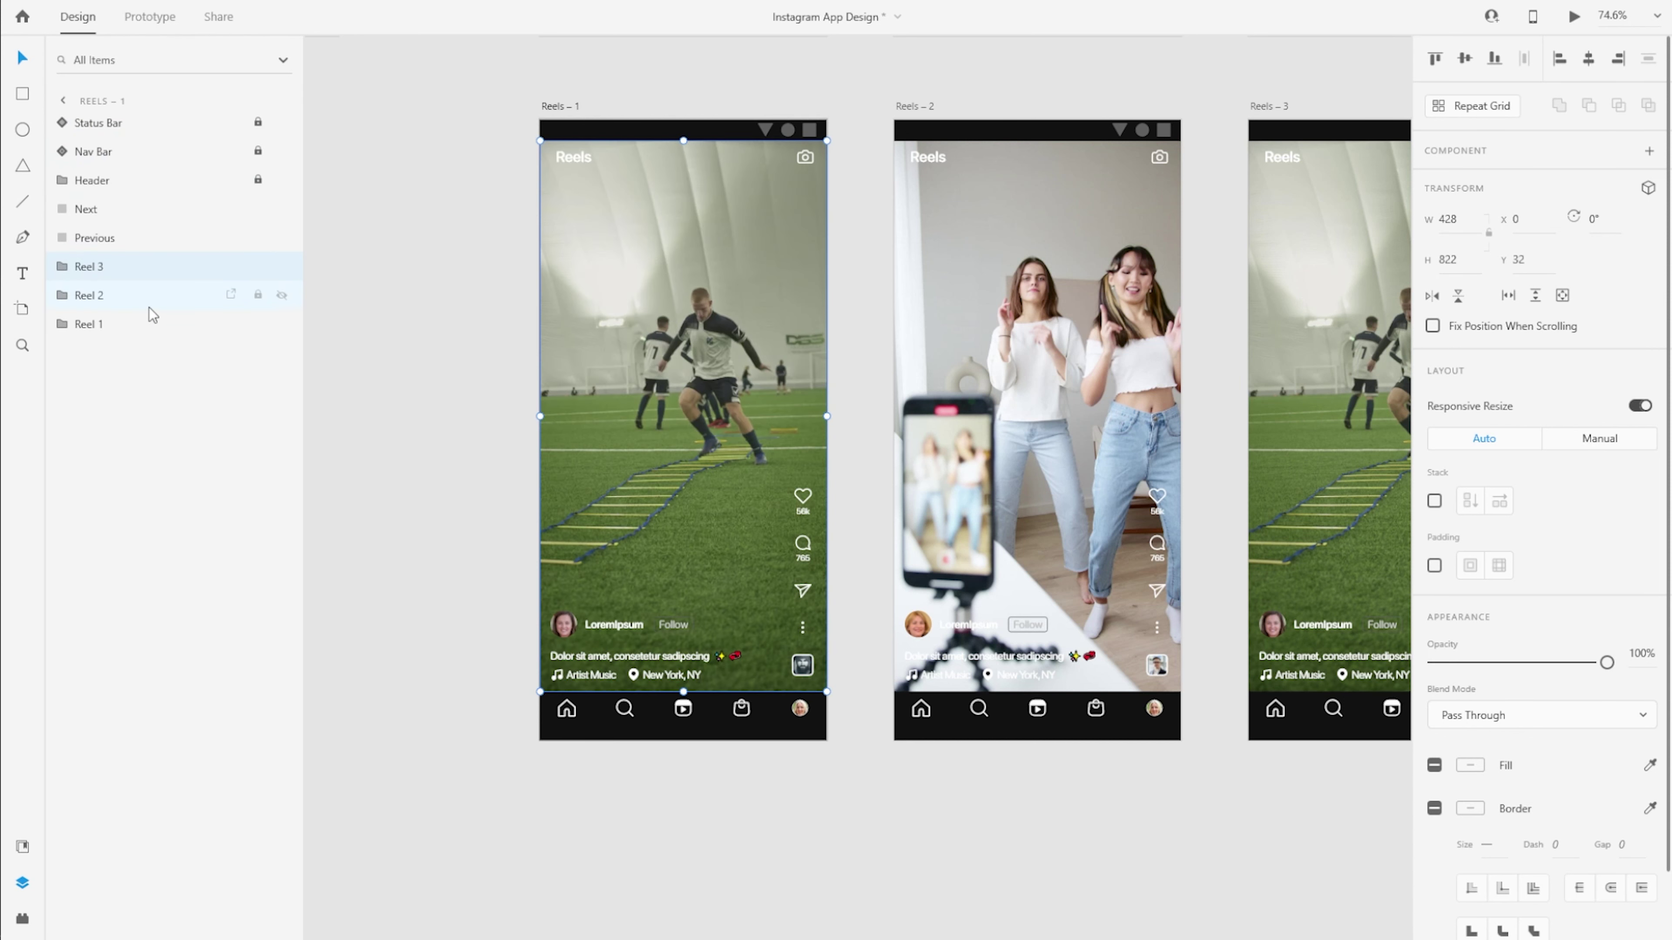
Set Reel 2 and Reel 3 on Reels – 1 to 0% opacity and move them below the artboard to Y 923.
{"action": "left_click", "coordinate": [1438, 667]}
{"action": "left_click_drag", "start_coordinate": [701, 239], "coordinate": [704, 374]}
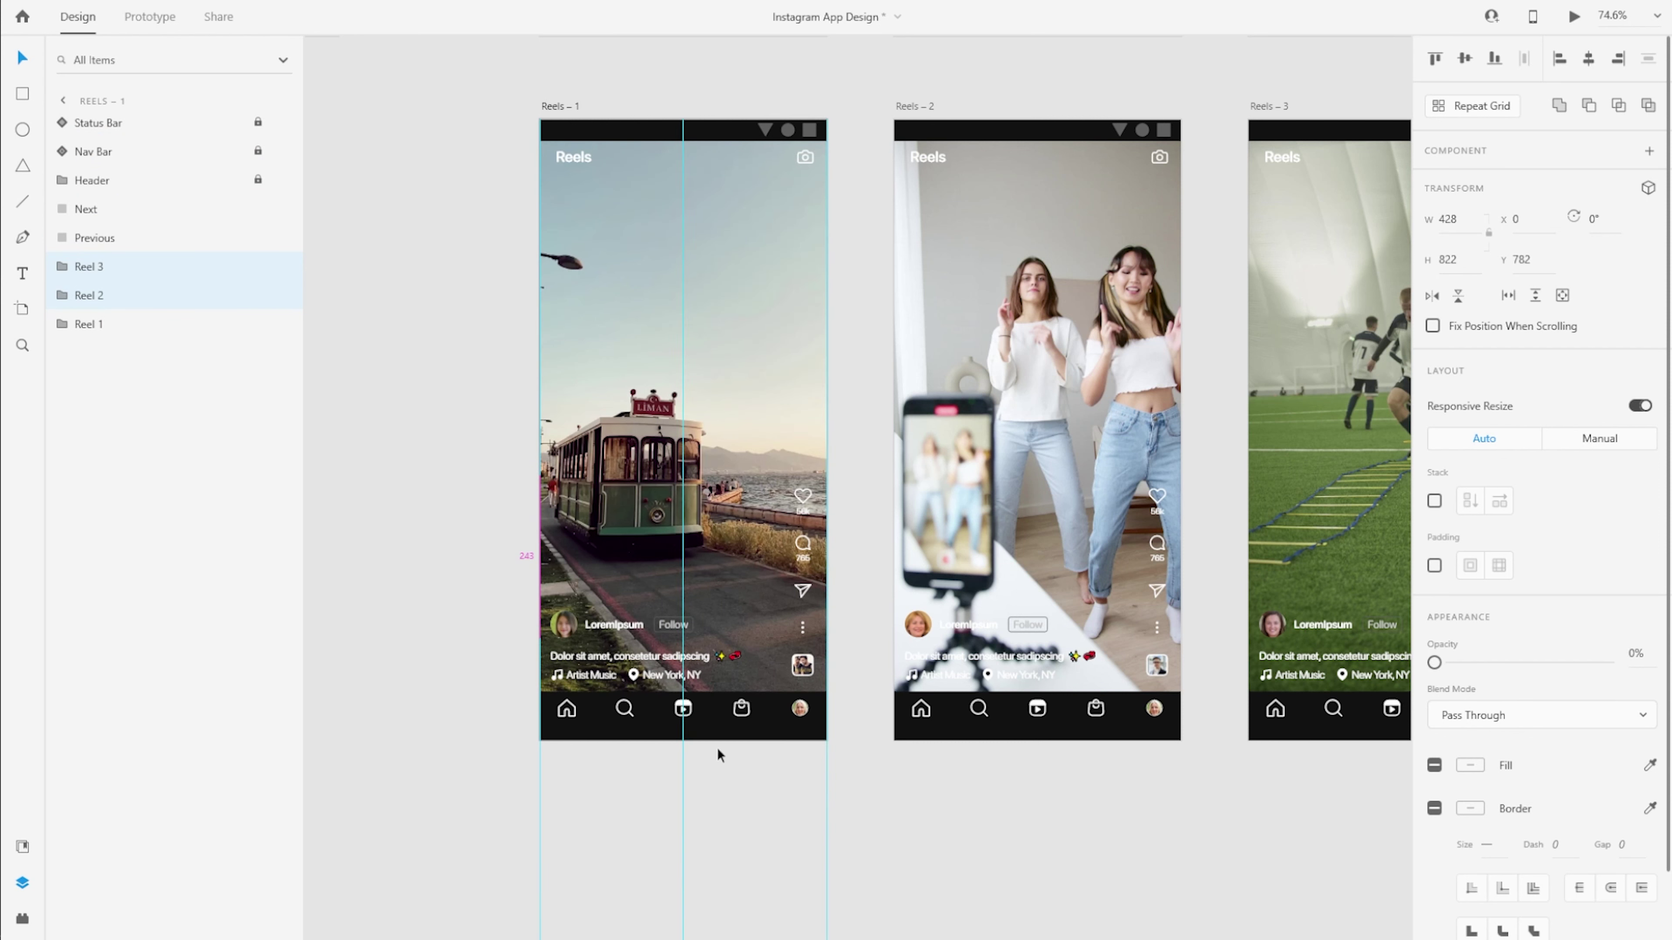
{"action": "left_click_drag", "start_coordinate": [732, 833], "coordinate": [733, 836]}
{"action": "key", "text": "Up"}
{"action": "key", "text": "Up"}
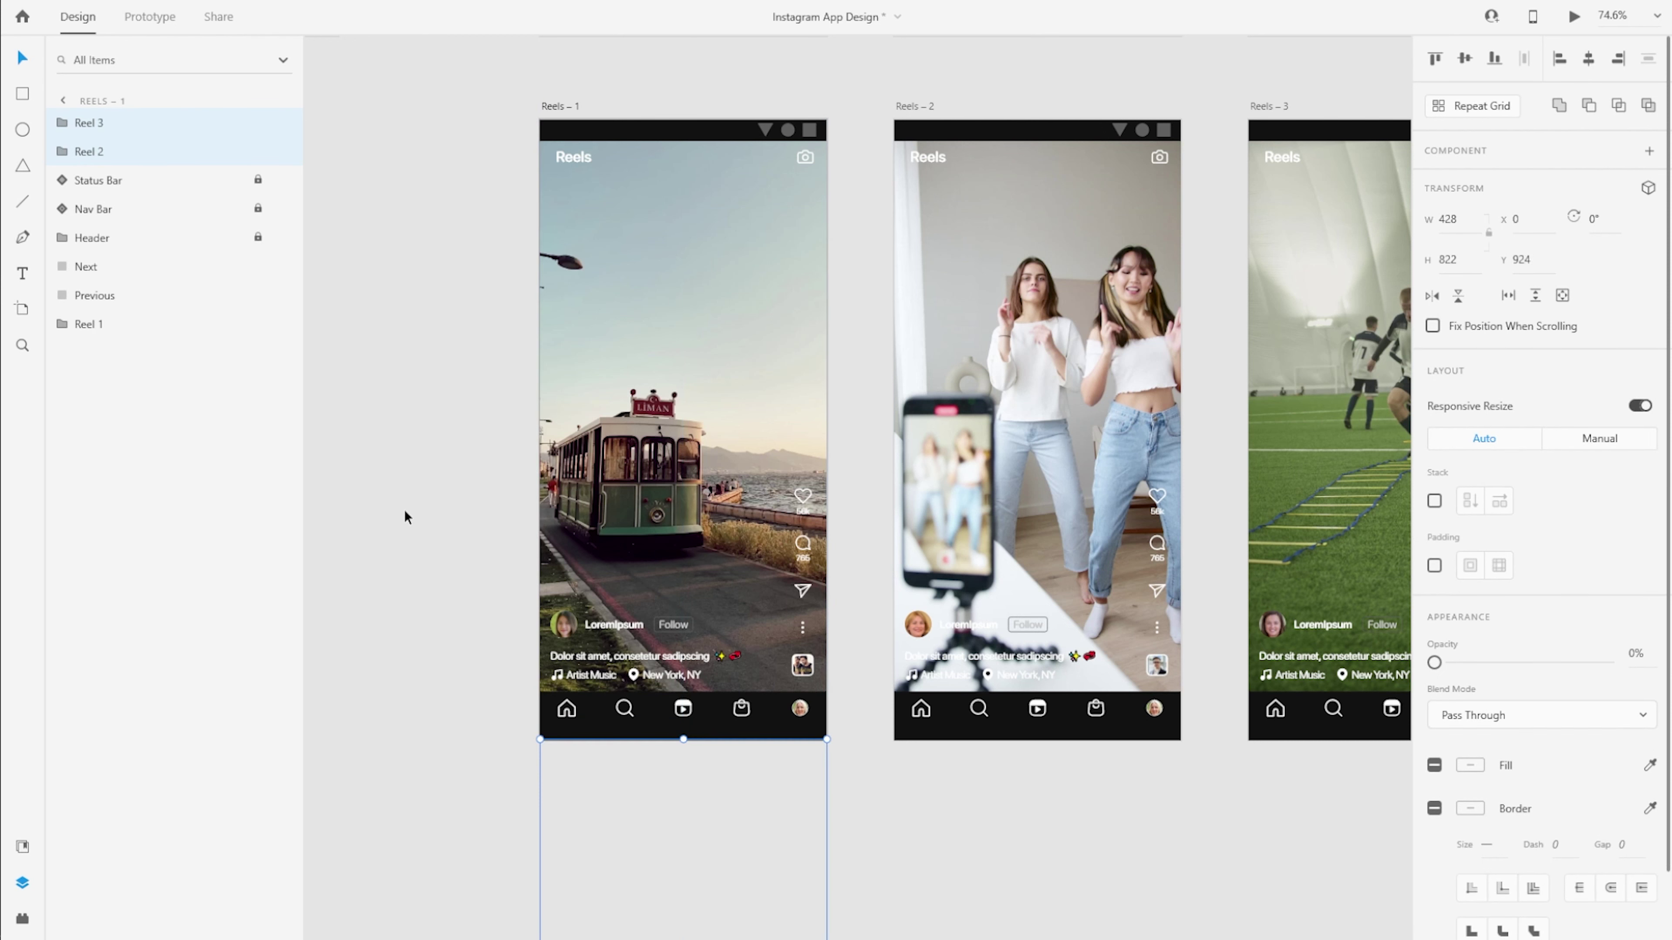
{"action": "key", "text": "Up"}
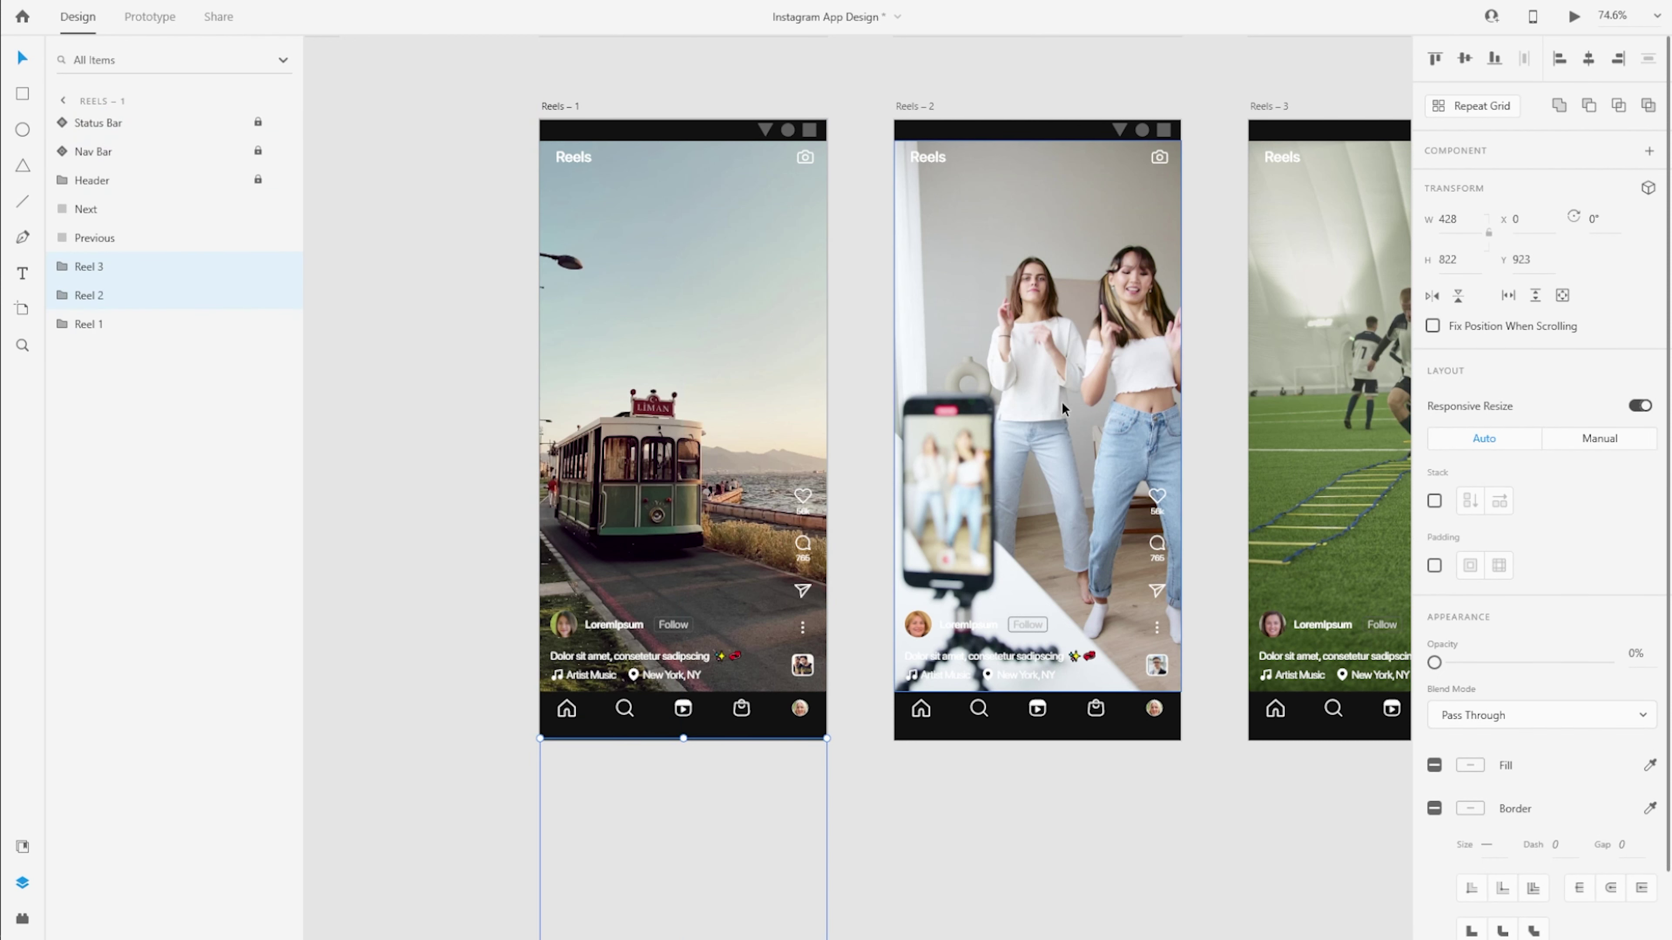
Copy the Reel 1 and Reel 3 groups from Reels – 1 onto the Reels – 2 artboard.
{"action": "left_click", "coordinate": [140, 316], "text": "shift"}
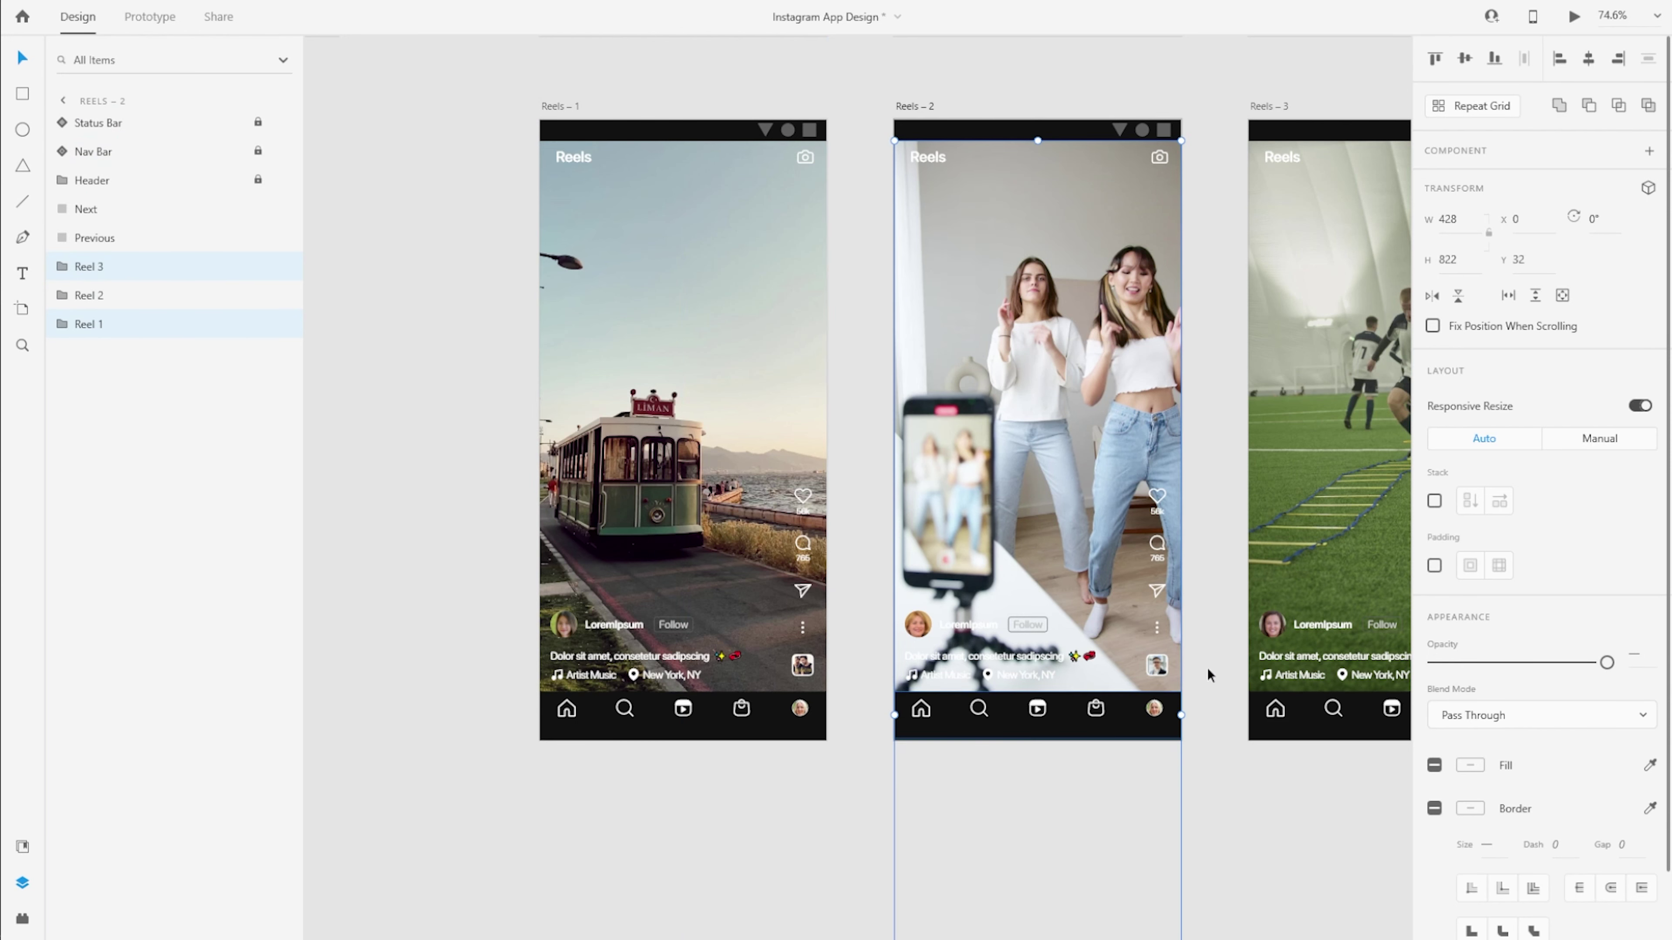
{"action": "left_click", "coordinate": [155, 325]}
{"action": "key", "text": "Down"}
{"action": "key", "text": "Down"}
{"action": "key", "text": "Down"}
{"action": "key", "text": "Up"}
{"action": "key", "text": "ctrl+z"}
{"action": "key", "text": "ctrl+z"}
Copy Reel 1 and Reel 2 onto the Reels – 3 artboard and place them beneath Reel 3 in the layer order.
{"action": "scroll", "coordinate": [969, 422], "scroll_direction": "right", "scroll_amount": 6}
{"action": "key", "text": "ctrl+v"}
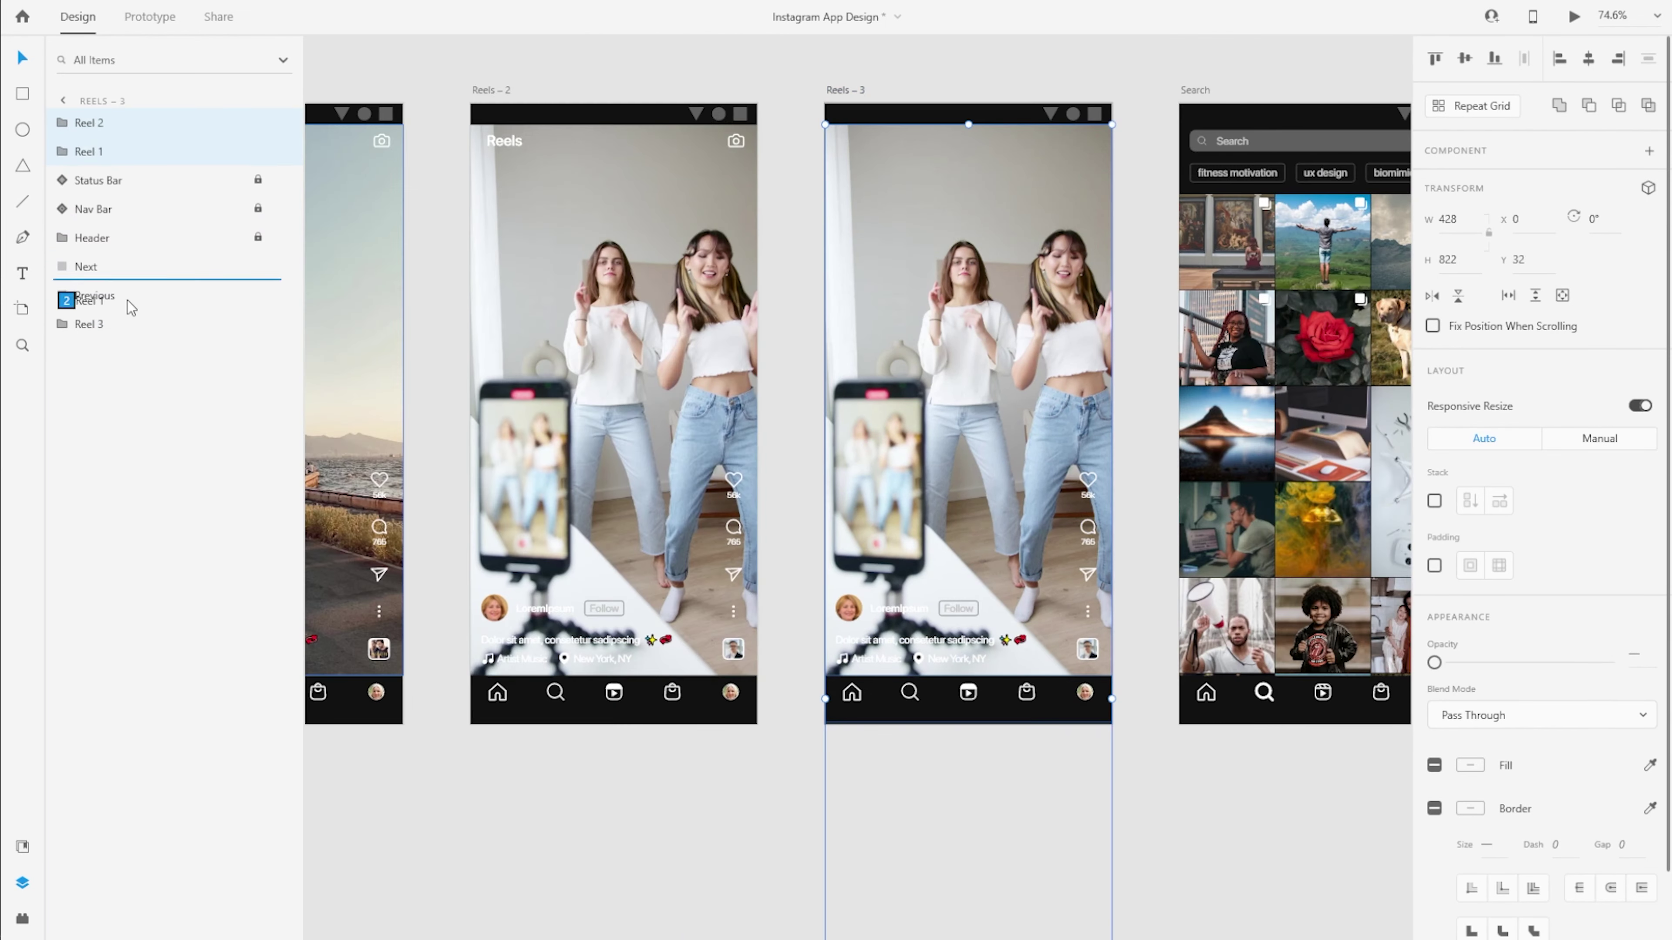
{"action": "left_click_drag", "start_coordinate": [130, 160], "coordinate": [145, 335]}
Set Reel 1 and Reel 2 on Reels – 3 to 0% opacity and move them below the artboard to Y 923.
{"action": "left_click", "coordinate": [145, 324]}
{"action": "left_click", "coordinate": [145, 295], "text": "shift"}
{"action": "left_click_drag", "start_coordinate": [1606, 662], "coordinate": [1433, 662]}
{"action": "left_click", "coordinate": [1519, 260]}
{"action": "type", "text": "926"}
{"action": "key", "text": "Return"}
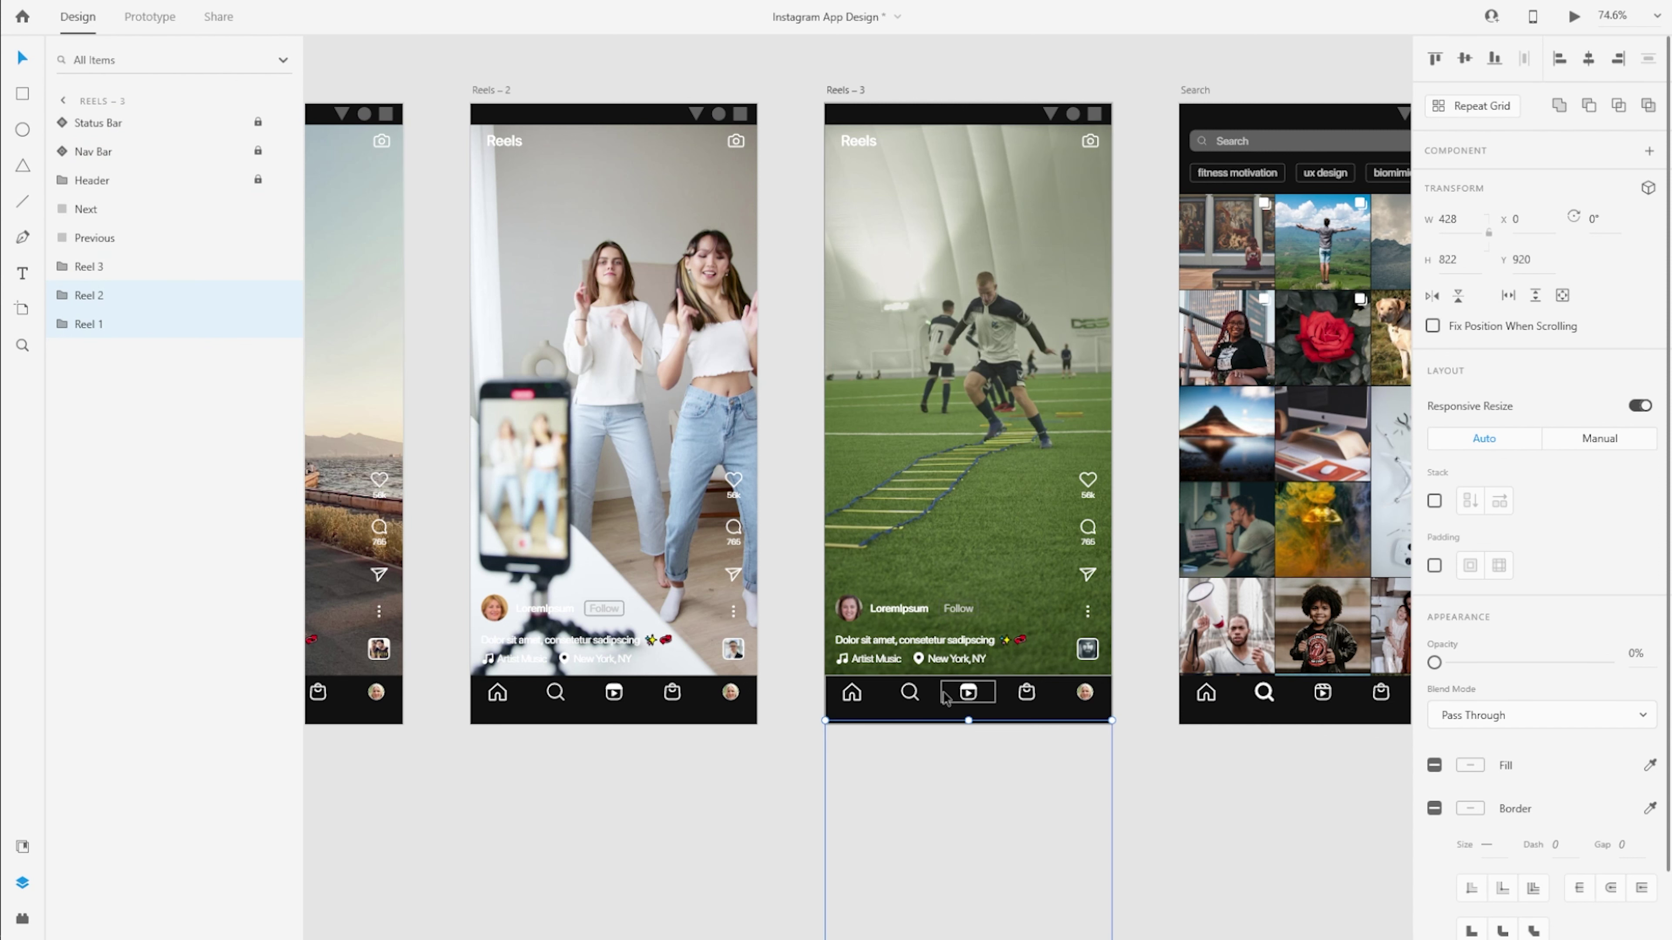
{"action": "left_click", "coordinate": [613, 708]}
{"action": "left_click", "coordinate": [137, 277]}
{"action": "left_click", "coordinate": [1519, 259]}
{"action": "type", "text": "926"}
{"action": "left_click", "coordinate": [947, 708]}
Set the Y position of the Reel 1 and Reel 2 groups on Reels – 3 to 0.
{"action": "left_click", "coordinate": [123, 324]}
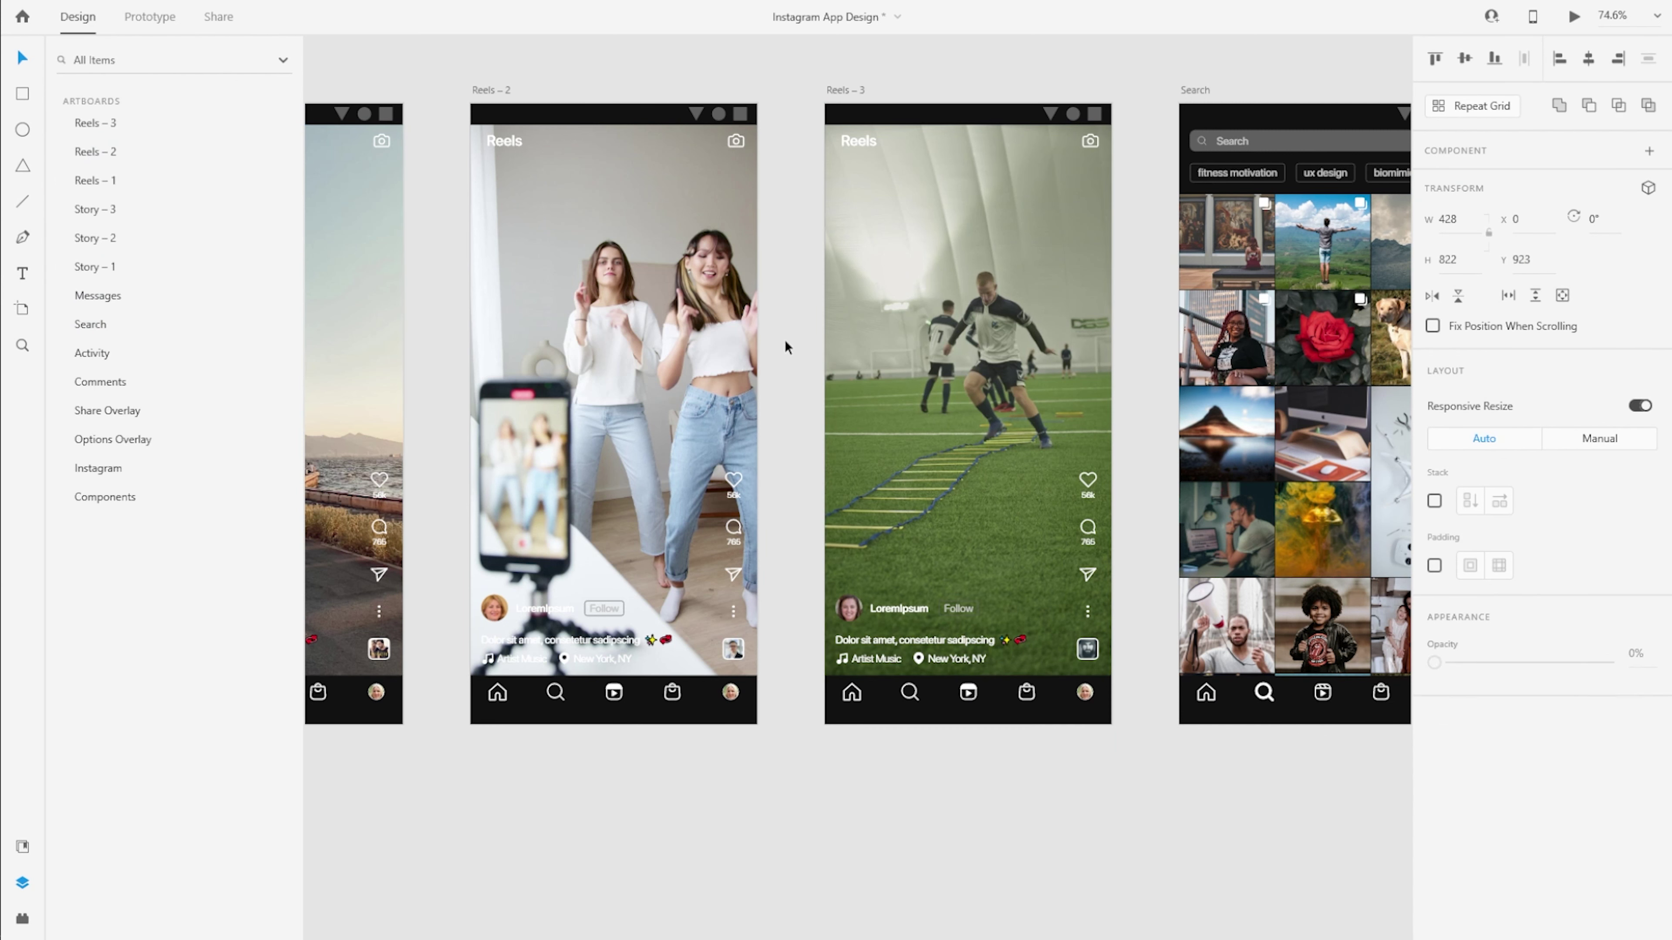
{"action": "left_click", "coordinate": [124, 296], "text": "shift"}
{"action": "key", "text": "Tab"}
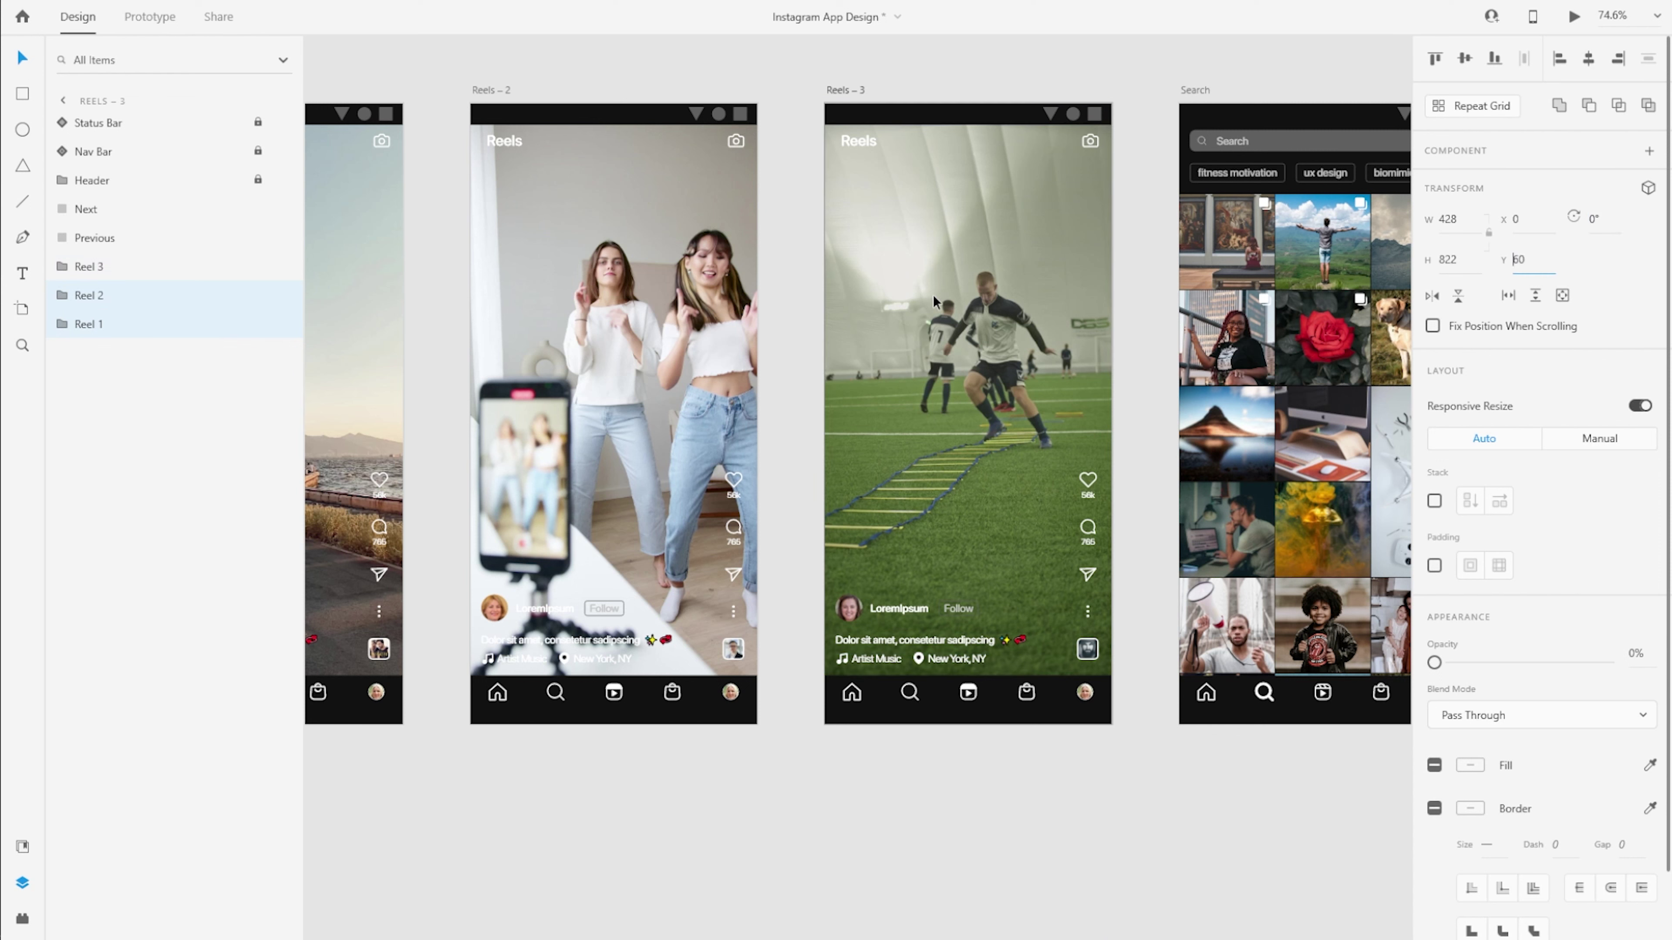
{"action": "key", "text": "Return"}
Move the three Reels artboards down into their own row beneath the Search artboard.
{"action": "scroll", "coordinate": [1119, 365], "scroll_direction": "down", "scroll_amount": 3}
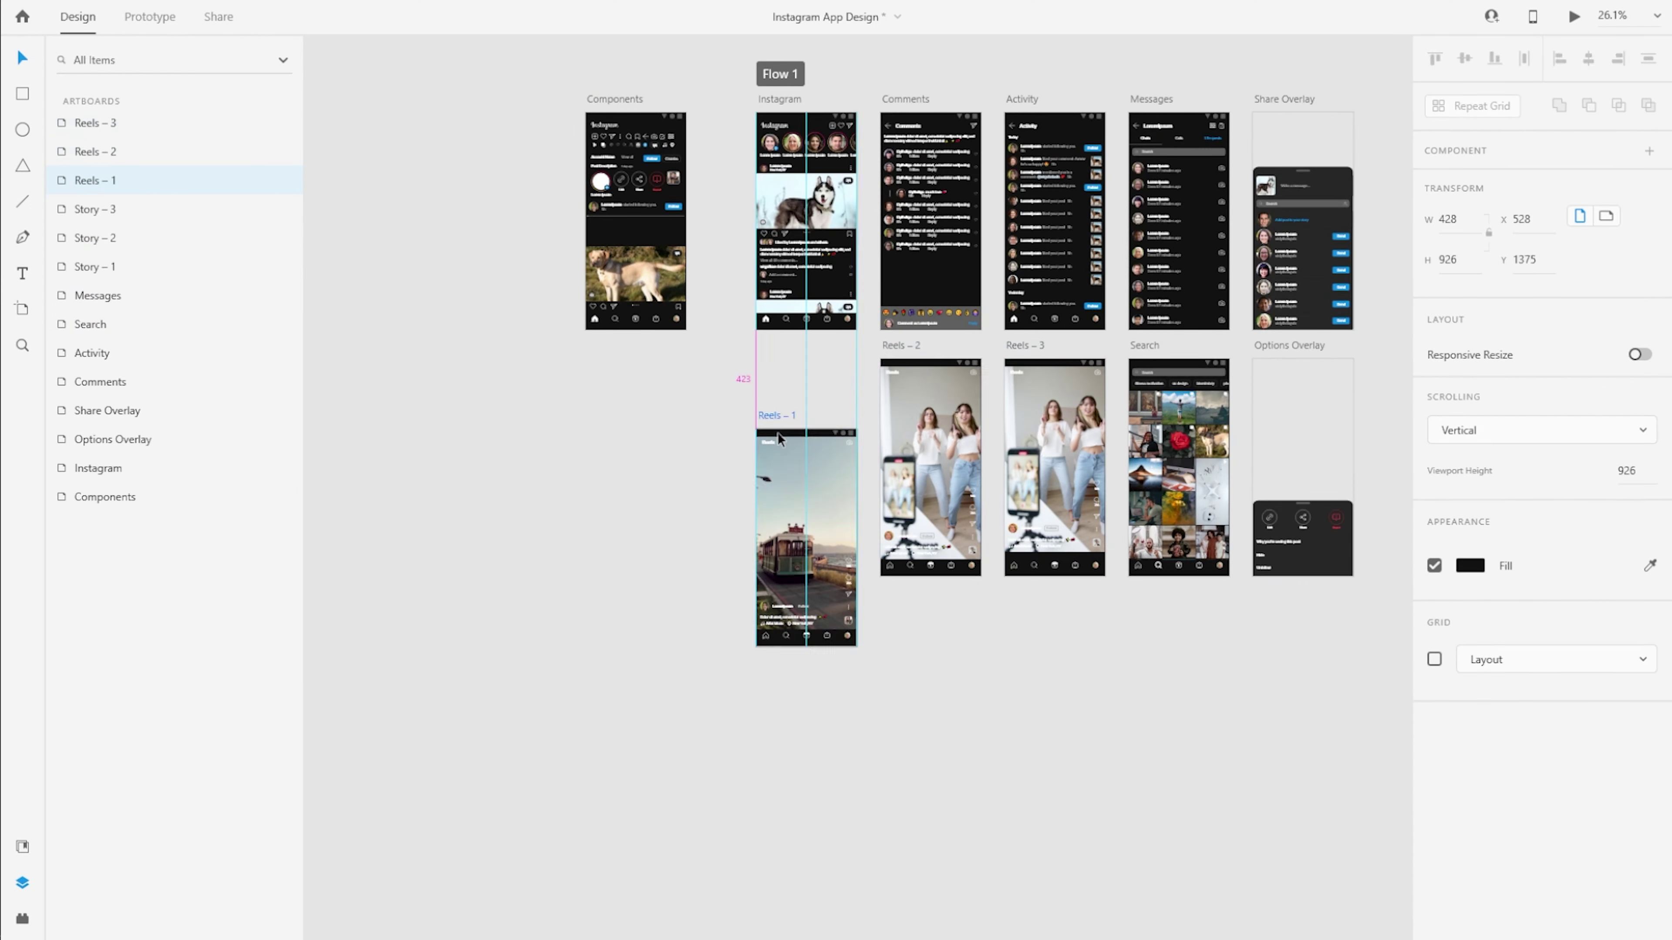
{"action": "left_click_drag", "start_coordinate": [777, 433], "coordinate": [1019, 587]}
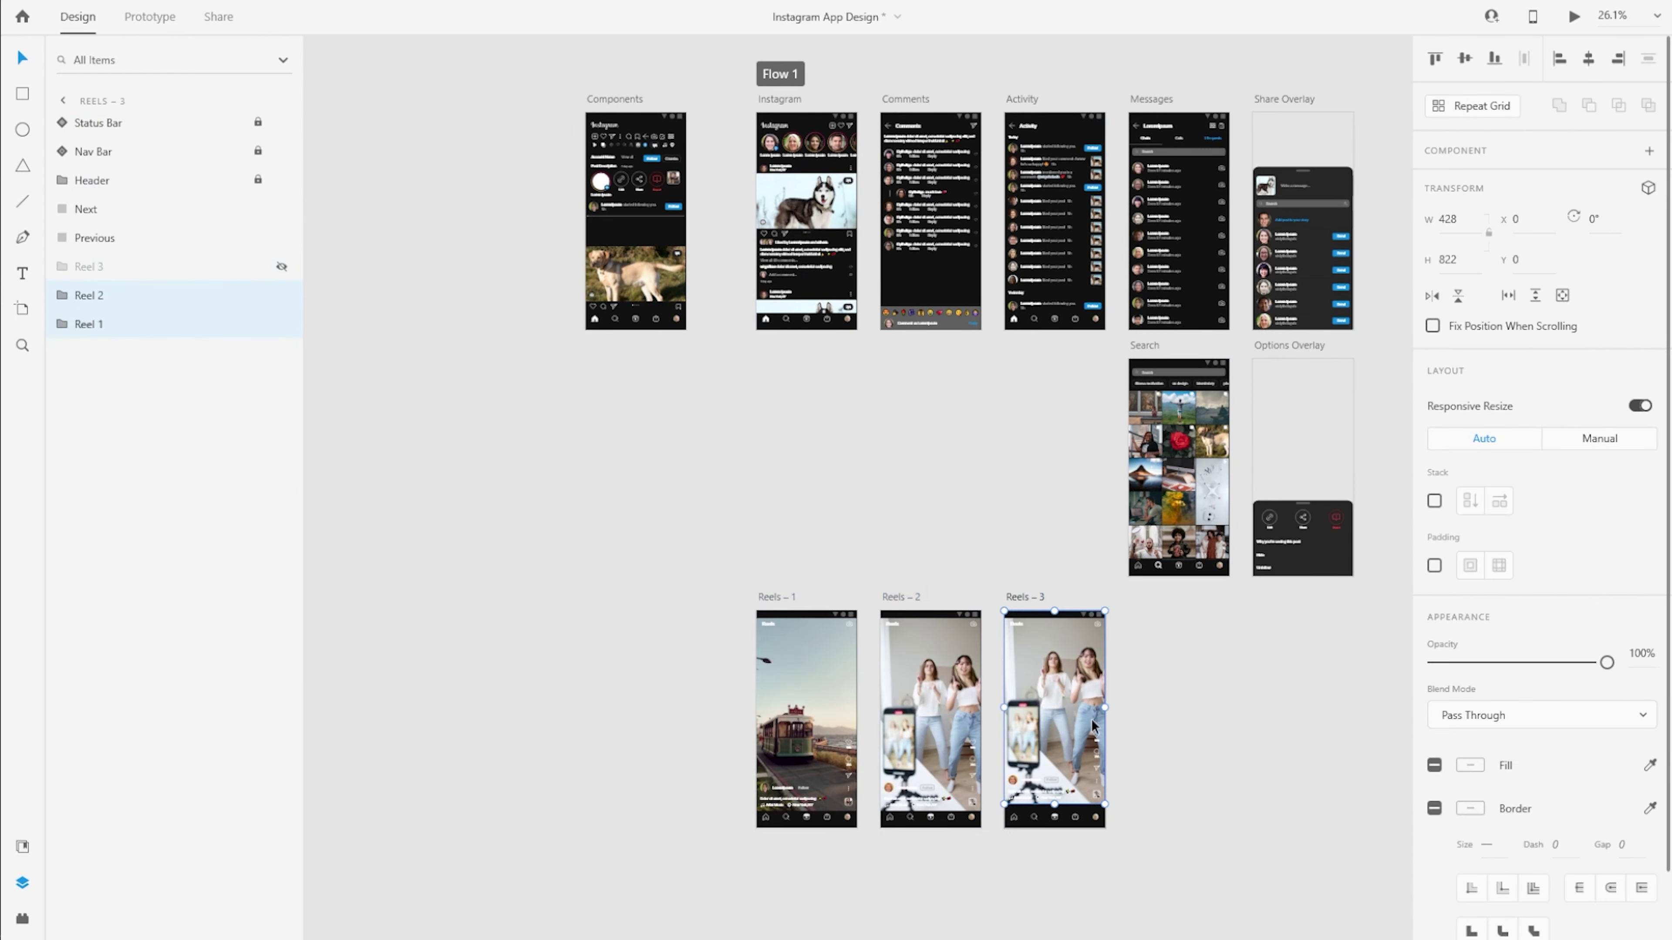
Move Reel 1 and Reel 2 of Reels – 3 above the artboard and set their opacity to 0%.
{"action": "left_click_drag", "start_coordinate": [1089, 719], "coordinate": [1056, 497]}
{"action": "scroll", "coordinate": [1067, 619], "scroll_direction": "up", "scroll_amount": 2}
{"action": "key", "text": "0"}
{"action": "key", "text": "0"}
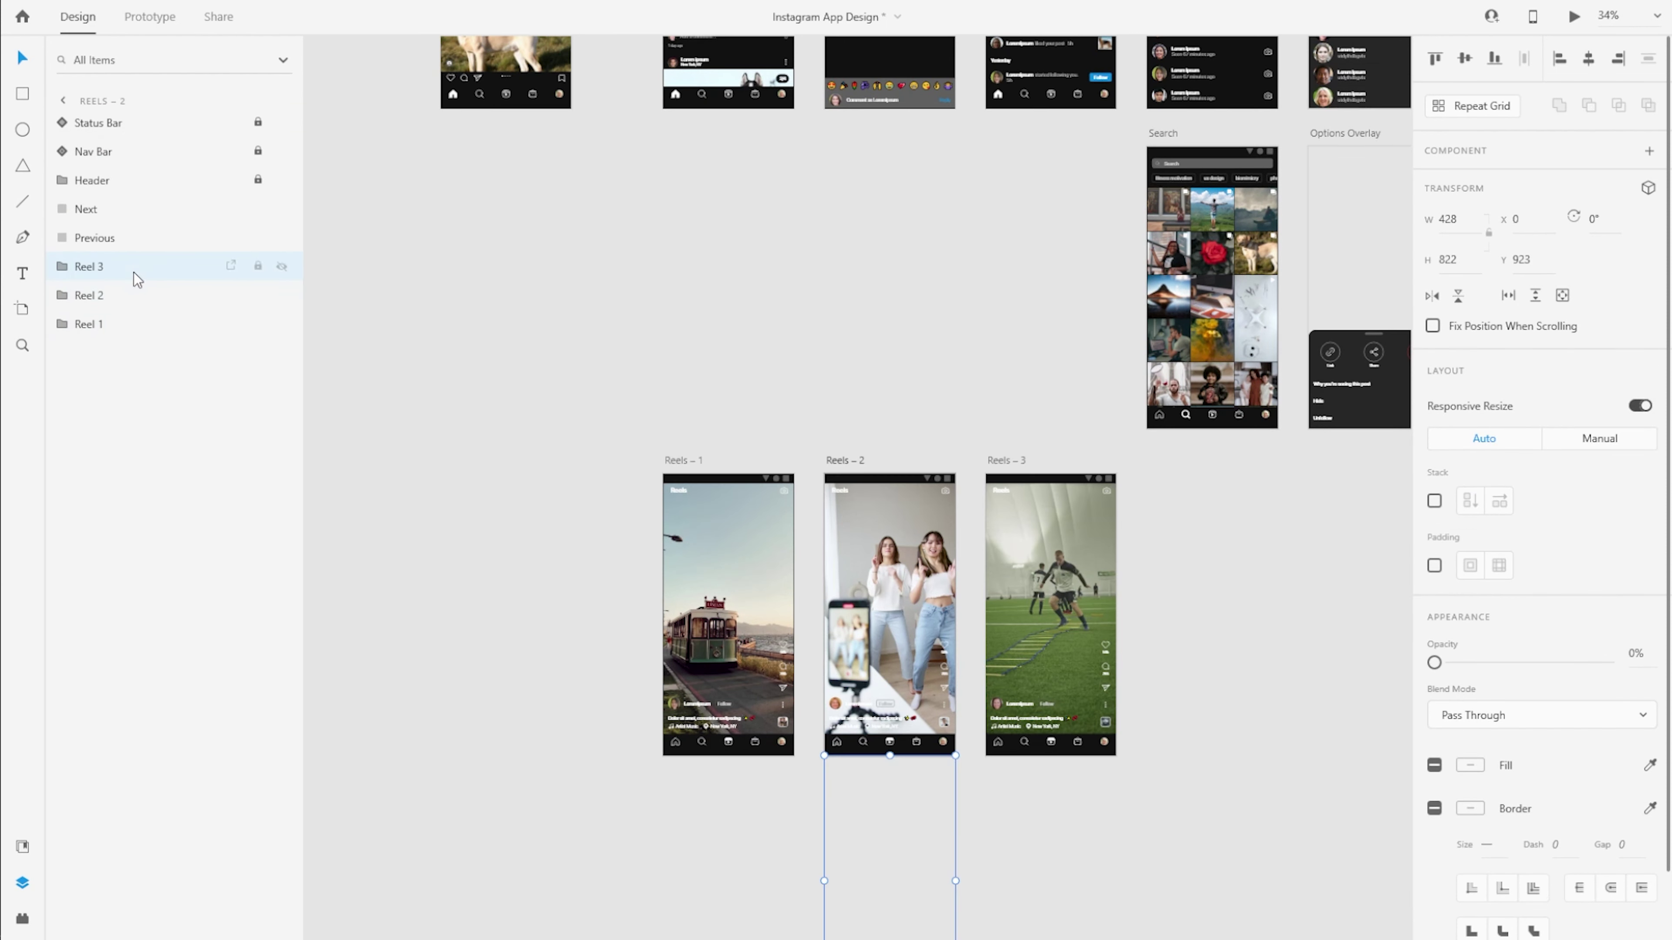
Move Reel 1 on Reels – 2 above the artboard to Y -820 and set its opacity to 0%.
{"action": "left_click", "coordinate": [89, 324]}
{"action": "left_click", "coordinate": [1514, 260]}
{"action": "type", "text": "0"}
{"action": "key", "text": "Return"}
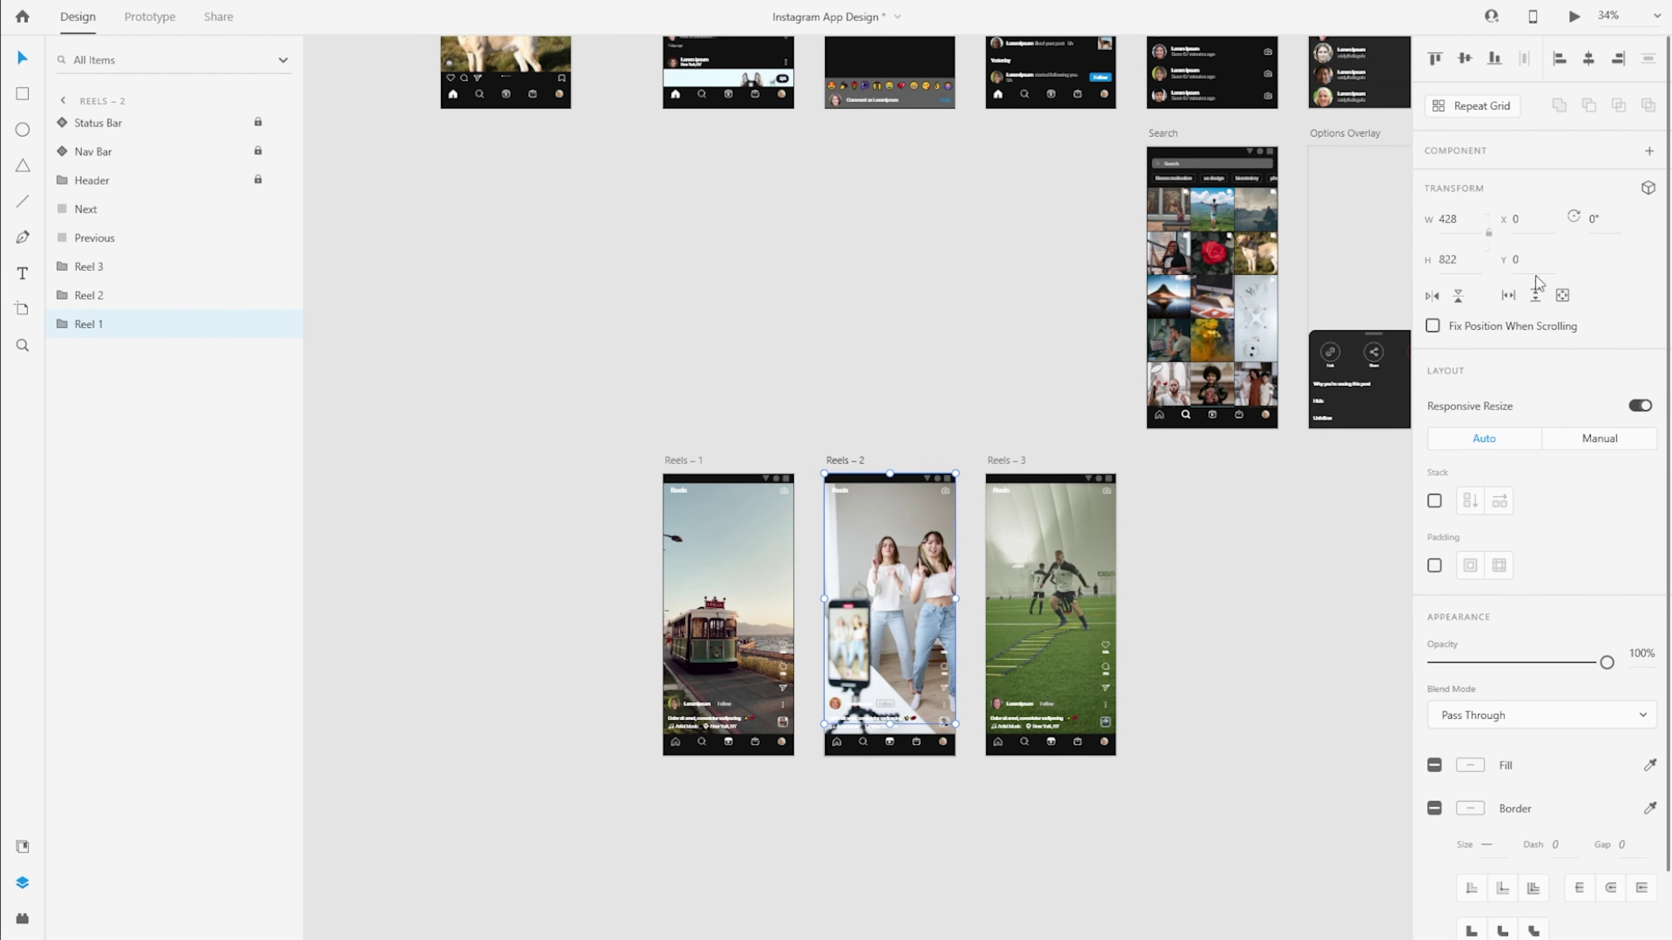
{"action": "left_click", "coordinate": [1532, 260]}
{"action": "key", "text": "shift+Down"}
{"action": "key", "text": "shift+Down"}
{"action": "key", "text": "shift+Down"}
{"action": "key", "text": "shift+Down"}
{"action": "key", "text": "shift+Down"}
{"action": "key", "text": "shift+Down"}
{"action": "key", "text": "shift+Down"}
{"action": "key", "text": "shift+Down"}
{"action": "key", "text": "shift+Down"}
{"action": "key", "text": "shift+Down"}
{"action": "key", "text": "shift+Down"}
{"action": "key", "text": "shift+Down"}
{"action": "key", "text": "shift+Down"}
{"action": "key", "text": "shift+Down"}
{"action": "key", "text": "shift+Down"}
{"action": "key", "text": "shift+Down"}
{"action": "key", "text": "shift+Down"}
{"action": "key", "text": "shift+Down"}
{"action": "key", "text": "shift+Down"}
{"action": "key", "text": "shift+Down"}
{"action": "key", "text": "shift+Up"}
{"action": "left_click_drag", "start_coordinate": [1607, 662], "coordinate": [1434, 662]}
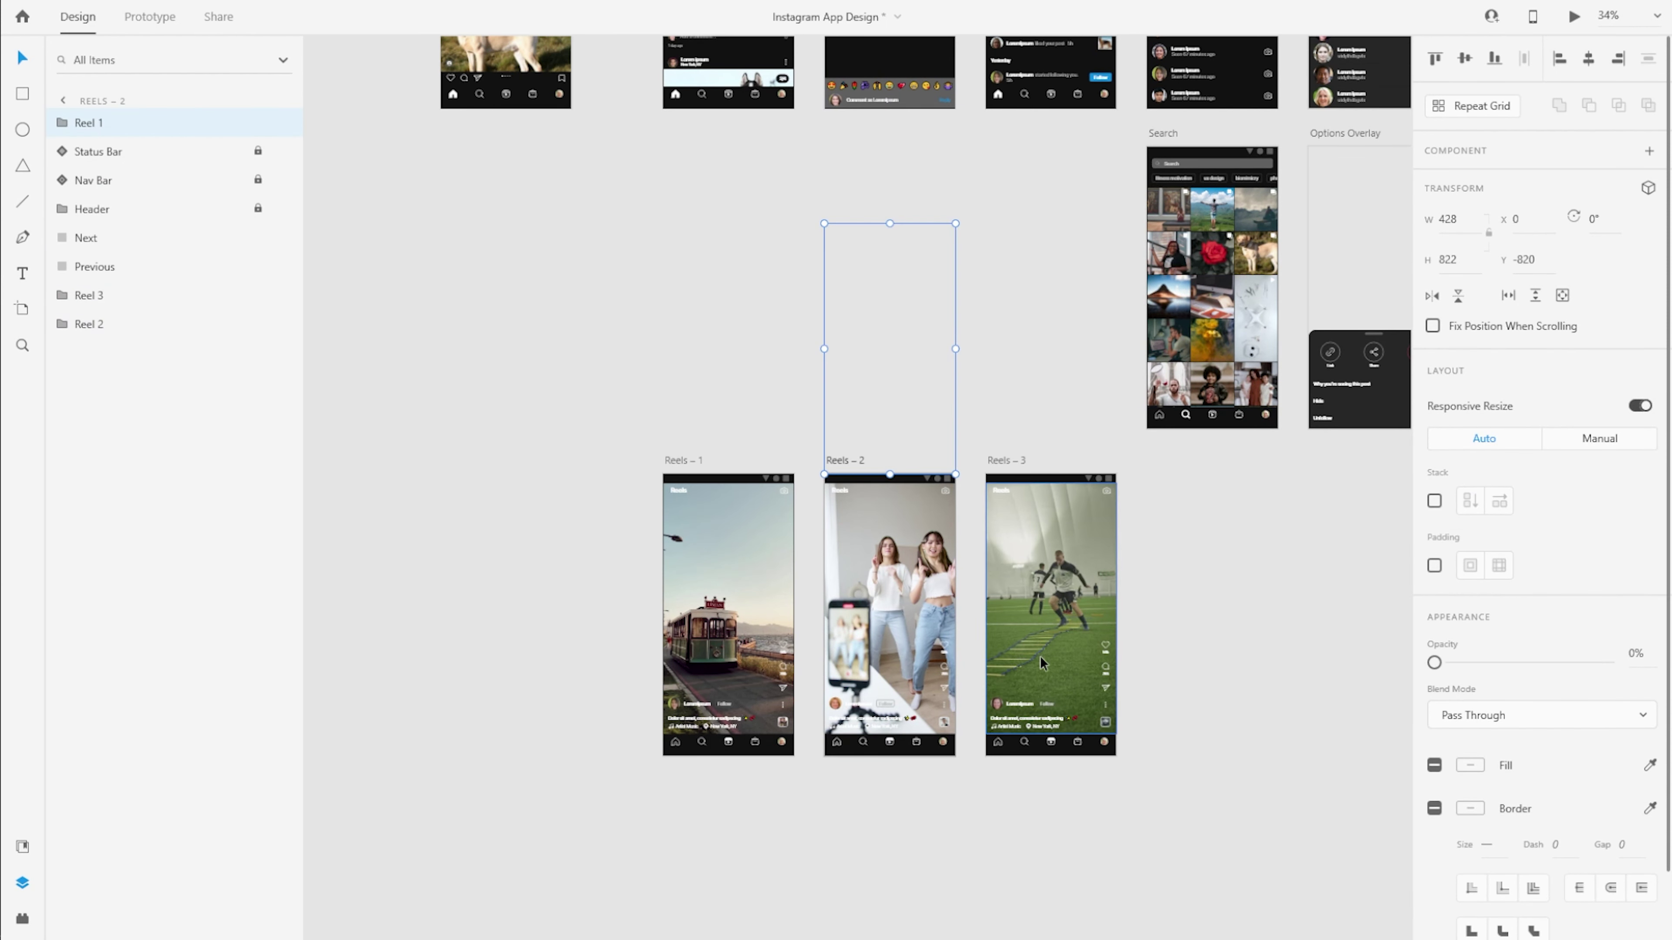
{"action": "left_click", "coordinate": [89, 123]}
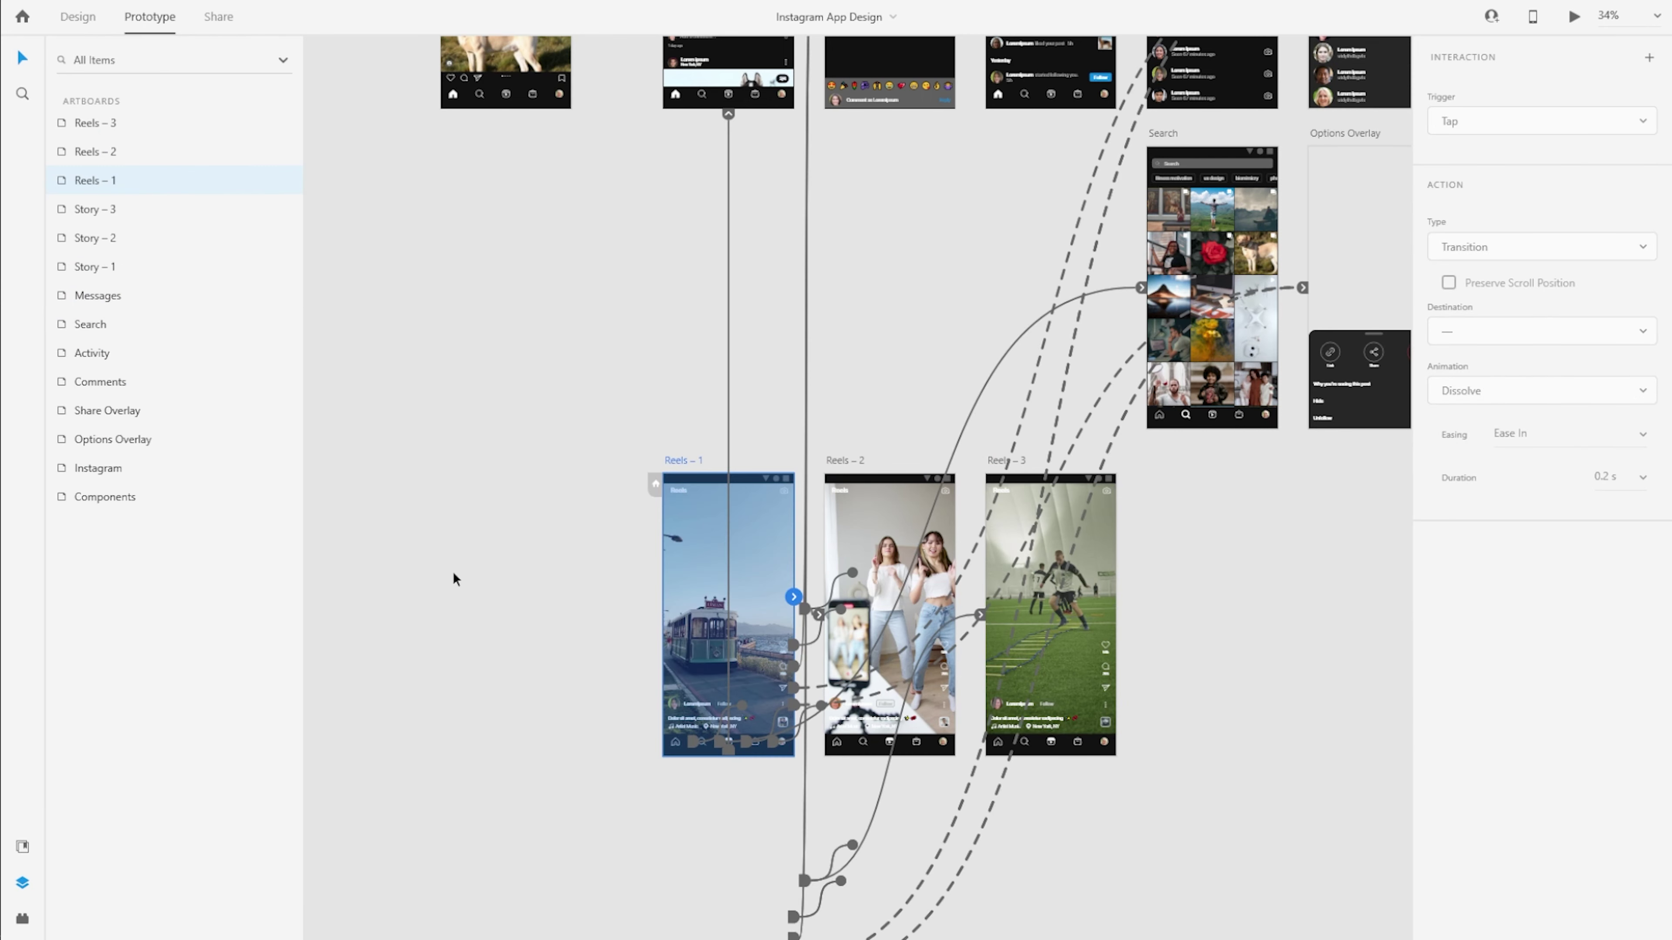
Link the Next area on Reels – 1 to Reels – 2 with a Drag trigger and Auto-Animate.
{"action": "left_click", "coordinate": [456, 580]}
{"action": "left_click", "coordinate": [740, 684]}
{"action": "scroll", "coordinate": [914, 756], "scroll_direction": "up", "scroll_amount": 5}
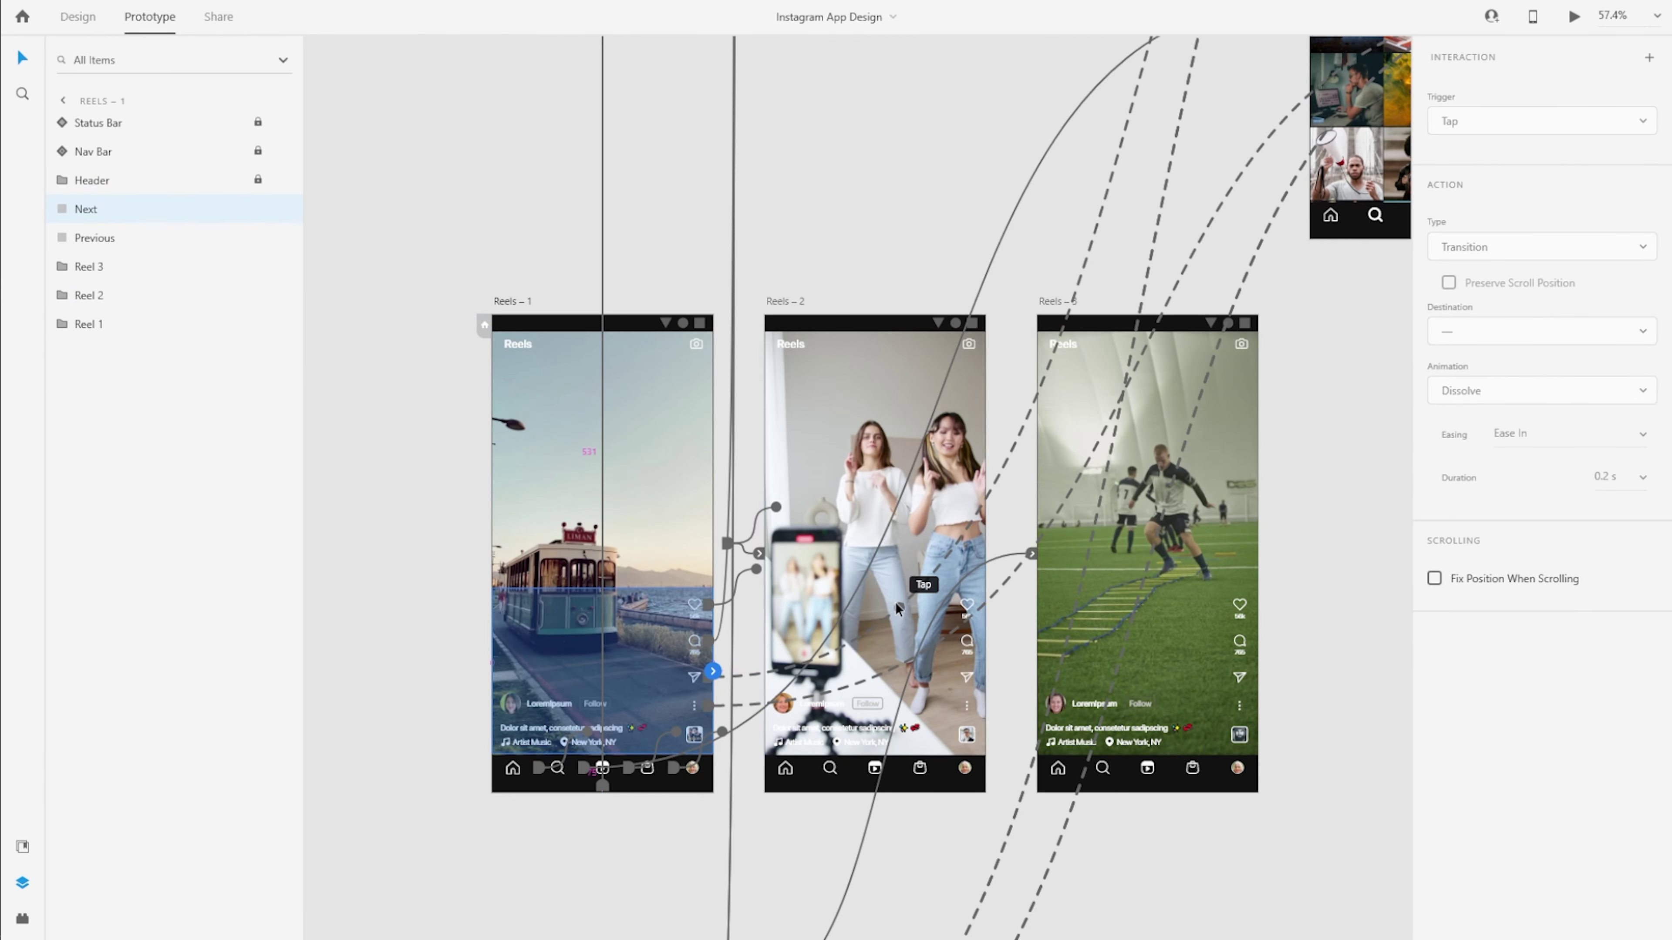
{"action": "scroll", "coordinate": [896, 604], "scroll_direction": "up", "scroll_amount": 3}
{"action": "left_click_drag", "start_coordinate": [660, 692], "coordinate": [787, 649]}
{"action": "left_click", "coordinate": [1628, 119]}
{"action": "left_click", "coordinate": [1579, 177]}
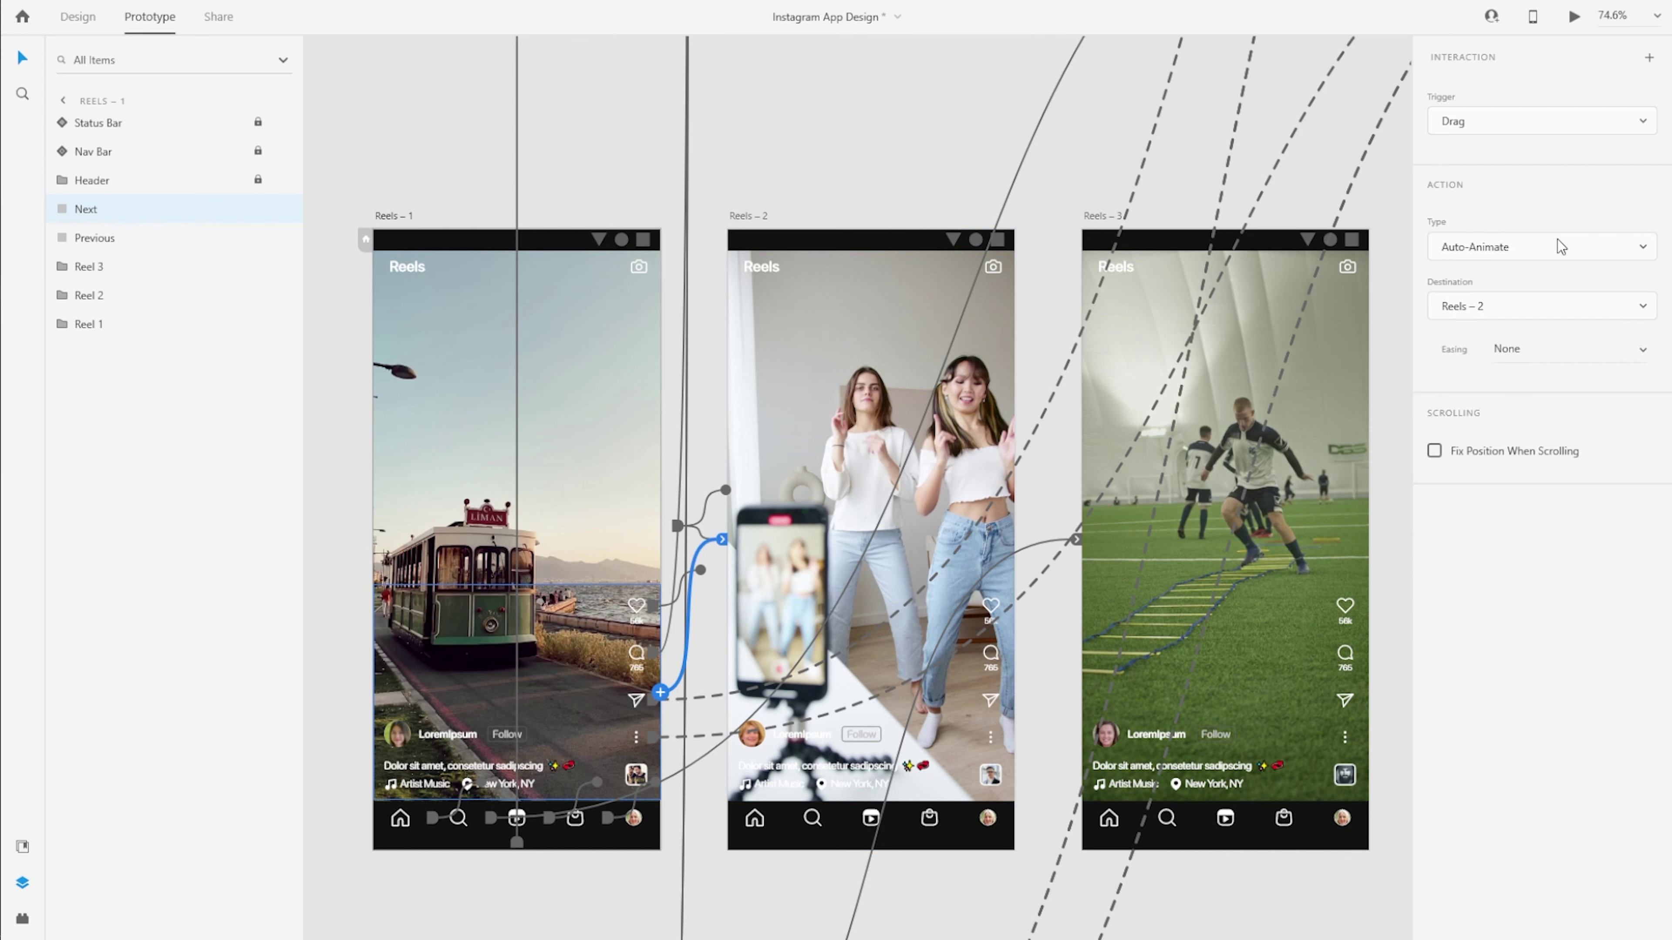
Link the Previous area on Reels – 2 to Reels – 1 and its Next area to Reels – 3 with Drag and Auto-Animate.
{"action": "left_click", "coordinate": [836, 362]}
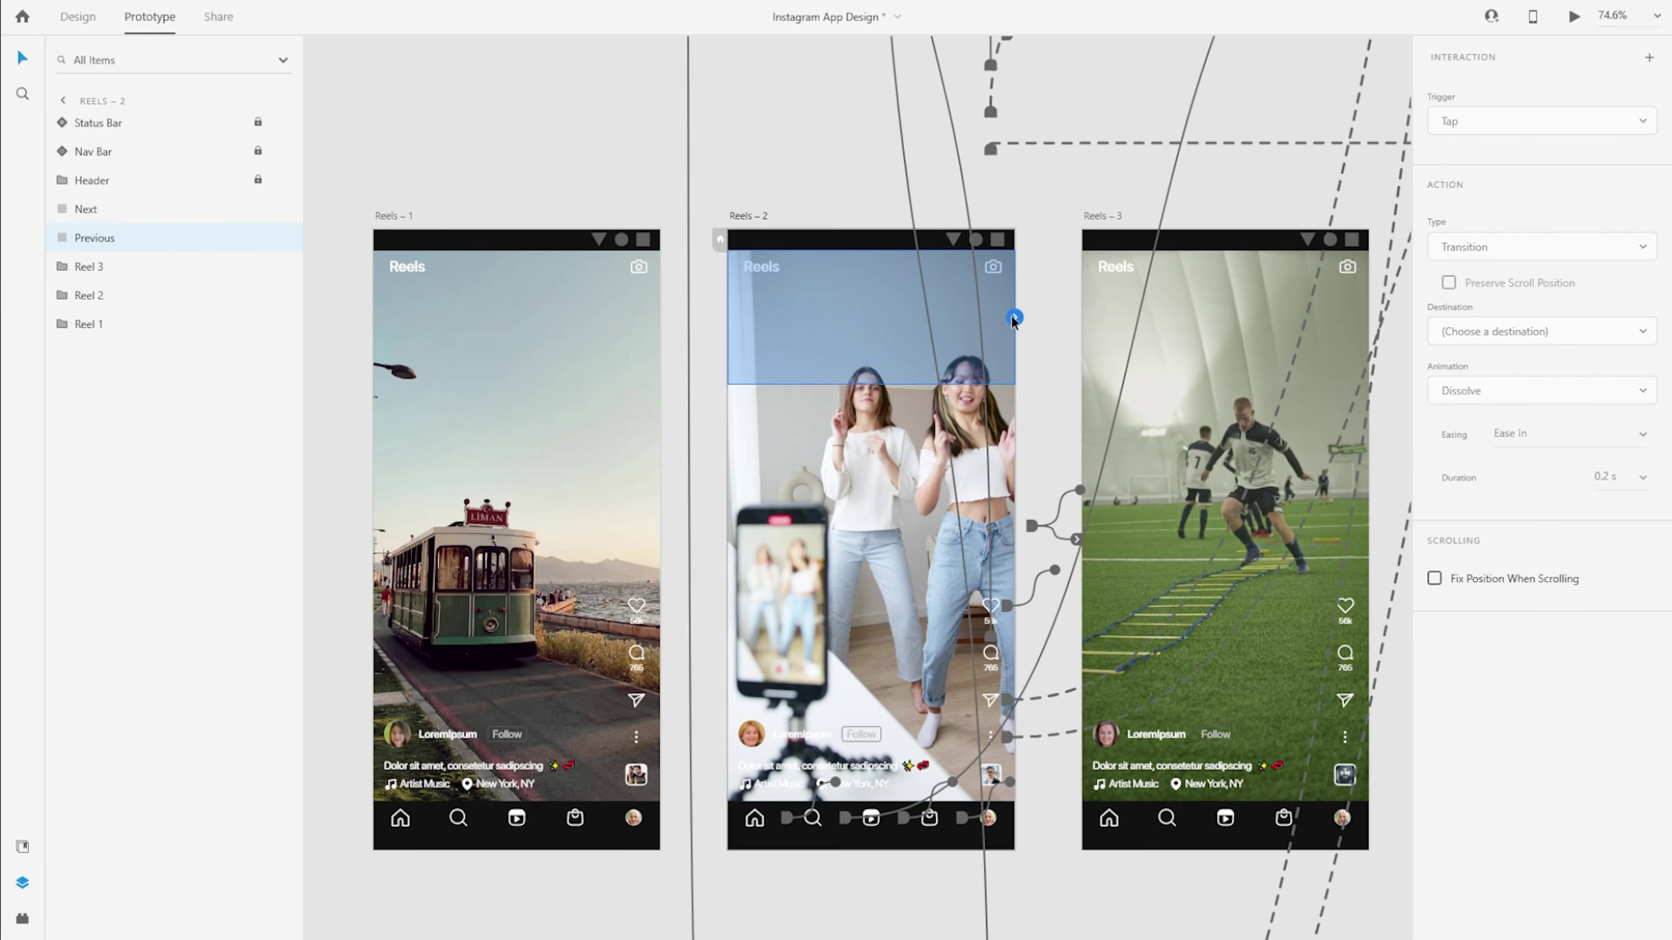
{"action": "left_click_drag", "start_coordinate": [1015, 317], "coordinate": [605, 375]}
{"action": "left_click", "coordinate": [902, 658]}
{"action": "left_click_drag", "start_coordinate": [1014, 693], "coordinate": [1148, 557]}
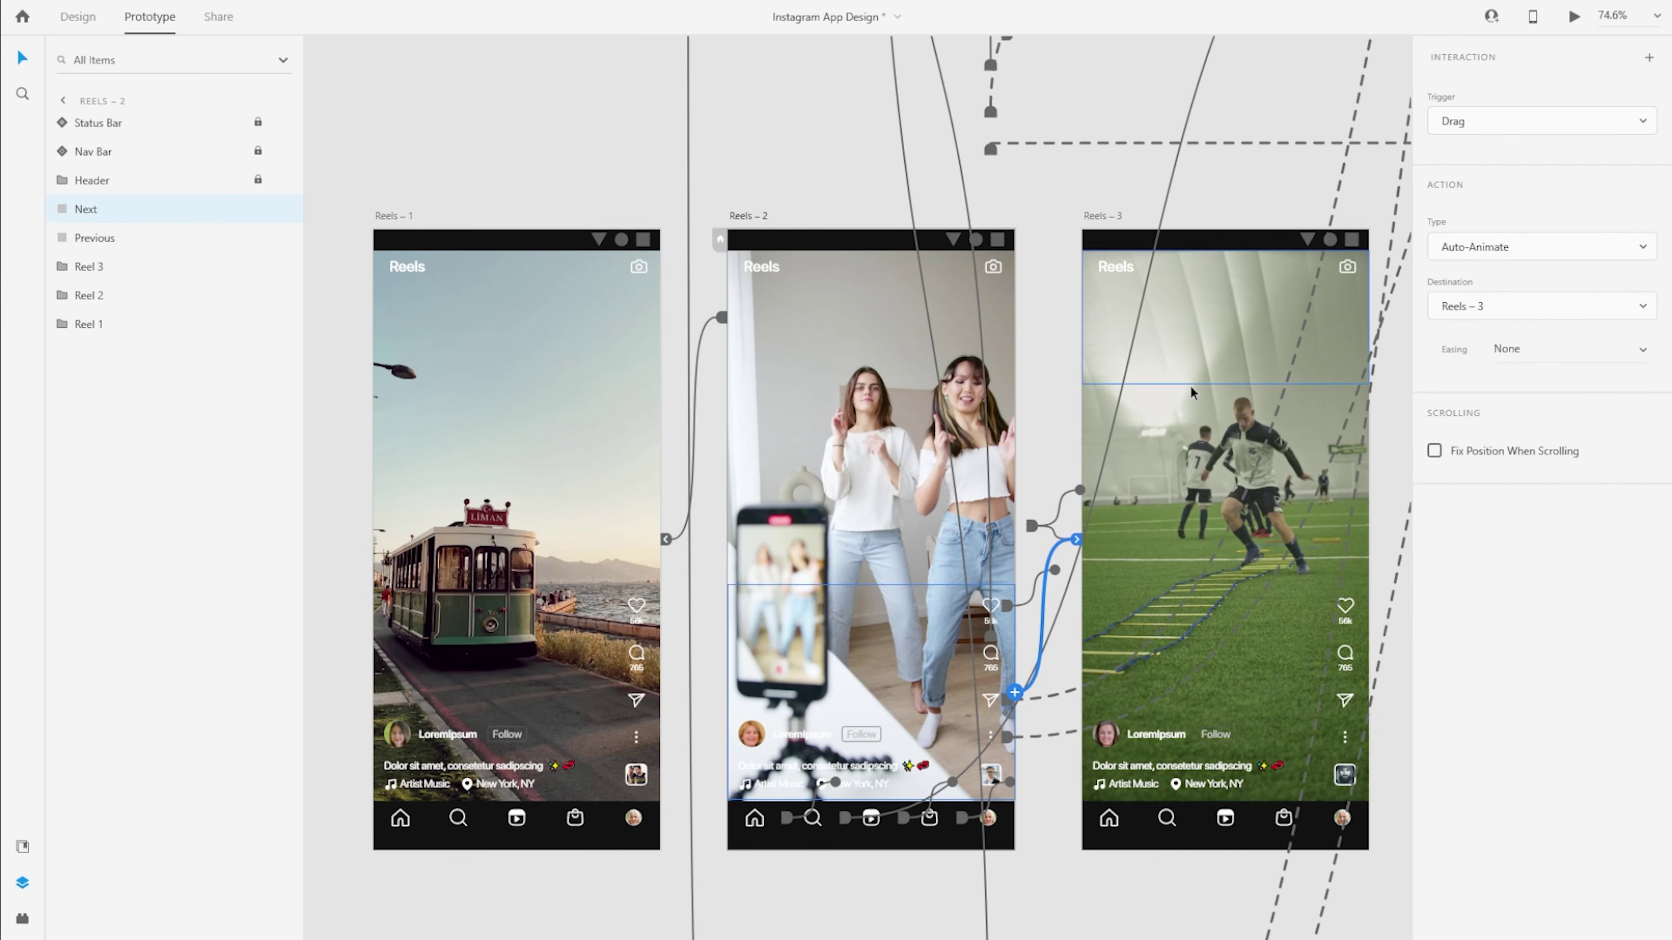
Link the Previous area on Reels – 3 to Reels – 2 with a Drag trigger and Auto-Animate.
{"action": "left_click", "coordinate": [1190, 369]}
{"action": "left_click_drag", "start_coordinate": [1369, 318], "coordinate": [875, 527]}
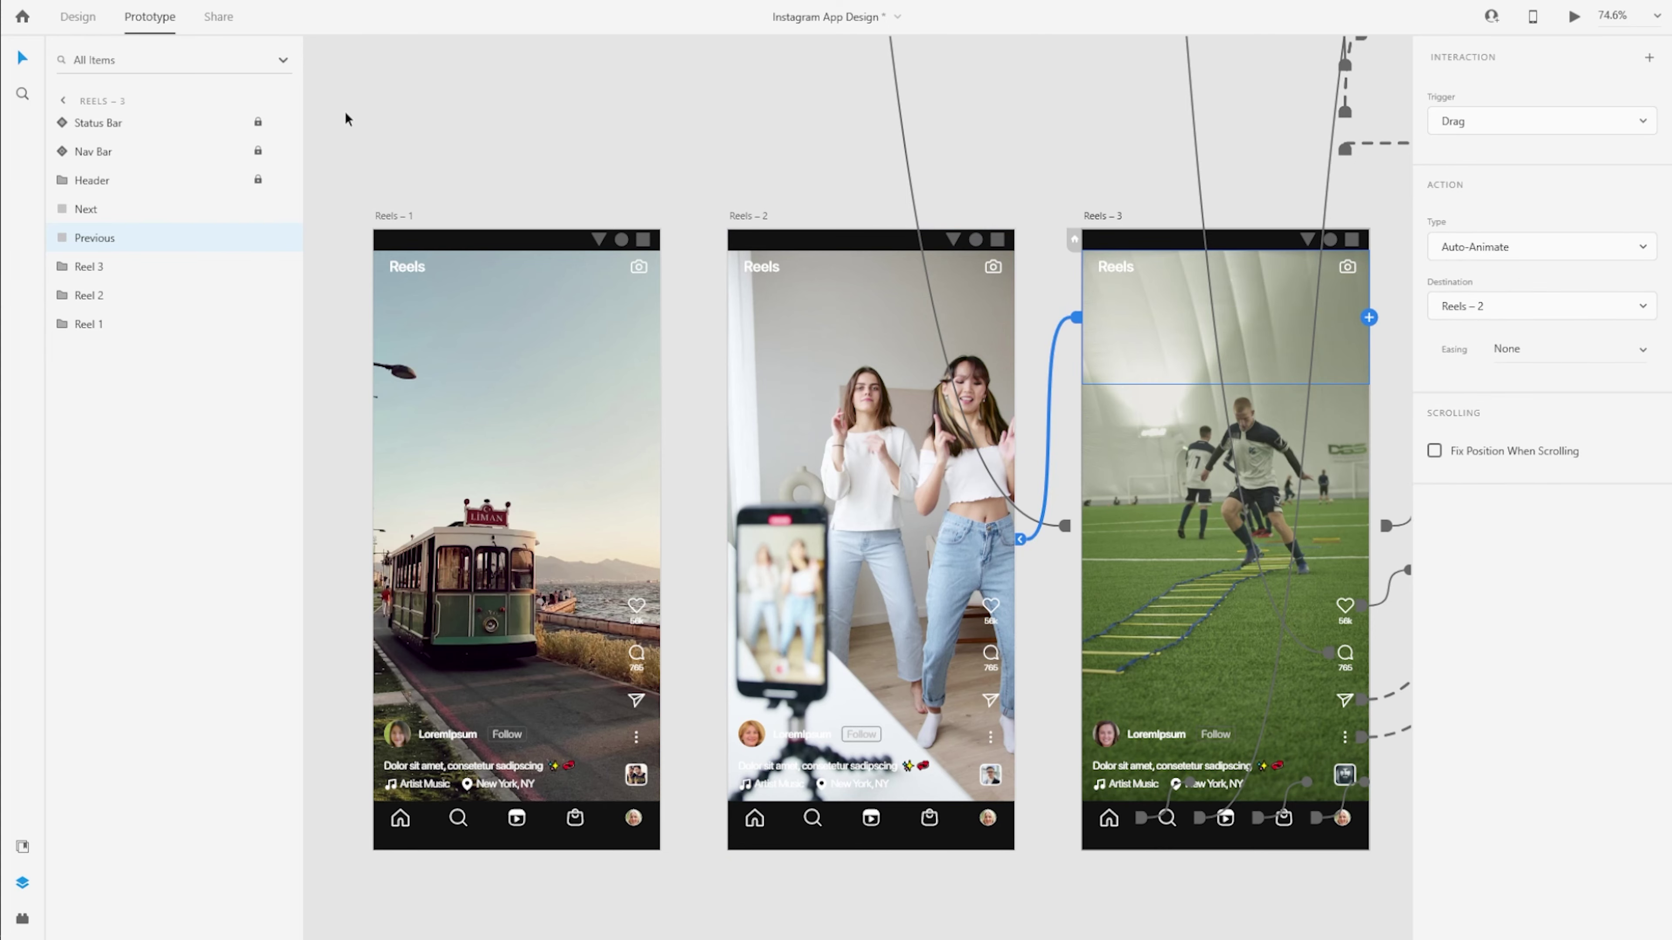
{"action": "left_click", "coordinate": [346, 114]}
Open a preview of the prototype starting at Reels – 1 and move the preview window over the canvas.
{"action": "left_click", "coordinate": [78, 17]}
{"action": "left_click", "coordinate": [393, 217]}
{"action": "key", "text": "ctrl+Return"}
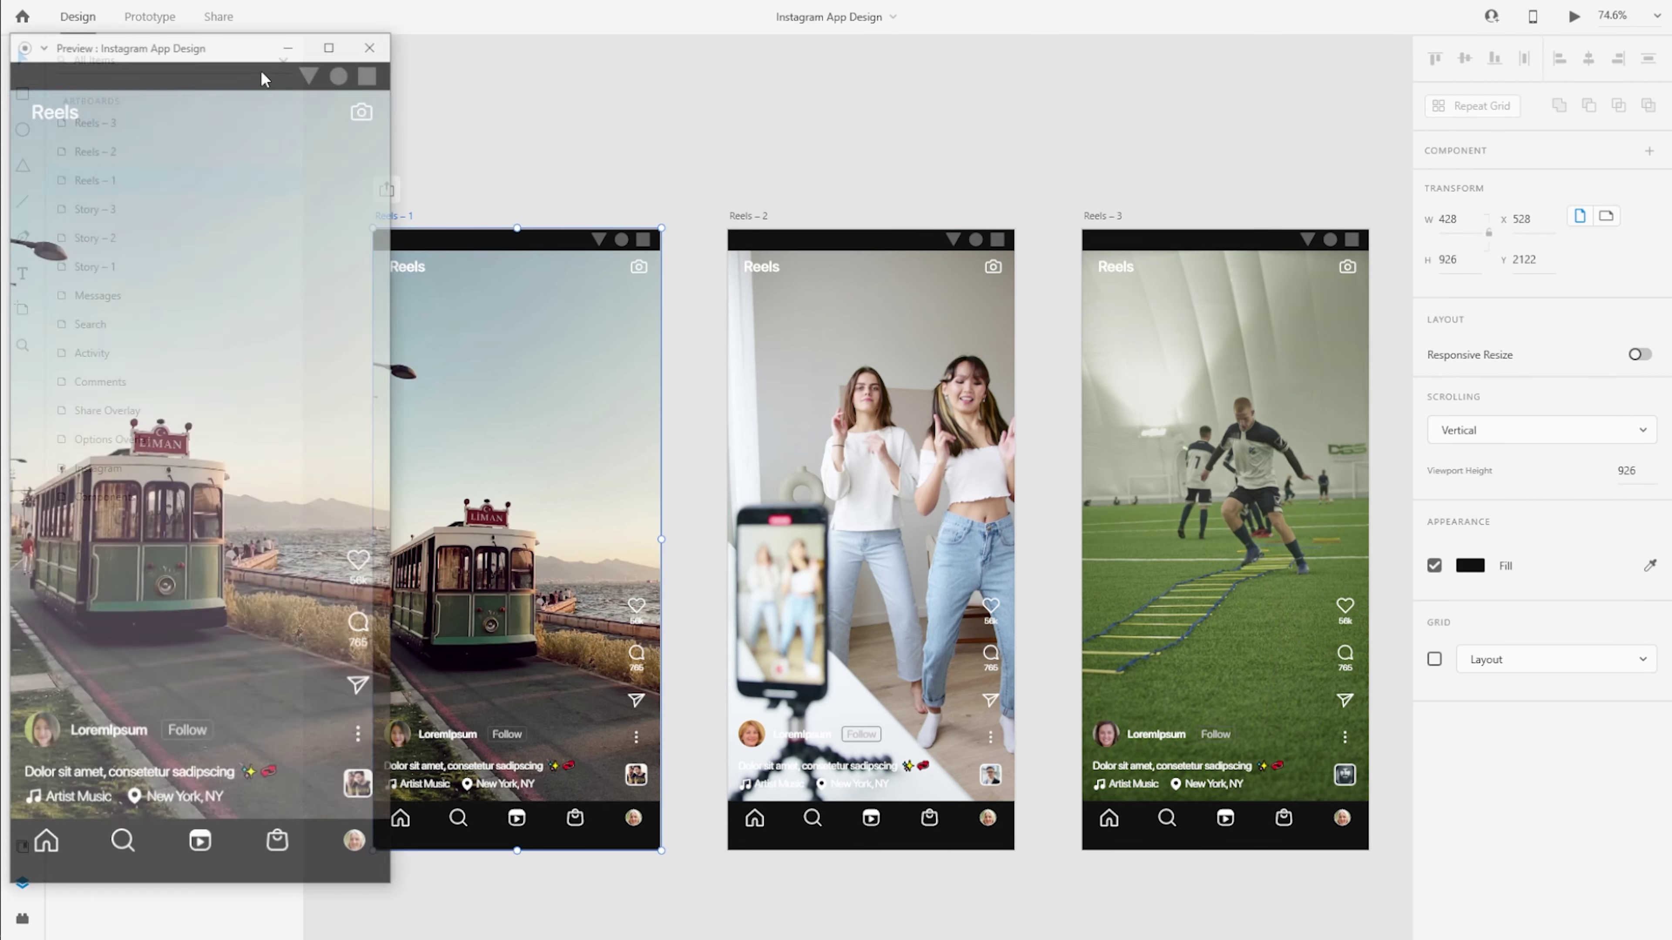
{"action": "left_click_drag", "start_coordinate": [191, 55], "coordinate": [718, 33]}
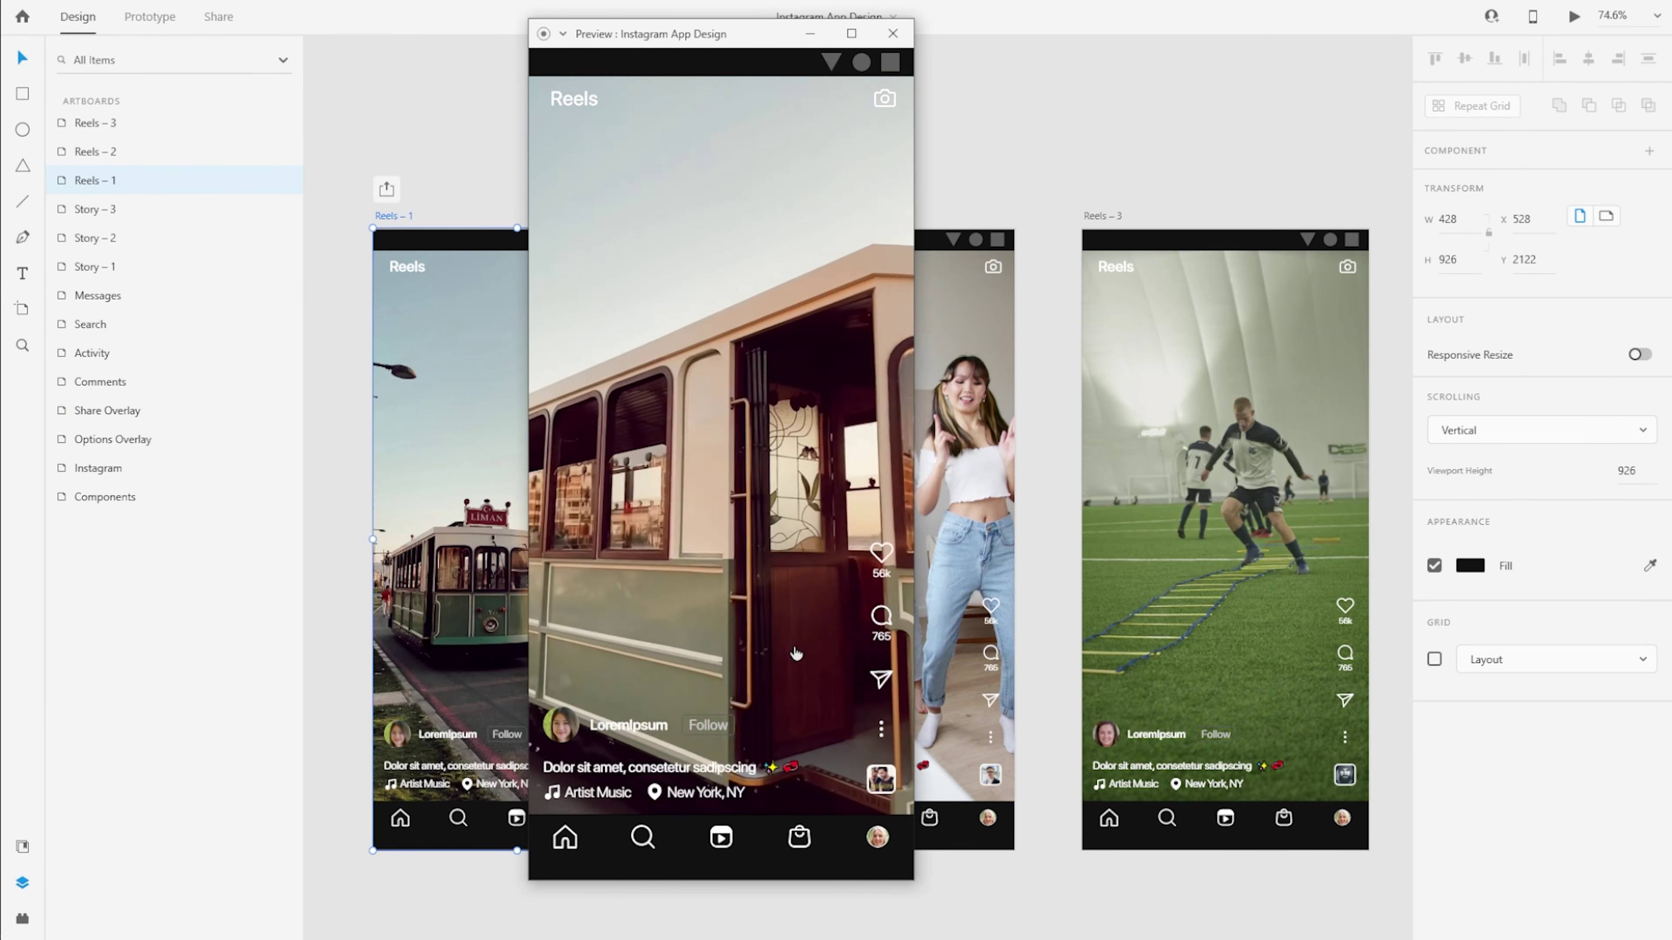
Change the Next area's link on Reels – 1 to a Tap trigger with Ease In-Out easing.
{"action": "left_click", "coordinate": [811, 34]}
{"action": "left_click", "coordinate": [168, 20]}
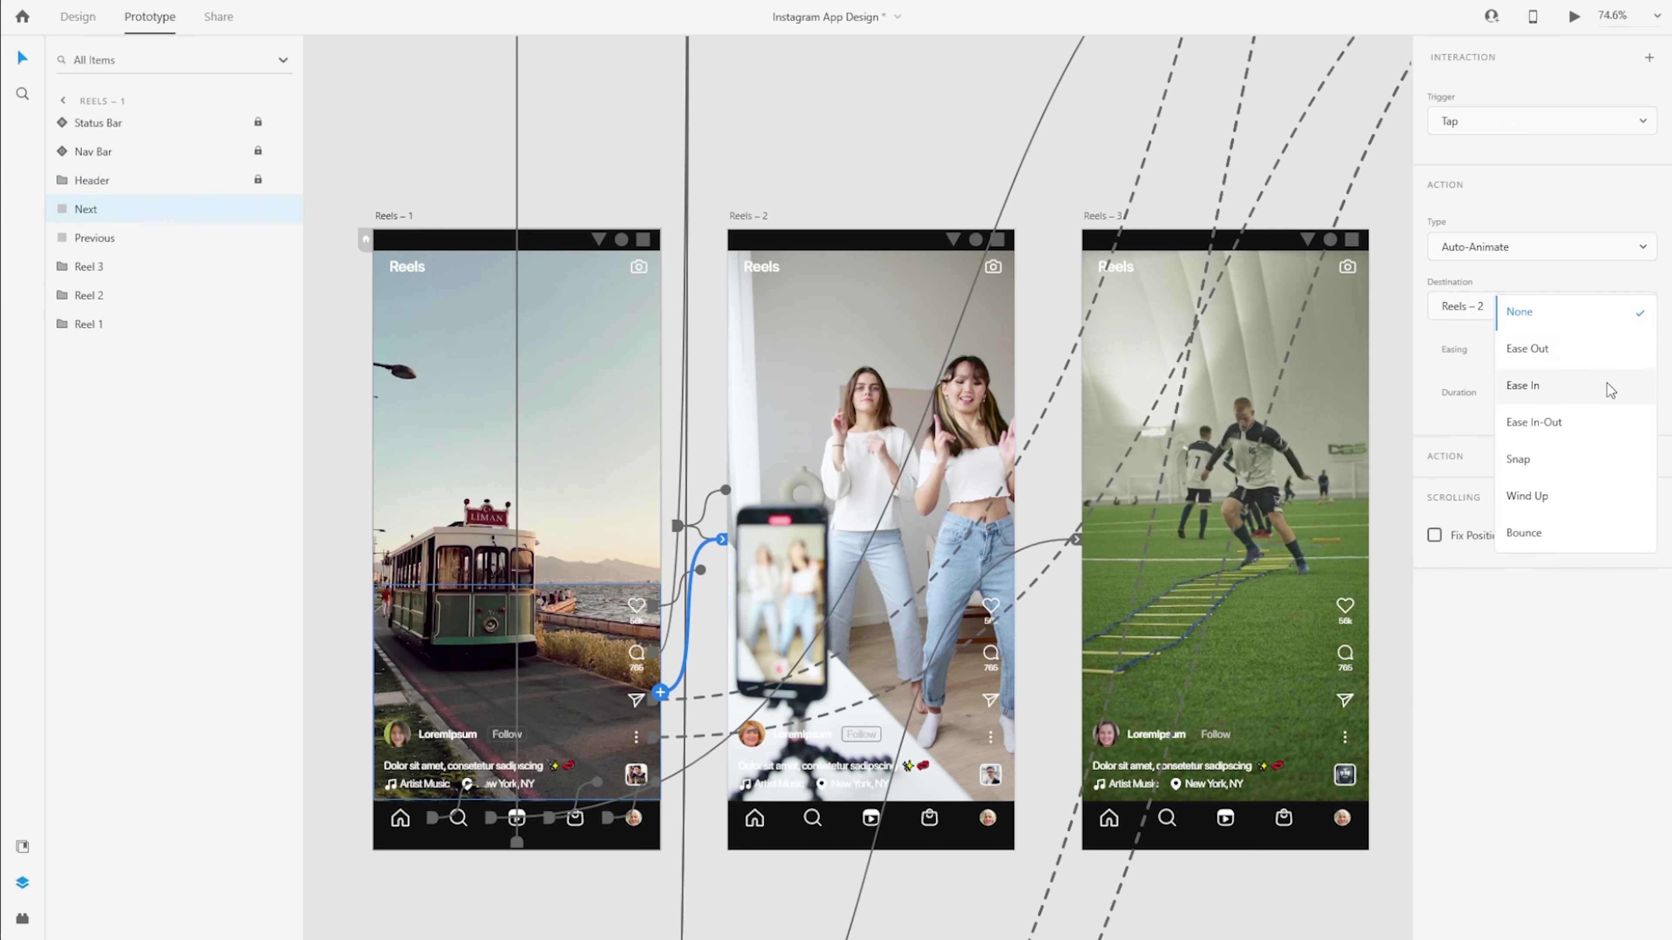
{"action": "left_click", "coordinate": [1580, 121]}
{"action": "left_click", "coordinate": [1579, 105]}
{"action": "left_click", "coordinate": [1596, 349]}
{"action": "left_click", "coordinate": [1598, 420]}
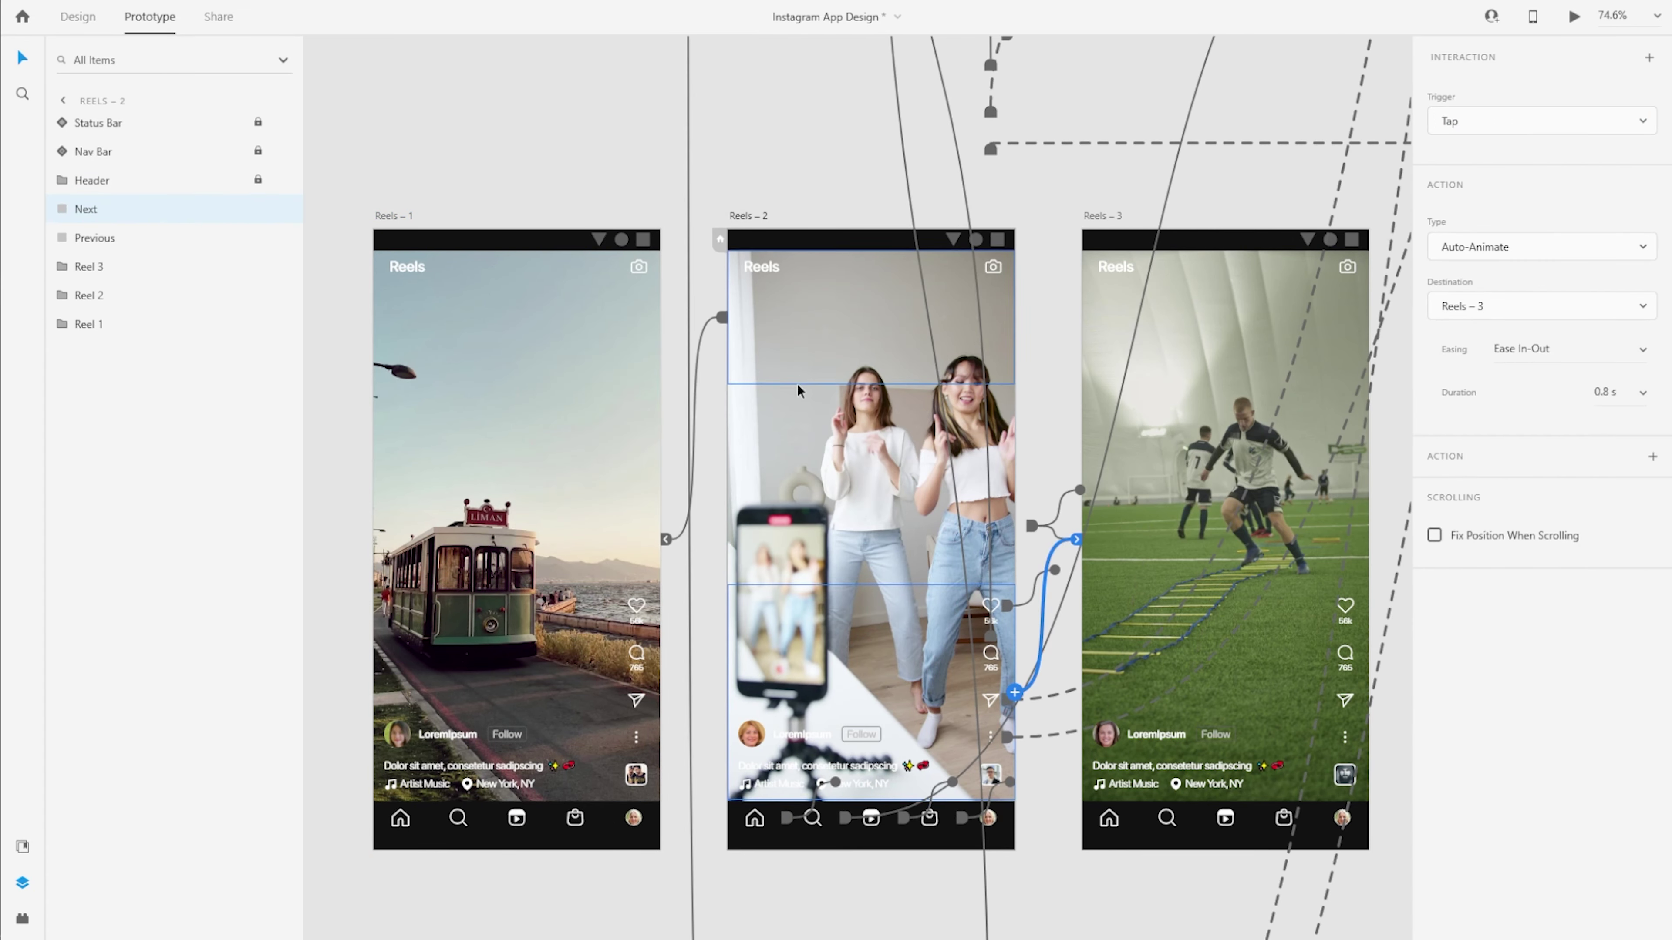
Set the remaining reel links on Reels – 2 and Reels – 3 to a Tap trigger with Ease In-Out easing.
{"action": "left_click", "coordinate": [796, 381]}
{"action": "left_click", "coordinate": [1596, 349]}
{"action": "left_click", "coordinate": [1597, 420]}
{"action": "left_click", "coordinate": [1182, 382]}
{"action": "key", "text": "ctrl+1"}
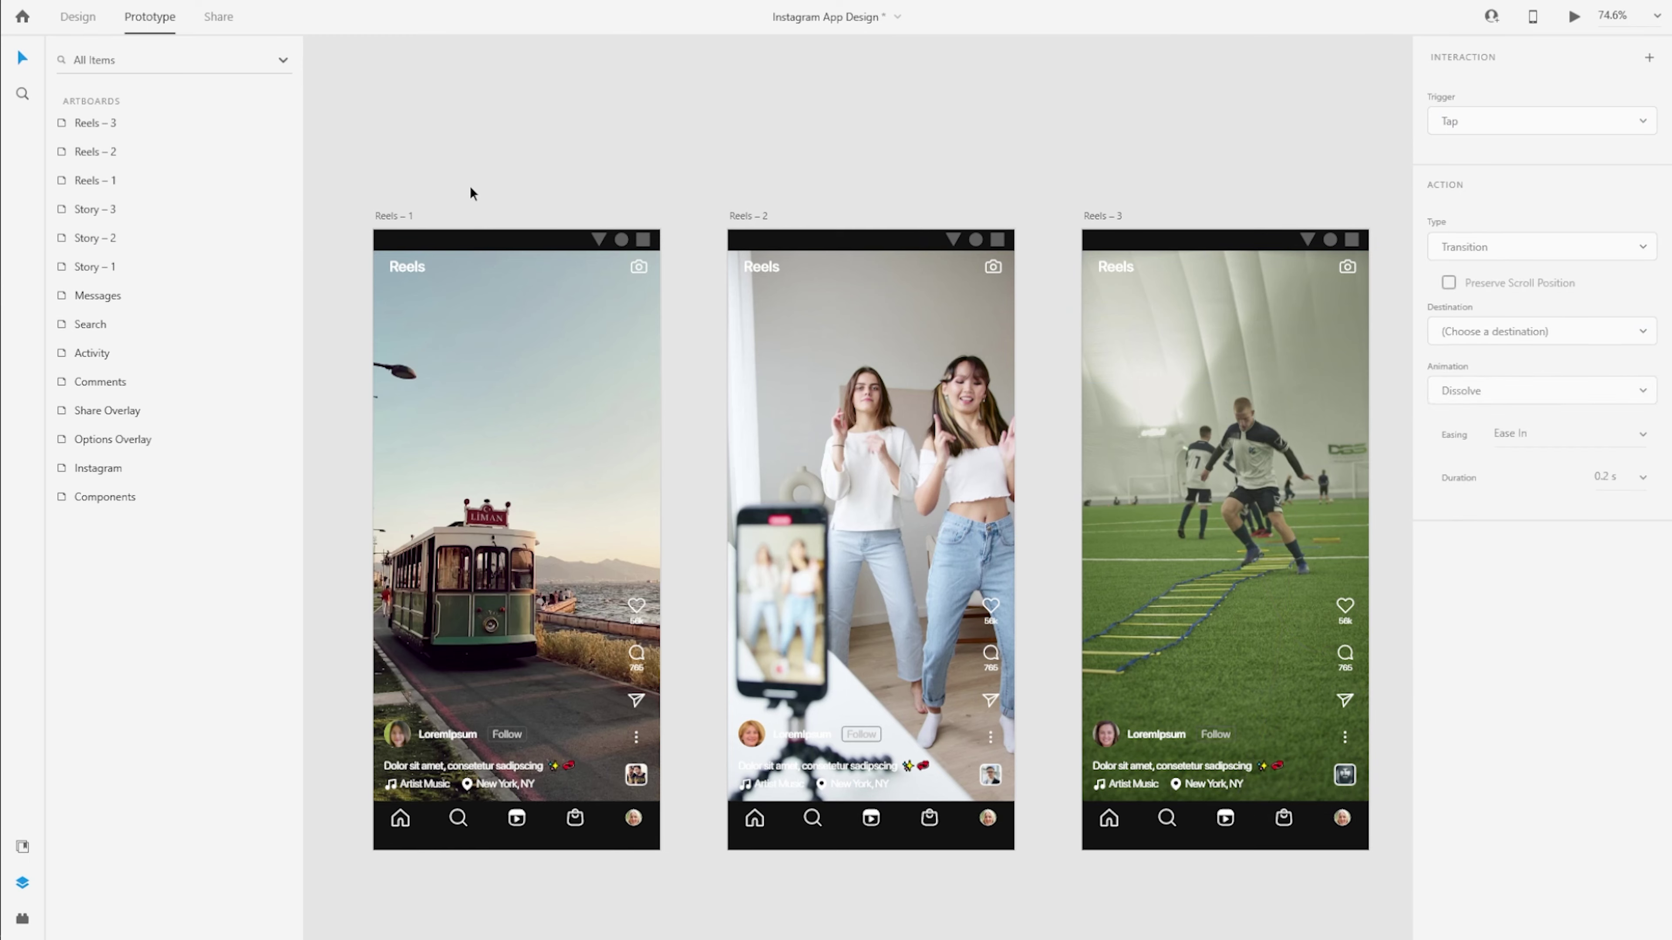
Preview the prototype from Reels – 1, test moving between reels and to the home feed, and close the preview.
{"action": "left_click", "coordinate": [403, 219]}
{"action": "key", "text": "ctrl+Return"}
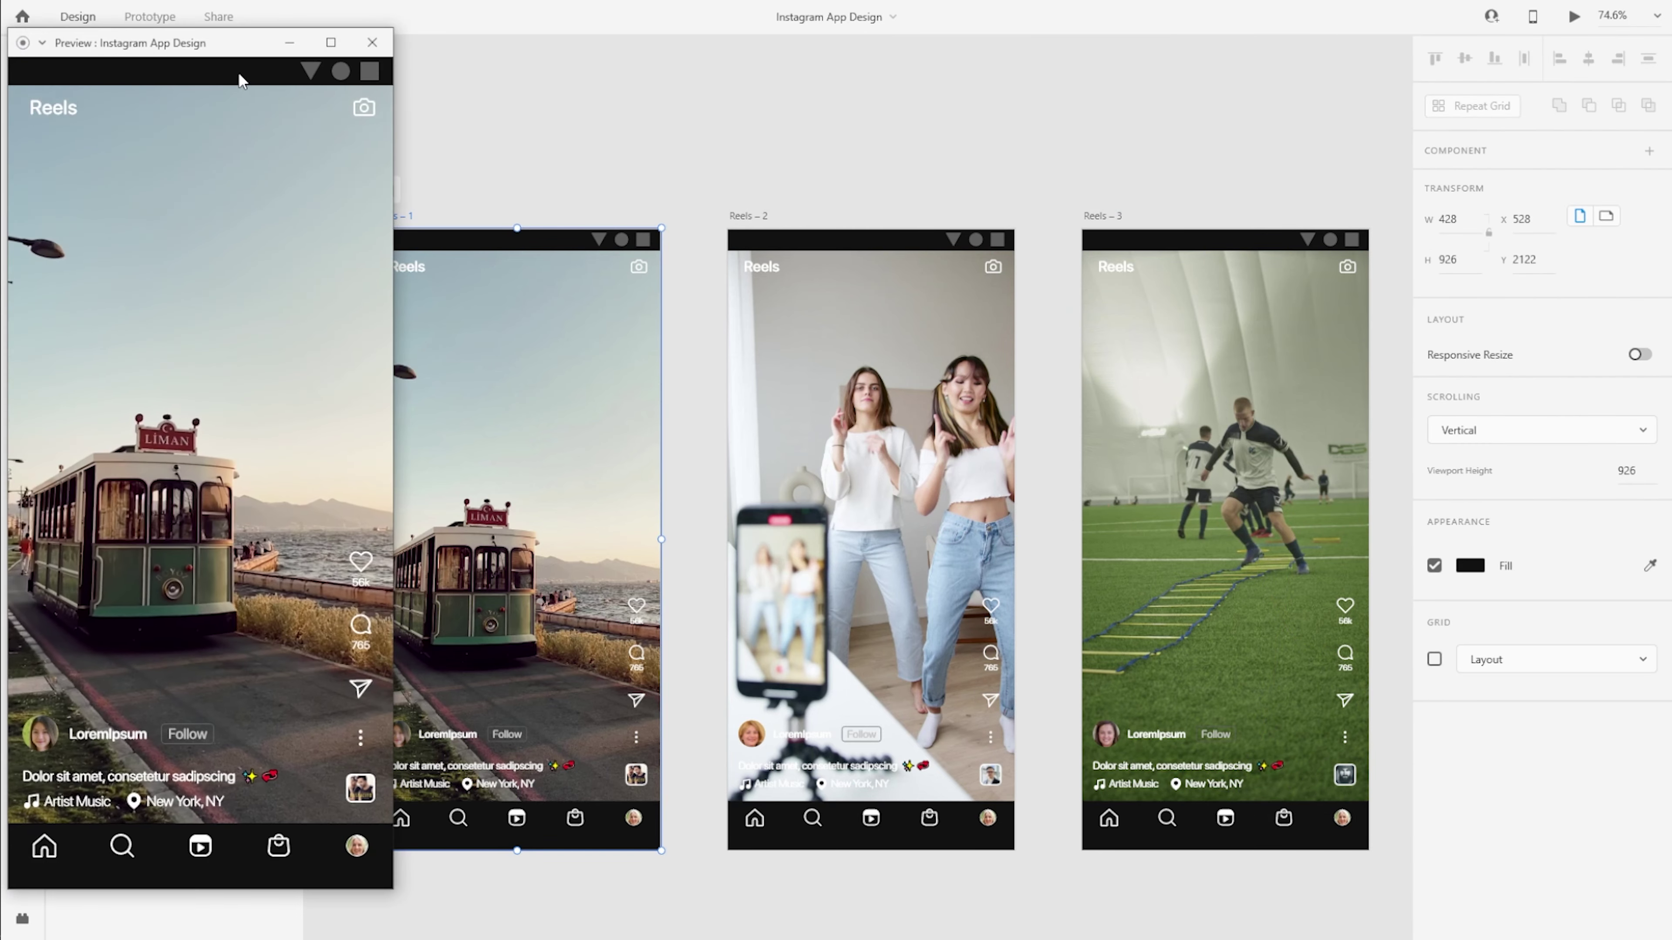
{"action": "left_click", "coordinate": [781, 678]}
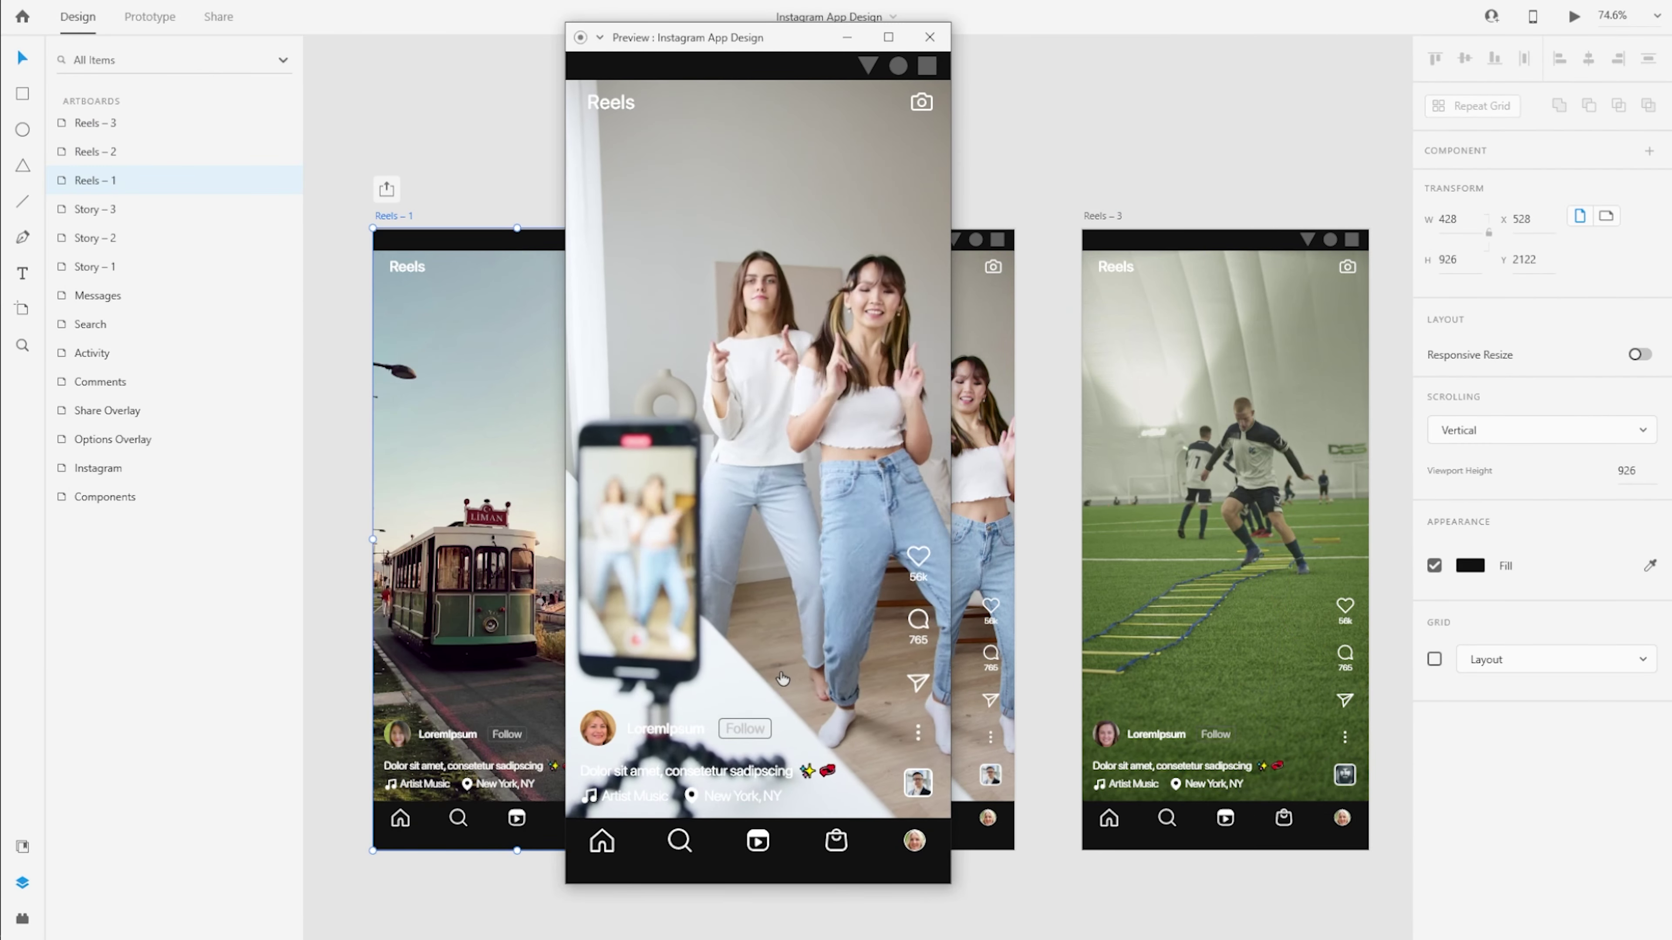
{"action": "left_click", "coordinate": [845, 665]}
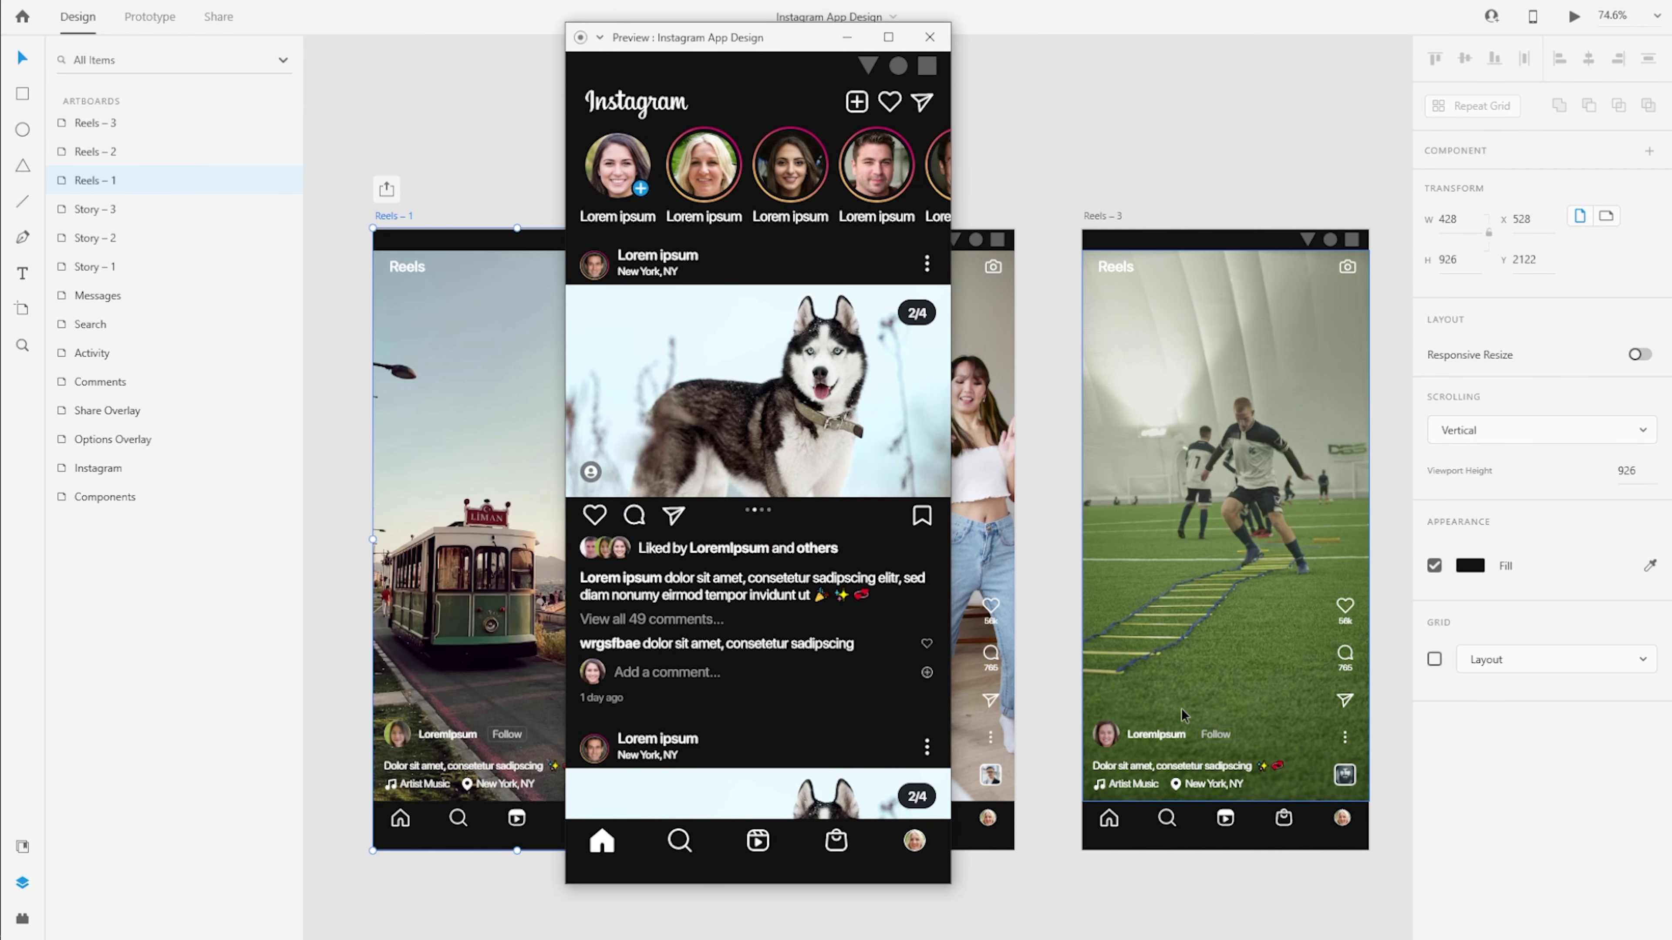
{"action": "left_click", "coordinate": [929, 37]}
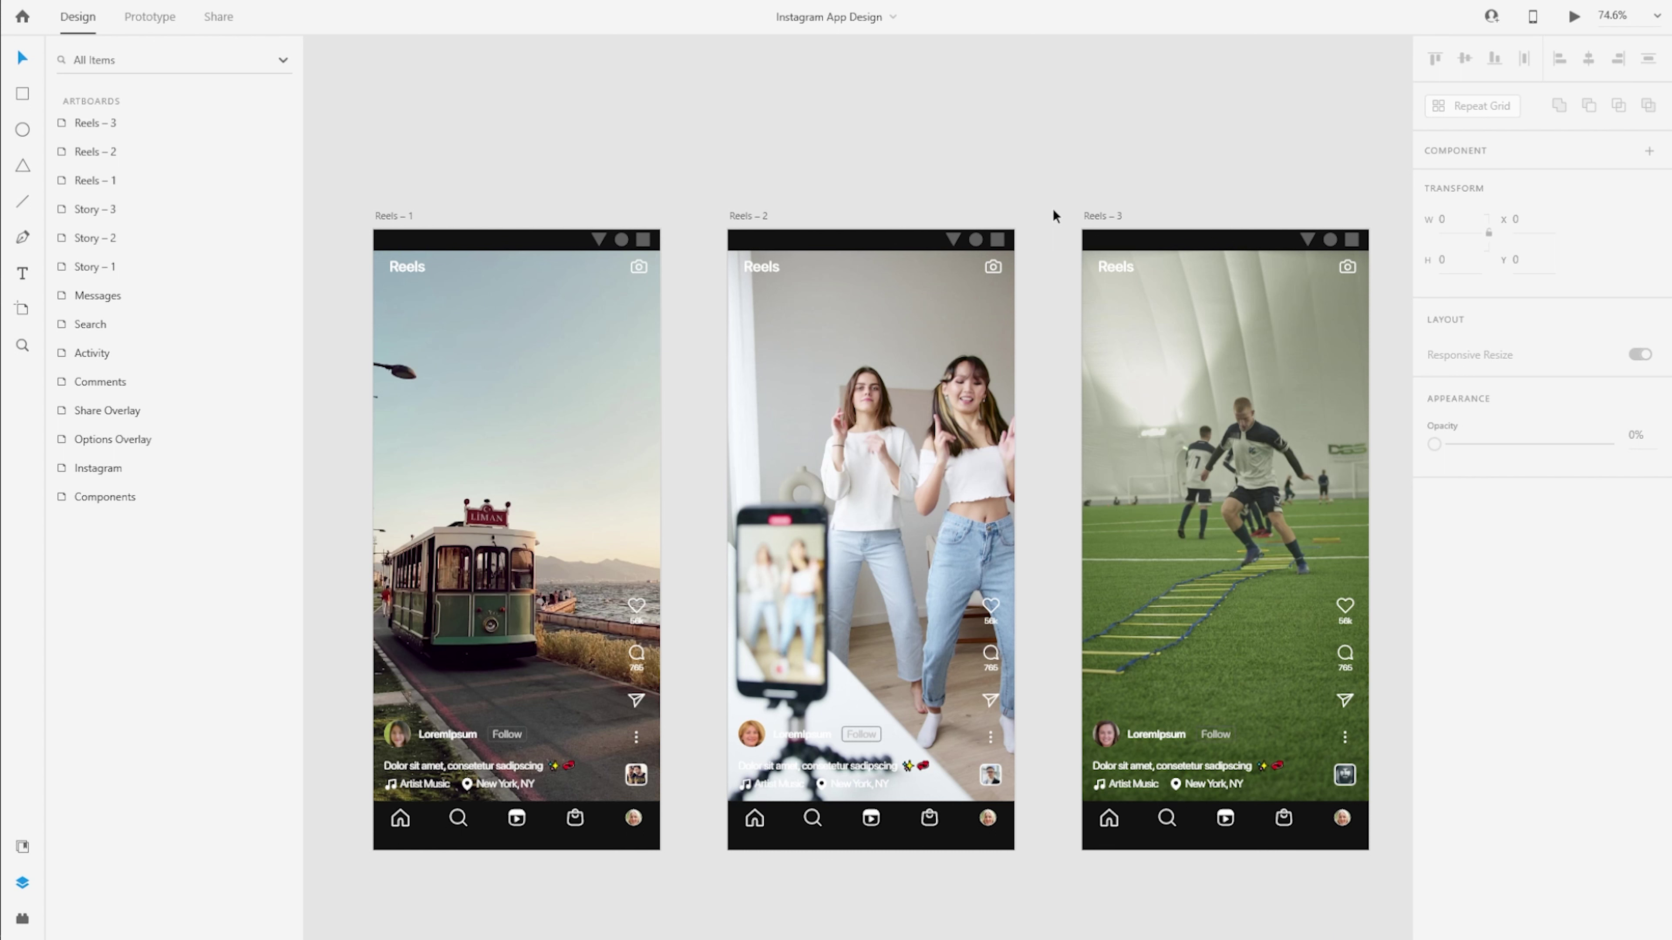
Duplicate the Search artboard beside the original, name it Shop, and switch its Nav Bar to the Shop state.
{"action": "key", "text": "ctrl+0"}
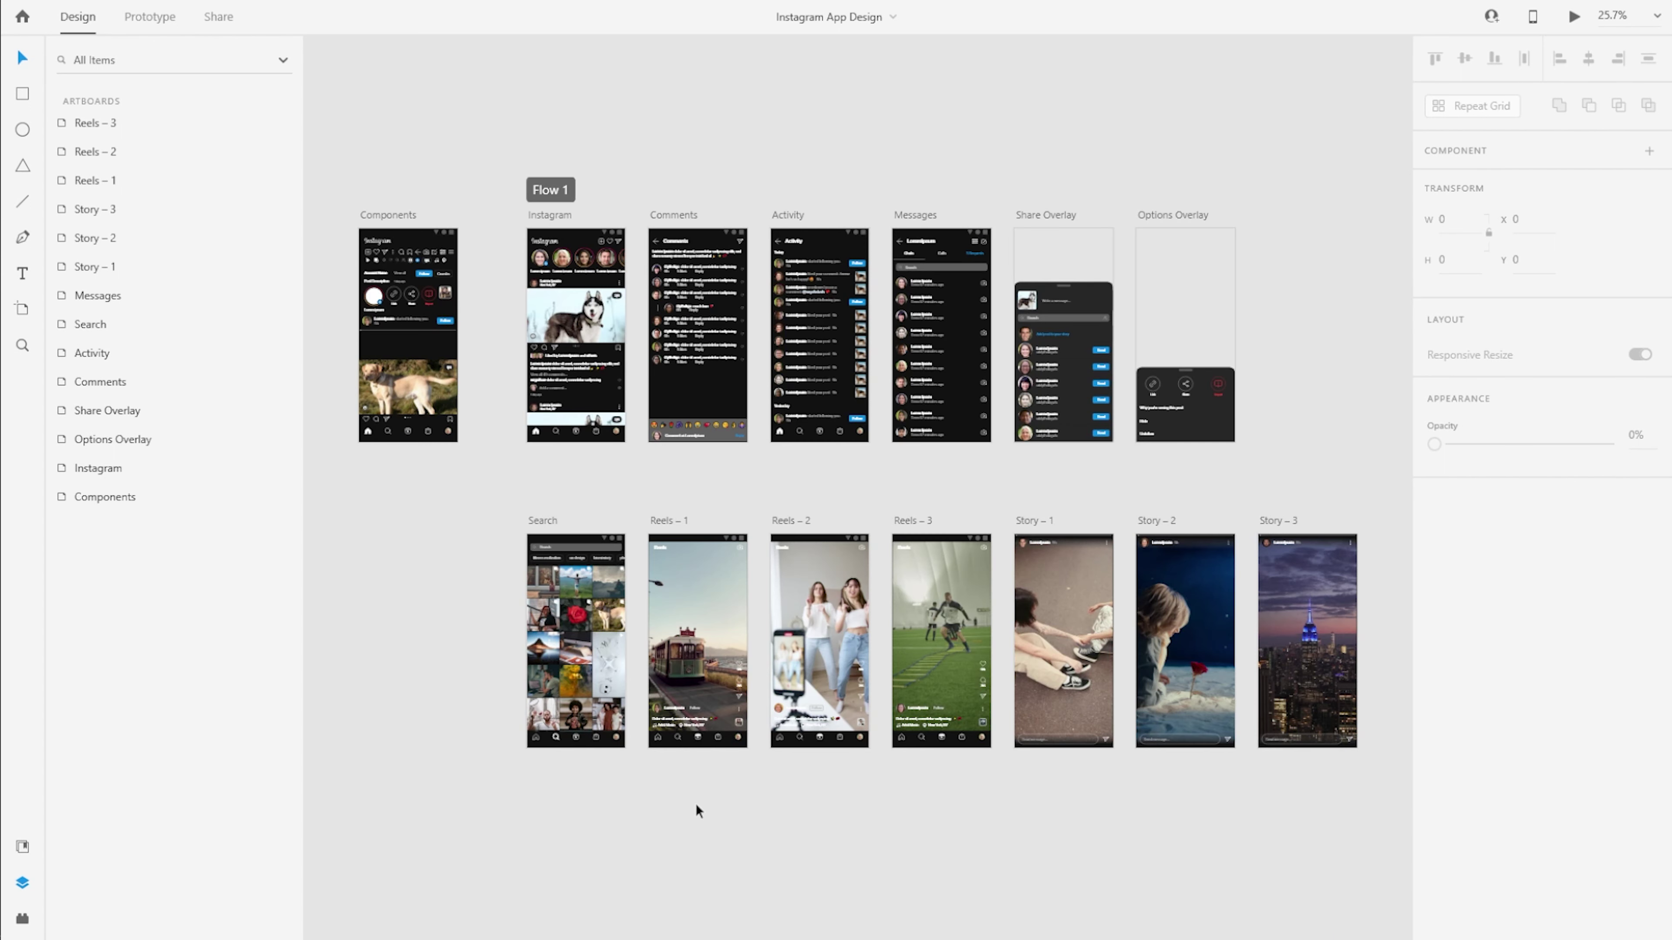
{"action": "left_click", "coordinate": [544, 520]}
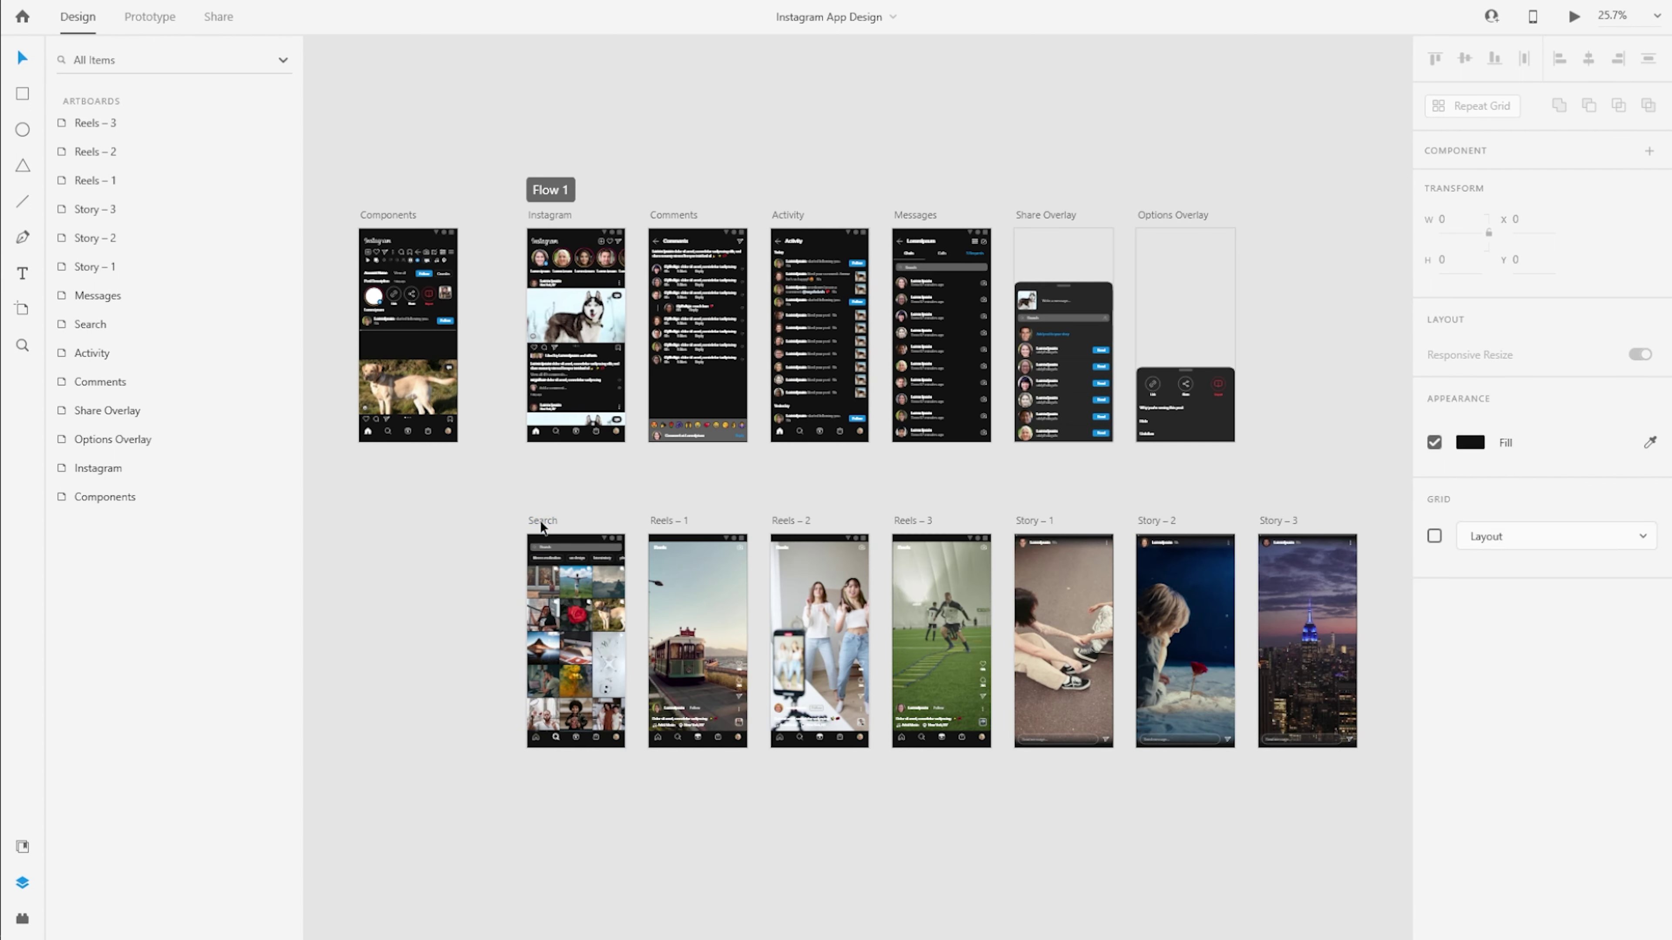
{"action": "left_click_drag", "start_coordinate": [563, 521], "coordinate": [441, 524]}
{"action": "left_click", "coordinate": [448, 739]}
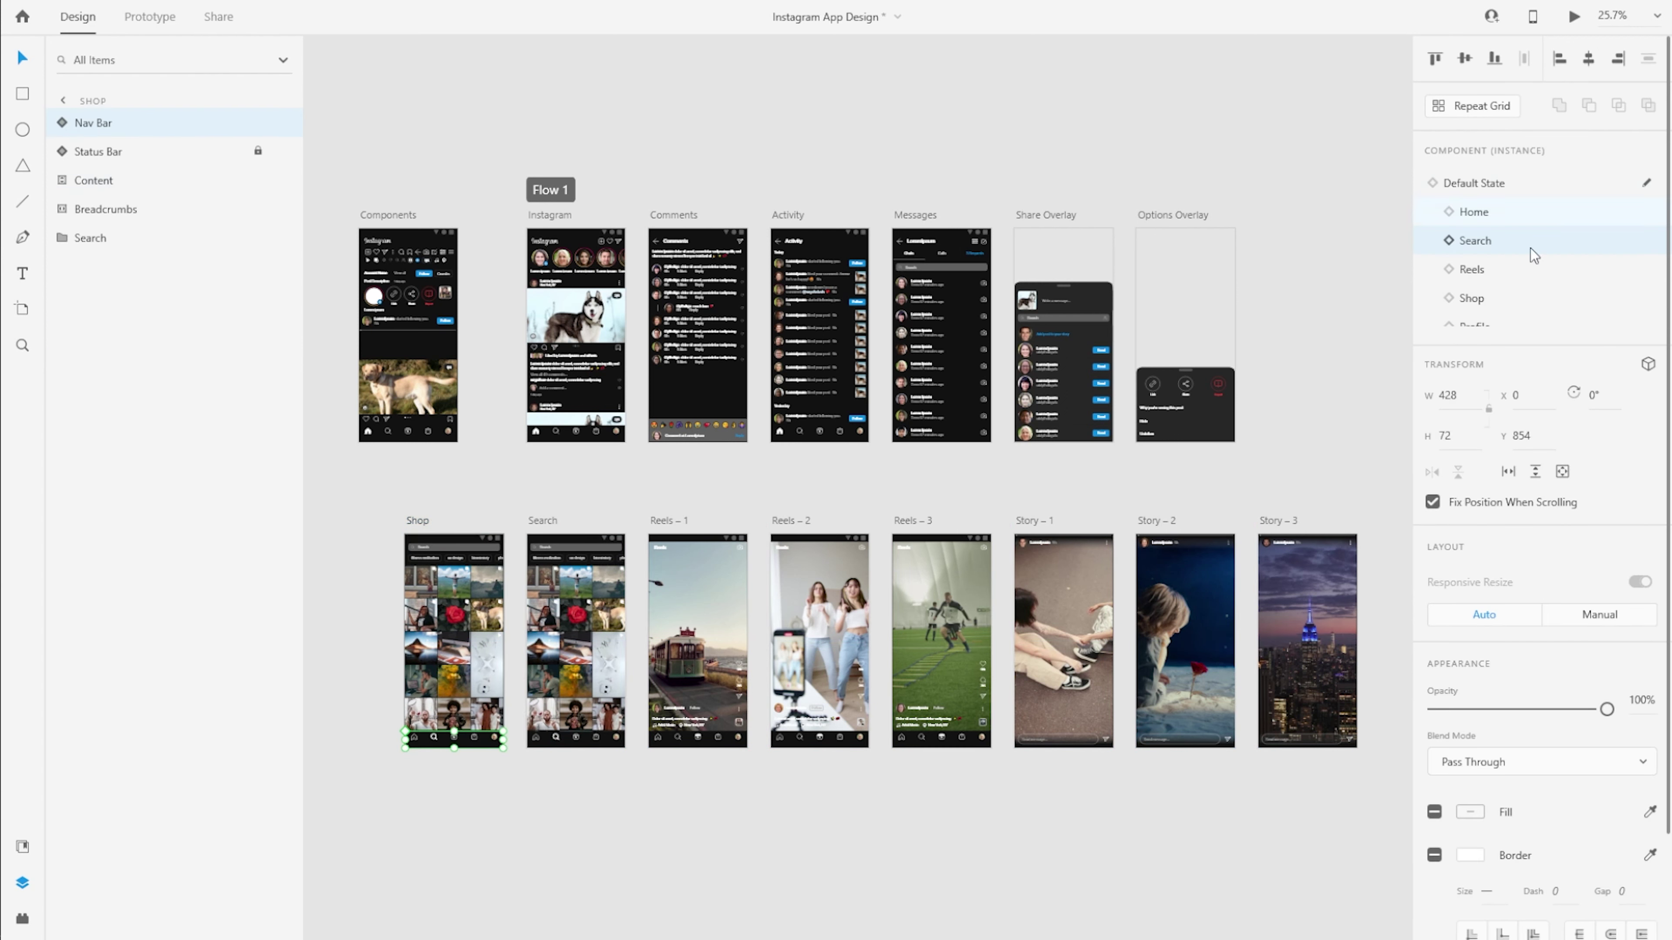
Lock the Nav Bar on the Shop artboard and delete its Content image grid.
{"action": "left_click", "coordinate": [417, 520]}
{"action": "key", "text": "ctrl+3"}
{"action": "scroll", "coordinate": [658, 514], "scroll_direction": "right", "scroll_amount": 1}
{"action": "left_click", "coordinate": [658, 513]}
{"action": "left_click", "coordinate": [112, 212]}
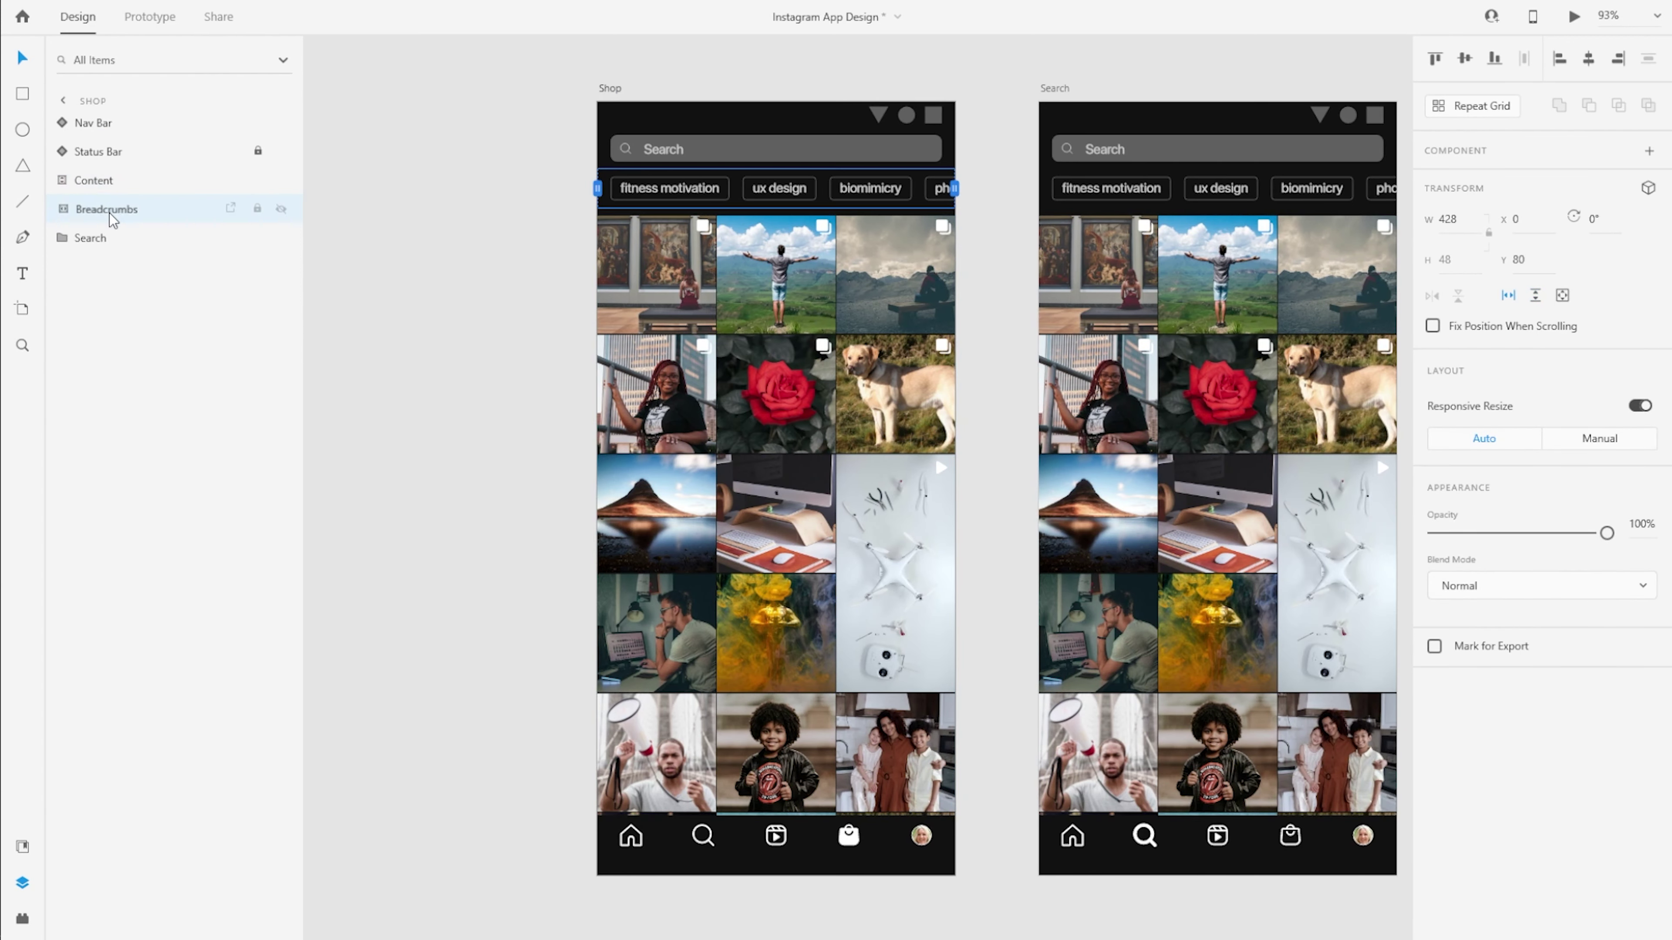
{"action": "left_click", "coordinate": [133, 135]}
{"action": "left_click", "coordinate": [258, 122]}
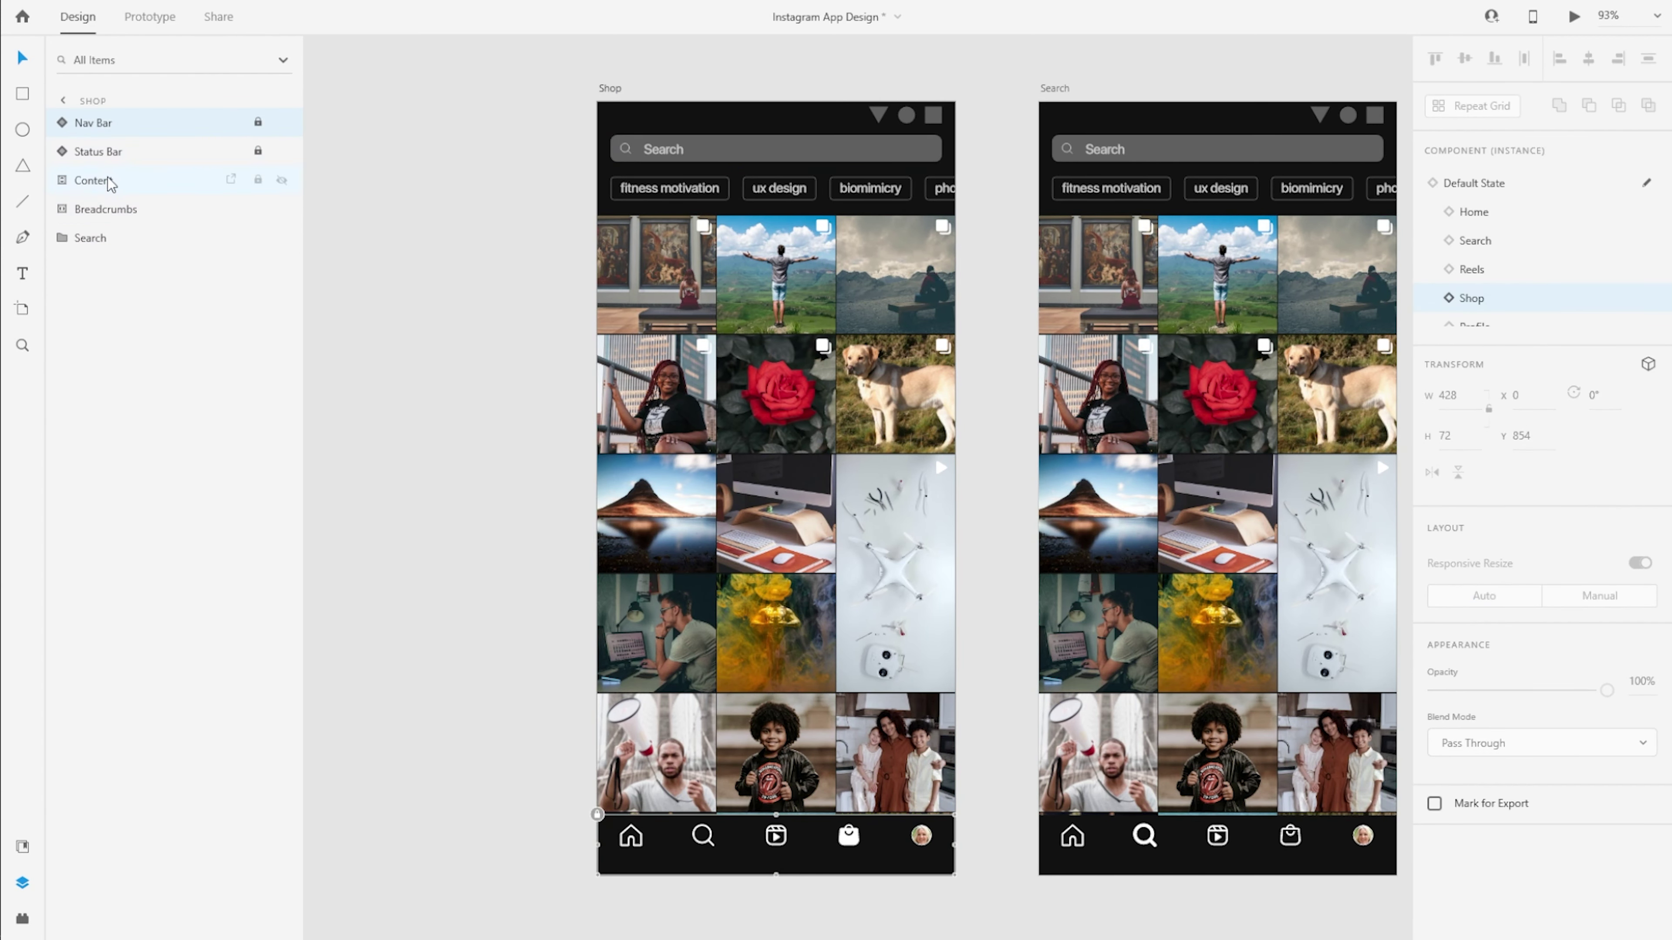
{"action": "left_click", "coordinate": [108, 180]}
{"action": "key", "text": "Delete"}
{"action": "left_click", "coordinate": [125, 191]}
{"action": "left_click", "coordinate": [125, 208]}
{"action": "left_click", "coordinate": [685, 203]}
Copy the Header group from the Messages artboard and paste it onto the Shop artboard.
{"action": "scroll", "coordinate": [685, 203], "scroll_direction": "down", "scroll_amount": 5}
{"action": "scroll", "coordinate": [686, 202], "scroll_direction": "up", "scroll_amount": 7}
{"action": "scroll", "coordinate": [685, 203], "scroll_direction": "right", "scroll_amount": 5}
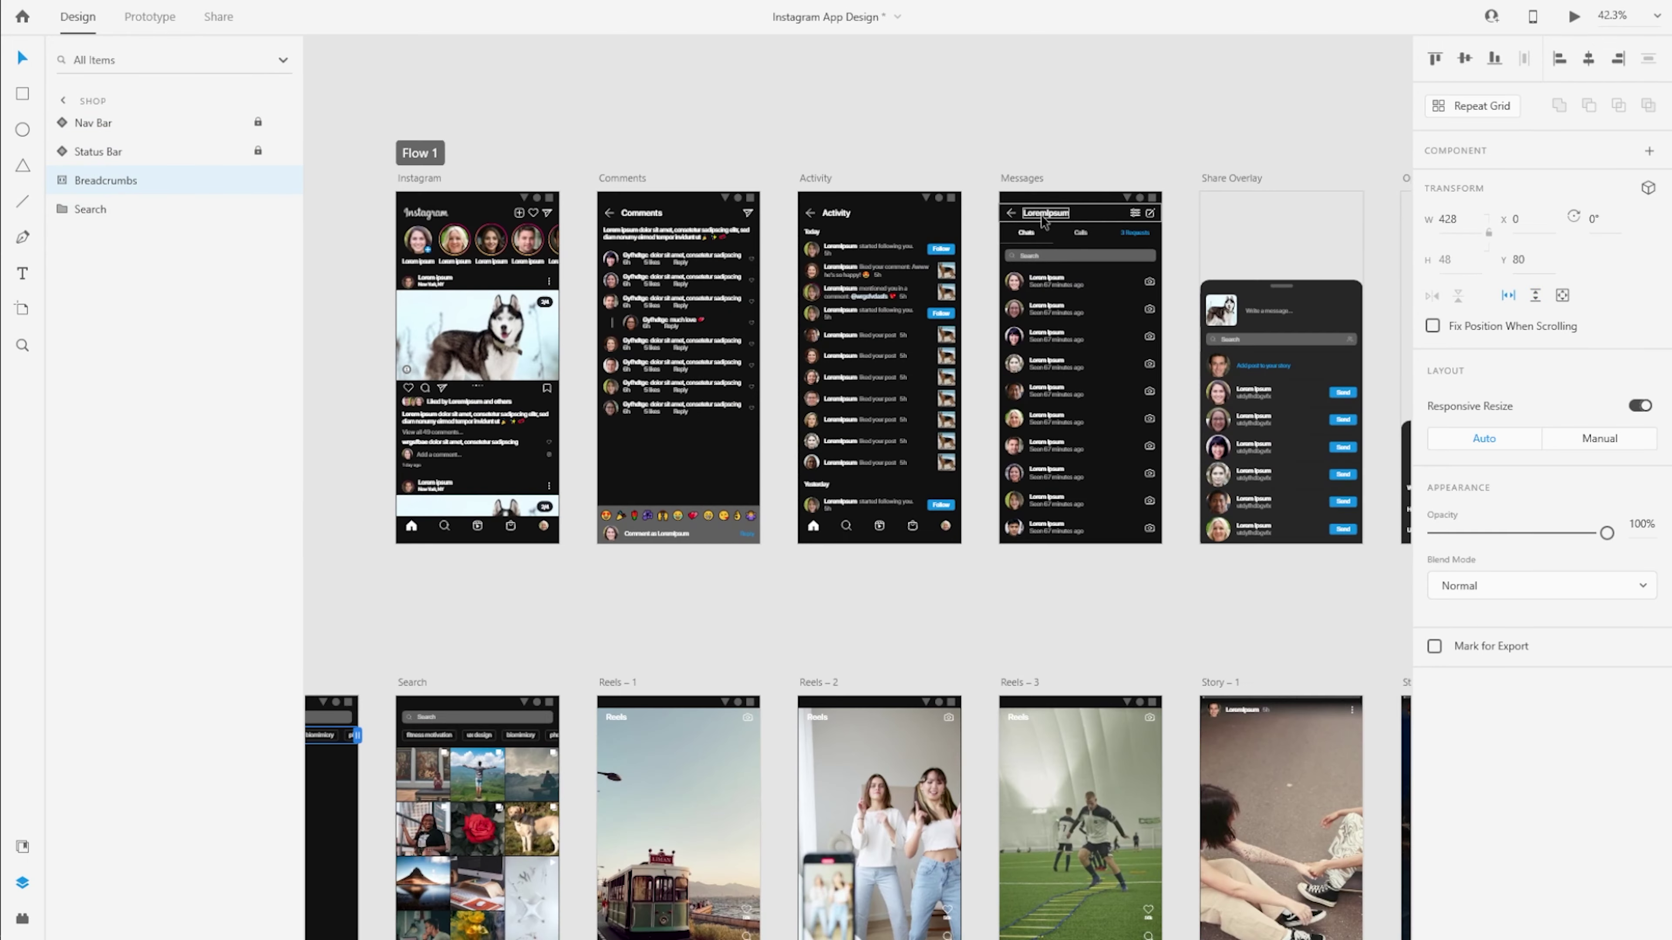
{"action": "left_click", "coordinate": [1079, 369]}
{"action": "left_click", "coordinate": [239, 161]}
{"action": "key", "text": "ctrl+c"}
{"action": "left_click", "coordinate": [355, 263]}
{"action": "scroll", "coordinate": [600, 437], "scroll_direction": "down", "scroll_amount": 5}
{"action": "left_click", "coordinate": [601, 436]}
{"action": "key", "text": "ctrl+3"}
{"action": "scroll", "coordinate": [959, 295], "scroll_direction": "up", "scroll_amount": 3}
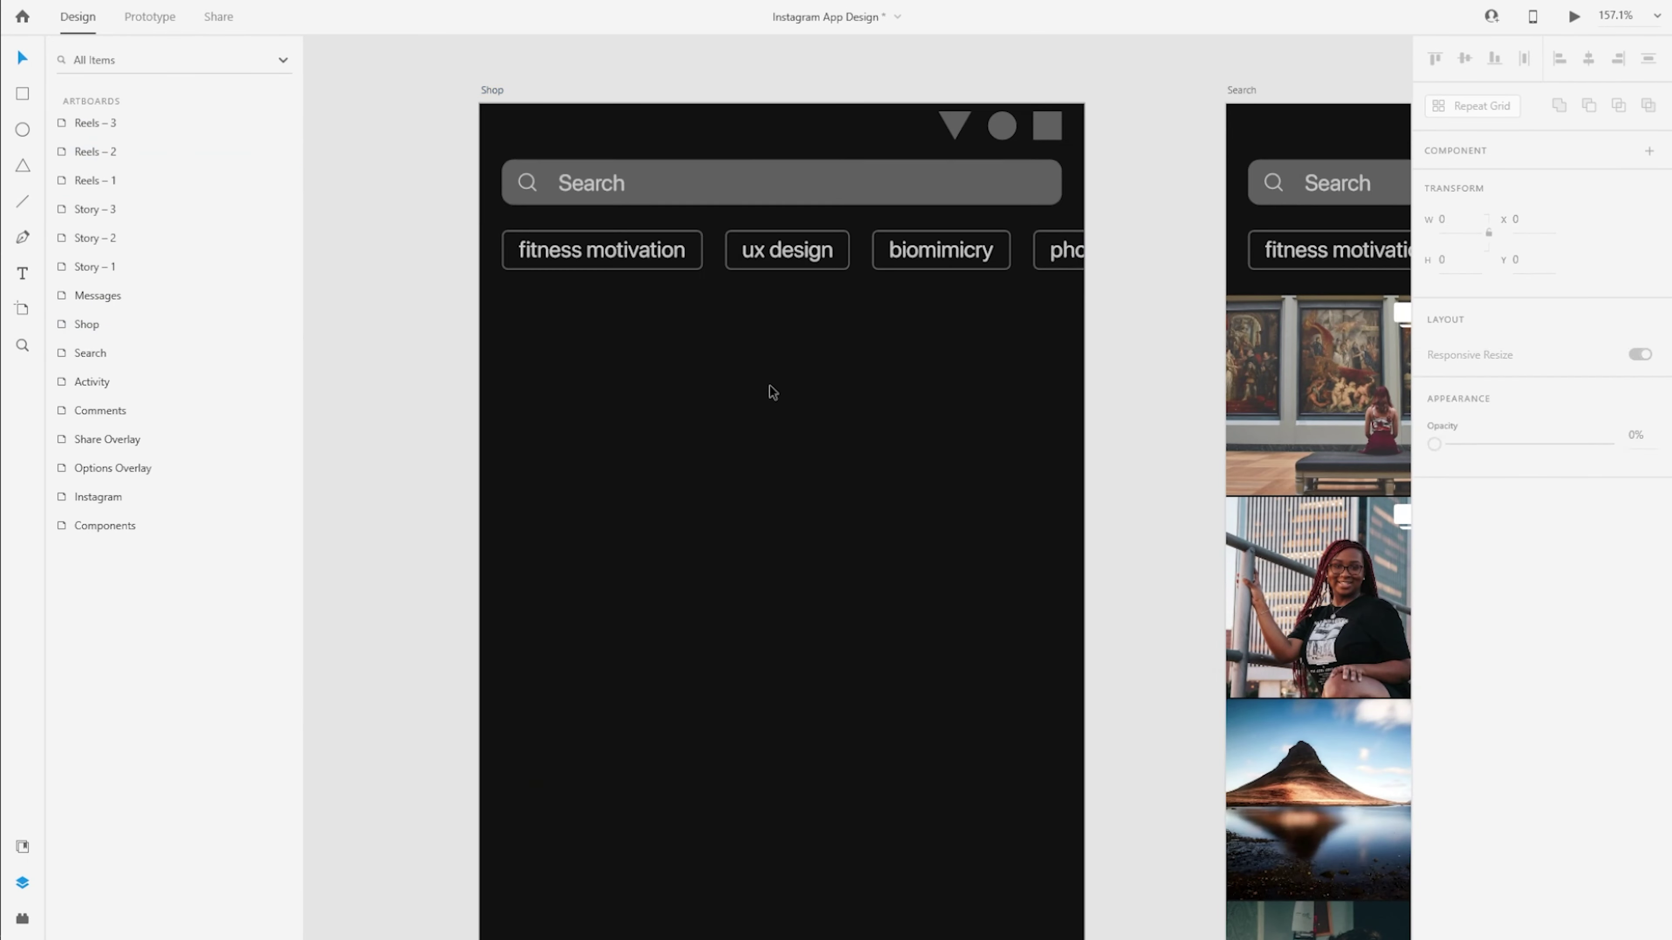
{"action": "key", "text": "ctrl+v"}
Move the Shop search bar and breadcrumbs down below the header, and place the Header layer directly under Status Bar.
{"action": "left_click", "coordinate": [106, 209]}
{"action": "left_click", "coordinate": [119, 245], "text": "shift"}
{"action": "left_click_drag", "start_coordinate": [774, 238], "coordinate": [774, 365]}
{"action": "left_click", "coordinate": [111, 127]}
{"action": "left_click_drag", "start_coordinate": [110, 126], "coordinate": [111, 194]}
{"action": "left_click", "coordinate": [62, 180]}
{"action": "left_click", "coordinate": [166, 325]}
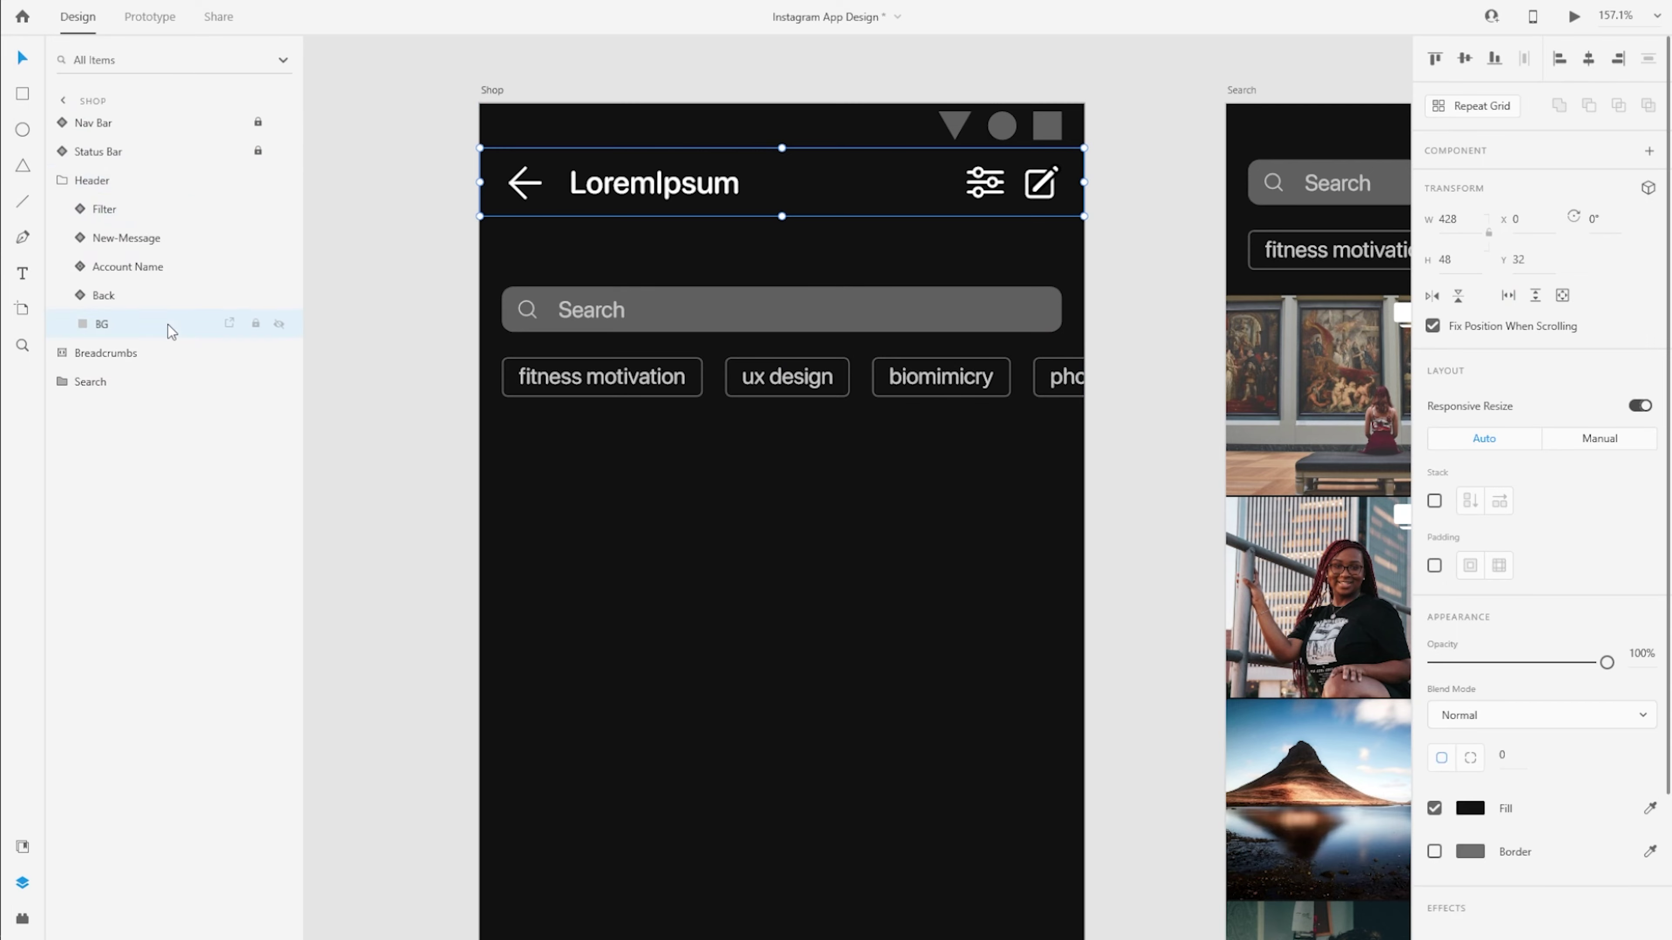
Delete the Back arrow from the Shop header and change the title text to "Shop".
{"action": "left_click", "coordinate": [144, 297]}
{"action": "key", "text": "Delete"}
{"action": "left_click", "coordinate": [644, 181]}
{"action": "double_click", "coordinate": [608, 182]}
{"action": "type", "text": "Shop"}
Rename the header's Account Name component as Shop and move it left to X 16.
{"action": "double_click", "coordinate": [137, 268]}
{"action": "type", "text": "Shop"}
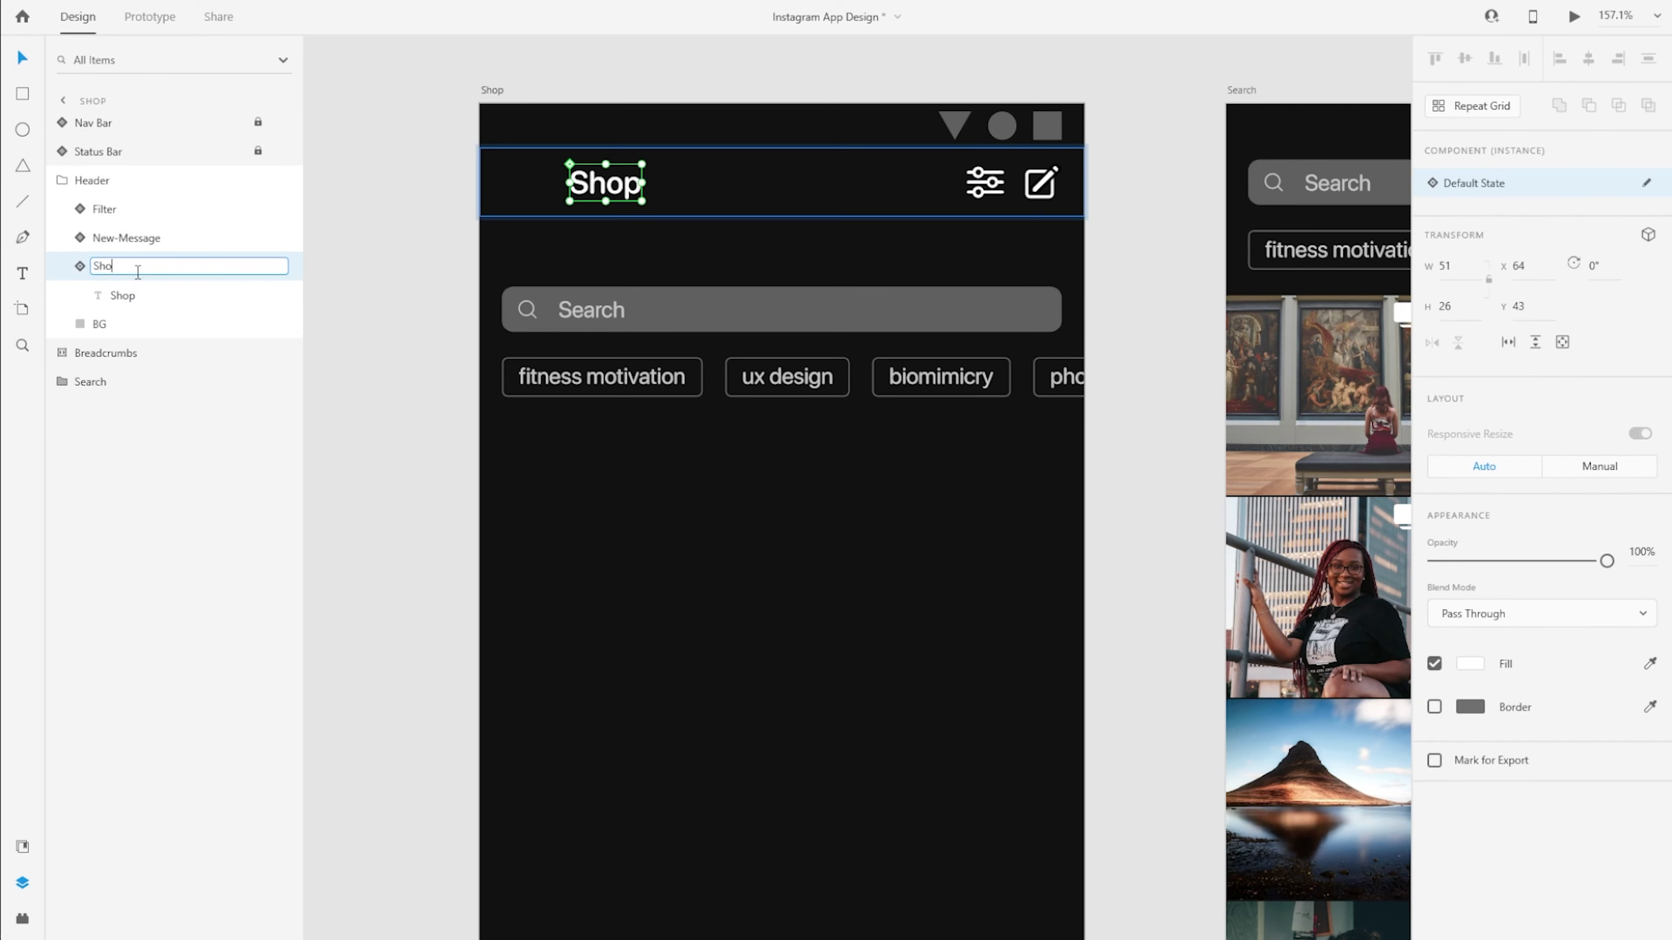
{"action": "key", "text": "Return"}
{"action": "left_click_drag", "start_coordinate": [594, 189], "coordinate": [573, 190]}
Delete the New-Message and Filter icons from the Shop header.
{"action": "left_click", "coordinate": [113, 238]}
{"action": "key", "text": "Delete"}
{"action": "left_click", "coordinate": [110, 208]}
{"action": "key", "text": "Delete"}
{"action": "left_click", "coordinate": [110, 208]}
Copy the Menu icon into the Shop header and place it at X 384, Y 40.
{"action": "scroll", "coordinate": [630, 482], "scroll_direction": "down", "scroll_amount": 5}
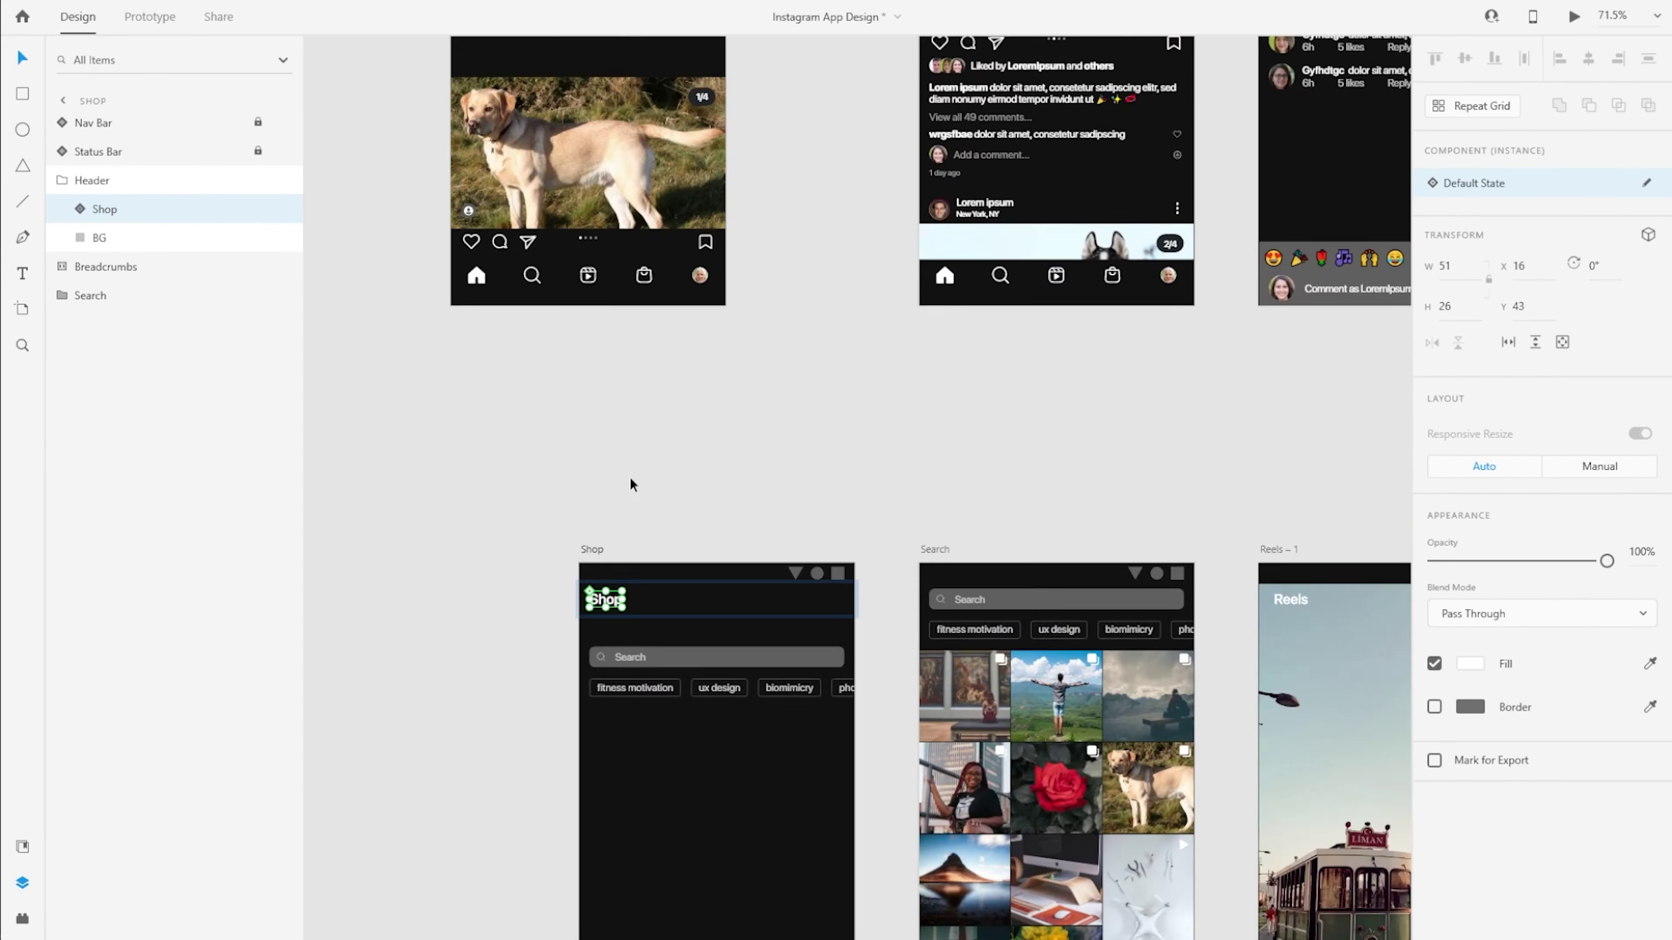
{"action": "scroll", "coordinate": [724, 395], "scroll_direction": "up", "scroll_amount": 5}
{"action": "left_click", "coordinate": [1008, 306]}
{"action": "key", "text": "ctrl+c"}
{"action": "scroll", "coordinate": [661, 565], "scroll_direction": "down", "scroll_amount": 10}
{"action": "left_click_drag", "start_coordinate": [1066, 593], "coordinate": [1104, 119]}
{"action": "scroll", "coordinate": [1184, 368], "scroll_direction": "up", "scroll_amount": 2}
{"action": "left_click", "coordinate": [145, 210]}
{"action": "key", "text": "ctrl+v"}
{"action": "left_click_drag", "start_coordinate": [1193, 287], "coordinate": [1192, 198]}
{"action": "scroll", "coordinate": [1327, 421], "scroll_direction": "right", "scroll_amount": 1}
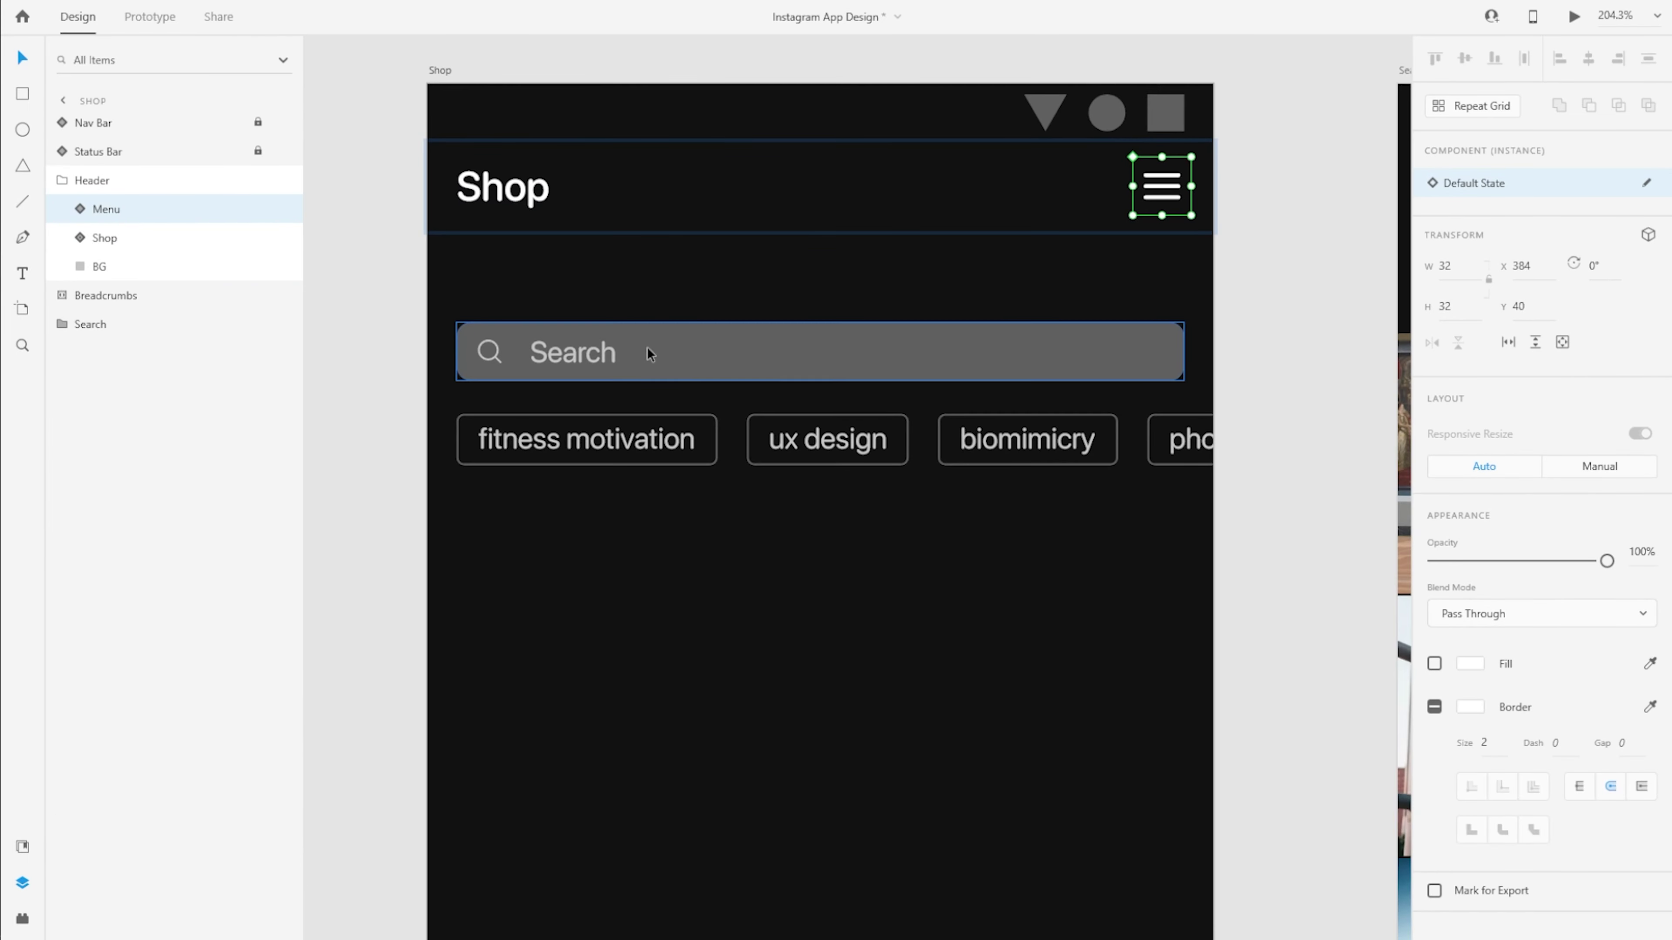
Move the Shop search bar up 46 px so it sits just beneath the header.
{"action": "left_click", "coordinate": [637, 349]}
{"action": "key", "text": "shift+Up"}
{"action": "key", "text": "shift+Up"}
{"action": "key", "text": "shift+Up"}
{"action": "key", "text": "shift+Up"}
{"action": "key", "text": "shift+Up"}
{"action": "key", "text": "Down"}
{"action": "key", "text": "Down"}
{"action": "key", "text": "Down"}
{"action": "key", "text": "Down"}
Move the Breadcrumbs group up to Y 120, just beneath the search bar.
{"action": "left_click", "coordinate": [797, 430]}
{"action": "key", "text": "alt"}
{"action": "key", "text": "shift+Up"}
{"action": "key", "text": "shift+Up"}
{"action": "key", "text": "shift+Up"}
{"action": "key", "text": "shift+Up"}
{"action": "key", "text": "shift+Up"}
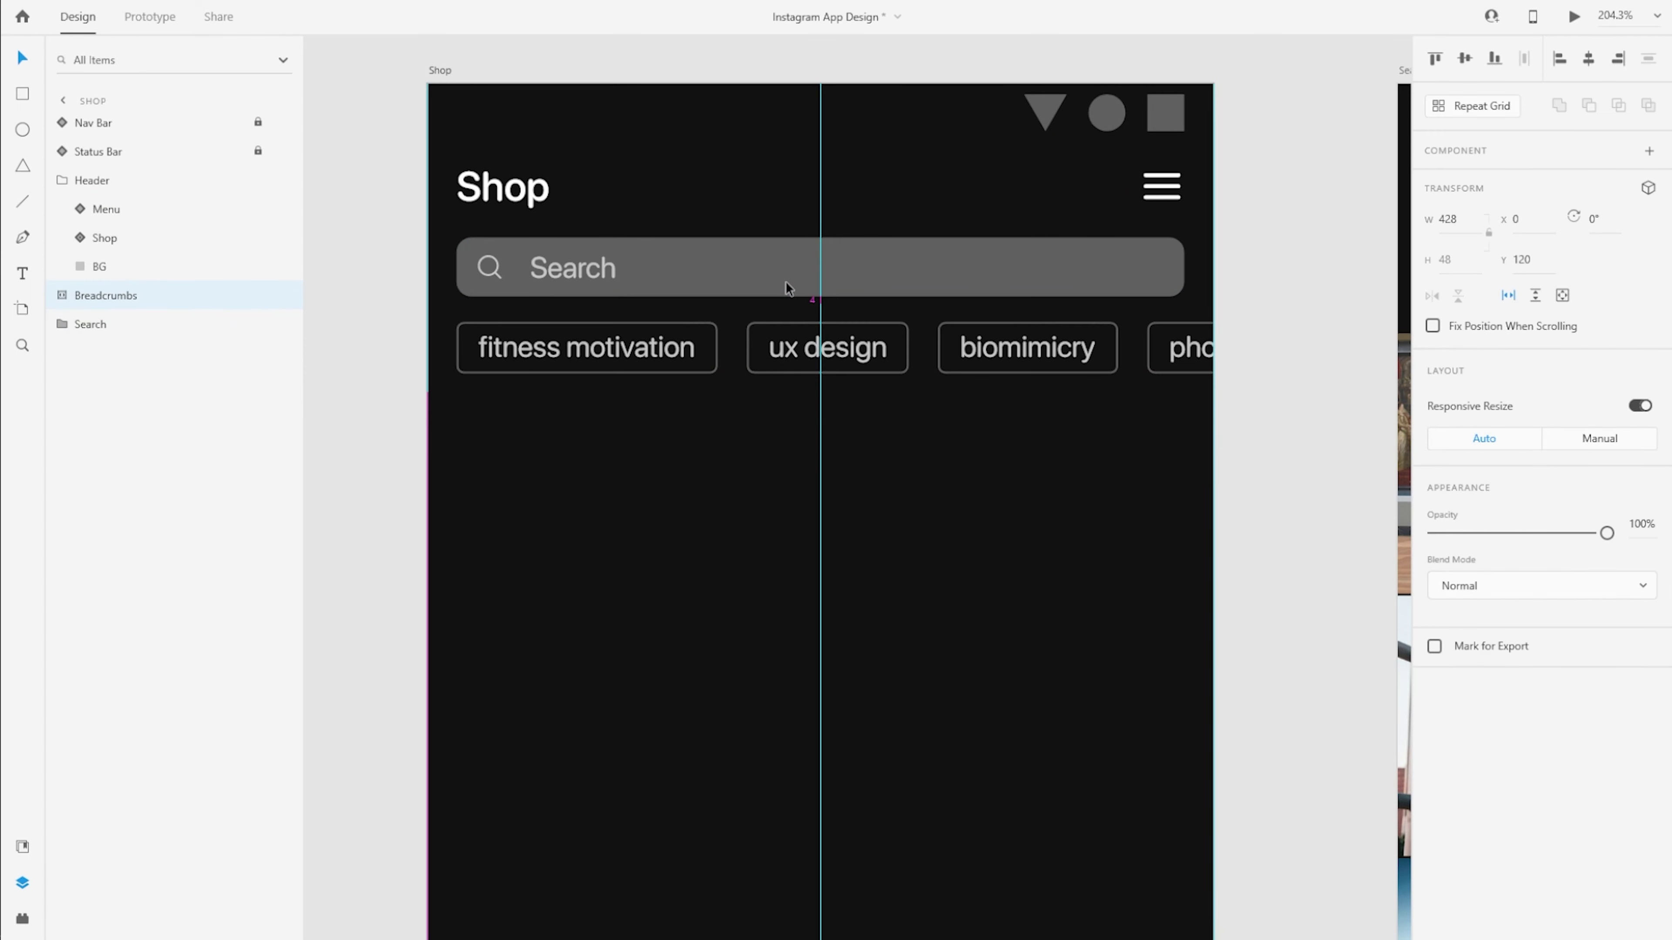
Change the first breadcrumb's text to "Categories" on the Shop artboard.
{"action": "double_click", "coordinate": [687, 367]}
{"action": "double_click", "coordinate": [586, 347]}
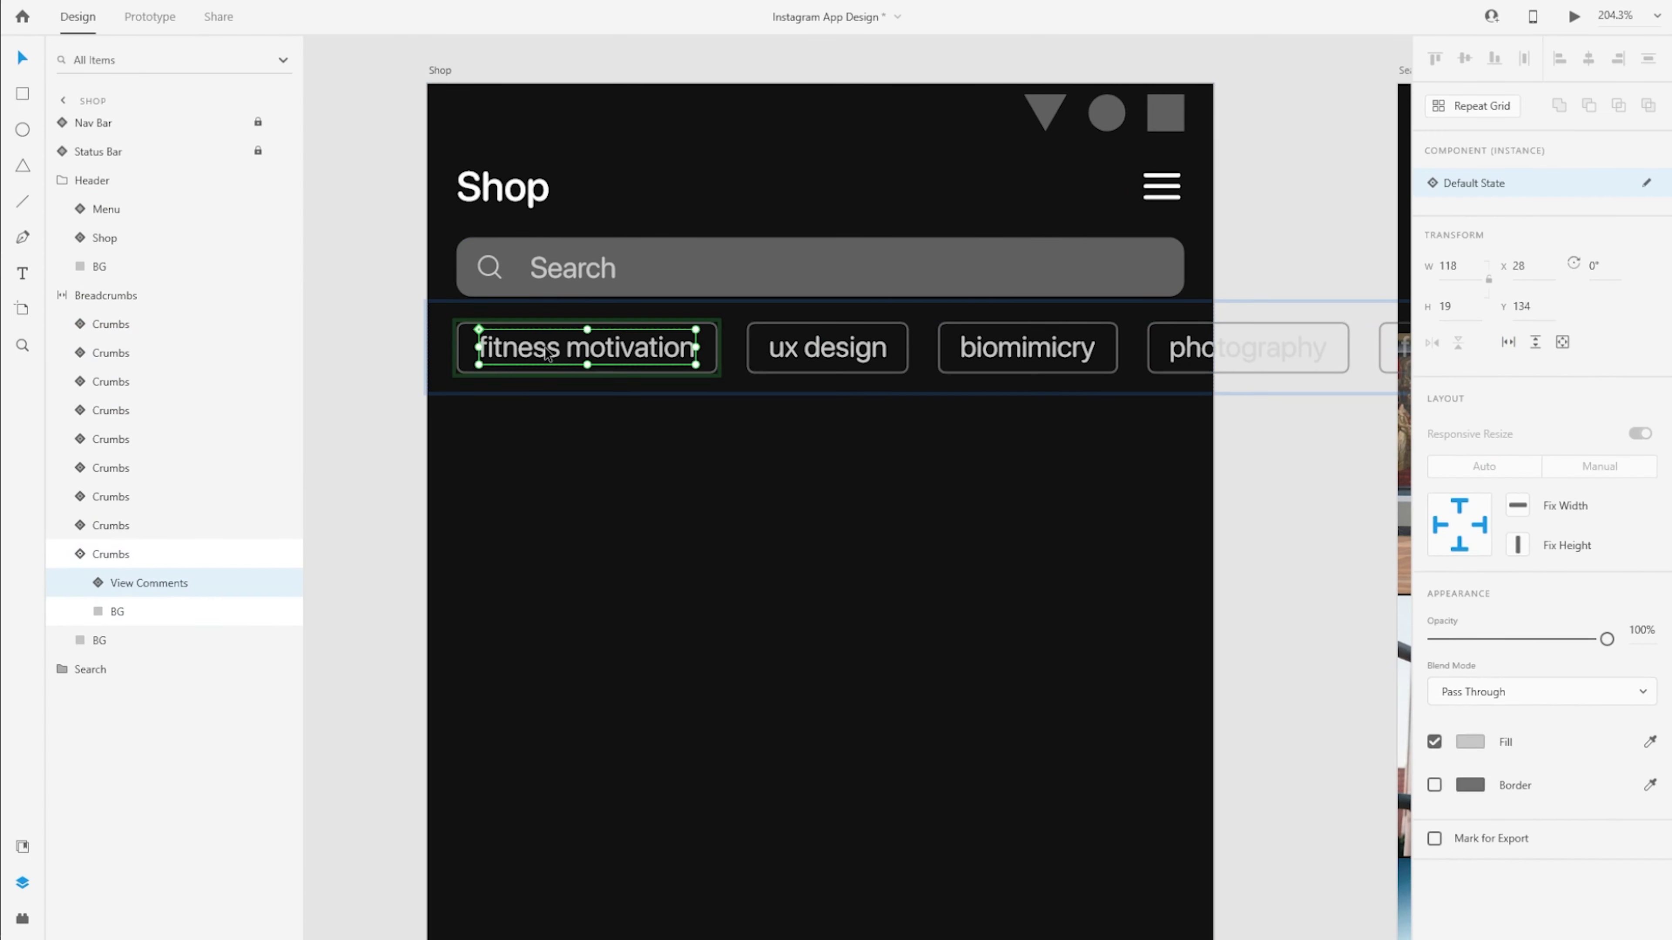
{"action": "double_click", "coordinate": [586, 347]}
{"action": "type", "text": "Categories"}
{"action": "key", "text": "Escape"}
{"action": "key", "text": "Escape"}
{"action": "key", "text": "Escape"}
Shift all breadcrumbs after Categories left by 46 px to close the gap.
{"action": "left_click", "coordinate": [111, 525]}
{"action": "left_click", "coordinate": [111, 324], "text": "shift"}
{"action": "key", "text": "shift+Left"}
{"action": "key", "text": "shift+Left"}
{"action": "key", "text": "shift+Left"}
{"action": "key", "text": "shift+Left"}
{"action": "key", "text": "shift+Left"}
{"action": "key", "text": "Right"}
{"action": "key", "text": "Right"}
{"action": "key", "text": "Right"}
{"action": "key", "text": "Right"}
Change the second breadcrumb's text to "Holiday Picks" and shift the following breadcrumbs right by 27 px.
{"action": "double_click", "coordinate": [723, 348]}
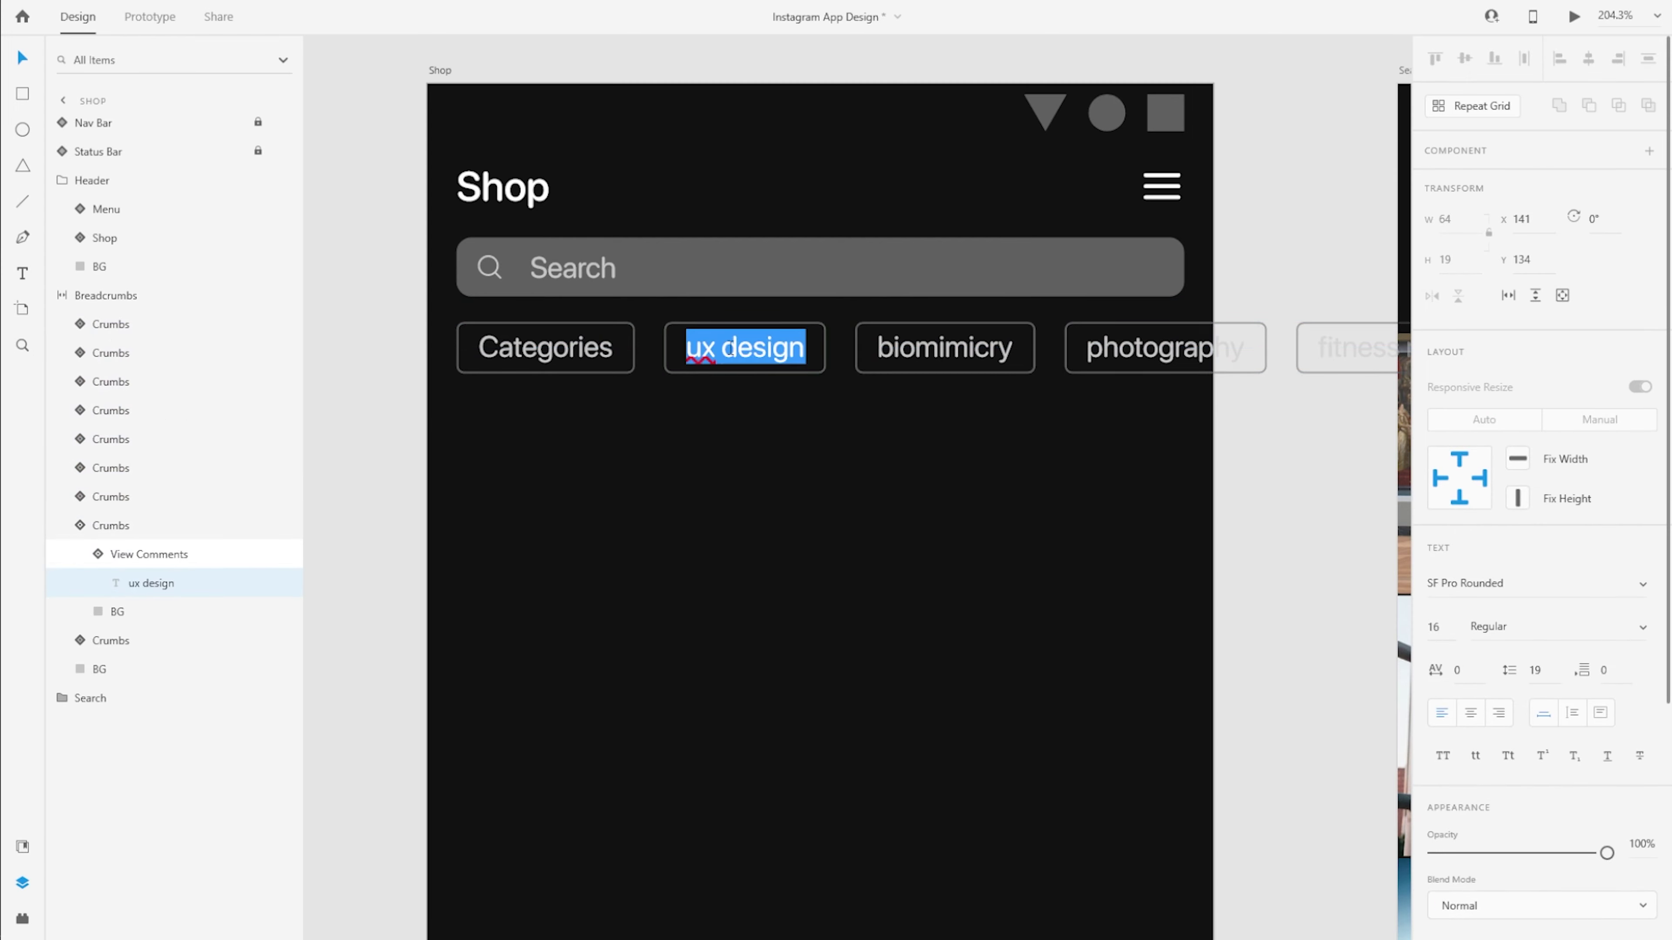
{"action": "type", "text": "Holiday Picks"}
{"action": "left_click", "coordinate": [83, 529]}
{"action": "left_click", "coordinate": [110, 325]}
{"action": "left_click", "coordinate": [132, 500], "text": "shift"}
{"action": "key", "text": "shift+Right"}
{"action": "key", "text": "shift+Right"}
{"action": "key", "text": "shift+Right"}
{"action": "key", "text": "Left"}
{"action": "key", "text": "Left"}
{"action": "key", "text": "Left"}
Change the third breadcrumb's text to "Deals".
{"action": "double_click", "coordinate": [987, 347]}
{"action": "type", "text": "Deals"}
{"action": "key", "text": "Escape"}
{"action": "key", "text": "Escape"}
{"action": "key", "text": "Escape"}
Shift all breadcrumbs after Deals left by 36 px to even out the spacing.
{"action": "left_click", "coordinate": [111, 325]}
{"action": "left_click", "coordinate": [125, 467], "text": "shift"}
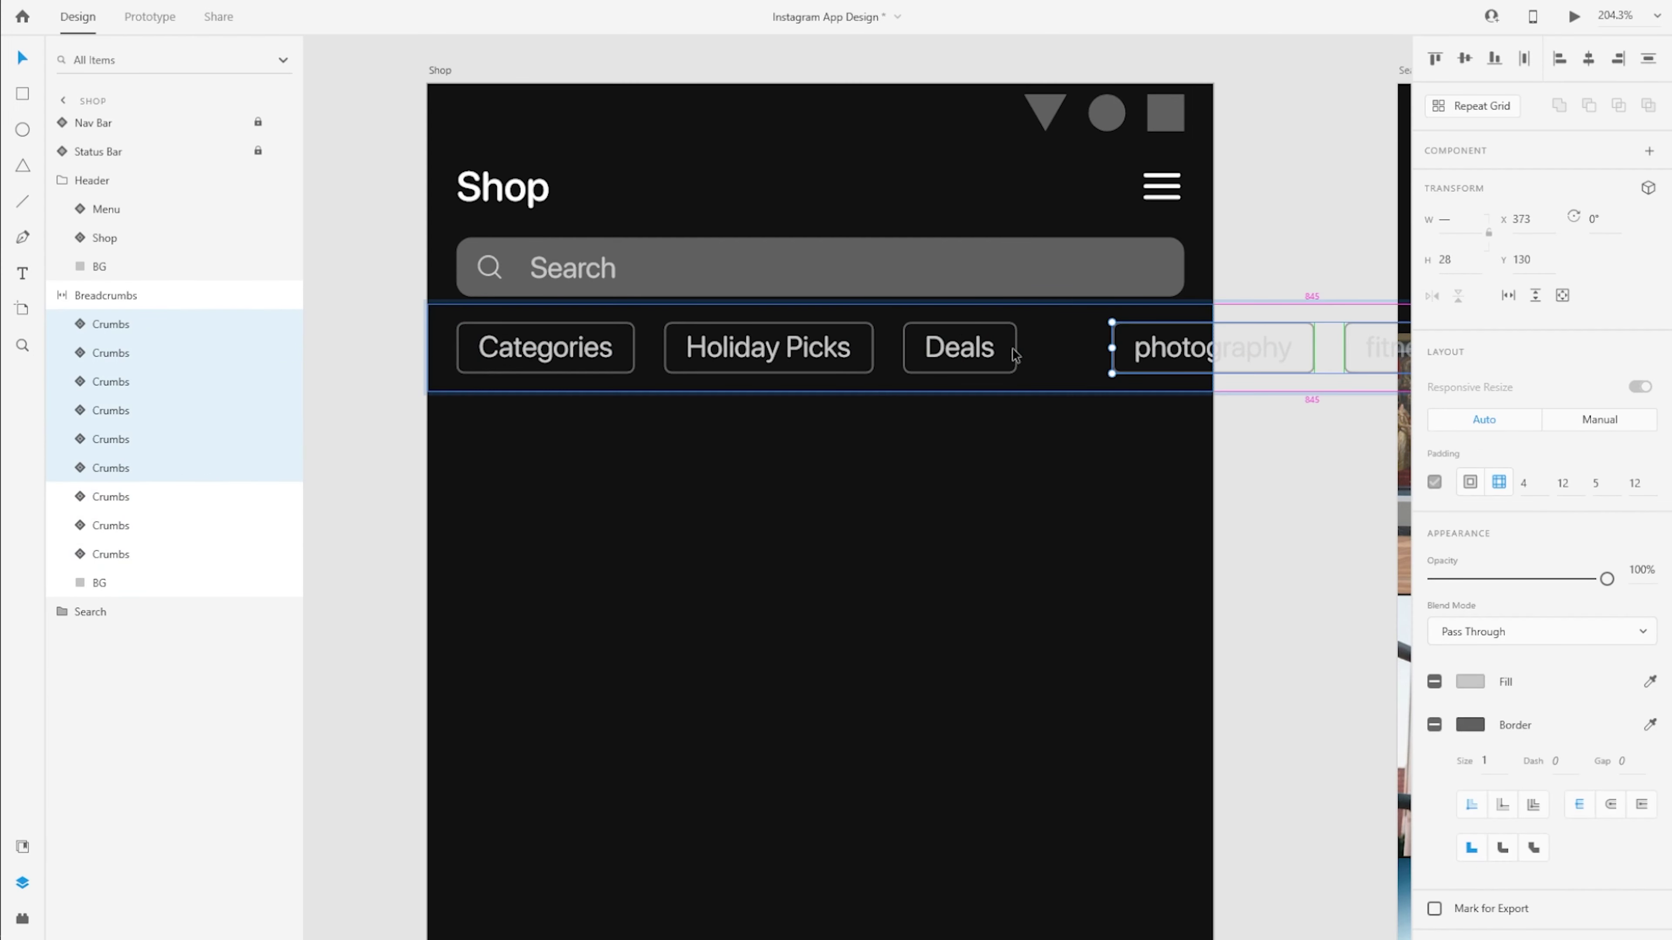
{"action": "key", "text": "shift+Left"}
{"action": "key", "text": "shift+Left"}
{"action": "key", "text": "shift+Left"}
{"action": "key", "text": "shift+Left"}
{"action": "key", "text": "Right"}
{"action": "key", "text": "Right"}
{"action": "key", "text": "Right"}
{"action": "key", "text": "Right"}
Change the fourth breadcrumb's text to "Shops".
{"action": "left_click", "coordinate": [129, 462]}
{"action": "double_click", "coordinate": [1122, 351]}
{"action": "double_click", "coordinate": [1123, 350]}
{"action": "type", "text": "Foo"}
{"action": "key", "text": "BackSpace"}
{"action": "key", "text": "BackSpace"}
{"action": "key", "text": "BackSpace"}
{"action": "type", "text": "Shops"}
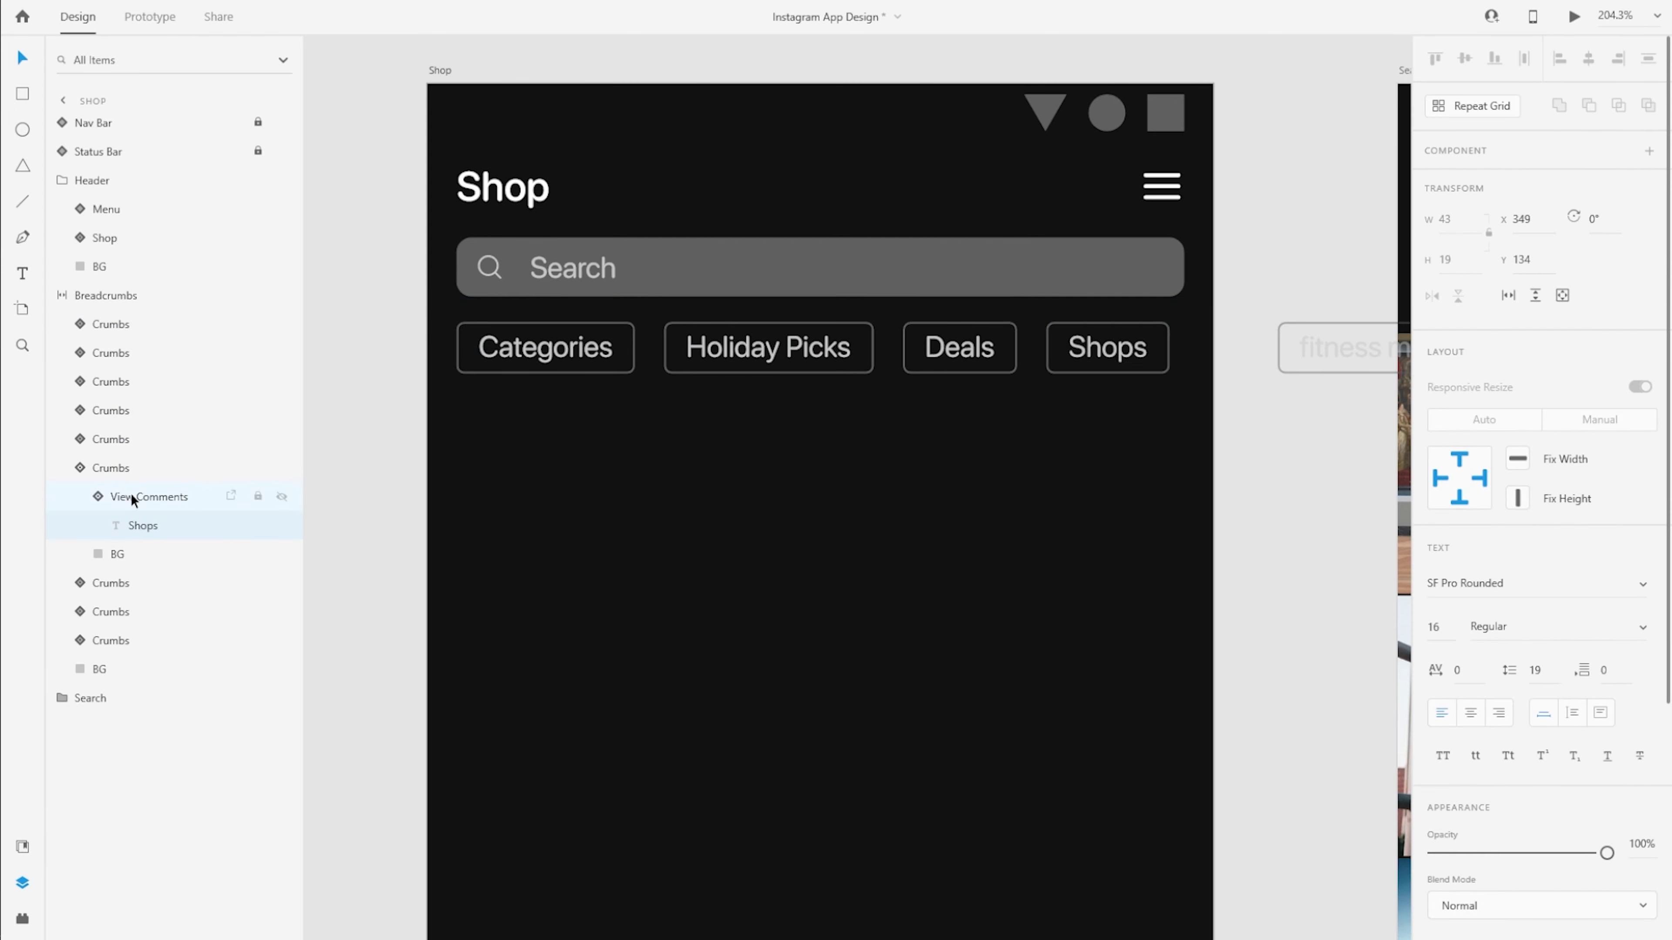
Shift all breadcrumbs after Shops left to restore the even spacing.
{"action": "left_click", "coordinate": [125, 440]}
{"action": "left_click", "coordinate": [111, 325], "text": "shift"}
{"action": "key", "text": "shift+Left"}
{"action": "key", "text": "shift+Left"}
{"action": "key", "text": "shift+Left"}
{"action": "key", "text": "shift+Left"}
{"action": "key", "text": "Left"}
{"action": "key", "text": "Left"}
{"action": "key", "text": "Left"}
Change the fifth breadcrumb's text to "Christmas".
{"action": "scroll", "coordinate": [382, 475], "scroll_direction": "down", "scroll_amount": 3}
{"action": "double_click", "coordinate": [921, 399]}
{"action": "type", "text": "Christmas"}
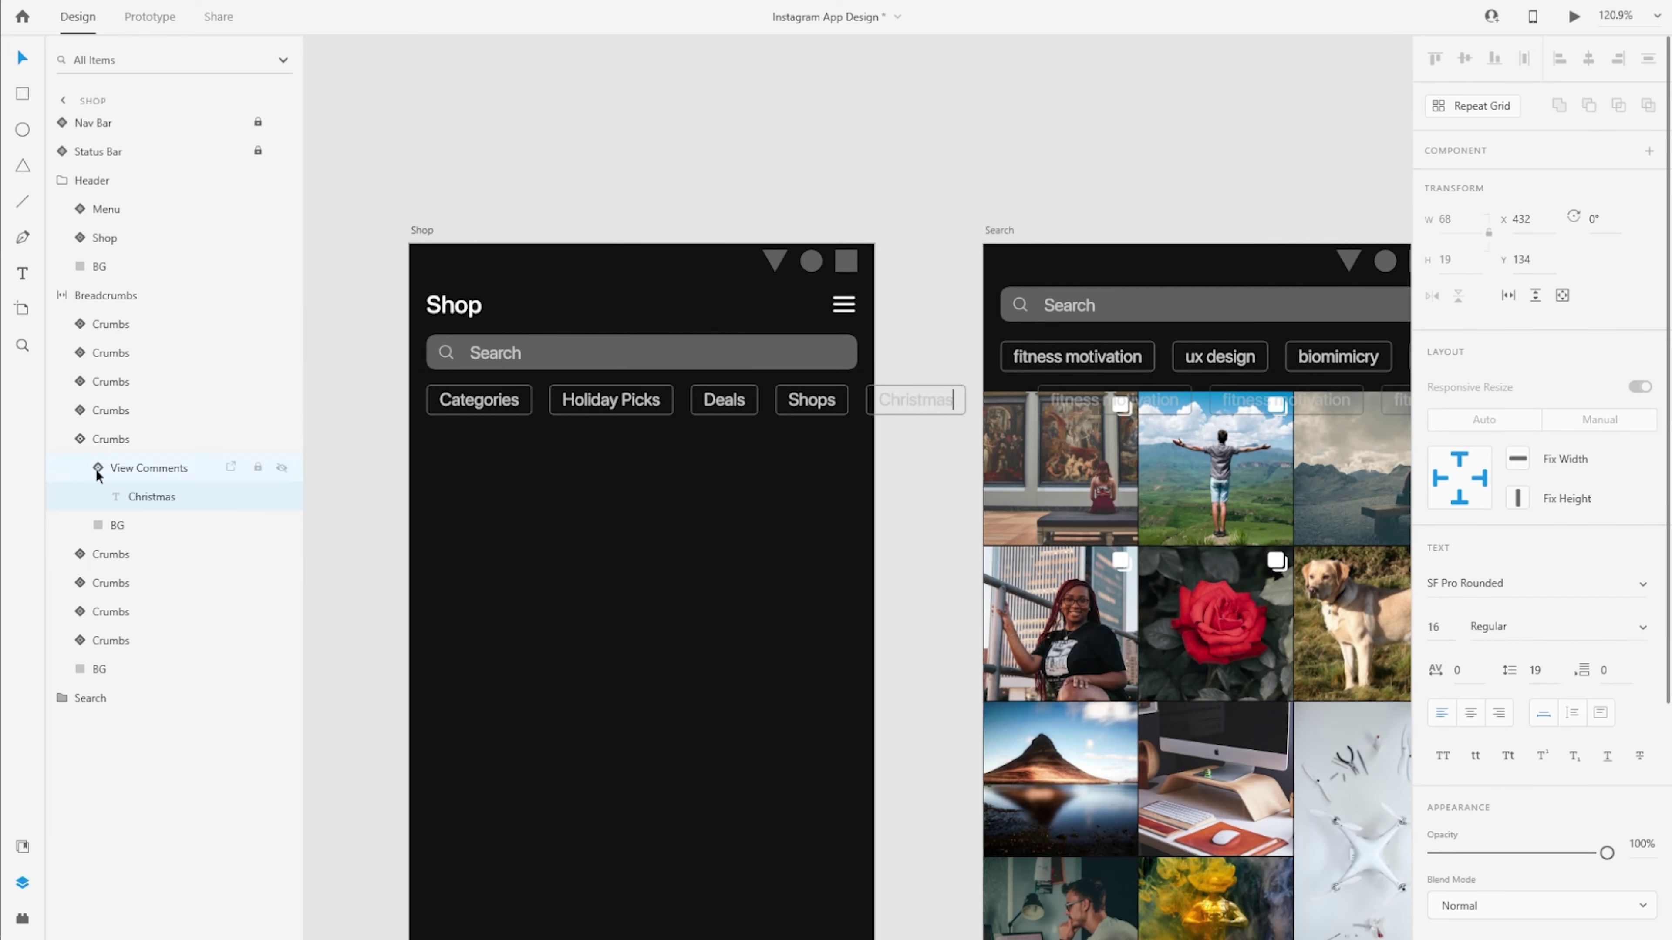
Shift all breadcrumbs after Christmas left to restore the even spacing and change the sixth breadcrumb's text to "New Year".
{"action": "left_click", "coordinate": [111, 410]}
{"action": "left_click", "coordinate": [111, 324], "text": "shift"}
{"action": "key", "text": "shift+Left"}
{"action": "key", "text": "shift+Left"}
{"action": "key", "text": "shift+Left"}
{"action": "key", "text": "shift+Left"}
{"action": "key", "text": "shift+Left"}
{"action": "double_click", "coordinate": [1043, 401]}
{"action": "type", "text": "New Year"}
Delete the leftover breadcrumbs that follow New Year.
{"action": "left_click", "coordinate": [110, 382]}
{"action": "left_click", "coordinate": [110, 324], "text": "shift"}
{"action": "key", "text": "Delete"}
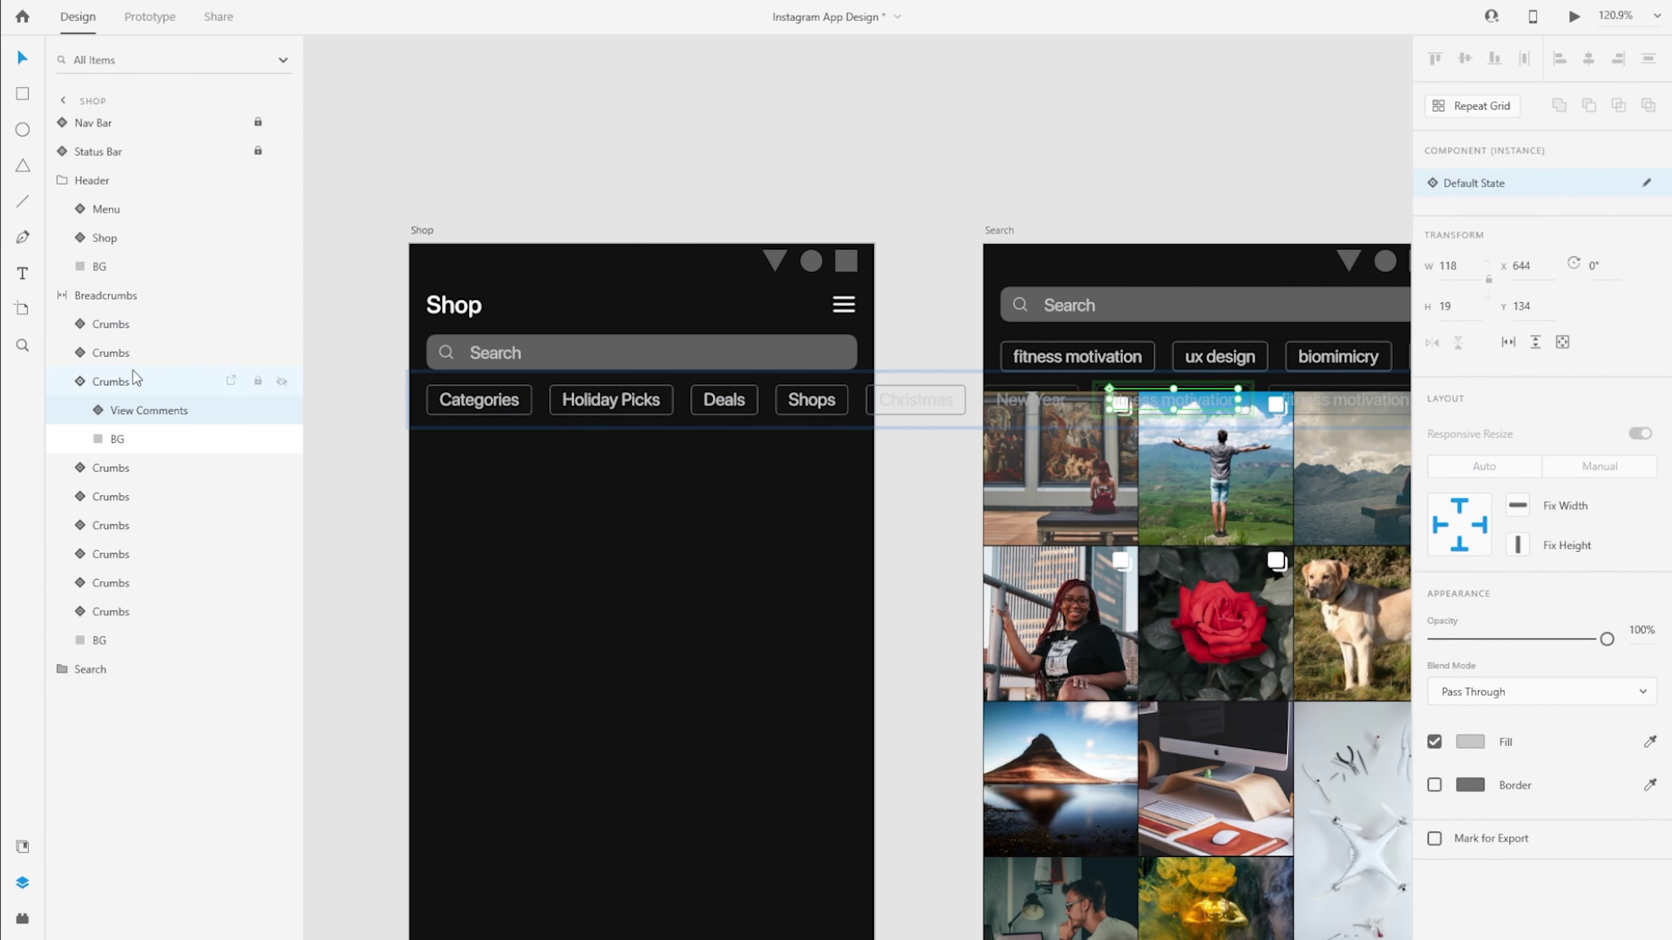
Collapse the Breadcrumbs layer and lock the Header group.
{"action": "left_click", "coordinate": [60, 303]}
{"action": "left_click", "coordinate": [125, 181]}
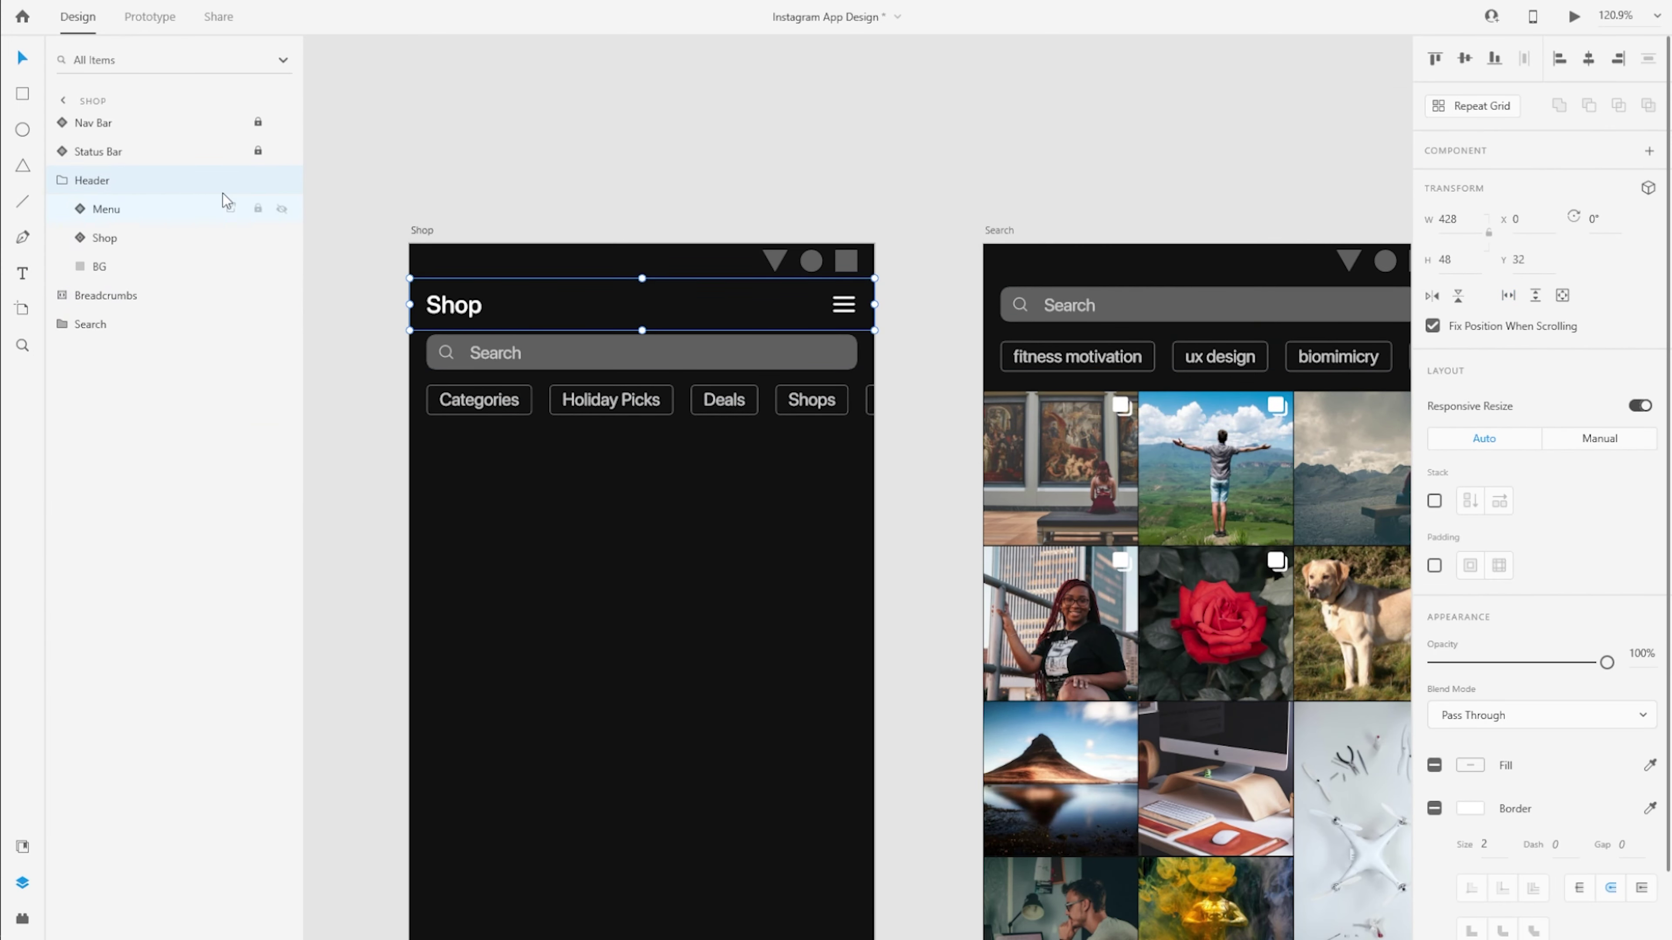
{"action": "left_click", "coordinate": [258, 180]}
Draw a rectangle about 217 by 163 px below the breadcrumbs and align it to the Shop artboard's left edge.
{"action": "left_click_drag", "start_coordinate": [638, 575], "coordinate": [732, 465]}
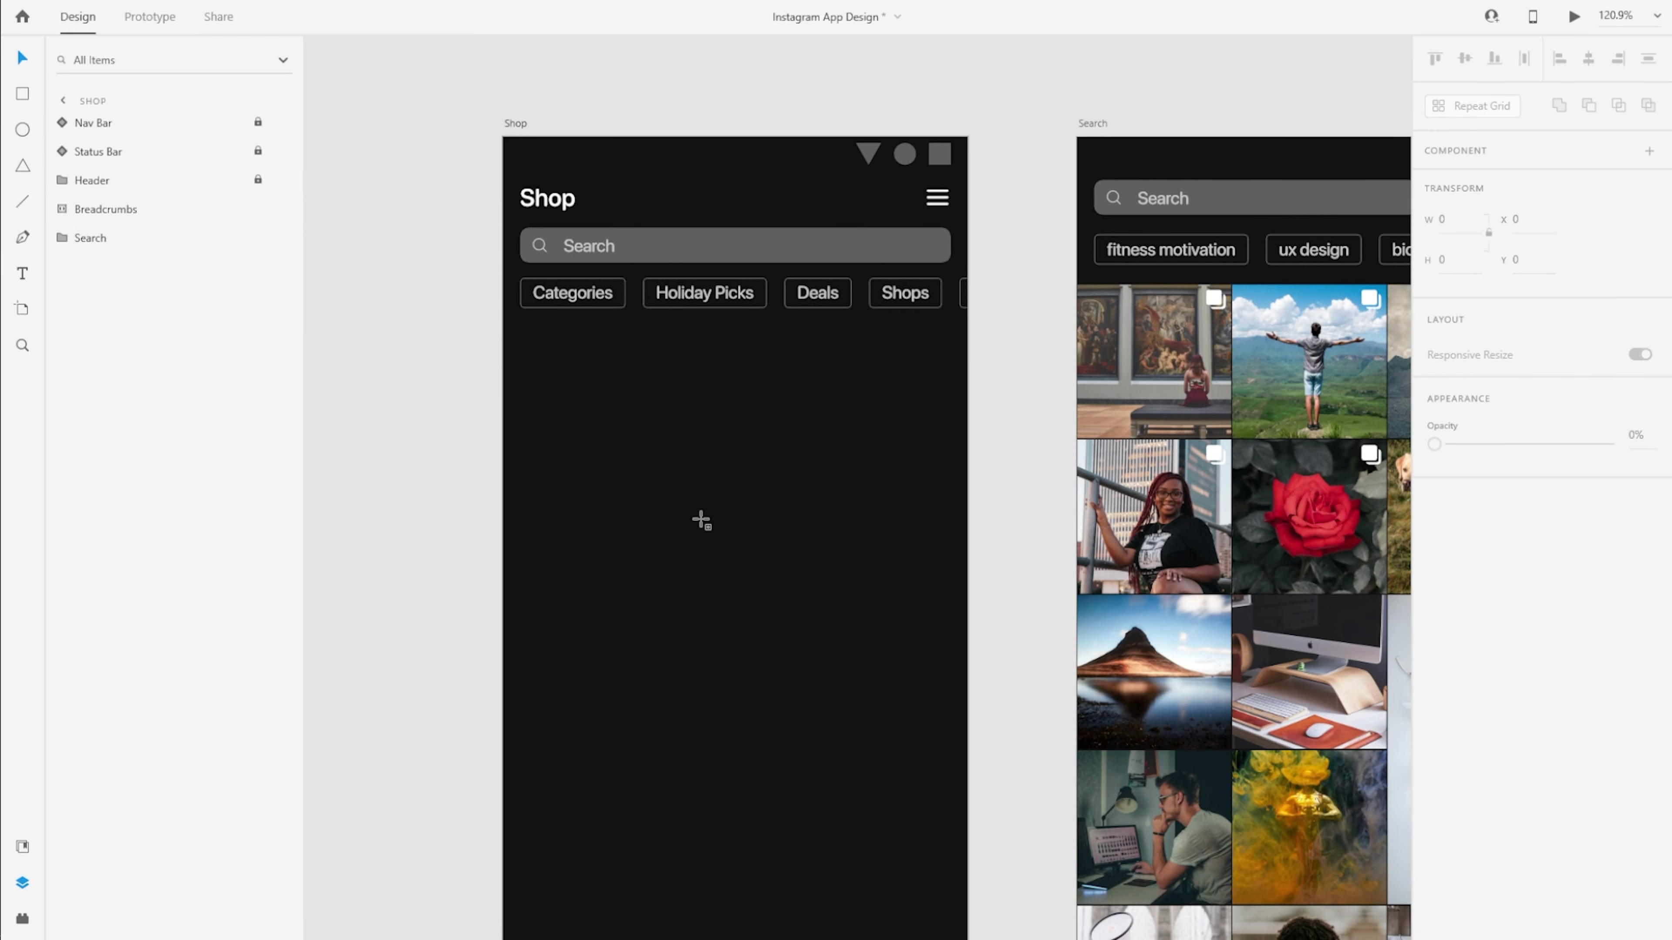
{"action": "left_click_drag", "start_coordinate": [526, 344], "coordinate": [760, 510]}
{"action": "left_click_drag", "start_coordinate": [675, 447], "coordinate": [648, 435]}
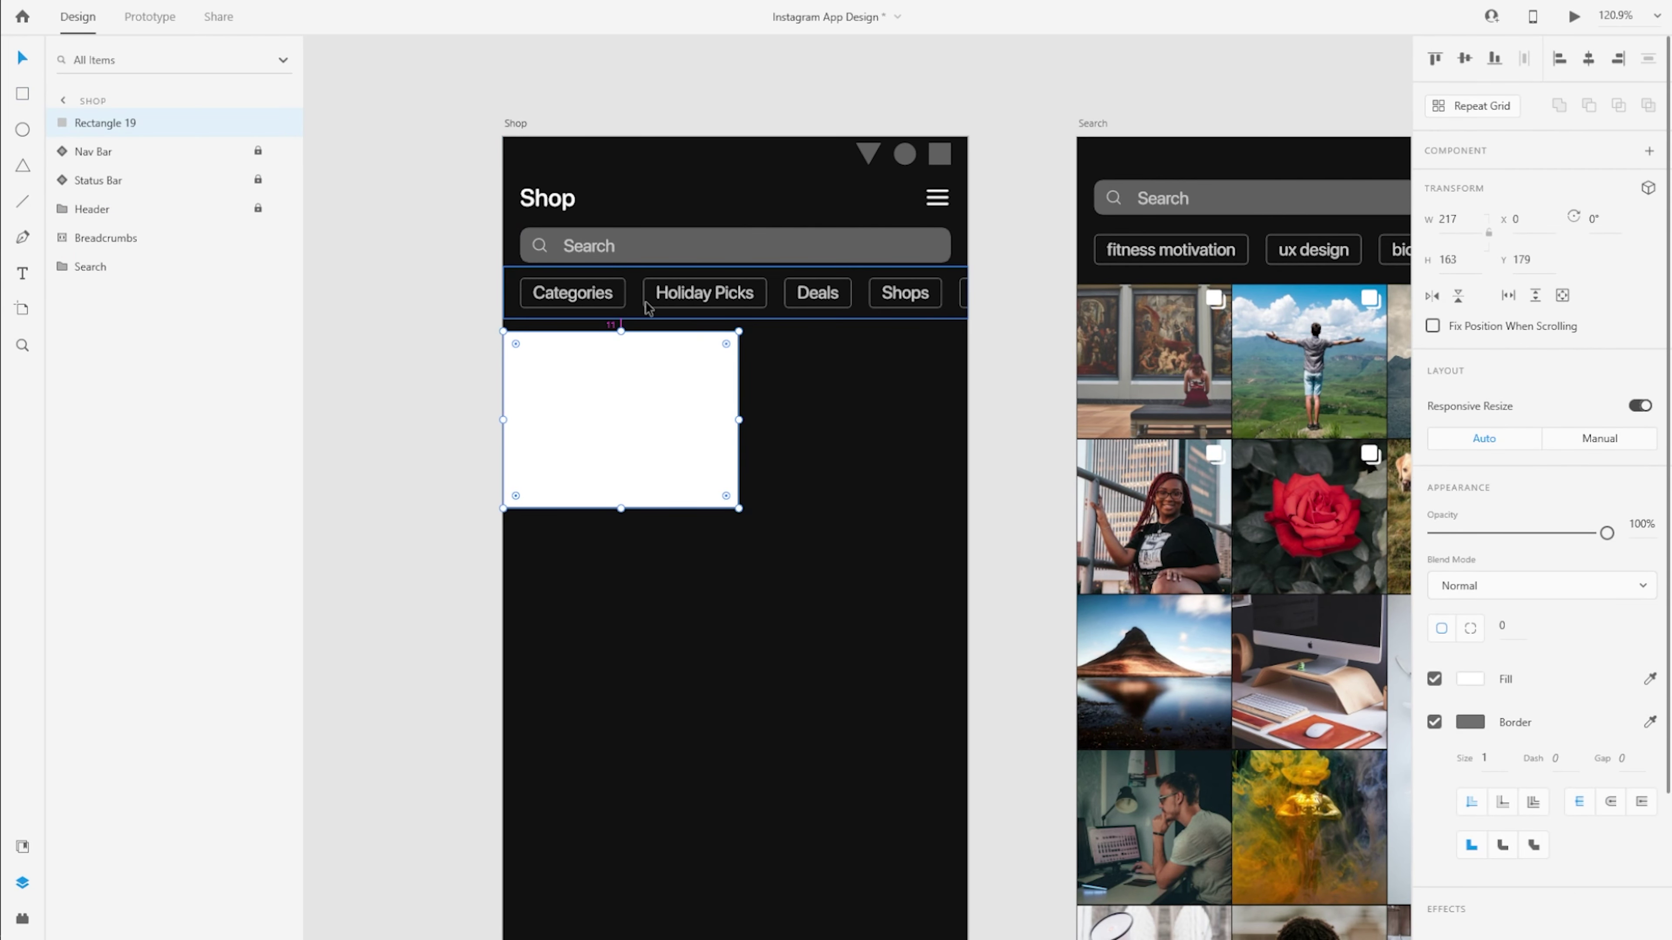
Nudge the rectangle up 11 px so it sits directly beneath the breadcrumbs.
{"action": "key", "text": "Up"}
{"action": "key", "text": "Up"}
{"action": "key", "text": "Up"}
{"action": "key", "text": "Up"}
{"action": "key", "text": "Up"}
{"action": "key", "text": "Up"}
{"action": "key", "text": "Up"}
{"action": "key", "text": "Up"}
{"action": "key", "text": "Up"}
{"action": "key", "text": "Up"}
{"action": "key", "text": "Up"}
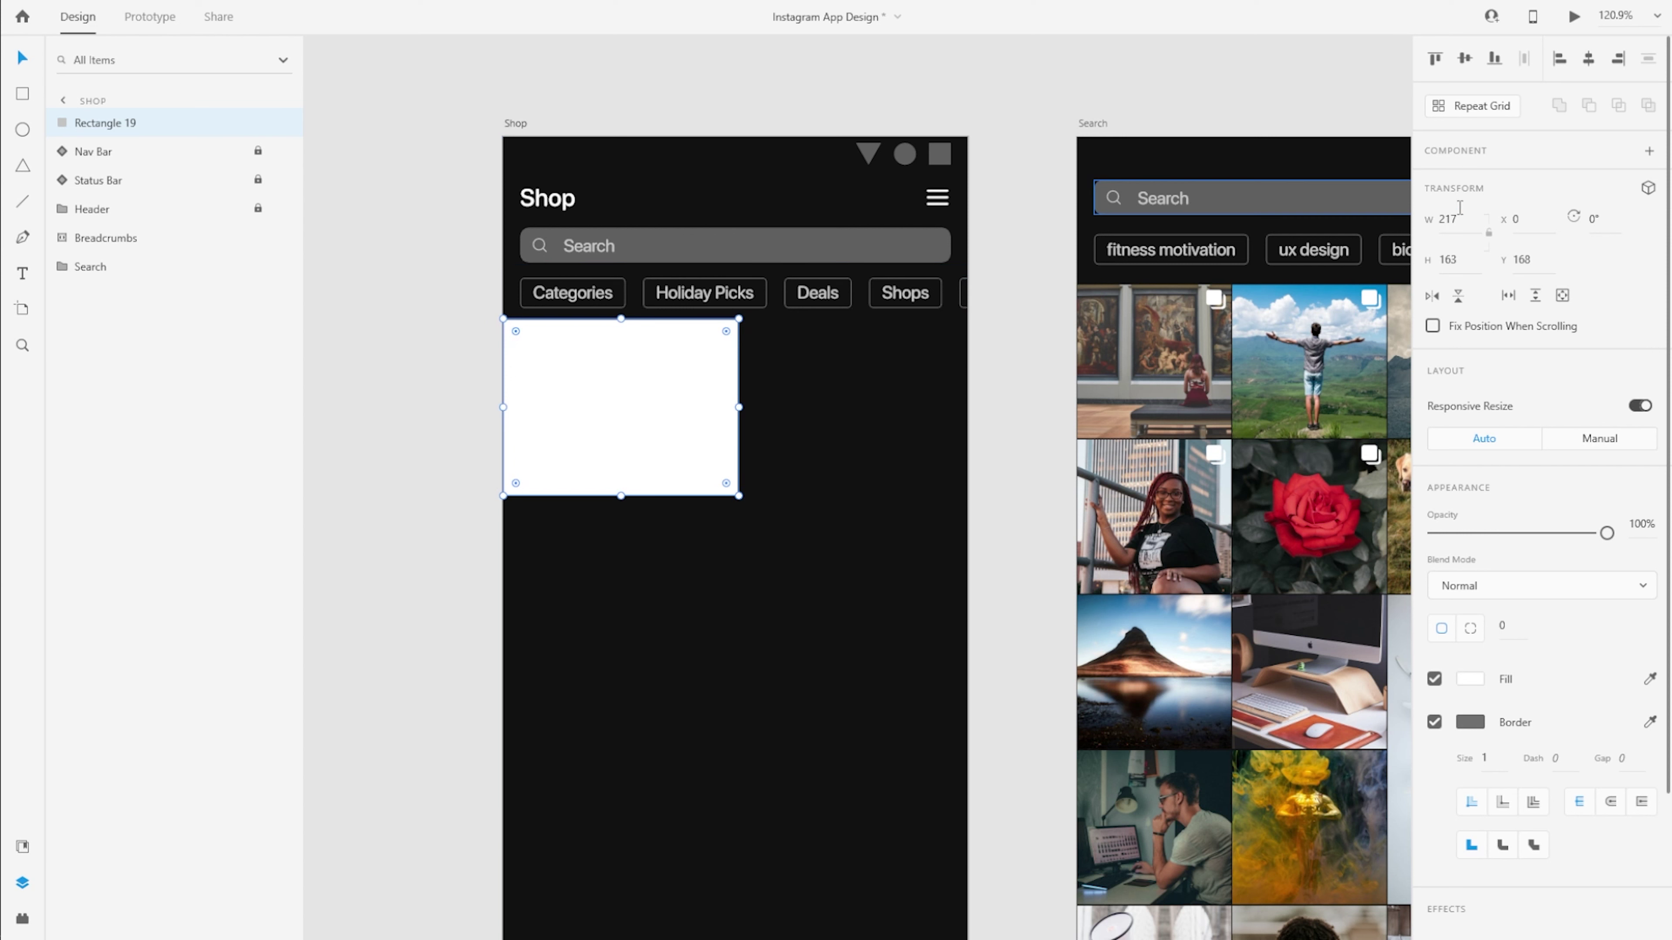
Remove the rectangle's border and size it to 213 by 213 px with locked proportions.
{"action": "key", "text": "Return"}
{"action": "left_click", "coordinate": [1434, 721]}
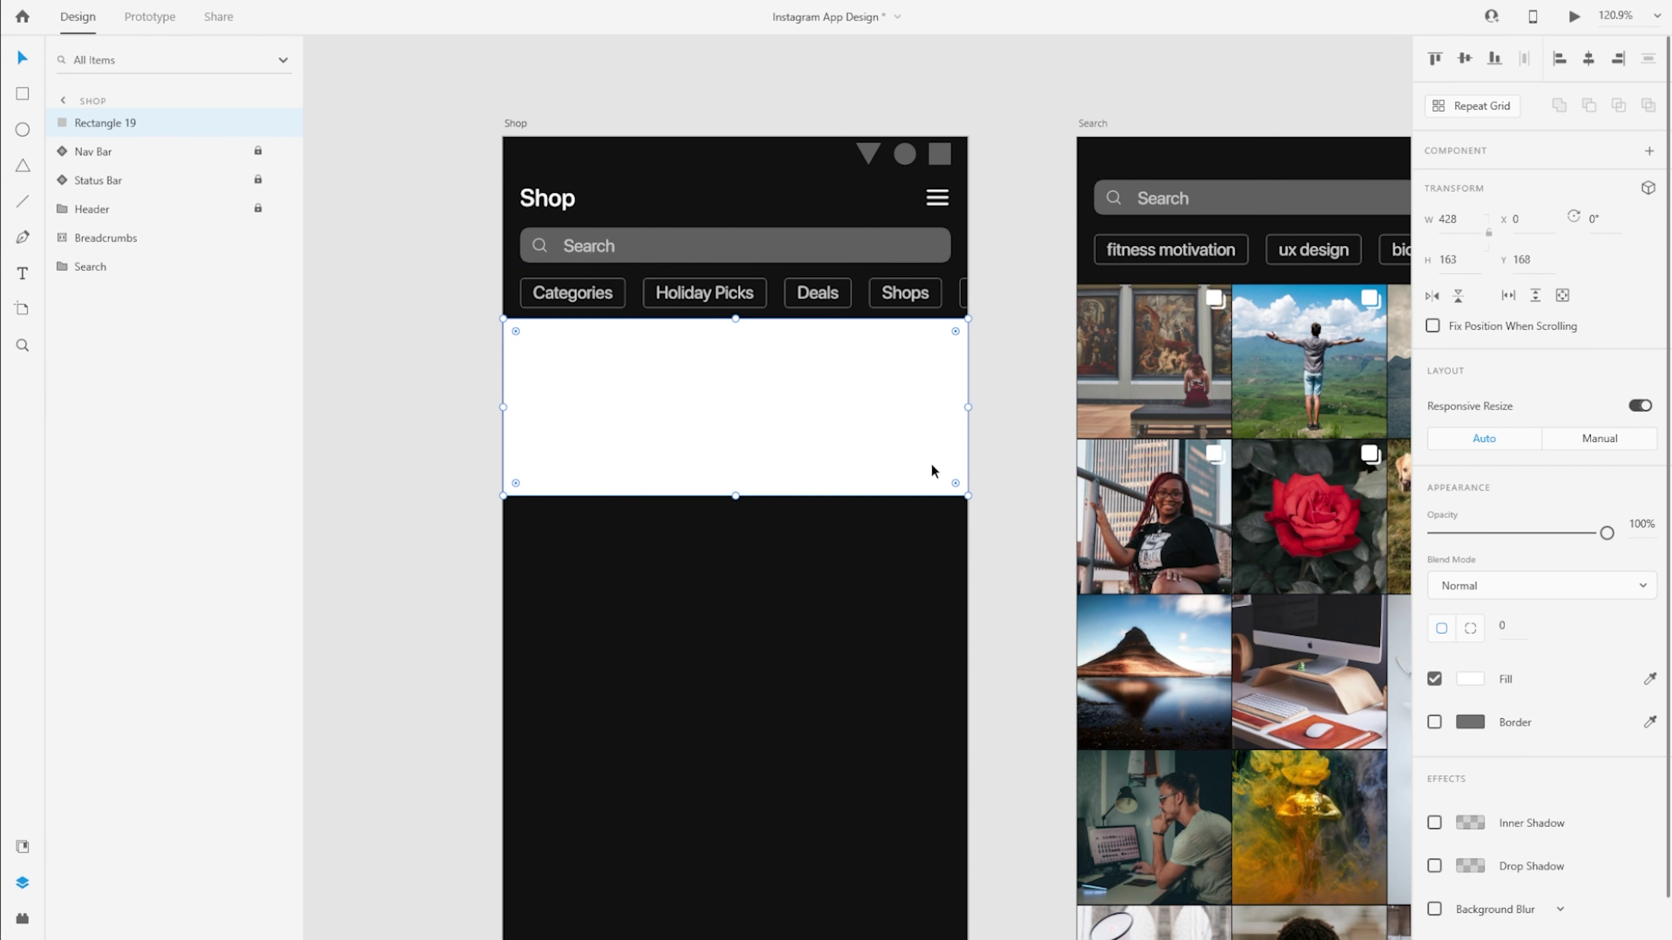
{"action": "type", "text": "2"}
{"action": "key", "text": "Return"}
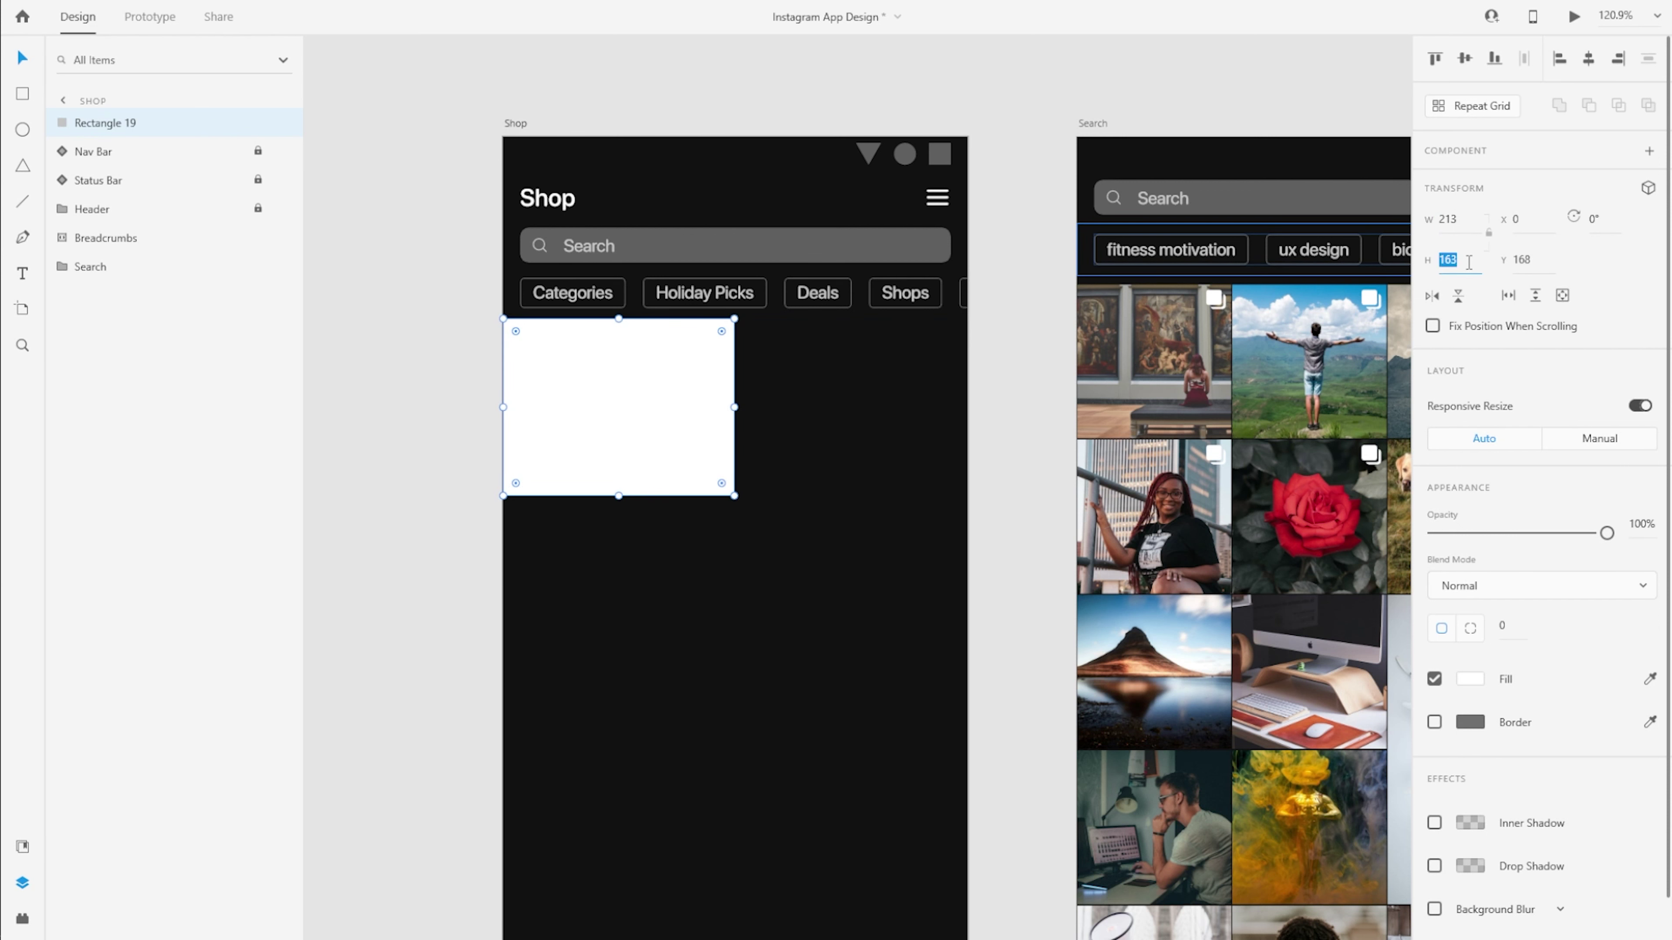
{"action": "key", "text": "Return"}
{"action": "left_click", "coordinate": [1490, 233]}
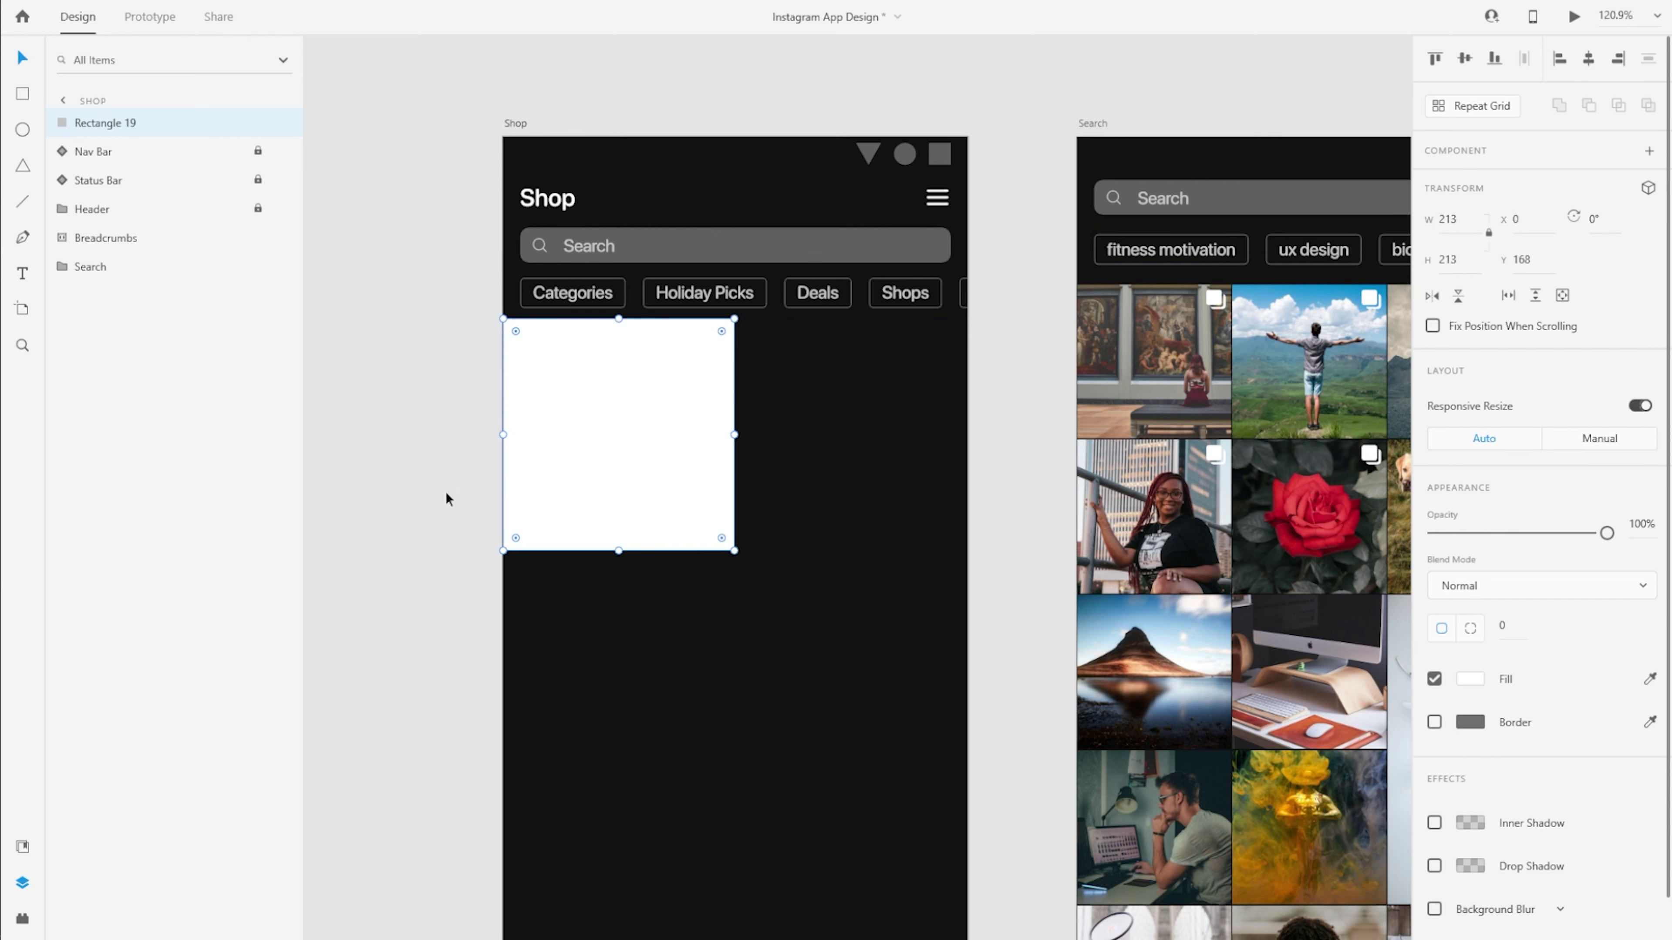
Fill the square with red (#FF0000) and import the lipstick photo 2533266 onto the Shop artboard.
{"action": "scroll", "coordinate": [788, 616], "scroll_direction": "down", "scroll_amount": 1}
{"action": "left_click", "coordinate": [1470, 678]}
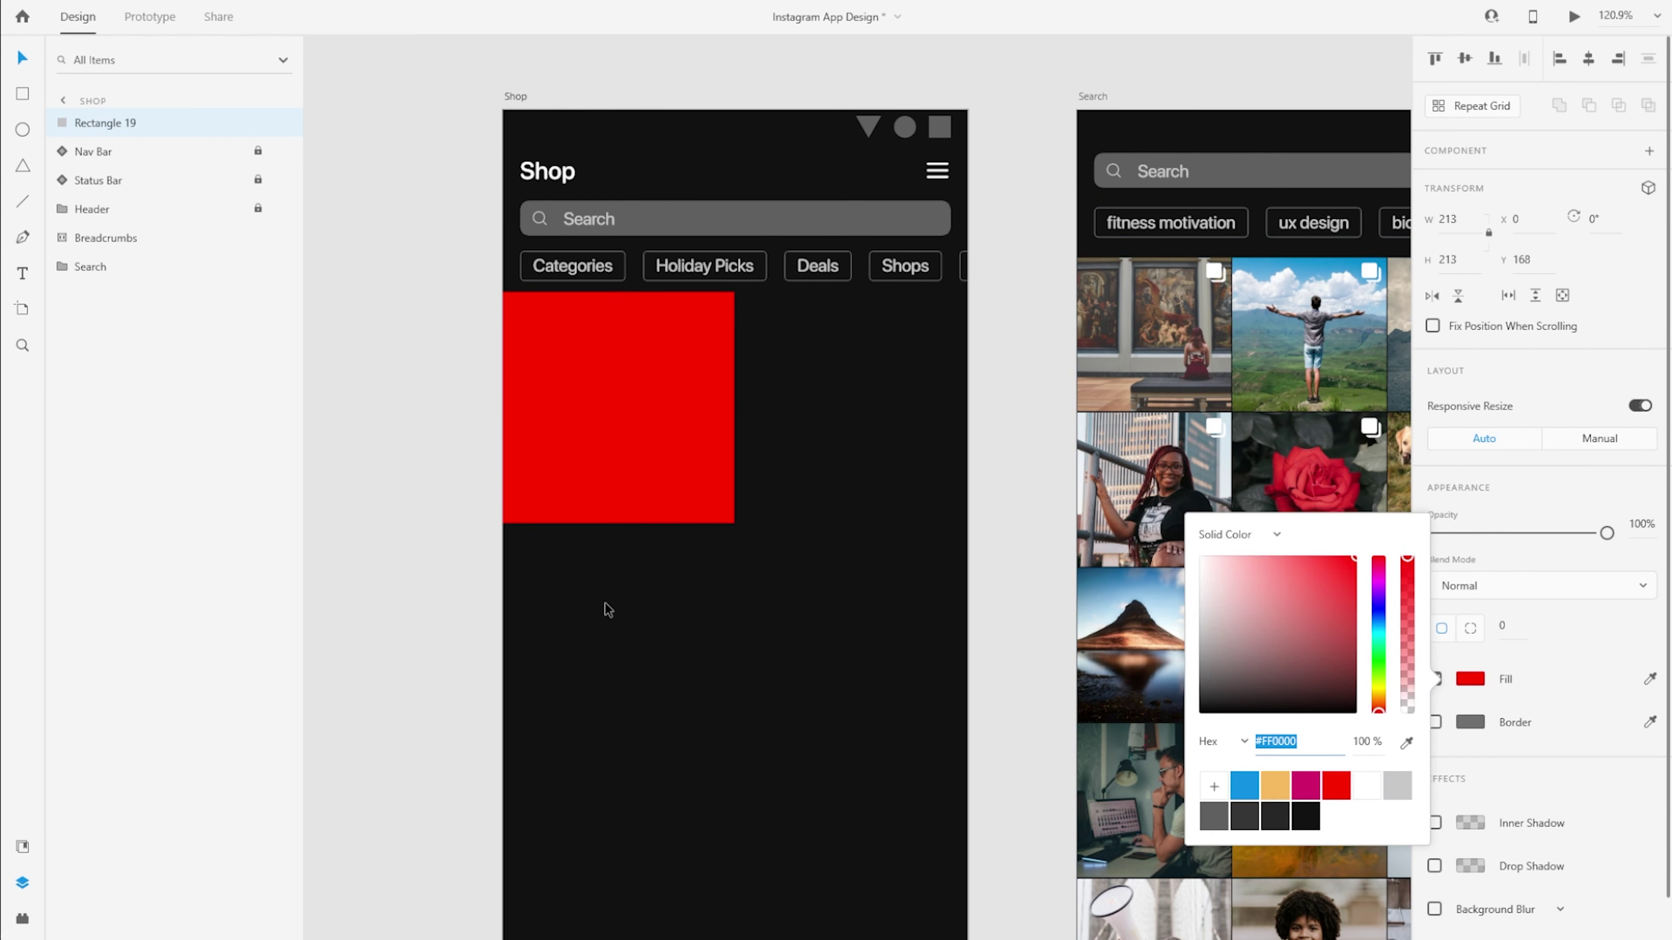
{"action": "left_click", "coordinate": [430, 344]}
{"action": "left_click", "coordinate": [568, 372]}
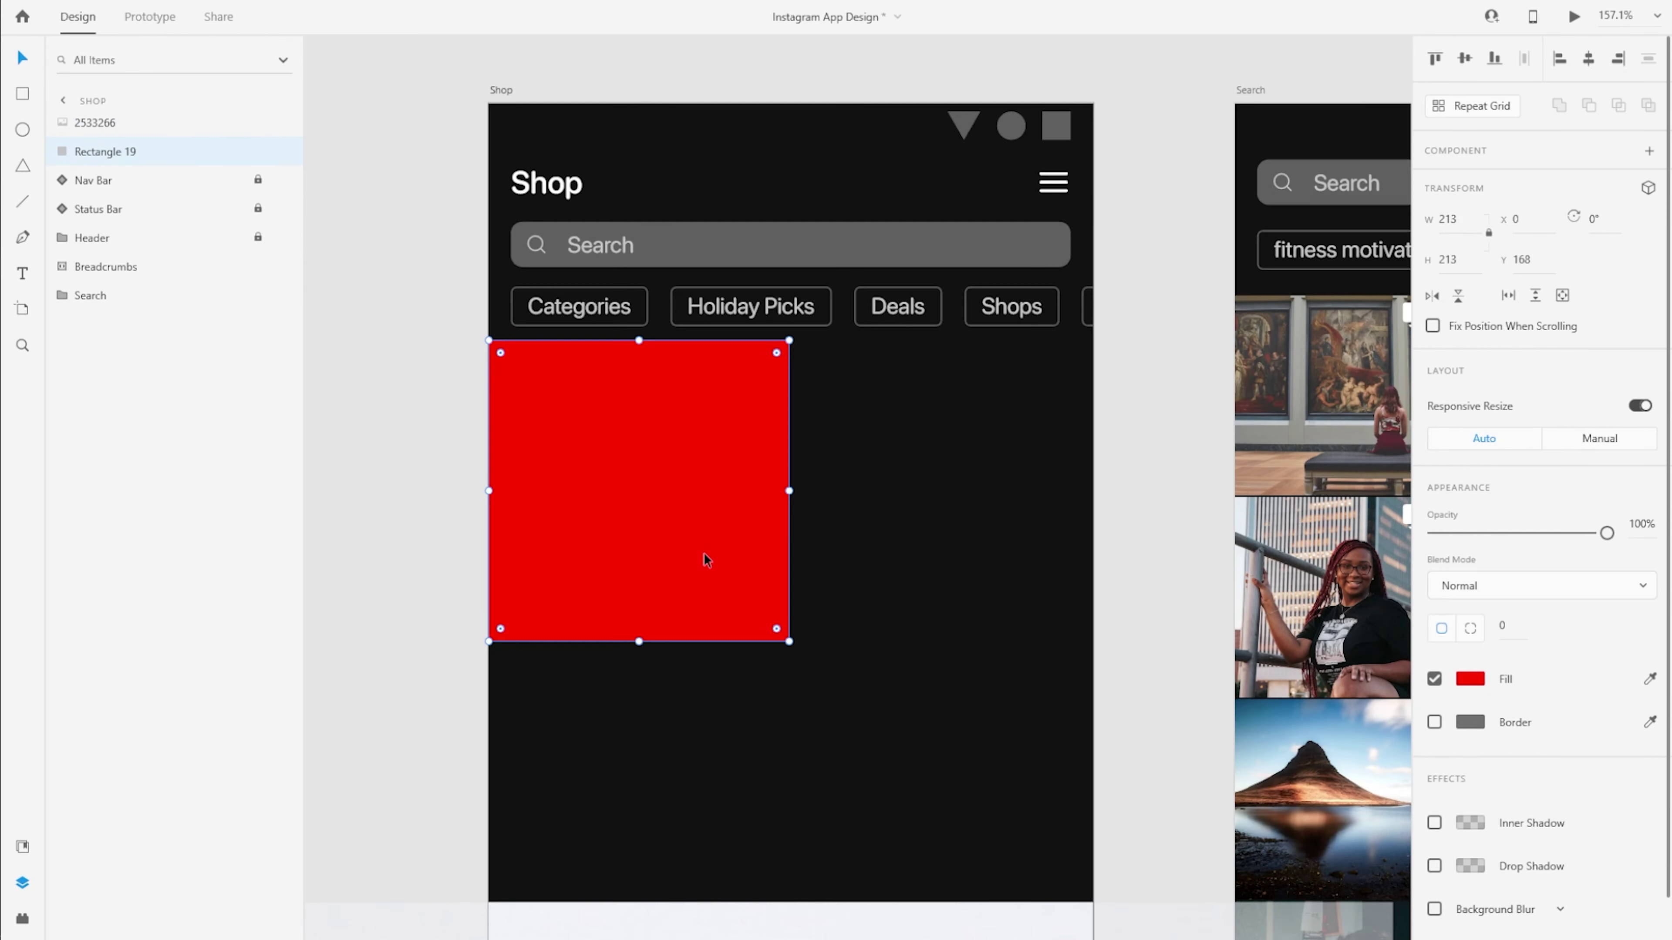
Resize the imported lipstick photo proportionally to a width of 213 px.
{"action": "scroll", "coordinate": [658, 443], "scroll_direction": "down", "scroll_amount": 1}
{"action": "scroll", "coordinate": [658, 443], "scroll_direction": "down", "scroll_amount": 4}
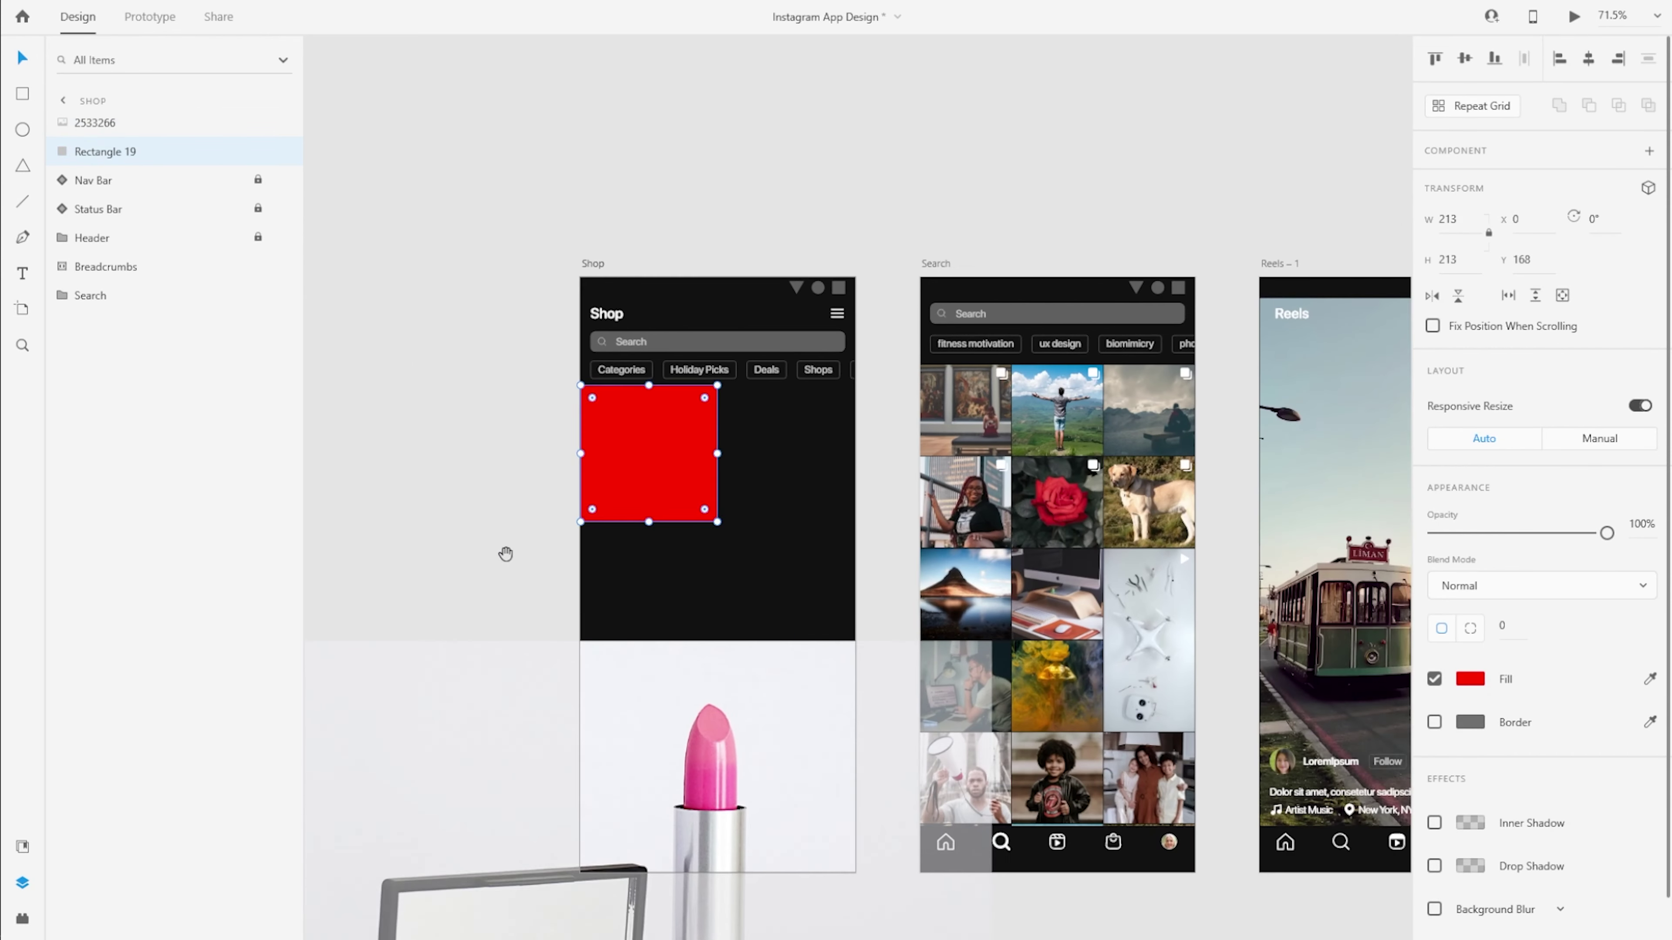
{"action": "left_click_drag", "start_coordinate": [507, 557], "coordinate": [565, 422]}
{"action": "left_click", "coordinate": [548, 652]}
{"action": "left_click", "coordinate": [701, 273]}
{"action": "left_click", "coordinate": [1451, 219]}
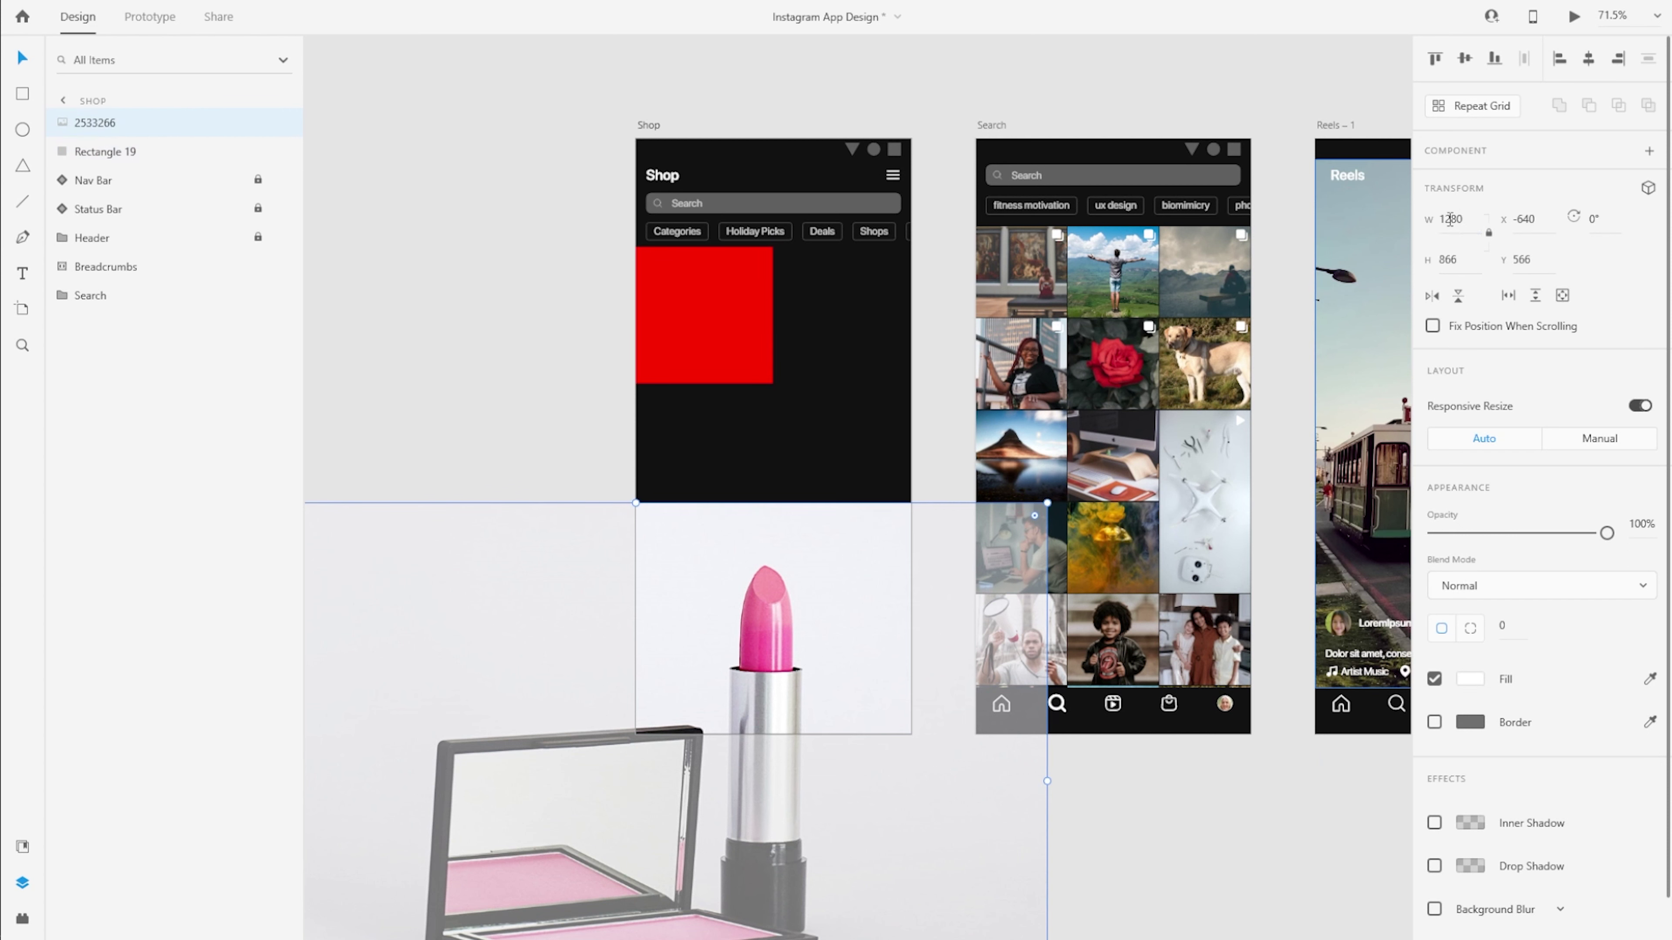
{"action": "type", "text": "213"}
{"action": "key", "text": "Return"}
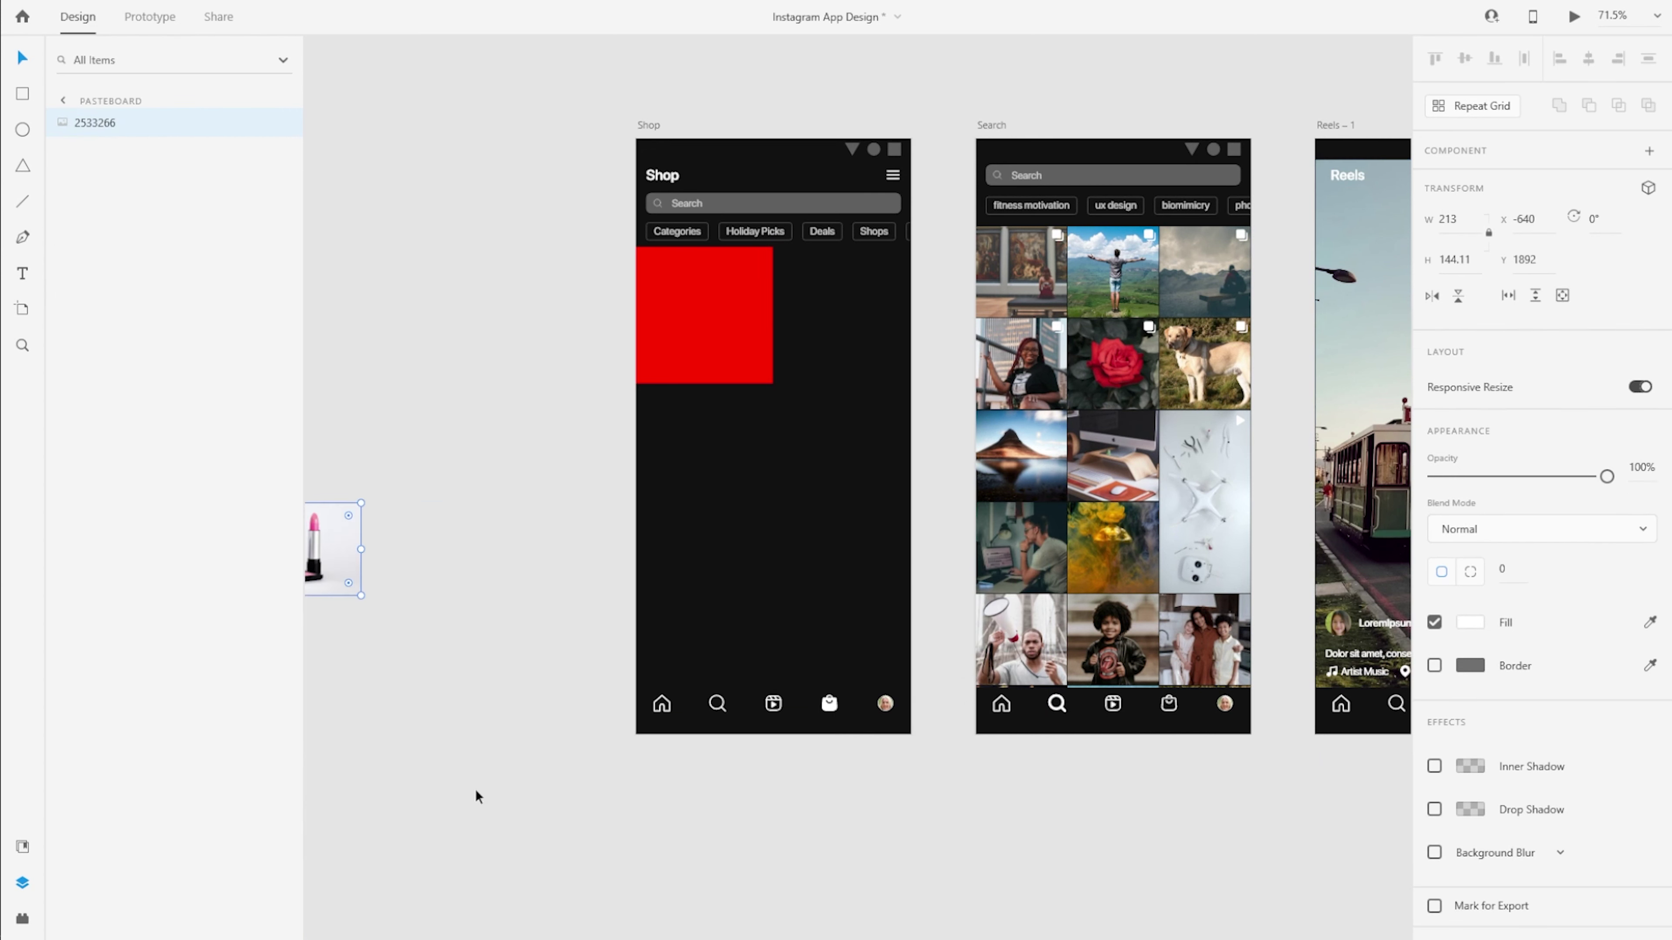
Center the lipstick photo over the red square and scale it up to 213 px high.
{"action": "left_click_drag", "start_coordinate": [333, 570], "coordinate": [696, 297]}
{"action": "scroll", "coordinate": [682, 361], "scroll_direction": "up", "scroll_amount": 4}
{"action": "left_click_drag", "start_coordinate": [817, 299], "coordinate": [909, 225]}
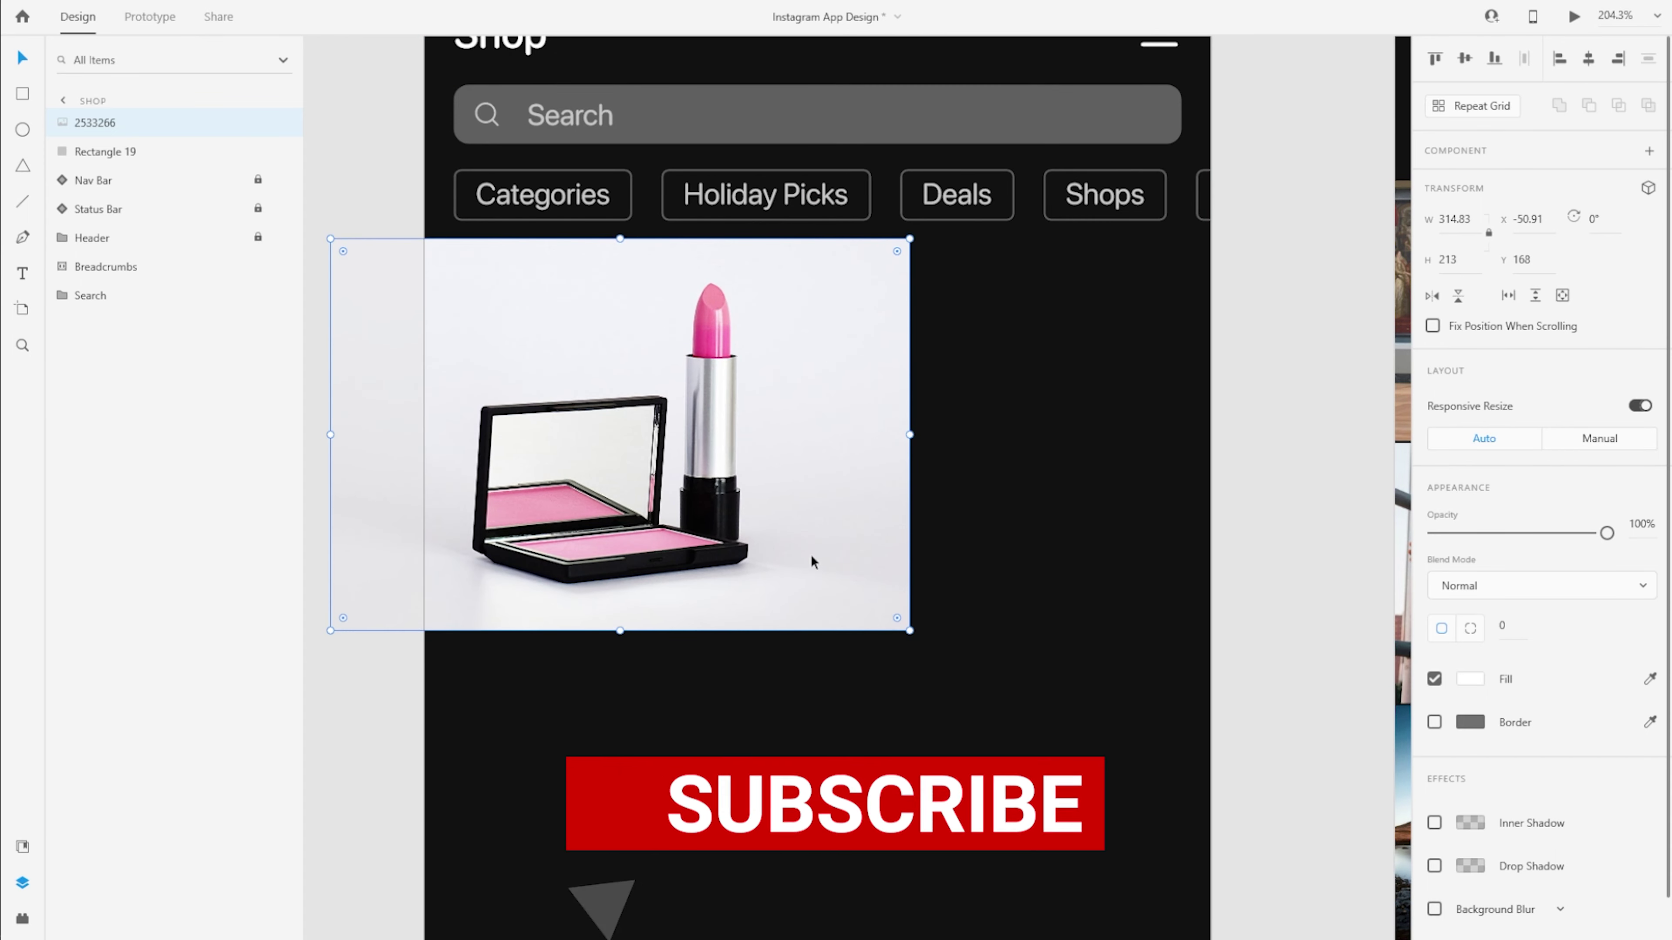
Rename the red square as Mask, place it above the lipstick photo, and mask the photo with it.
{"action": "left_click", "coordinate": [105, 150]}
{"action": "double_click", "coordinate": [105, 151]}
{"action": "type", "text": "Mas"}
{"action": "left_click_drag", "start_coordinate": [111, 150], "coordinate": [152, 254]}
{"action": "left_click", "coordinate": [134, 154], "text": "shift"}
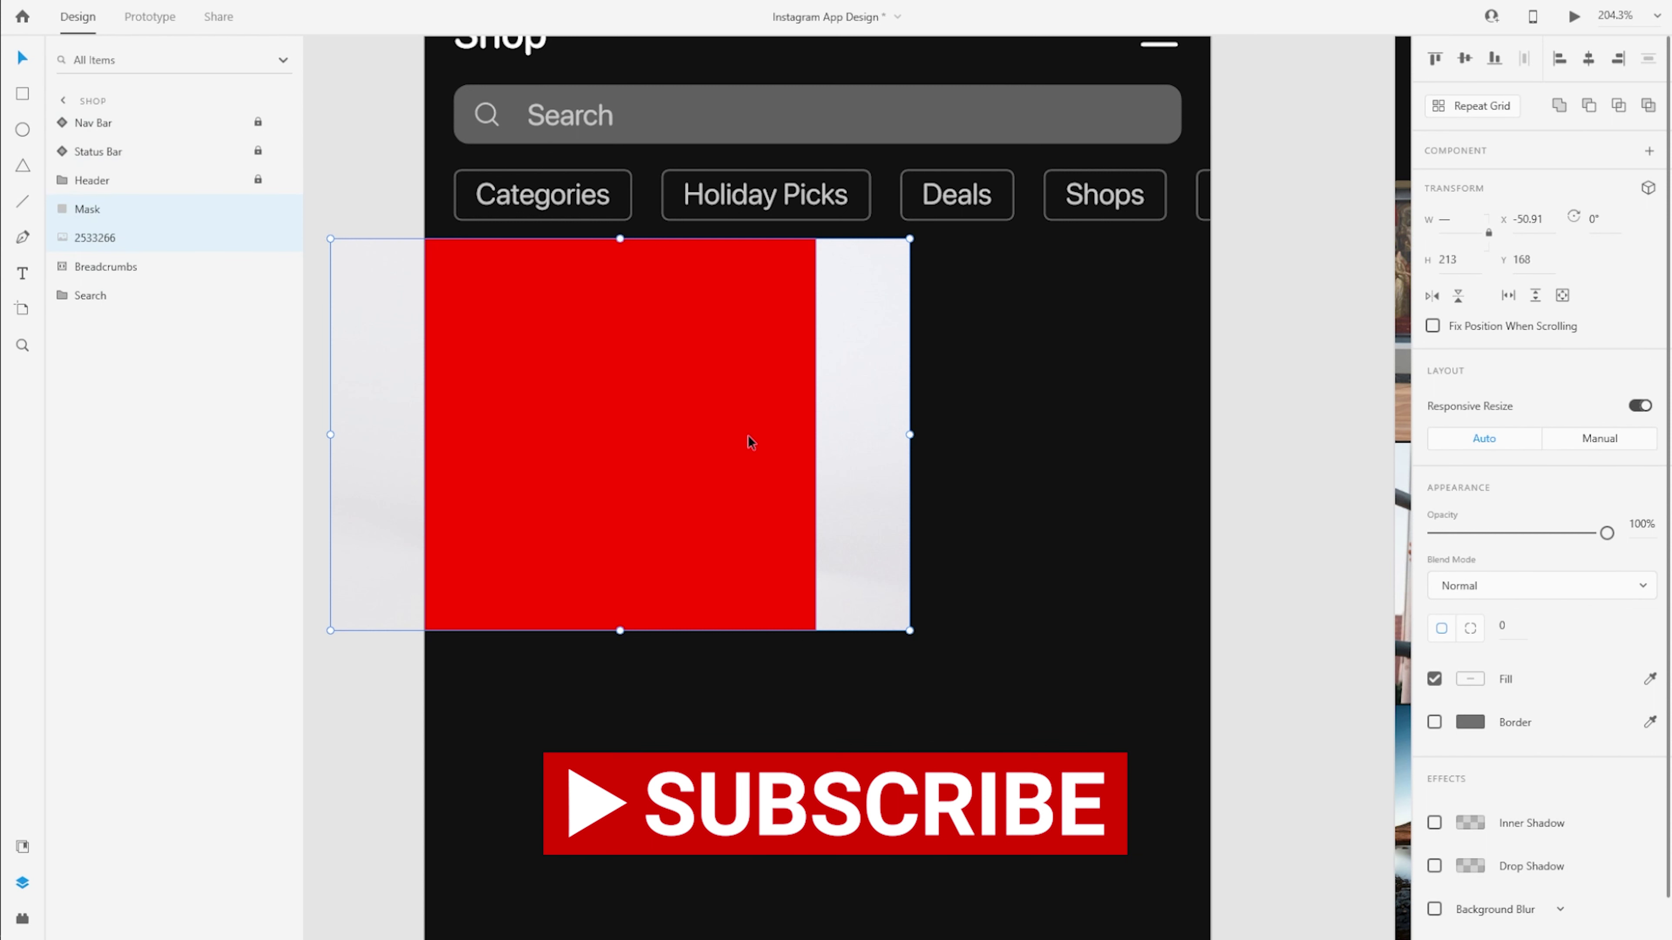
{"action": "key", "text": "ctrl+shift+m"}
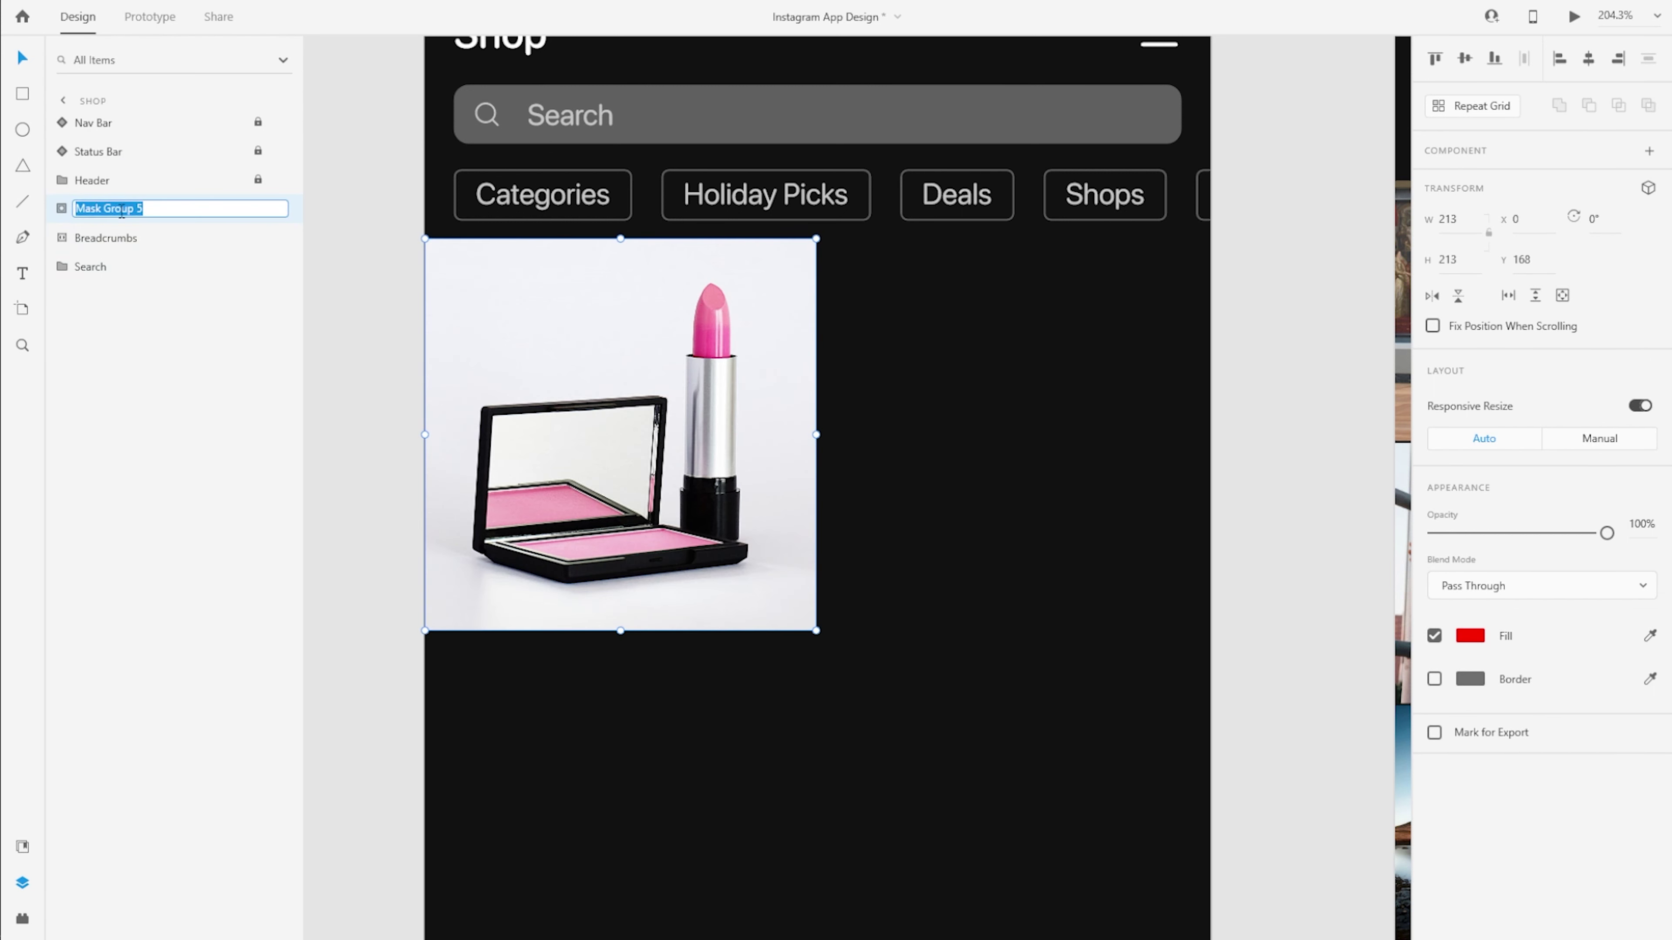
Rename the mask group as Product and turn it into a repeat grid extended to two columns.
{"action": "scroll", "coordinate": [388, 164], "scroll_direction": "down", "scroll_amount": 6}
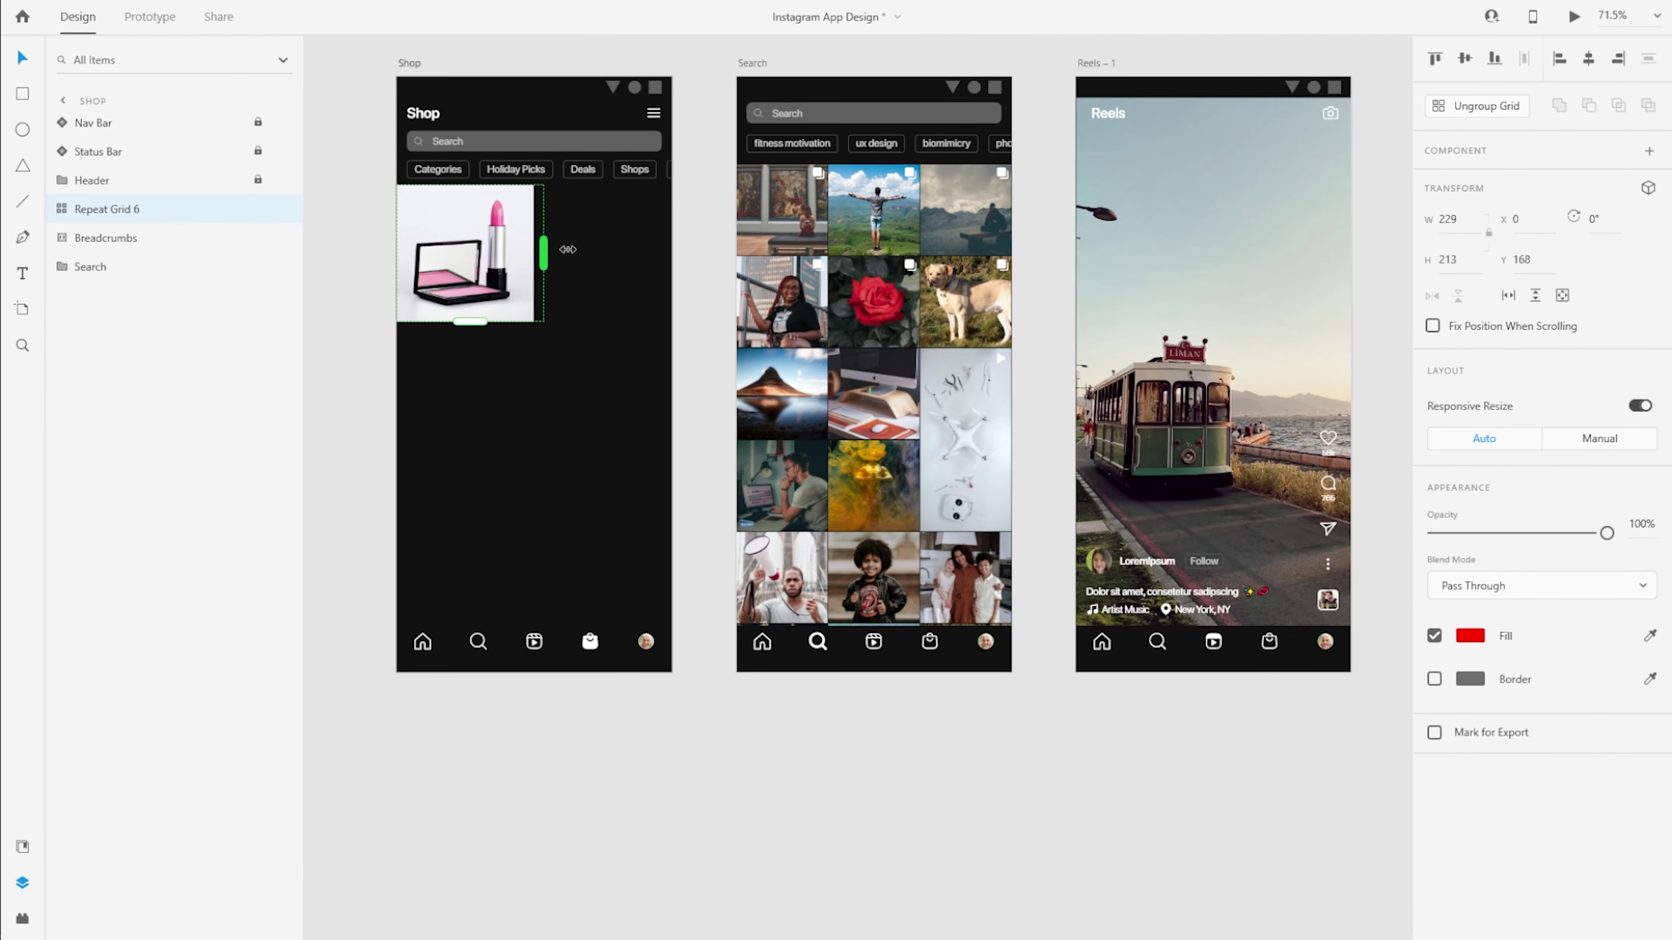
{"action": "left_click_drag", "start_coordinate": [567, 249], "coordinate": [691, 250]}
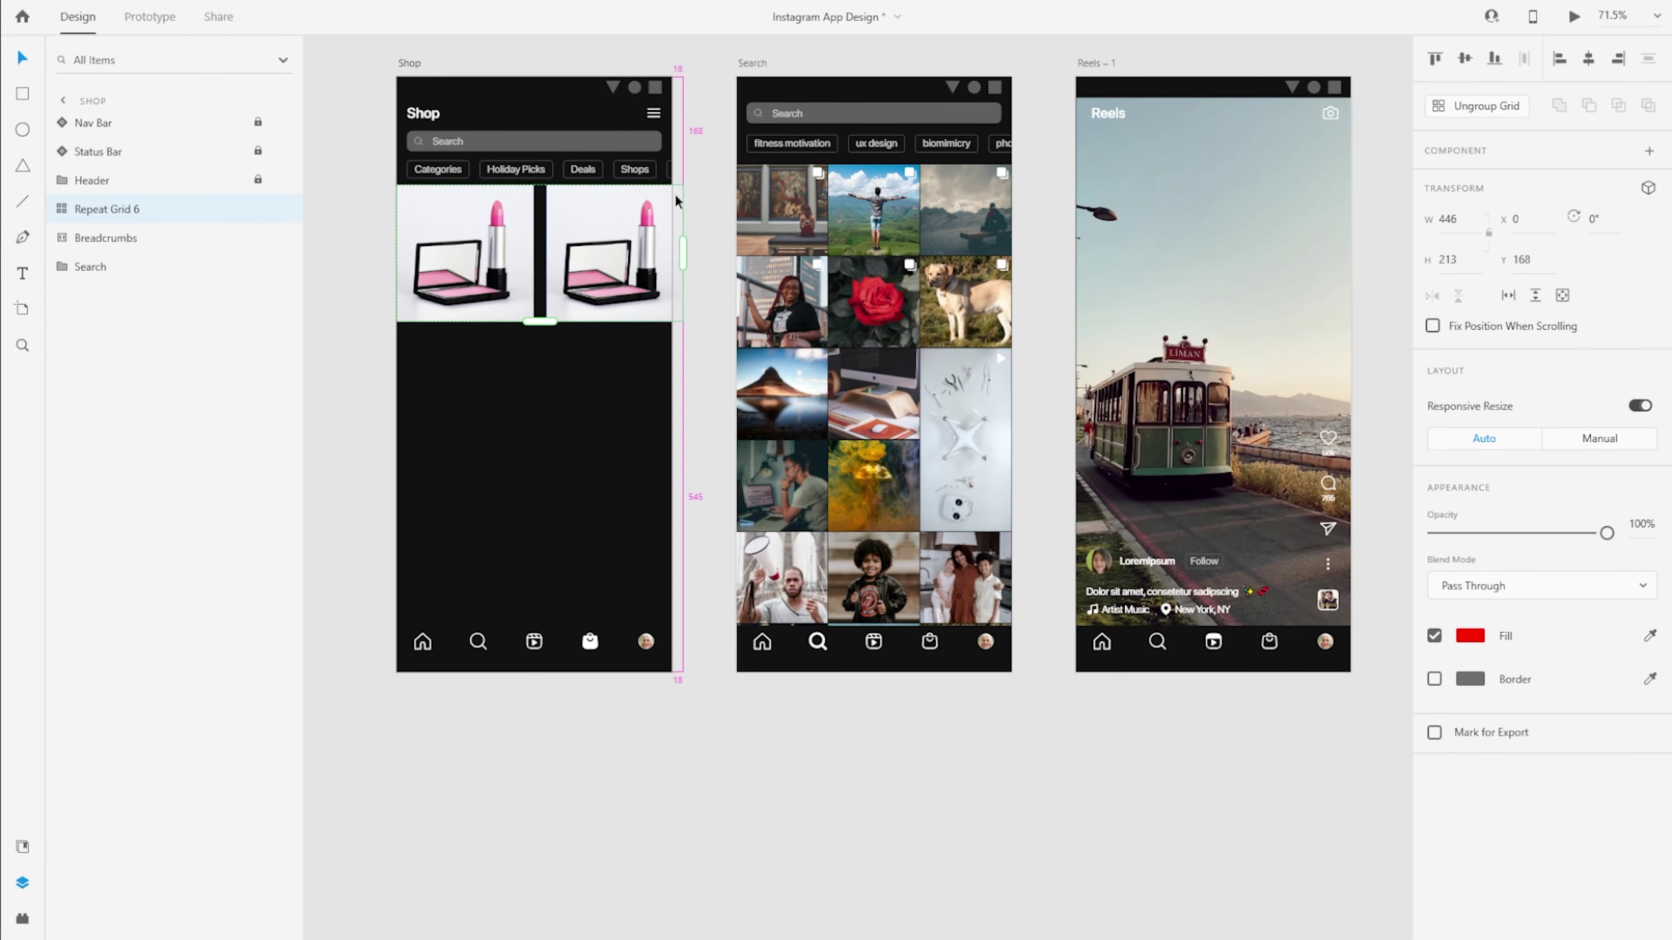
{"action": "scroll", "coordinate": [678, 198], "scroll_direction": "up", "scroll_amount": 6}
{"action": "left_click_drag", "start_coordinate": [723, 351], "coordinate": [711, 351]}
Narrow the repeat grid's column gap to 2 px so the grid spans the 428 px artboard width.
{"action": "scroll", "coordinate": [690, 254], "scroll_direction": "up", "scroll_amount": 8}
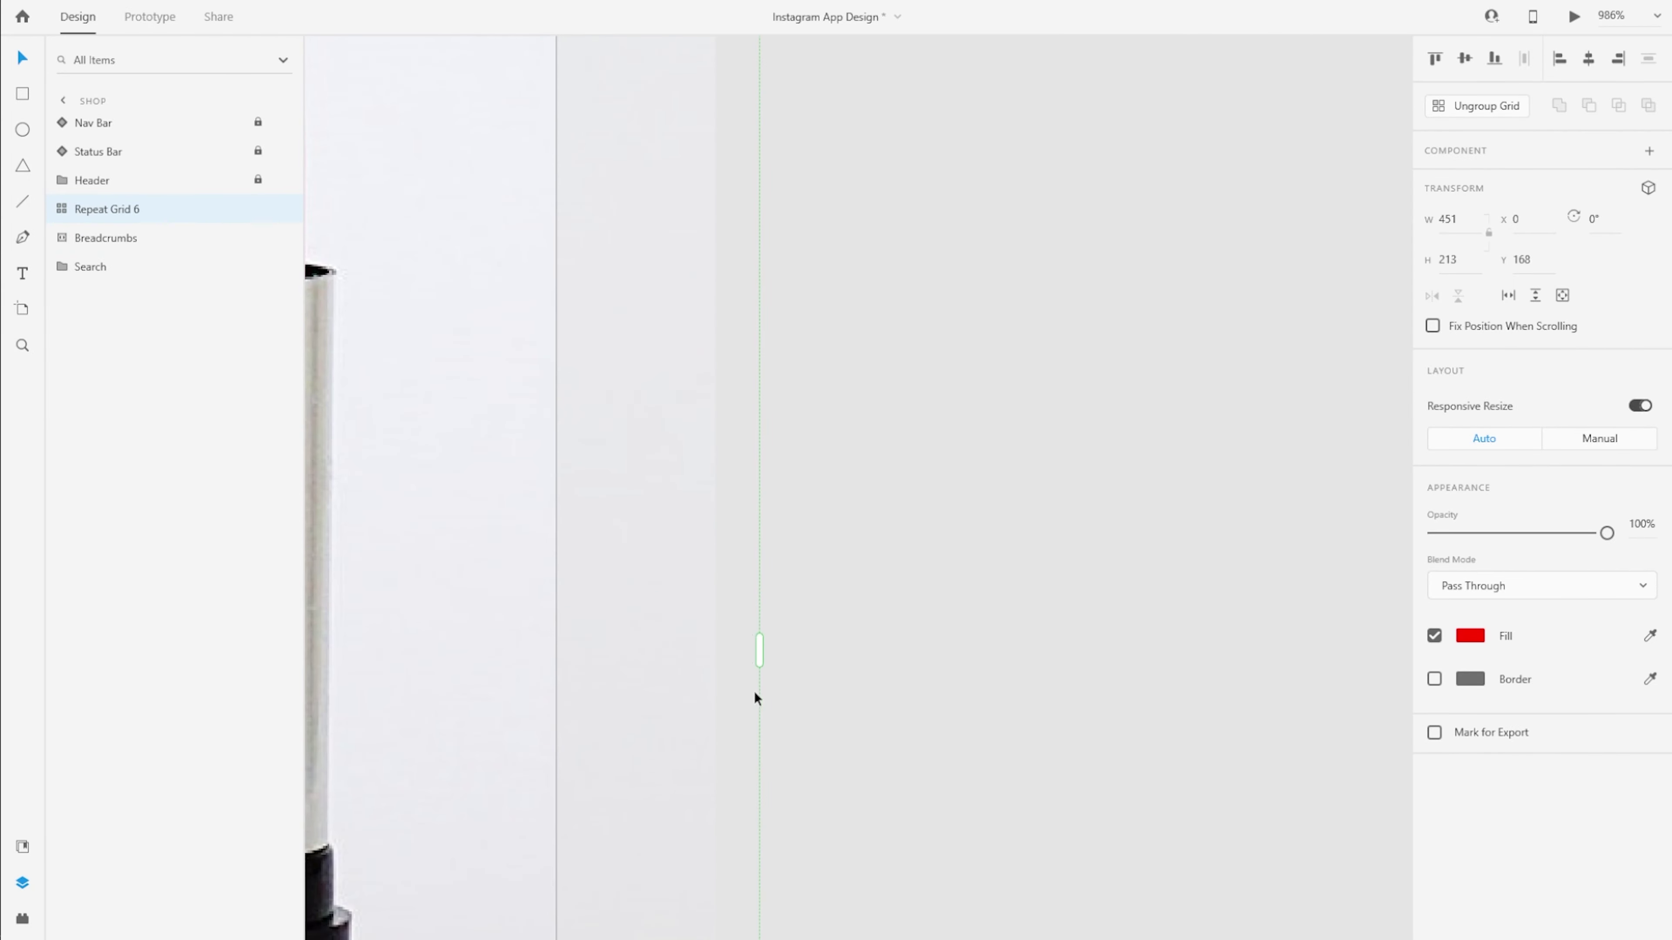
{"action": "scroll", "coordinate": [1128, 549], "scroll_direction": "down", "scroll_amount": 7}
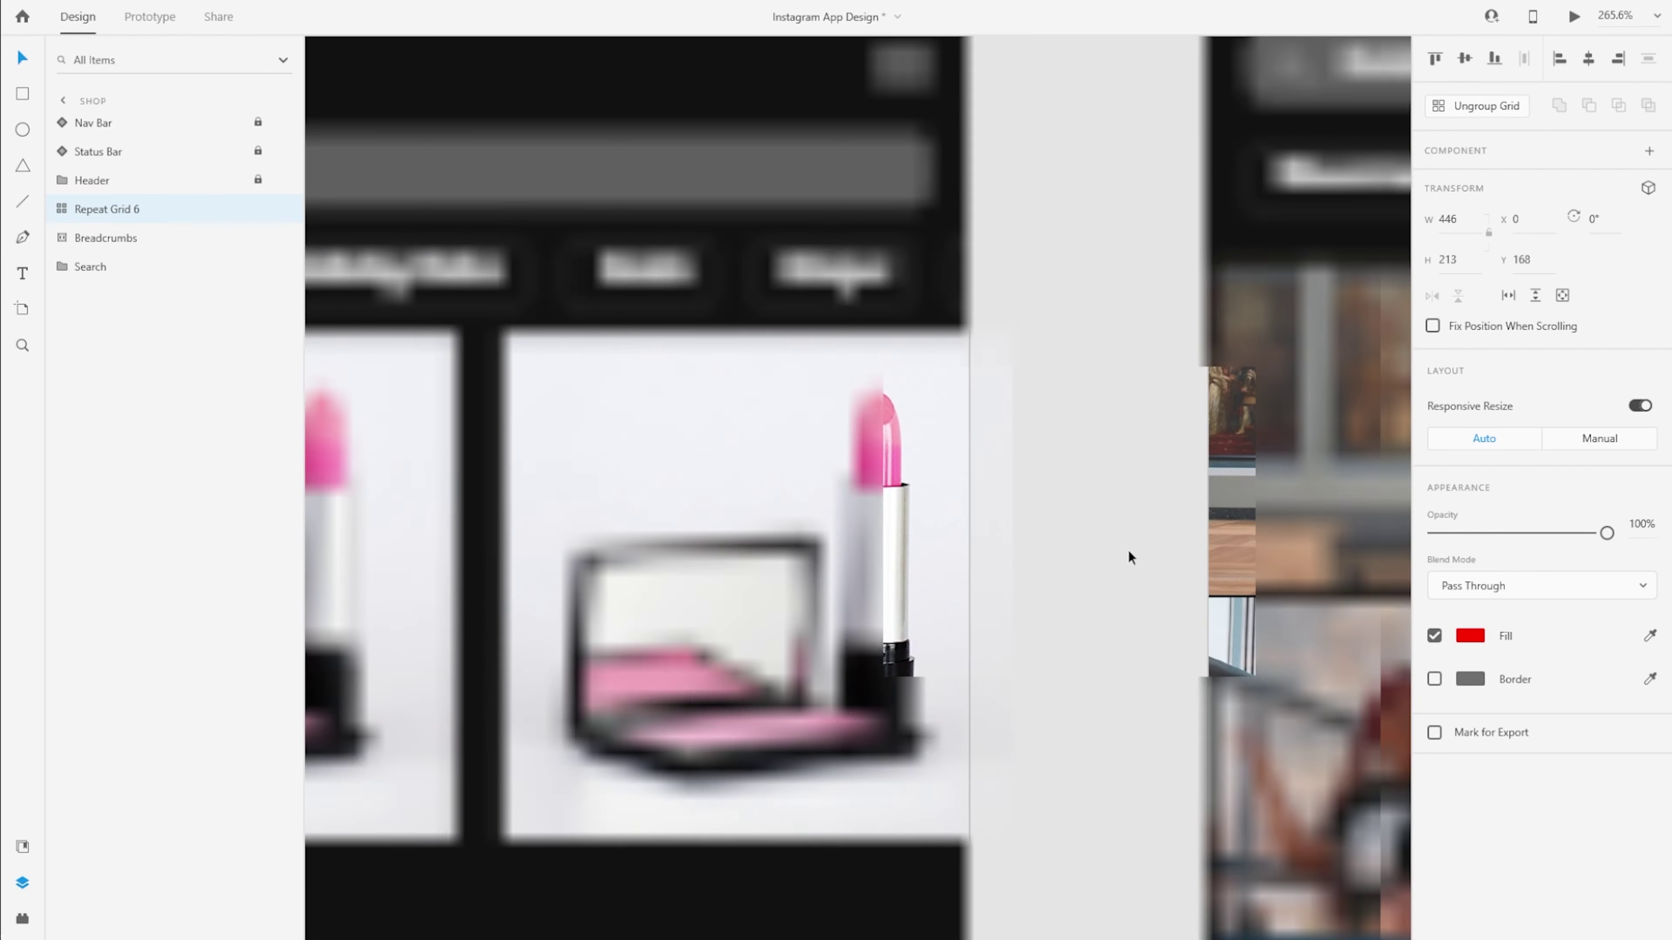
{"action": "left_click_drag", "start_coordinate": [480, 572], "coordinate": [435, 571]}
{"action": "scroll", "coordinate": [937, 575], "scroll_direction": "down", "scroll_amount": 6}
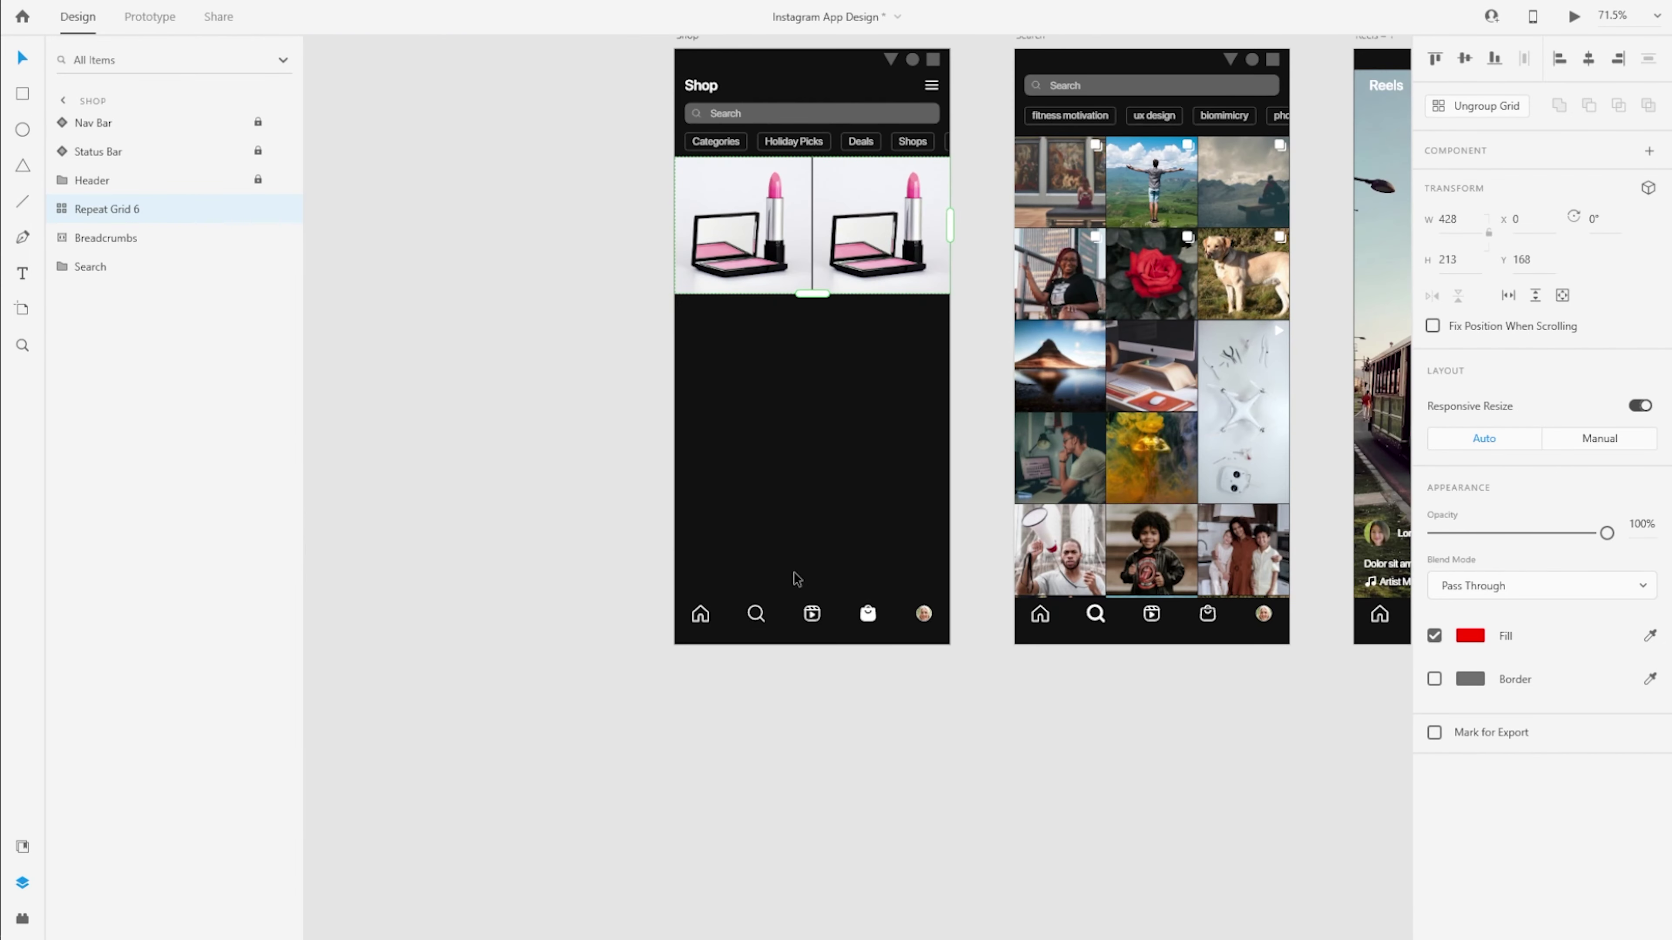
Extend the repeat grid downward to eight full rows, ending it at the last row's lower edge.
{"action": "left_click_drag", "start_coordinate": [812, 294], "coordinate": [810, 714]}
{"action": "scroll", "coordinate": [808, 733], "scroll_direction": "up", "scroll_amount": 10}
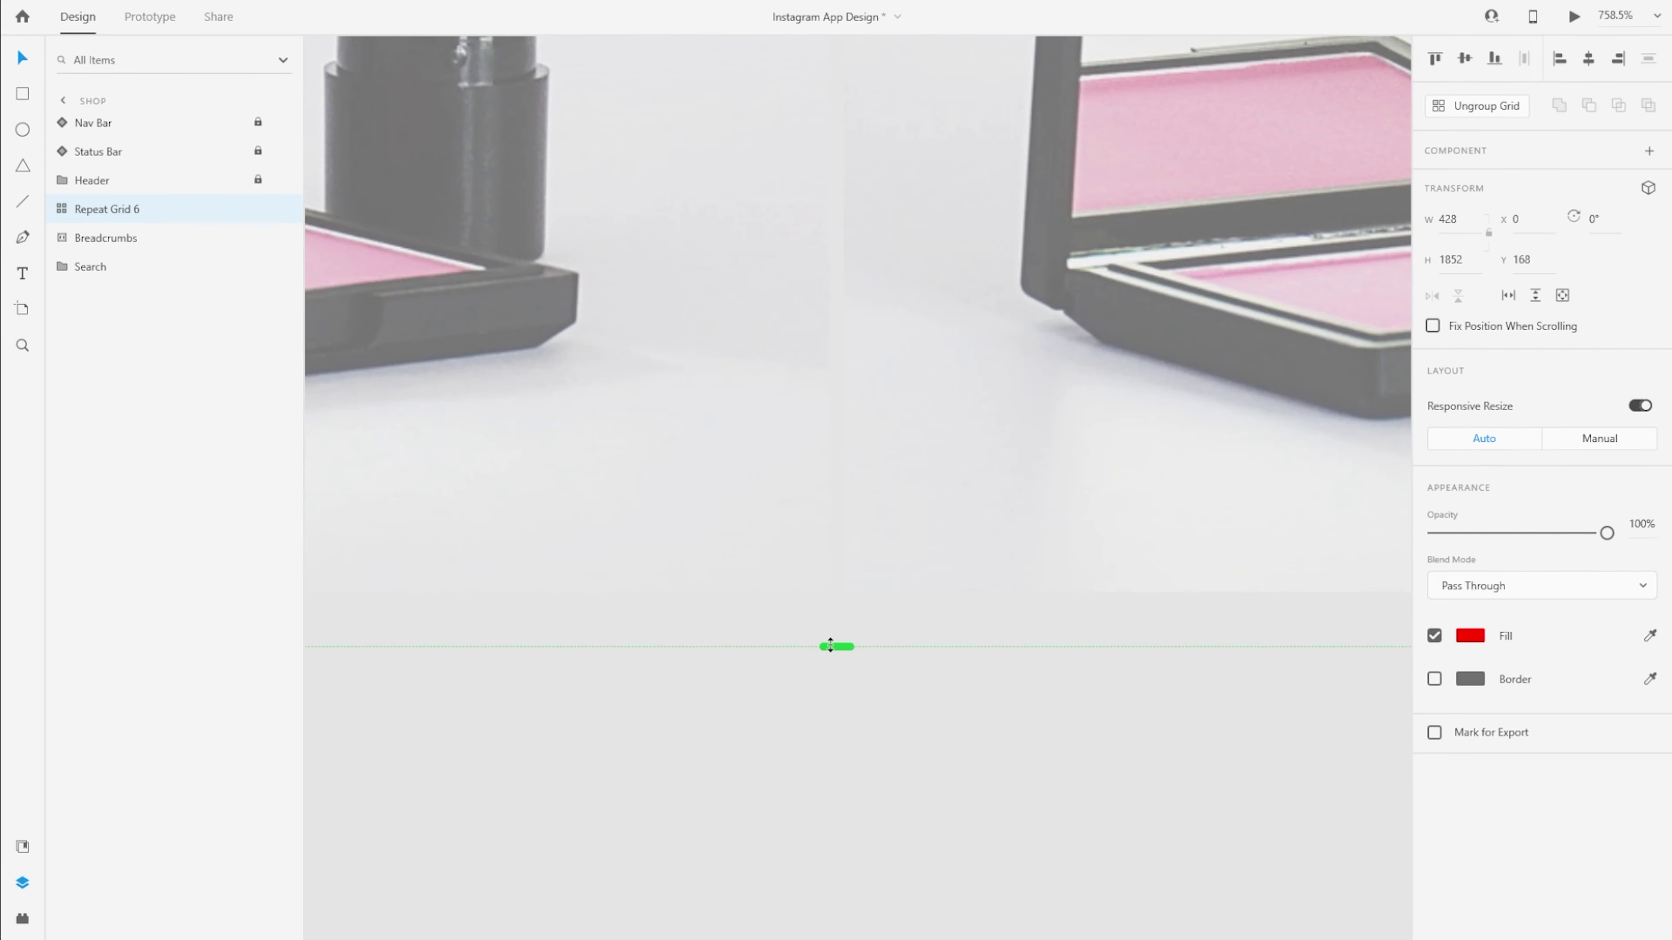
{"action": "scroll", "coordinate": [844, 636], "scroll_direction": "up", "scroll_amount": 2}
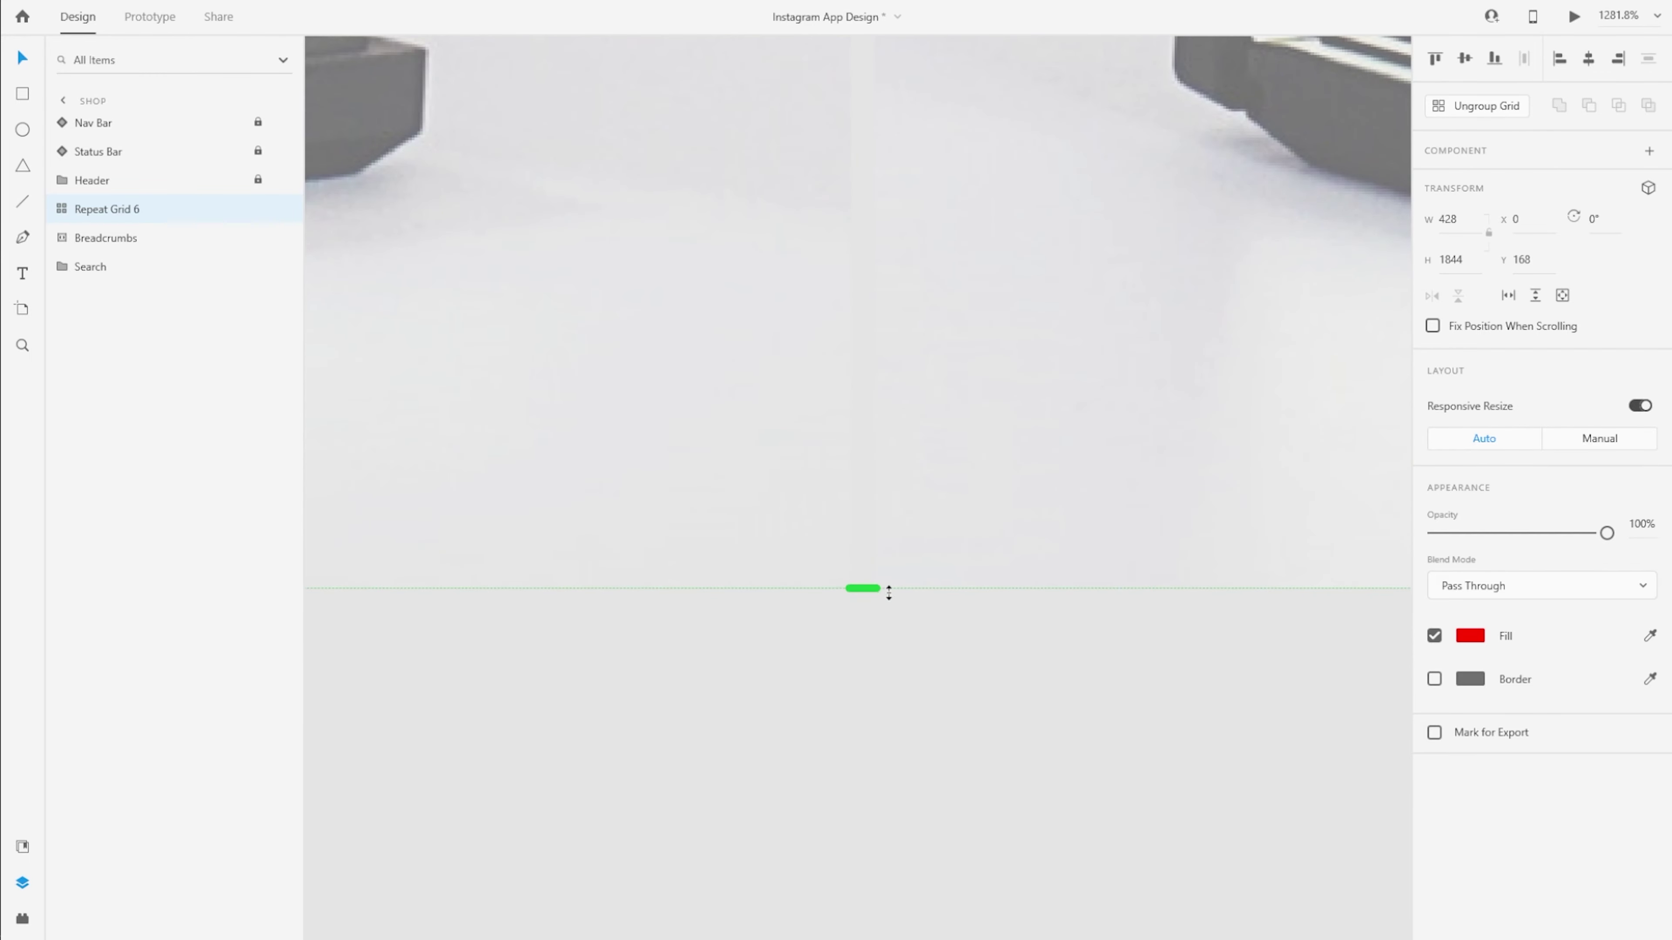
{"action": "scroll", "coordinate": [845, 596], "scroll_direction": "down", "scroll_amount": 12}
Reduce the vertical gap between the repeat grid's rows to 2 px.
{"action": "scroll", "coordinate": [846, 596], "scroll_direction": "up", "scroll_amount": 9}
{"action": "scroll", "coordinate": [914, 479], "scroll_direction": "up", "scroll_amount": 5}
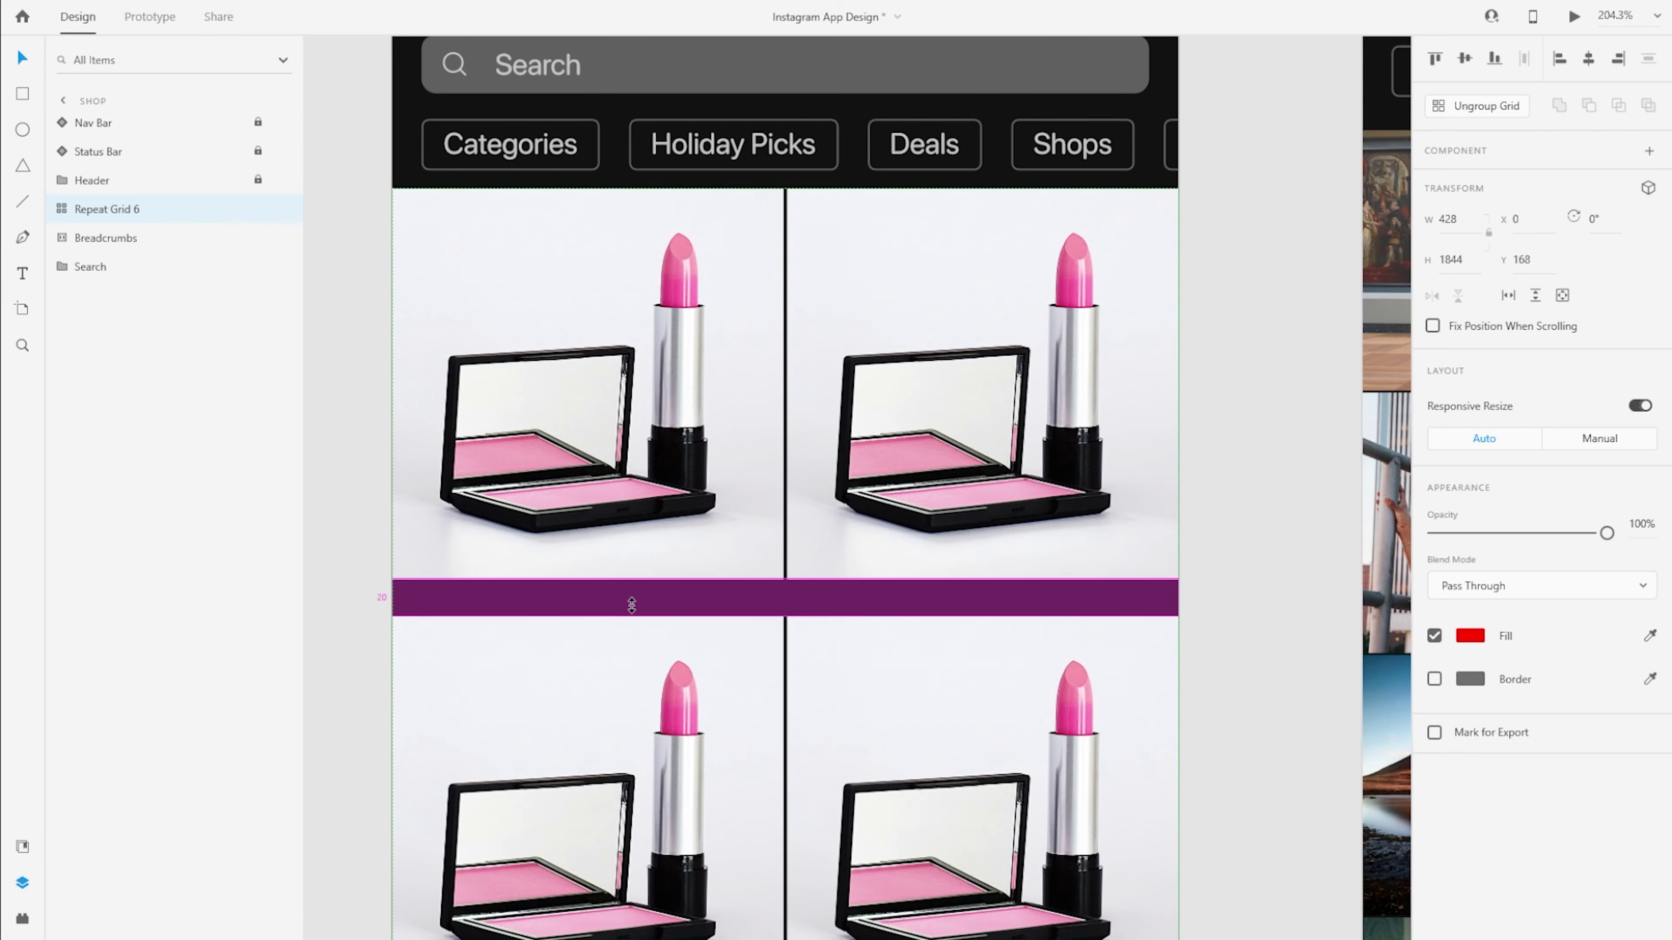
{"action": "left_click_drag", "start_coordinate": [631, 605], "coordinate": [656, 571]}
{"action": "scroll", "coordinate": [861, 337], "scroll_direction": "down", "scroll_amount": 4}
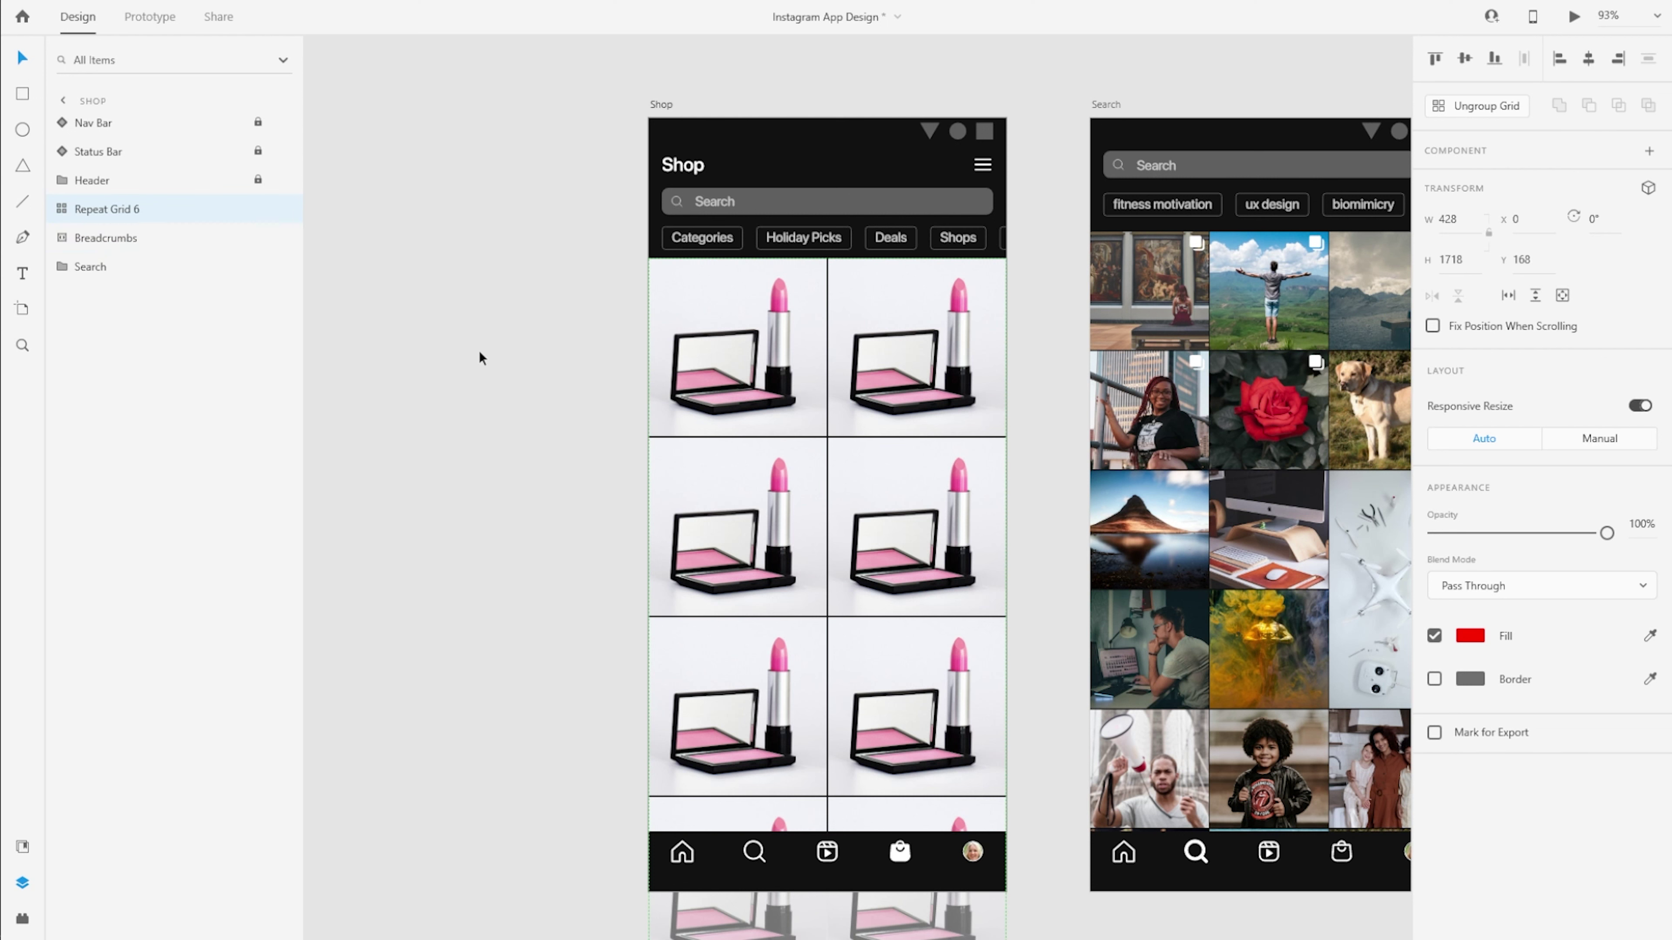
Rename the repeat grid layer as Products.
{"action": "scroll", "coordinate": [478, 352], "scroll_direction": "down", "scroll_amount": 1}
{"action": "scroll", "coordinate": [478, 351], "scroll_direction": "right", "scroll_amount": 2}
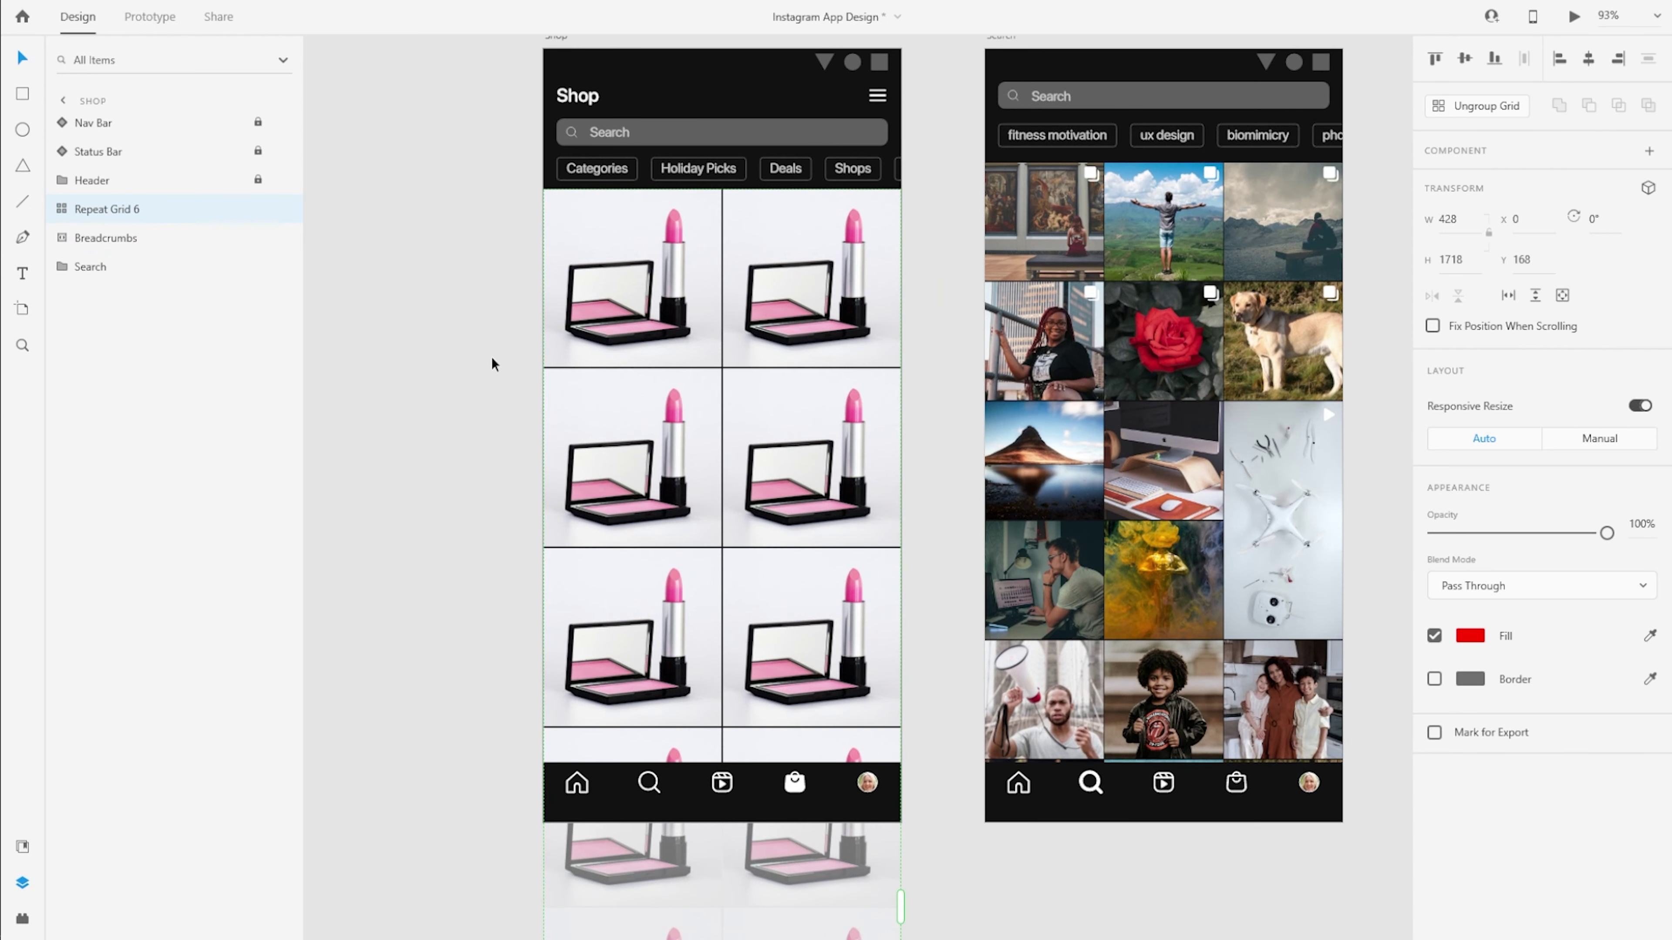
{"action": "double_click", "coordinate": [118, 211]}
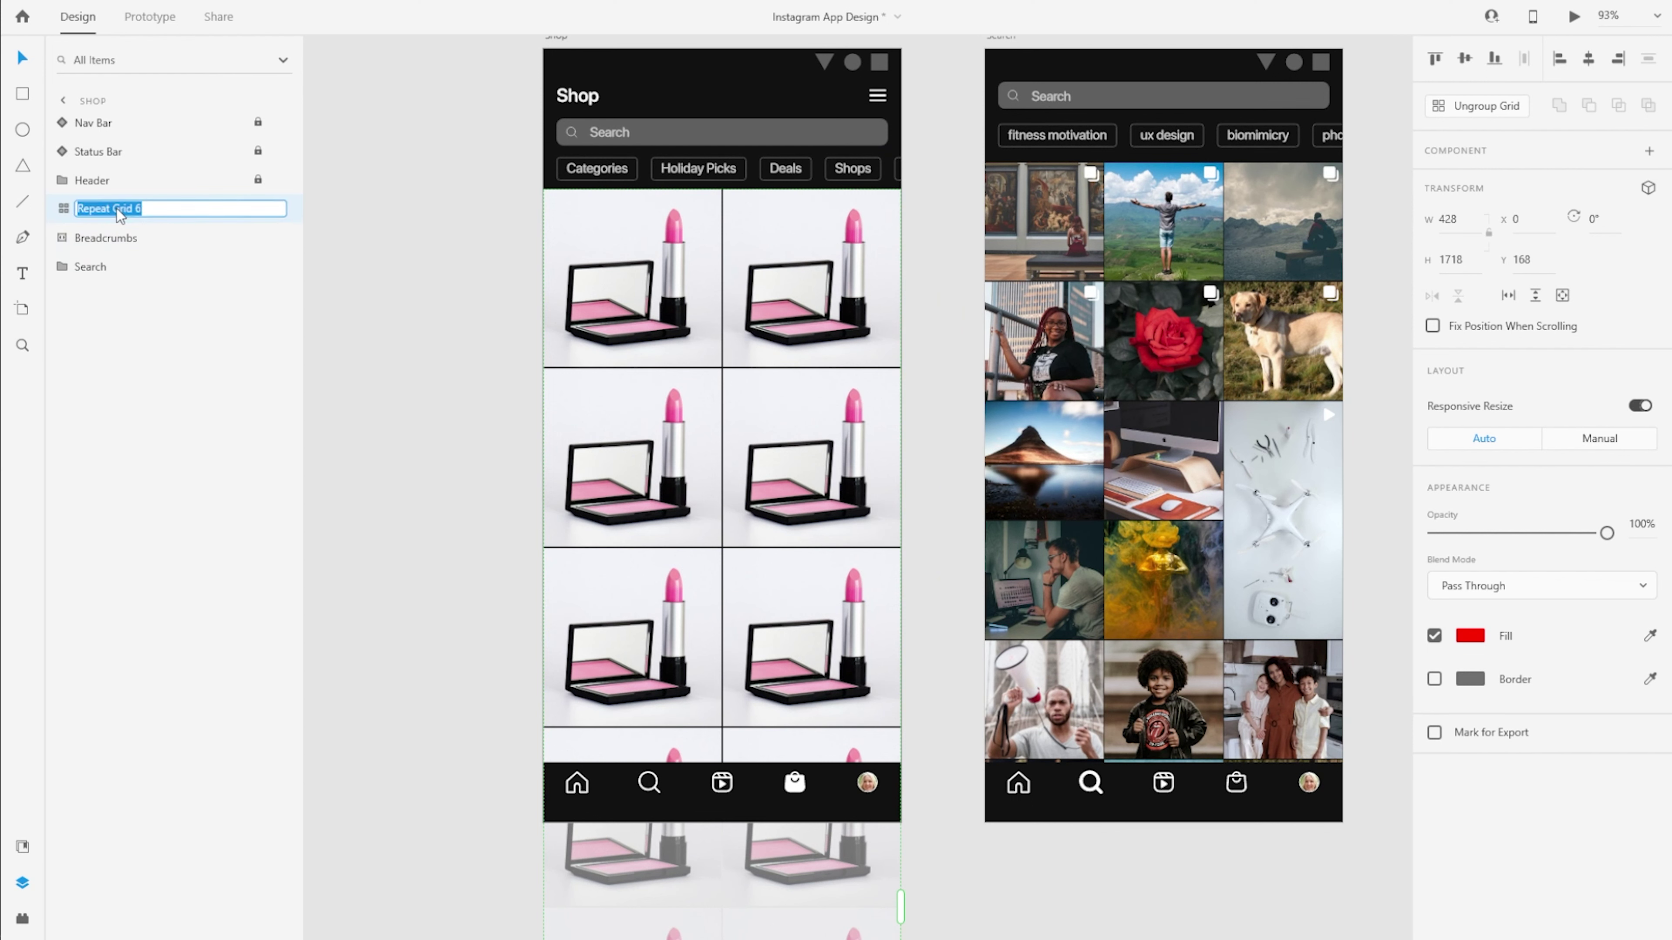
{"action": "left_click", "coordinate": [408, 273]}
{"action": "scroll", "coordinate": [355, 264], "scroll_direction": "right", "scroll_amount": 2}
{"action": "scroll", "coordinate": [355, 263], "scroll_direction": "up", "scroll_amount": 1}
{"action": "key", "text": "alt+Tab"}
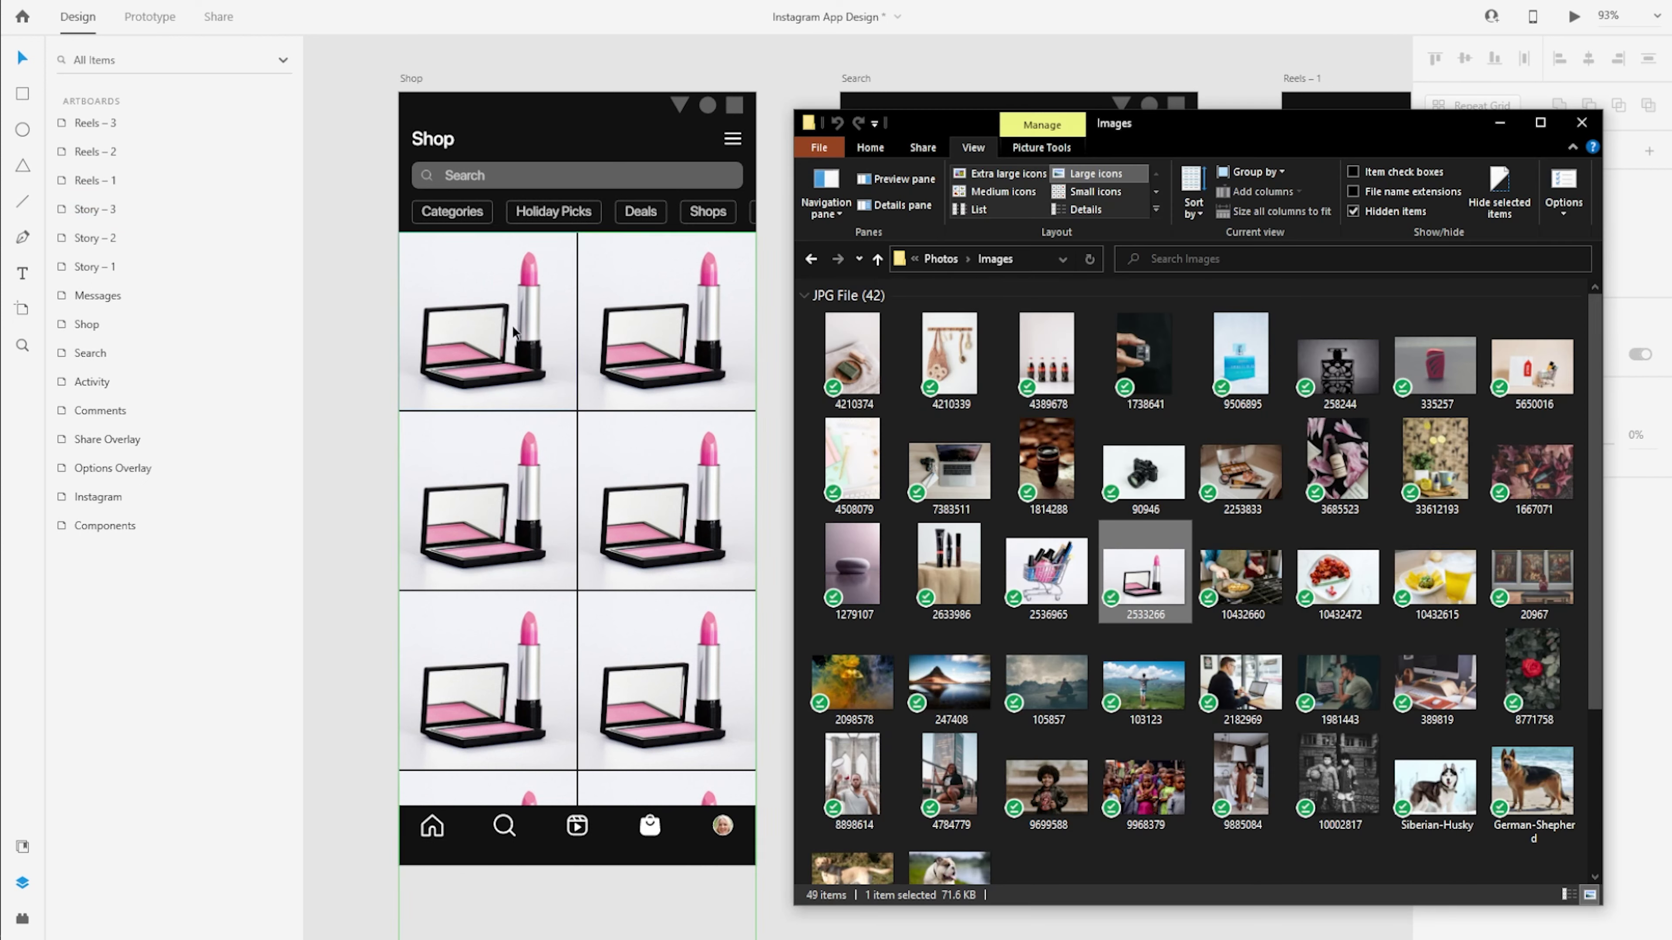
{"action": "left_click", "coordinate": [1066, 578]}
{"action": "left_click", "coordinate": [857, 363], "text": "shift"}
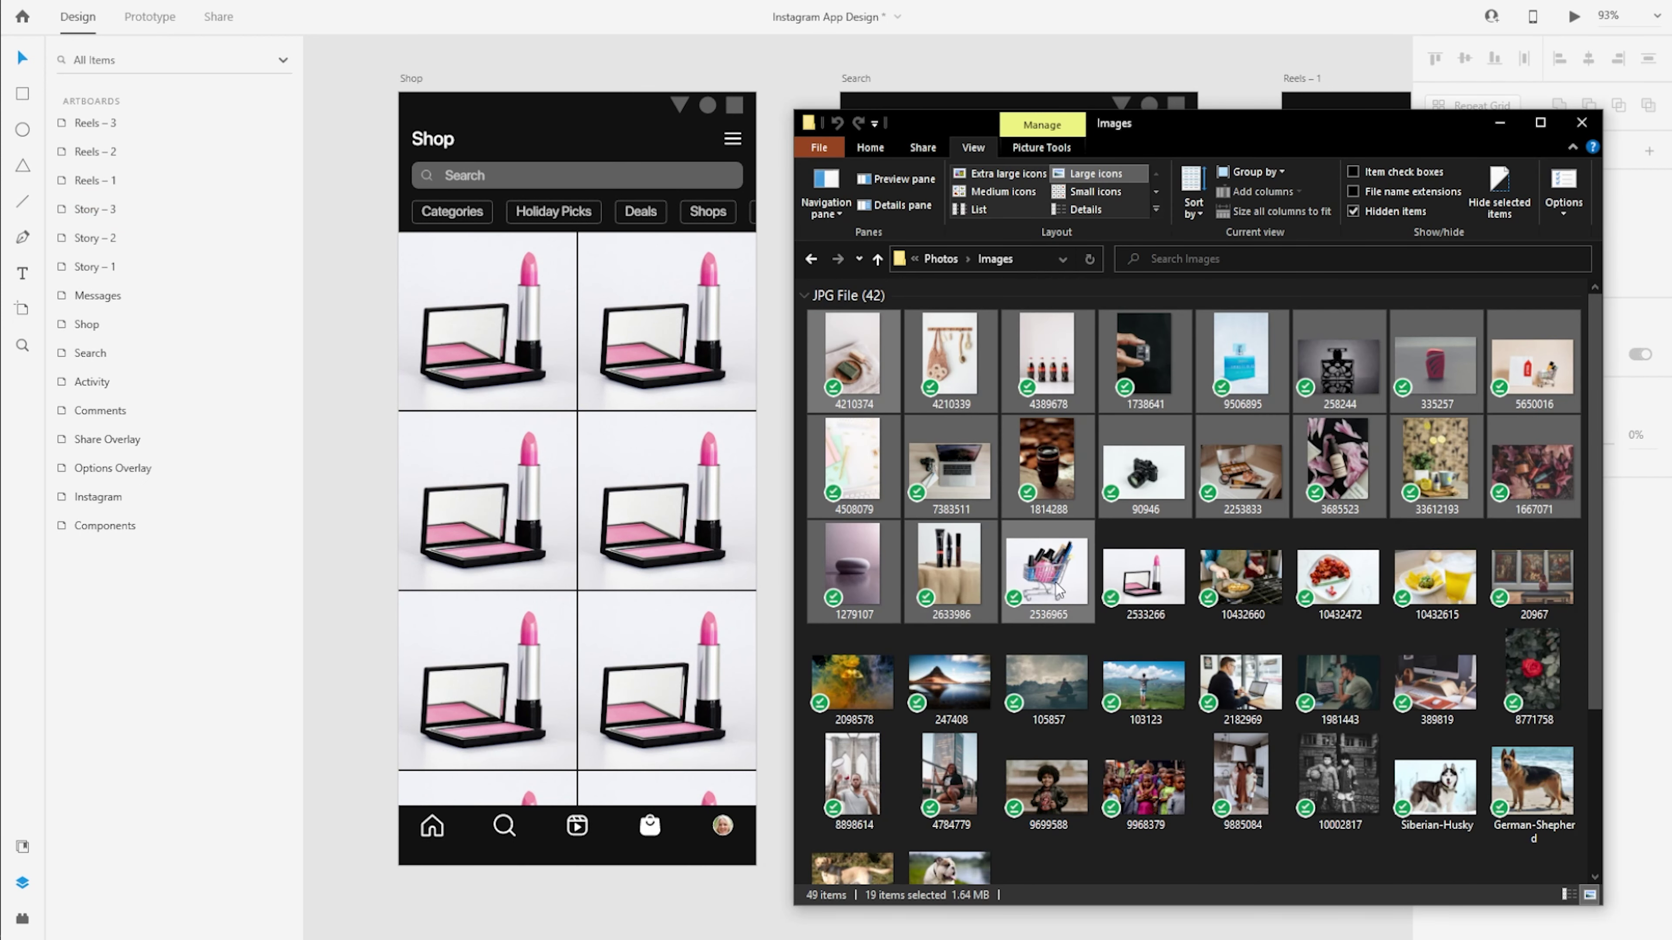
{"action": "mouse_move", "coordinate": [1054, 584]}
{"action": "left_mouse_down"}
{"action": "mouse_move", "coordinate": [675, 354]}
{"action": "mouse_move", "coordinate": [1026, 569]}
{"action": "mouse_move", "coordinate": [1038, 610]}
{"action": "left_mouse_up"}
{"action": "left_click", "coordinate": [490, 383]}
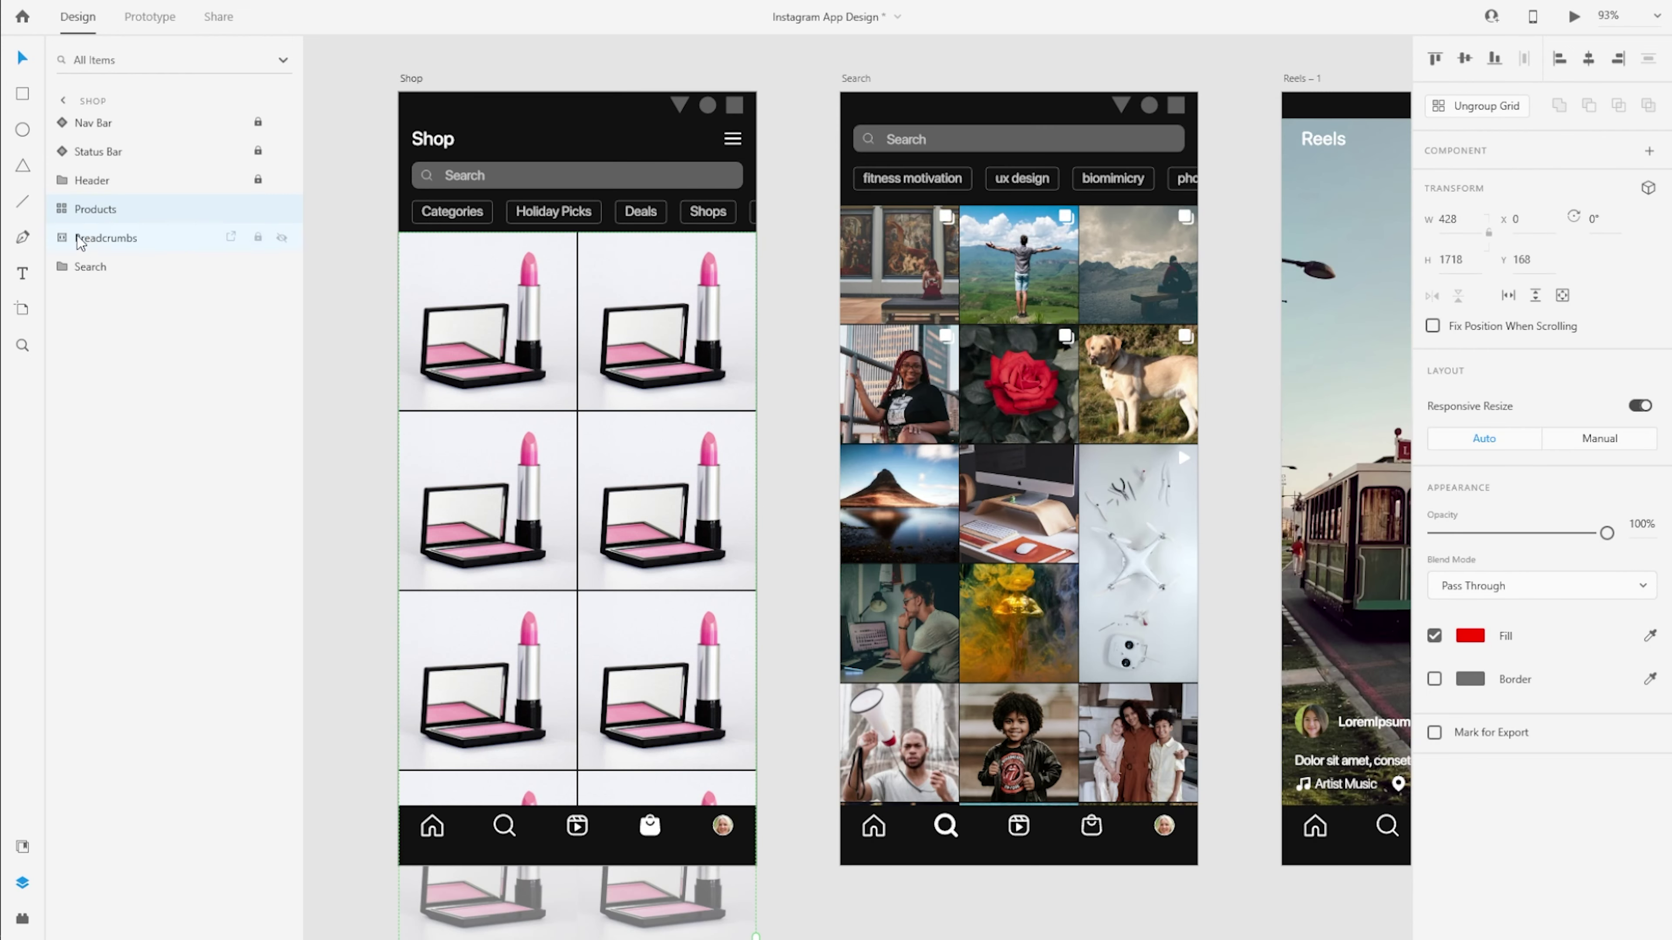
Select the photo nested in the Product mask group and replace the grid's photos with images 4210374 through 2533266 from File Explorer's Images folder.
{"action": "left_click", "coordinate": [62, 209]}
{"action": "left_click", "coordinate": [80, 238]}
{"action": "left_click", "coordinate": [153, 301]}
{"action": "key", "text": "alt+Tab"}
{"action": "left_click", "coordinate": [1142, 579], "text": "ctrl"}
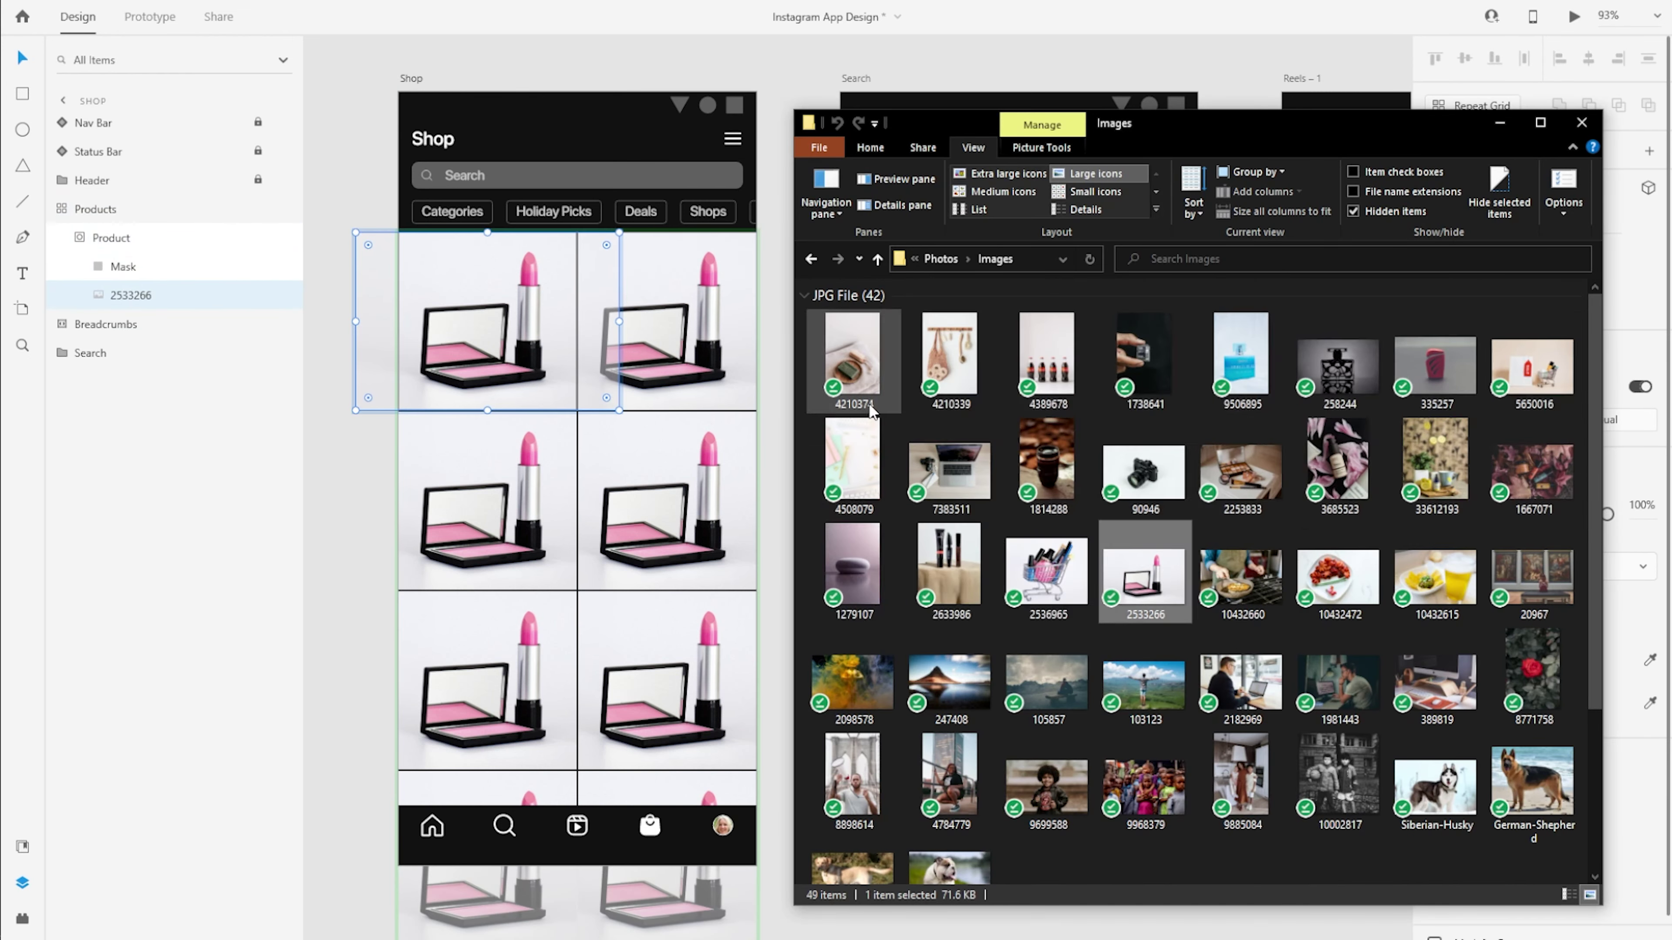
{"action": "left_click_drag", "start_coordinate": [473, 343], "coordinate": [473, 341]}
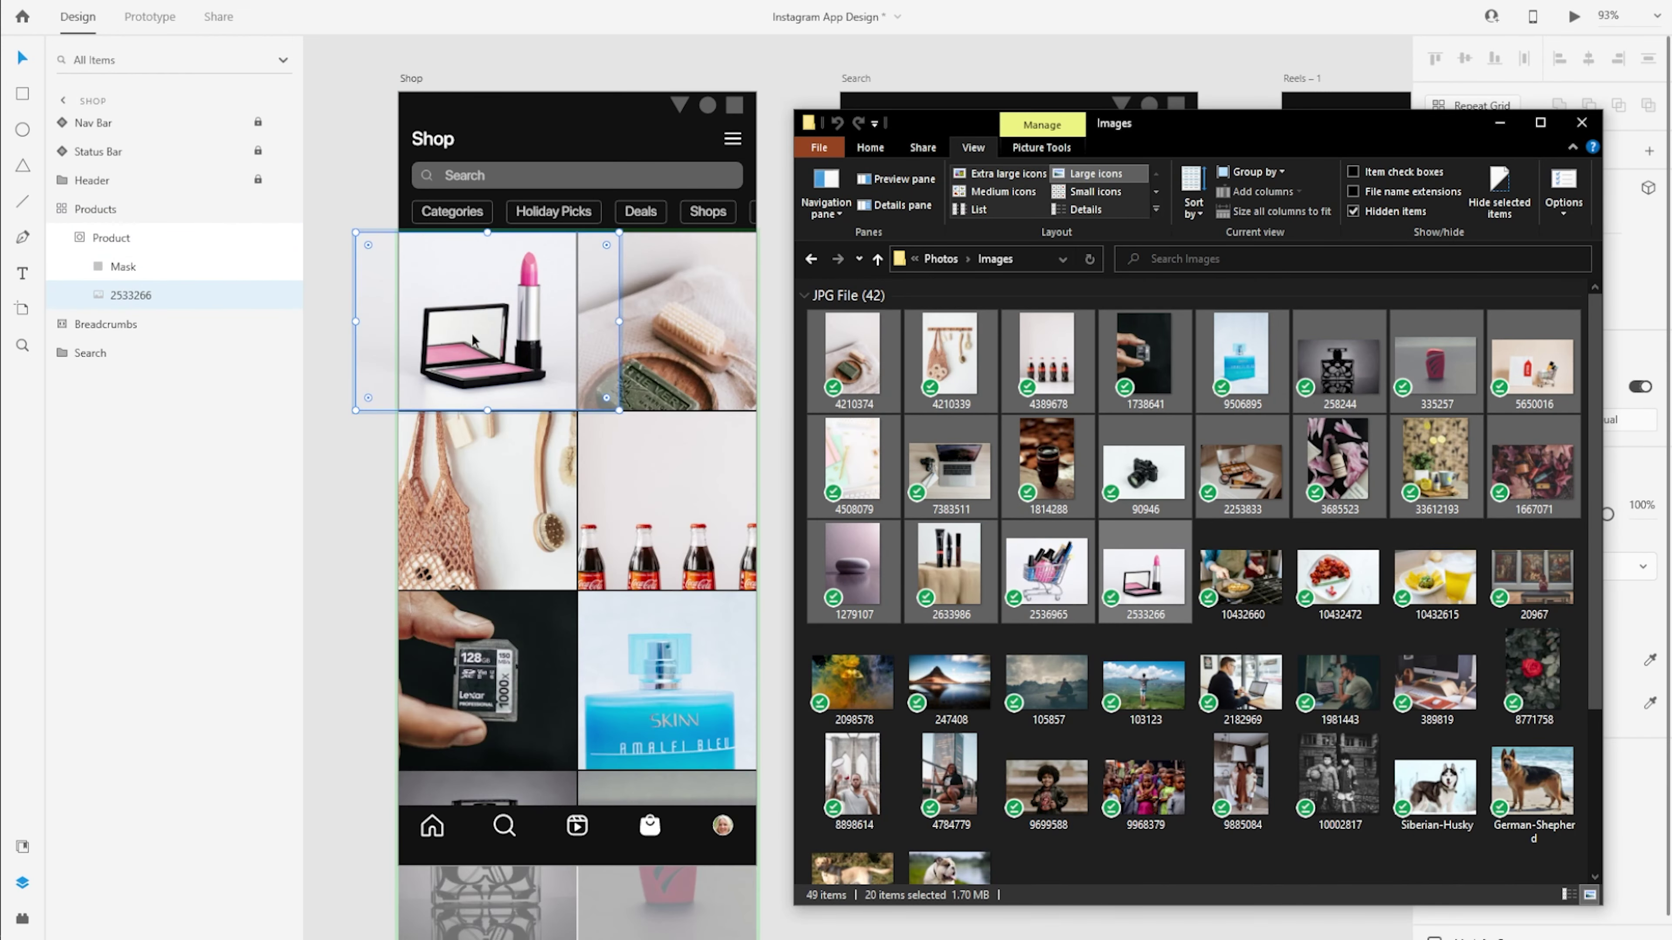
Move the soap and brush photo up inside its mask in the second product cell.
{"action": "left_click", "coordinate": [680, 370]}
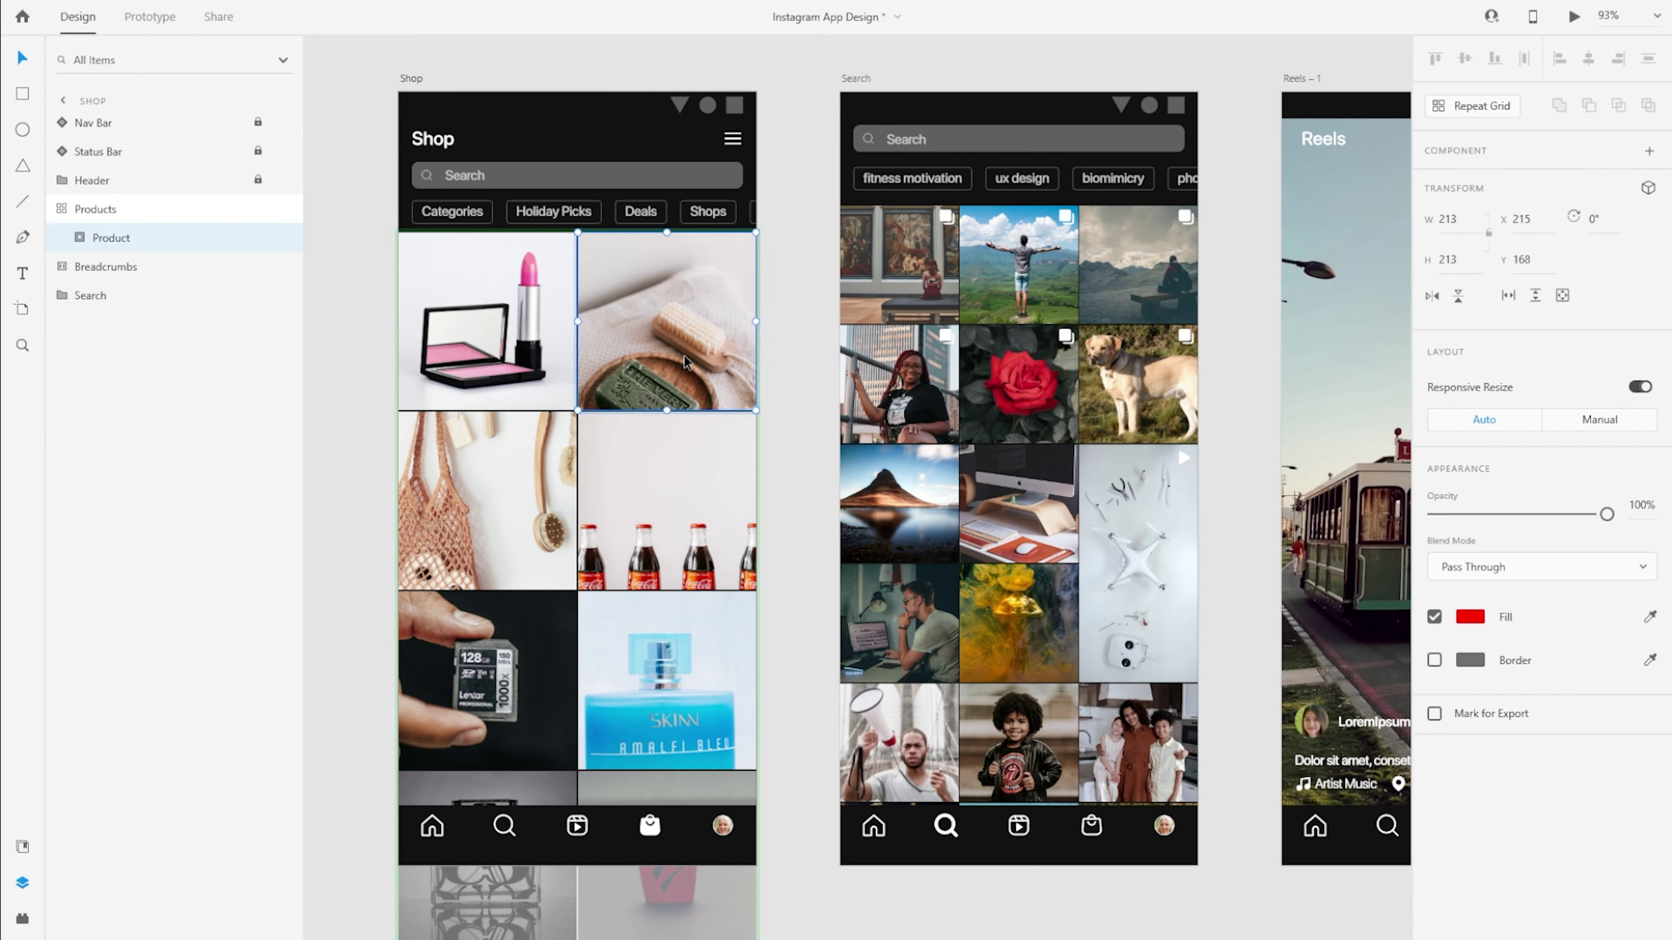
{"action": "double_click", "coordinate": [680, 370]}
{"action": "double_click", "coordinate": [680, 370]}
{"action": "left_click_drag", "start_coordinate": [680, 370], "coordinate": [681, 305]}
Scale down and reposition the net bag photo in its cell, and scale down the cola bottles photo beside it.
{"action": "double_click", "coordinate": [503, 569]}
{"action": "left_click_drag", "start_coordinate": [618, 697], "coordinate": [540, 580]}
{"action": "left_click_drag", "start_coordinate": [450, 474], "coordinate": [489, 545]}
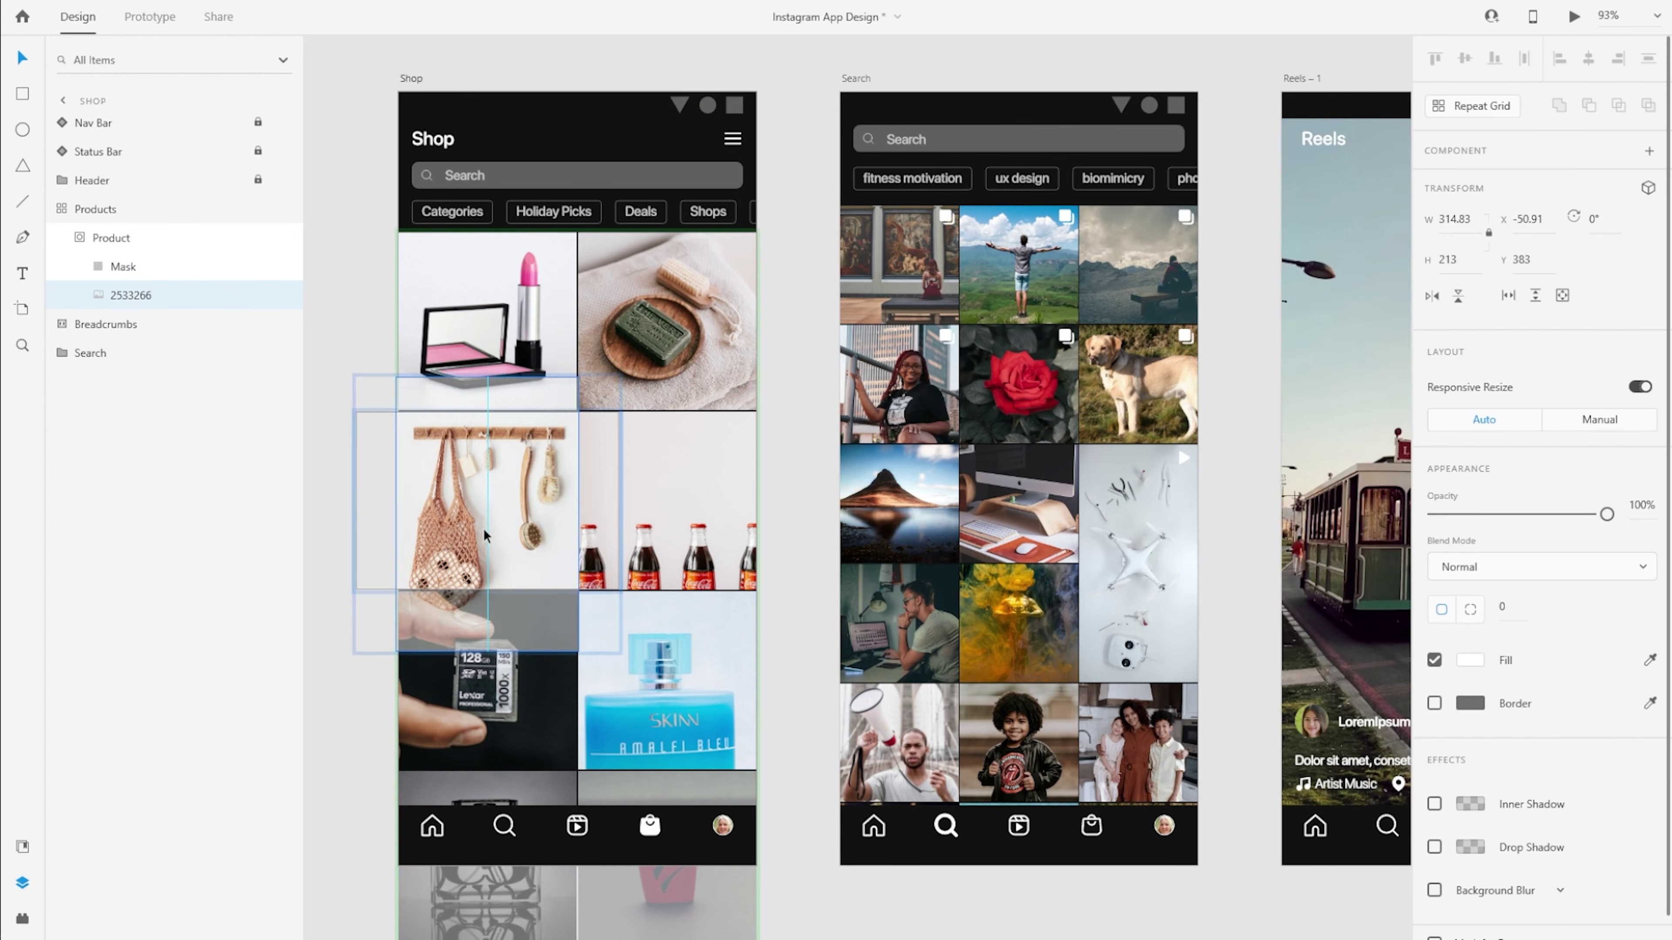
{"action": "double_click", "coordinate": [677, 520]}
{"action": "left_click_drag", "start_coordinate": [799, 612], "coordinate": [728, 505]}
Scale down and reposition the blue perfume photo inside its product cell.
{"action": "scroll", "coordinate": [658, 527], "scroll_direction": "down", "scroll_amount": 2}
{"action": "double_click", "coordinate": [645, 560]}
{"action": "left_click_drag", "start_coordinate": [799, 769], "coordinate": [727, 664]}
{"action": "left_click_drag", "start_coordinate": [615, 541], "coordinate": [651, 554]}
{"action": "scroll", "coordinate": [652, 560], "scroll_direction": "down", "scroll_amount": 11}
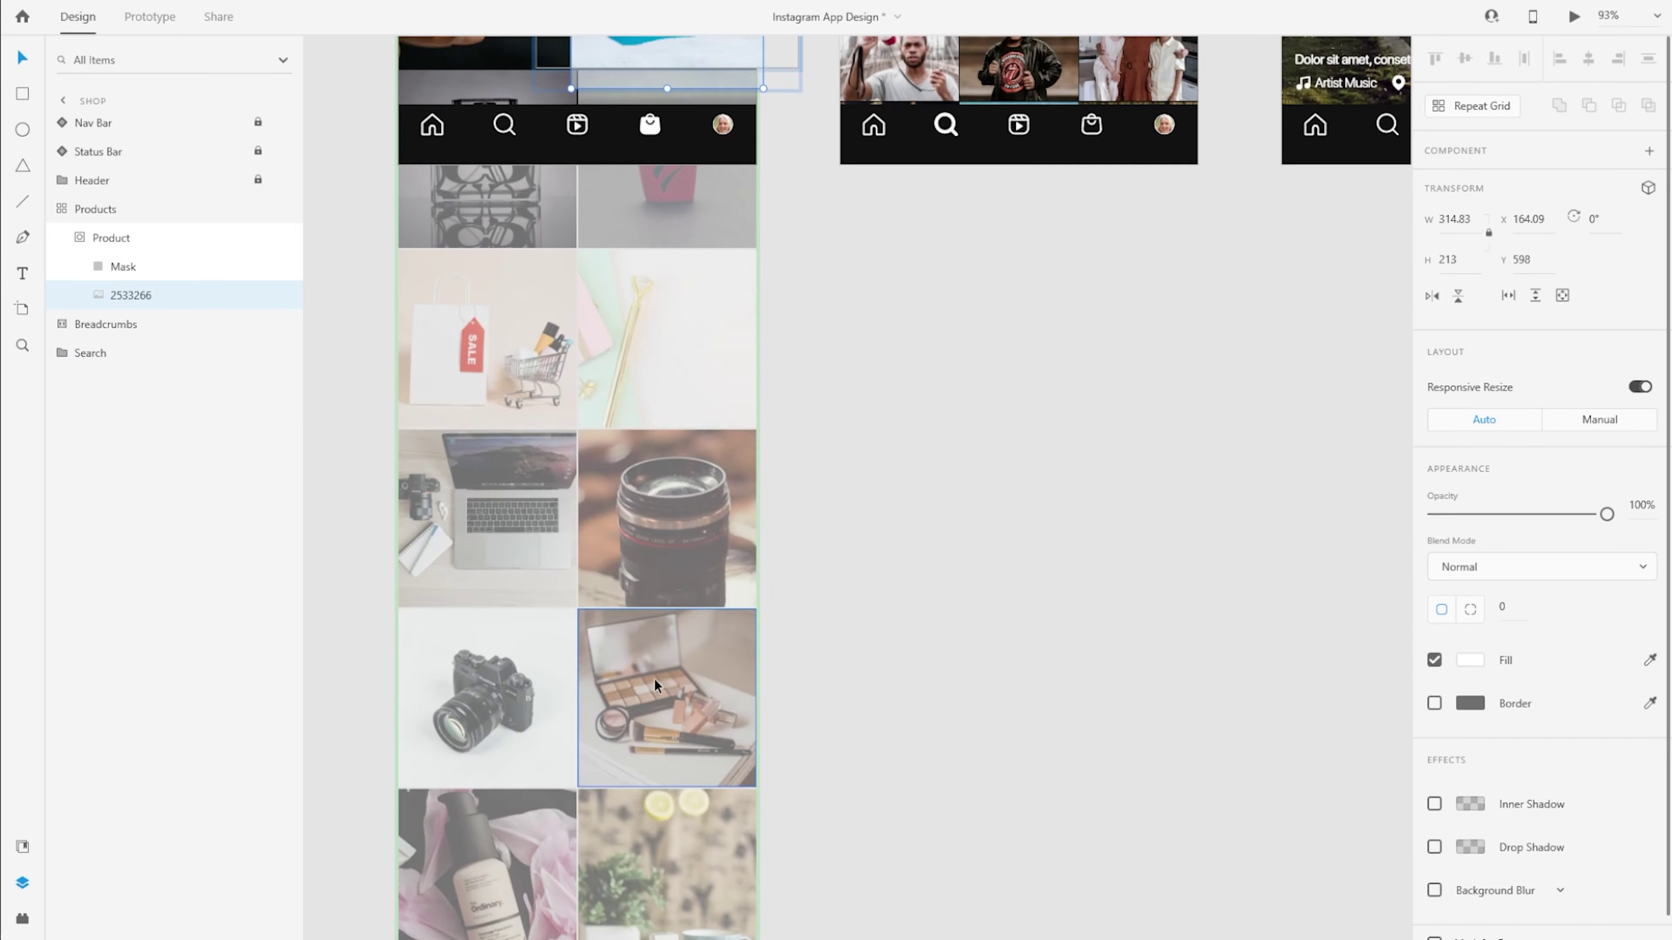
Scale down and reposition the makeup palette photo and the pink and mint stationery photo inside their product cells.
{"action": "double_click", "coordinate": [654, 649]}
{"action": "left_click_drag", "start_coordinate": [799, 725], "coordinate": [738, 649]}
{"action": "left_click_drag", "start_coordinate": [628, 547], "coordinate": [658, 629]}
{"action": "scroll", "coordinate": [648, 580], "scroll_direction": "up", "scroll_amount": 5}
{"action": "double_click", "coordinate": [634, 525]}
{"action": "left_click_drag", "start_coordinate": [798, 698], "coordinate": [734, 600]}
{"action": "left_click_drag", "start_coordinate": [648, 460], "coordinate": [686, 492]}
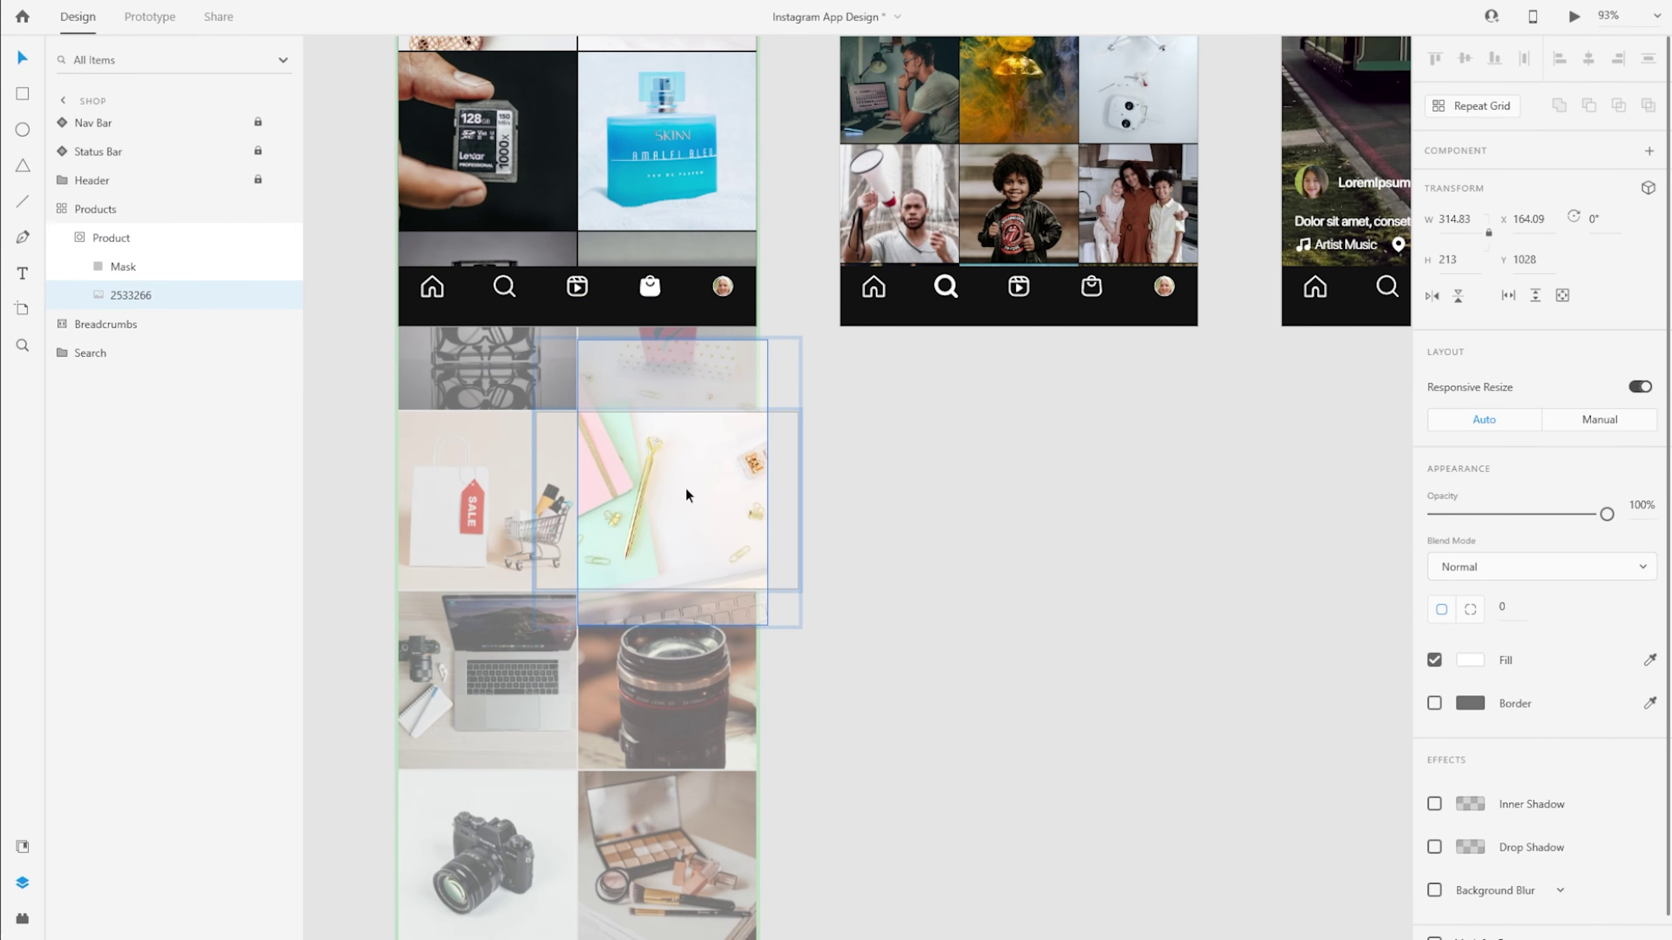
{"action": "key", "text": "Escape"}
Combine the Products grid and the Breadcrumbs into a vertical scroll group named Content on the Shop artboard.
{"action": "scroll", "coordinate": [685, 493], "scroll_direction": "up", "scroll_amount": 8}
{"action": "left_click", "coordinate": [80, 211]}
{"action": "left_click", "coordinate": [78, 237]}
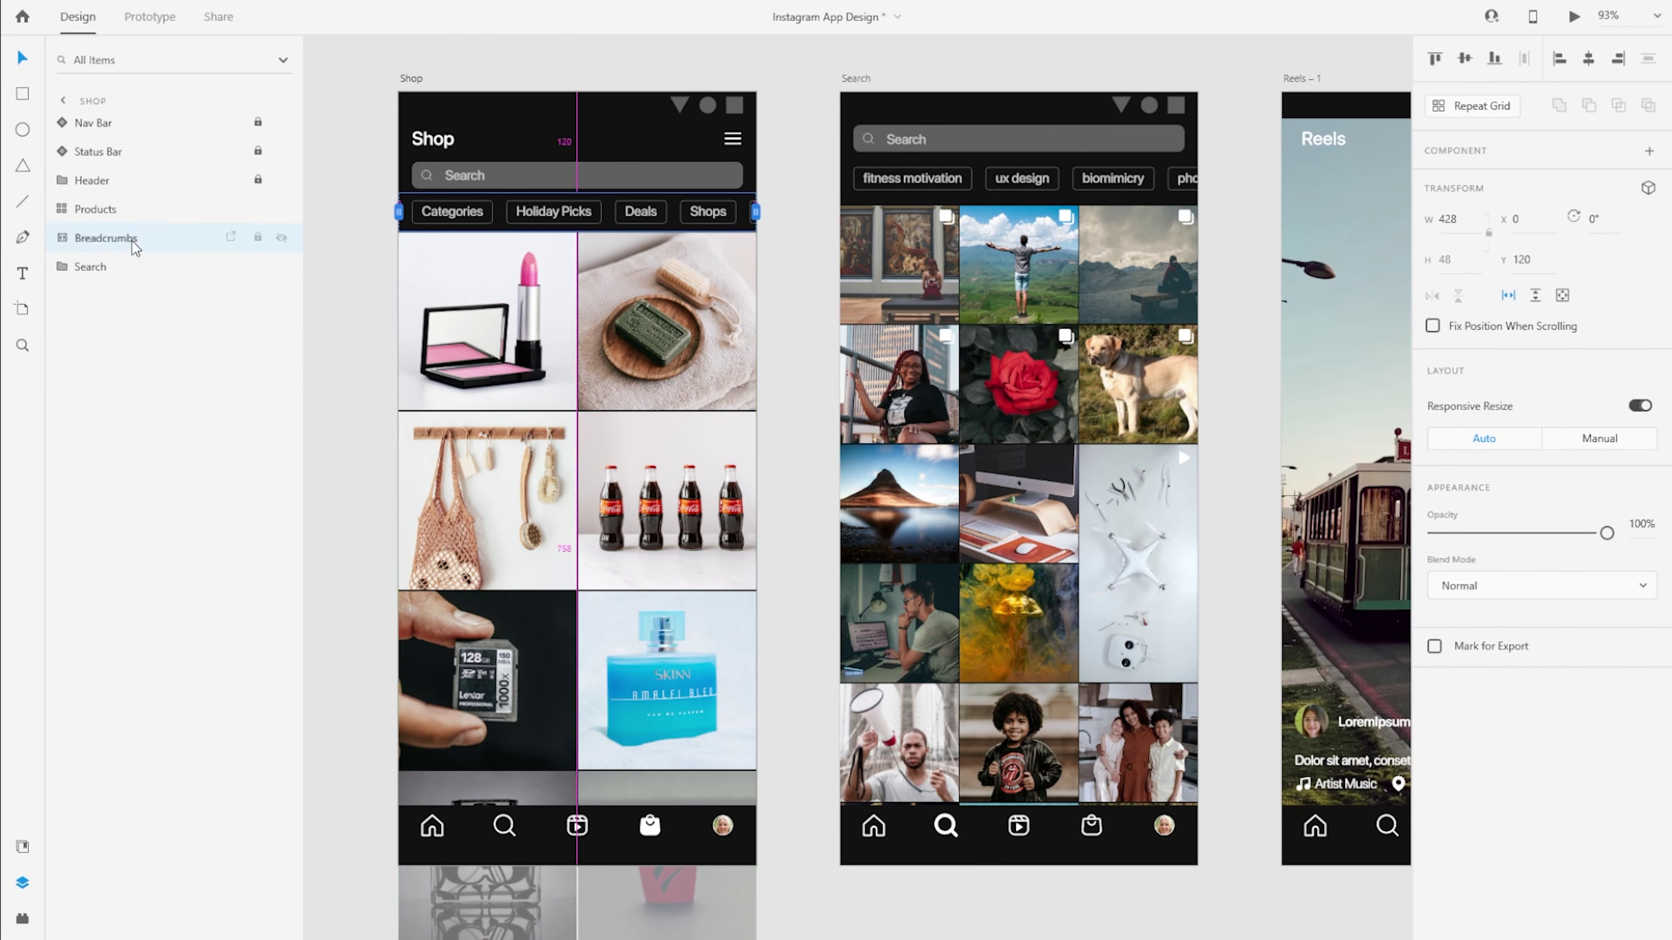
{"action": "left_click", "coordinate": [92, 209], "text": "shift"}
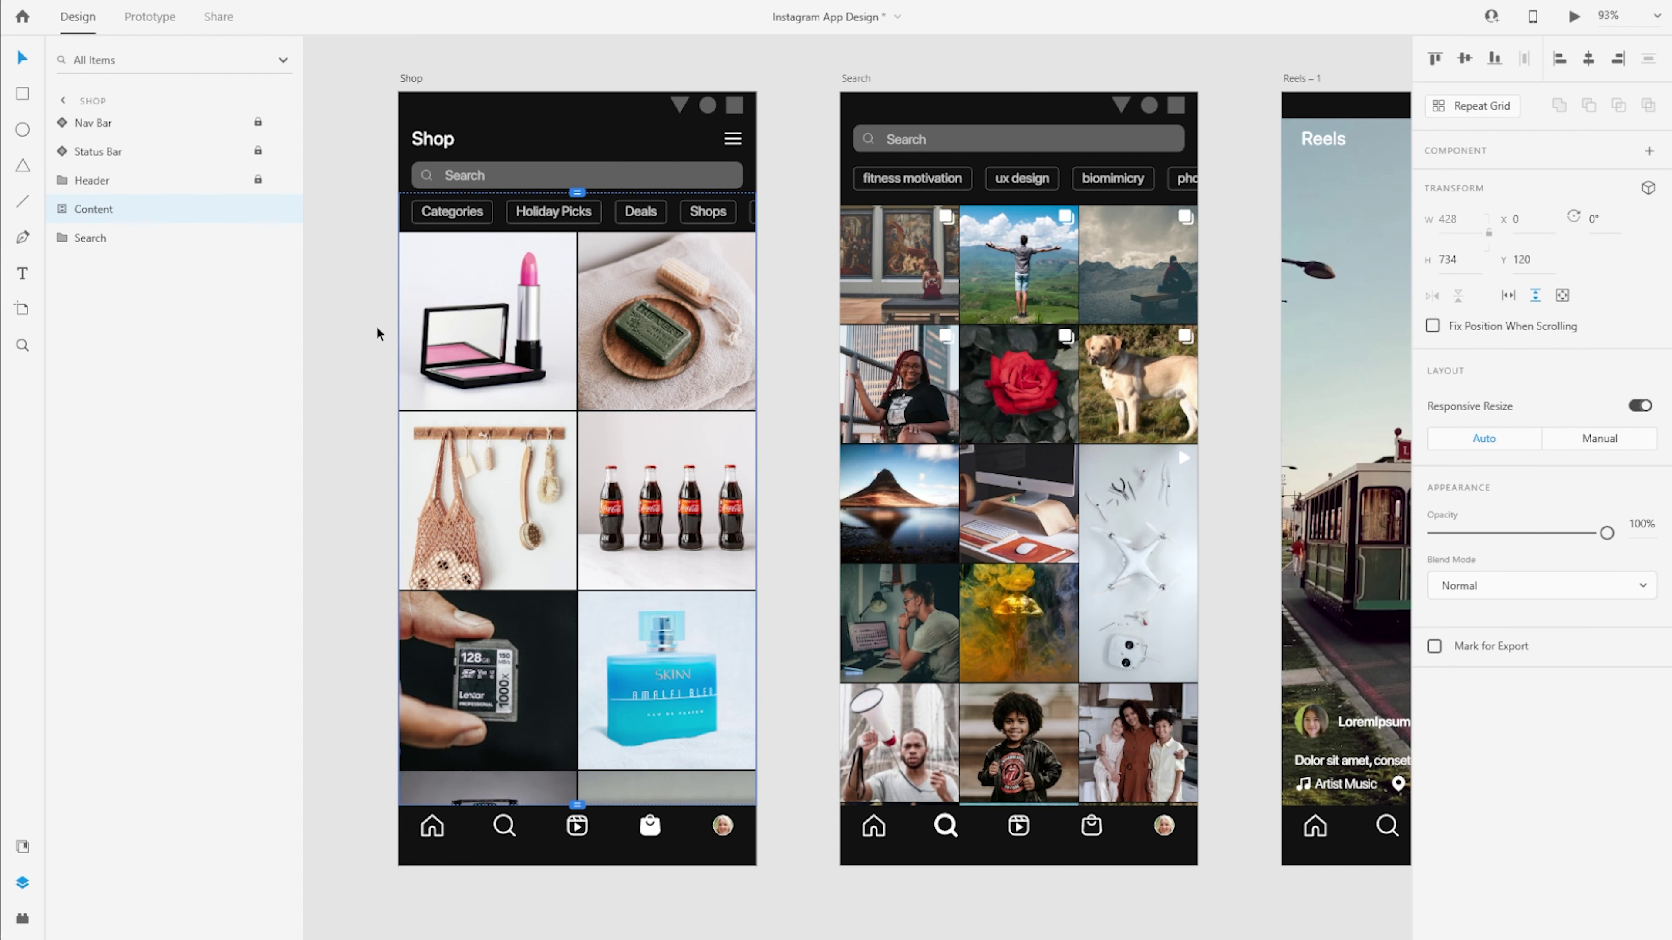
{"action": "left_click", "coordinate": [355, 273]}
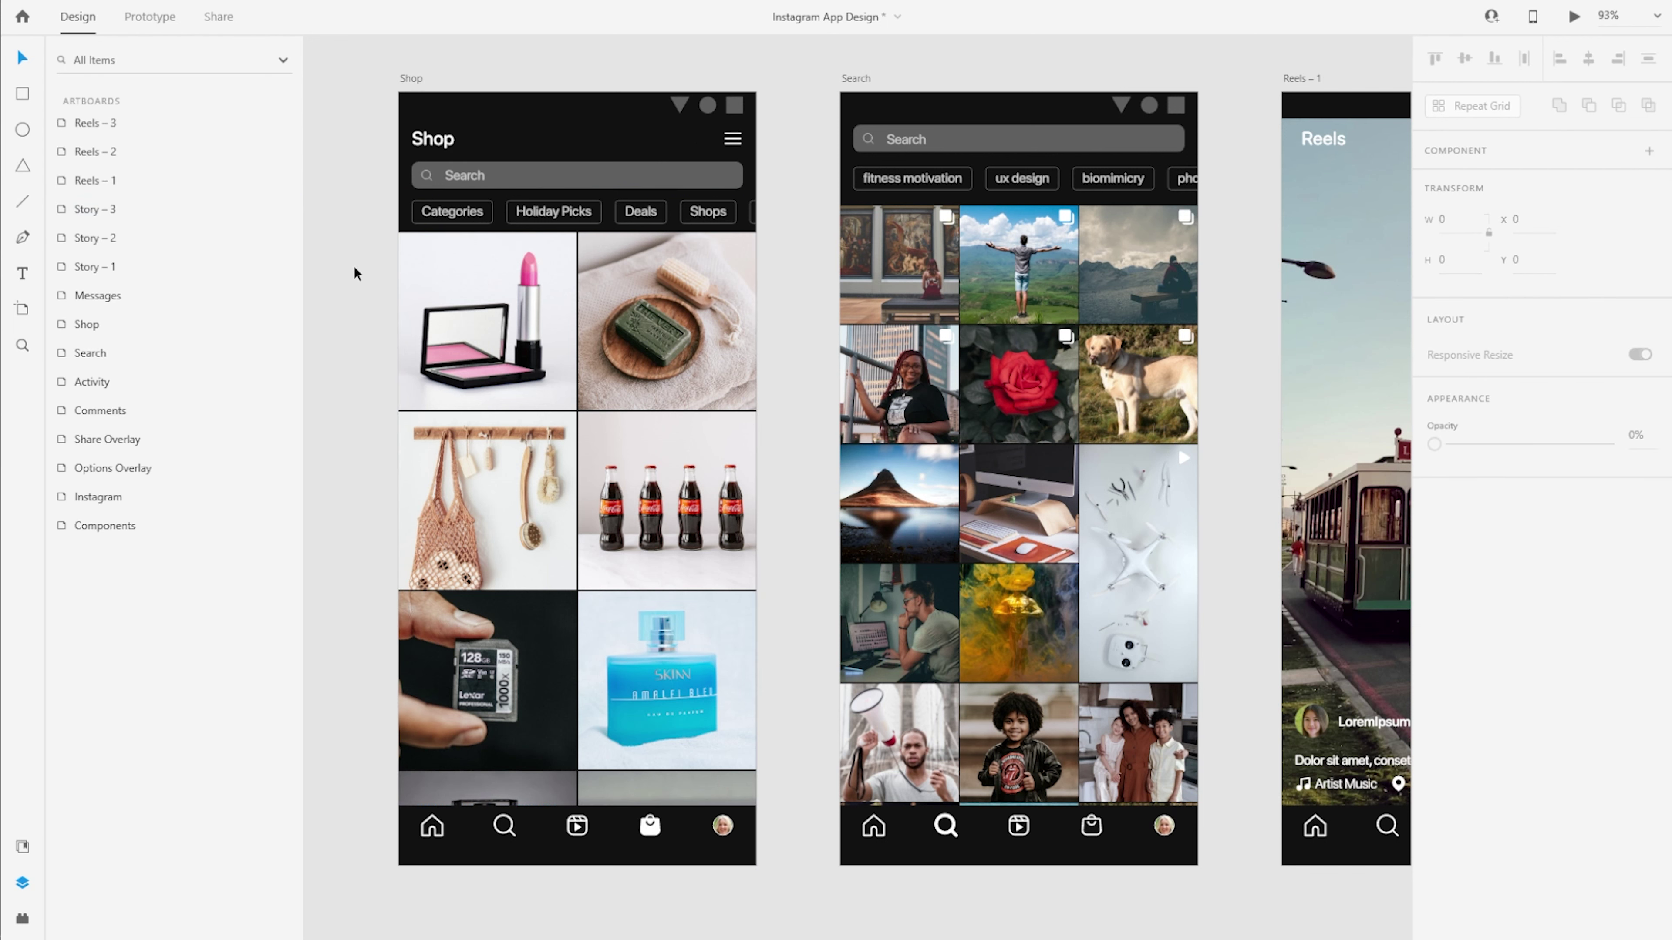
Link the Nav Bar's Store icon to Shop with a tap Dissolve transition, Ease In-Out, 0.4 s, and switch the Nav Bar to its Search state.
{"action": "left_click", "coordinate": [612, 853]}
{"action": "right_click", "coordinate": [161, 132]}
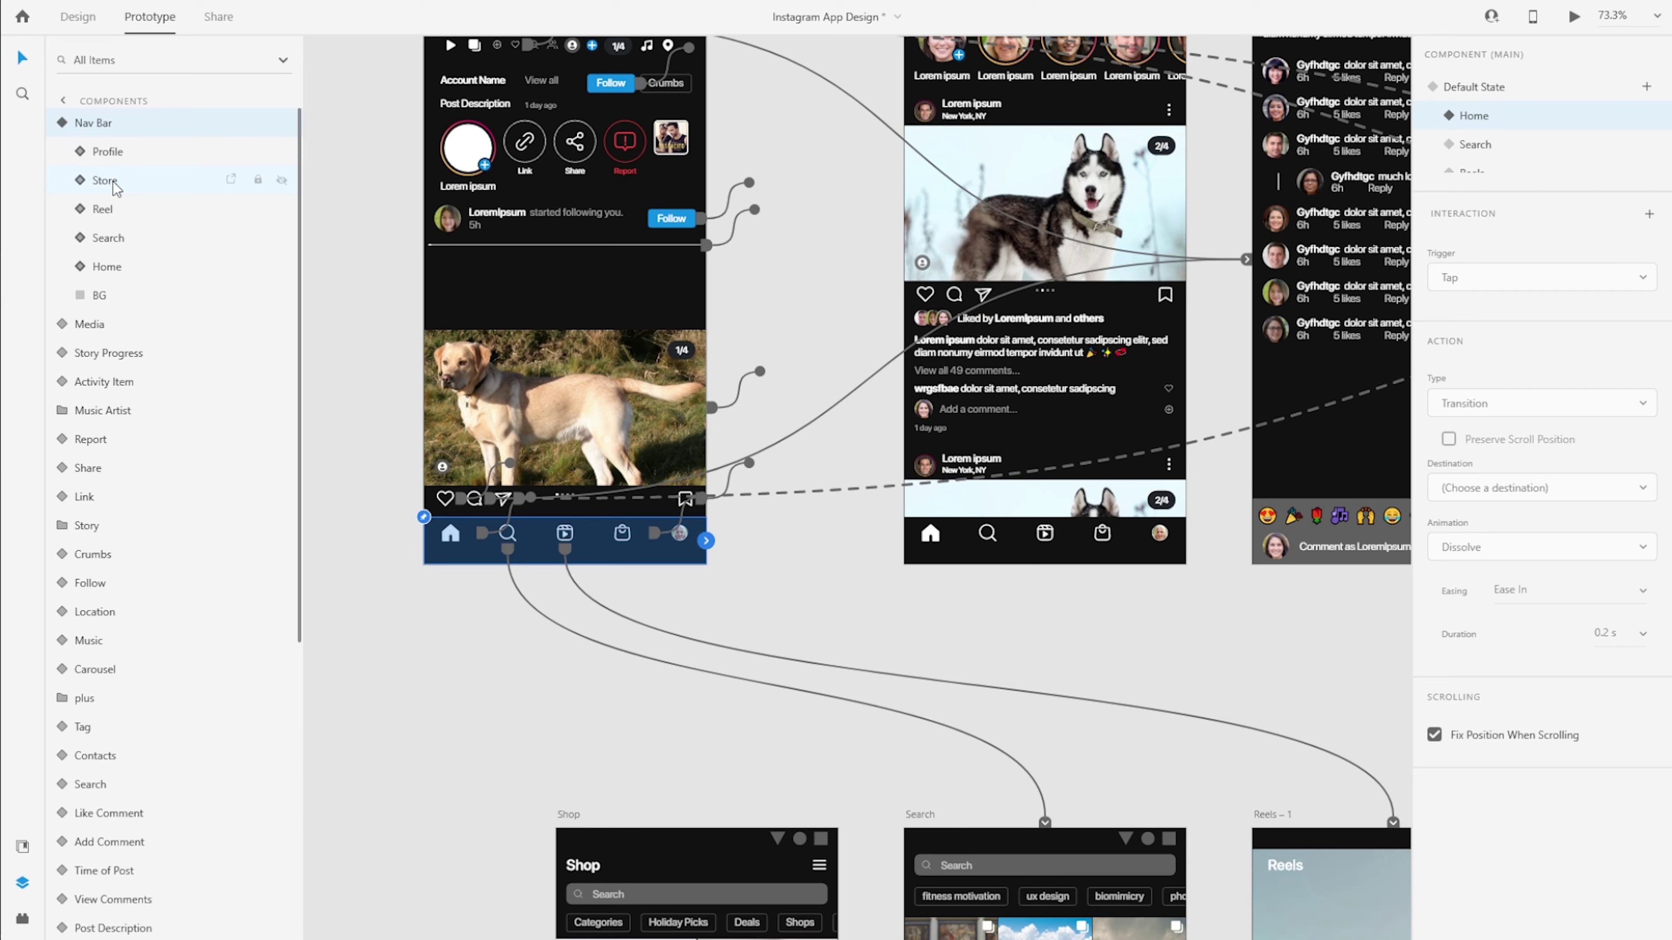
{"action": "left_click", "coordinate": [104, 180]}
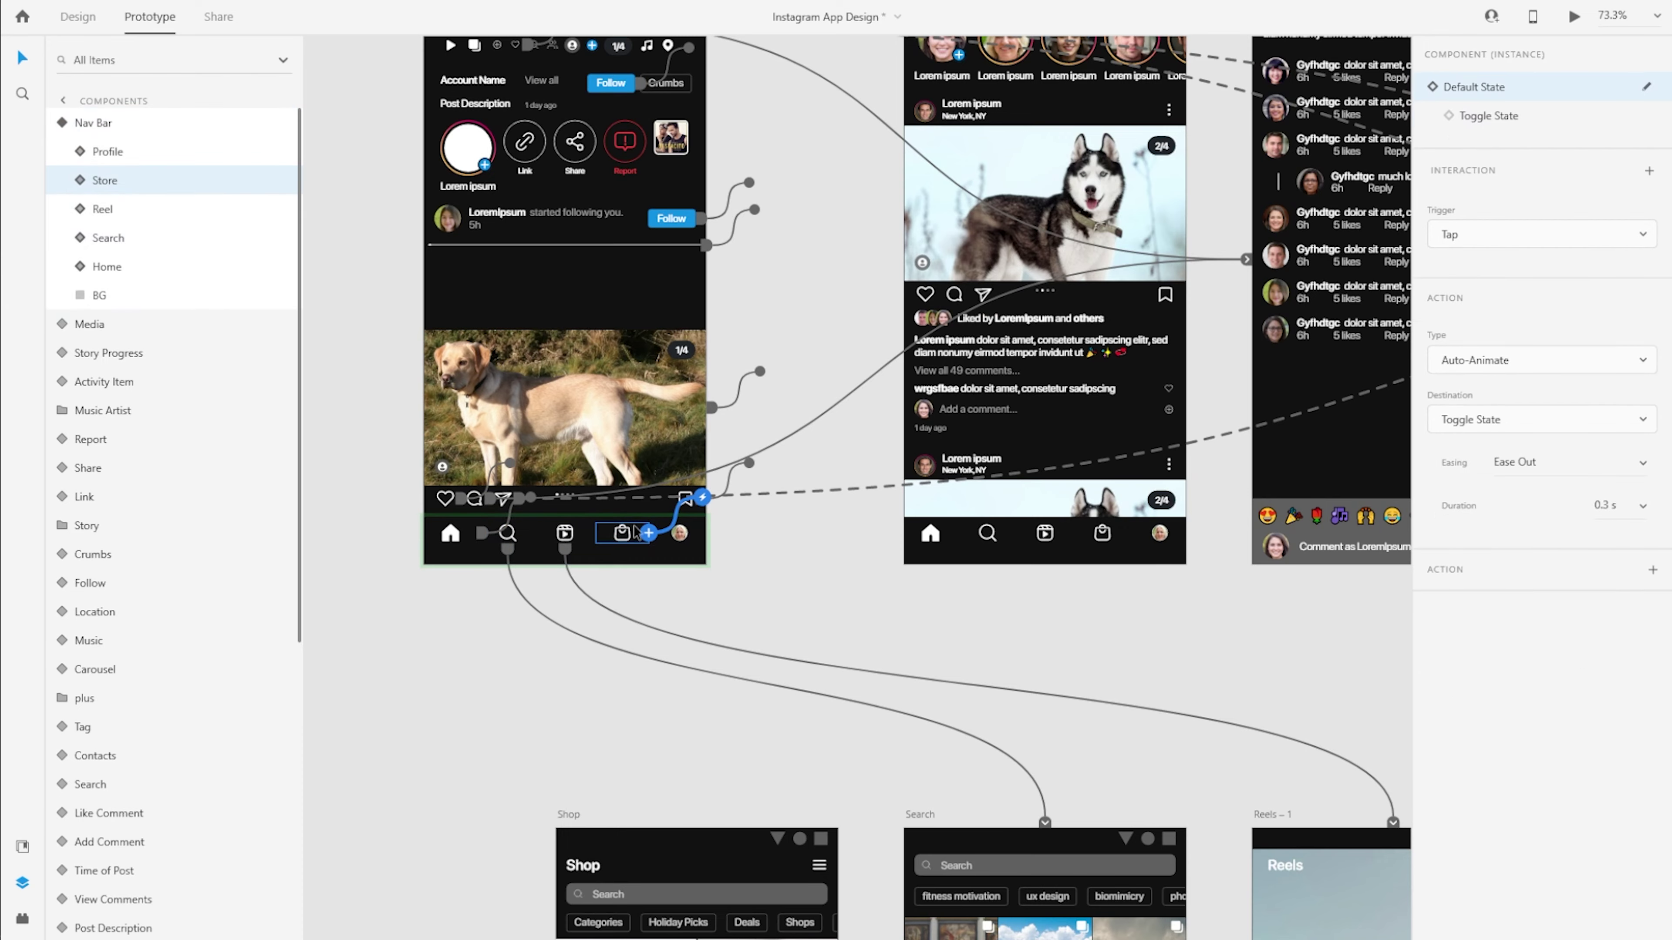
{"action": "scroll", "coordinate": [776, 537], "scroll_direction": "down", "scroll_amount": 3}
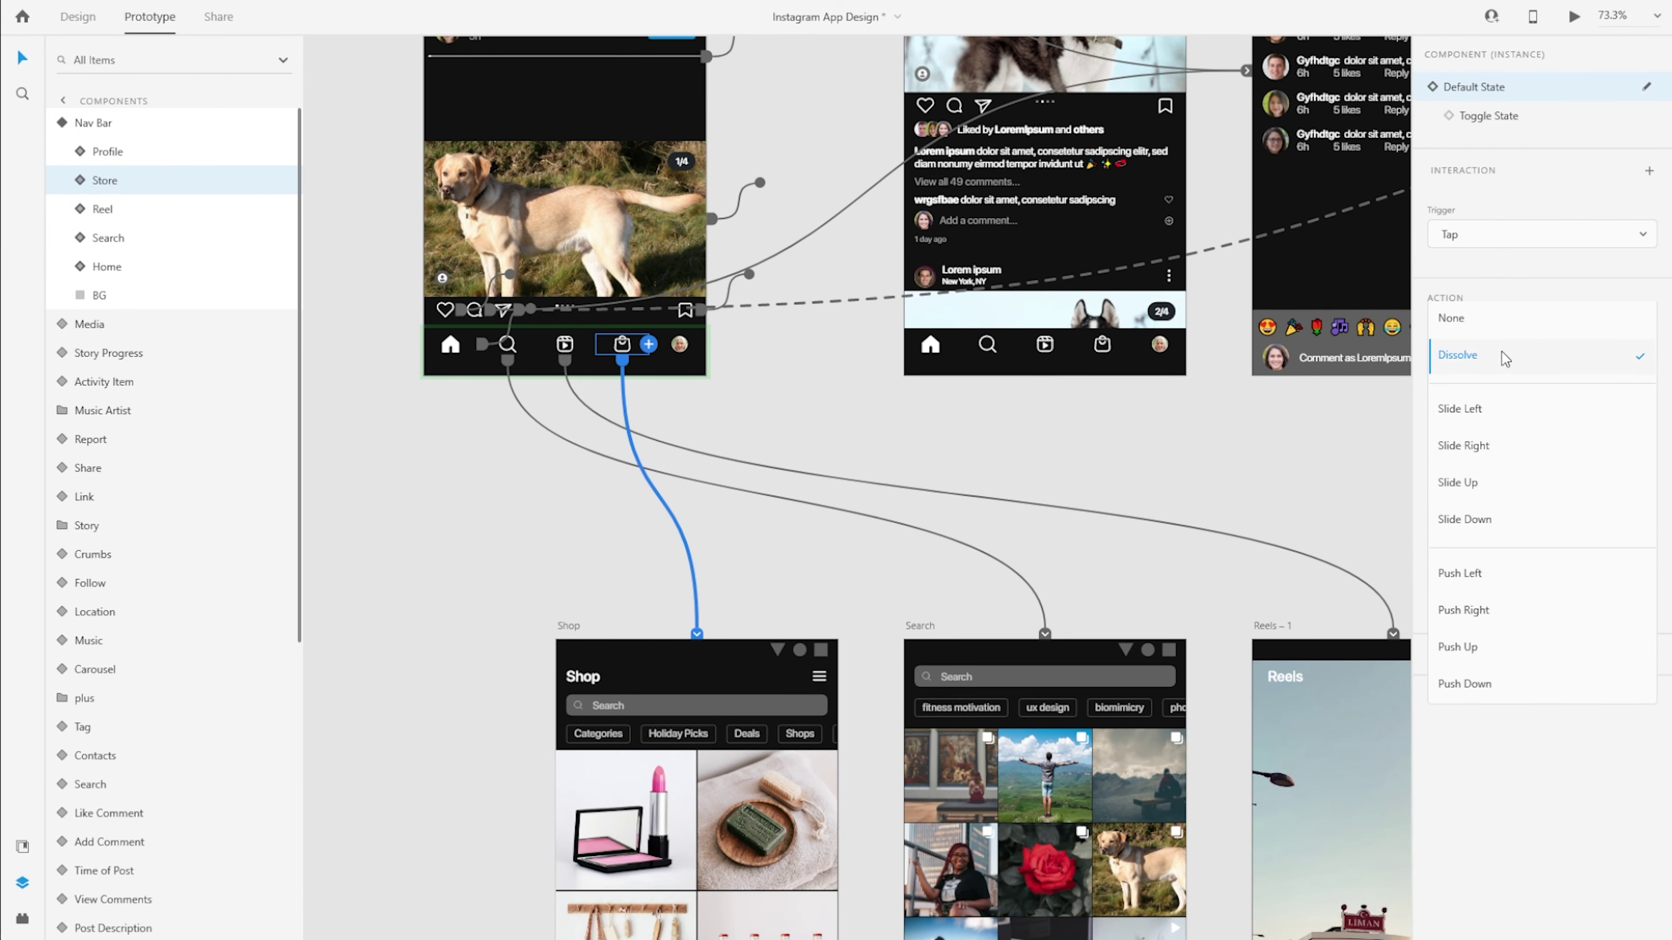
{"action": "left_click", "coordinate": [1643, 551]}
{"action": "left_click", "coordinate": [1647, 594]}
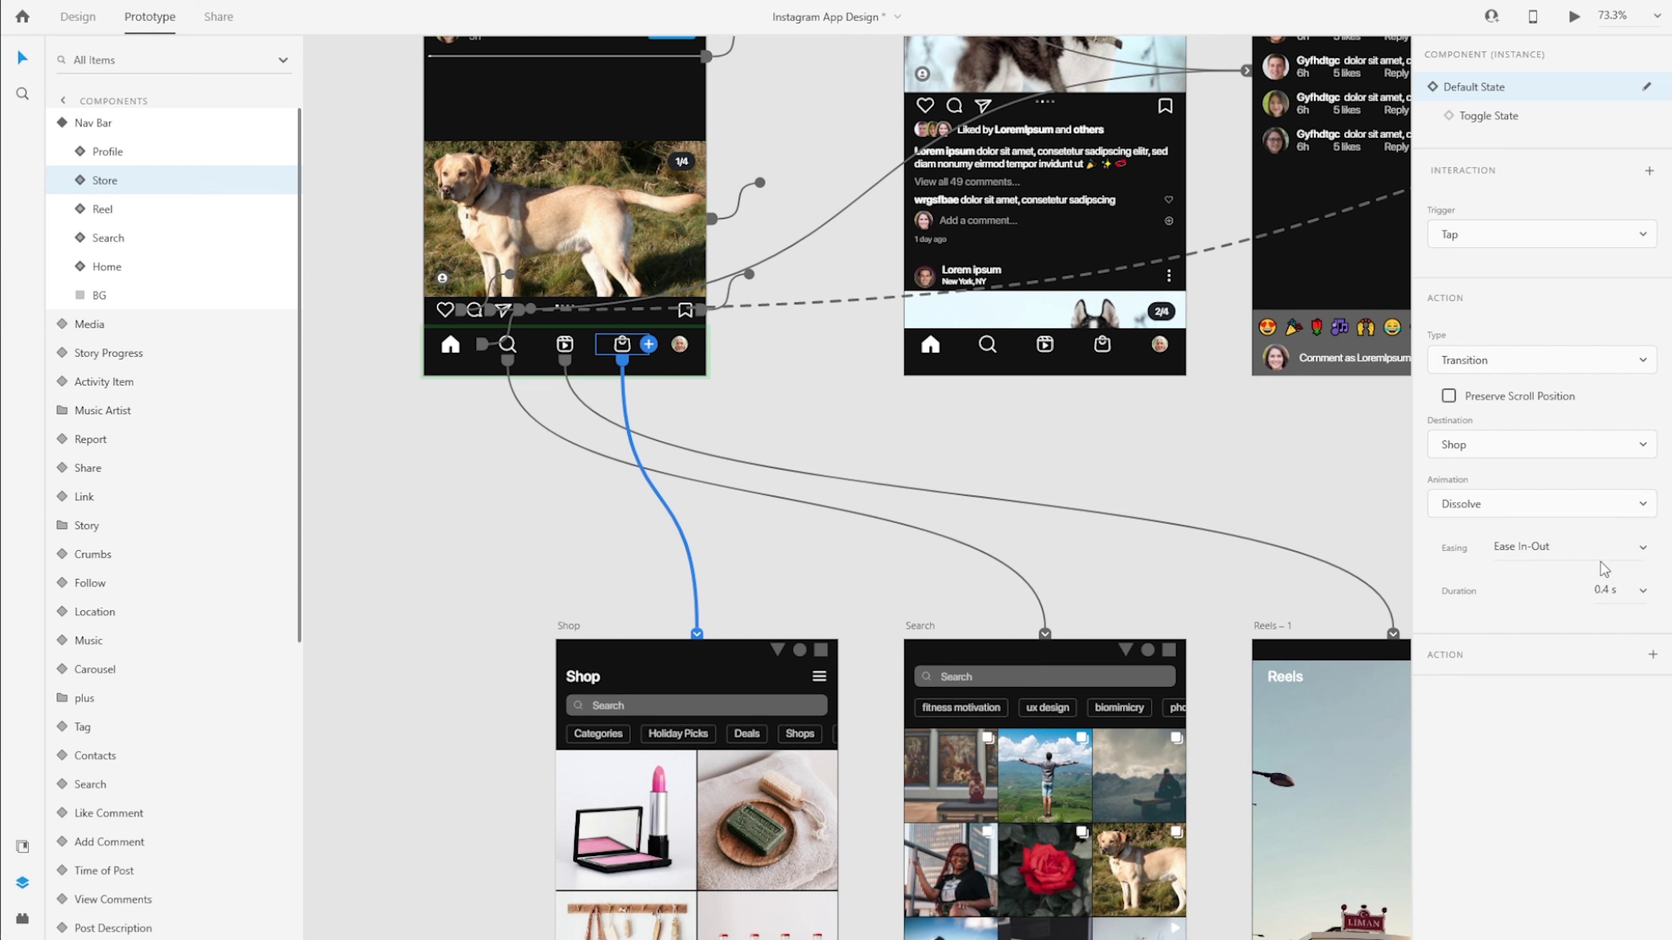
{"action": "left_click", "coordinate": [112, 128]}
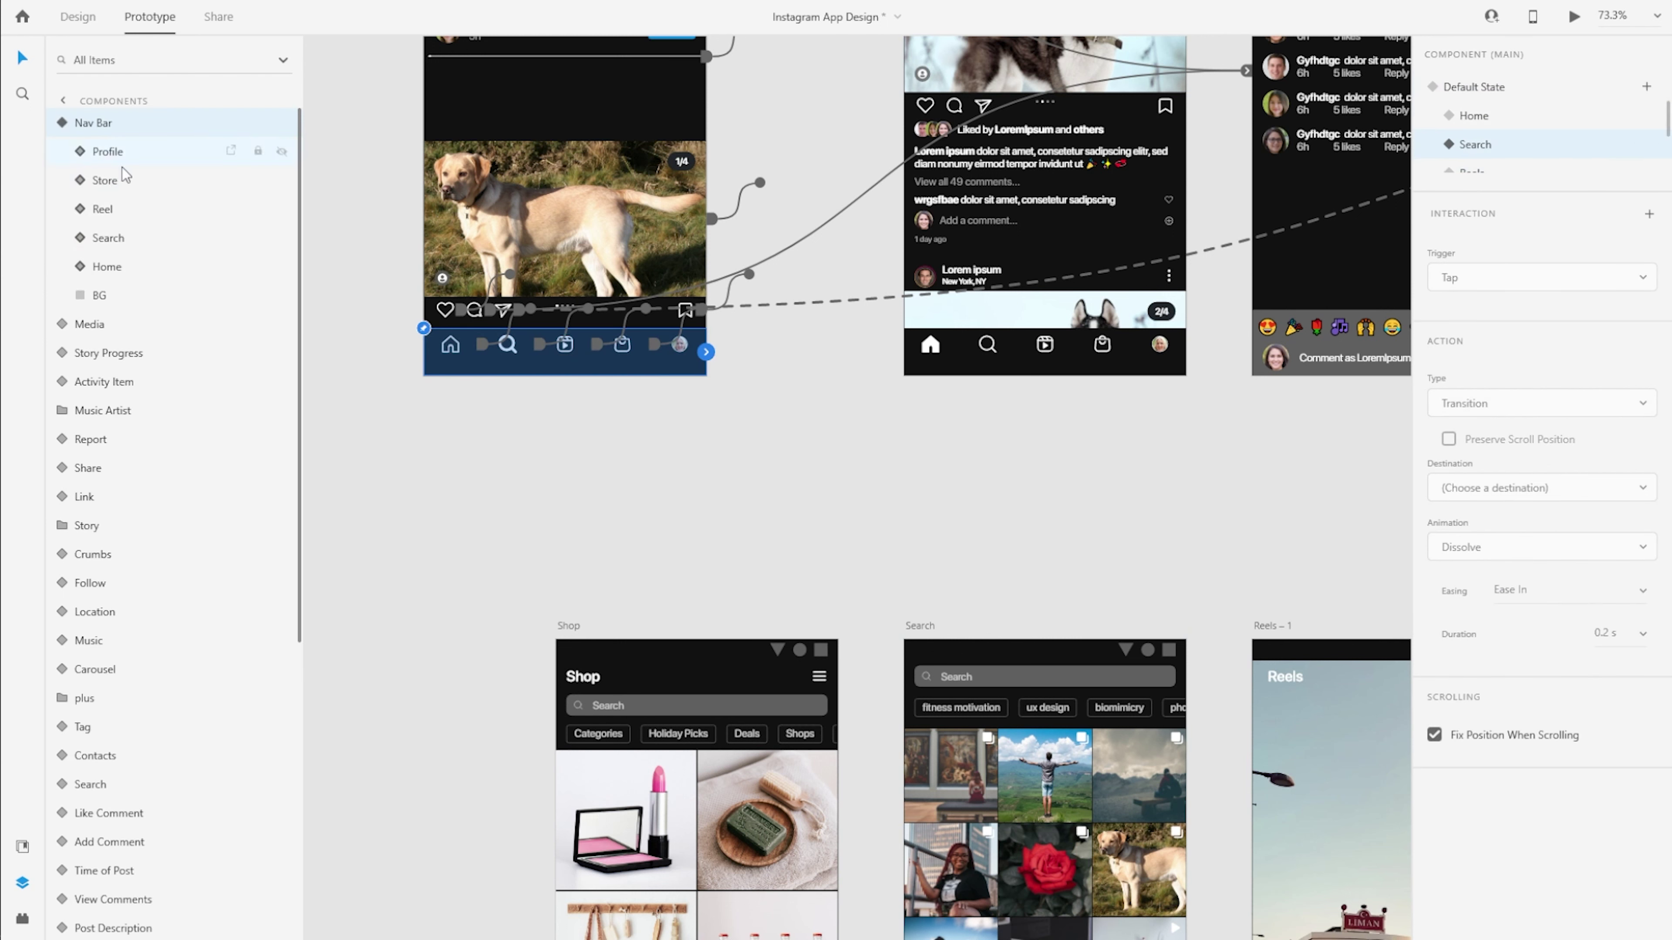
{"action": "scroll", "coordinate": [1544, 140], "scroll_direction": "down", "scroll_amount": 2}
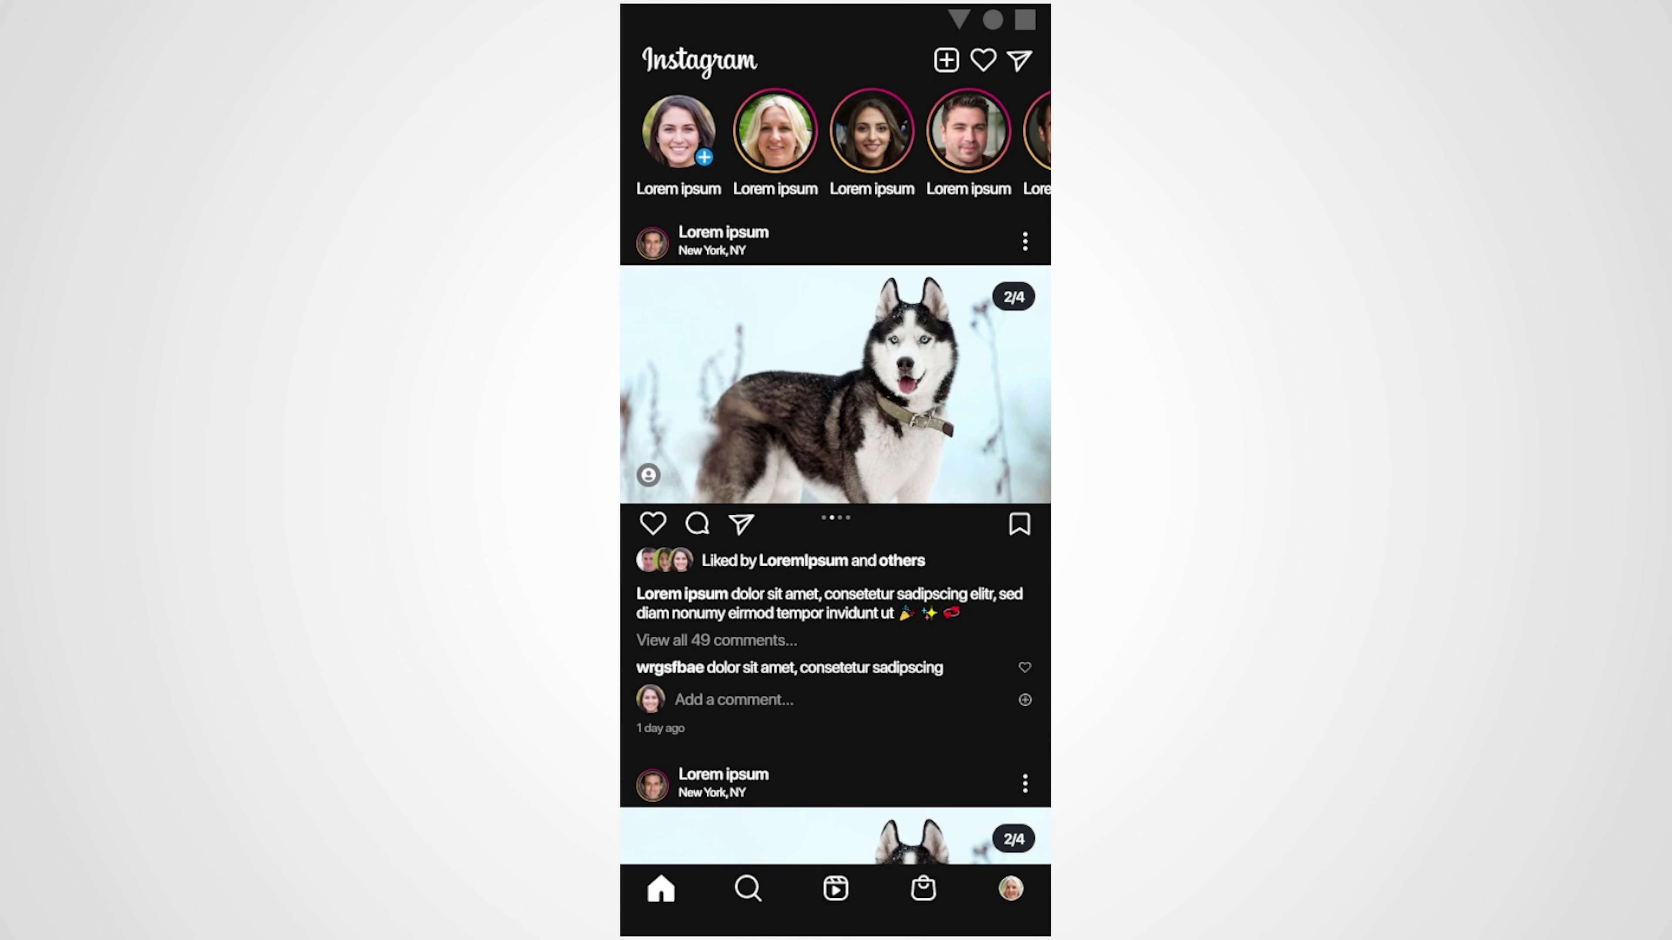
Preview the prototype by scrolling the home feed, opening the Shop screen from the nav bar and scrolling through its products.
{"action": "scroll", "coordinate": [835, 474], "scroll_direction": "down", "scroll_amount": 10}
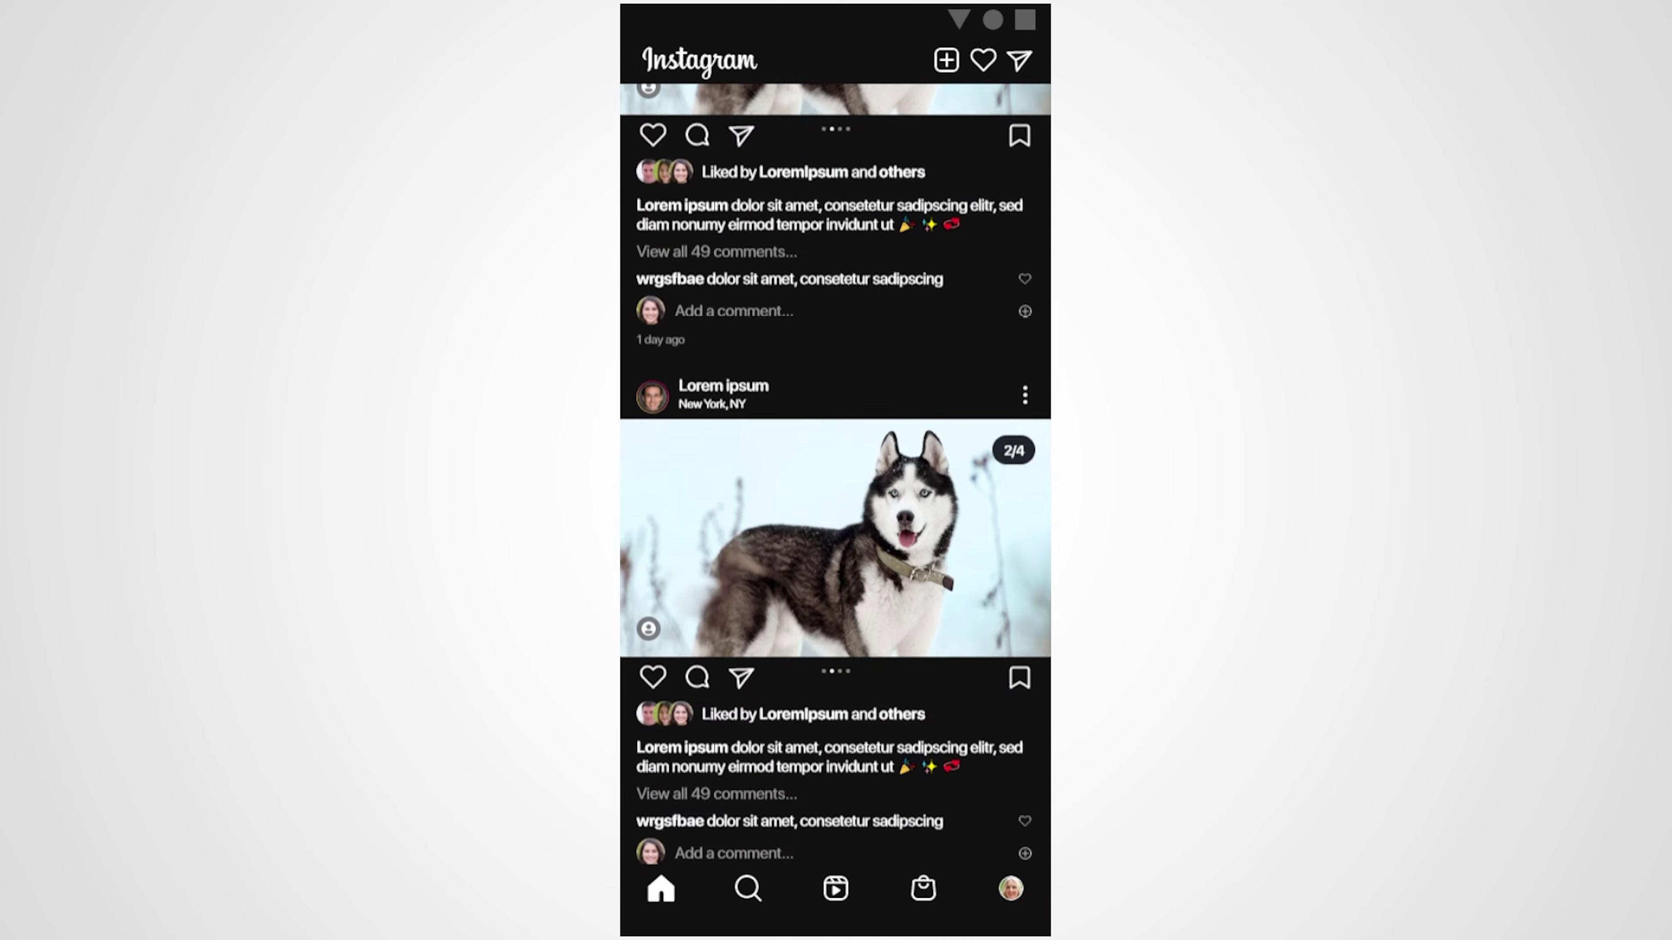
{"action": "scroll", "coordinate": [835, 474], "scroll_direction": "up", "scroll_amount": 3}
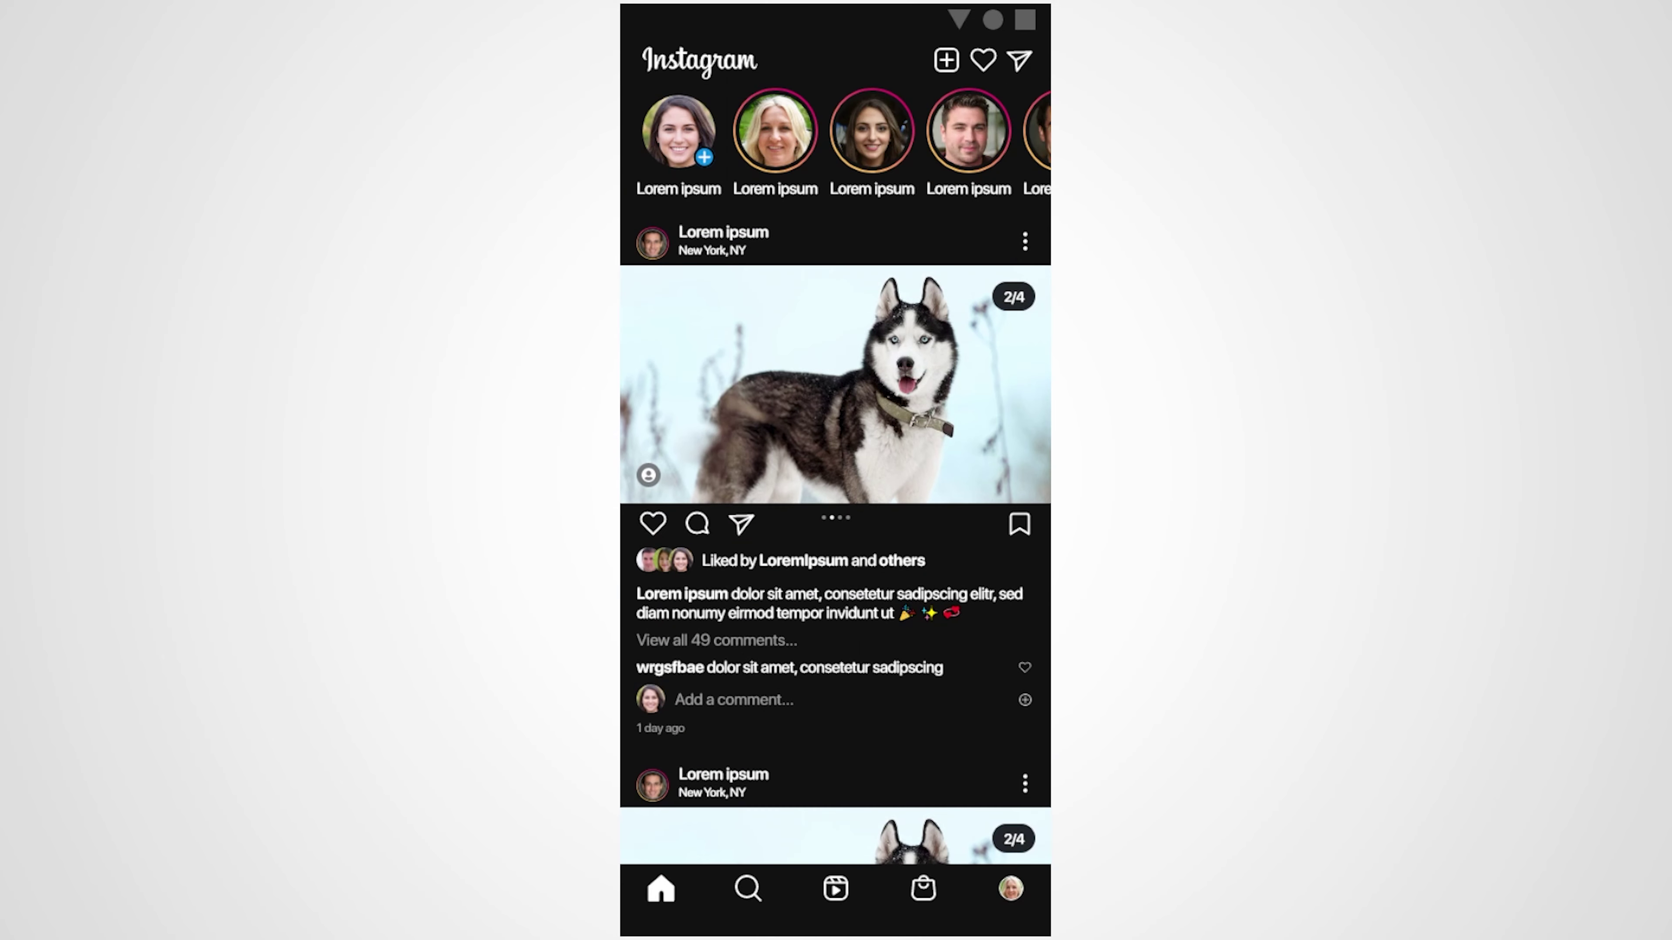
{"action": "left_click", "coordinate": [923, 890]}
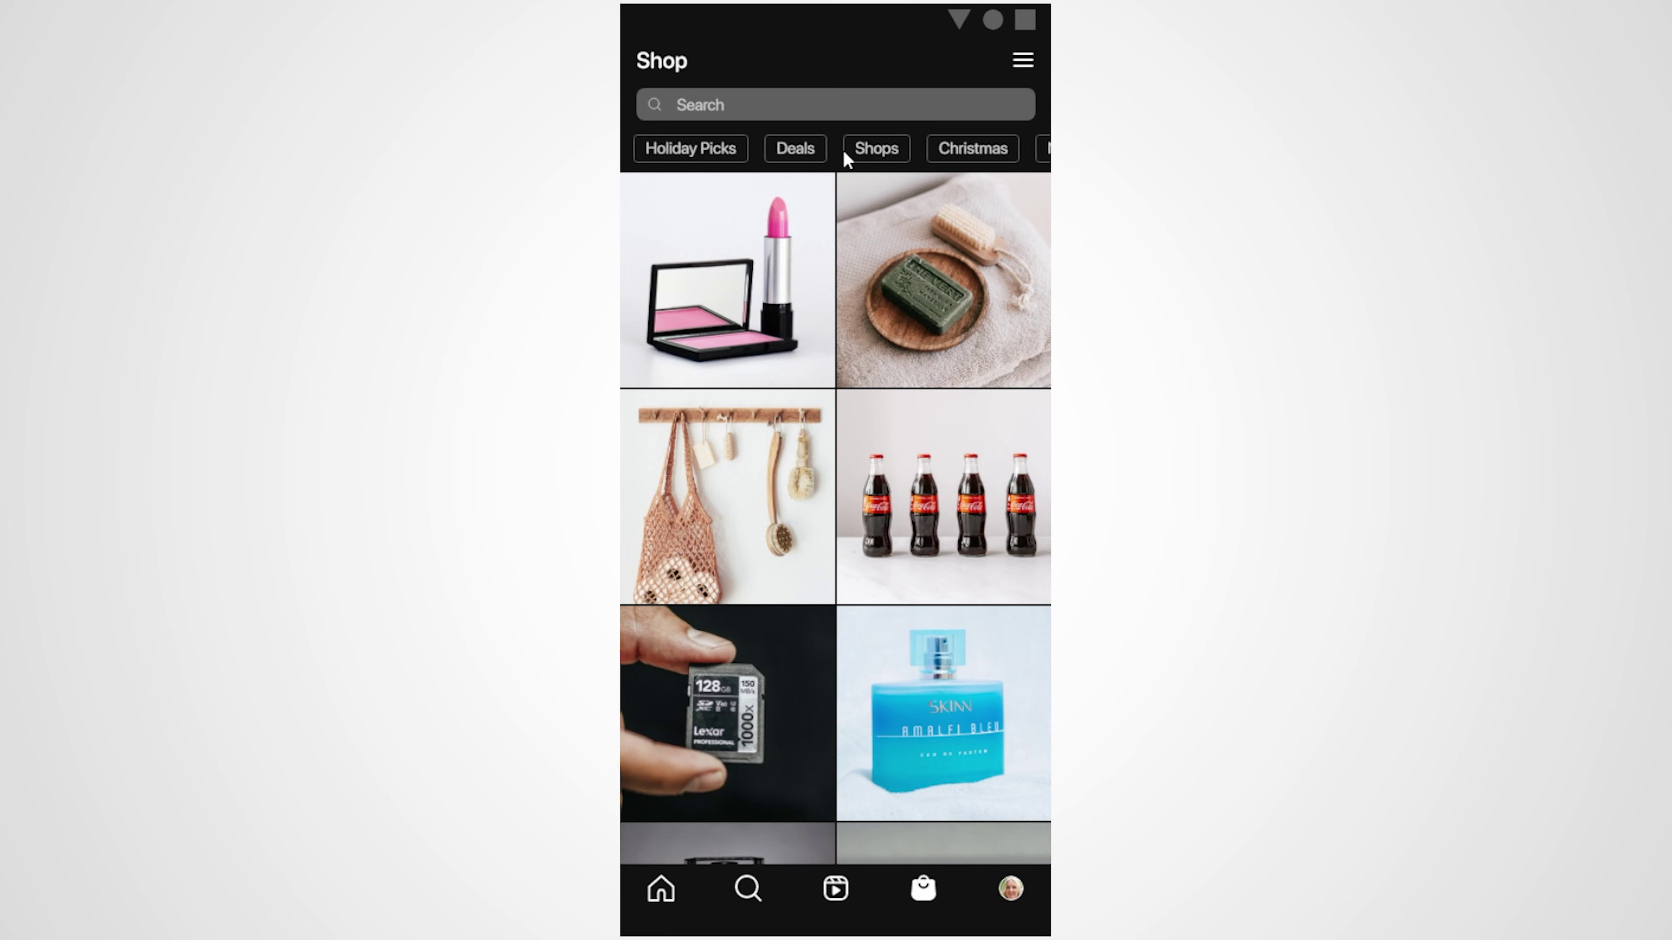
{"action": "scroll", "coordinate": [778, 526], "scroll_direction": "down", "scroll_amount": 10}
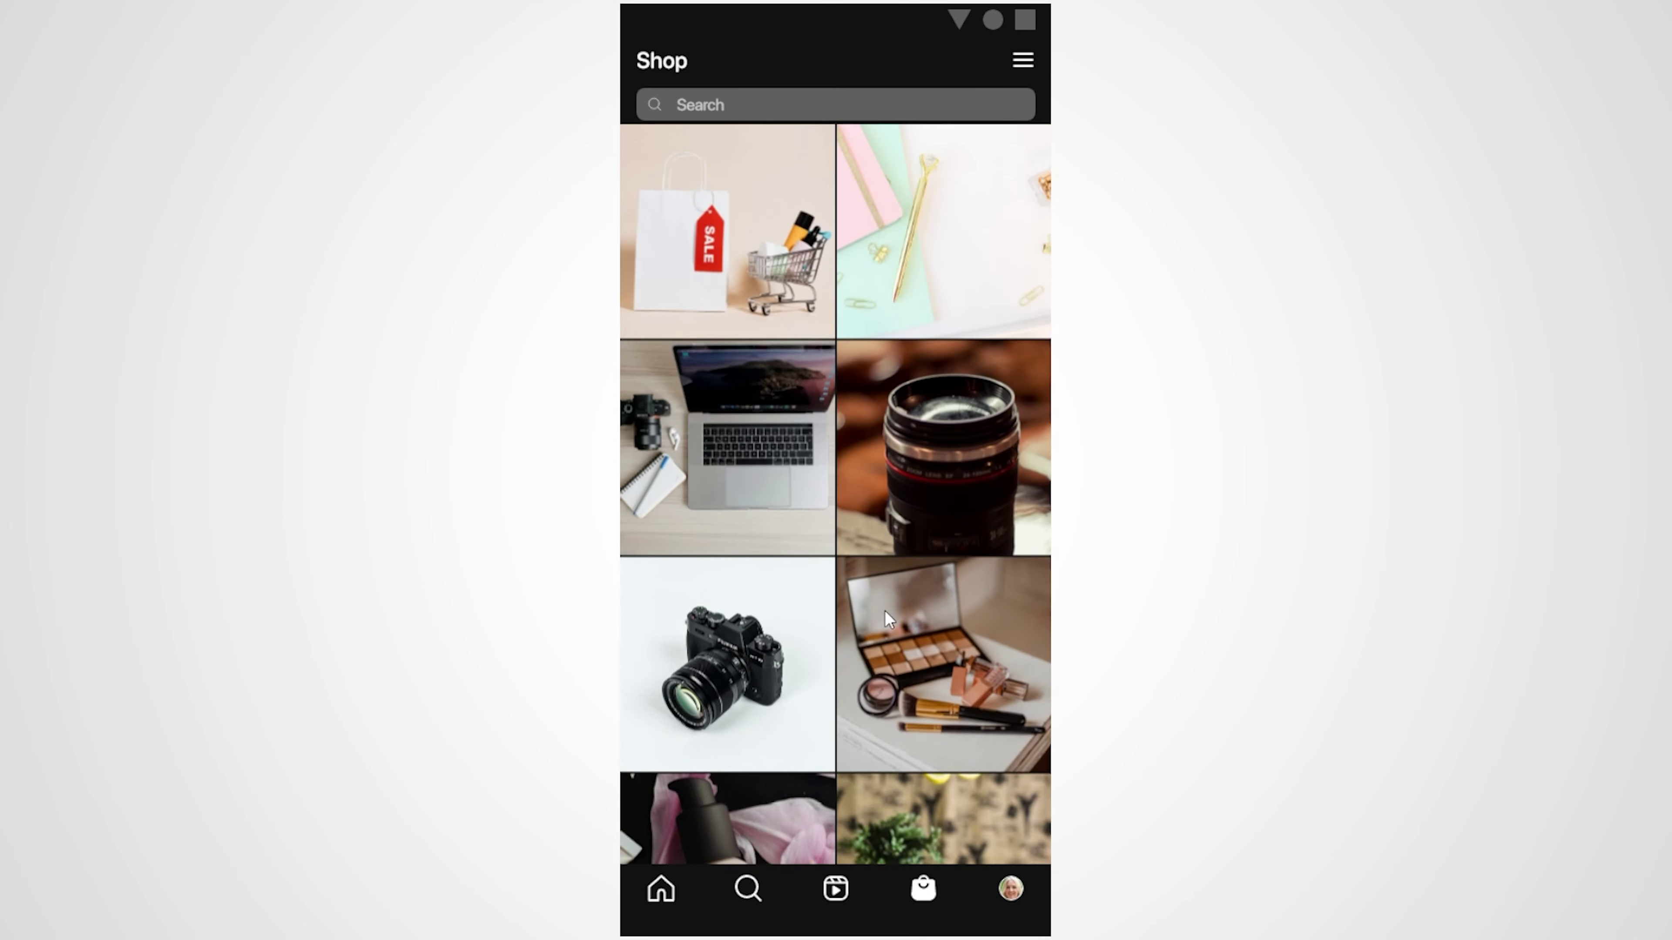
{"action": "scroll", "coordinate": [902, 672], "scroll_direction": "up", "scroll_amount": 10}
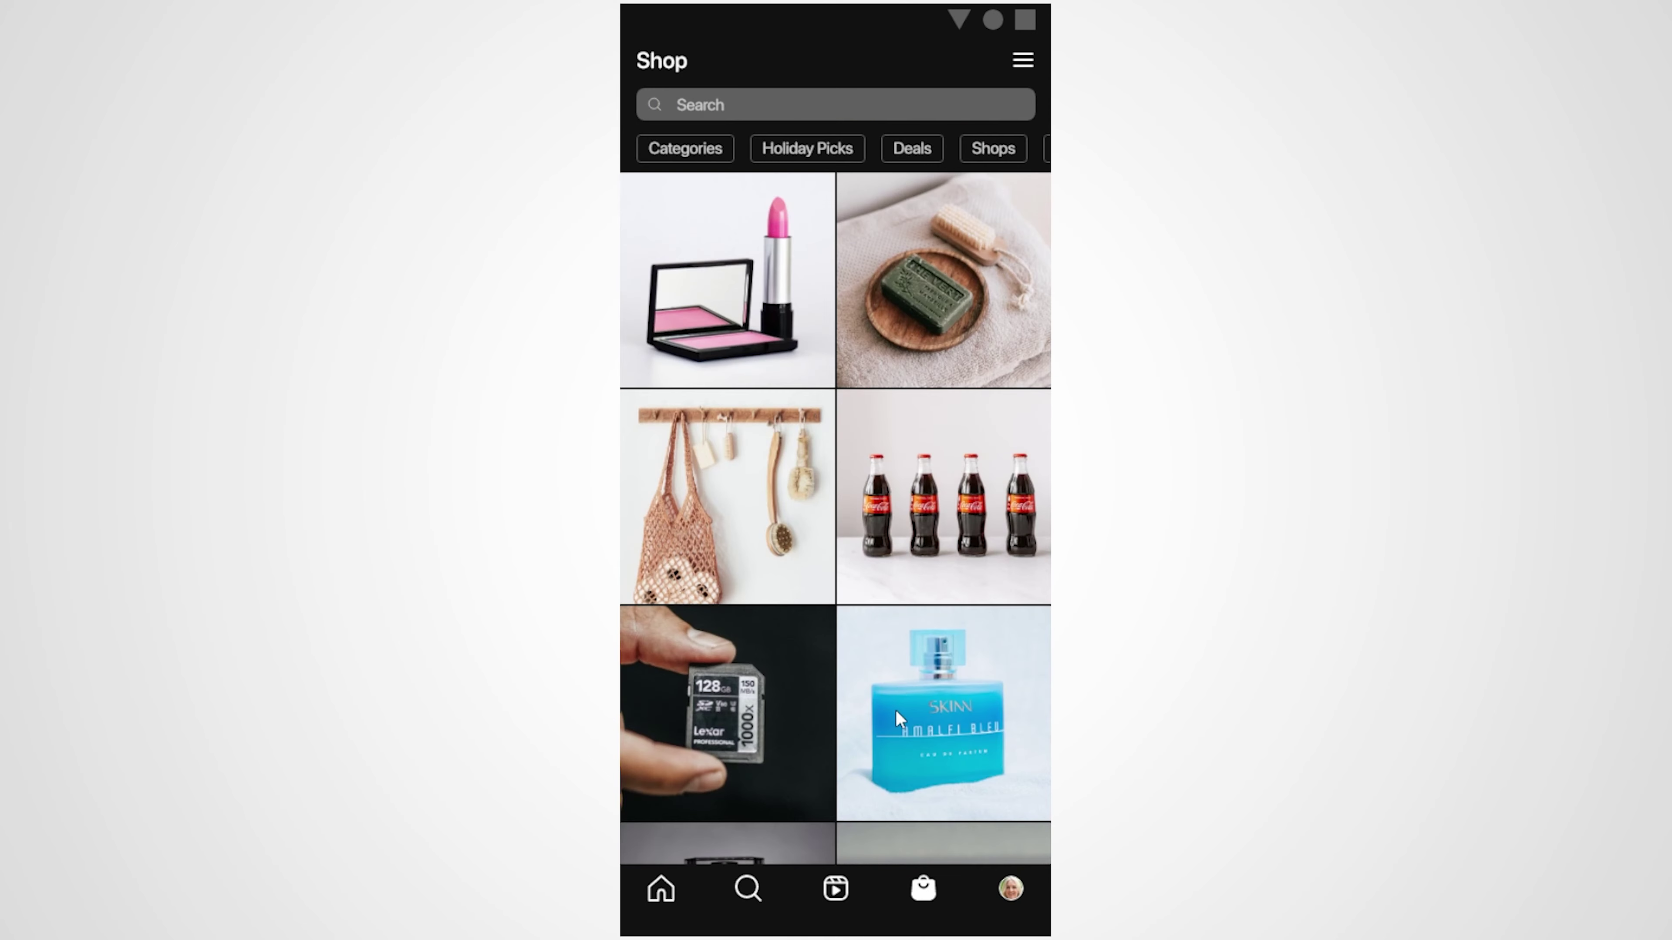
Test the Reels screen in the preview: like the soccer reel, send it to a contact in the share overlay, and open and dismiss the options overlay.
{"action": "left_click", "coordinate": [836, 895]}
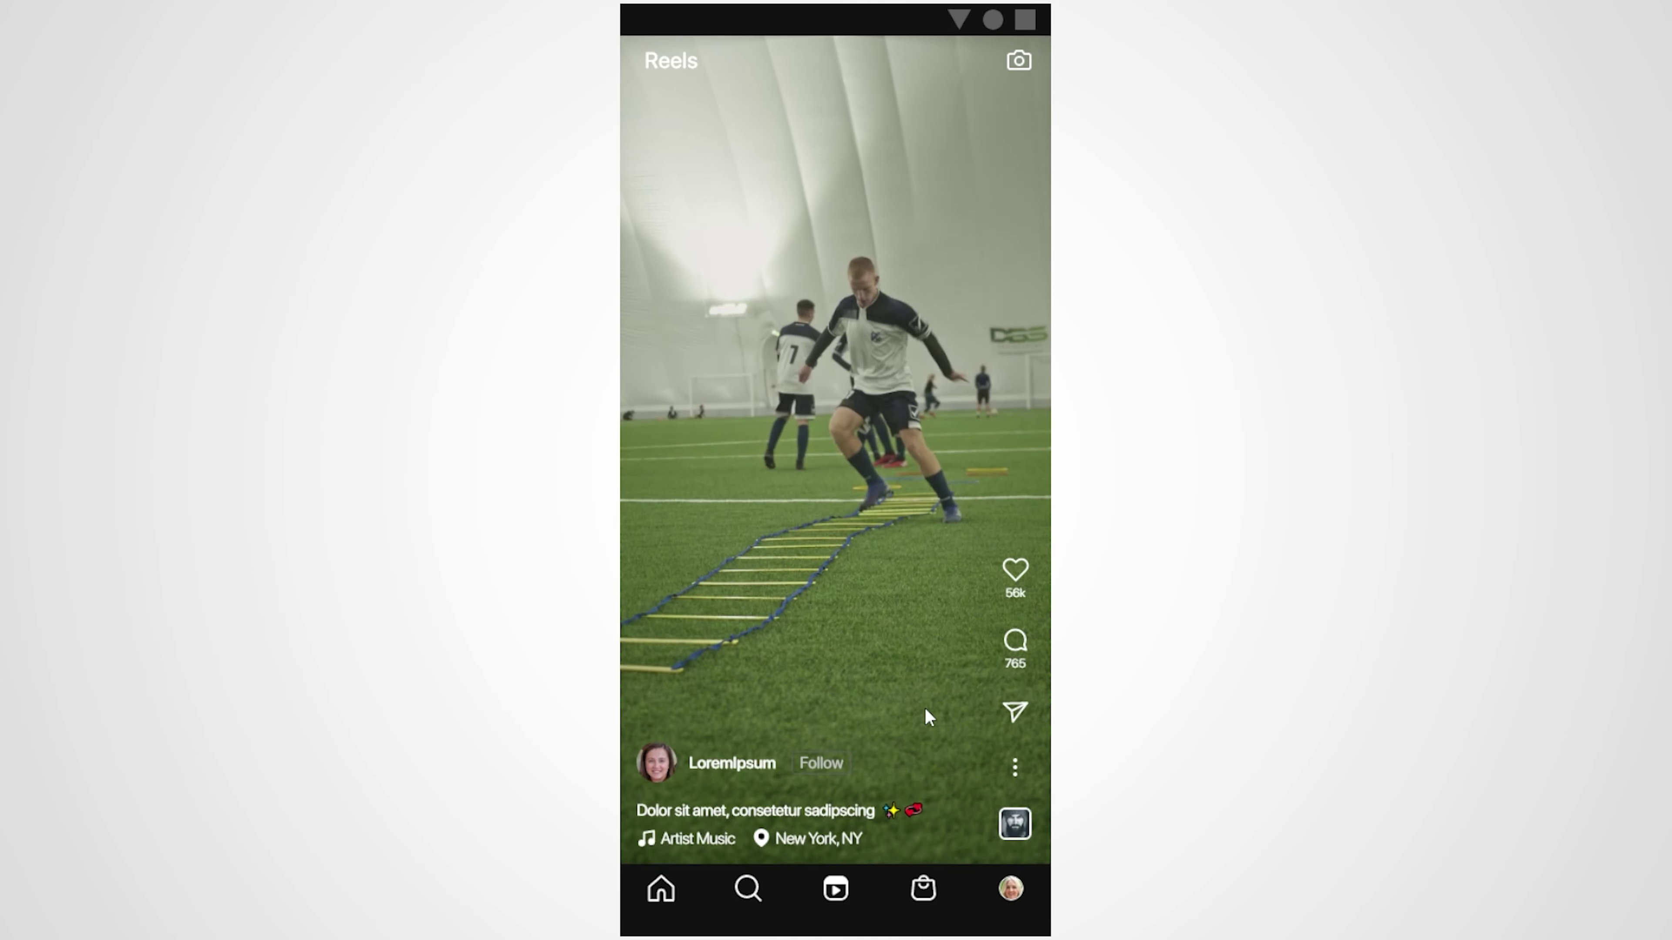
{"action": "left_click", "coordinate": [1013, 580]}
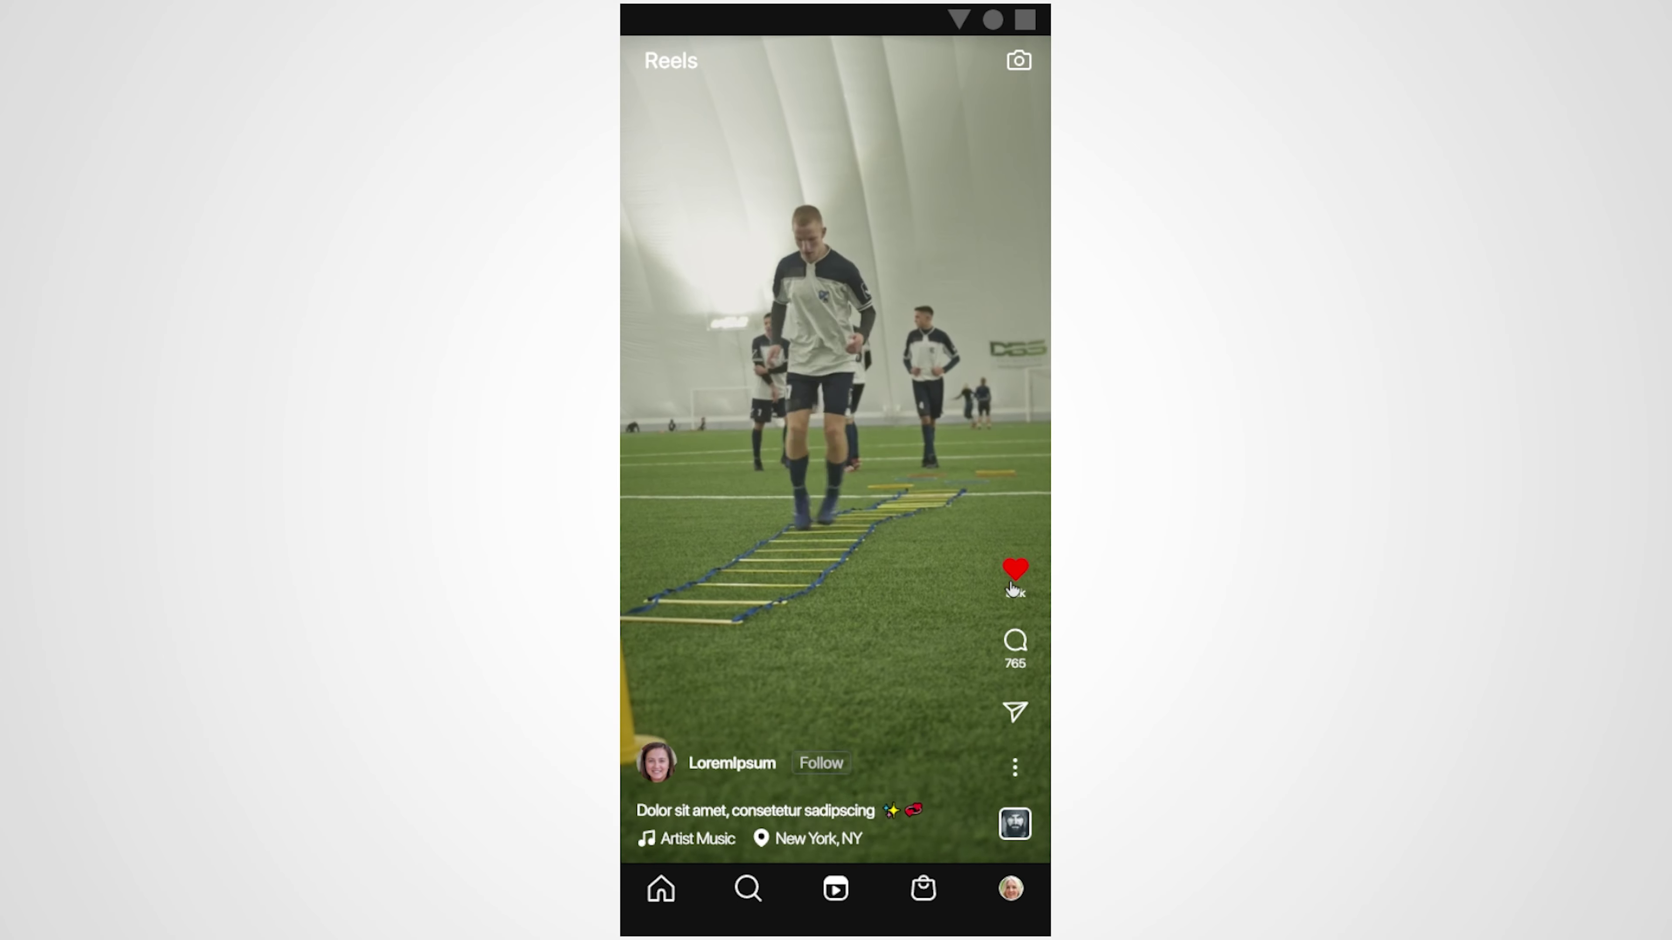
{"action": "left_click", "coordinate": [1014, 711]}
{"action": "left_click", "coordinate": [965, 685]}
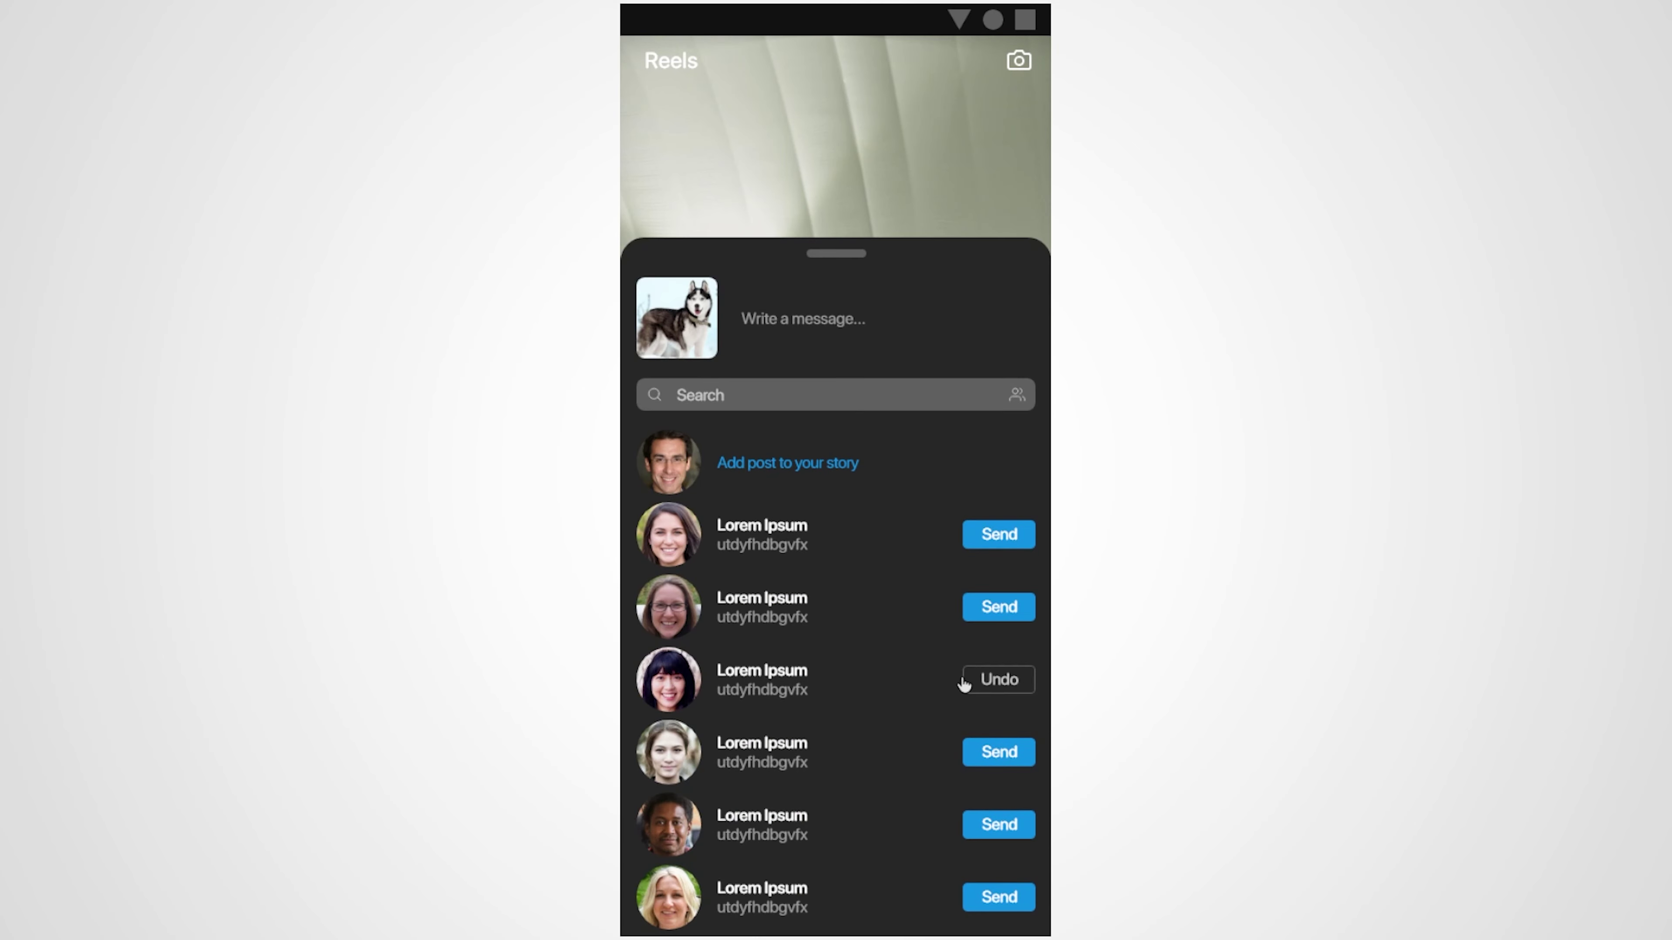
{"action": "left_click", "coordinate": [942, 212]}
{"action": "left_click", "coordinate": [1020, 775]}
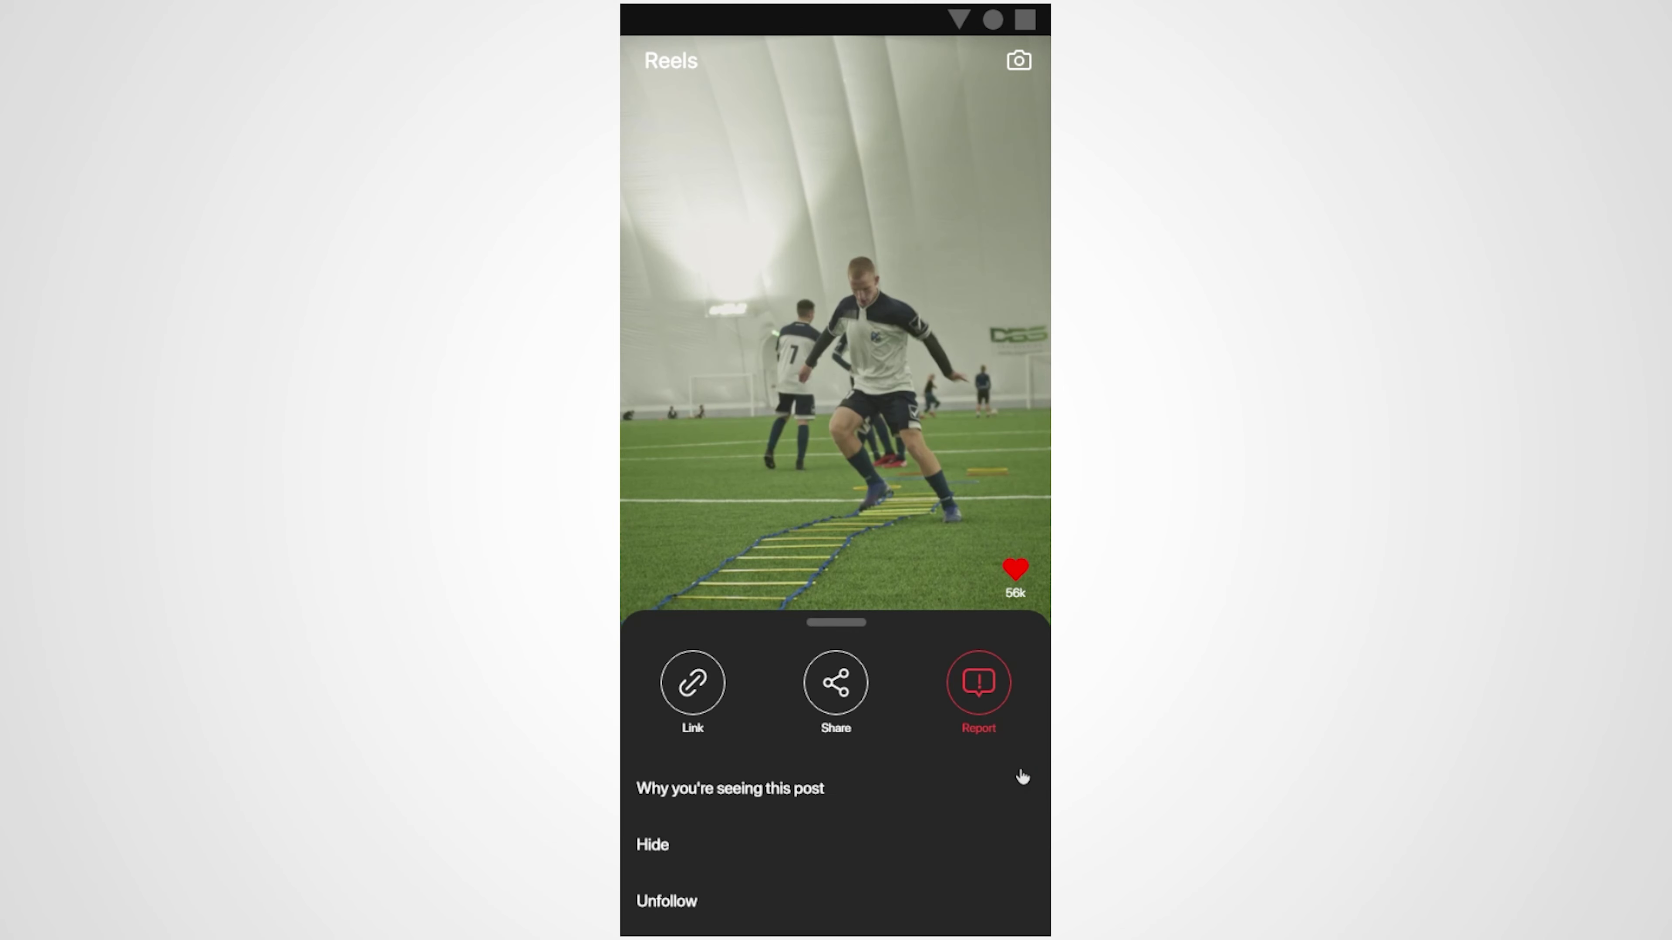
{"action": "left_click", "coordinate": [790, 547]}
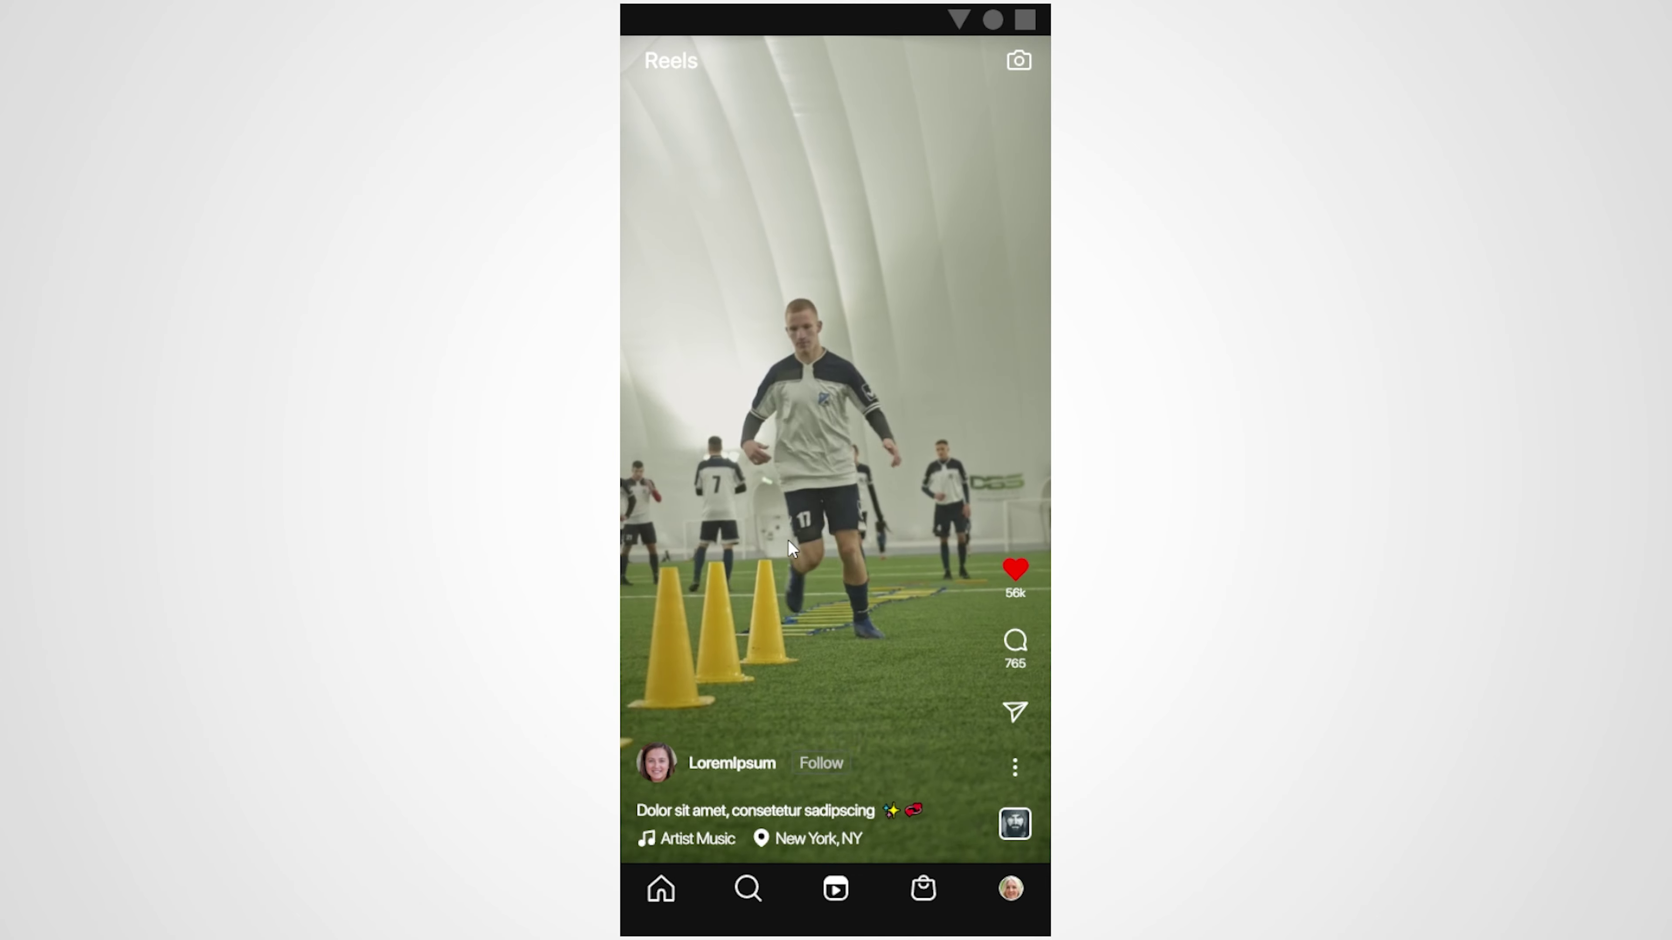
Open a story from the home feed in the preview and test moving backward and forward between stories.
{"action": "left_click", "coordinate": [788, 135]}
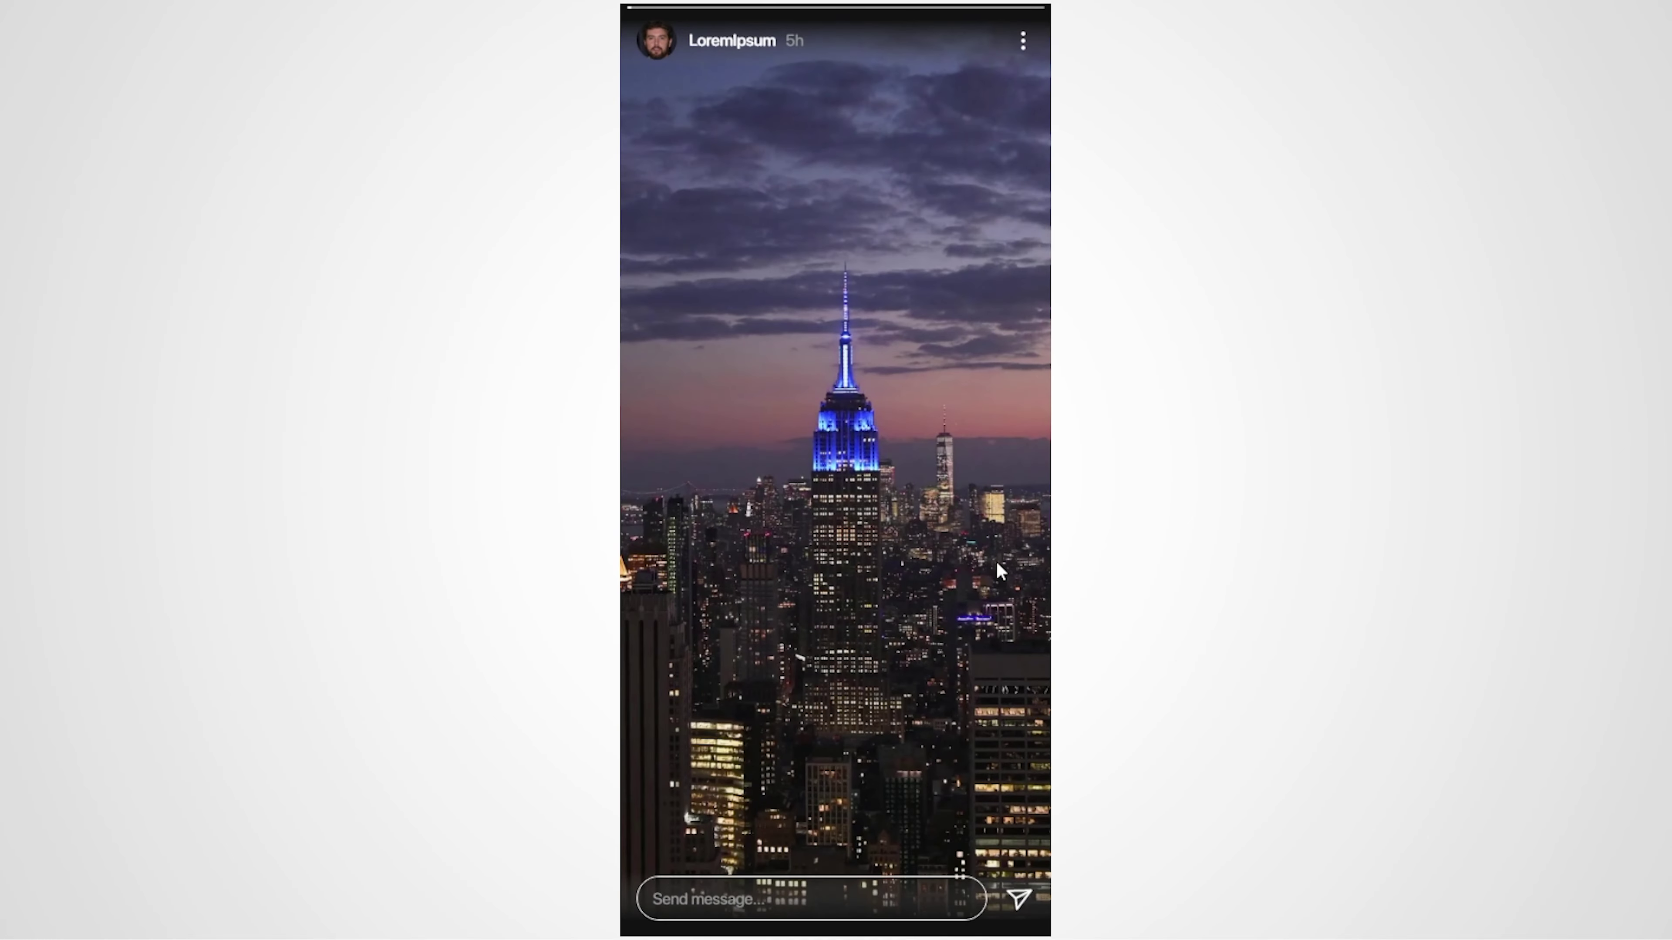
{"action": "left_click", "coordinate": [685, 624]}
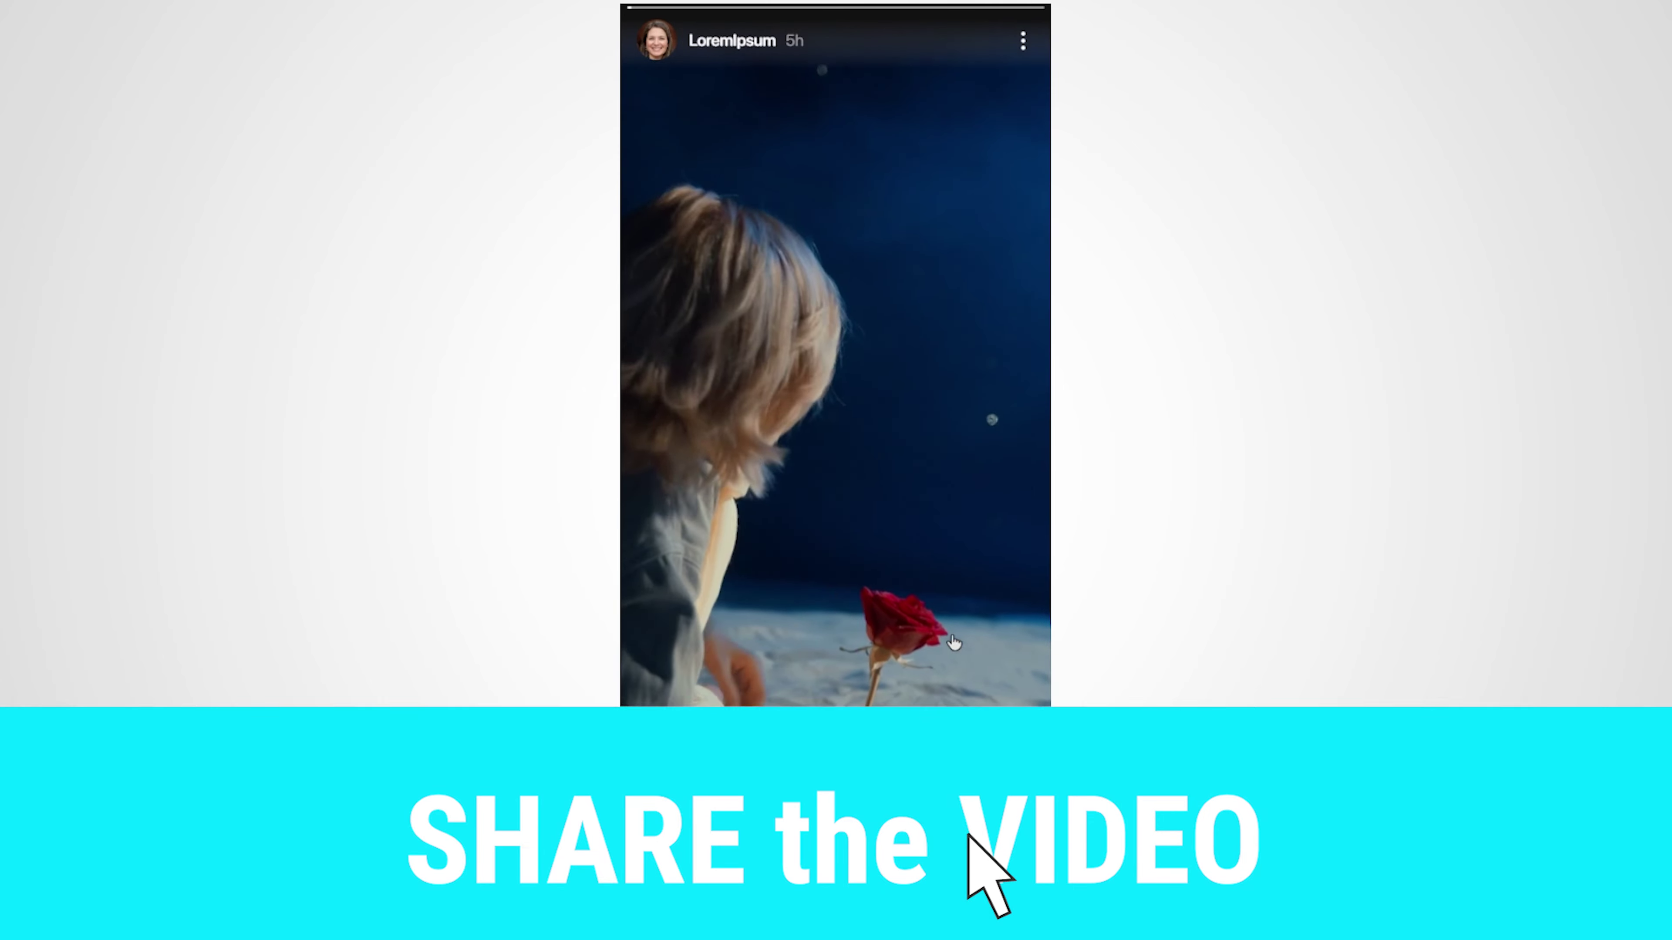
{"action": "left_click", "coordinate": [986, 644]}
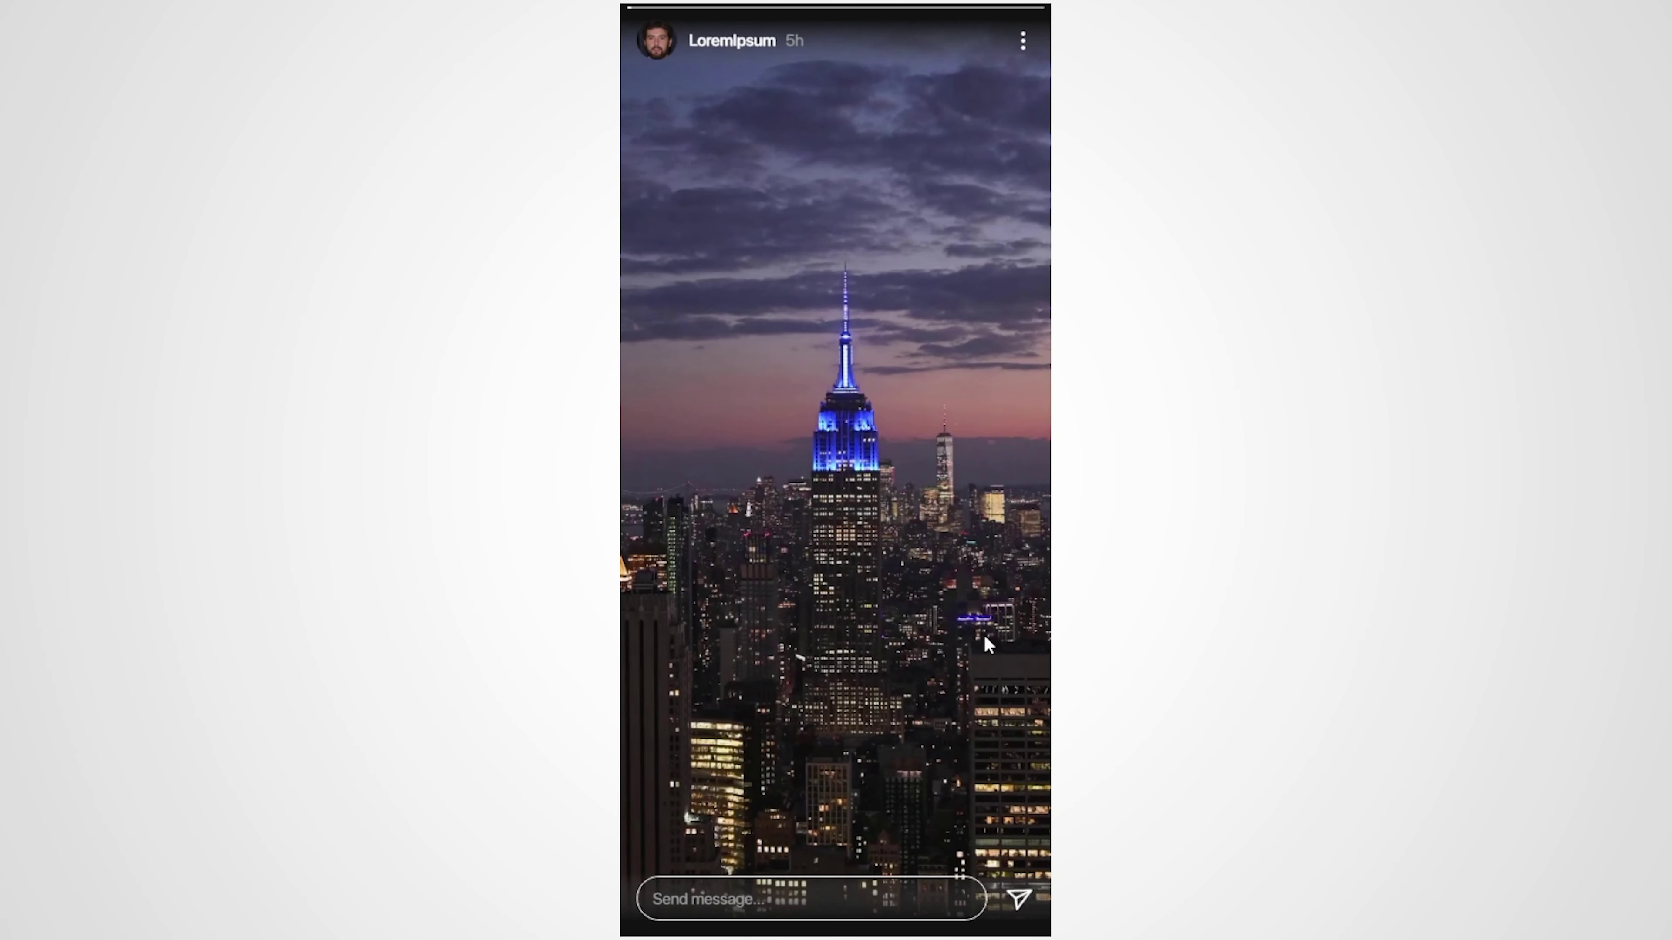